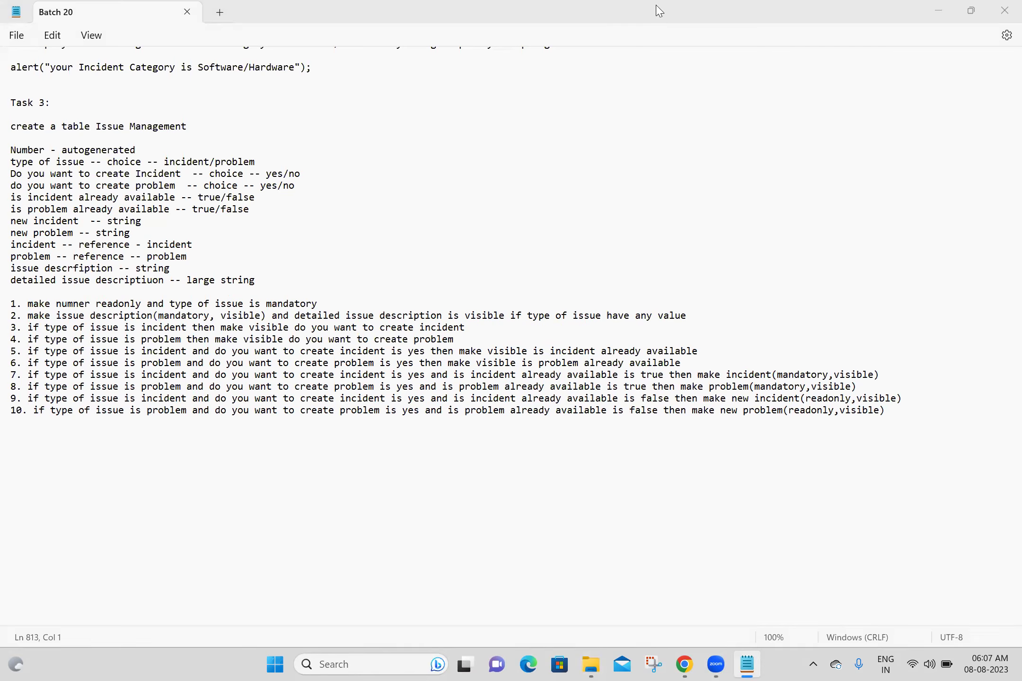
Step: Review the ten Task 3 rules in the Batch 20 notes, especially rule 10 on the new problem field
left_click(685, 664)
left_click(685, 665)
left_click(63, 452)
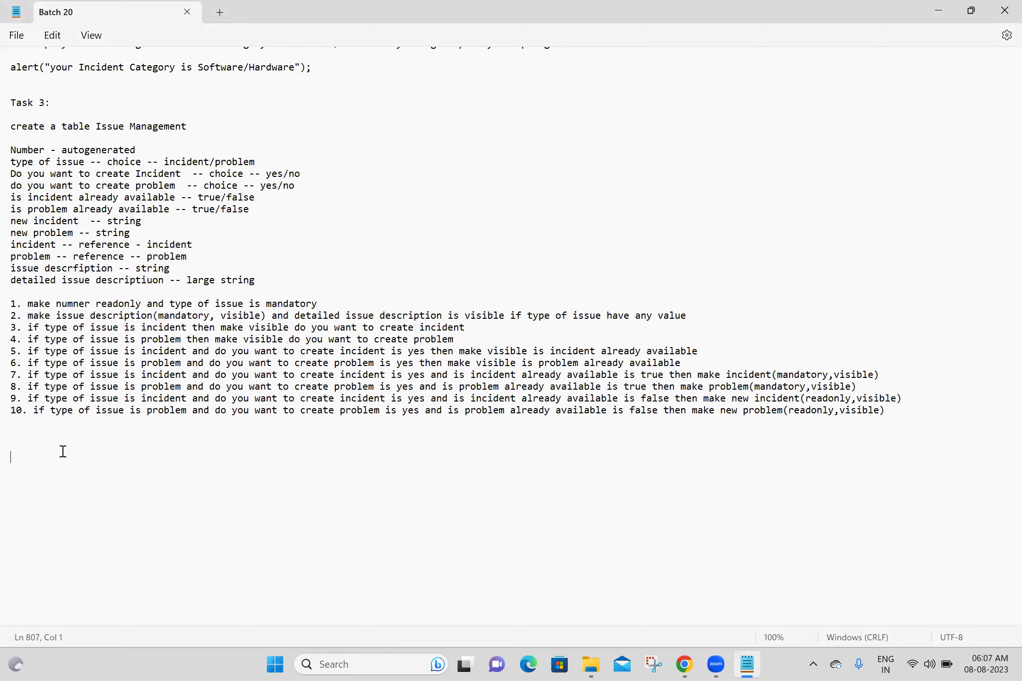
left_click_drag(904, 396, 9, 305)
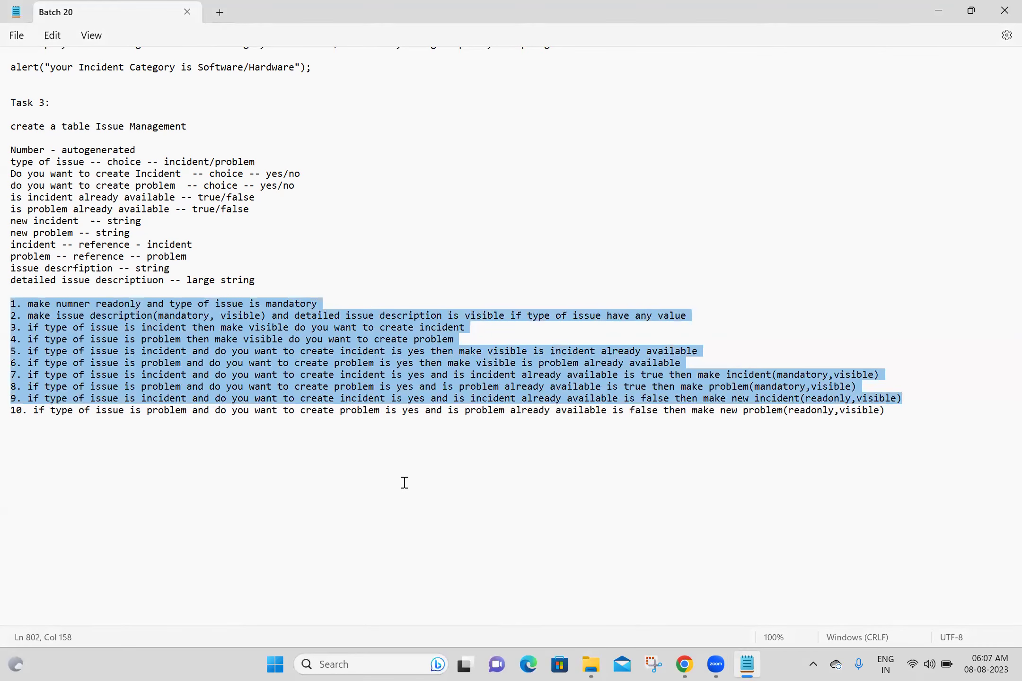
double_click(491, 412)
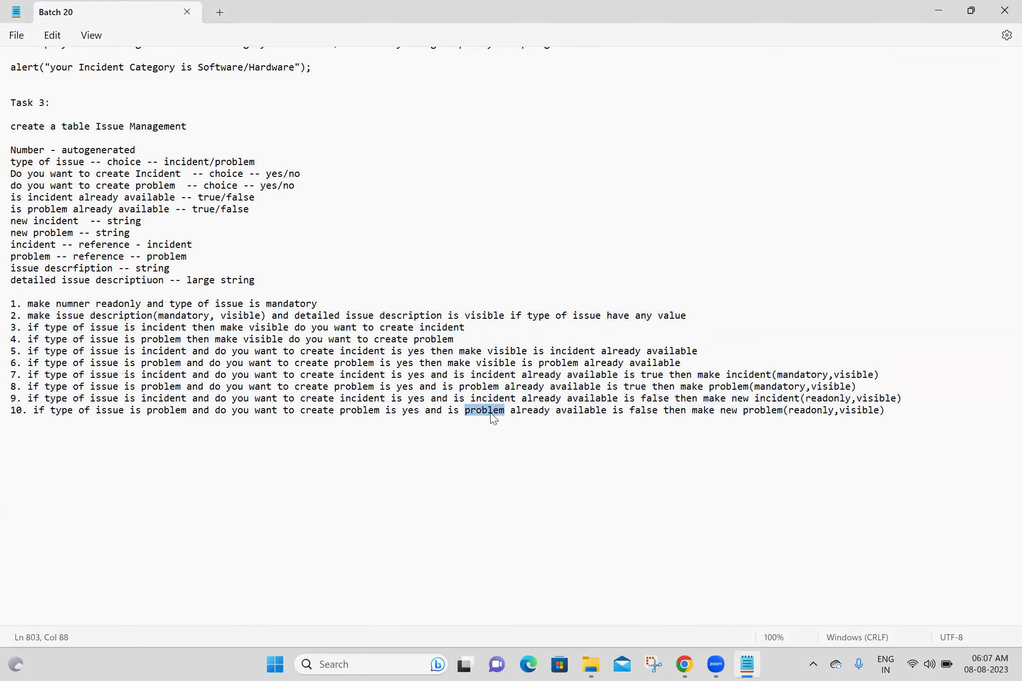
triple_click(492, 416)
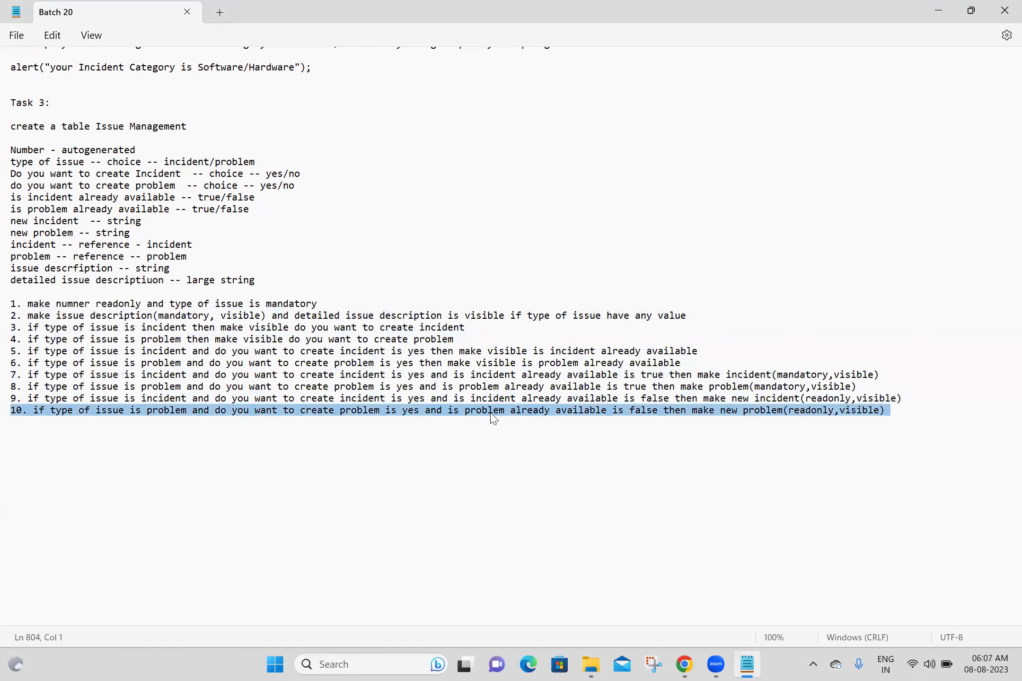
left_click(504, 457)
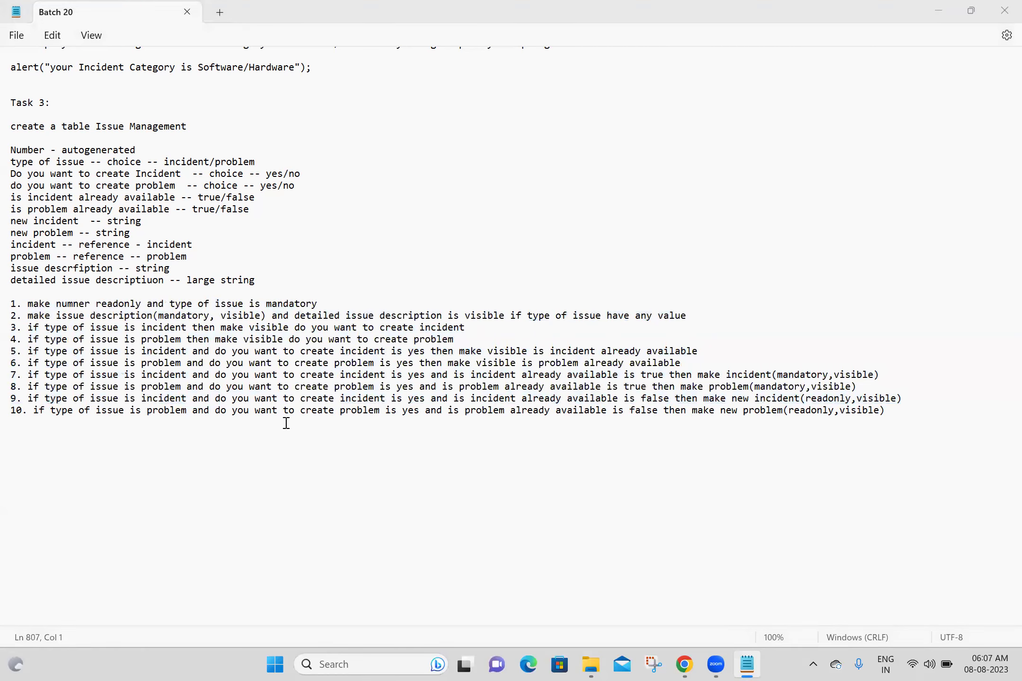
left_click(34, 413)
left_click_drag(34, 412, 903, 413)
left_click(903, 413)
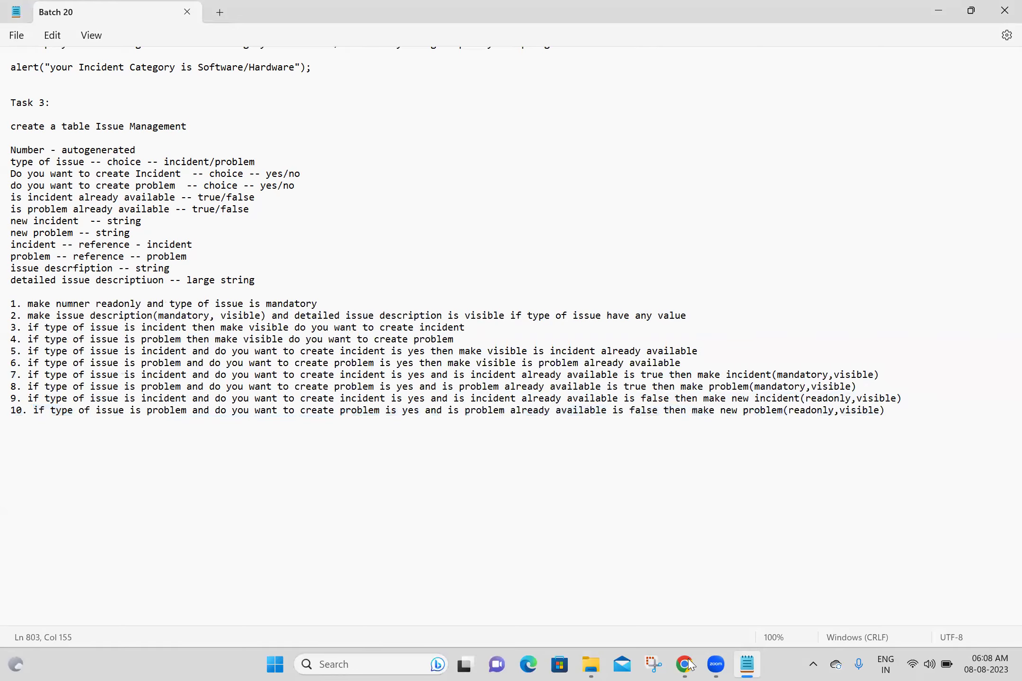
Step: Switch to Chrome, open the Batch 20 instance in a fresh tab and log in with the prefilled admin credentials
key("alt+Tab")
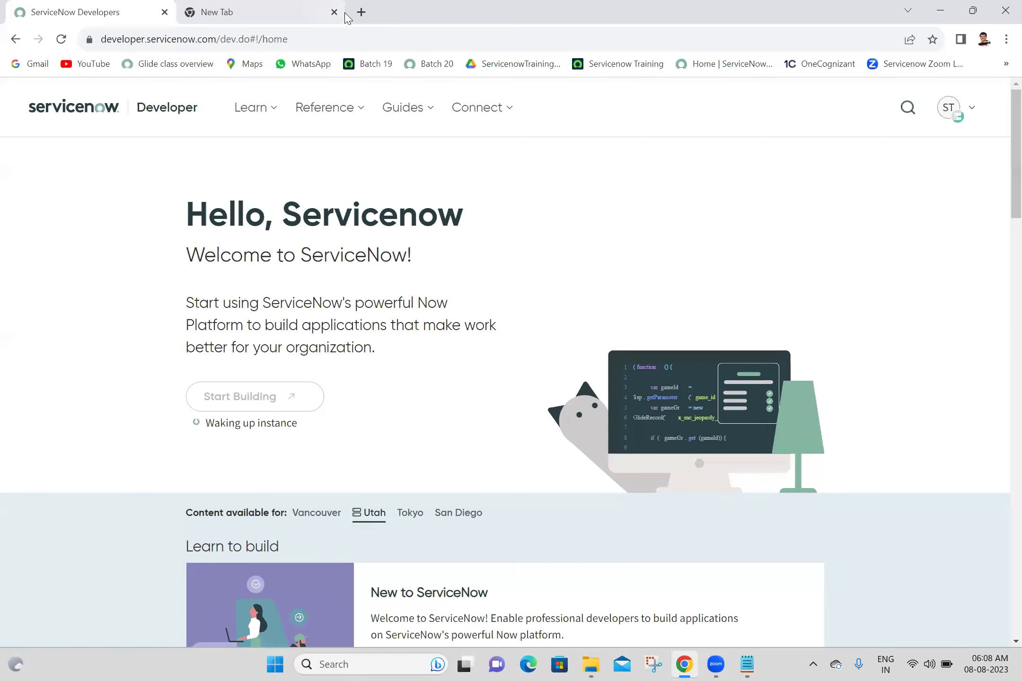
left_click(330, 13)
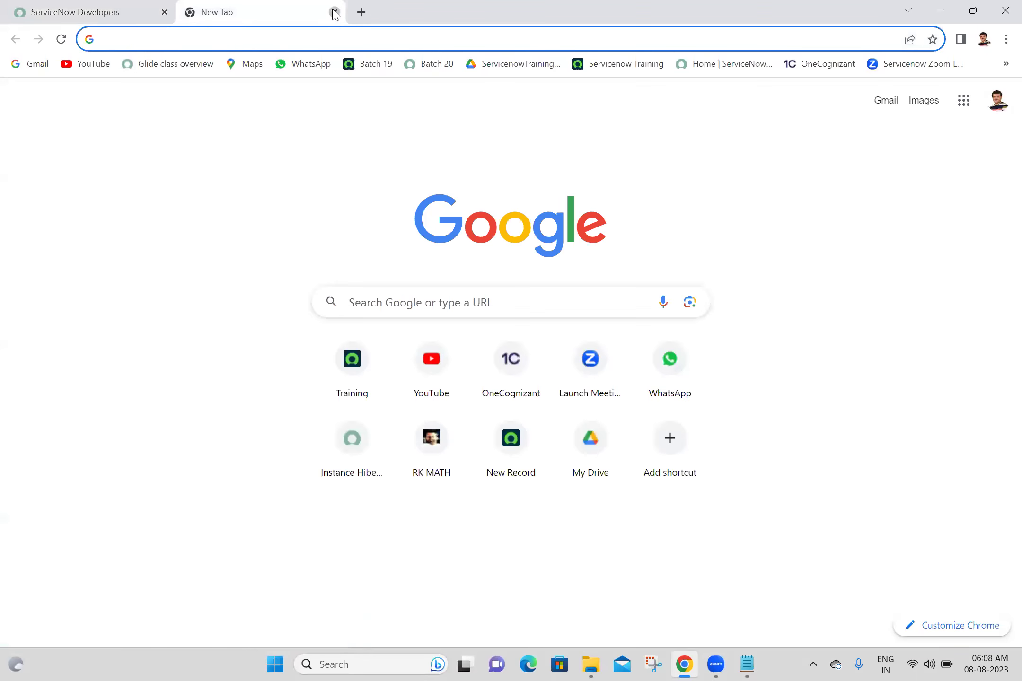
left_click(335, 12)
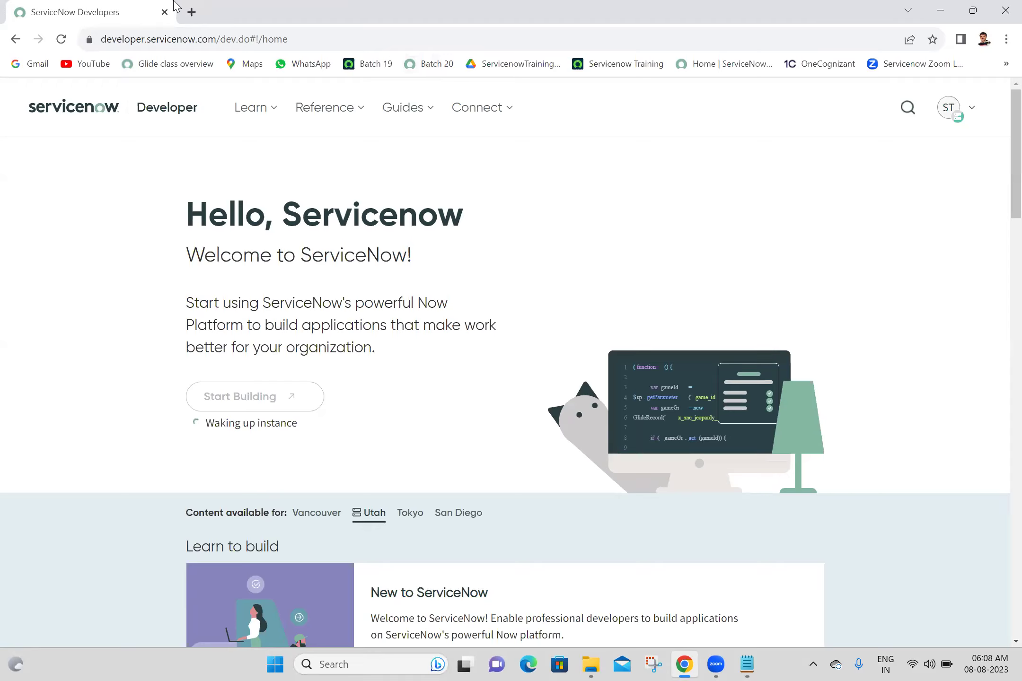
left_click(189, 12)
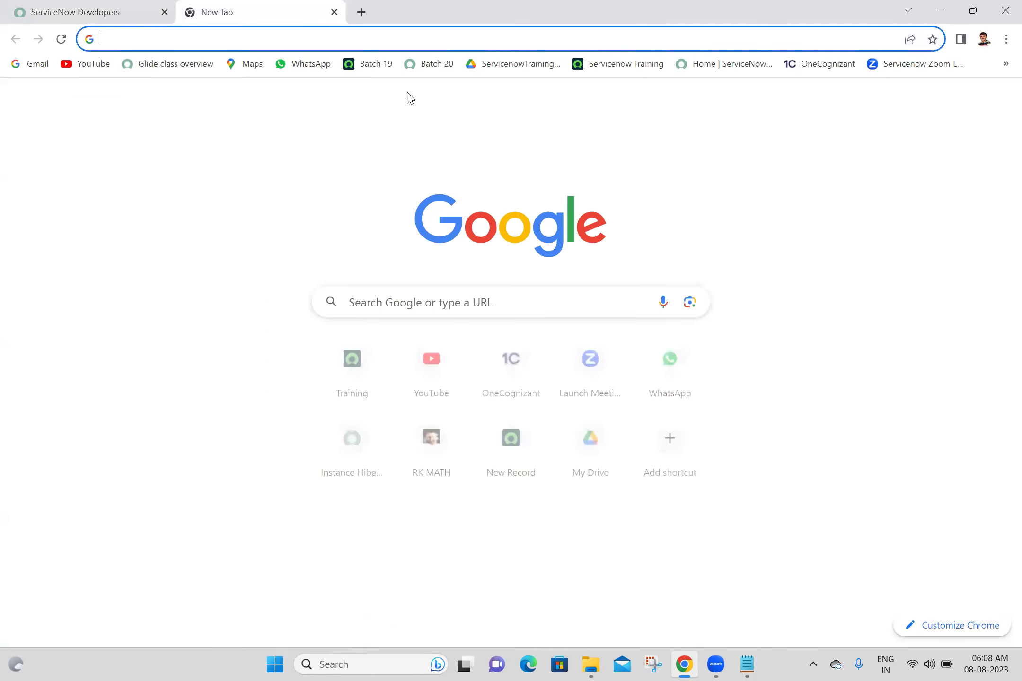
left_click(436, 64)
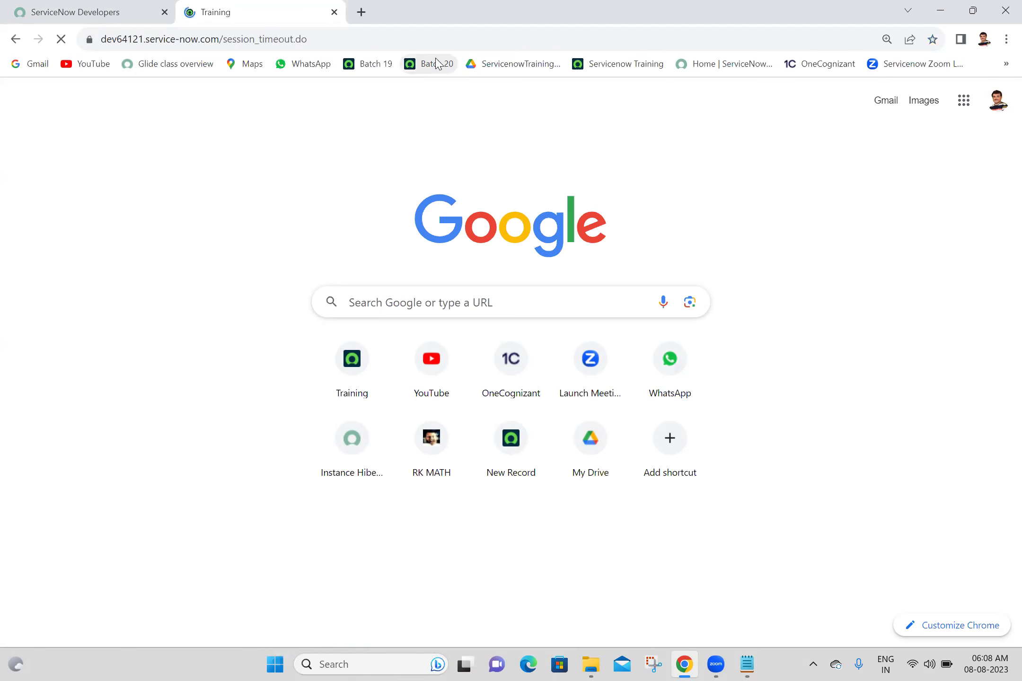
left_click(78, 9)
left_click(245, 6)
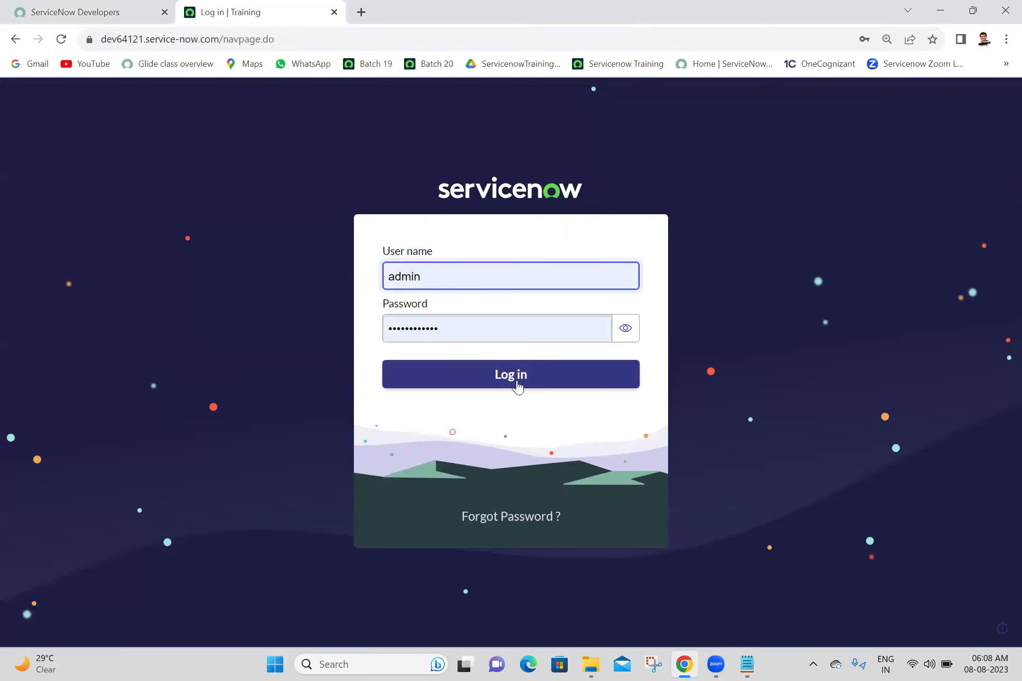
left_click(519, 379)
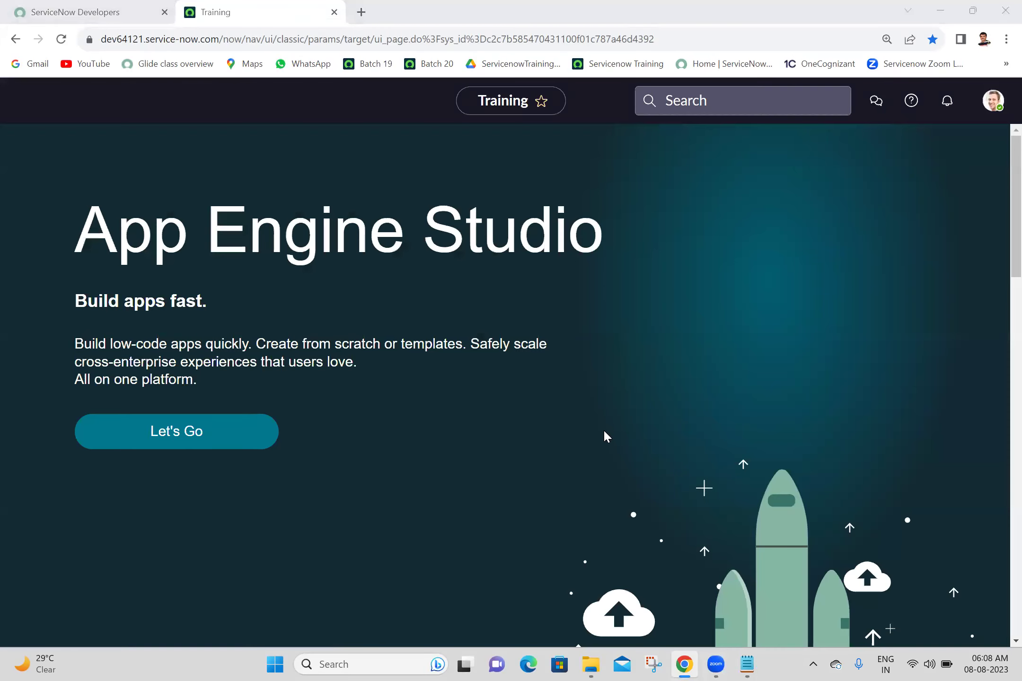
left_click(604, 431)
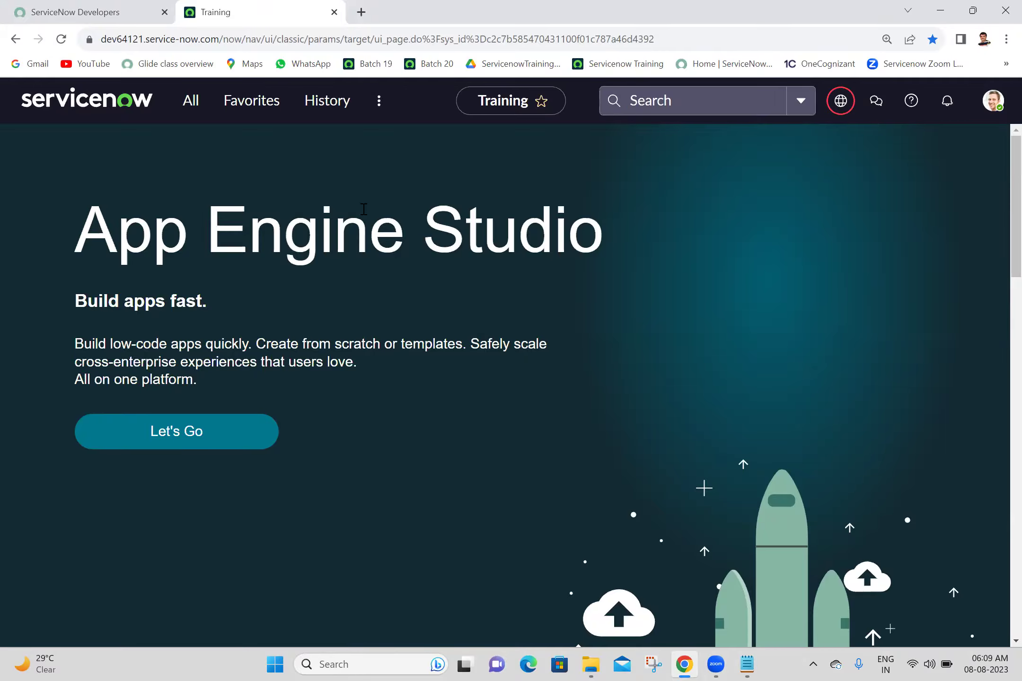
Step: Filter the navigator for "issue", open Issue Management Systems in a separate tab and start a new record
left_click(184, 110)
type("is")
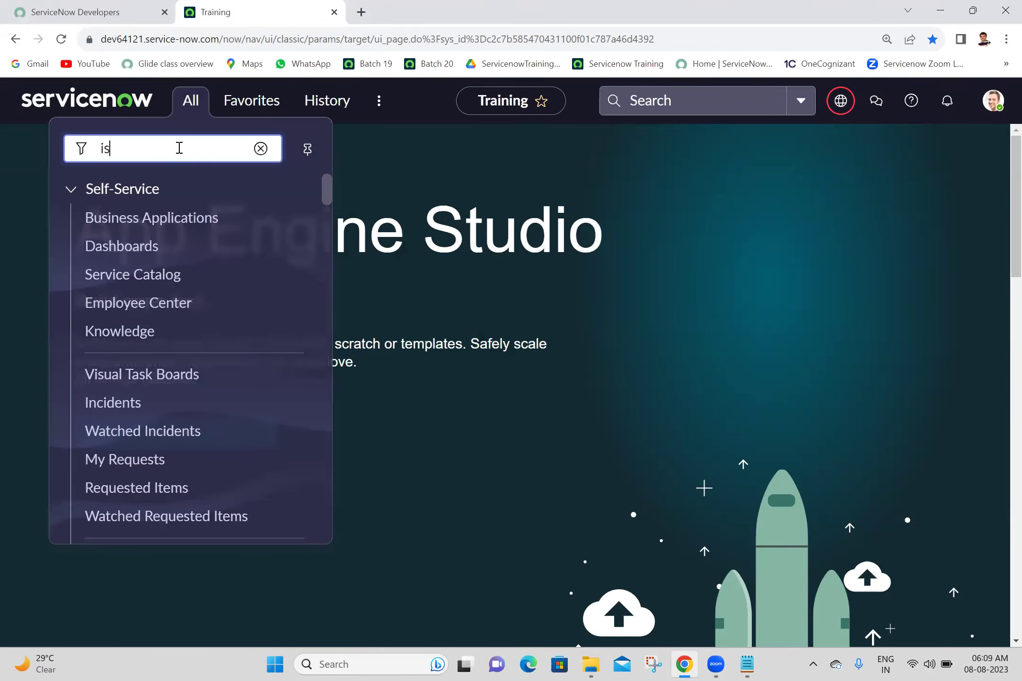
type("sue")
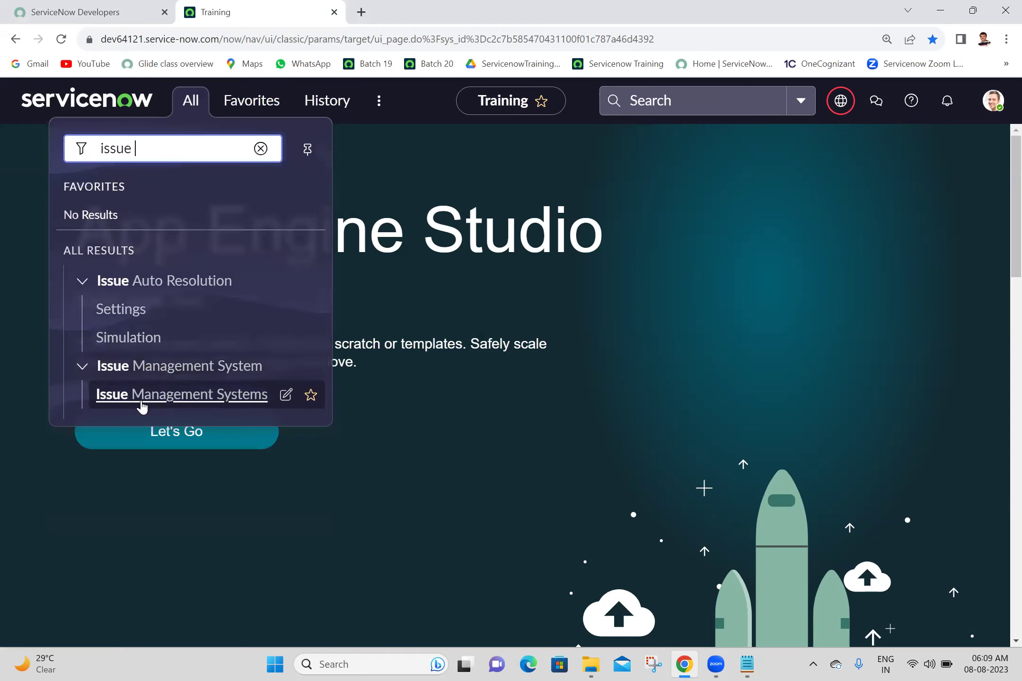
left_click(142, 405, "ctrl")
left_click(448, 10)
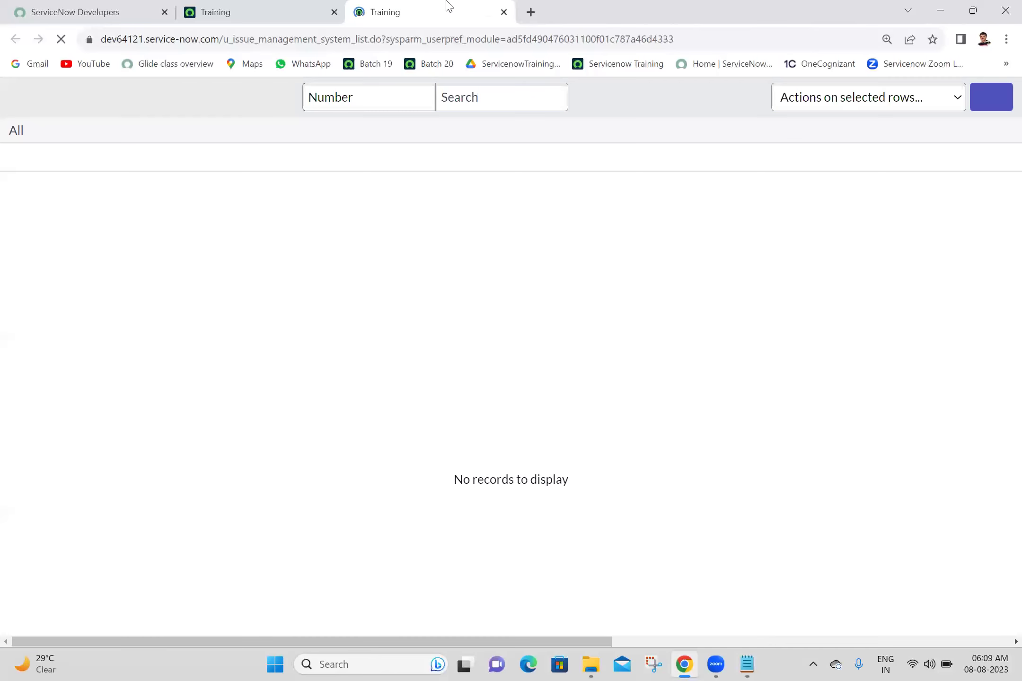
left_click(1005, 100)
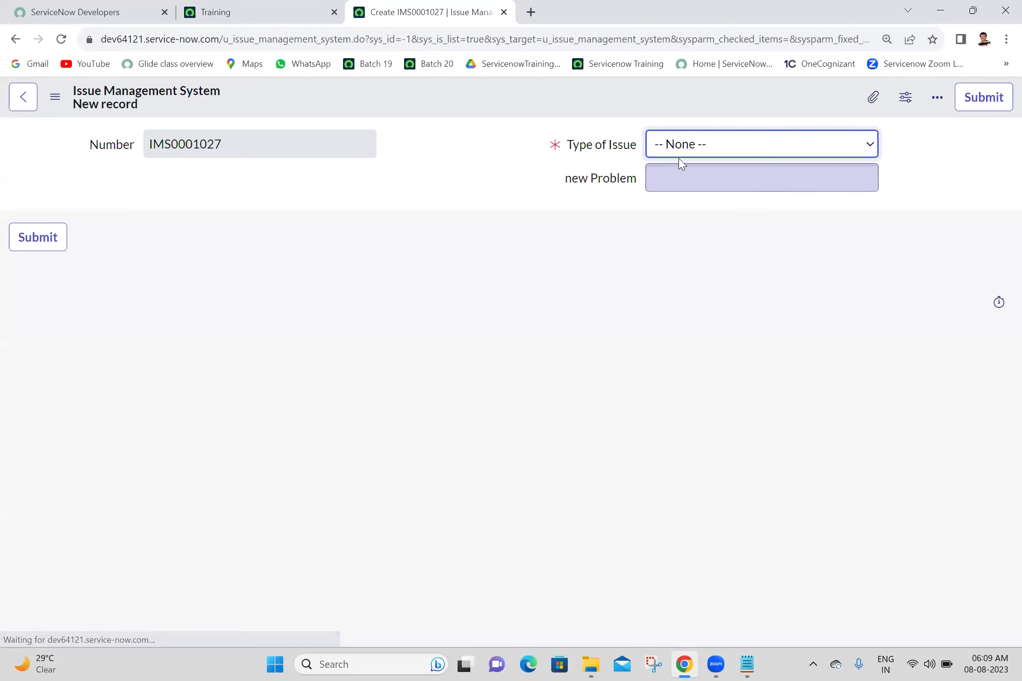
Step: Set Type of Issue to Problem and Do you want to create Problem to Yes on the new record
left_click(696, 145)
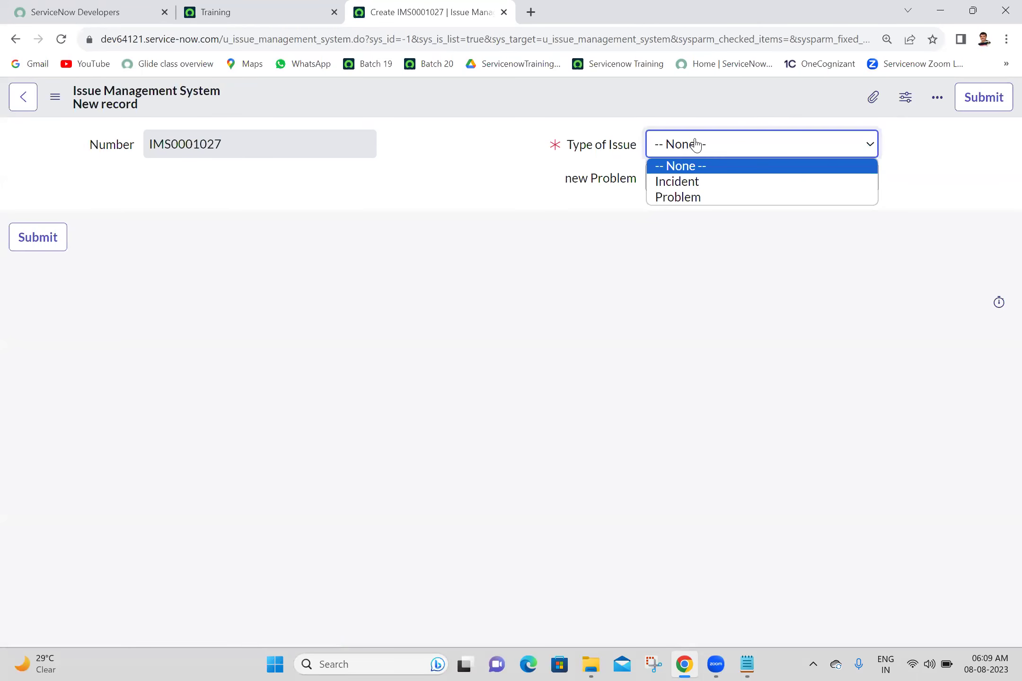
left_click(663, 197)
left_click(704, 178)
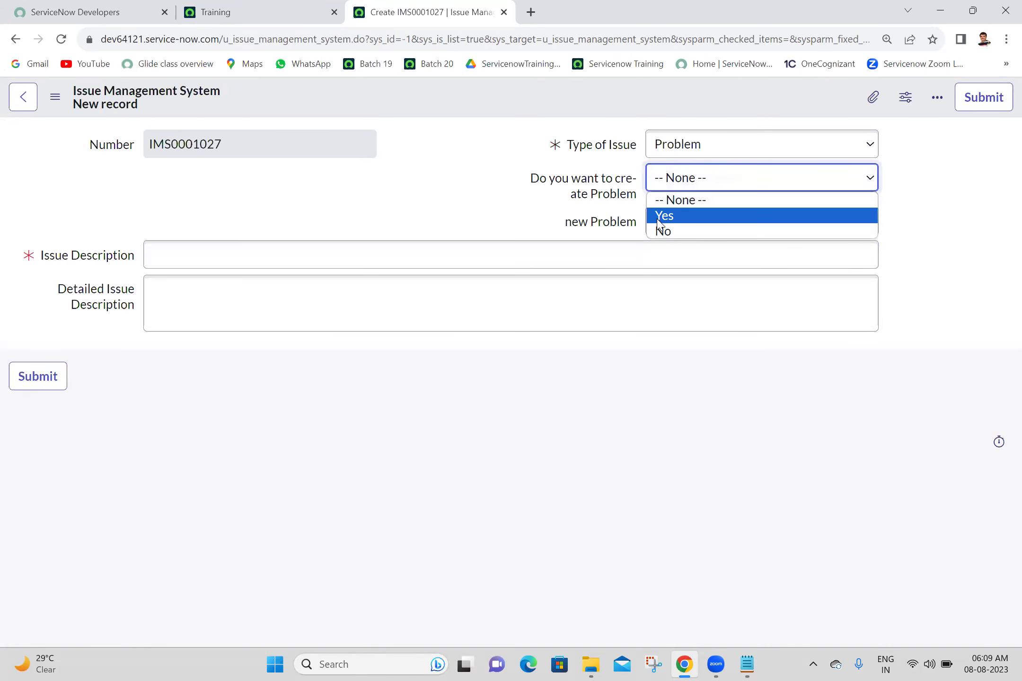
left_click(674, 215)
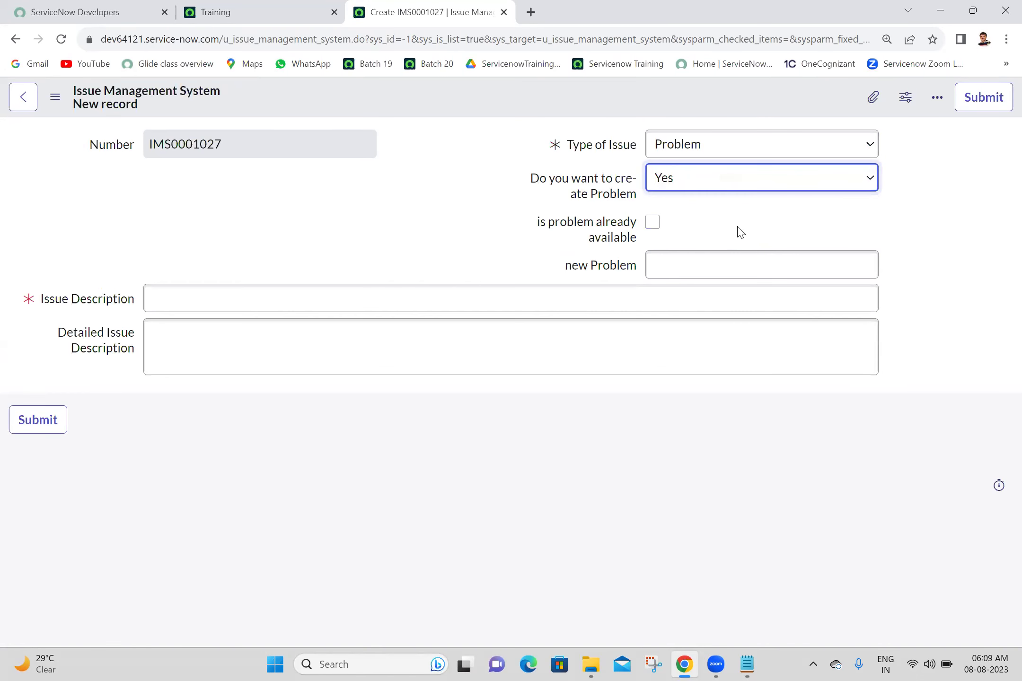
Step: Check whether the new Problem field is editable while is problem already available is unchecked
triple_click(585, 274)
left_click(724, 252)
triple_click(725, 254)
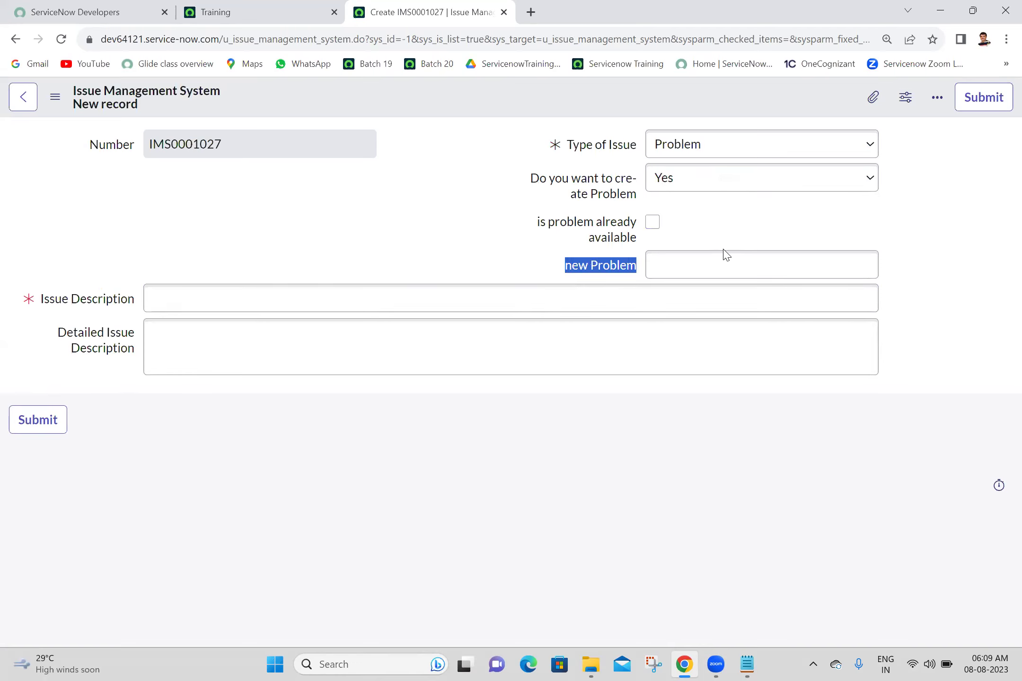
left_click(713, 226)
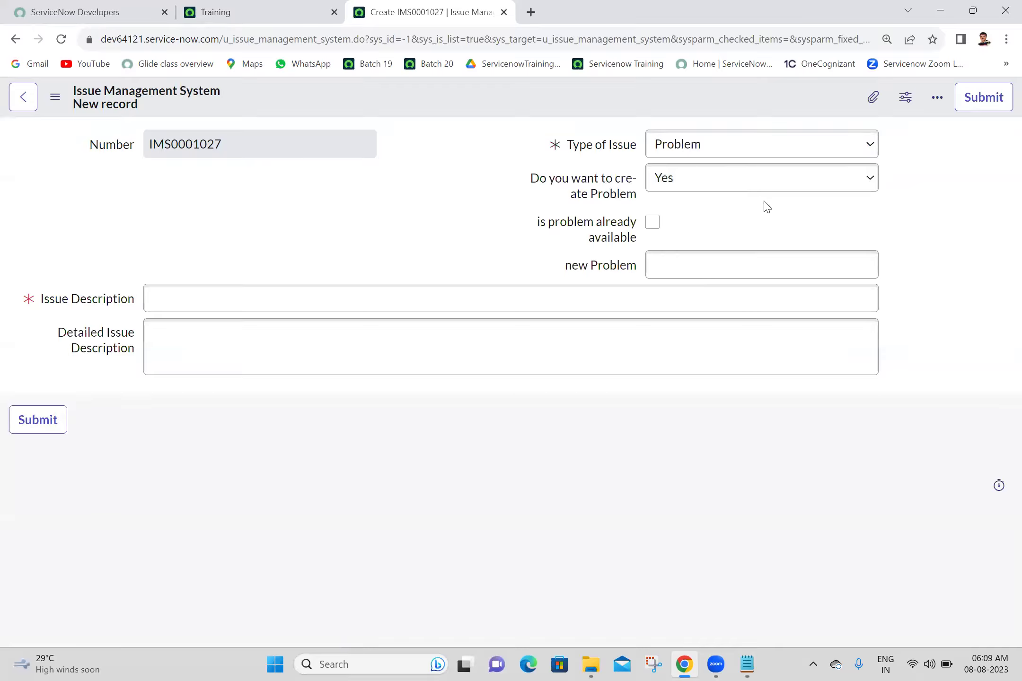
left_click(731, 266)
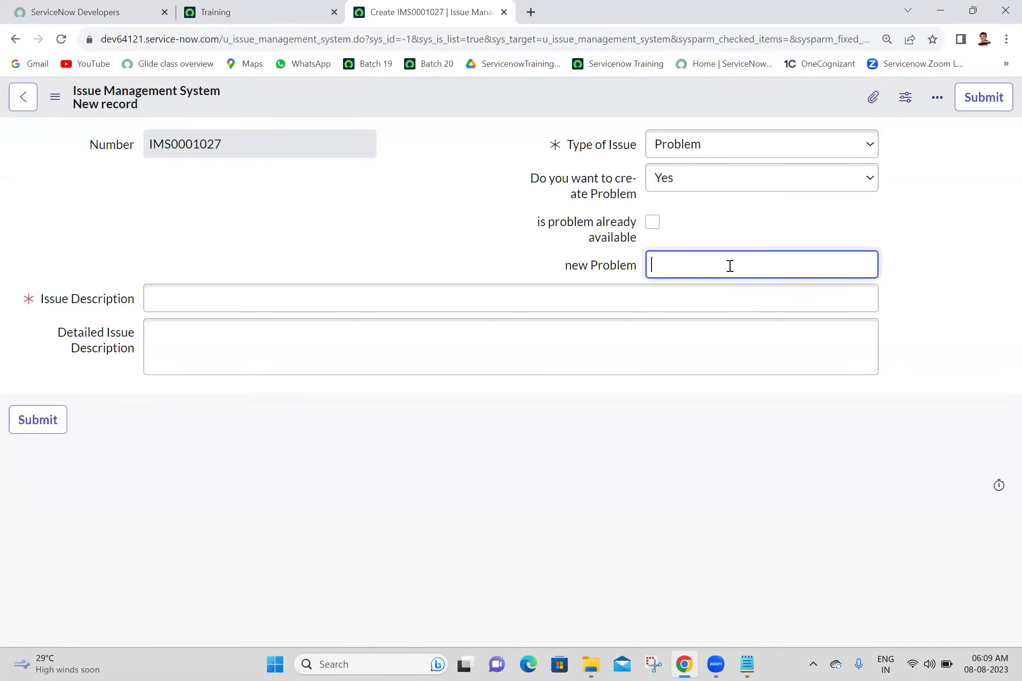
left_click(764, 215)
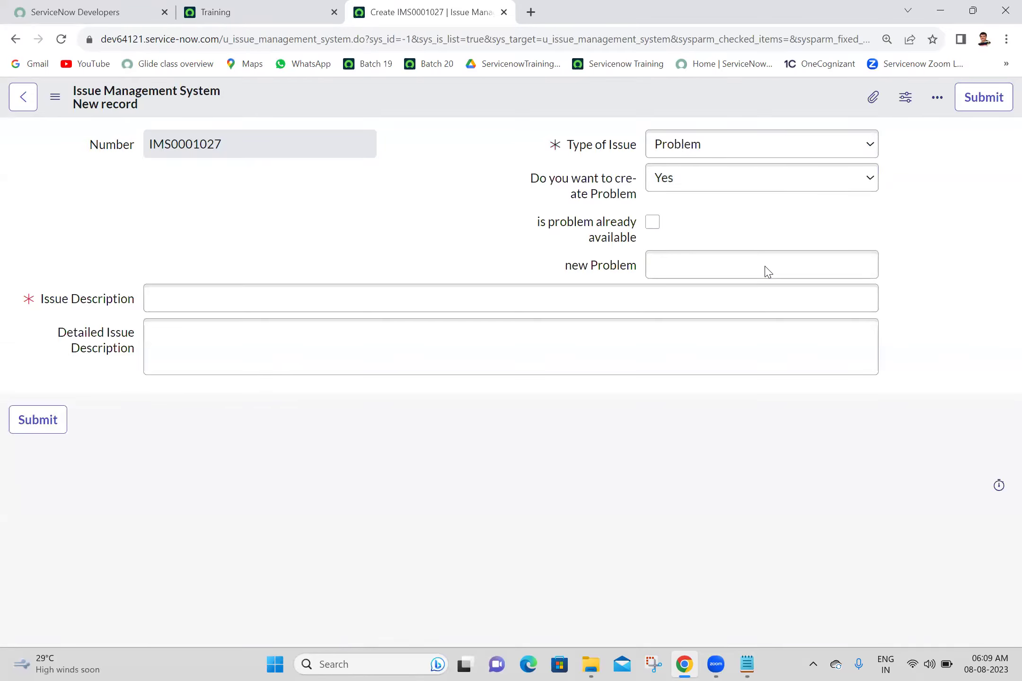
Step: Switch to Notepad and reread rule 10, going through each condition and the readonly, visible outcome for new problem
left_click(746, 664)
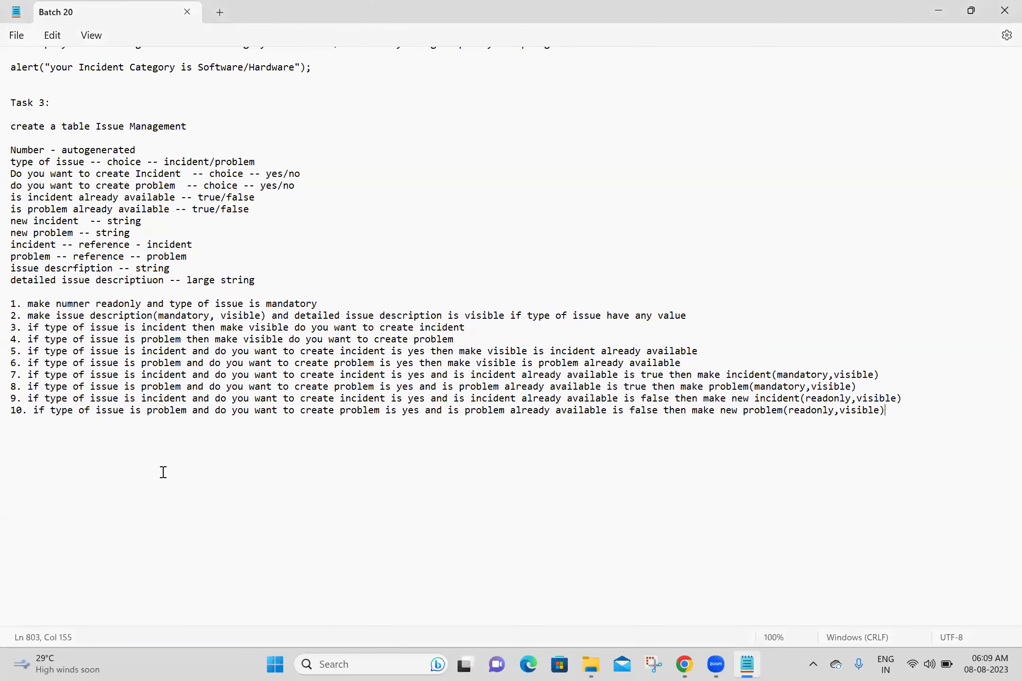
left_click_drag(33, 411, 189, 411)
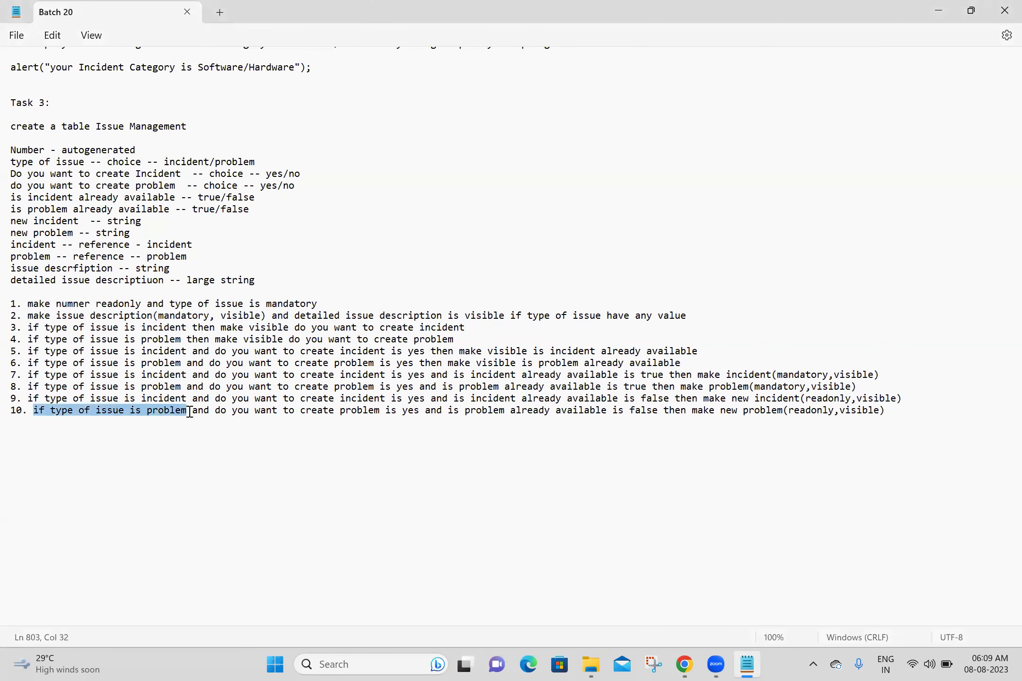
left_click(216, 411)
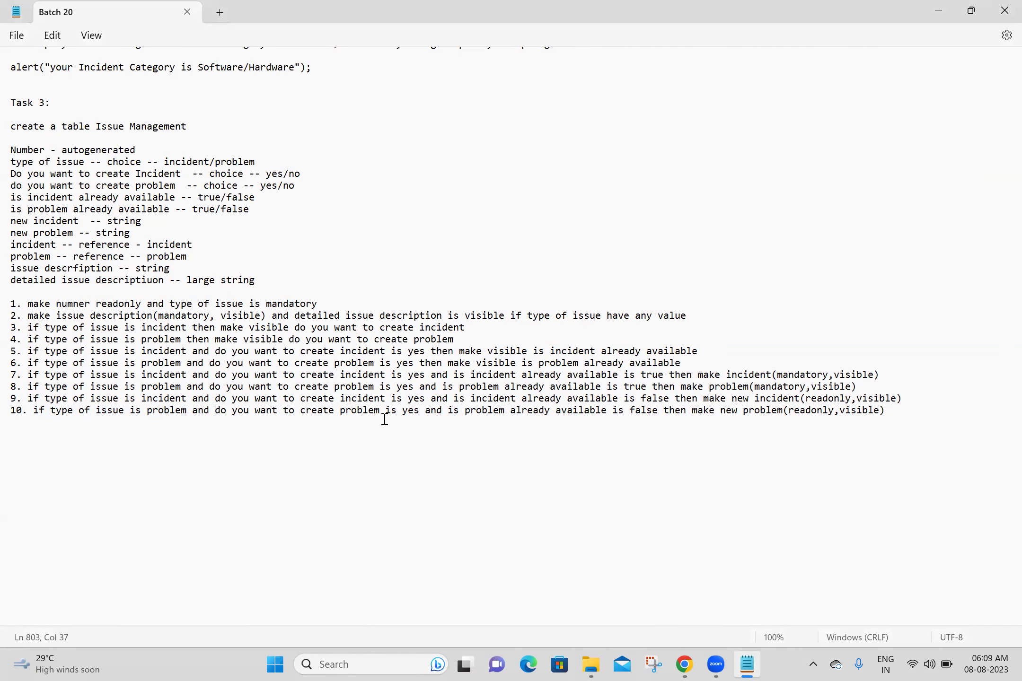
left_click(419, 410, "shift")
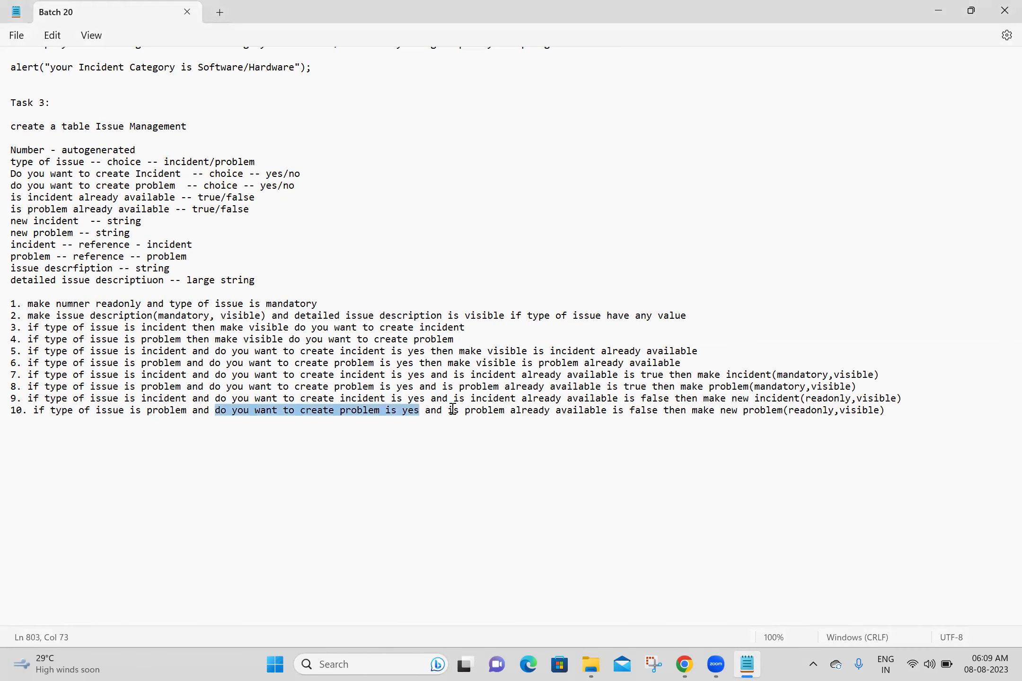
left_click_drag(449, 410, 658, 411)
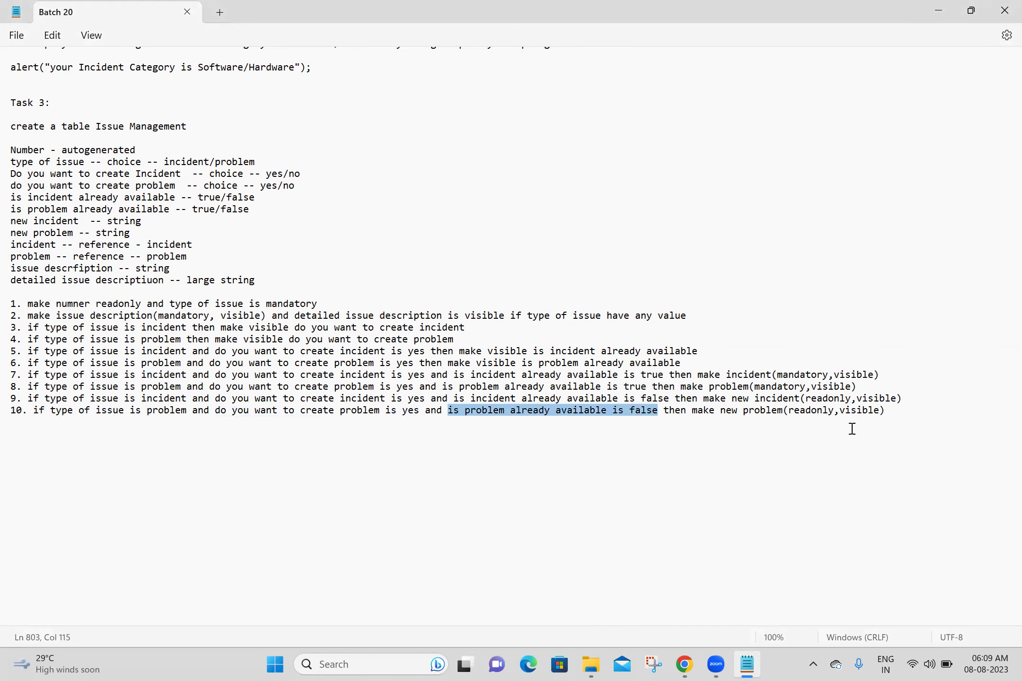
left_click(897, 411)
left_click_drag(738, 381, 35, 412)
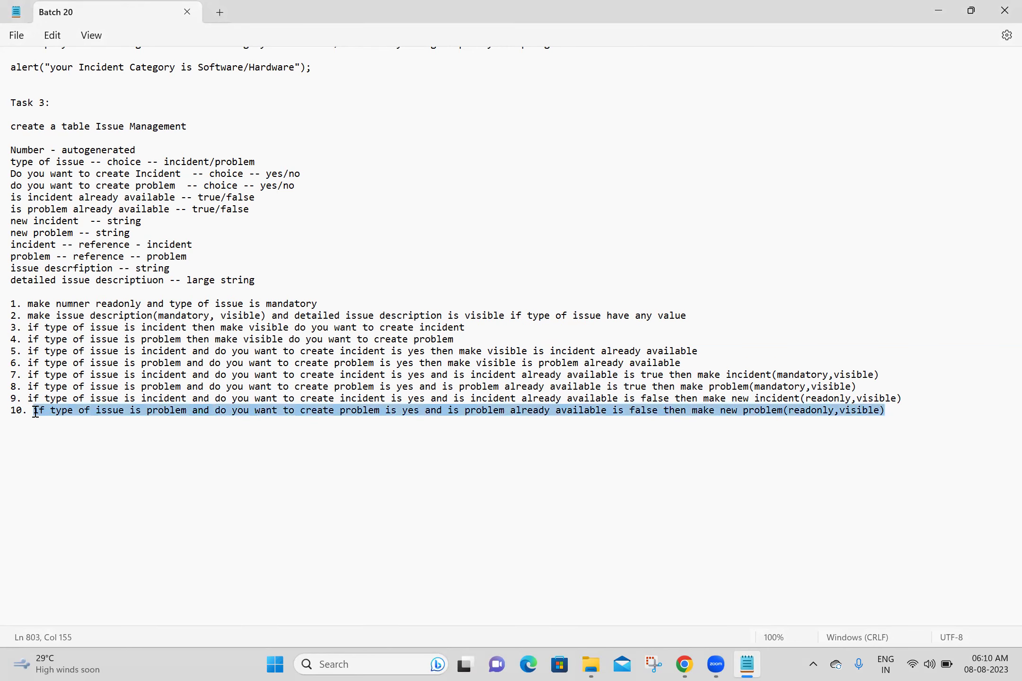
left_click(261, 487)
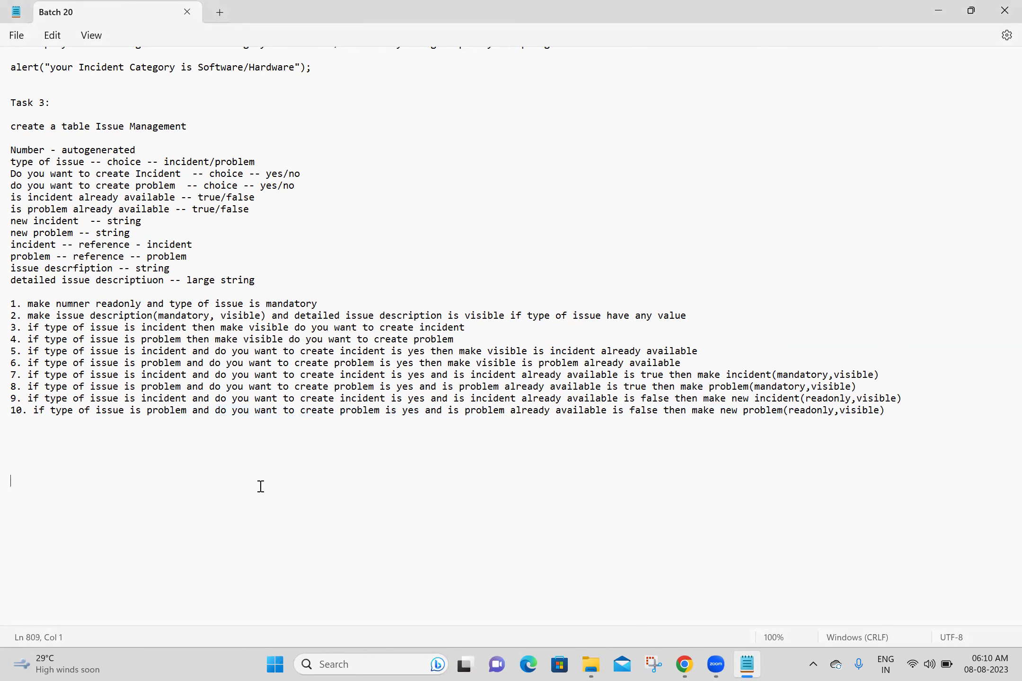
Step: Switch to Chrome, duplicate the Issue Management System record tab and open the table's UI Policies list in the copy
left_click(681, 663)
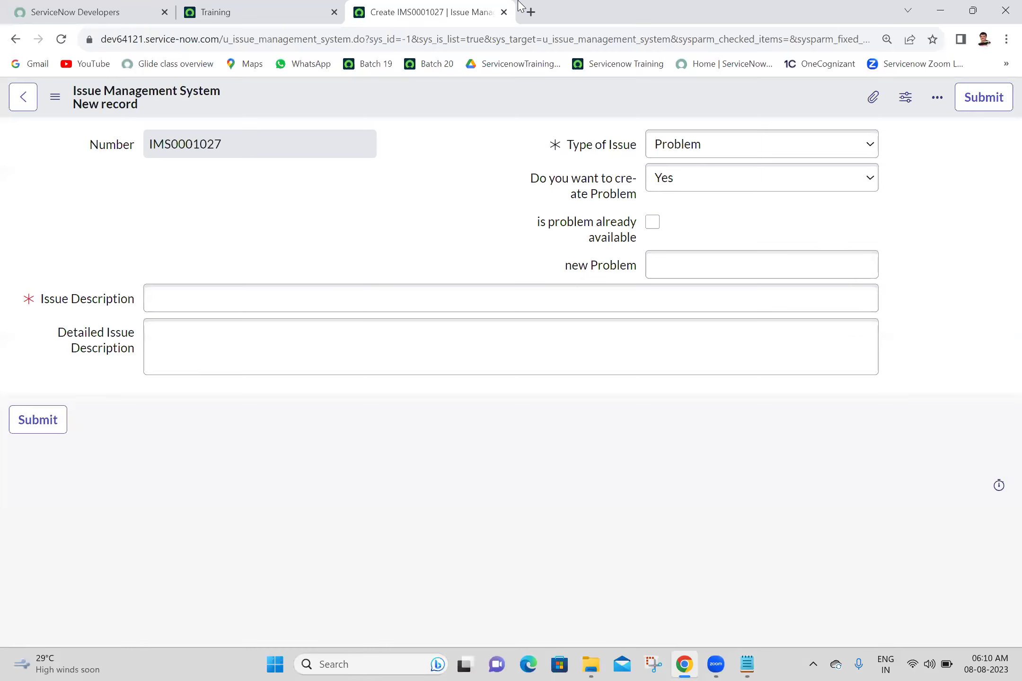
right_click(423, 3)
left_click(455, 106)
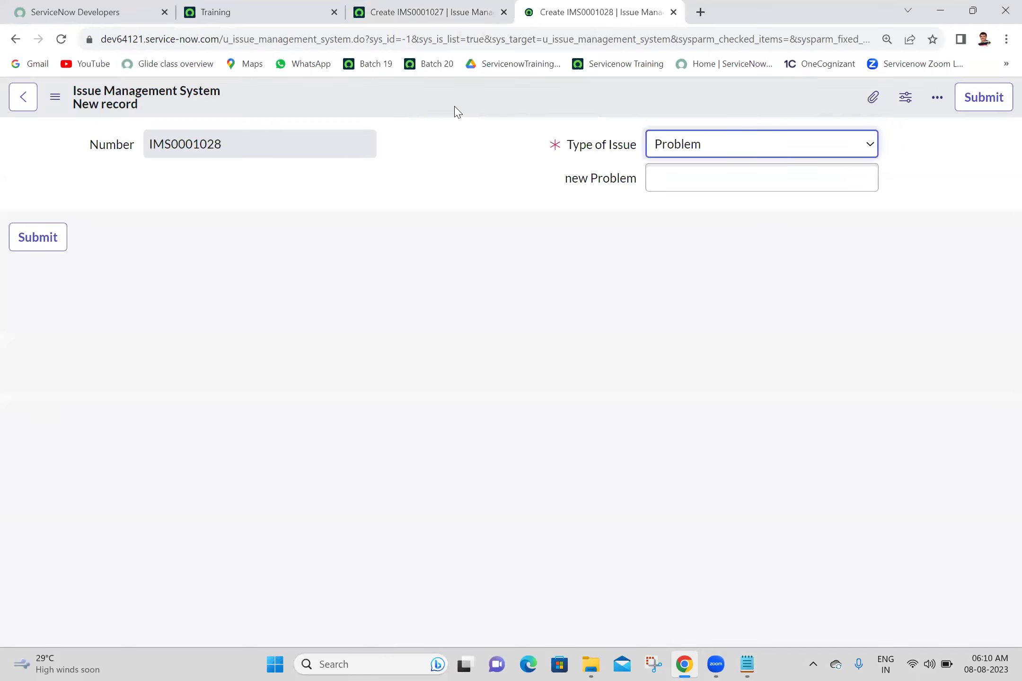
right_click(417, 94)
mouse_move(442, 127)
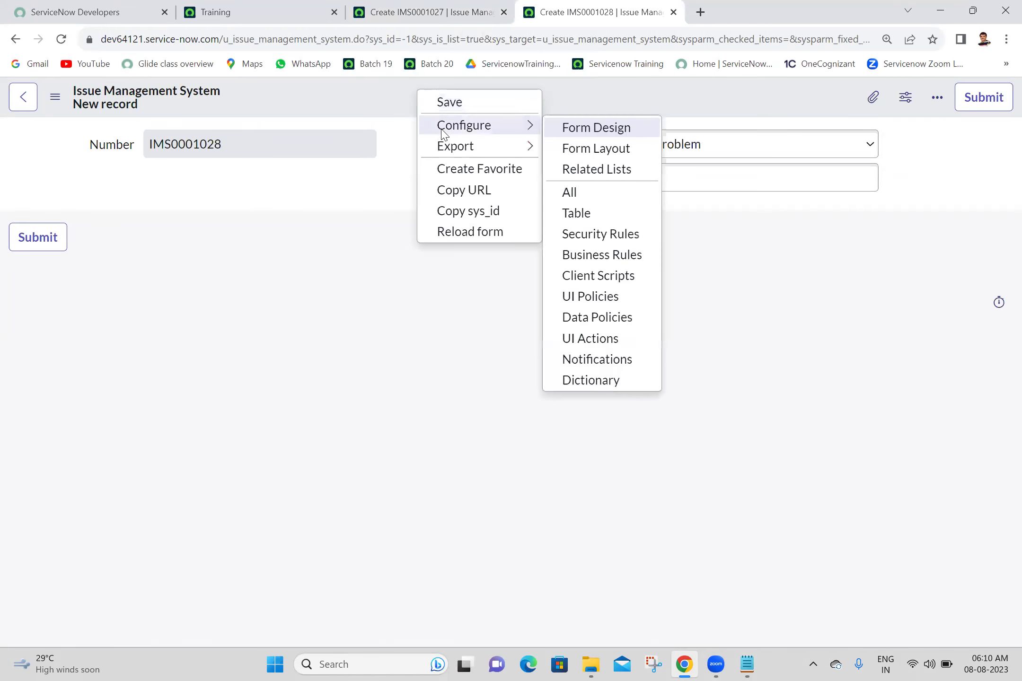
left_click(589, 298)
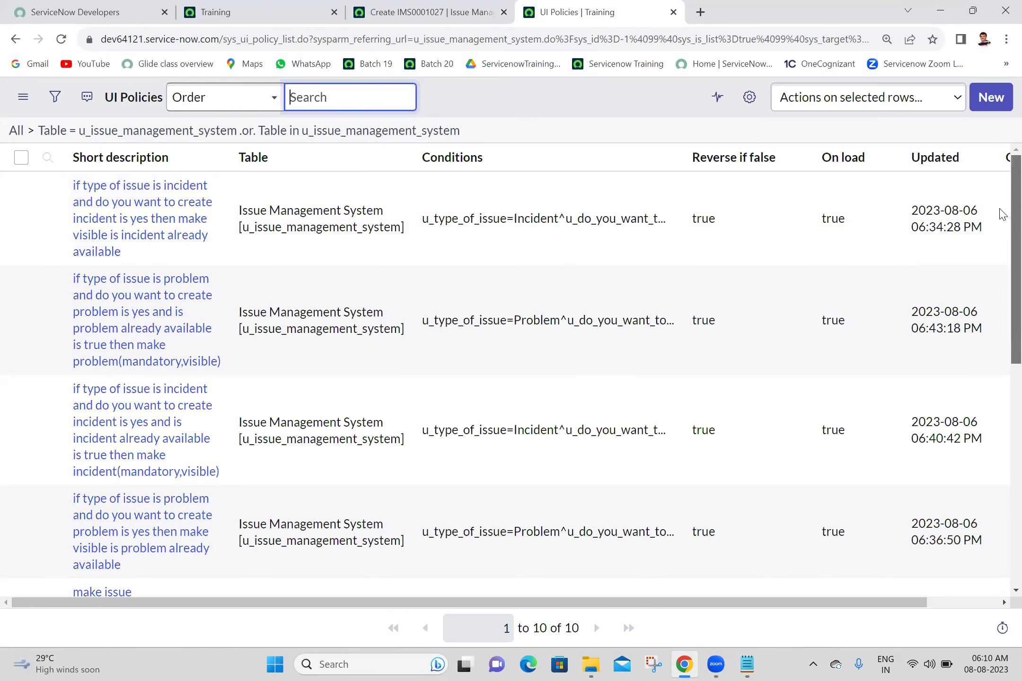
Step: Find the UI policy described by rule 10, making new problem readonly and visible, and open it in a separate tab
key("ctrl+f")
key("ctrl+v")
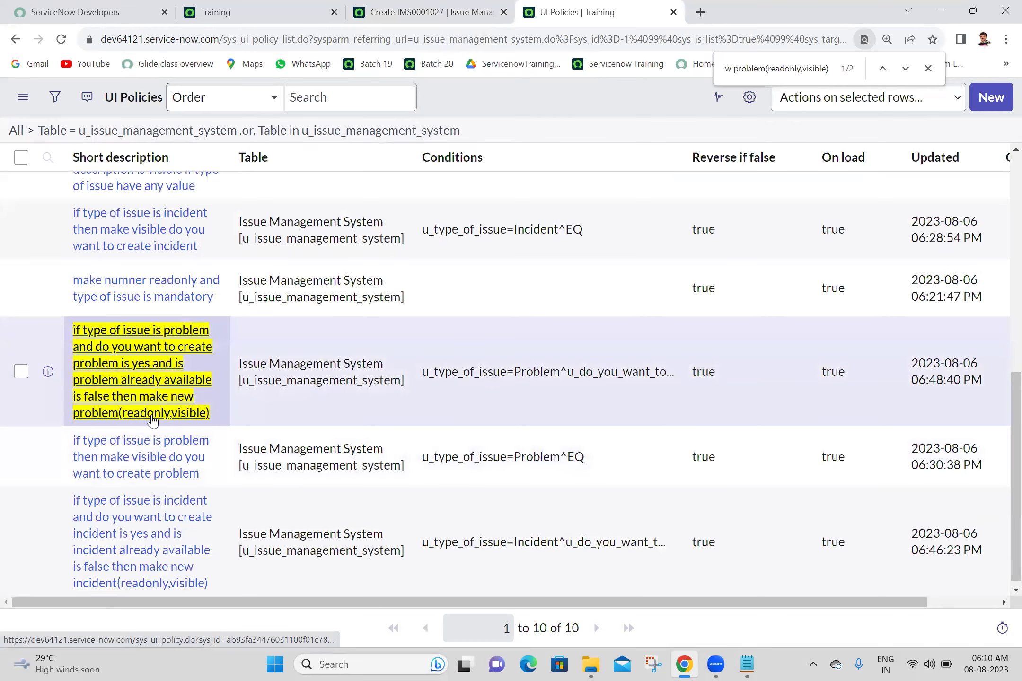
left_click(152, 420, "ctrl")
left_click(791, 5)
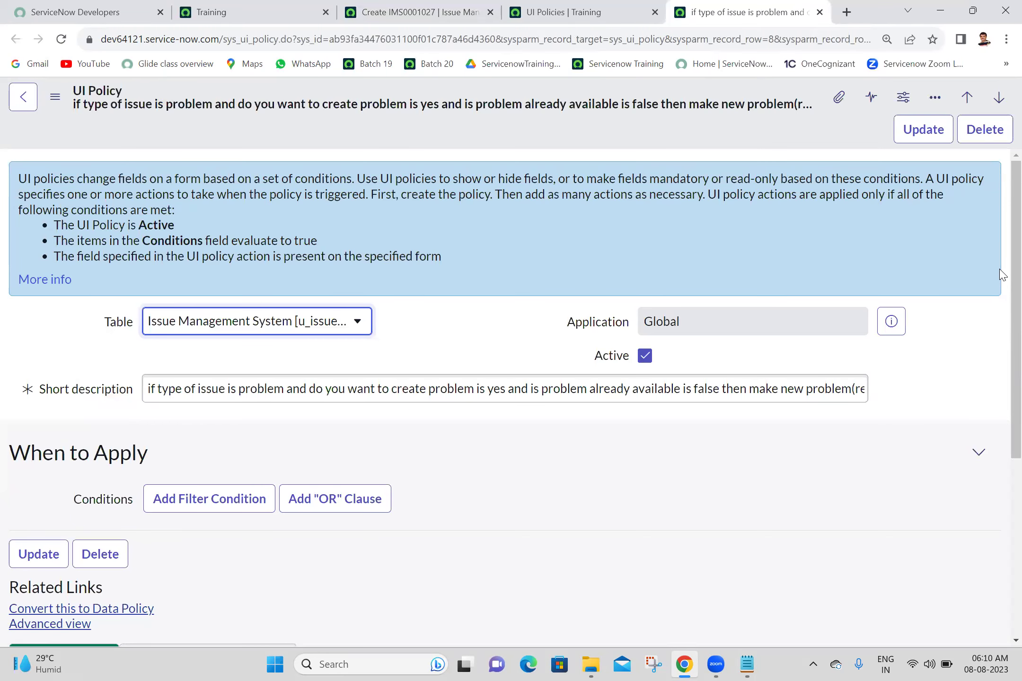
Step: Create a new UI policy action on the rule 10 policy and choose new Problem as its field name
scroll(1002, 305, "down", 5)
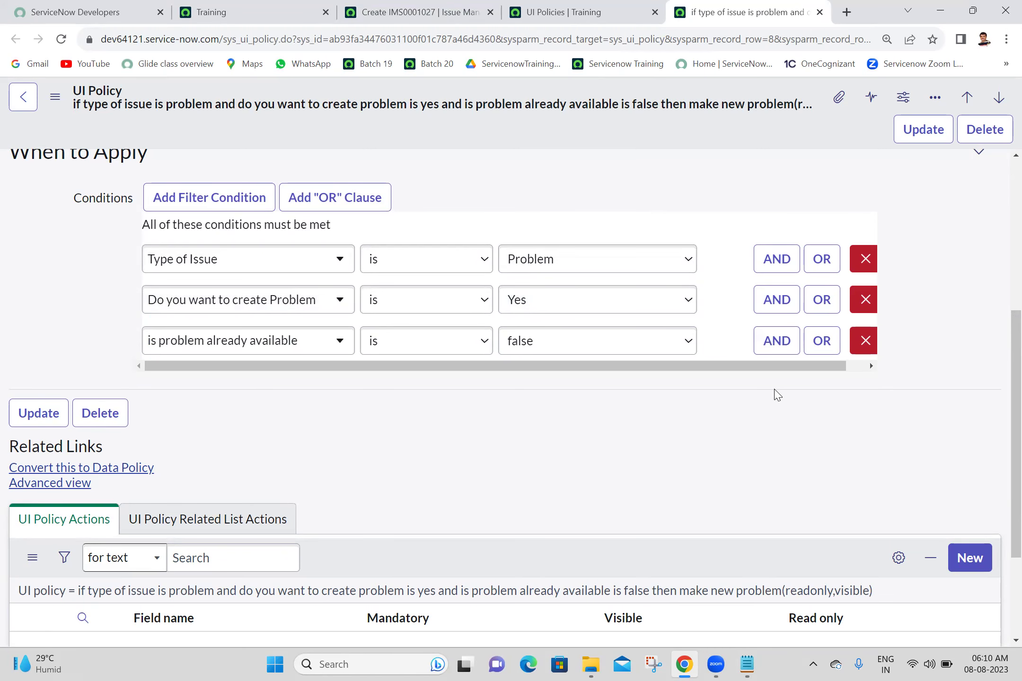
scroll(1003, 613, "down", 3)
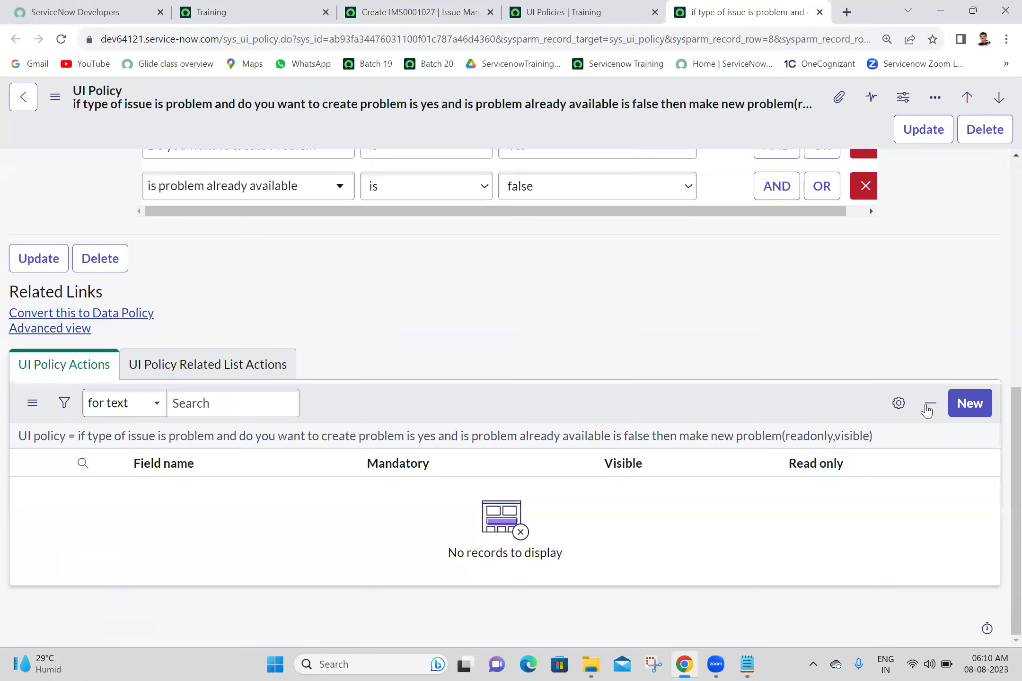
left_click(962, 415)
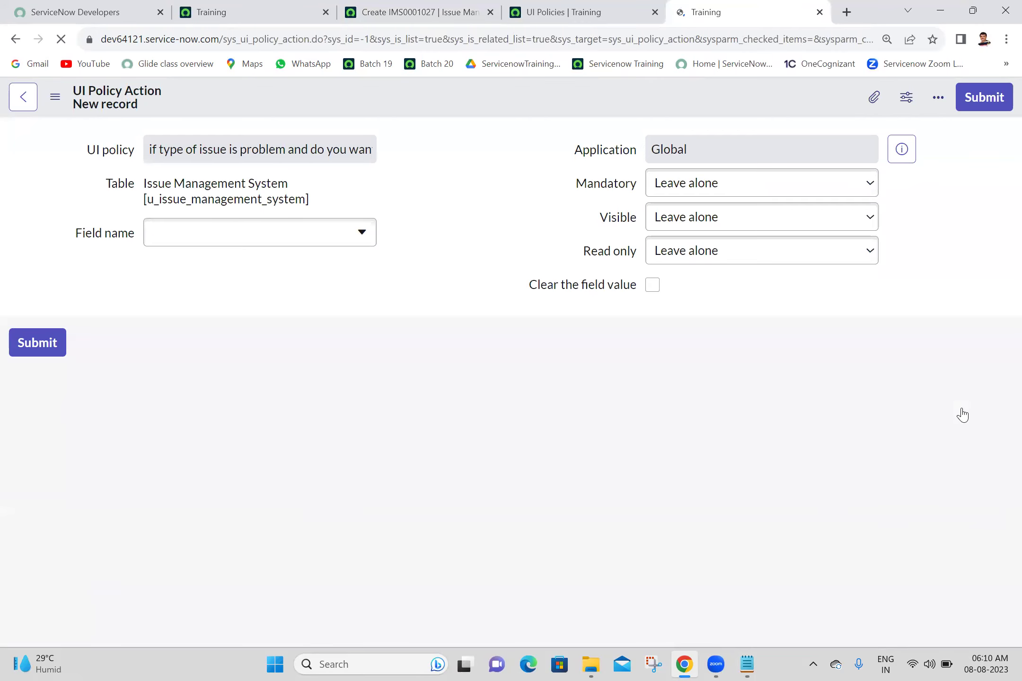
left_click(359, 284)
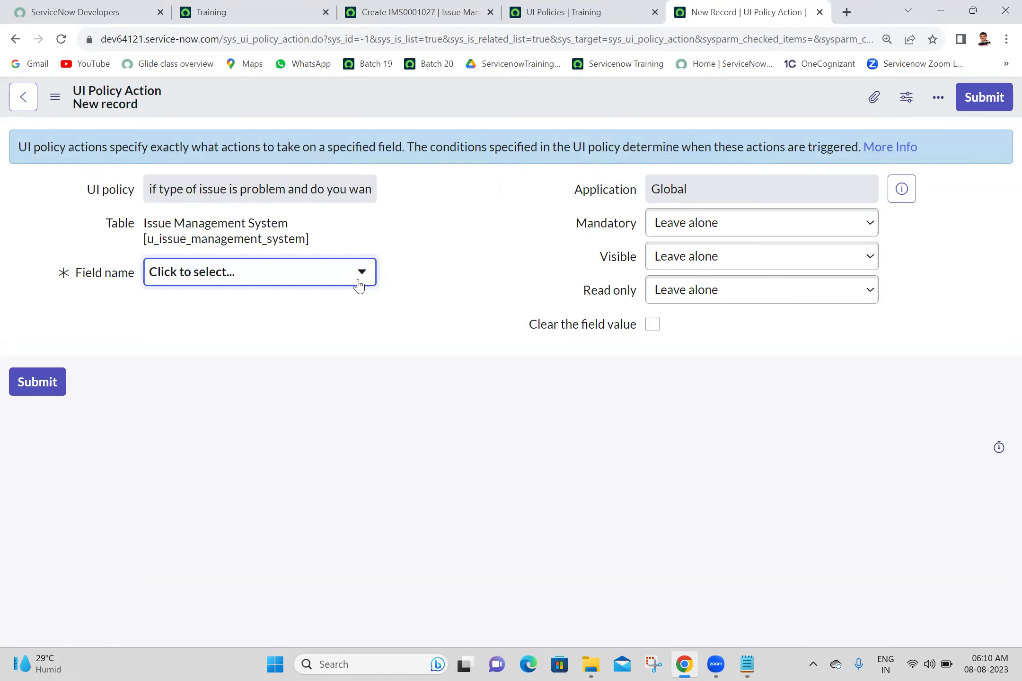
left_click(359, 283)
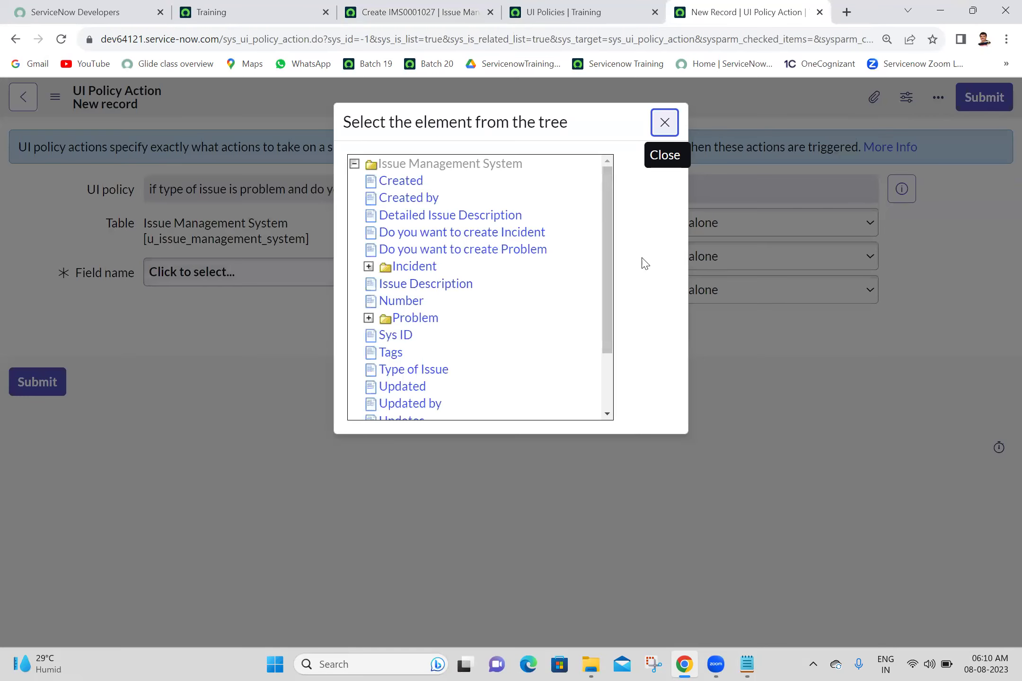
left_click(606, 387)
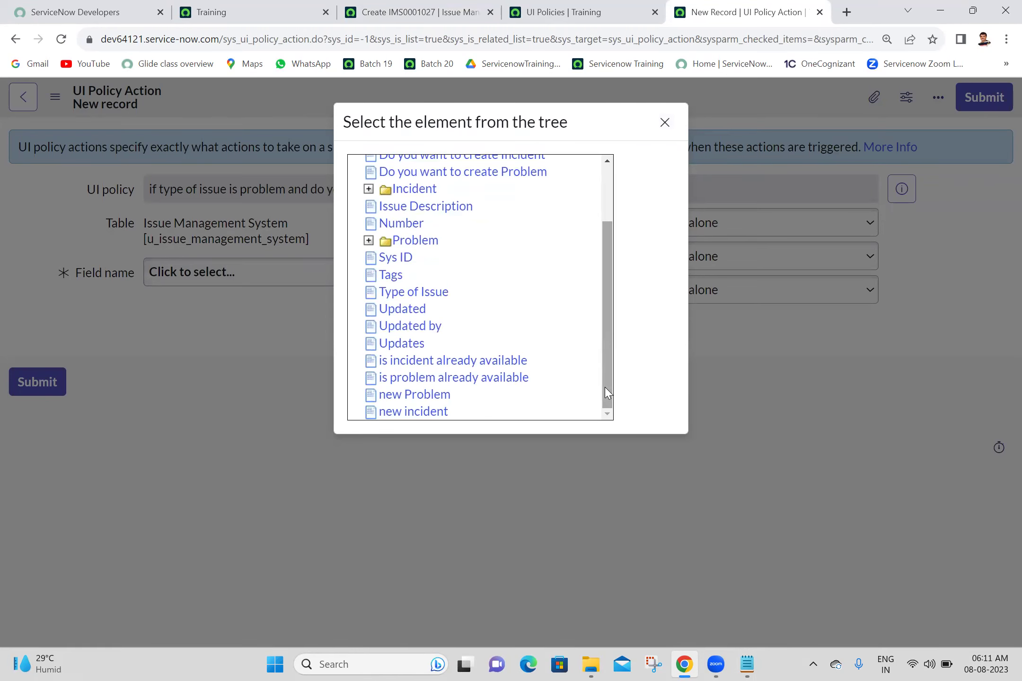
left_click(436, 395)
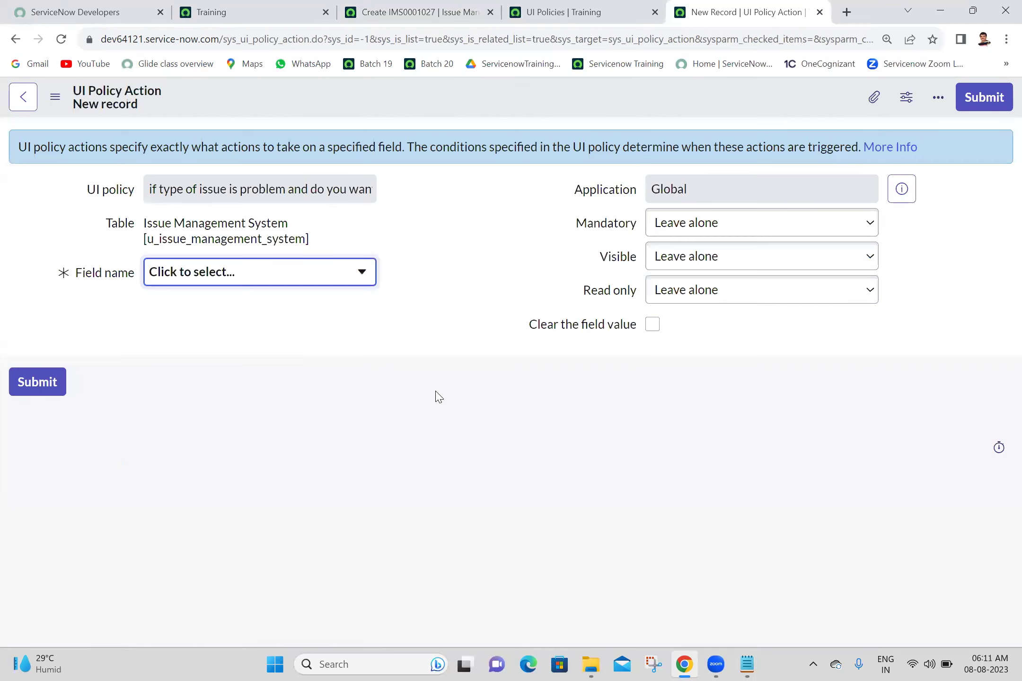
Step: Set Visible and Read only to True for the new Problem action and submit it
left_click(709, 265)
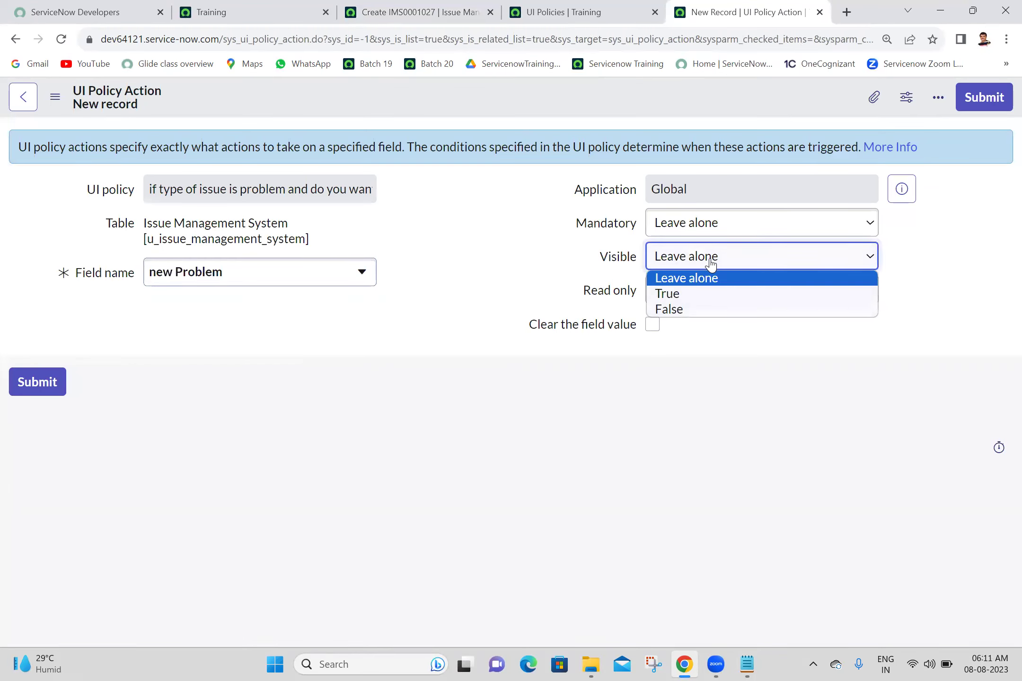
left_click(685, 298)
left_click(684, 291)
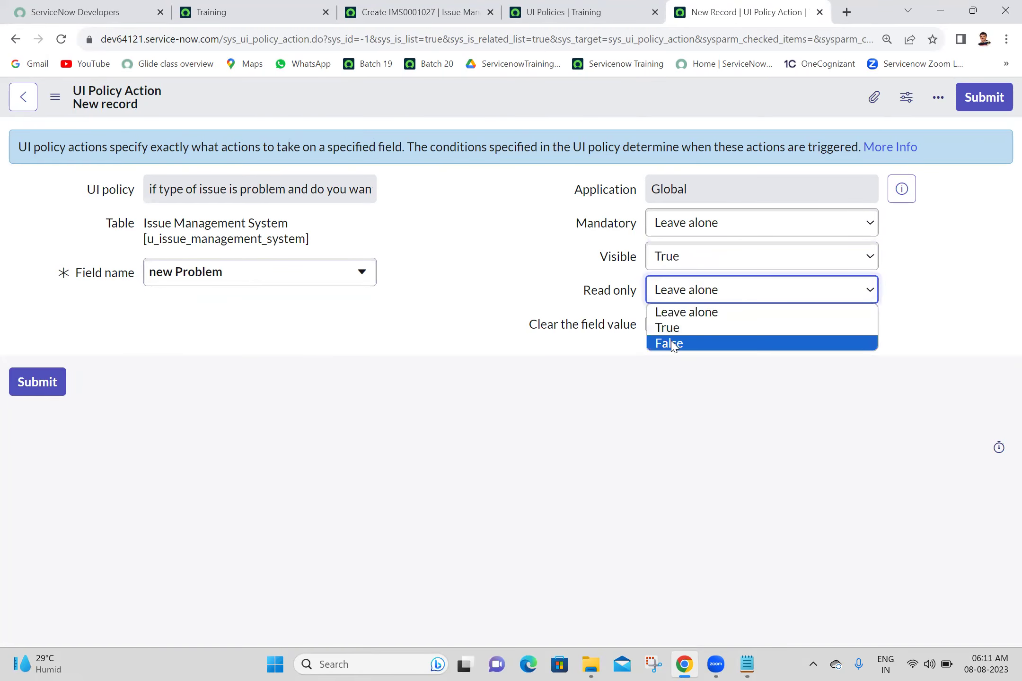
left_click(672, 327)
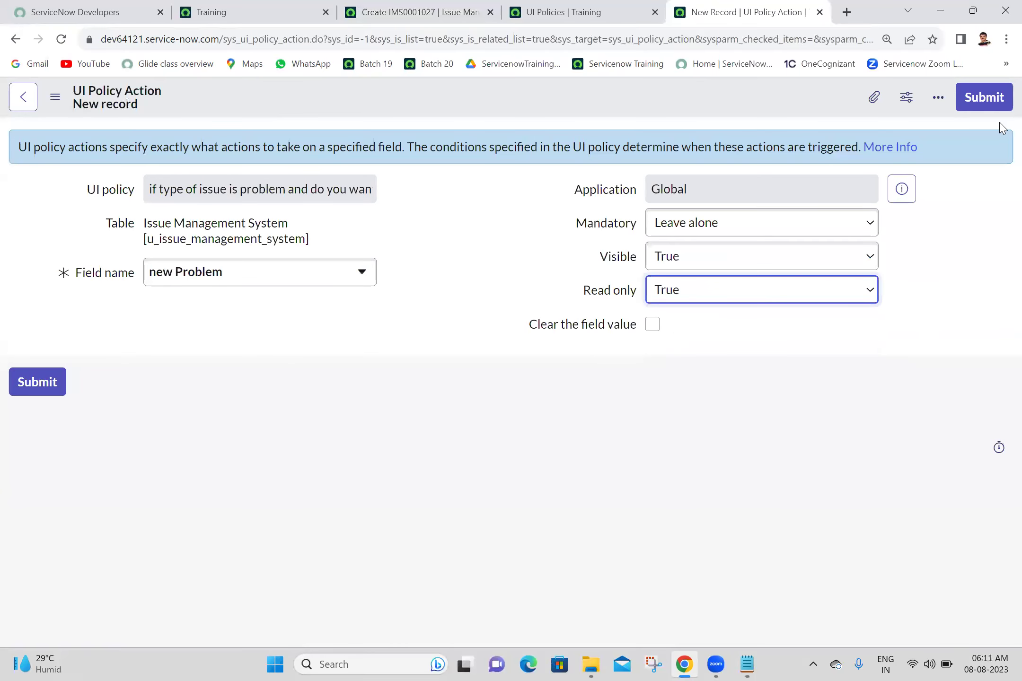
left_click(984, 98)
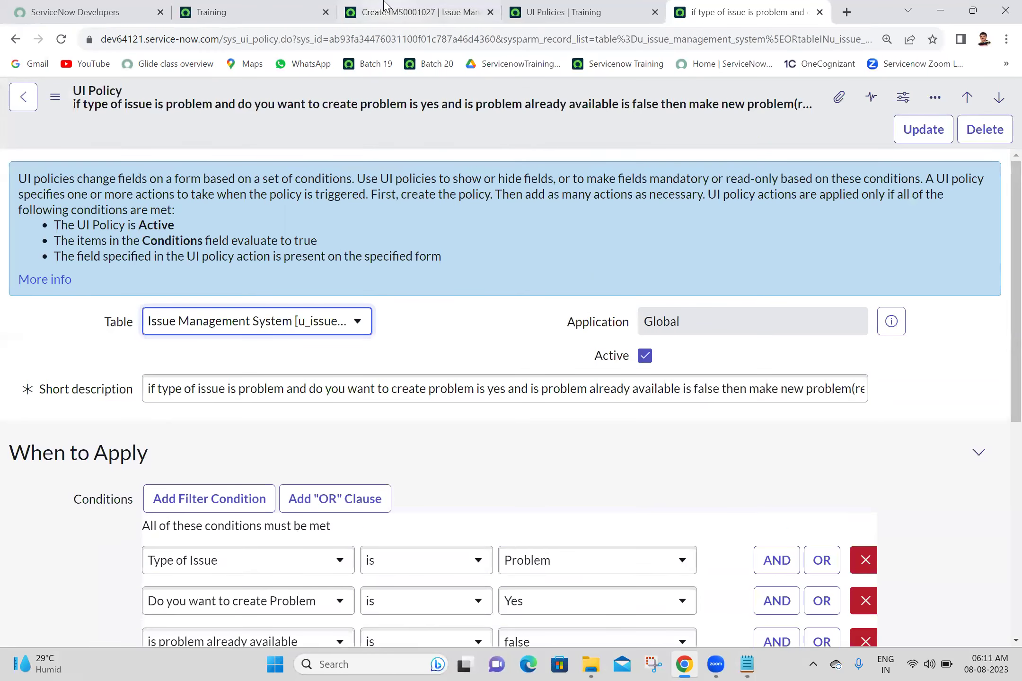
Step: Reload the original new Issue Management System record and set Type of Issue to Problem and Do you want to create Problem to Yes
left_click(386, 6)
left_click(61, 39)
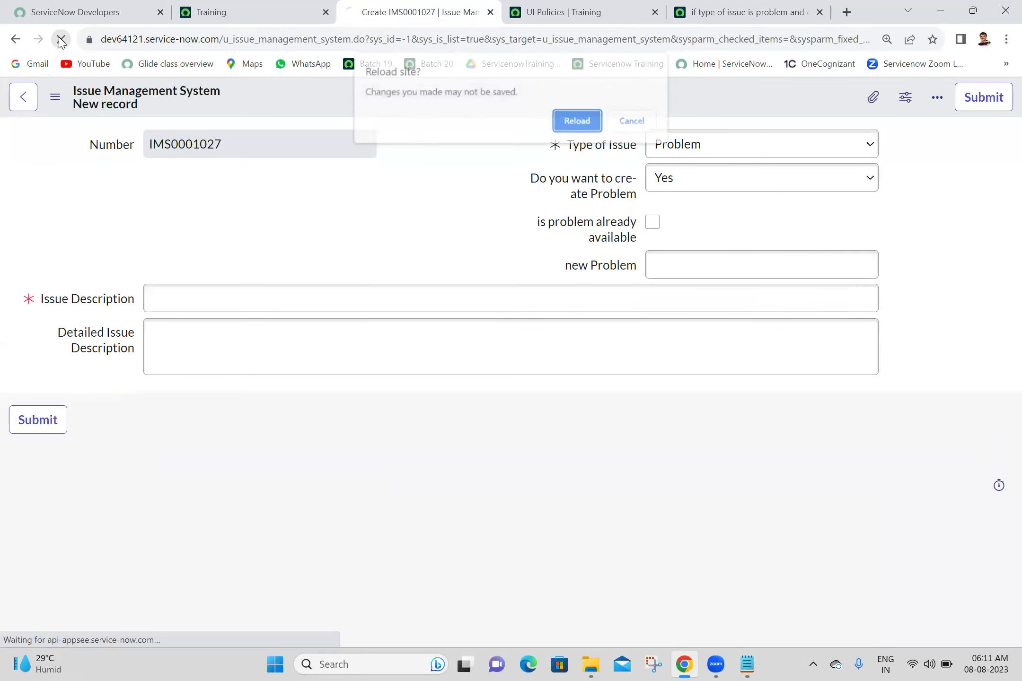
left_click(571, 122)
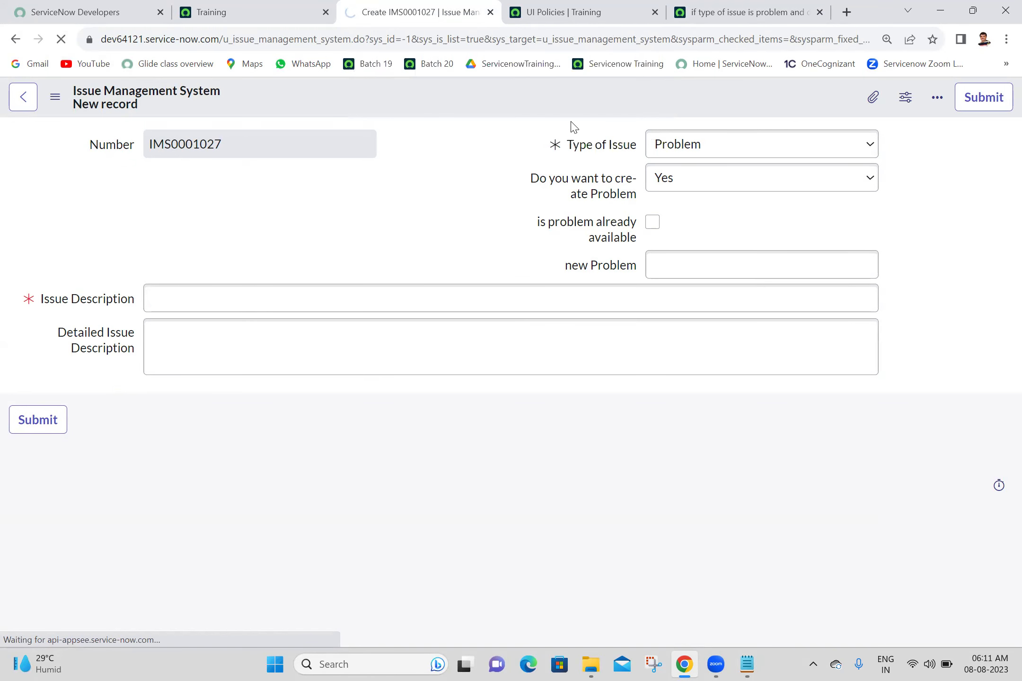
left_click(677, 149)
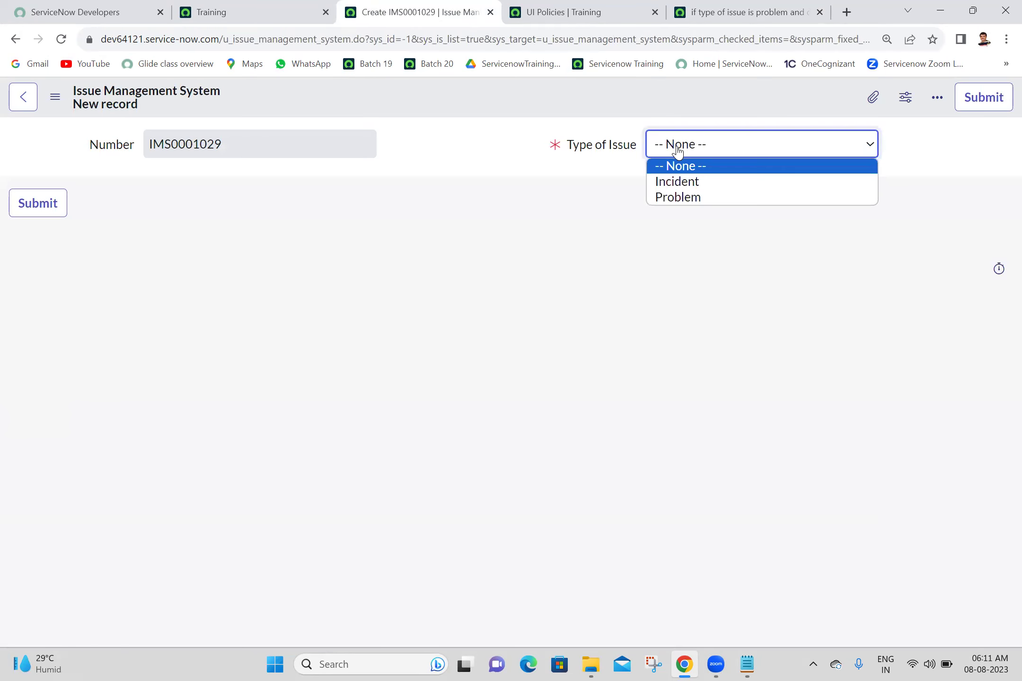
left_click(692, 200)
left_click(694, 181)
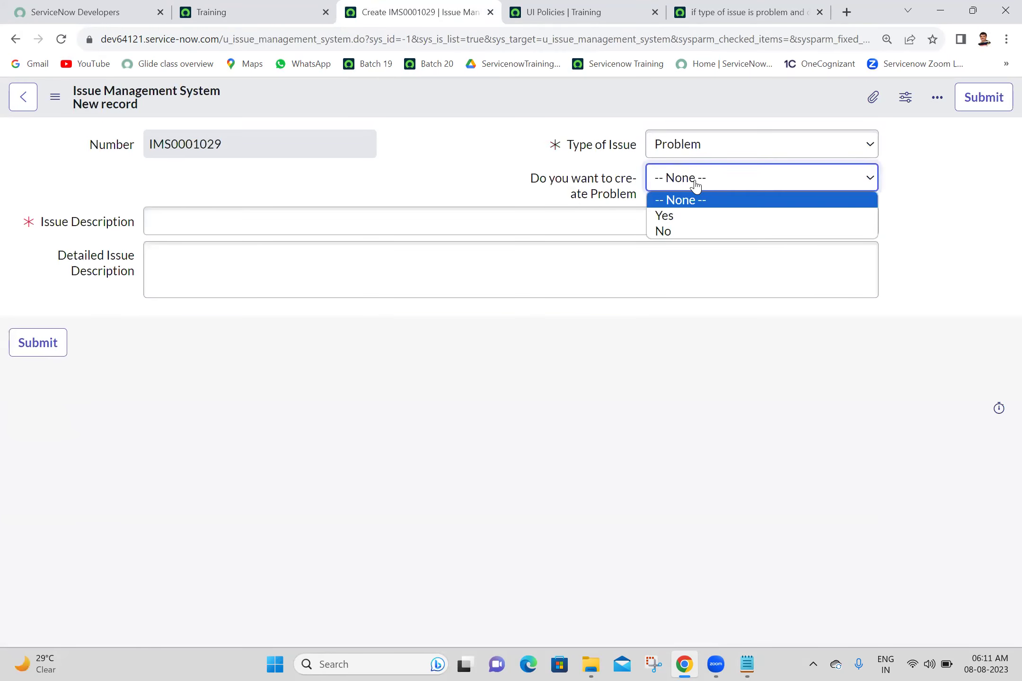
left_click(674, 216)
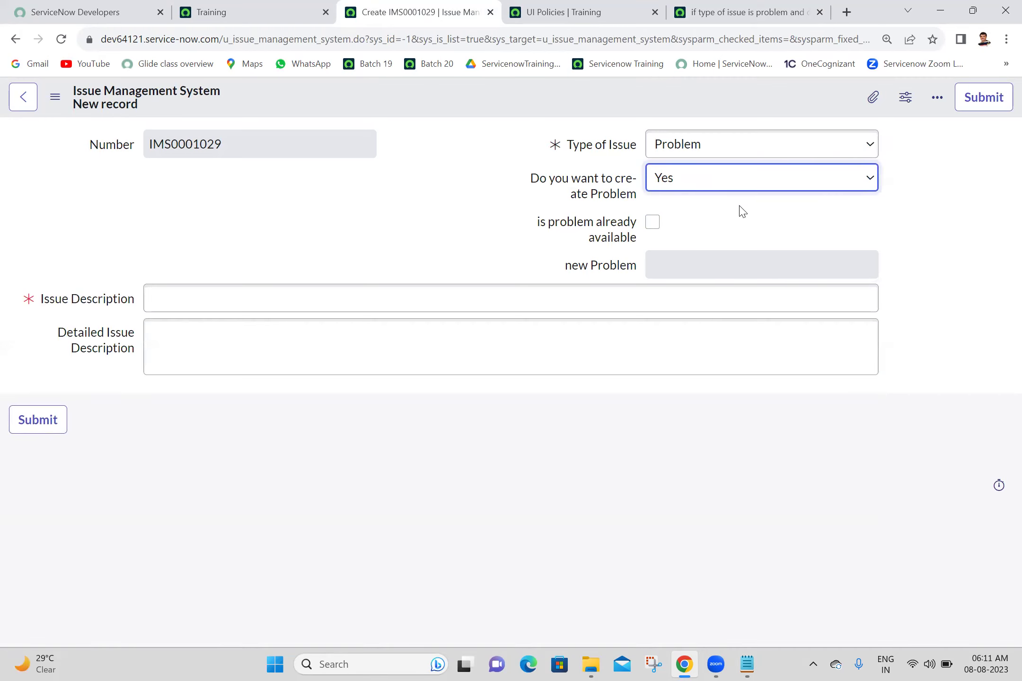
Step: Check whether the new Problem field is read-only while is problem already available is unchecked
left_click(522, 665)
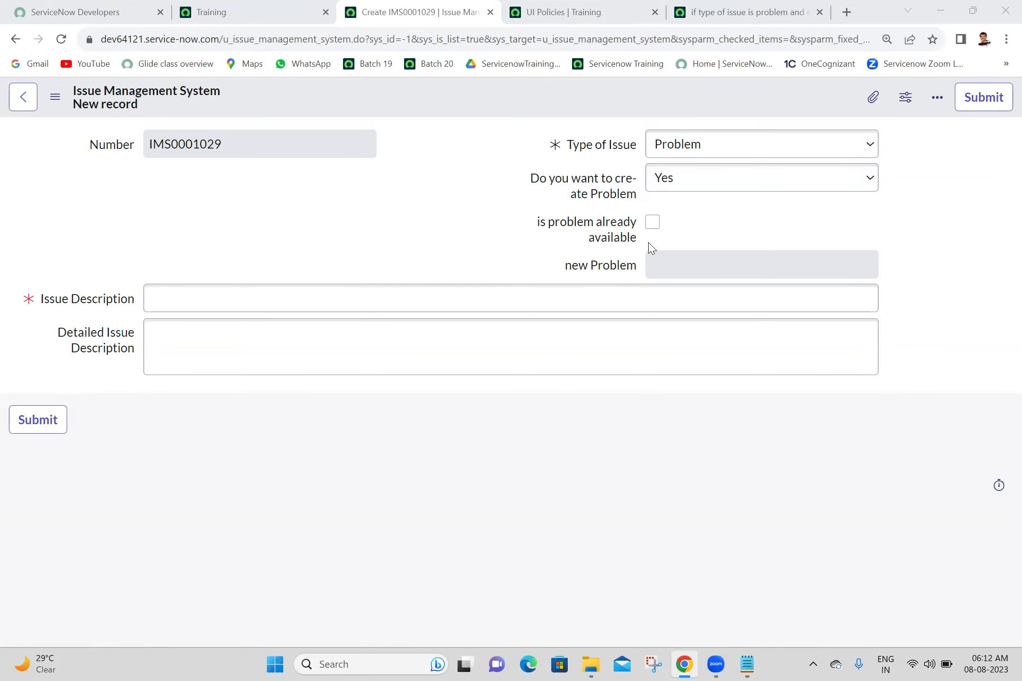
left_click(654, 275)
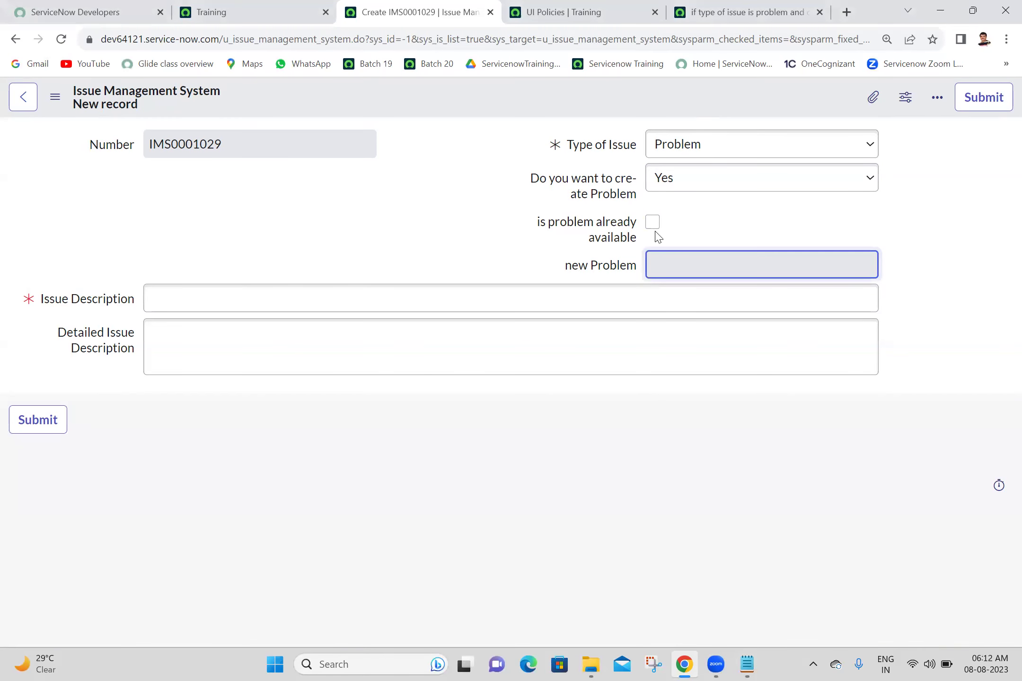
left_click(712, 219)
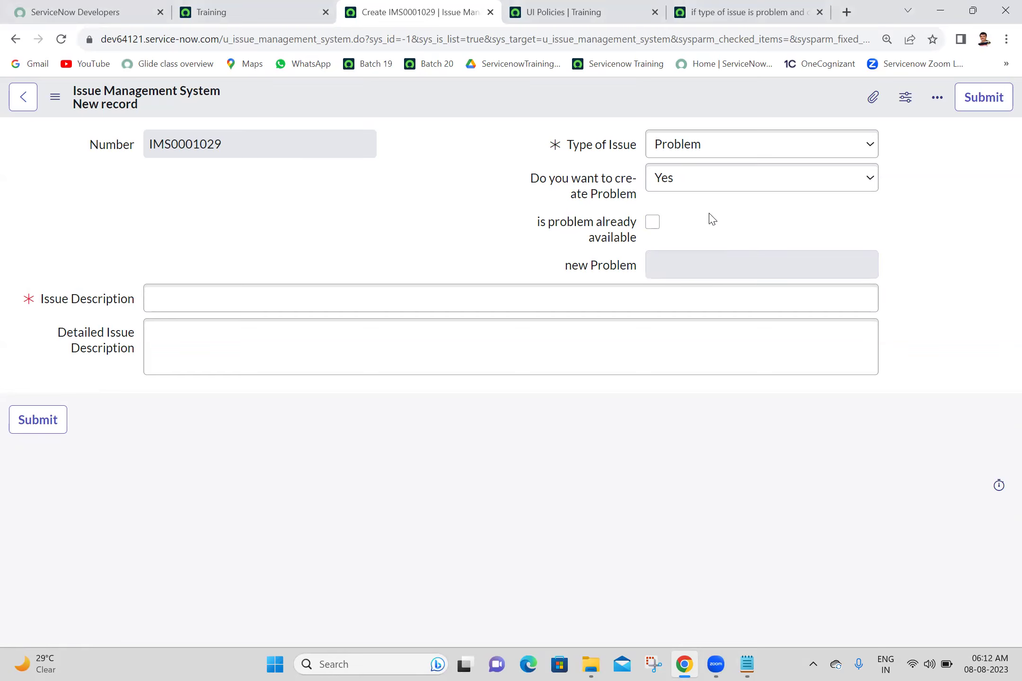
Step: Reset Type of Issue to None on the record form
left_click(685, 149)
left_click(479, 165)
left_click(703, 142)
left_click(690, 174)
Step: Set Type of Issue to Incident and Do you want to create Incident to Yes
left_click(716, 154)
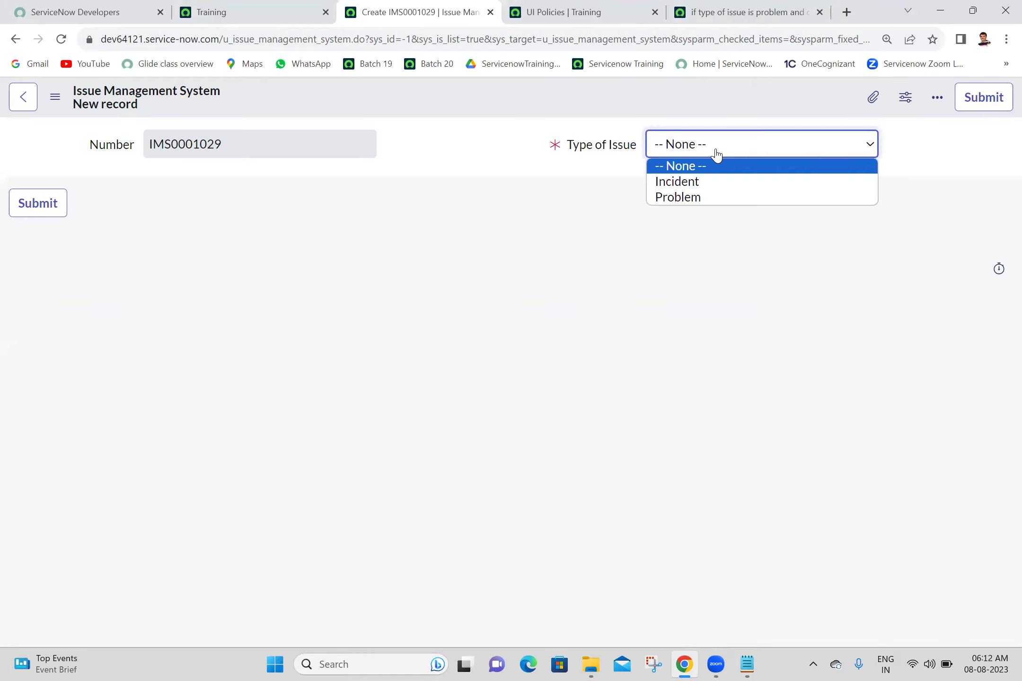
left_click(690, 182)
left_click(281, 185)
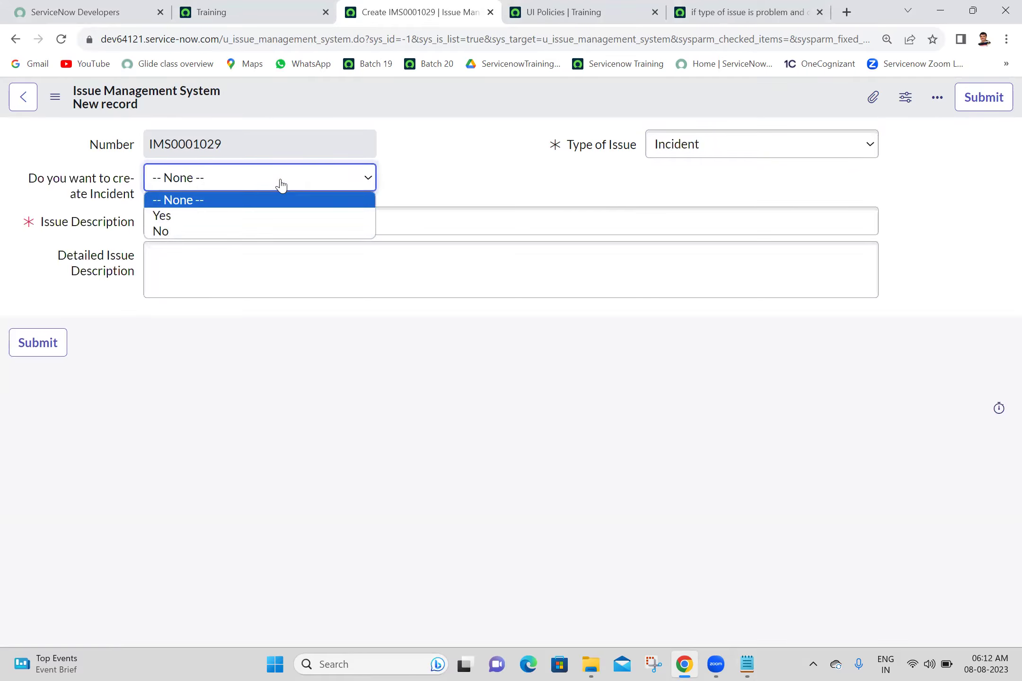
left_click(202, 219)
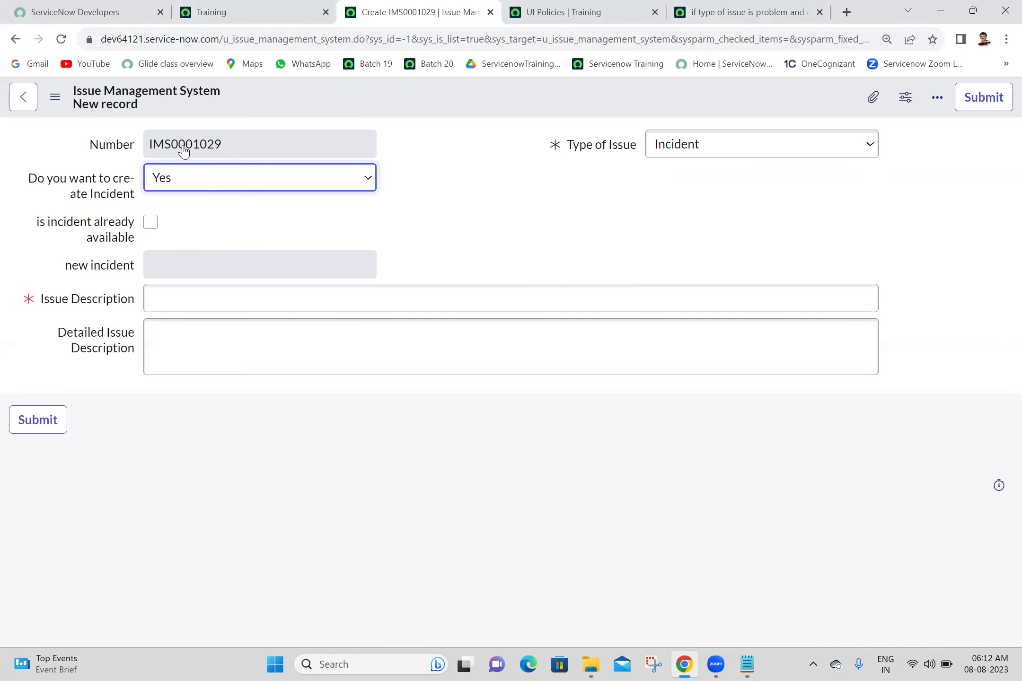
Step: Change Do you want to create Incident to No on the record form
left_click(260, 180)
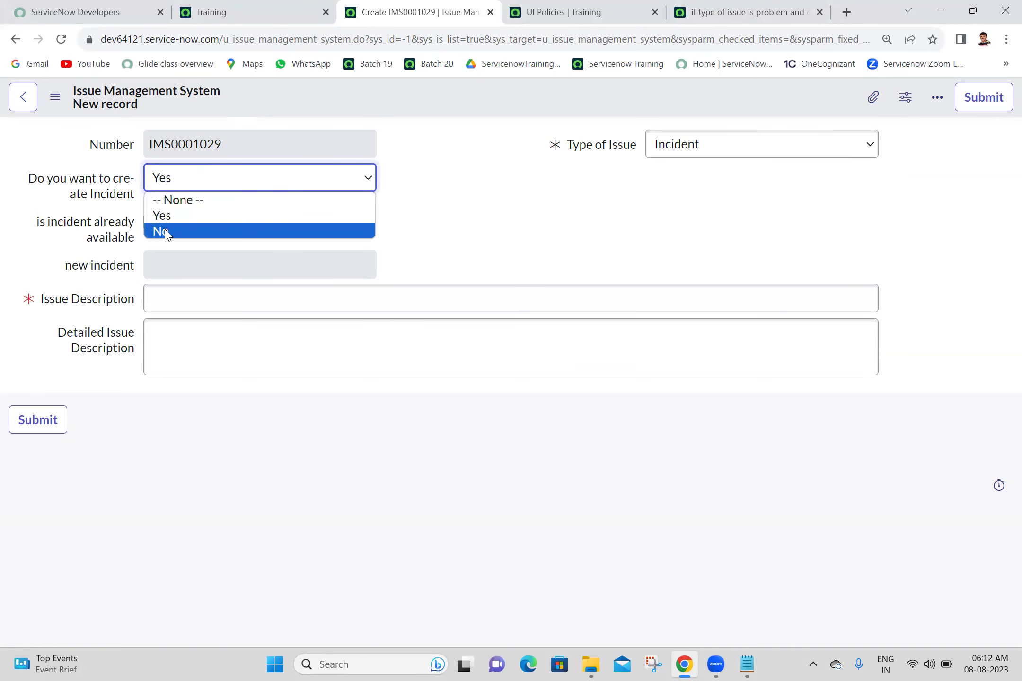
left_click(161, 231)
left_click(478, 171)
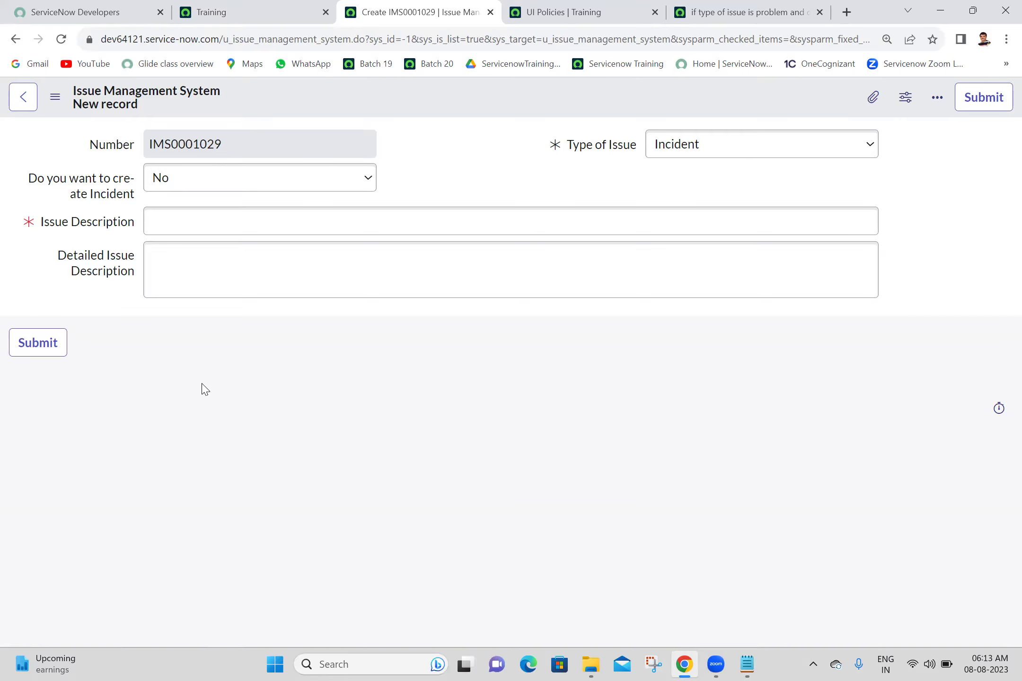
Step: Switch to Notepad and add "11. if type of issue is incident and do you want to create incident no then make incident(mandatory,visible)" below rule 10
left_click(753, 665)
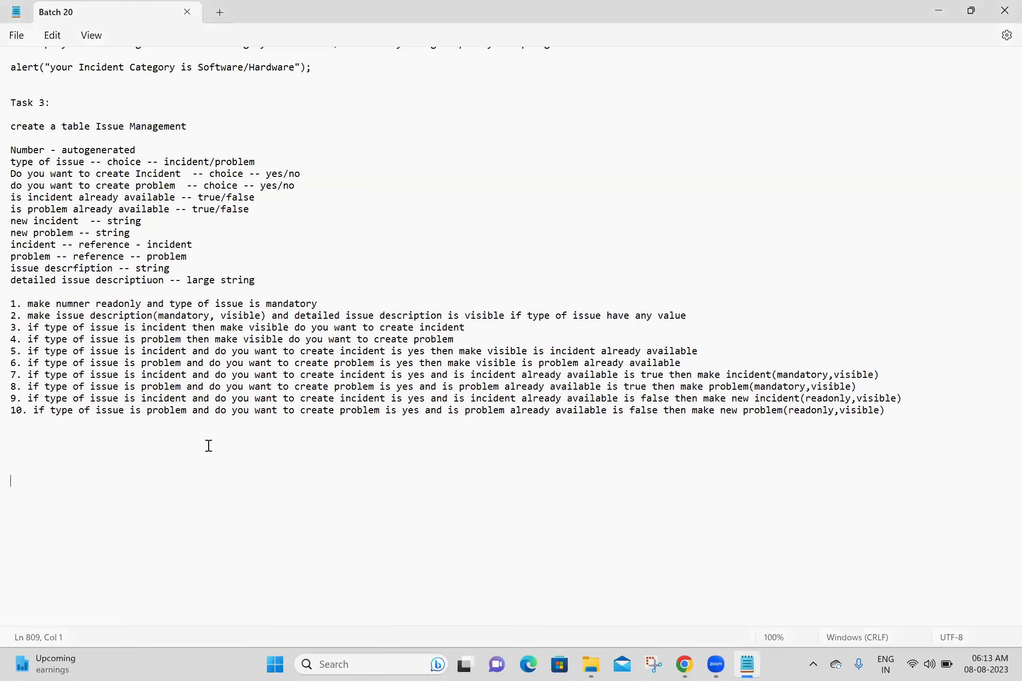
type("11. if type of issue is incide")
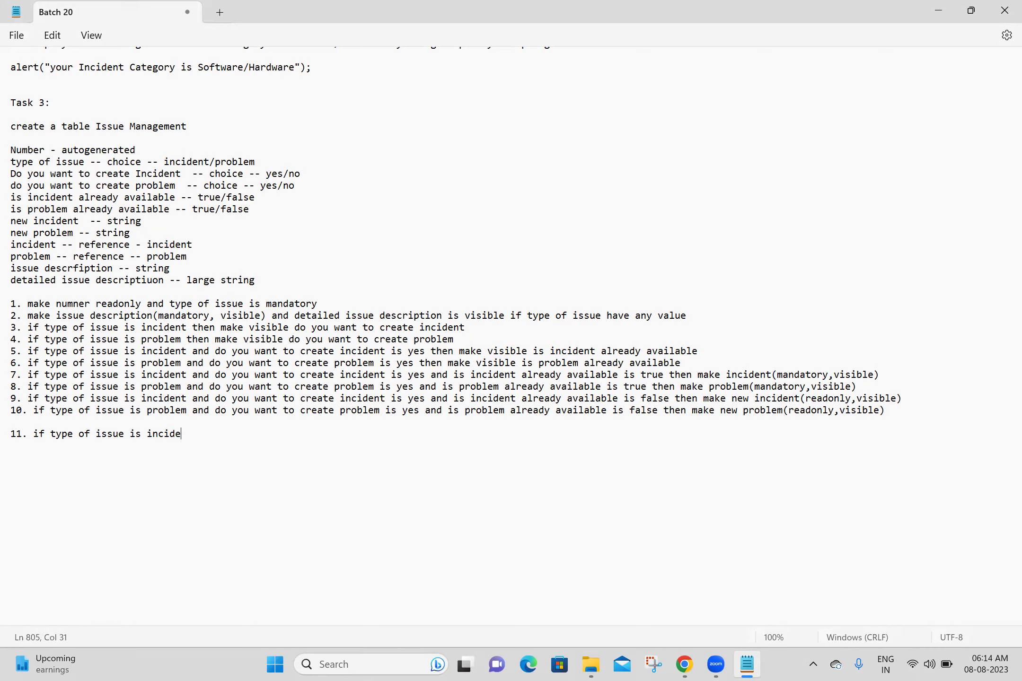
type("nt and do you want to create")
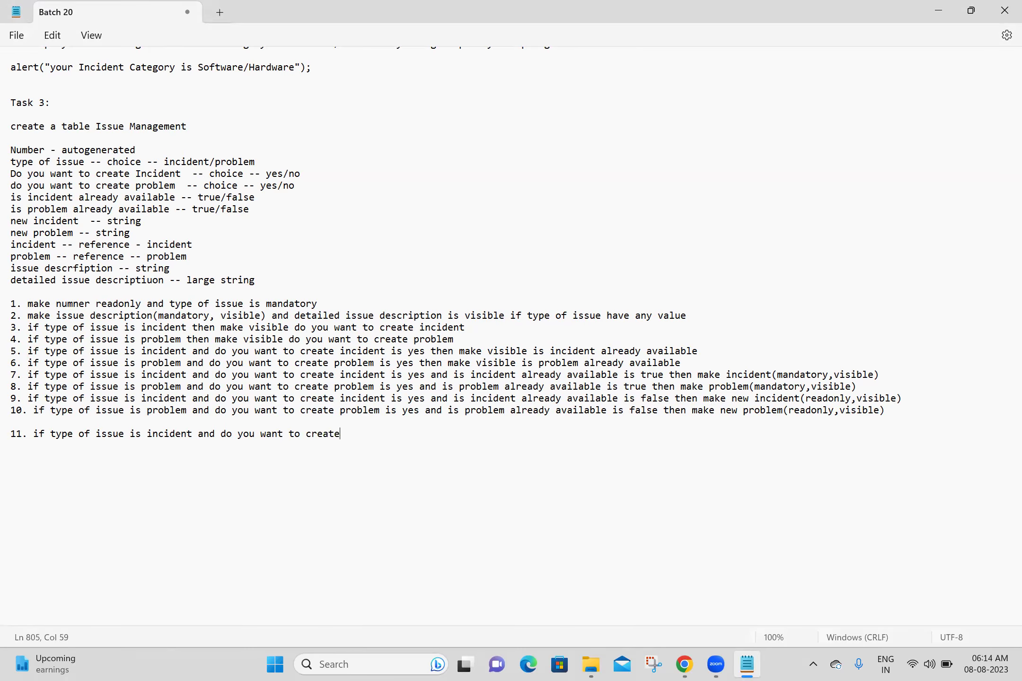
type(" incident no then make incident")
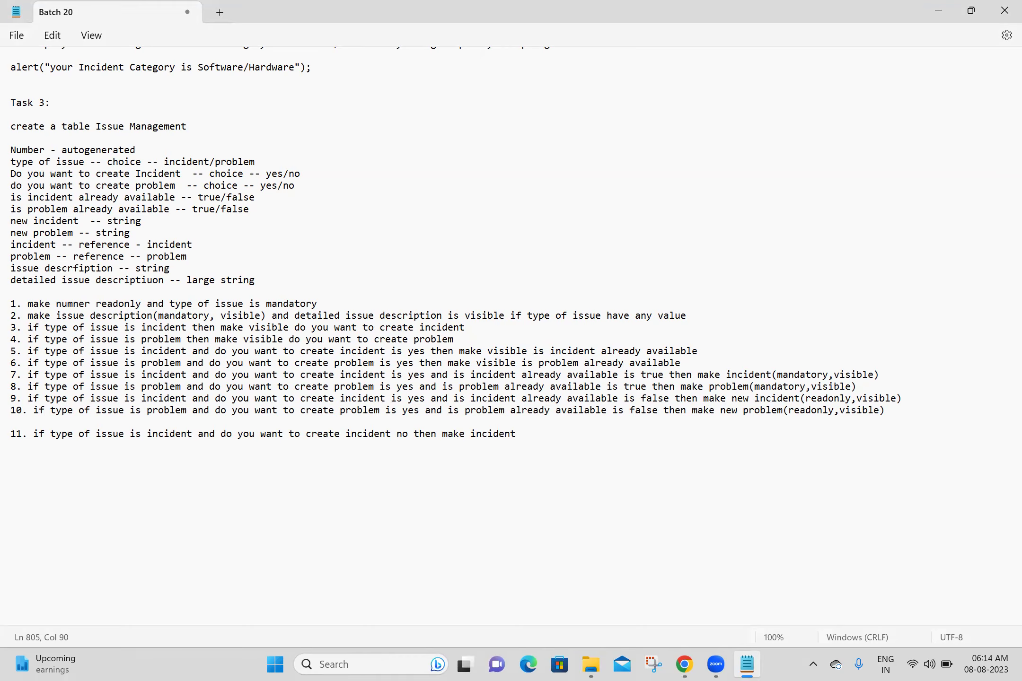
type("()")
type("mandat")
type("ory")
type(",vis")
type("ible")
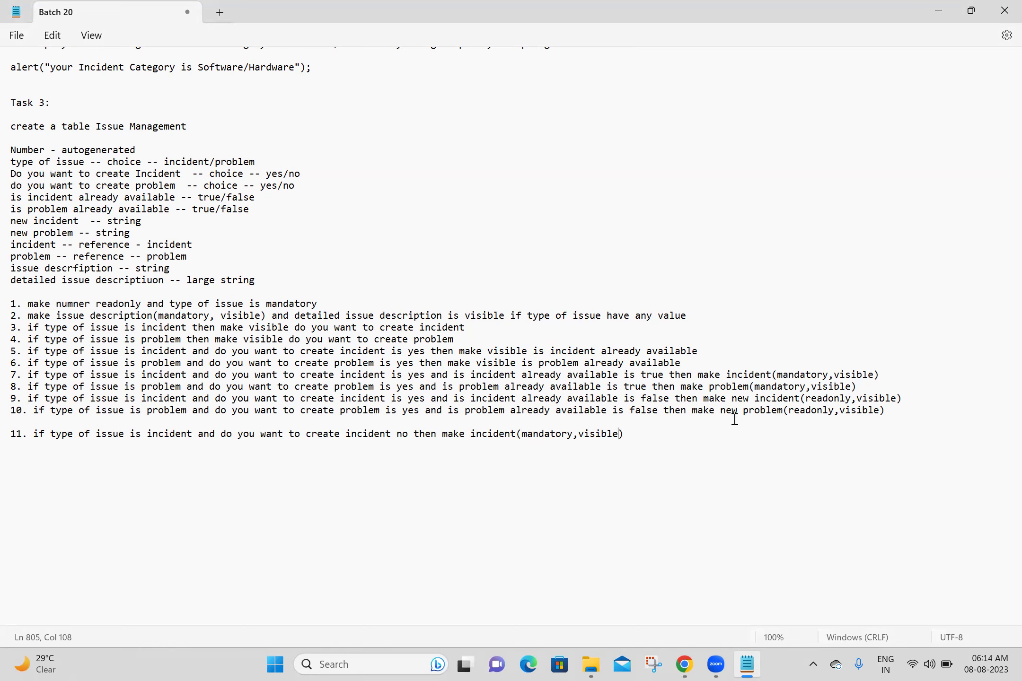
Step: Copy rule 7's text, without its number, from the task notes
left_click(893, 375)
left_click_drag(879, 374, 7, 374)
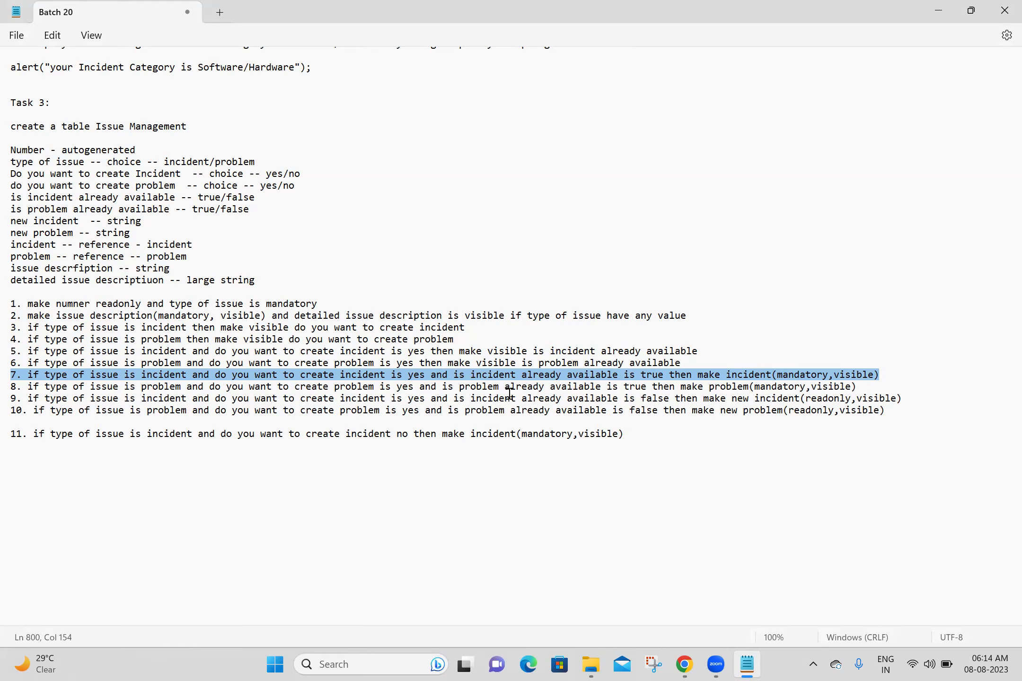
left_click(904, 374)
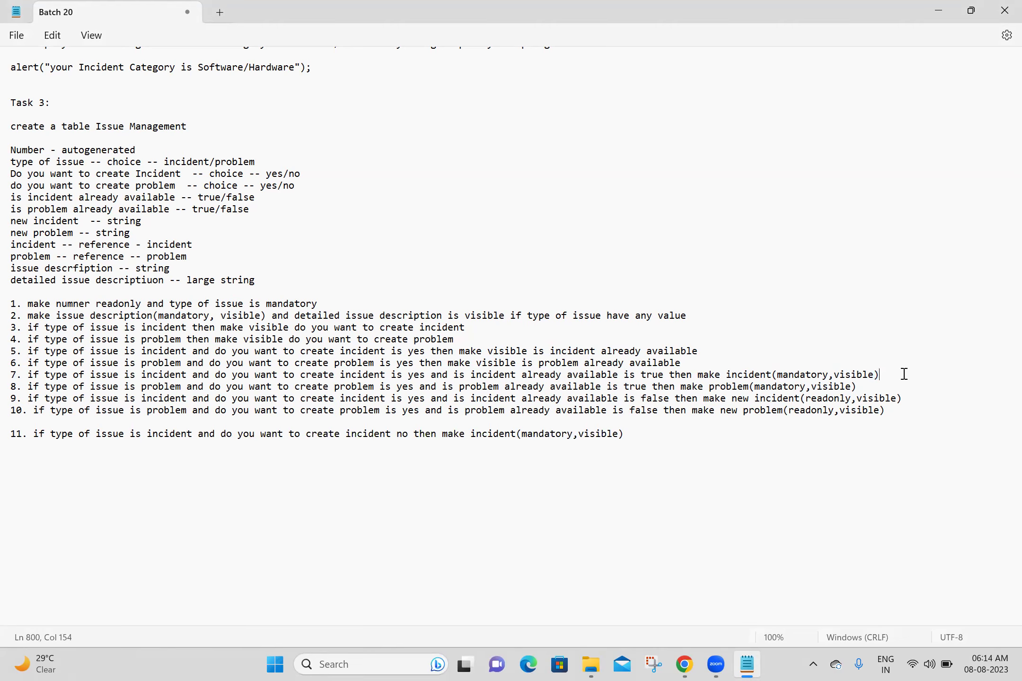
left_click_drag(904, 374, 28, 375)
key("ctrl+c")
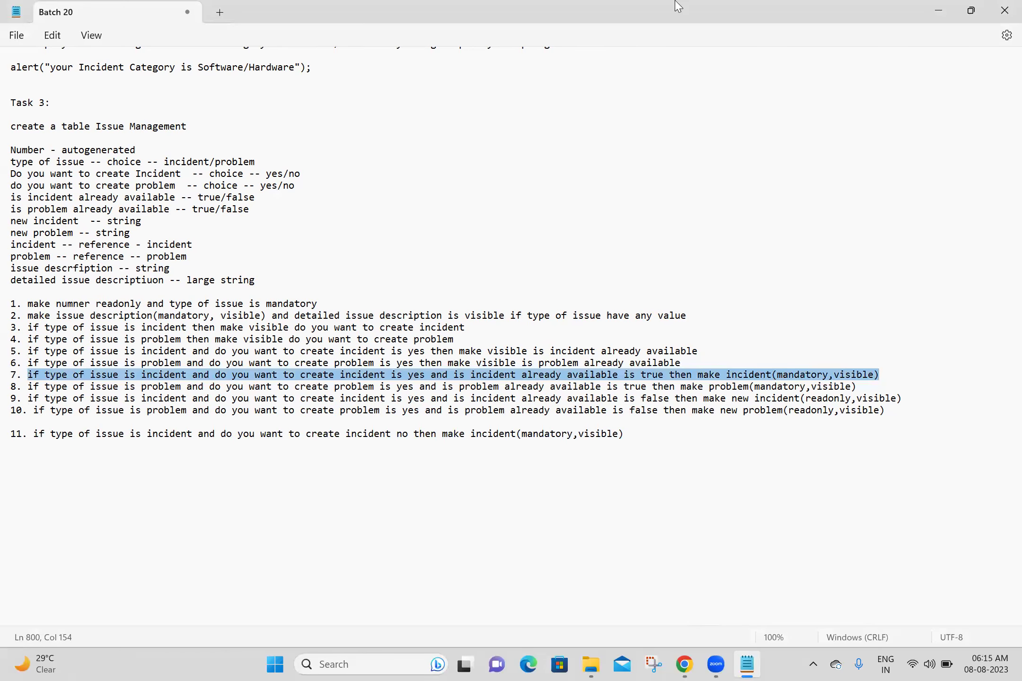
Step: Switch to Chrome, duplicate the new Issue Management System record's browser tab, and open the table's UI Policies list in the copy
key("alt+Tab")
right_click(391, 5)
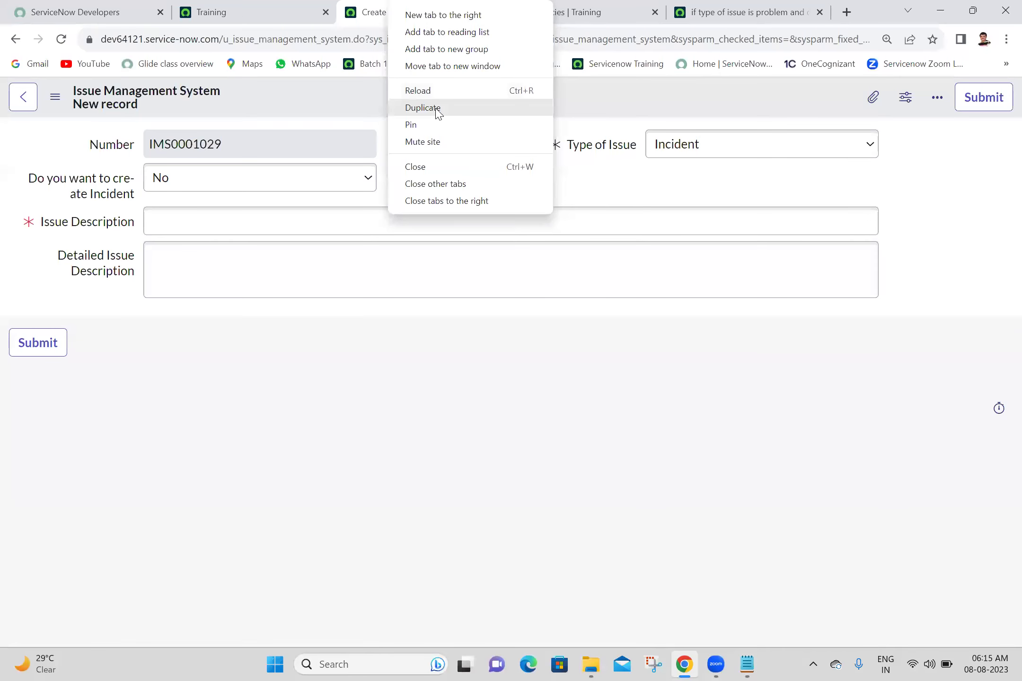
left_click(438, 113)
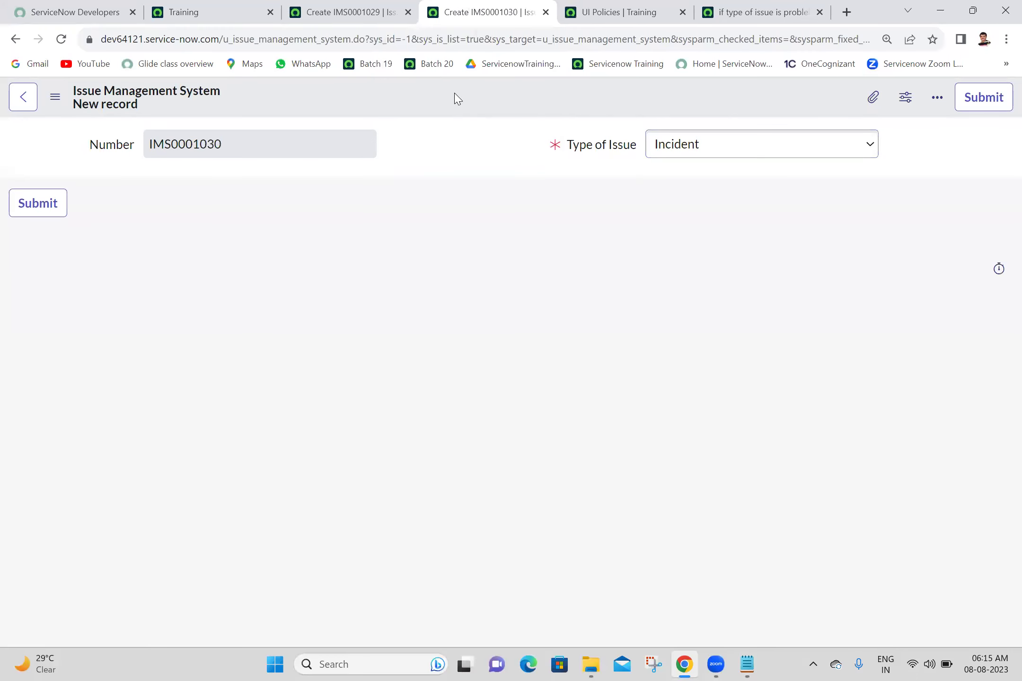
right_click(457, 98)
mouse_move(492, 129)
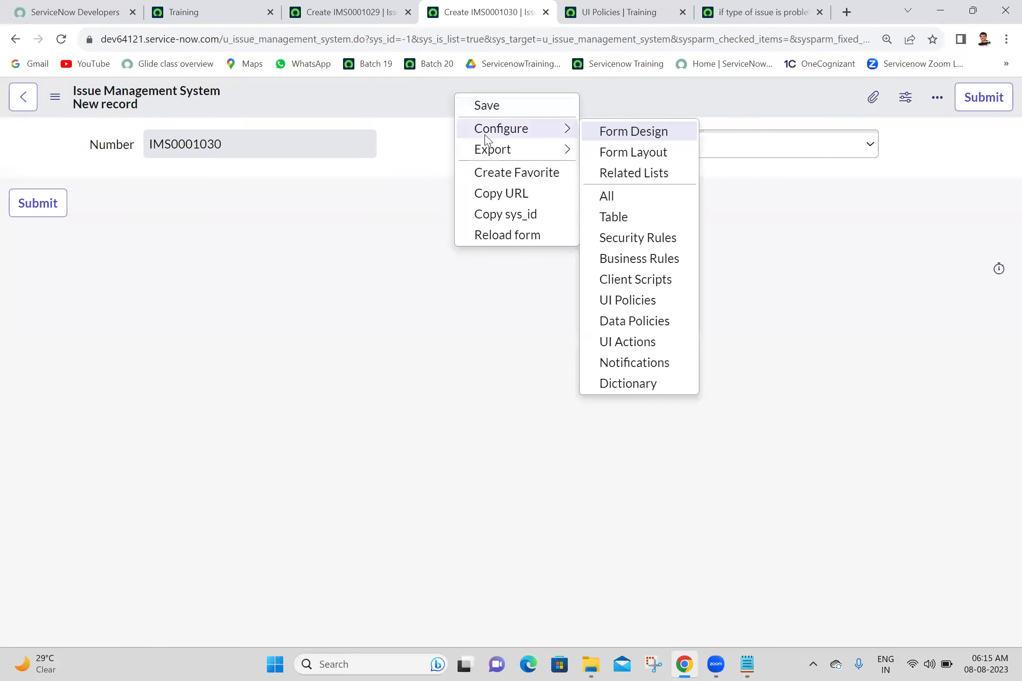
left_click(620, 301)
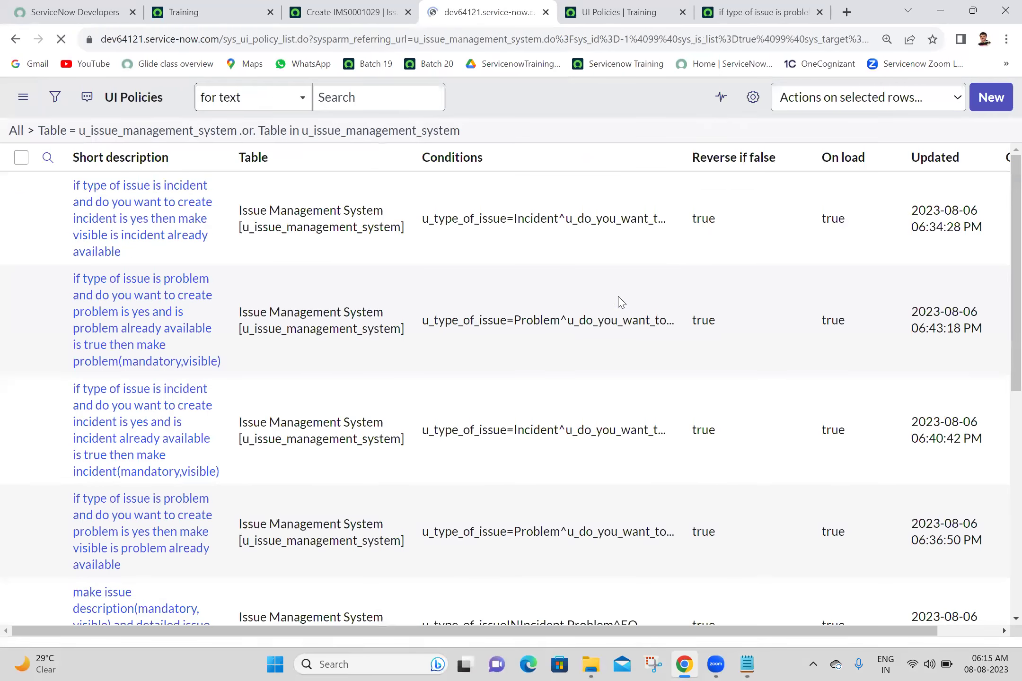
Step: Find the UI policy matching the copied rule 7 text and open it in a new browser tab
key("ctrl+v")
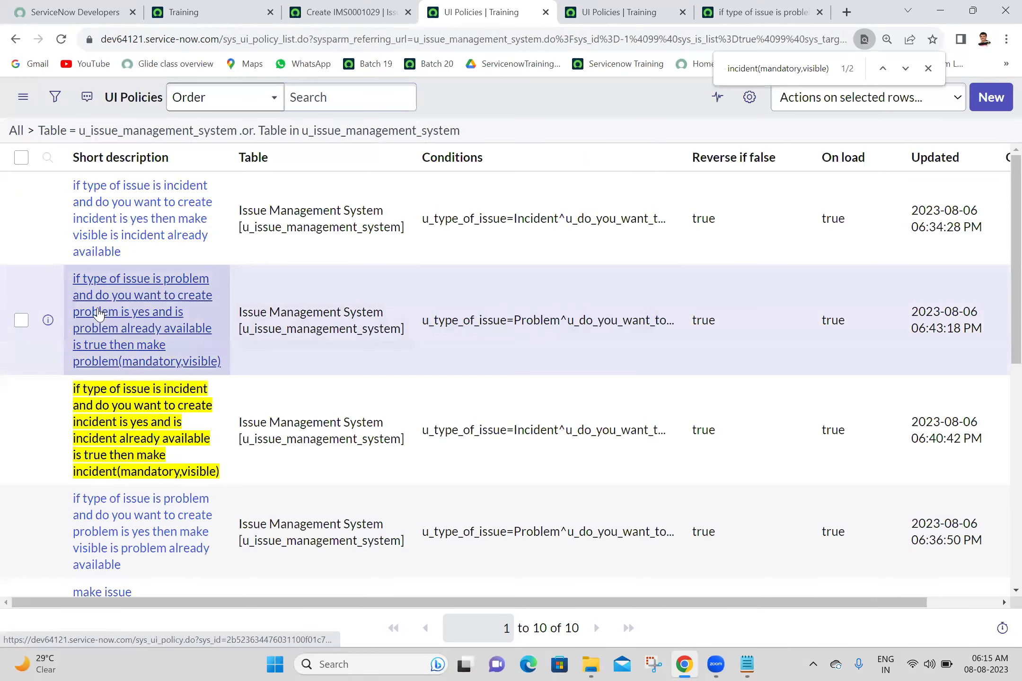
middle_click(108, 458)
left_click(522, 8)
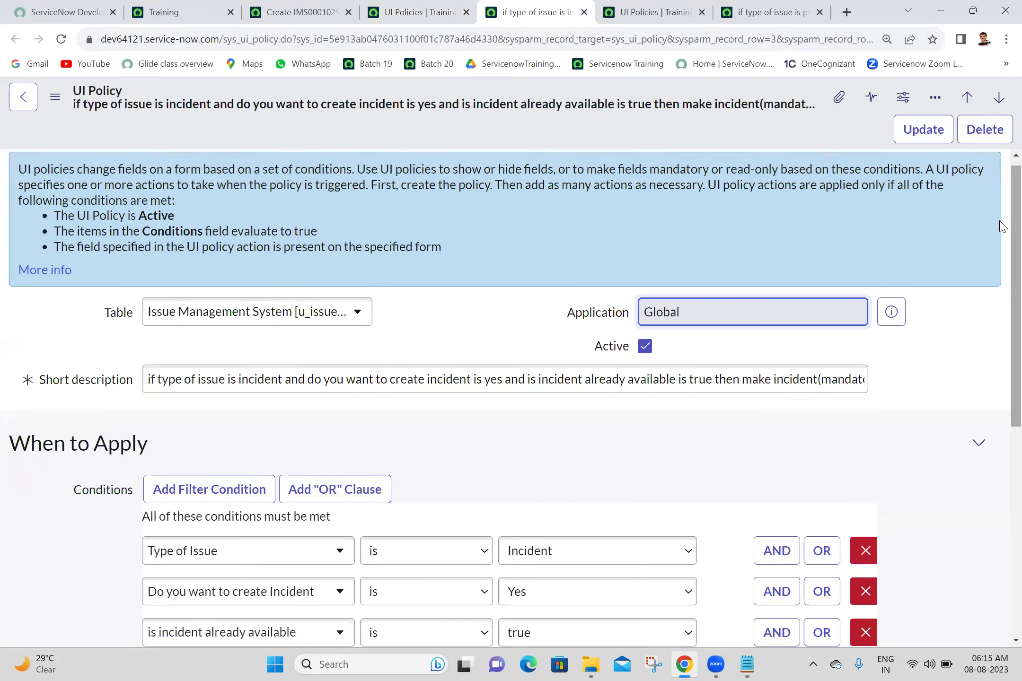
scroll(1001, 226, "down", 3)
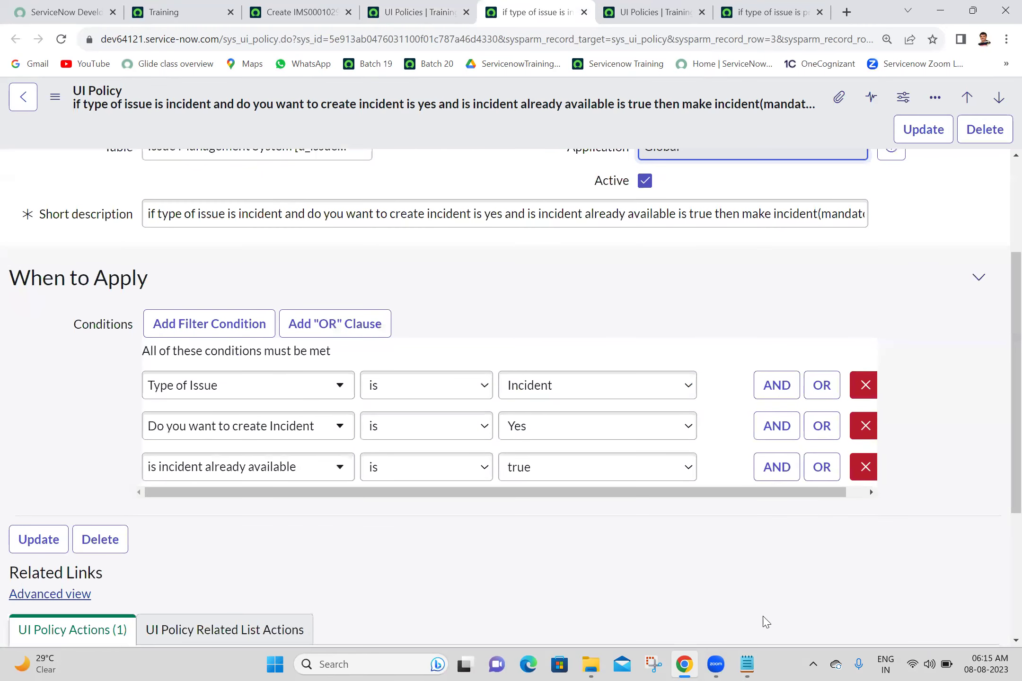
Step: Switch to Notepad and insert "or" plus rule 11's copied condition, "if type of issue is incident and do you want to create incident no", after "true" in rule 7
left_click(748, 663)
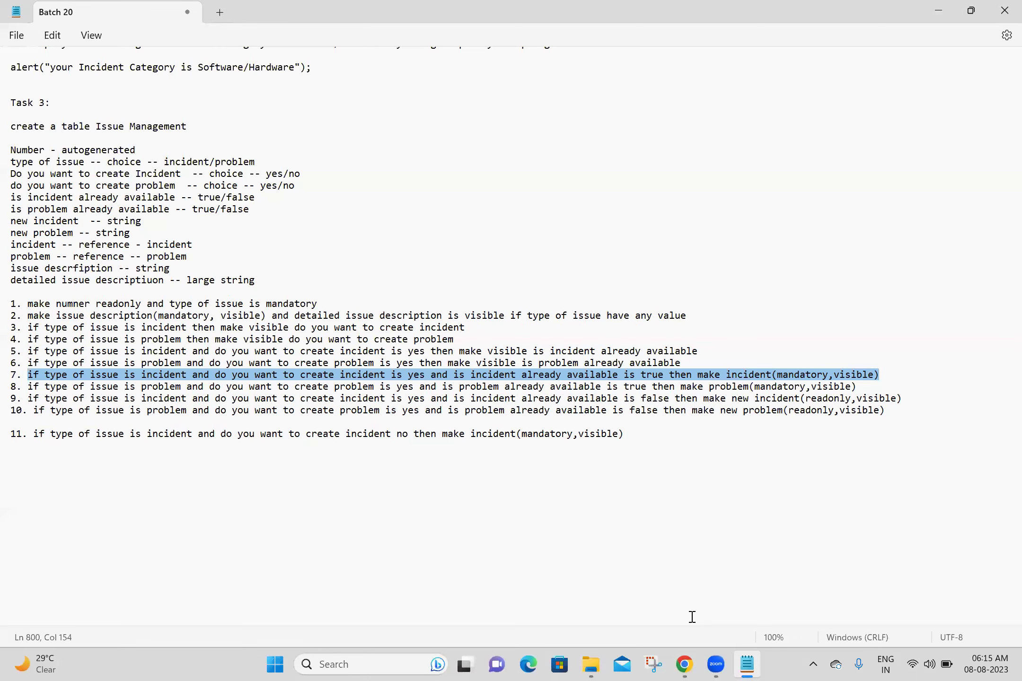
left_click(34, 514)
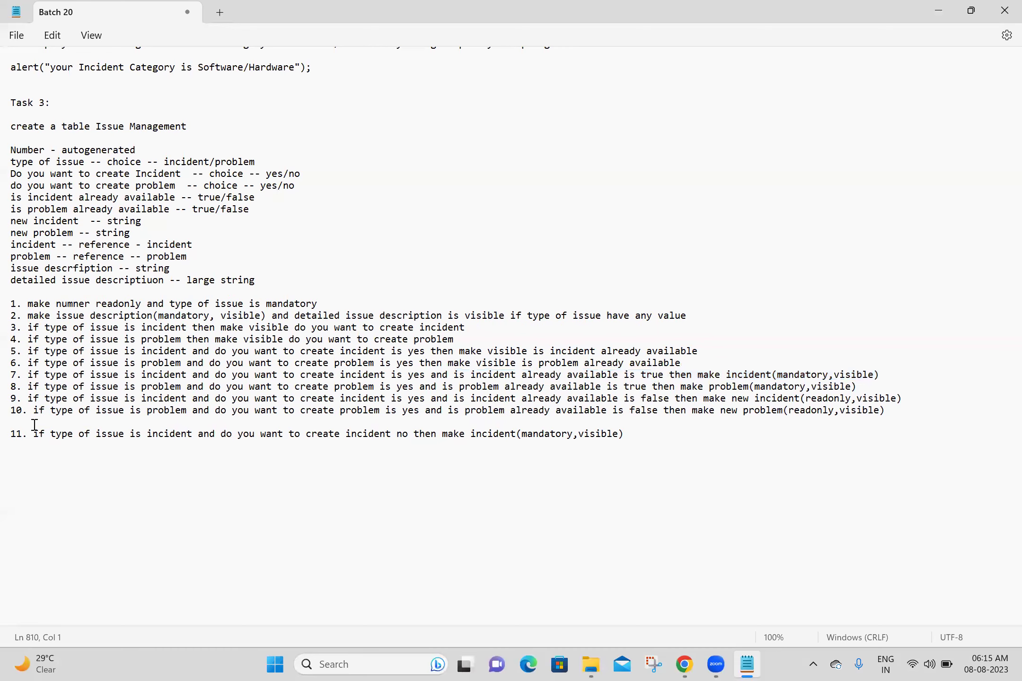
left_click_drag(33, 434, 406, 433)
key("ctrl+c")
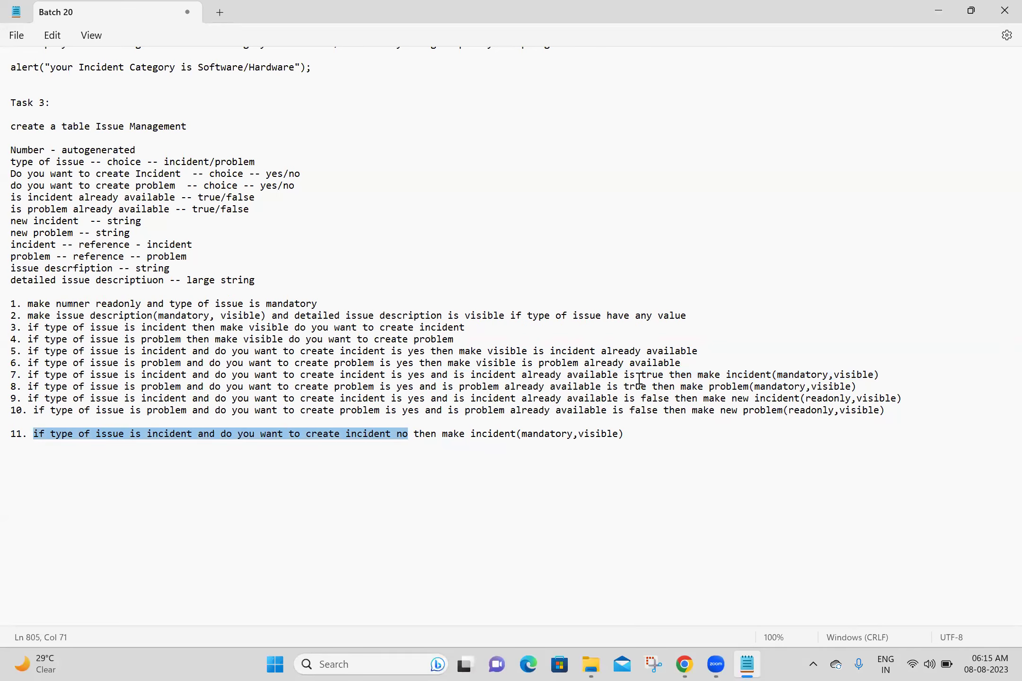
left_click(669, 375)
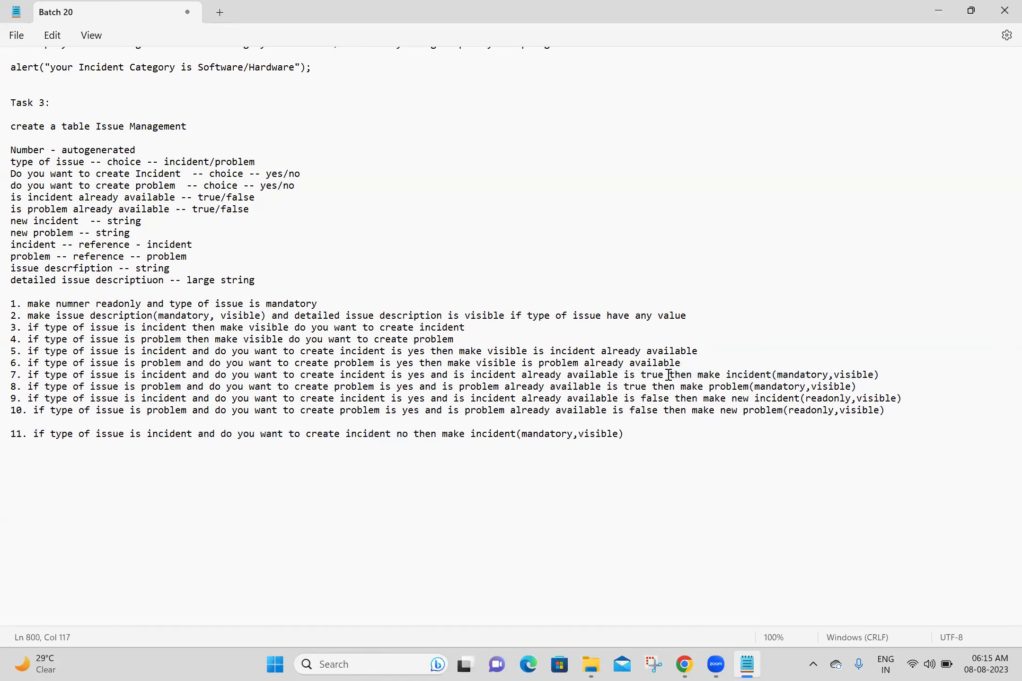
type("or")
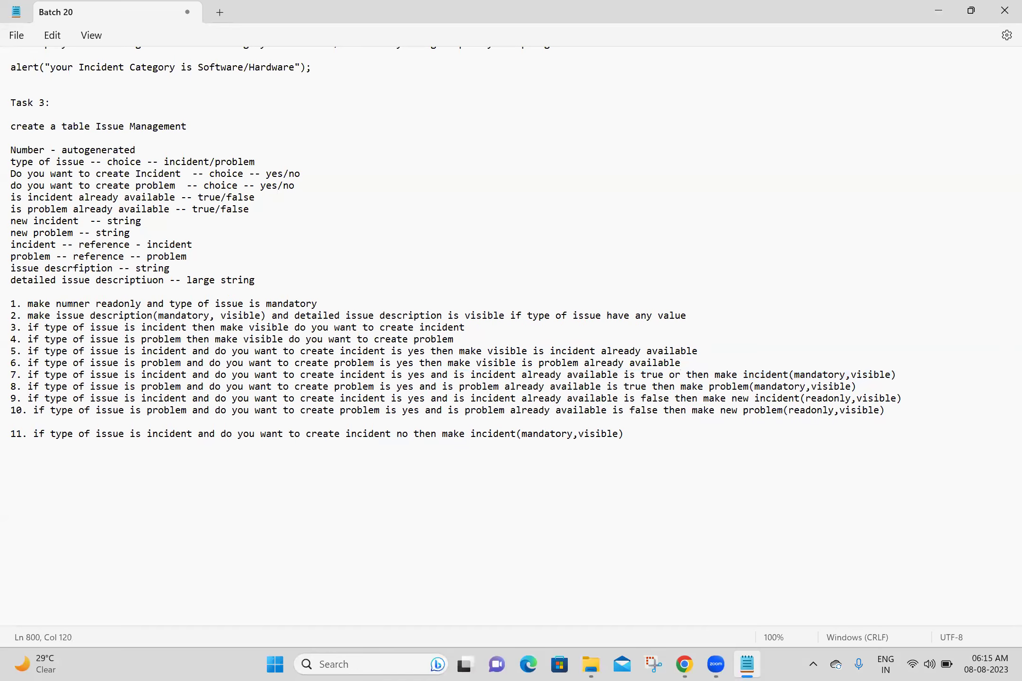
key("ctrl+v")
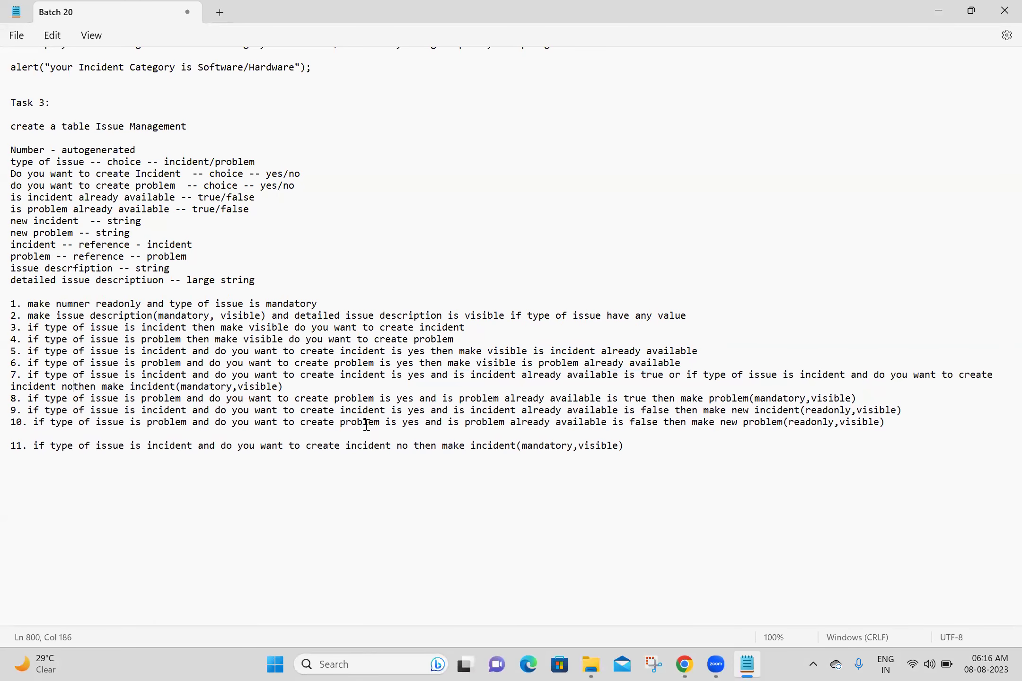
Step: Copy the extended rule 7 text from Notepad and replace the UI policy's Short description with it in Chrome
left_click(294, 386)
left_click_drag(294, 387, 29, 379)
key("ctrl+c")
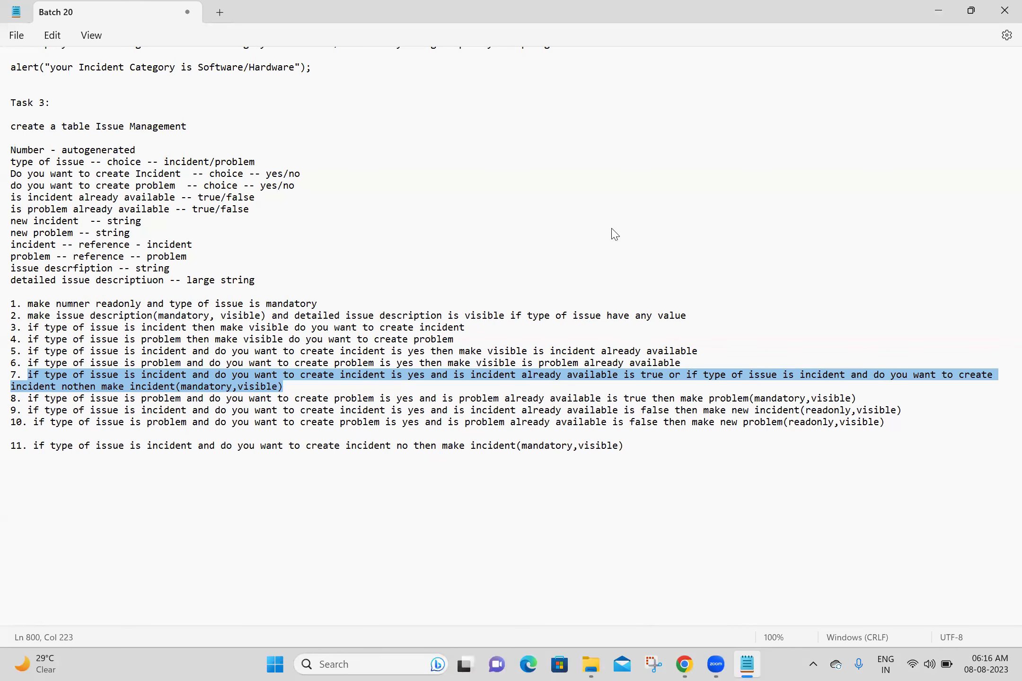
key("alt+Tab")
key("ctrl+a")
key("ctrl+v")
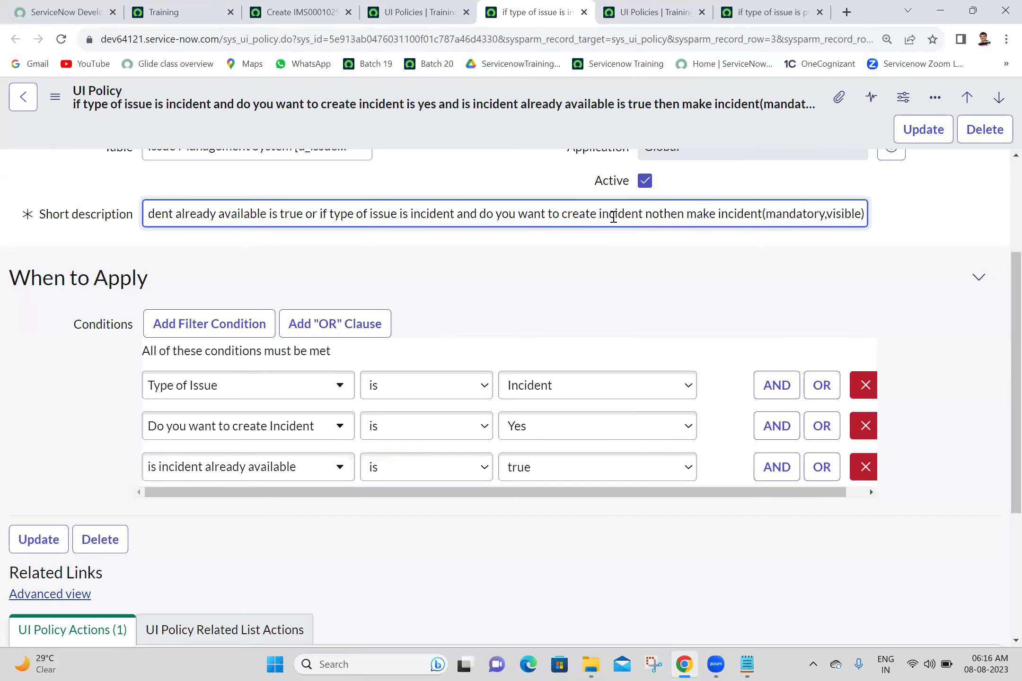
left_click(686, 274)
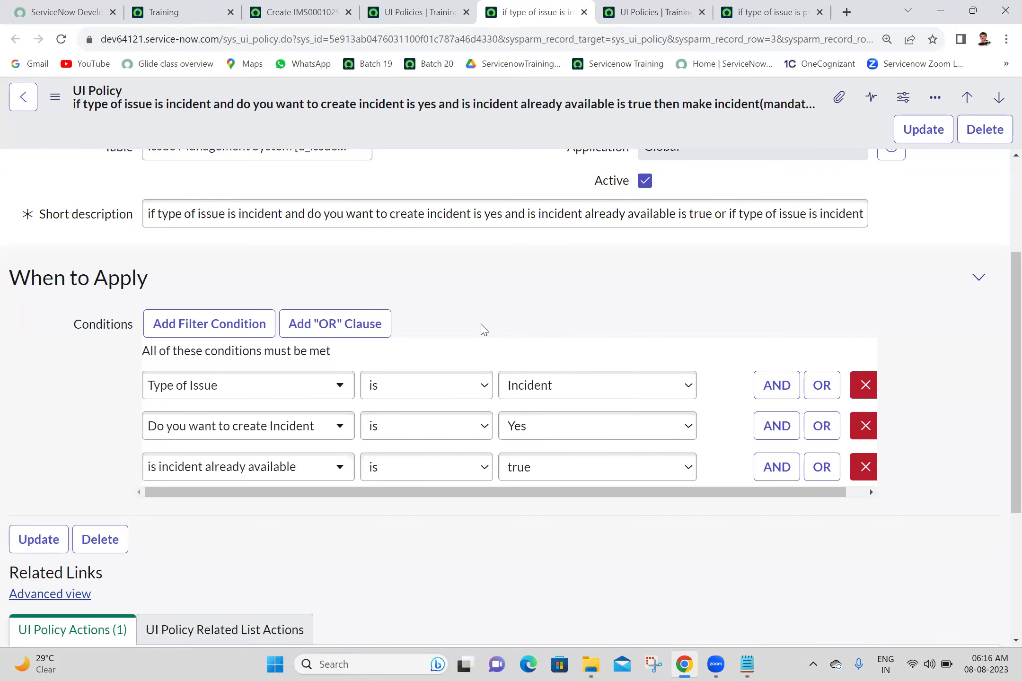
Step: Add an OR clause to the policy's conditions with Type of Issue is Incident
left_click(342, 330)
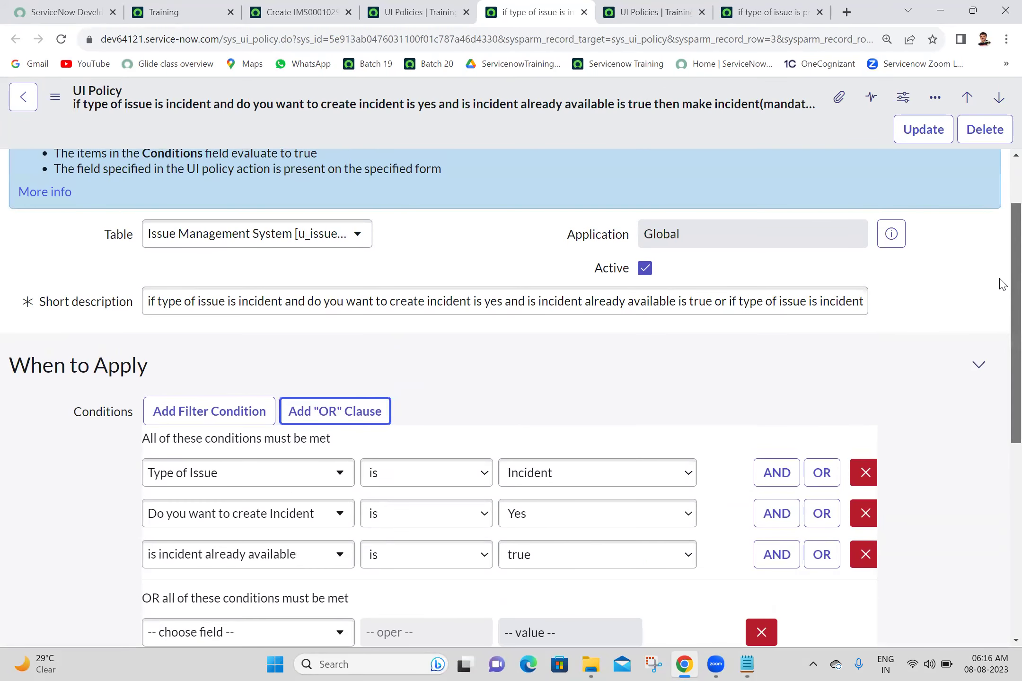
scroll(1000, 283, "down", 3)
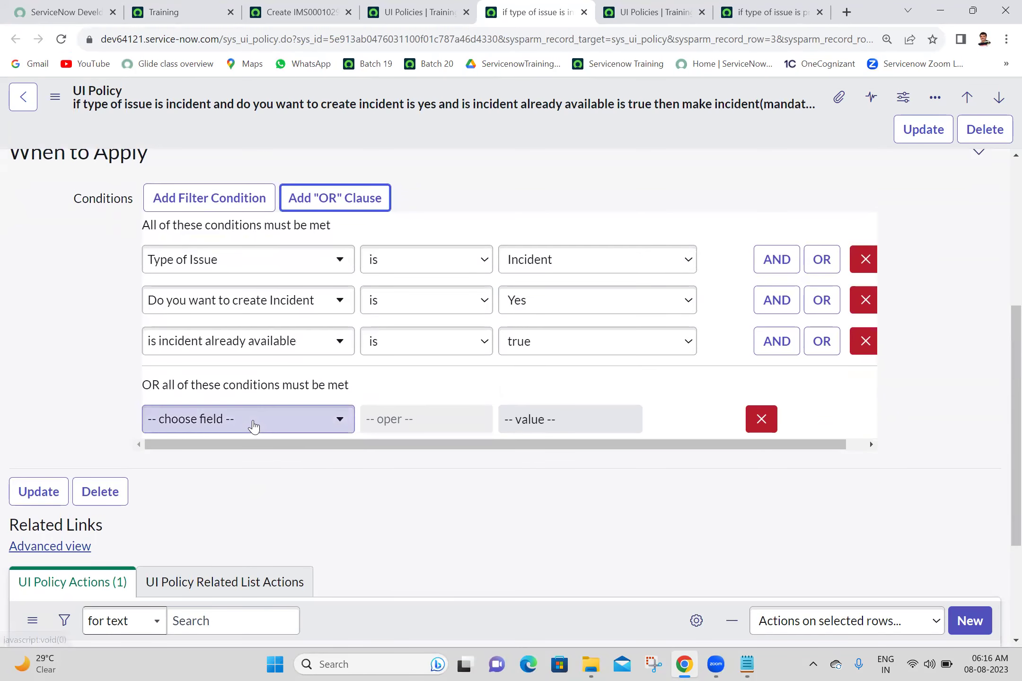
left_click(254, 426)
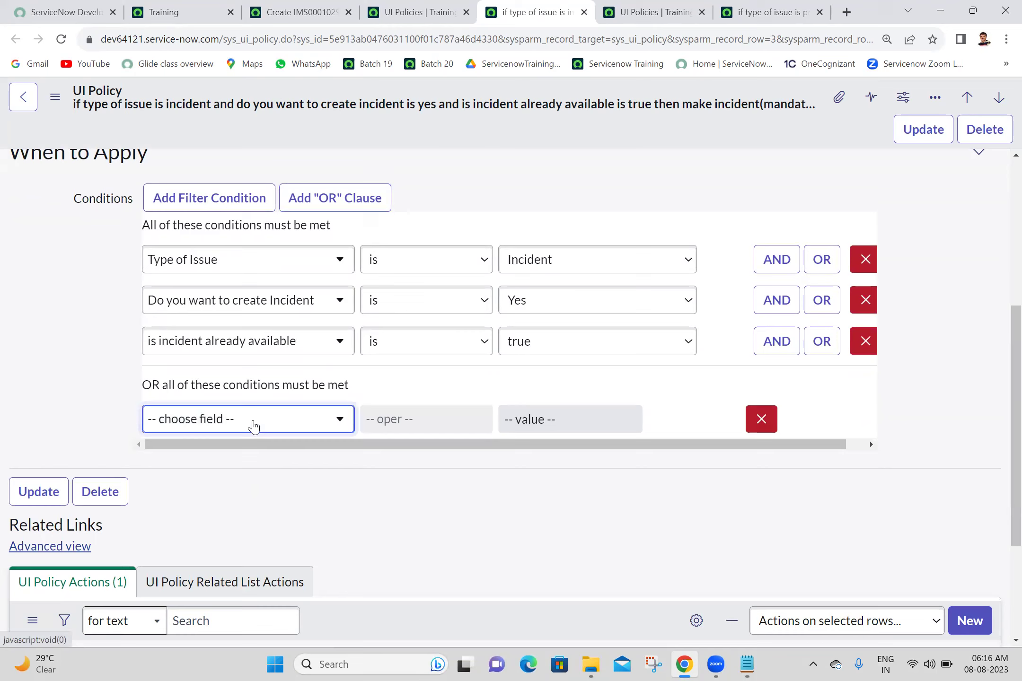
type("type")
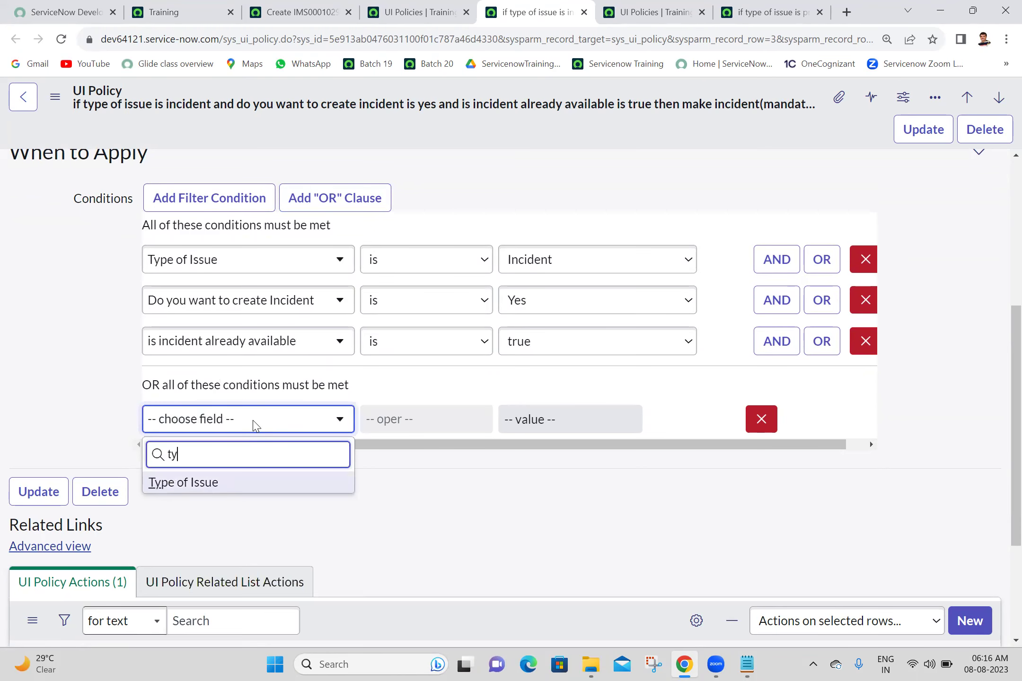
left_click(224, 483)
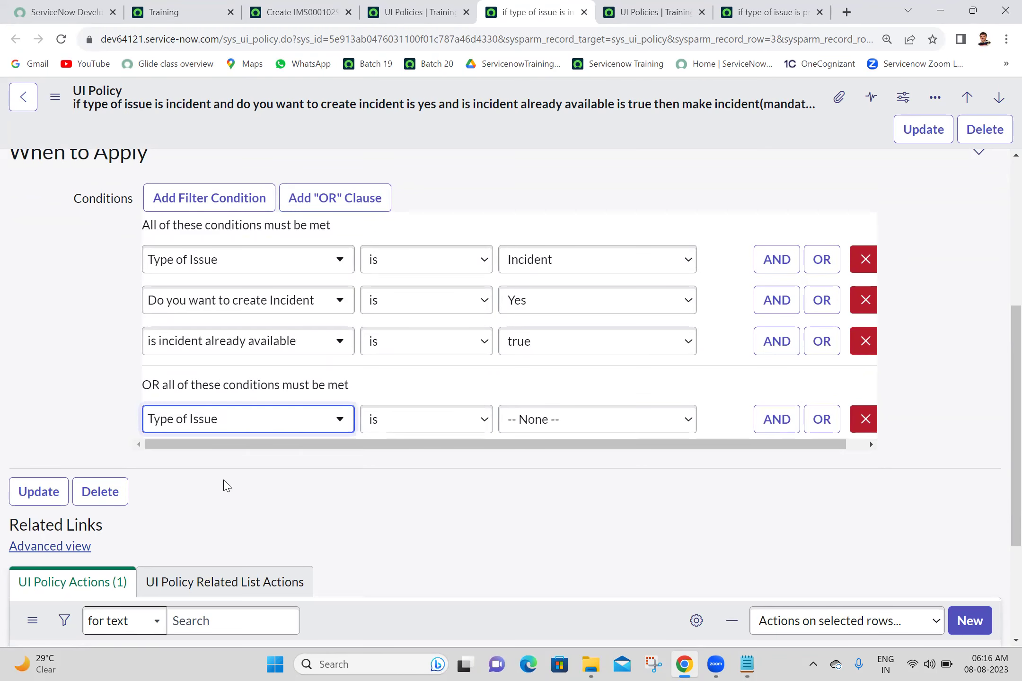
left_click(574, 420)
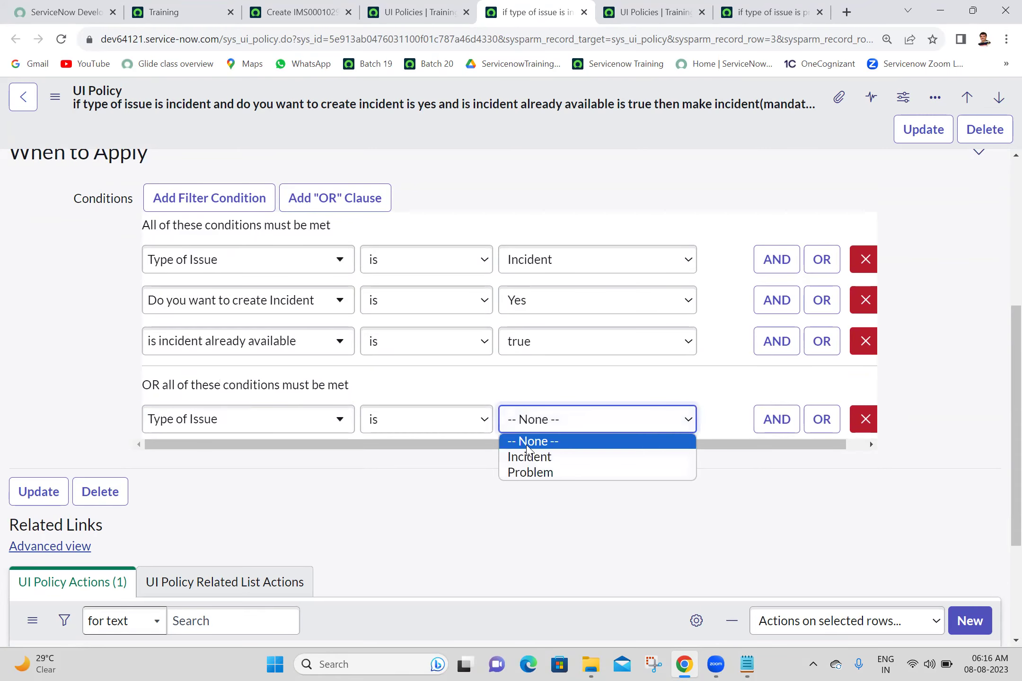
left_click(529, 457)
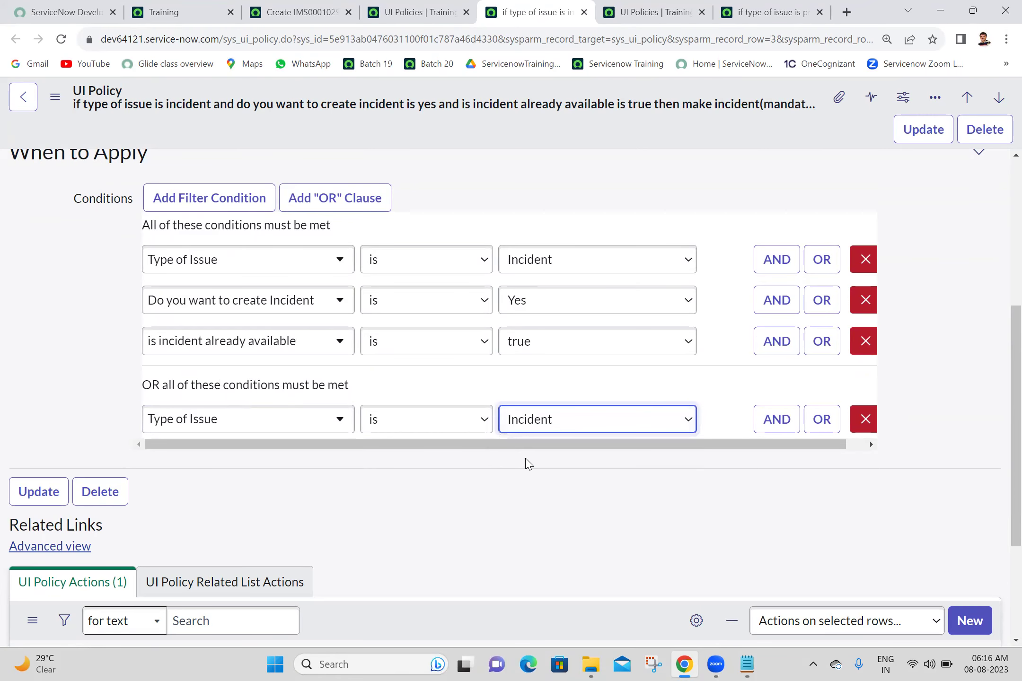
Step: Add an AND condition to the OR clause: Do you want to create Incident is No
left_click(785, 430)
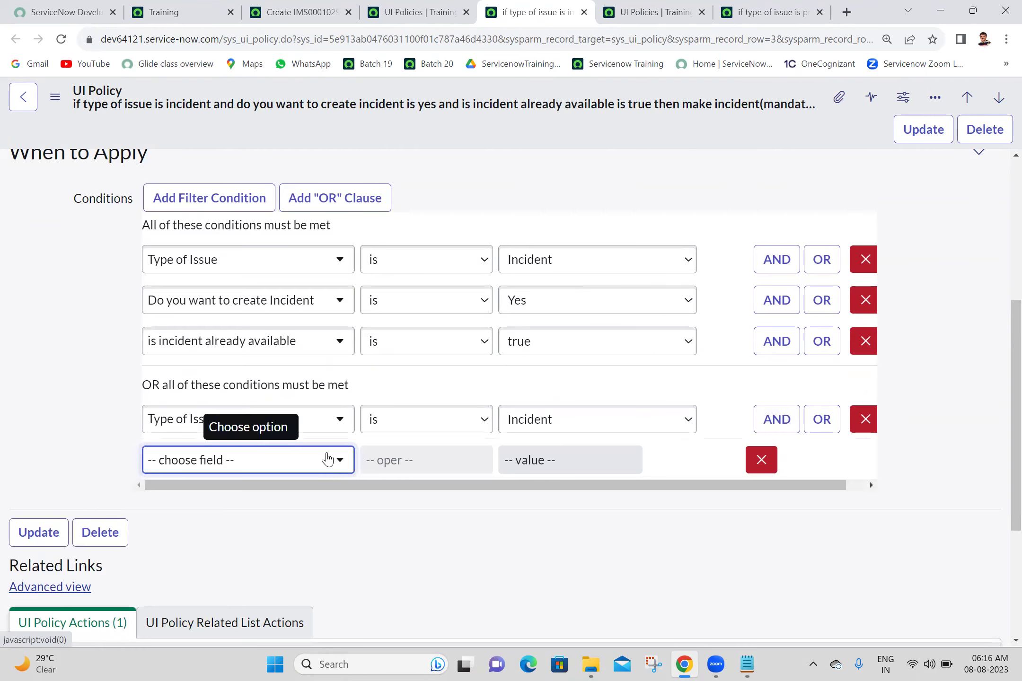
left_click(330, 459)
type("do you")
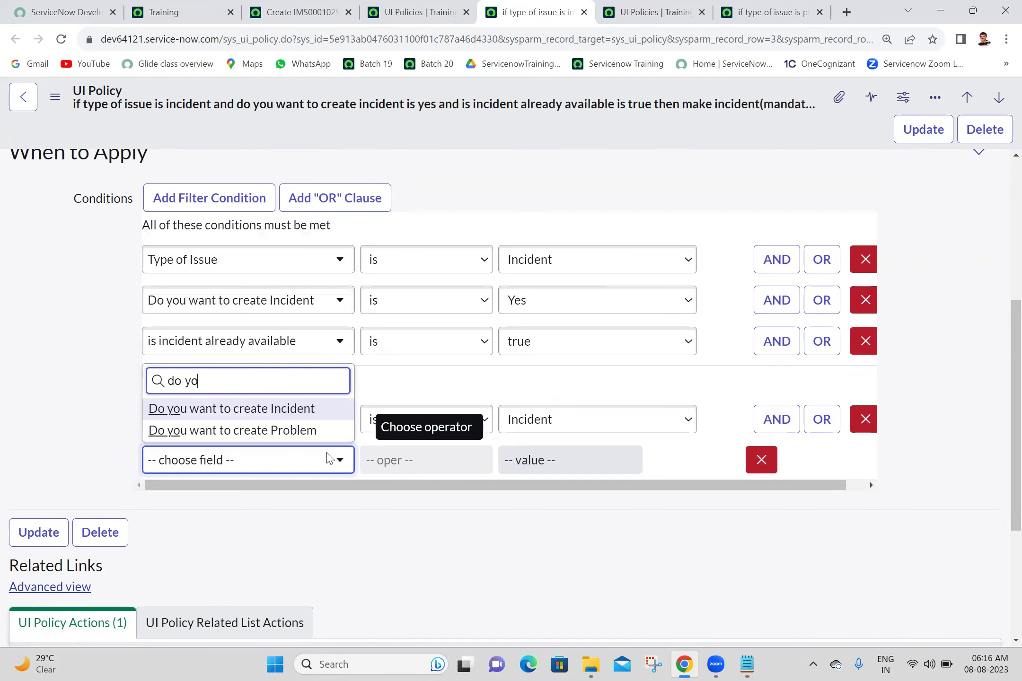
left_click(296, 408)
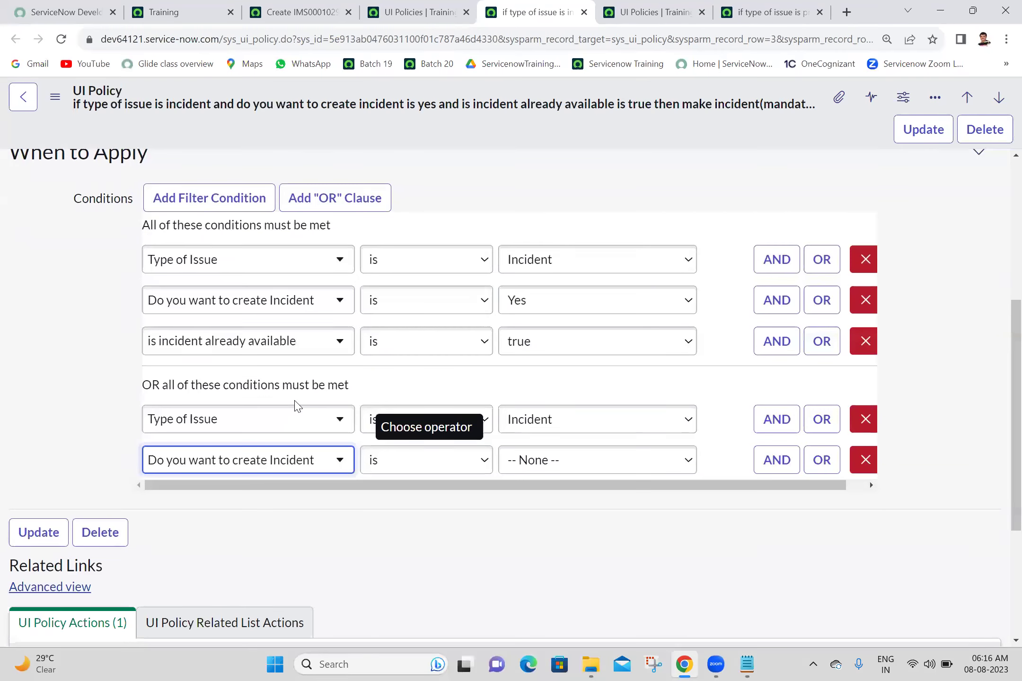
left_click(582, 461)
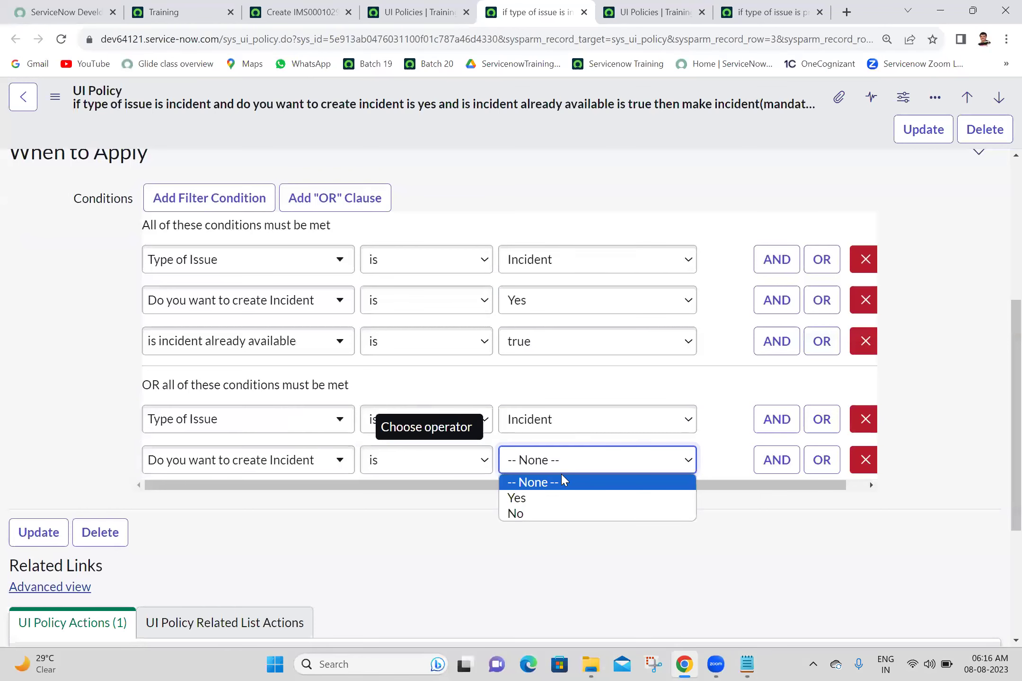
left_click(518, 513)
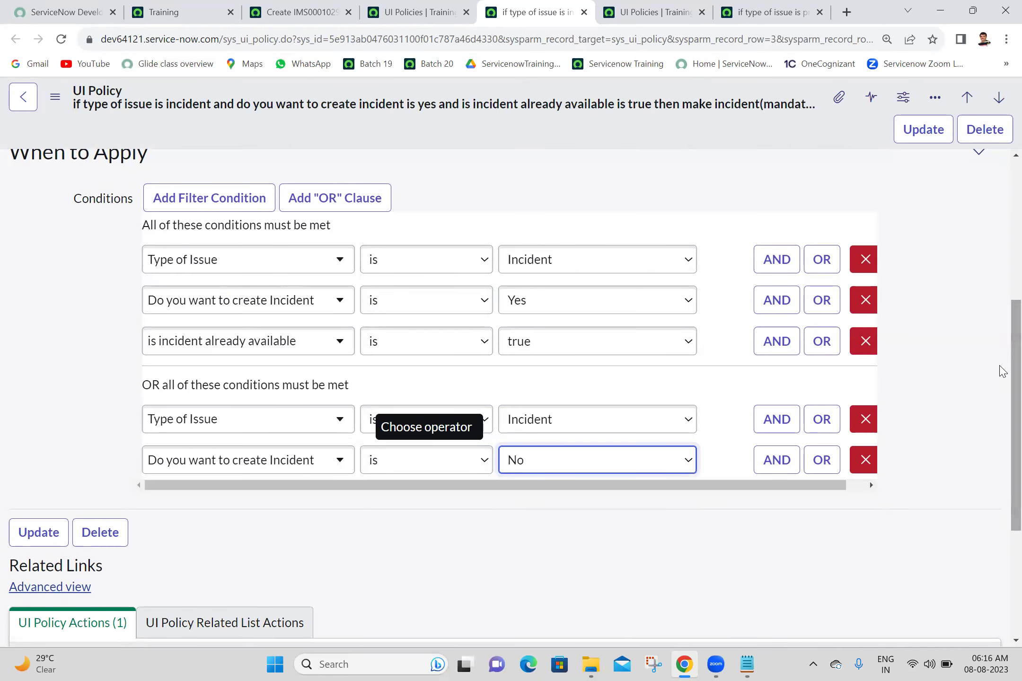
Step: Check the policy's u_incident action and conditions, and save the UI policy while keeping its record open
left_click_drag(1001, 367, 1001, 447)
scroll(1003, 450, "down", 1)
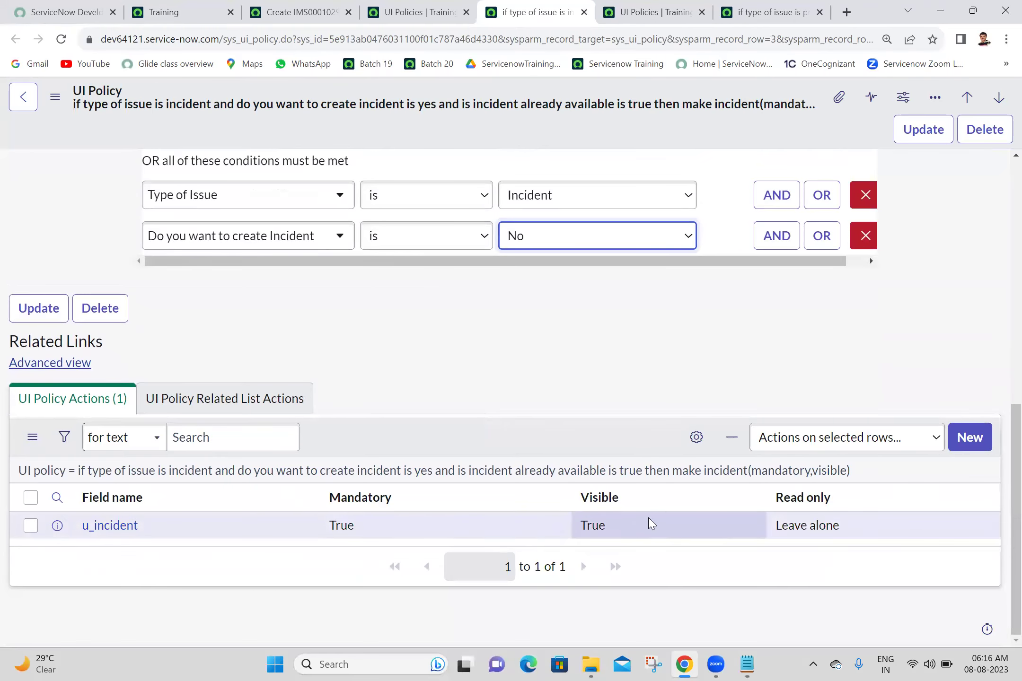
left_click_drag(1003, 414, 1002, 260)
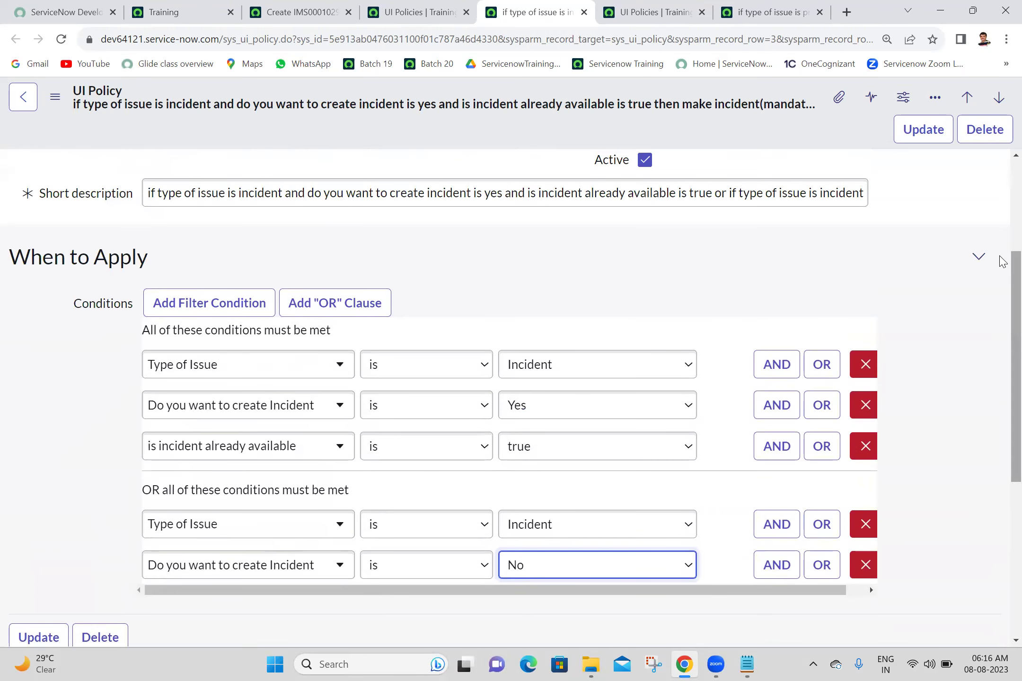
right_click(461, 131)
left_click(472, 140)
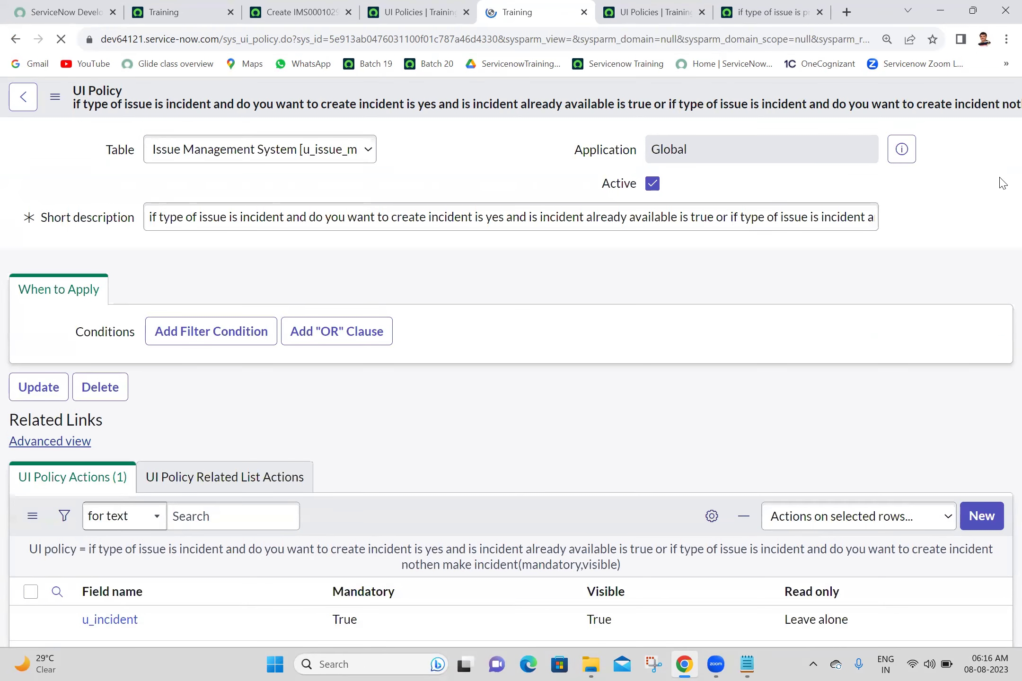
scroll(1003, 184, "down", 3)
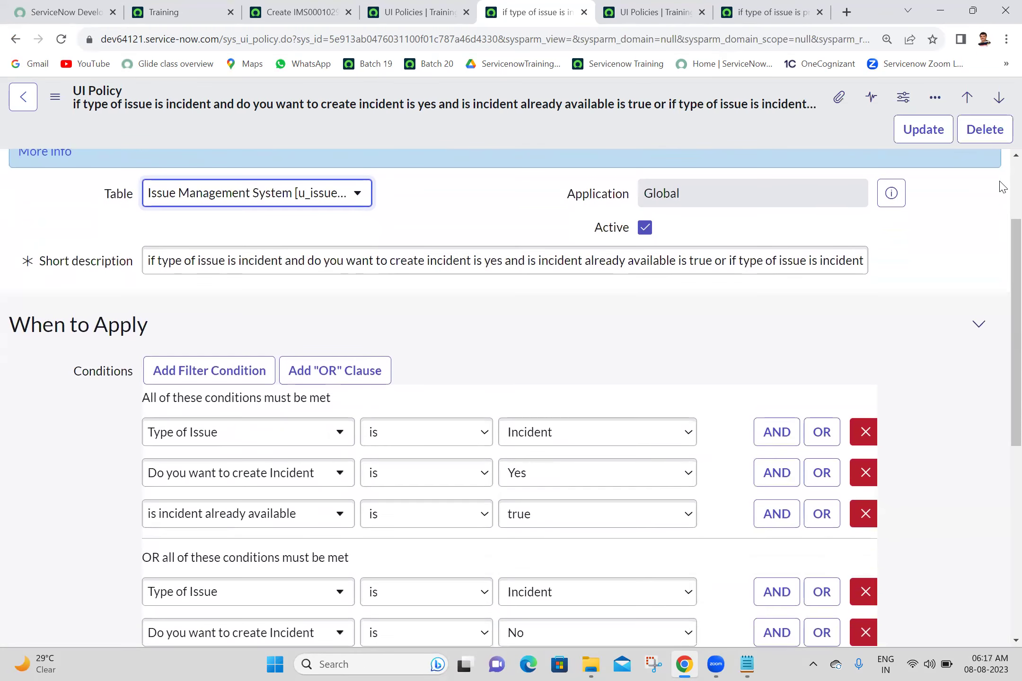
Step: Switch to Notepad and add a rule 12 line below rule 11 containing a copy of rule 11's text
scroll(1002, 342, "down", 2)
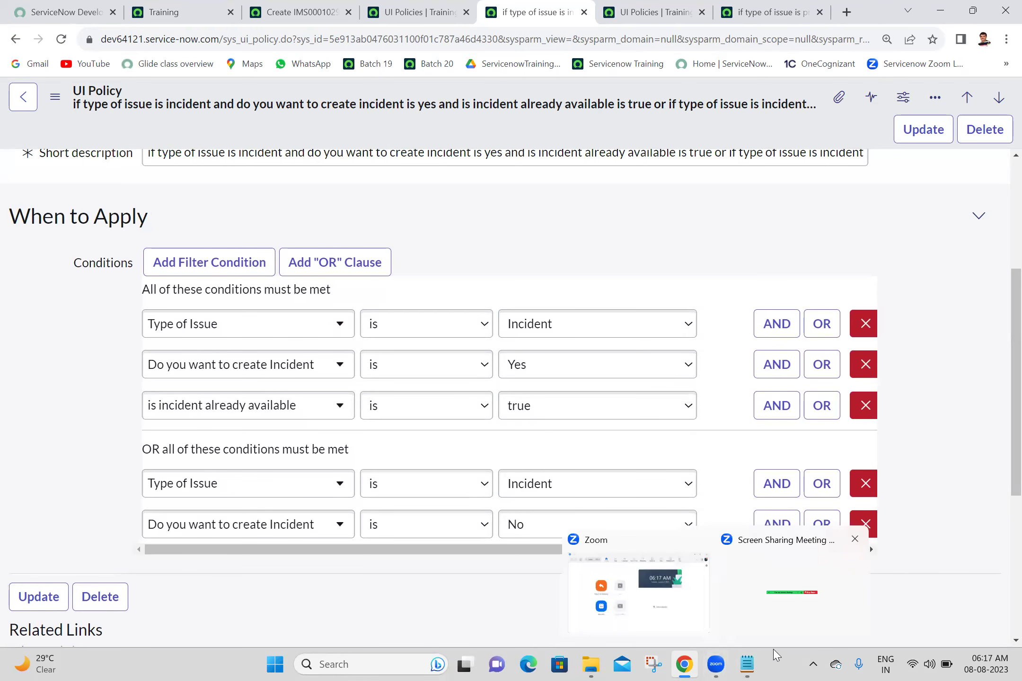
left_click(753, 665)
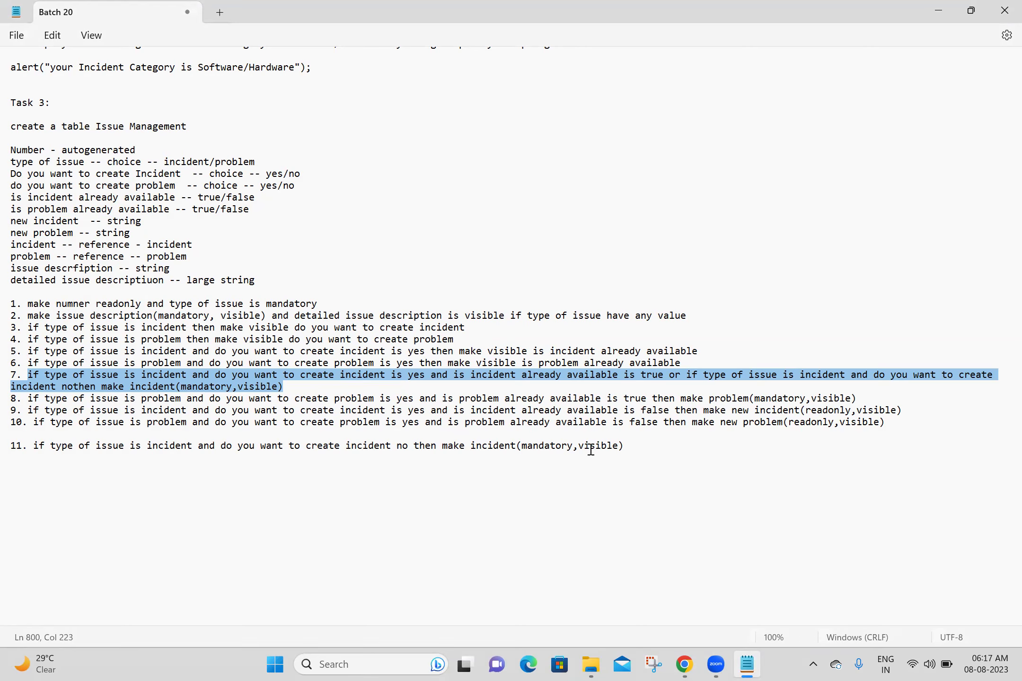
left_click(554, 459)
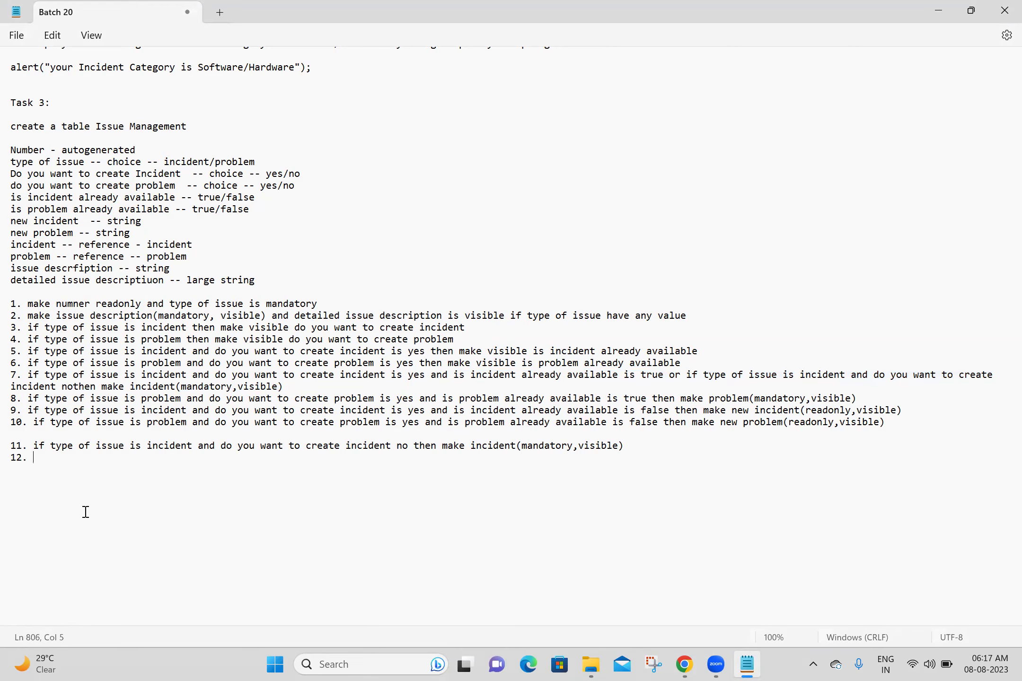
left_click_drag(55, 445, 667, 444)
key("ctrl+c")
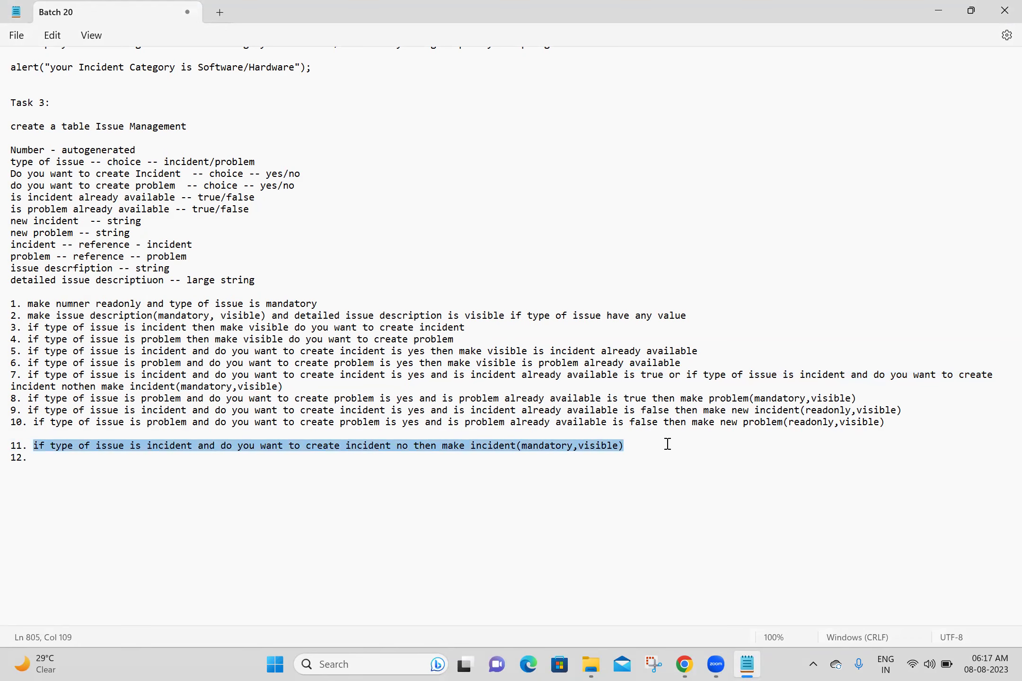
left_click(262, 466)
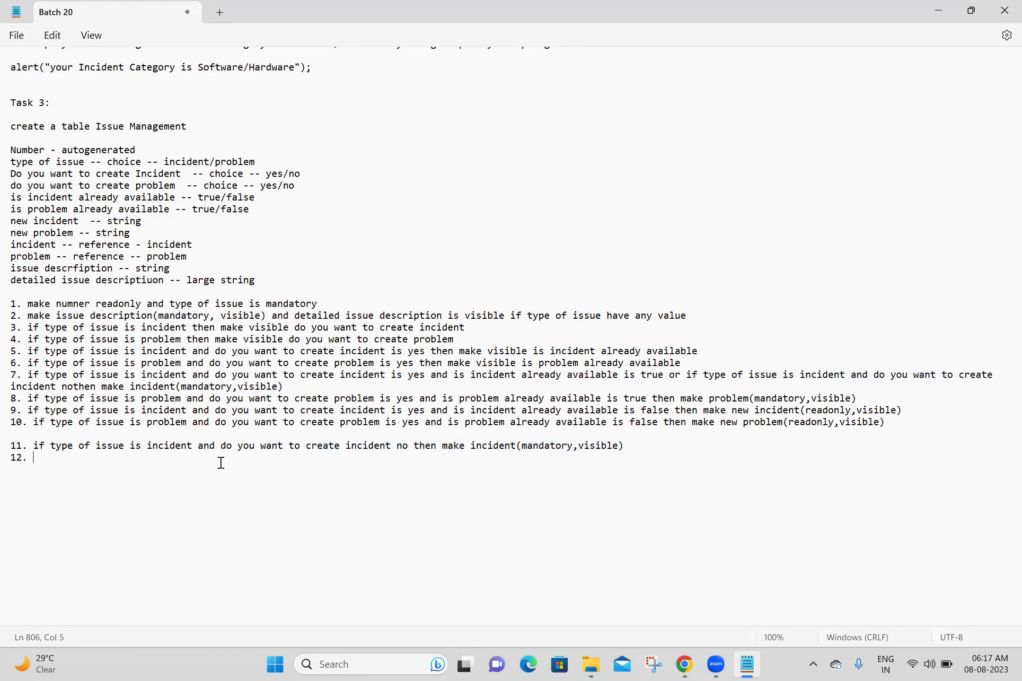
key("ctrl+v")
Step: Replace all three occurrences of "incident" in rule 12 with "problem"
double_click(159, 456)
type("probl")
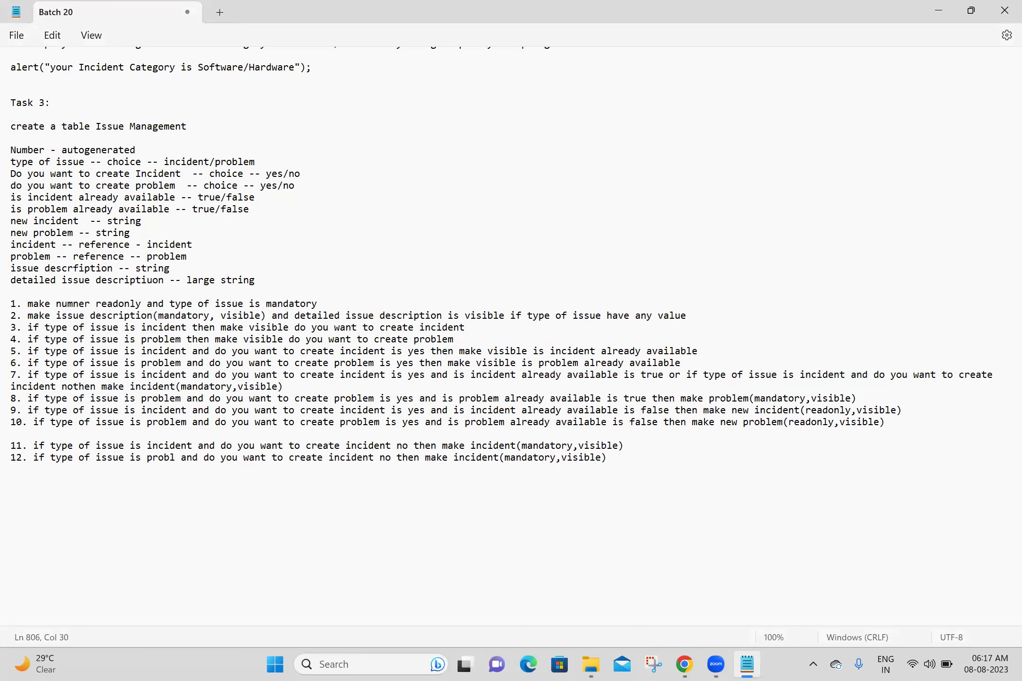
type("em")
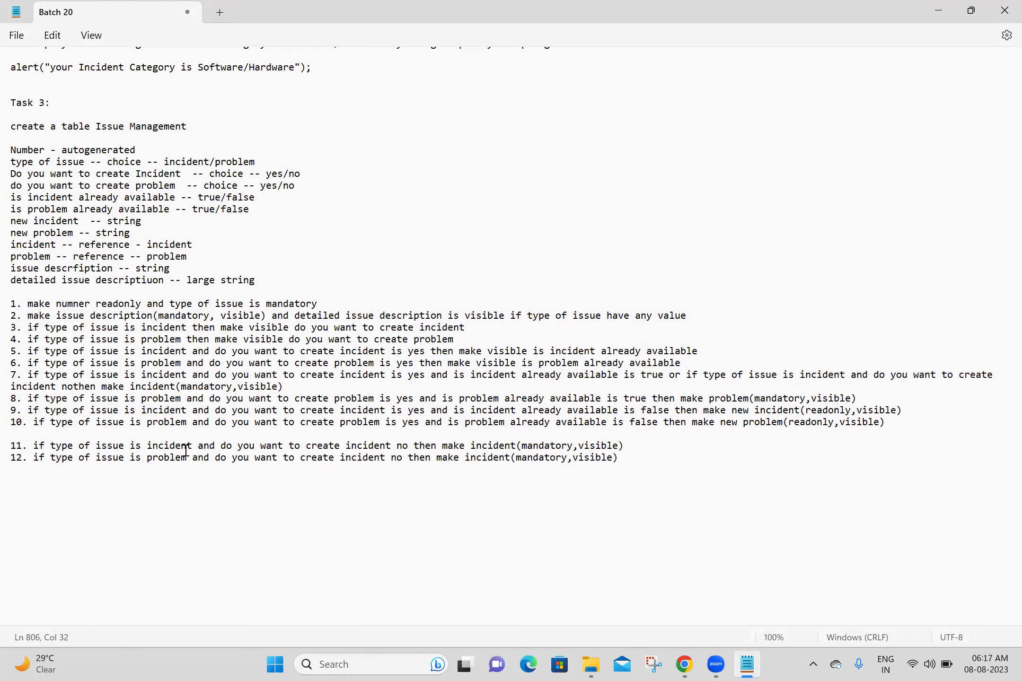
double_click(356, 458)
type("problem")
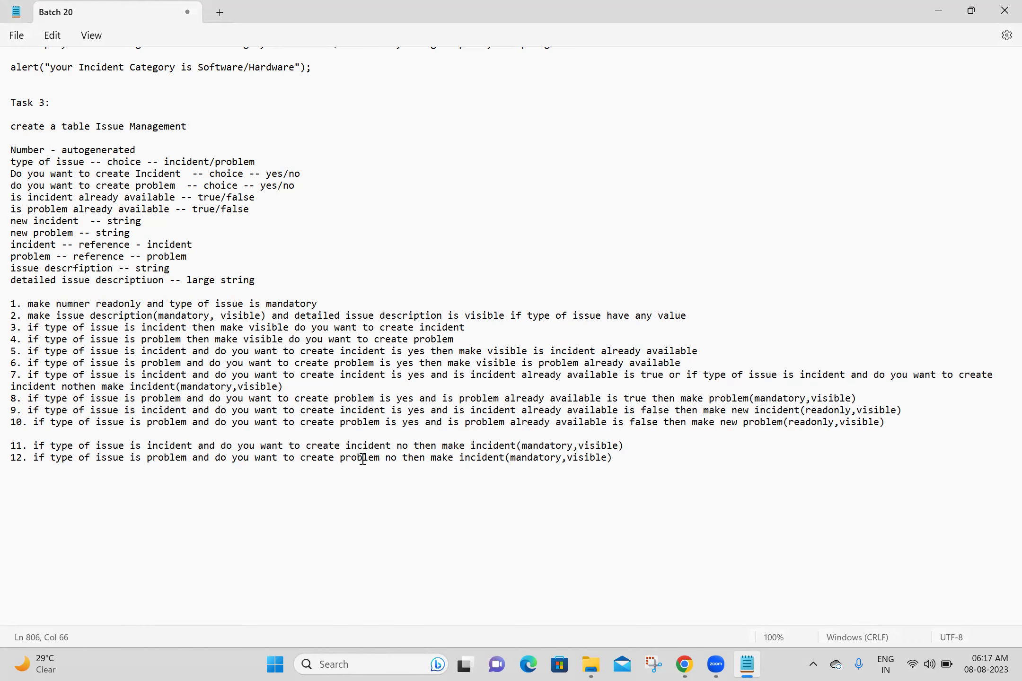
double_click(492, 459)
type("probl")
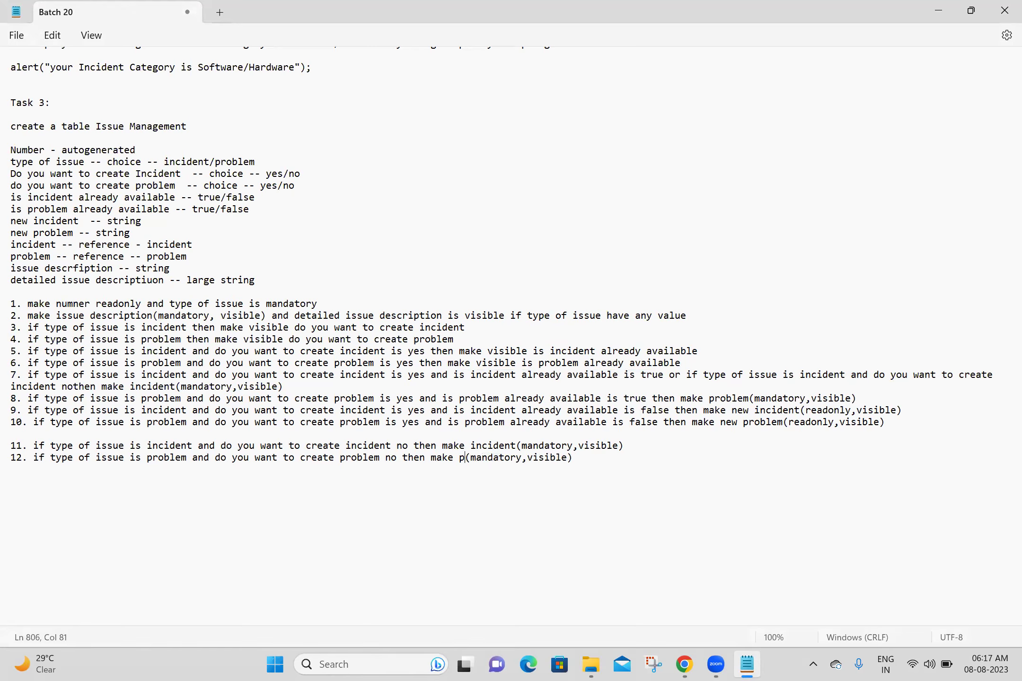
type("em")
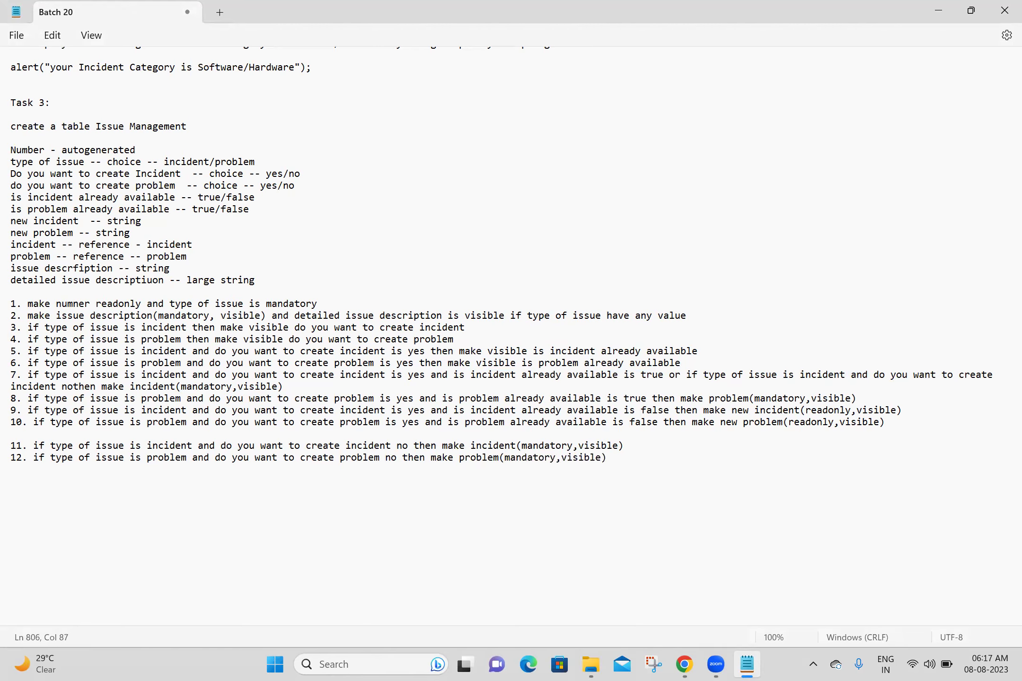
Step: Copy rule 12's condition and insert it into rule 8 after "is true", preceded by "or"
left_click_drag(35, 457, 403, 460)
key("ctrl+c")
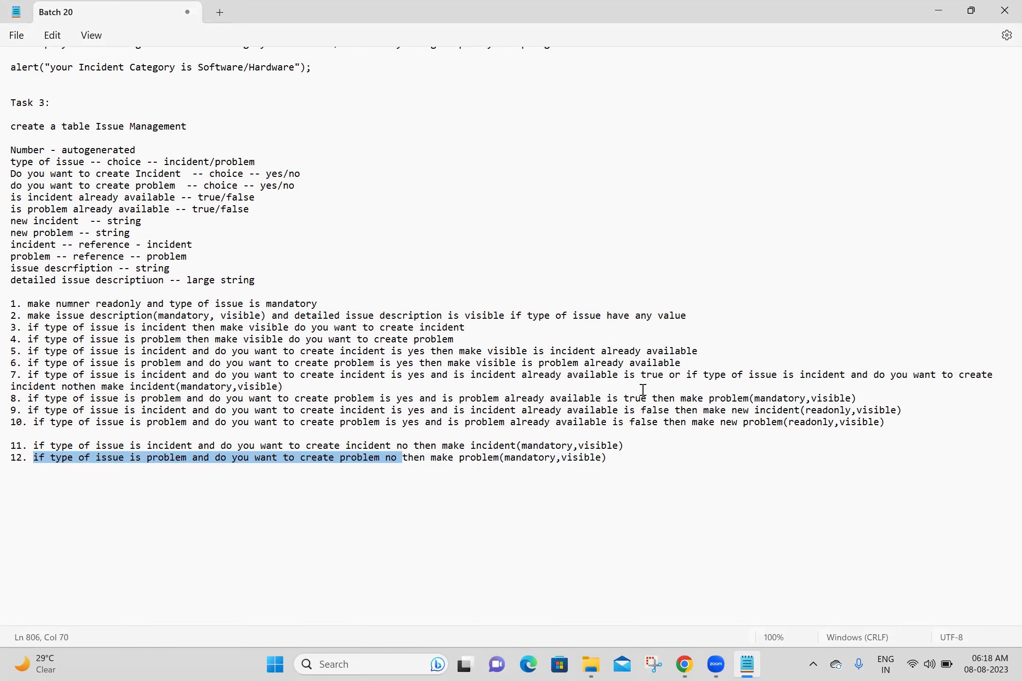
left_click(657, 396)
left_click(653, 397)
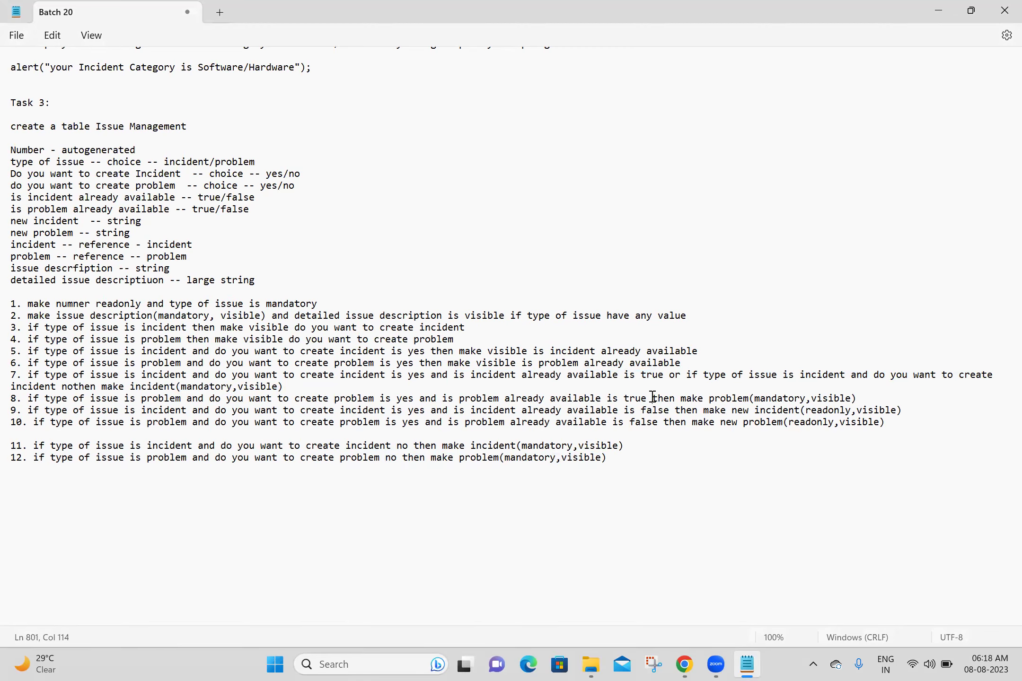
type("or")
key("ctrl+v")
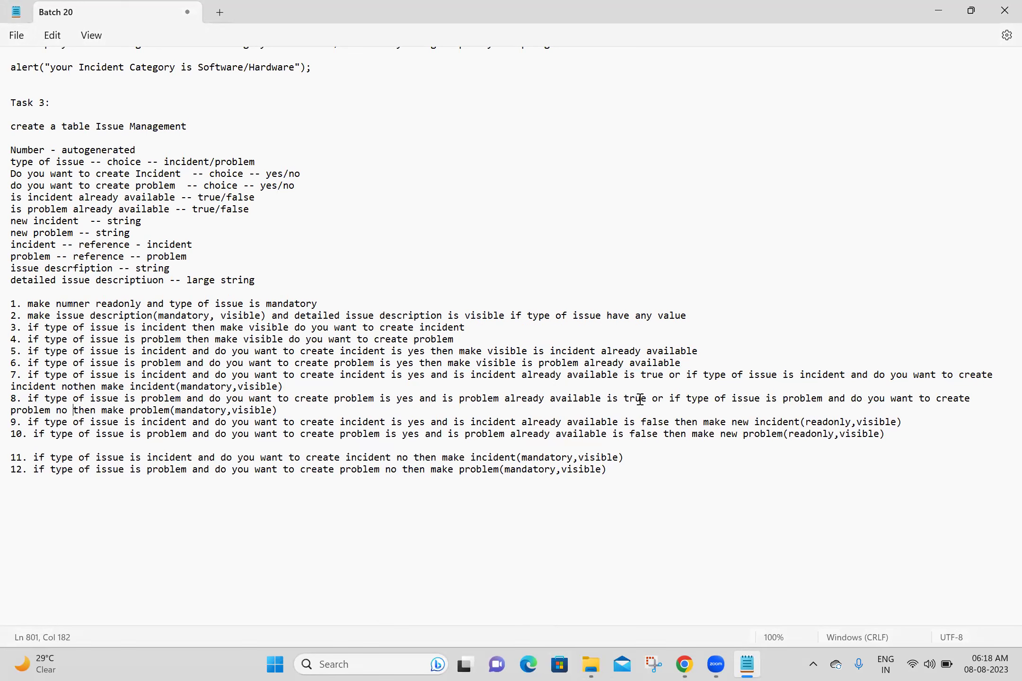
Step: Copy rule 8's original condition up to "is true", switch to Chrome's UI Policies list and close the tabs after it
left_click_drag(646, 400, 27, 400)
key("ctrl+c")
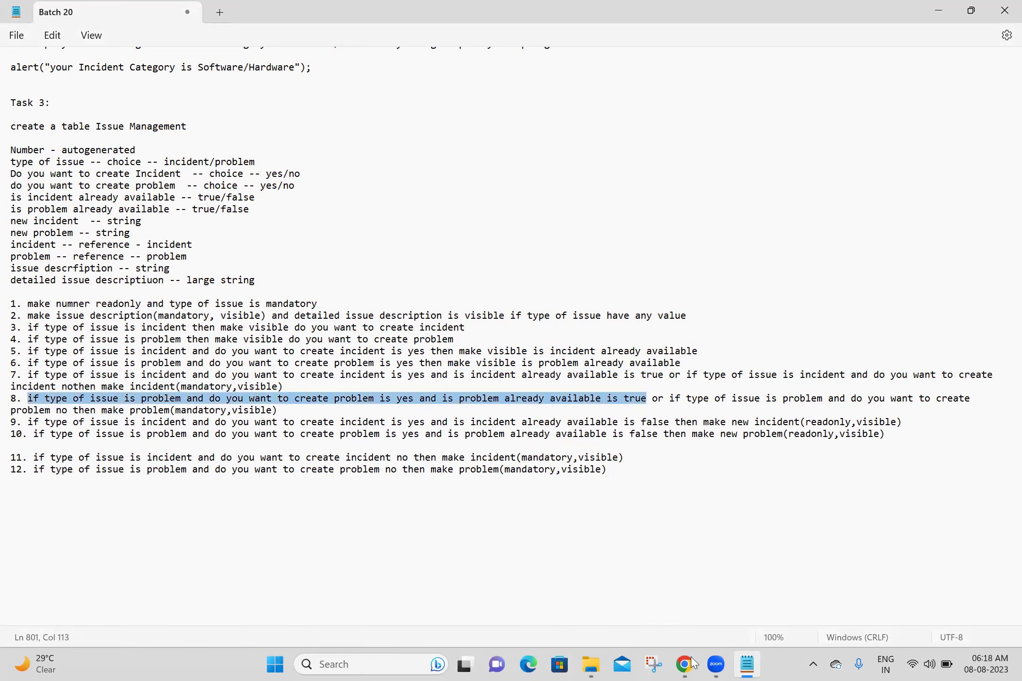
key("alt+Tab")
right_click(391, 6)
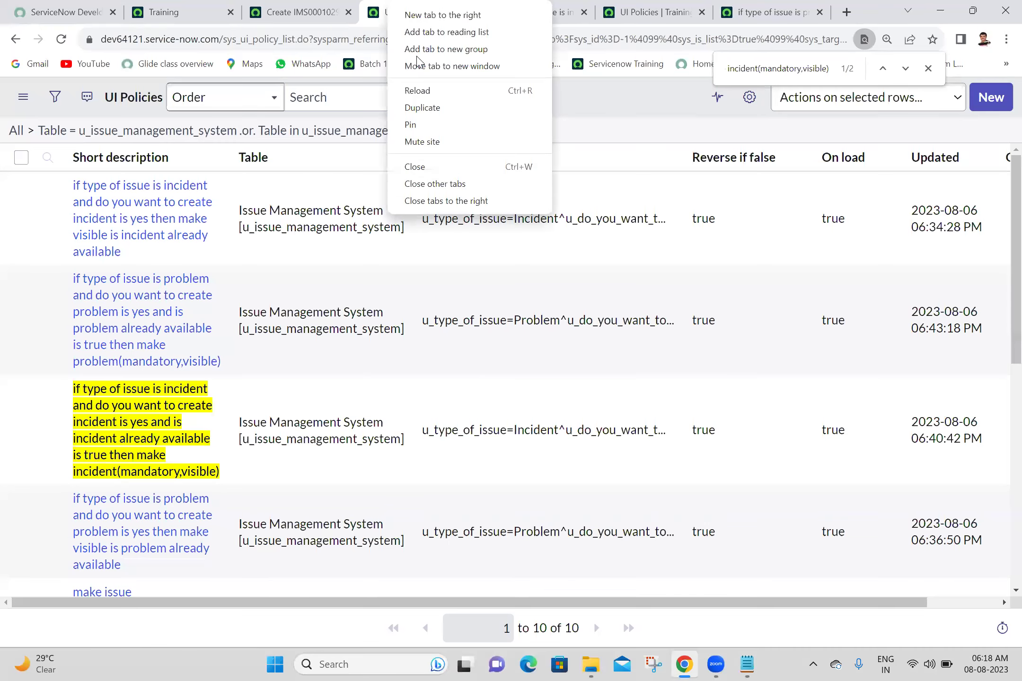
key("Escape")
Step: Find the copied condition in the UI Policies list and open the matching problem policy in a new tab
key("ctrl+f")
key("ctrl+v")
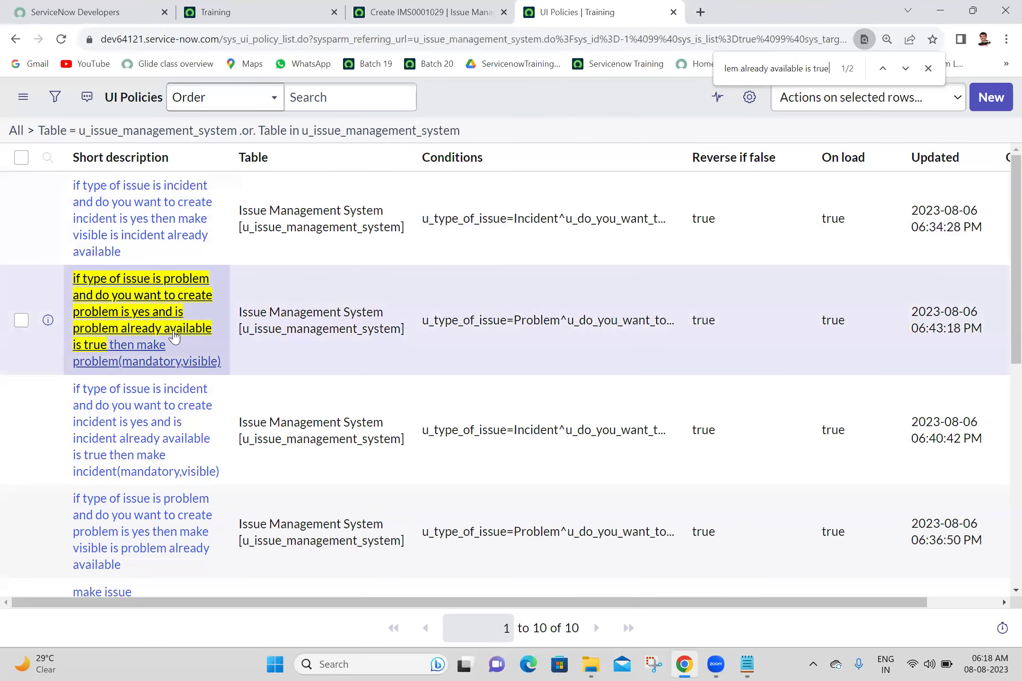
middle_click(174, 332)
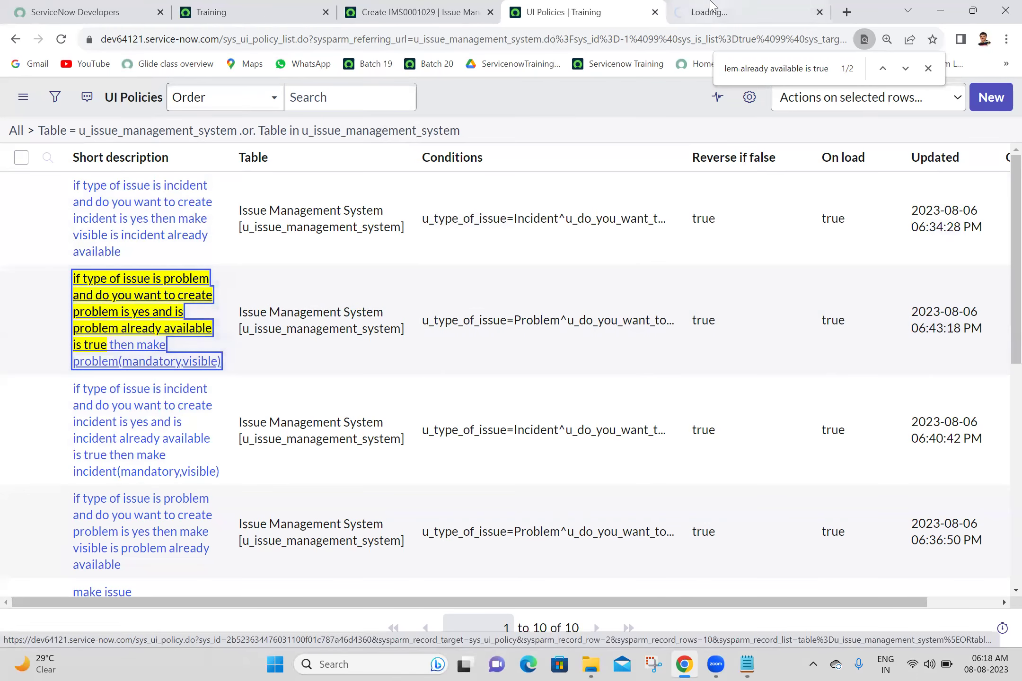
left_click(709, 12)
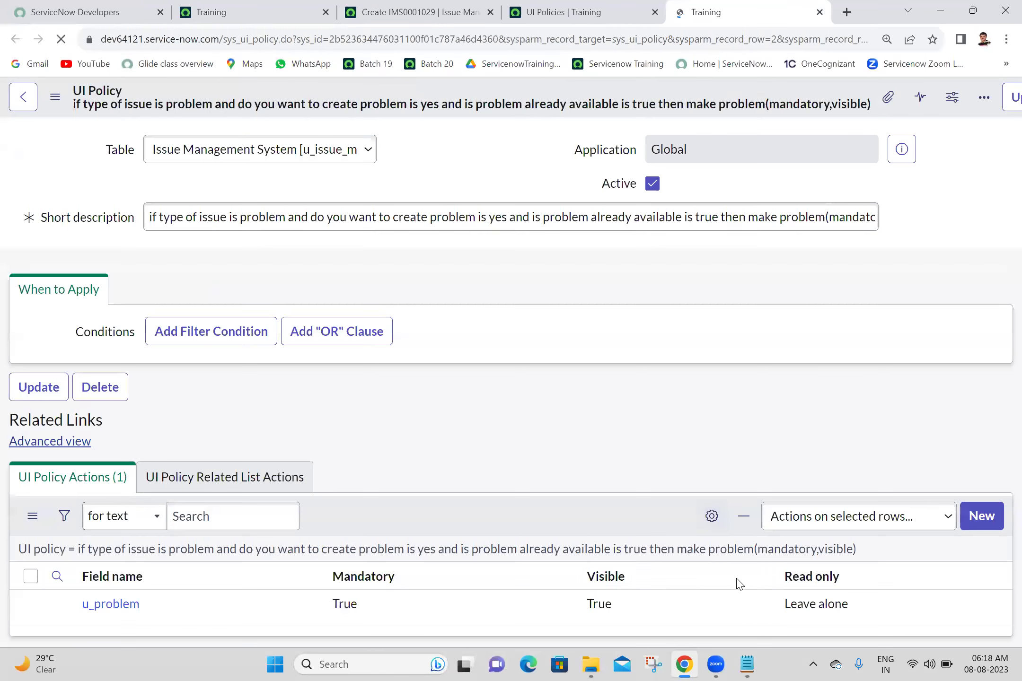
Step: Copy the full extended rule 8 text from Notepad and replace the UI policy's Short description with it in Chrome
left_click(747, 665)
left_click(301, 437)
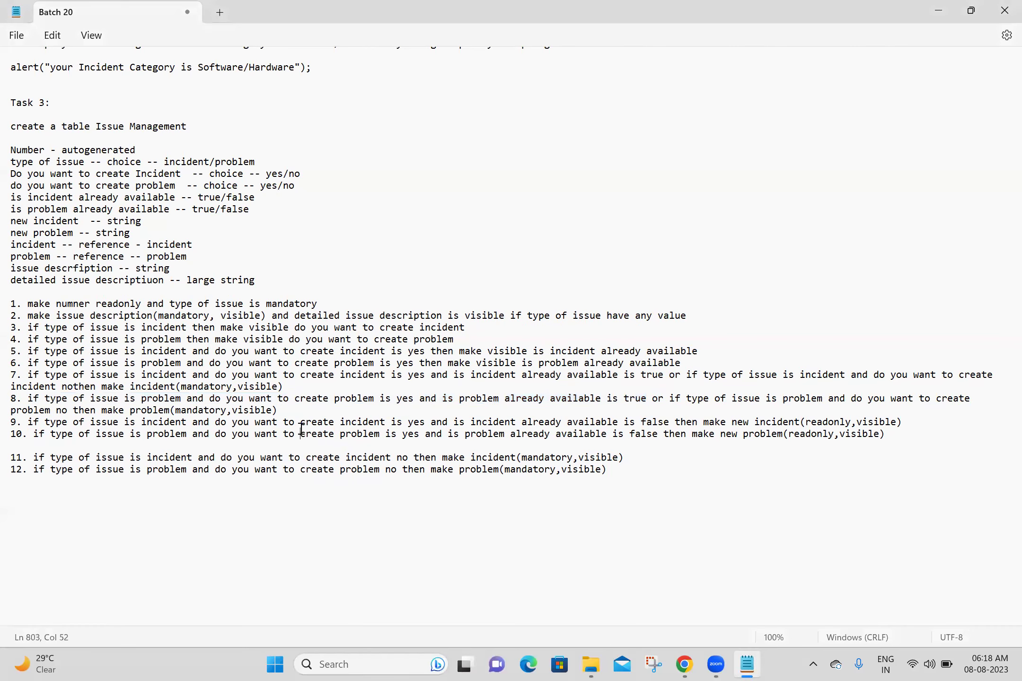
left_click(292, 410)
left_click_drag(292, 411, 30, 401)
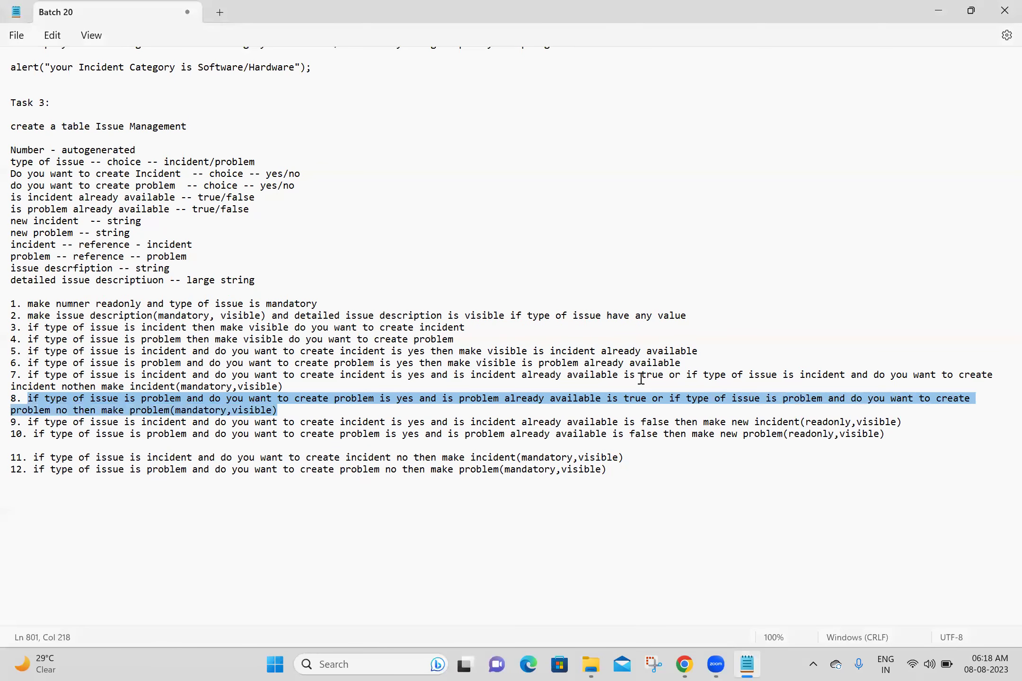
key("alt+Tab")
Step: Add an OR clause to the problem policy's conditions with Type of Issue is Problem
left_click(995, 333)
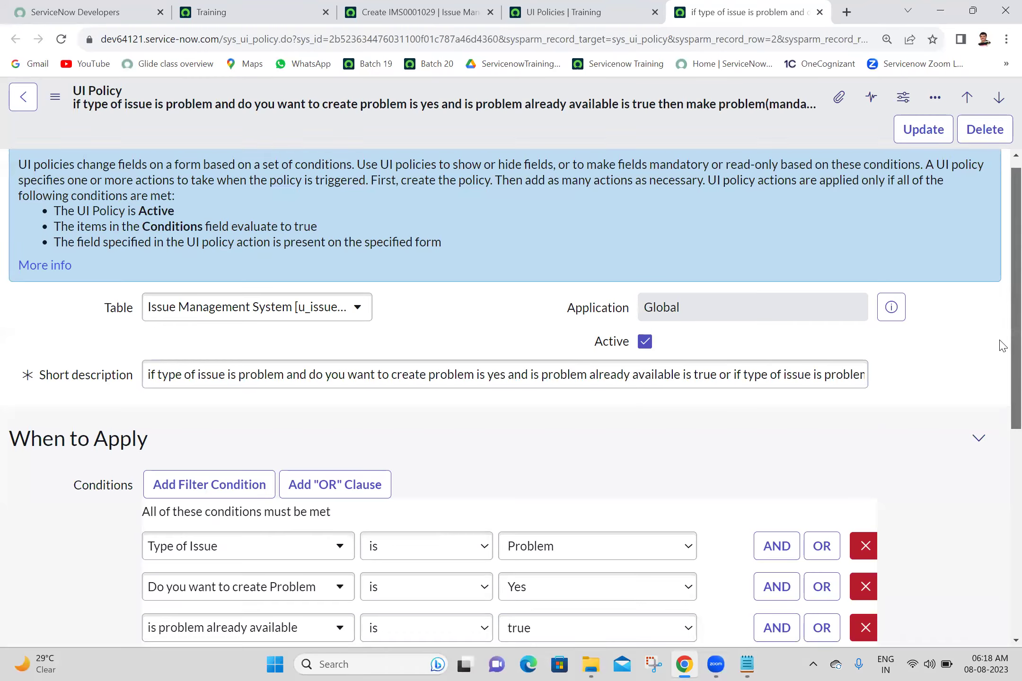
scroll(1003, 345, "down", 5)
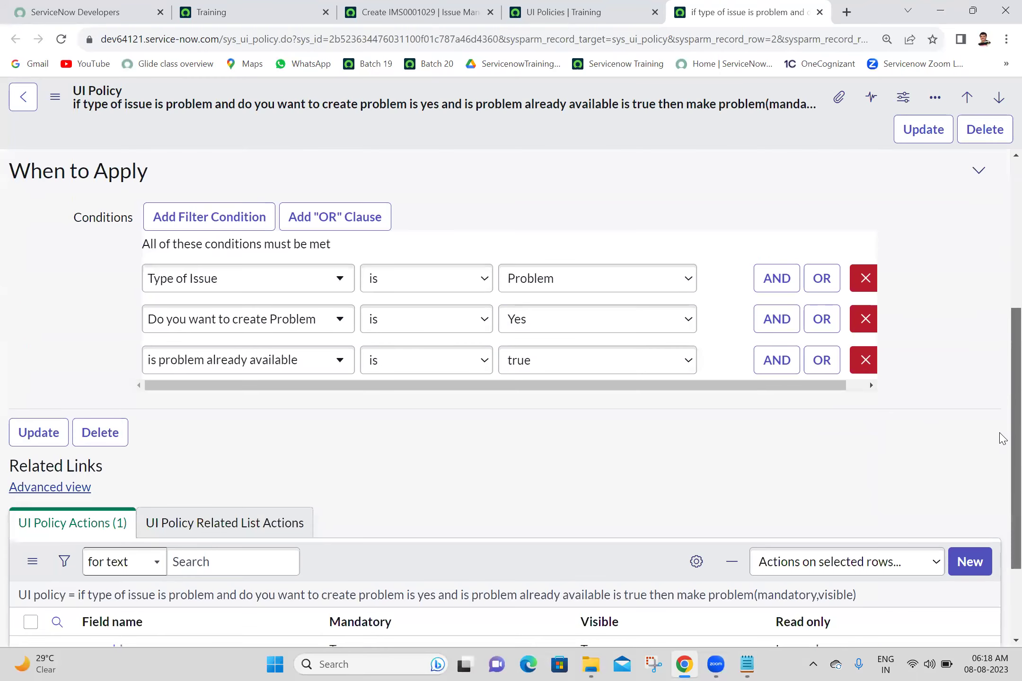
left_click(356, 216)
scroll(1002, 399, "down", 5)
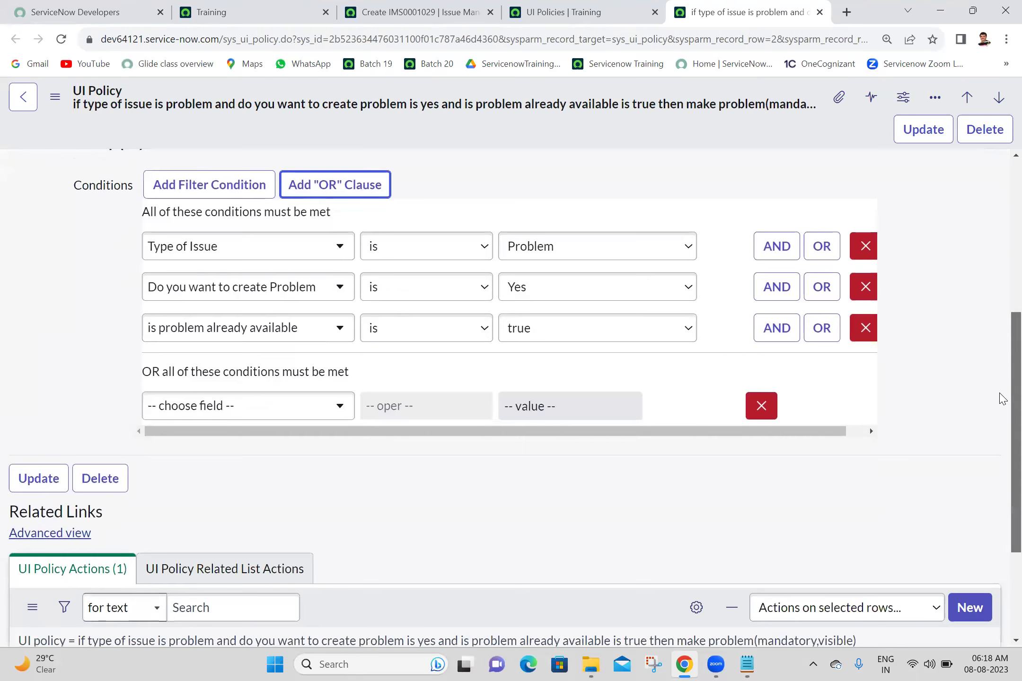
left_click(280, 403)
type("type")
left_click(237, 474)
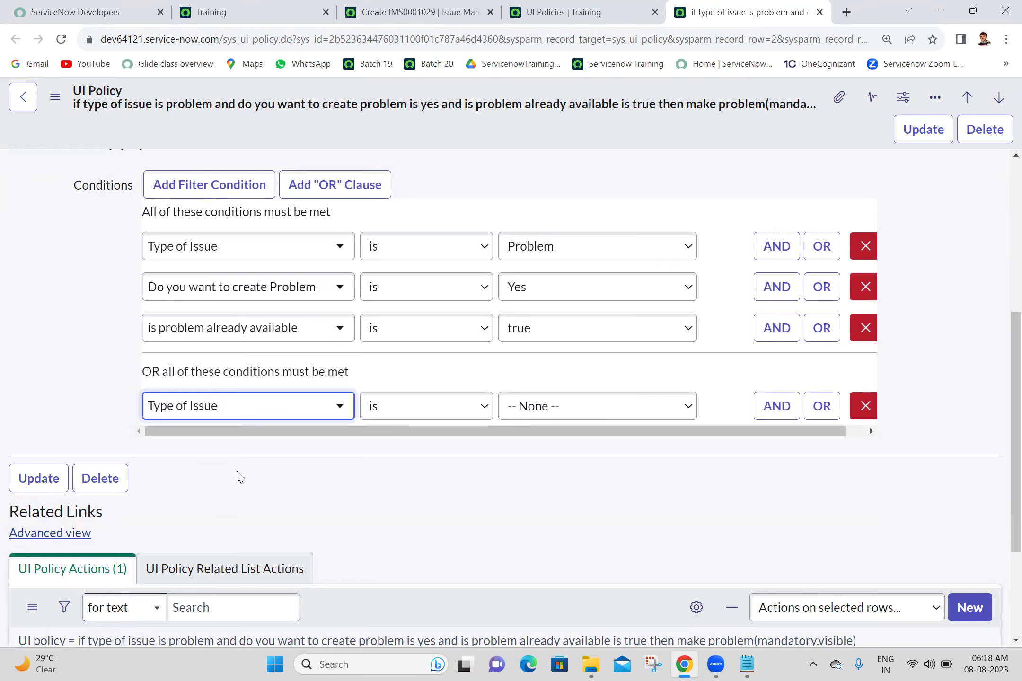
left_click(543, 406)
left_click(537, 459)
Step: Add an AND condition to the OR clause, Do you want to create Problem is No, and save while keeping the record open
left_click(763, 411)
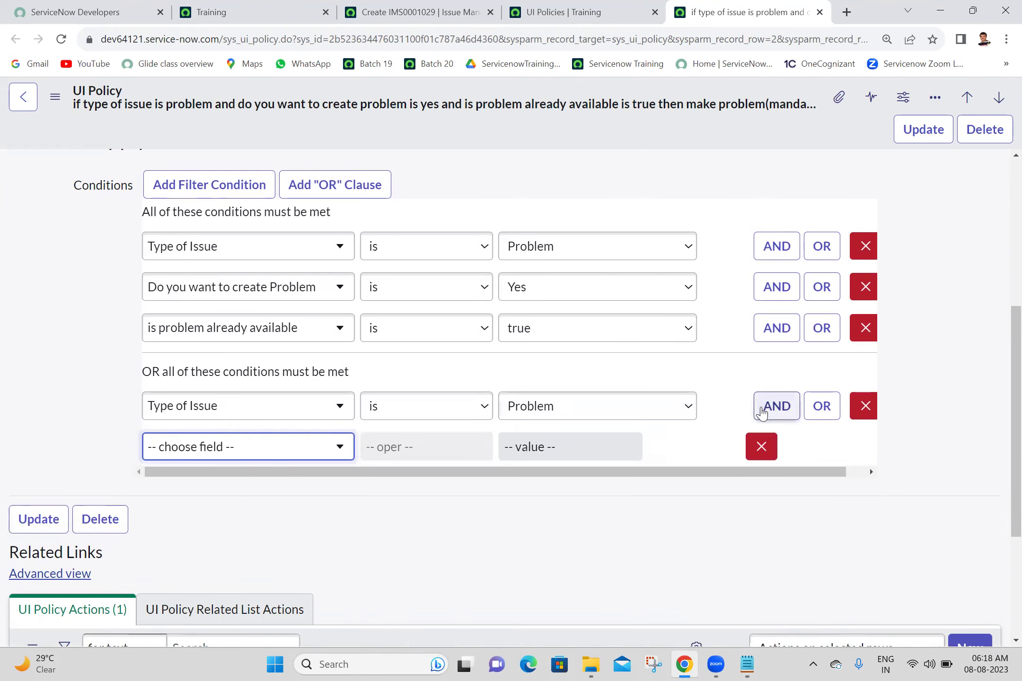
left_click(237, 458)
type("do you")
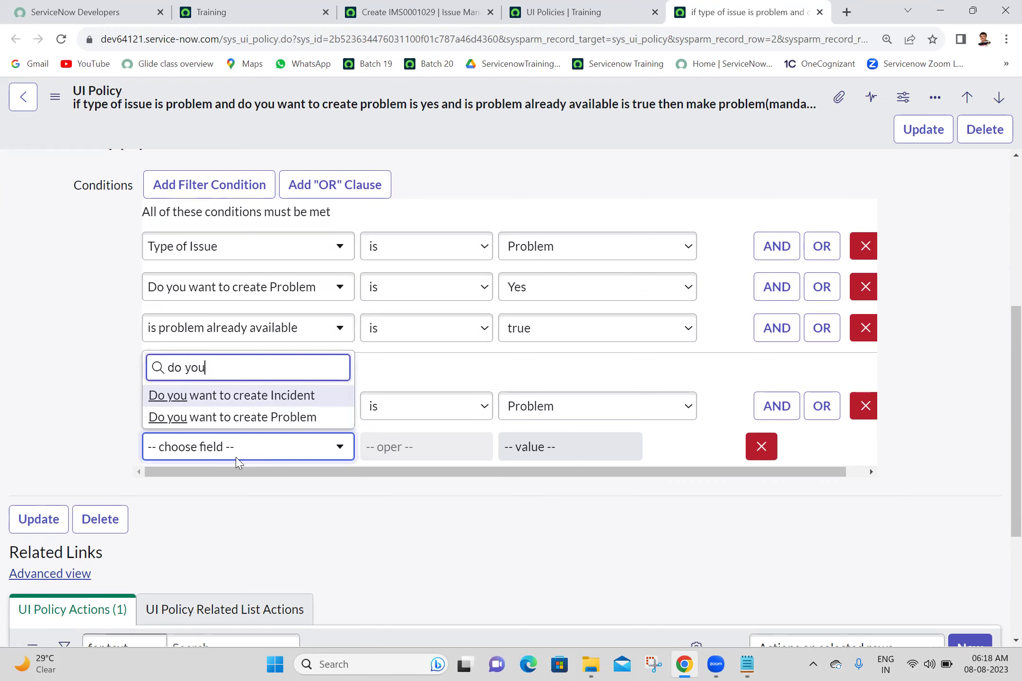
left_click(188, 426)
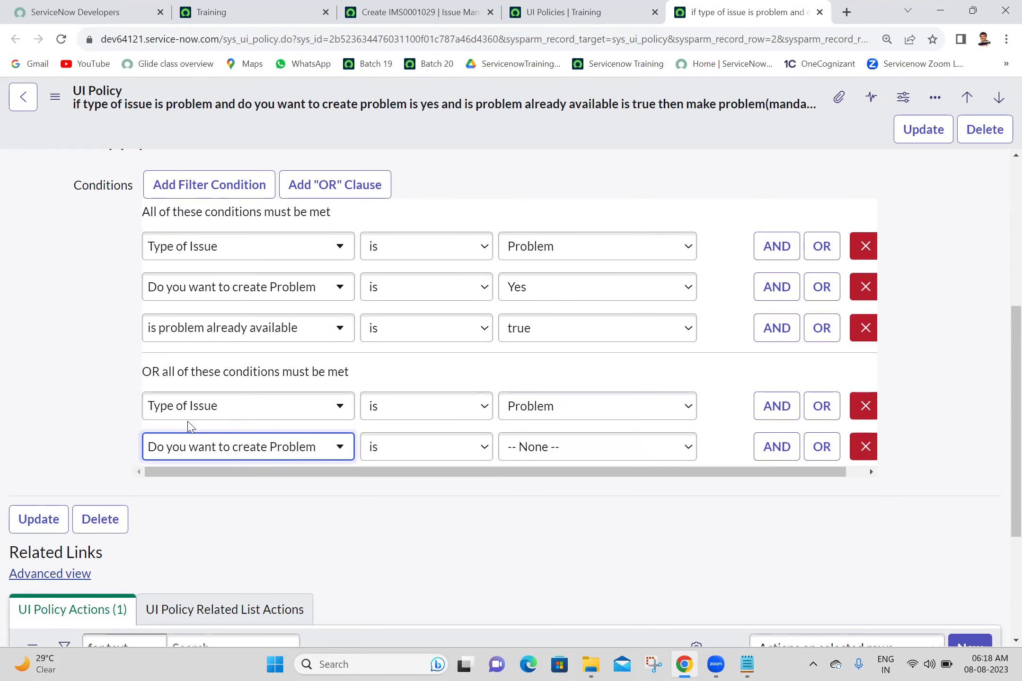
left_click(566, 455)
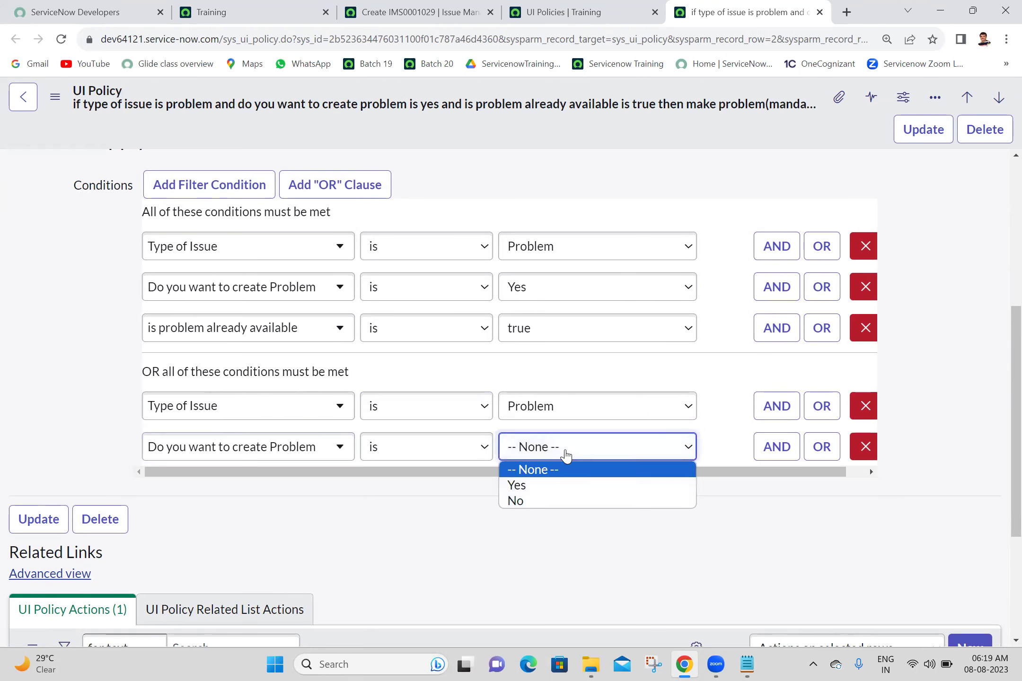
left_click(536, 504)
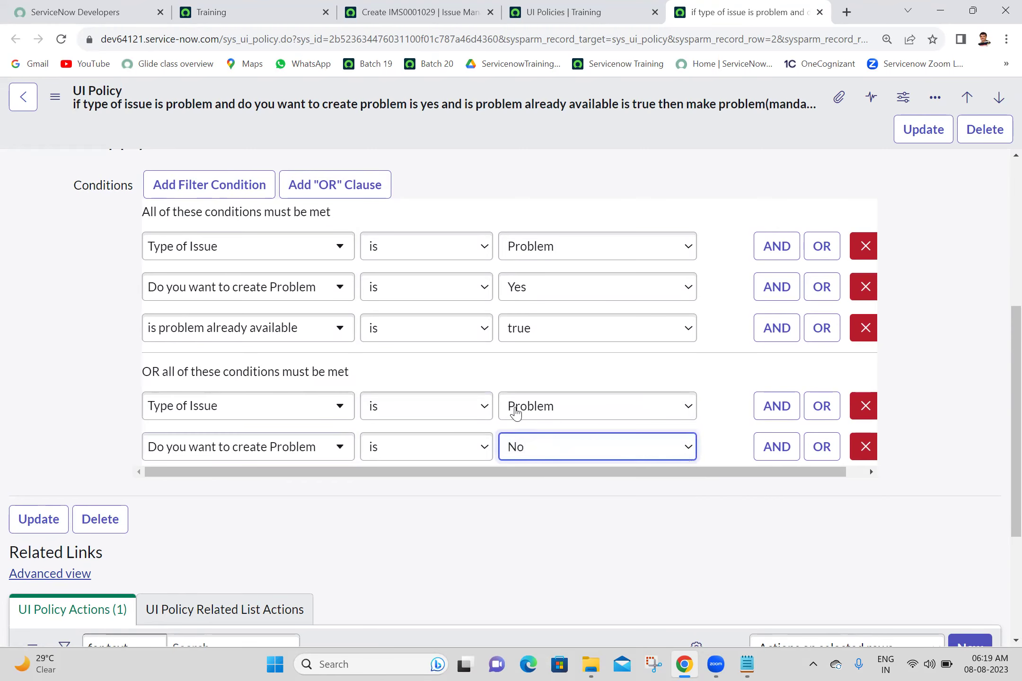
right_click(484, 137)
left_click(514, 147)
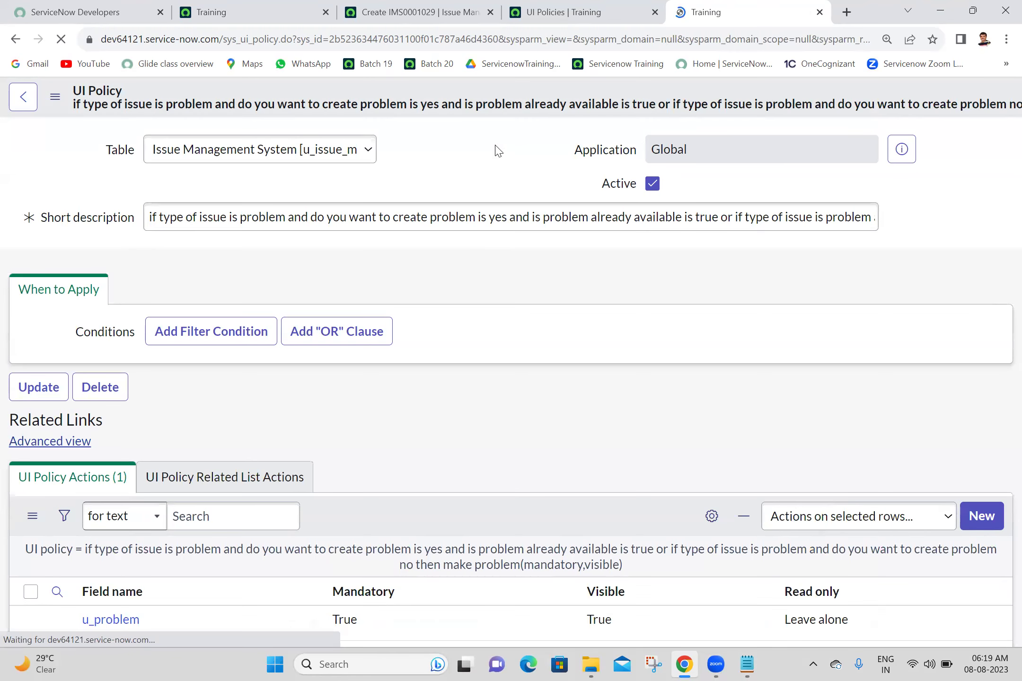
Step: Review the saved problem policy's Short description, both condition groups and its u_problem action
scroll(1003, 223, "down", 2)
scroll(1002, 319, "down", 4)
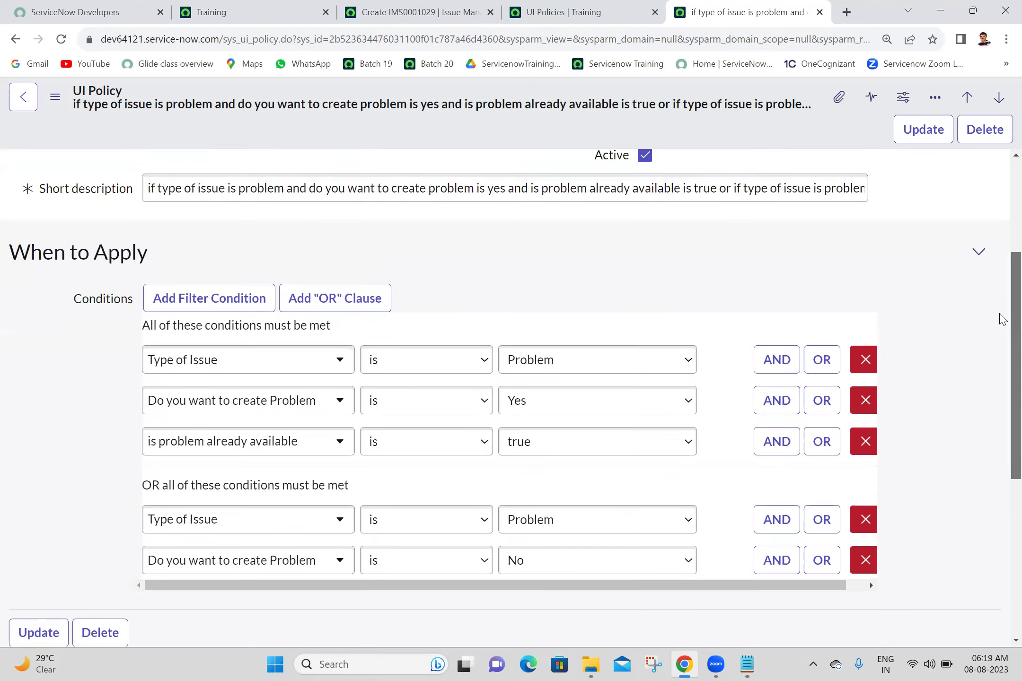
scroll(1002, 319, "down", 7)
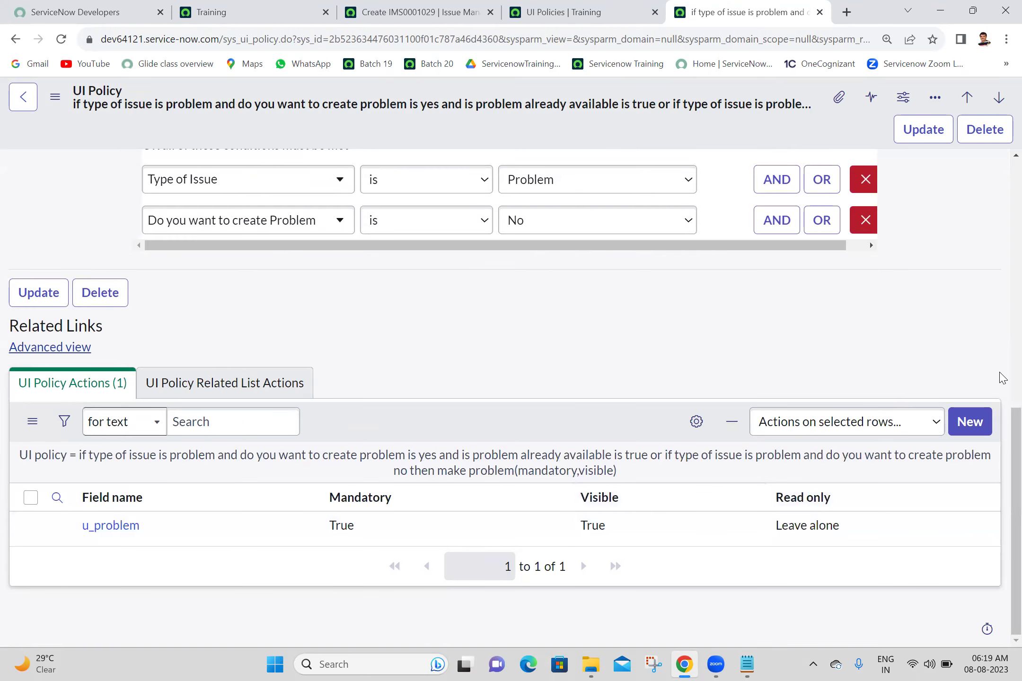
scroll(1002, 379, "up", 9)
scroll(1004, 445, "down", 4)
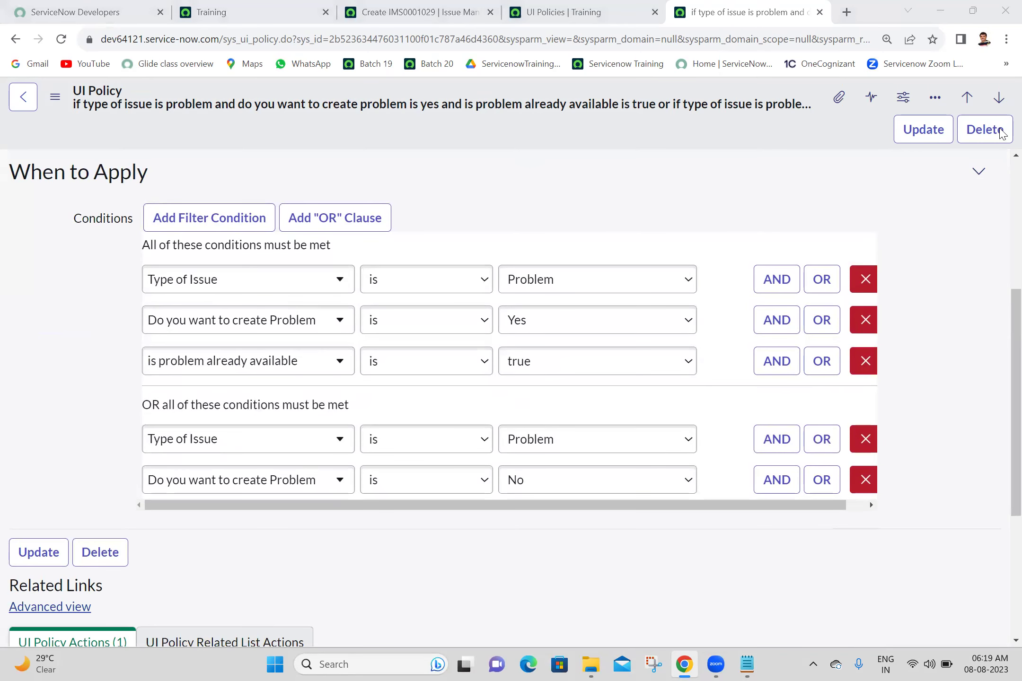
scroll(1003, 189, "up", 4)
scroll(1002, 466, "down", 8)
scroll(1003, 466, "up", 8)
scroll(999, 415, "down", 8)
scroll(1002, 293, "up", 4)
scroll(1002, 293, "up", 4)
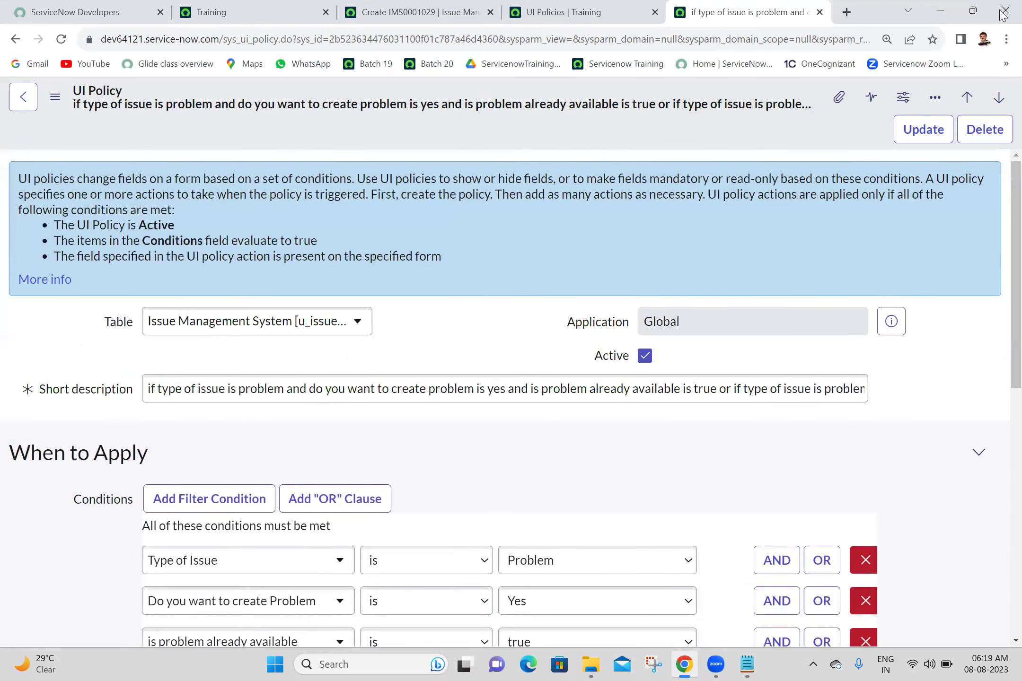
Step: Close the UI policy tabs opened after the new issue record and reload that Issue Management System form, discarding its unsaved changes
left_click(445, 6)
right_click(445, 6)
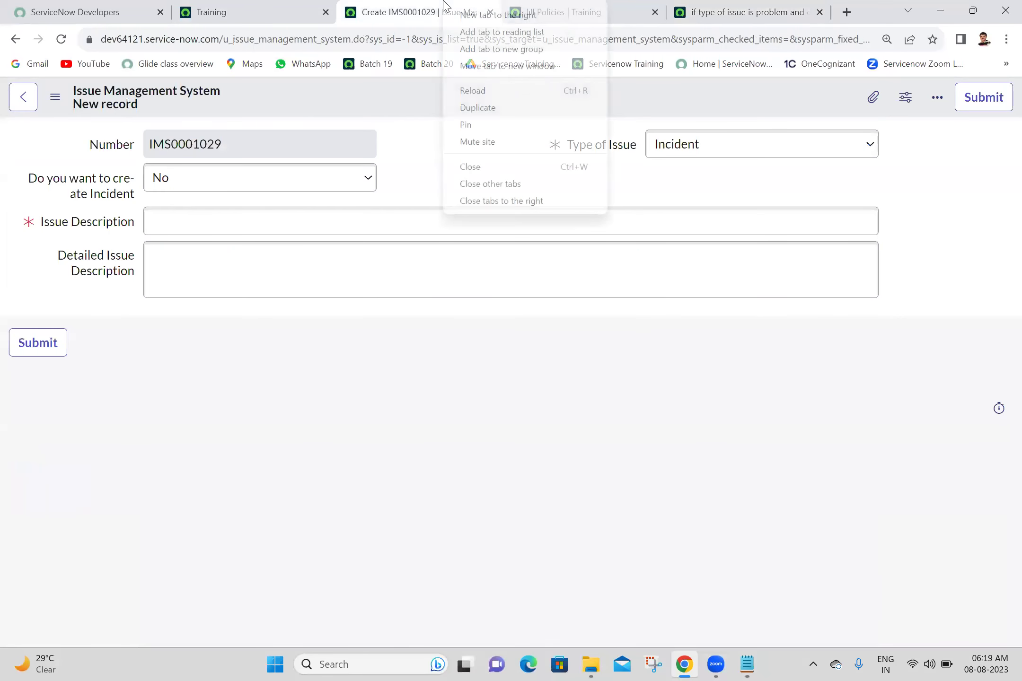
left_click(499, 201)
left_click(59, 40)
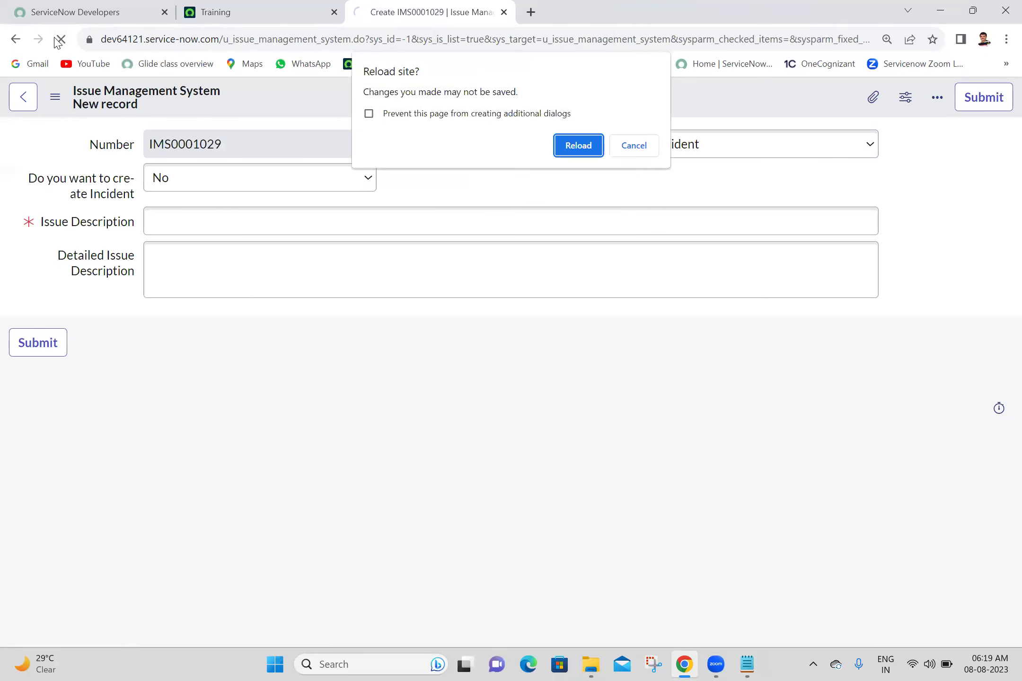
left_click(593, 143)
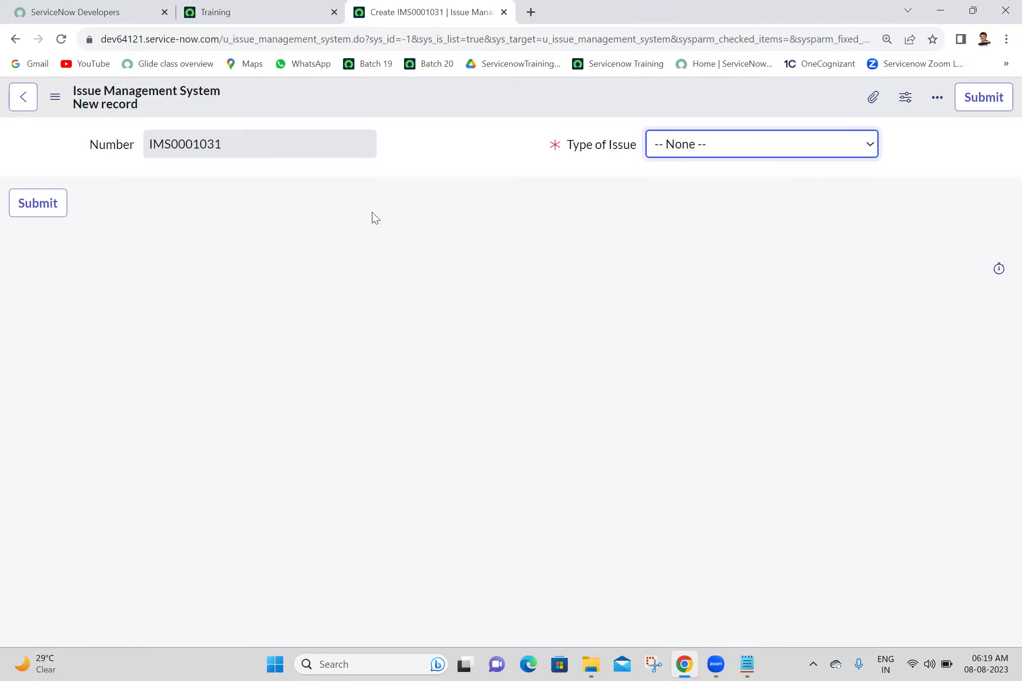
Step: Test the incident rules with Type of Issue Incident, Do you want to create Incident Yes, toggling is incident already available, and finally No
left_click(688, 153)
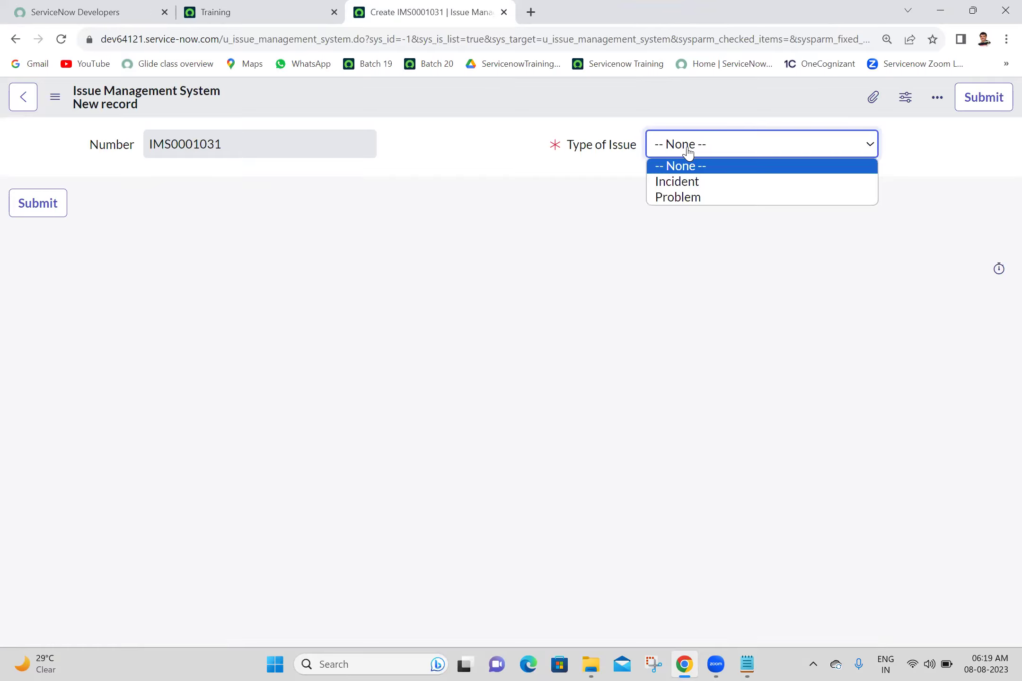
left_click(668, 182)
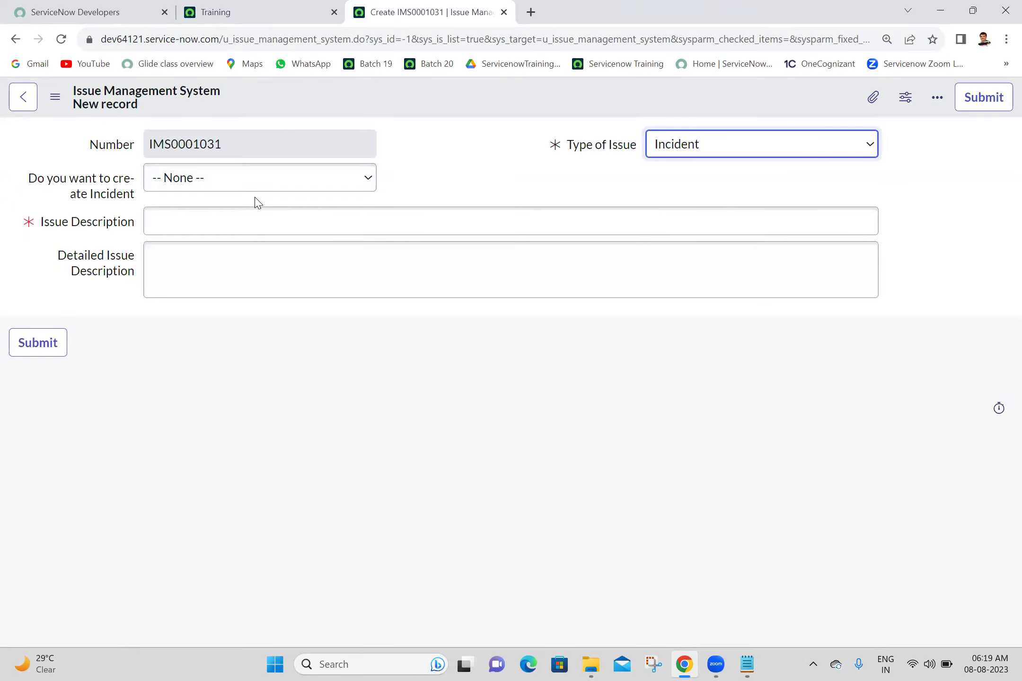
left_click(250, 179)
left_click(186, 219)
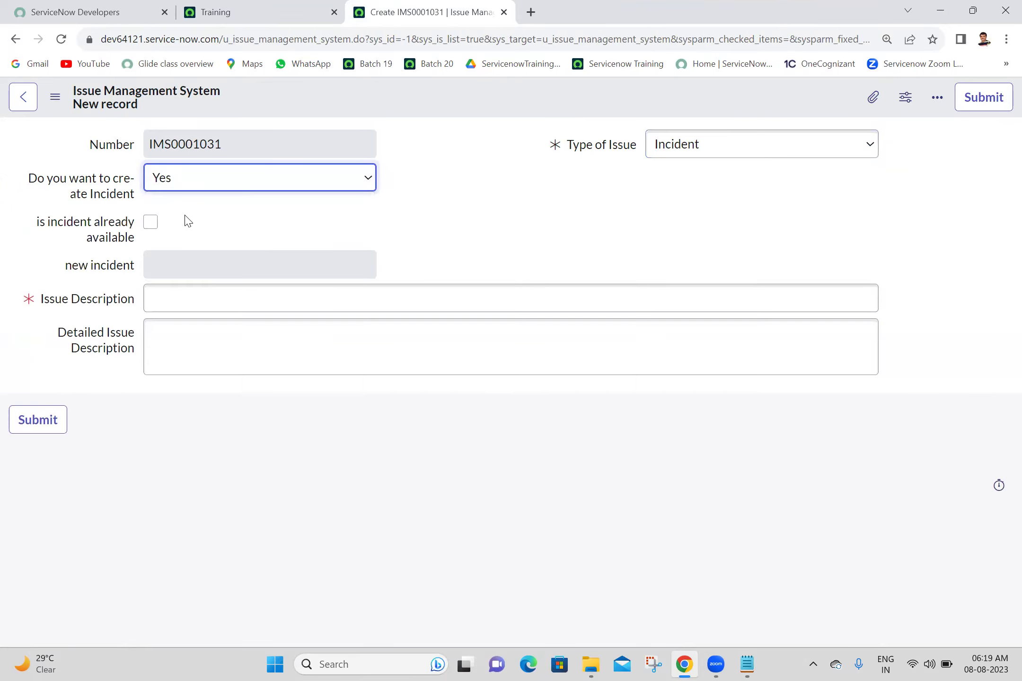
left_click(158, 229)
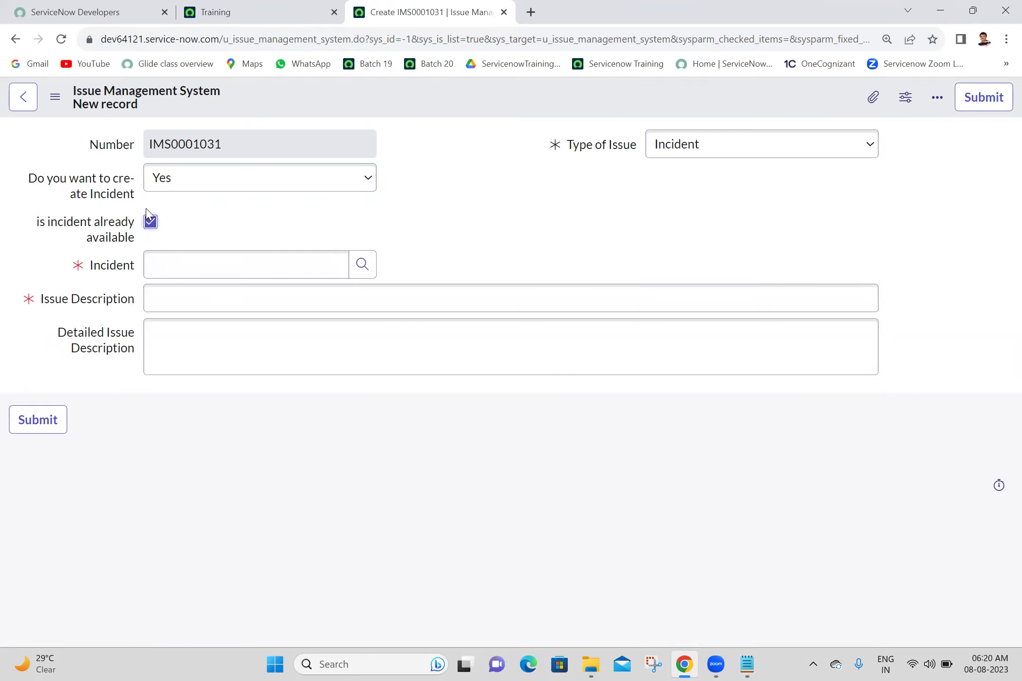
left_click(150, 221)
left_click(252, 169)
left_click(186, 226)
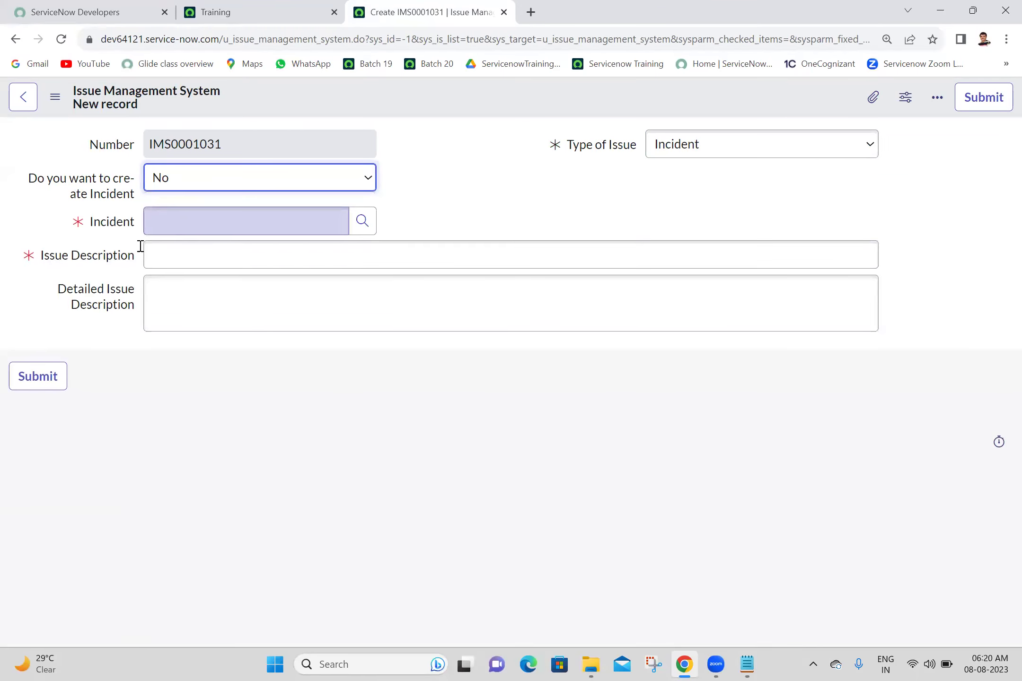
Step: Test the problem rules with Type of Issue Problem, Do you want to create Problem Yes, toggling is problem already available, and finally No
left_click(761, 142)
left_click(699, 198)
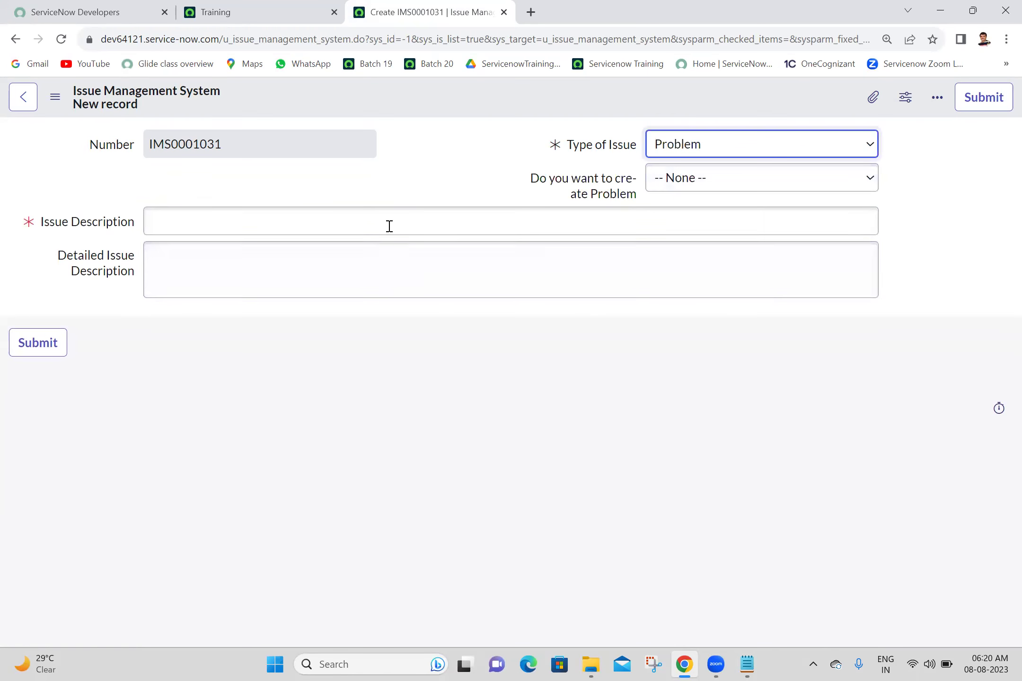
left_click(692, 180)
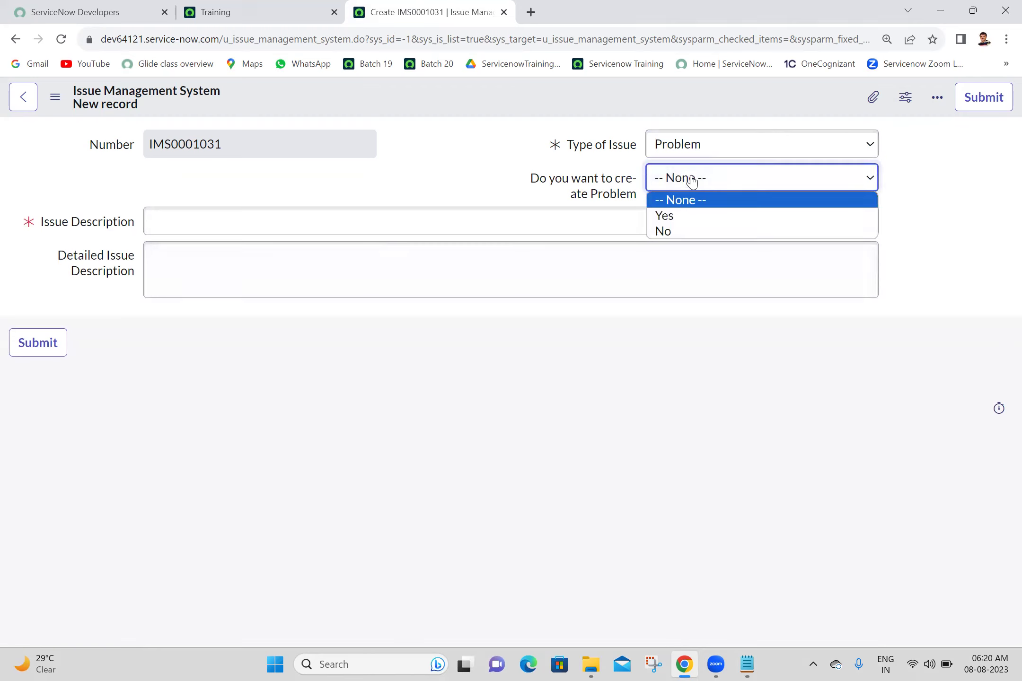
left_click(681, 220)
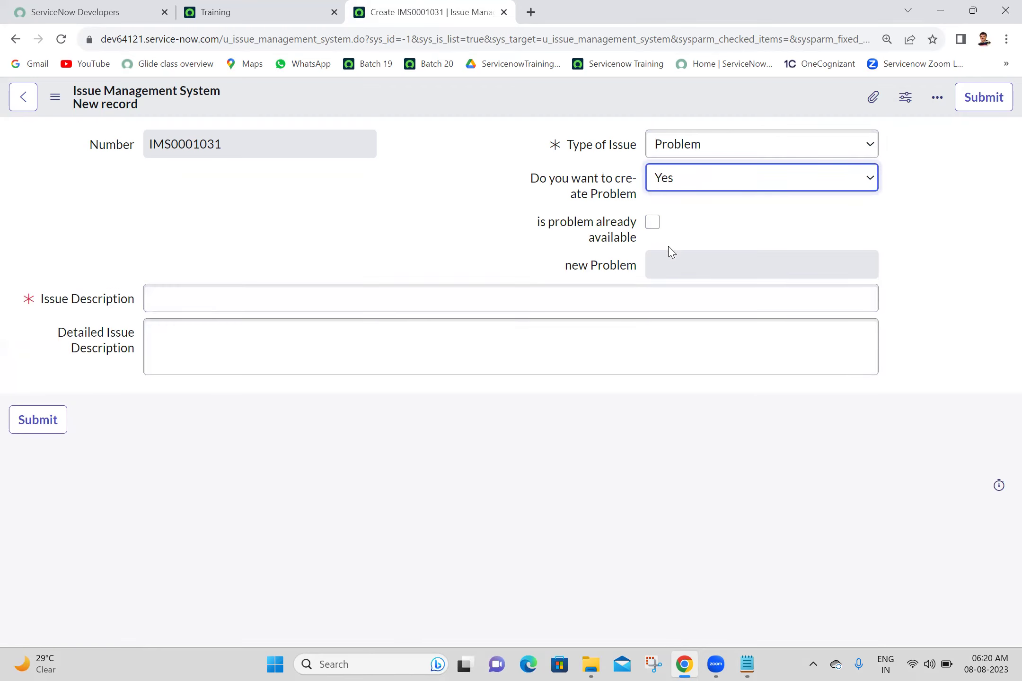
left_click(653, 223)
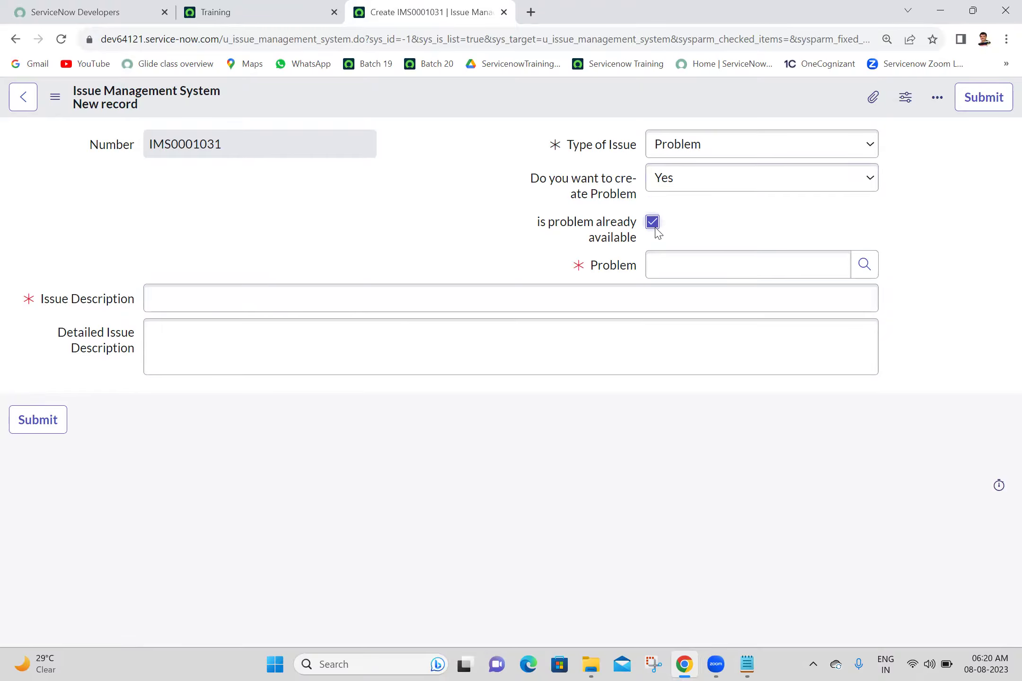
left_click(654, 225)
left_click(700, 179)
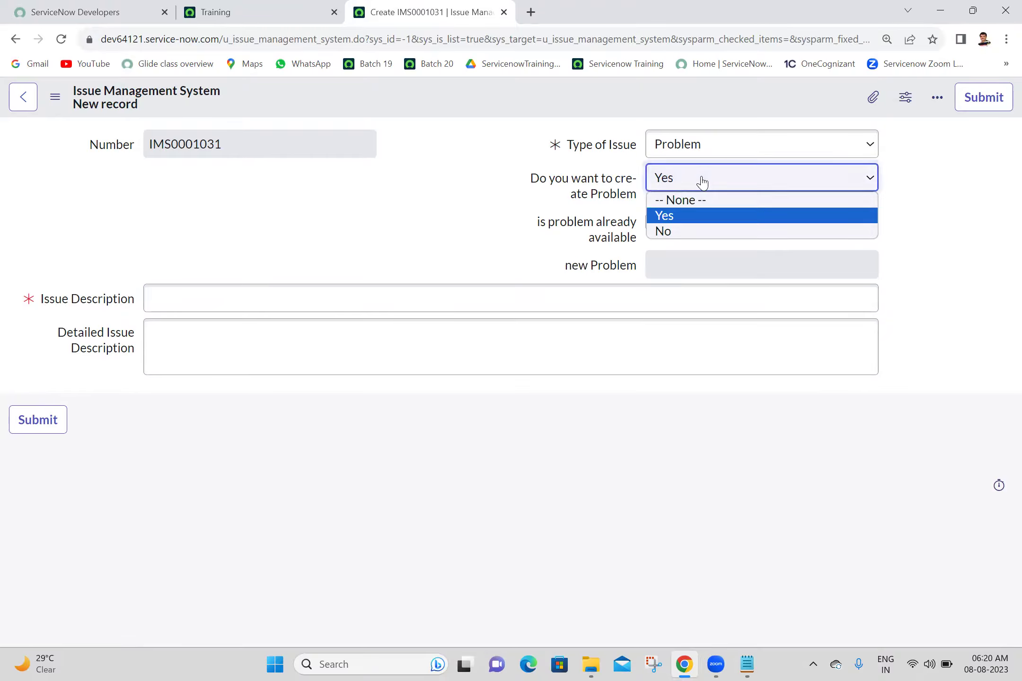
left_click(676, 232)
left_click(490, 224)
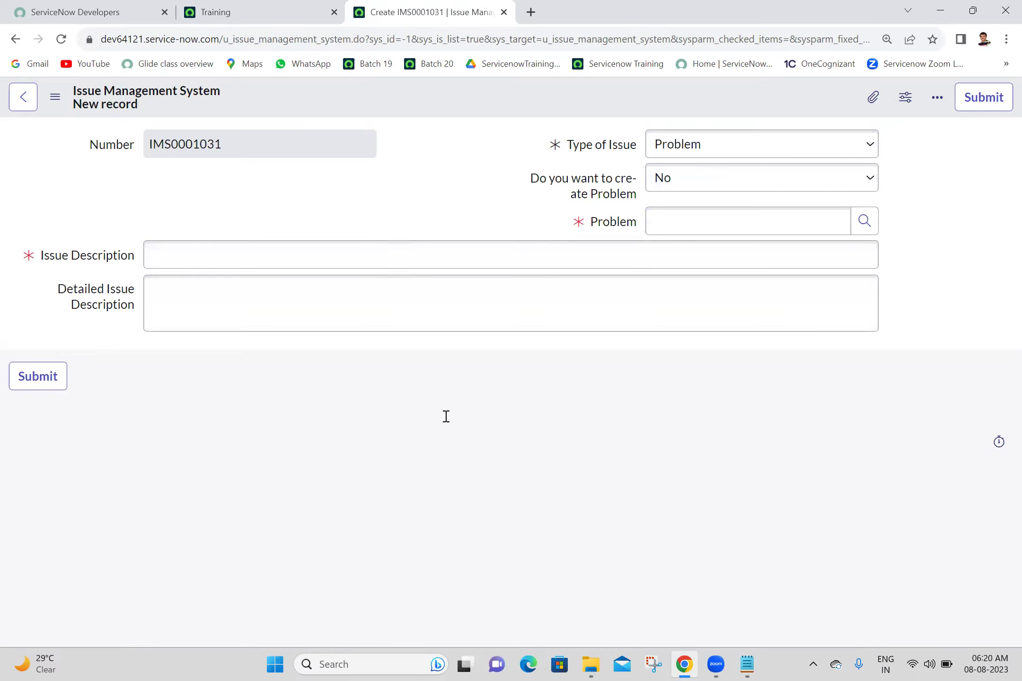
Step: Switch to Notepad, delete rules 11 and 12 from the end of the Task 3 list, and save the notes
key("alt+Tab")
left_click_drag(617, 466, 8, 447)
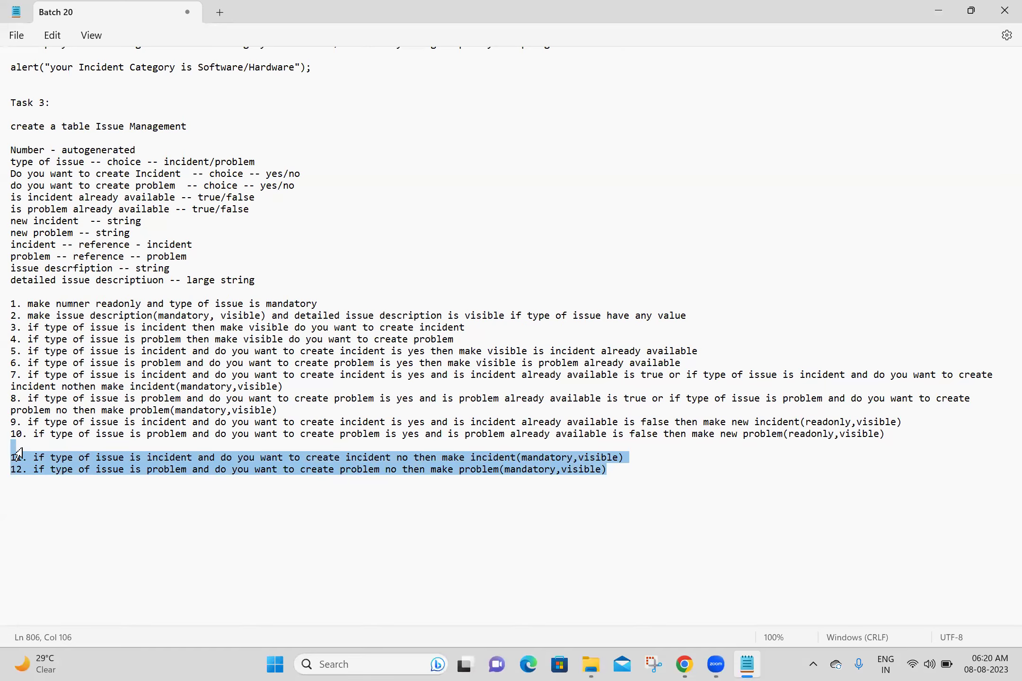
key("BackSpace")
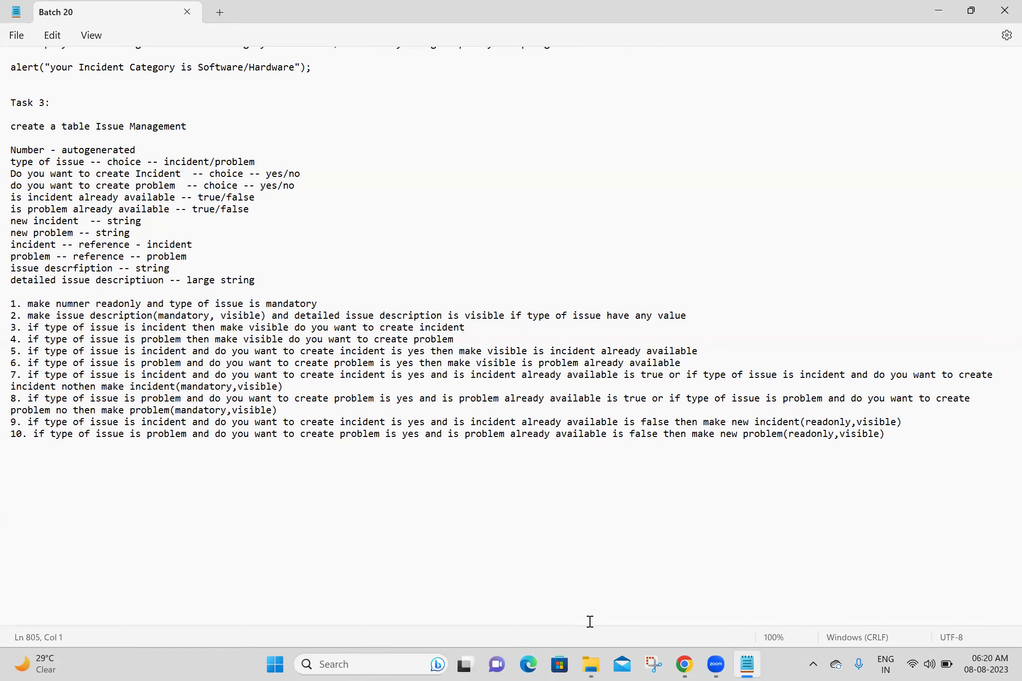
left_click(563, 651)
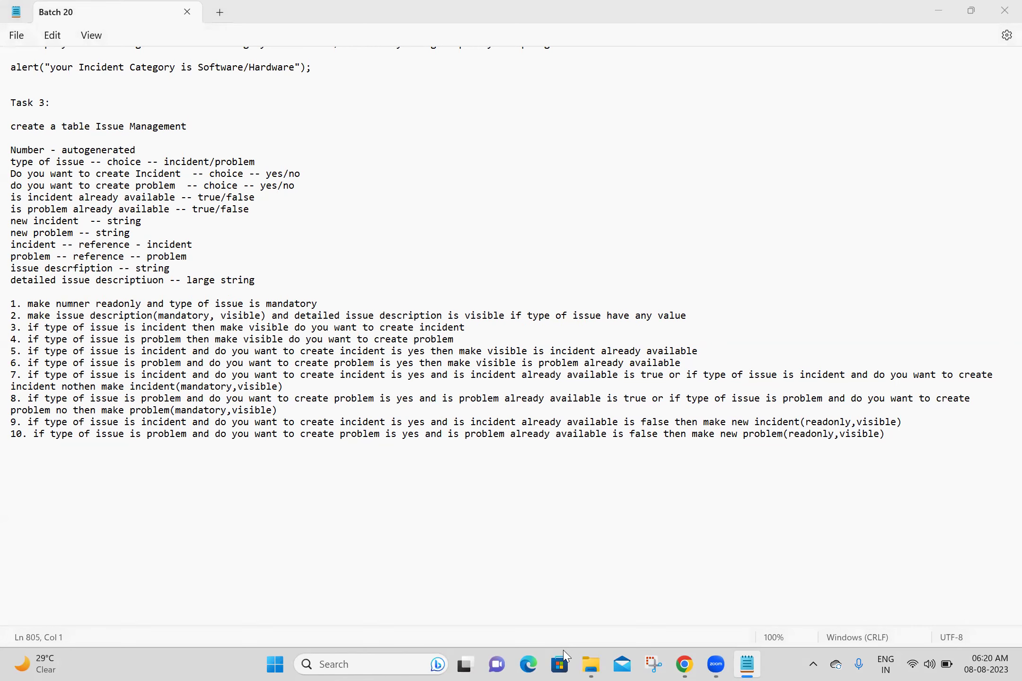
Step: Examine the Task 4 notes above Task 3, covering the student marks table and its ssc, inter and btech fields
left_click(395, 283)
key("Up")
key("Up")
key("Up")
key("Up")
key("Up")
key("Up")
key("Up")
key("Up")
key("Up")
key("Up")
key("Up")
key("Up")
key("Up")
key("Up")
key("Up")
key("Up")
key("Up")
key("Up")
key("Up")
key("Up")
key("Up")
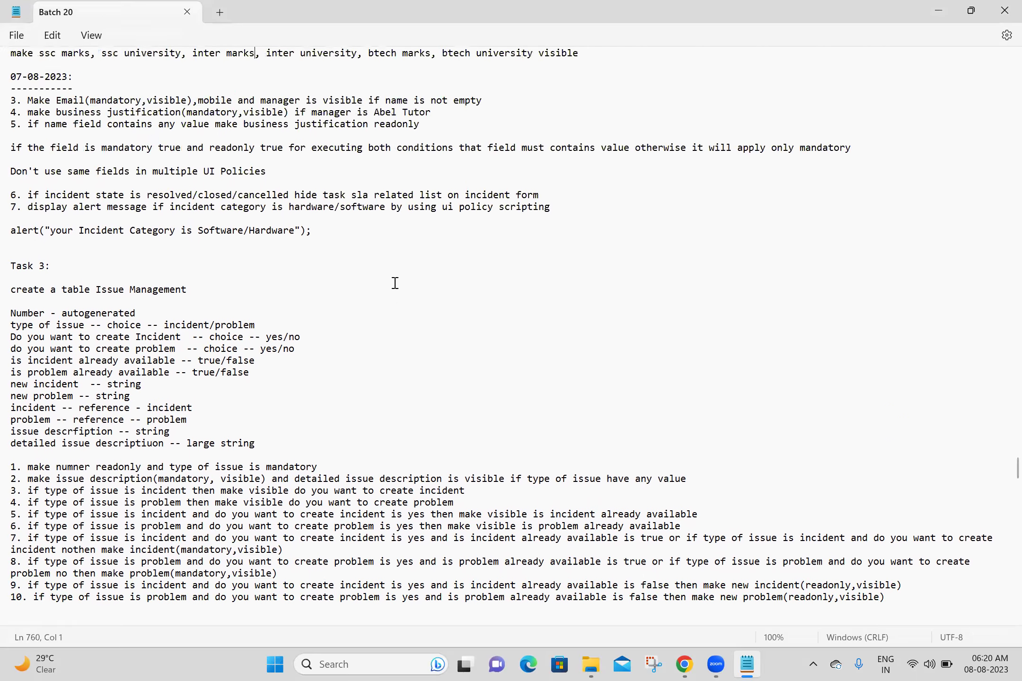
key("Up")
key("Up")
key("Up")
key("Up")
key("Up")
key("Up")
key("Up")
key("Up")
key("Up")
key("Up")
key("Up")
key("Up")
key("Up")
key("Up")
key("Up")
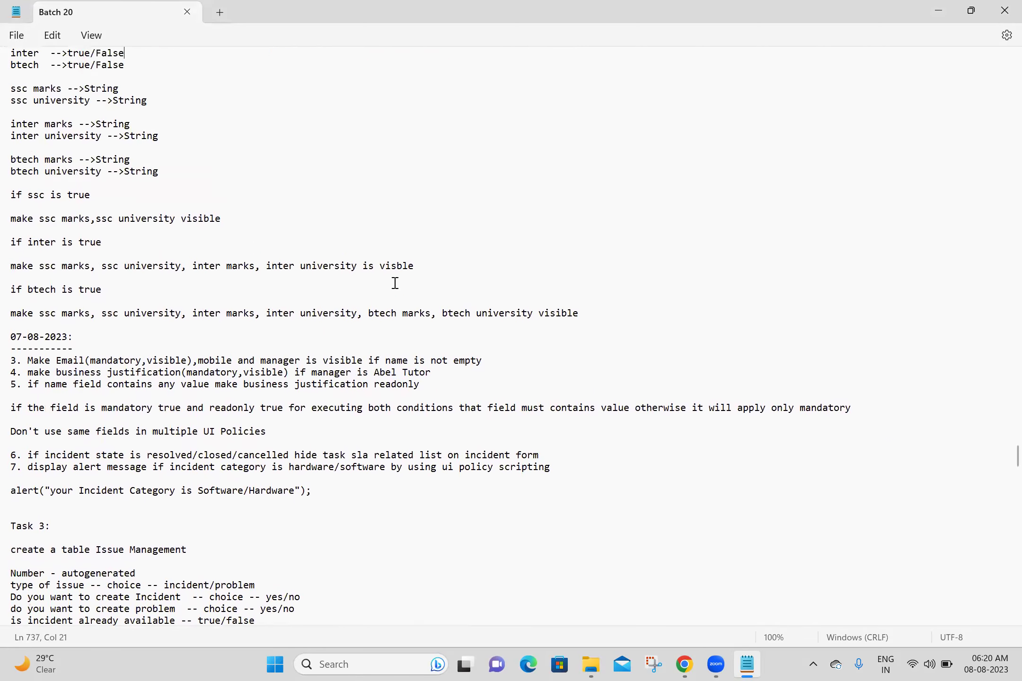
key("Up")
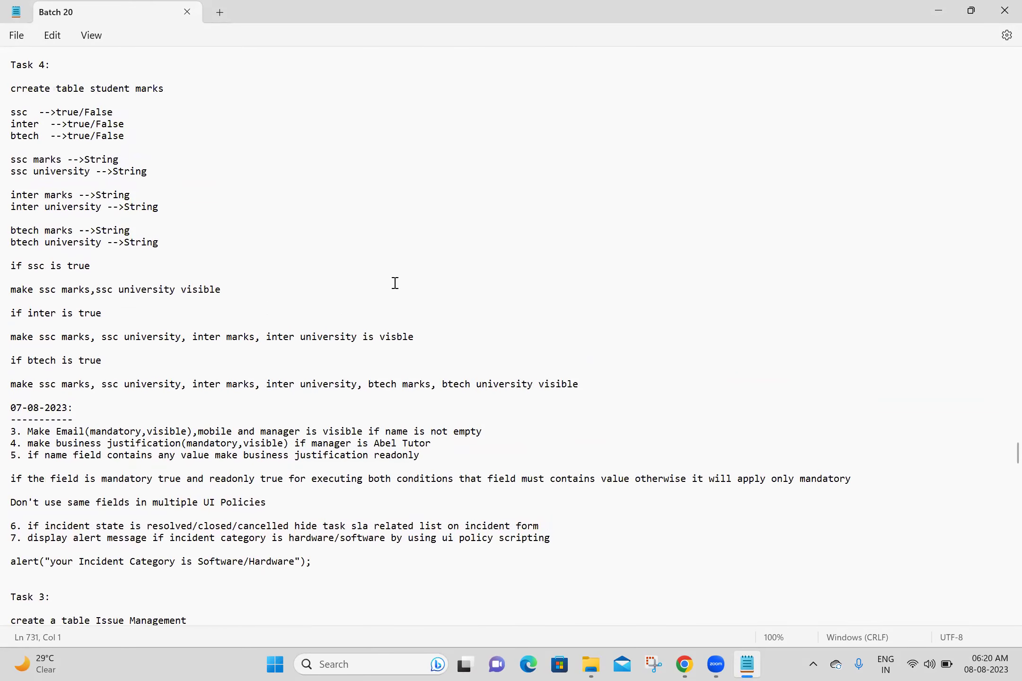
triple_click(13, 65)
left_click(84, 81)
key("shift+Down")
triple_click(90, 91)
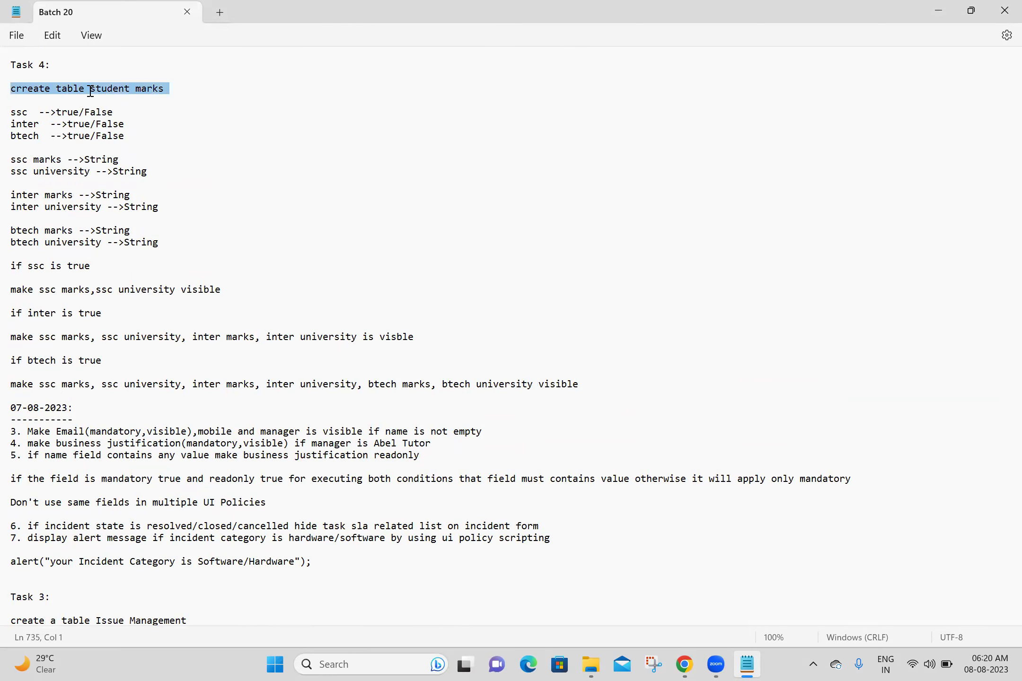
left_click(82, 111)
triple_click(84, 114)
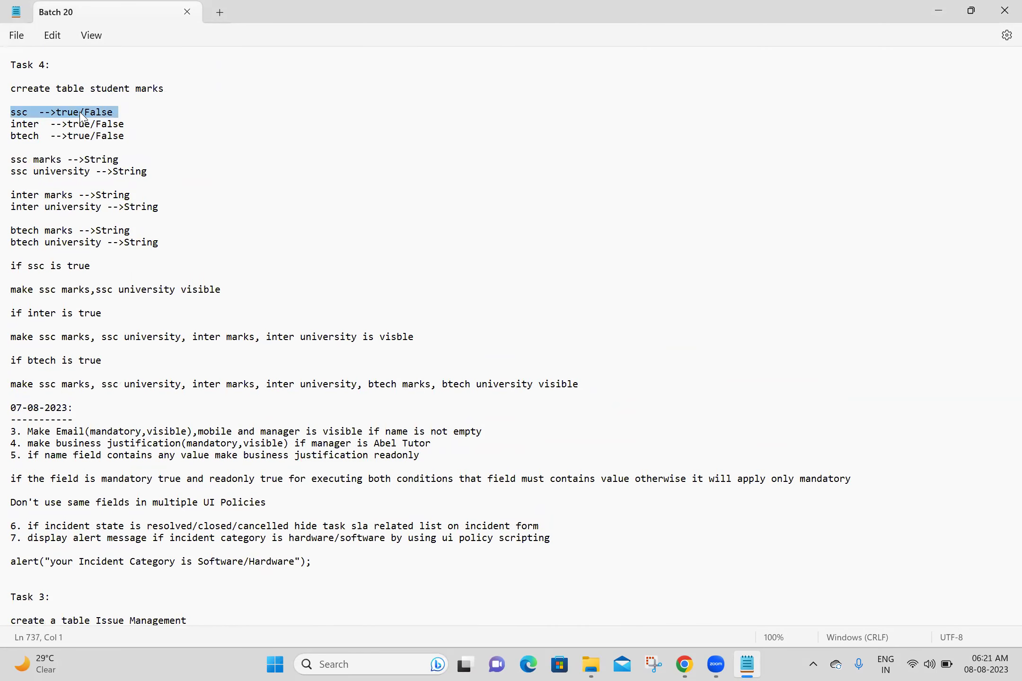
triple_click(86, 124)
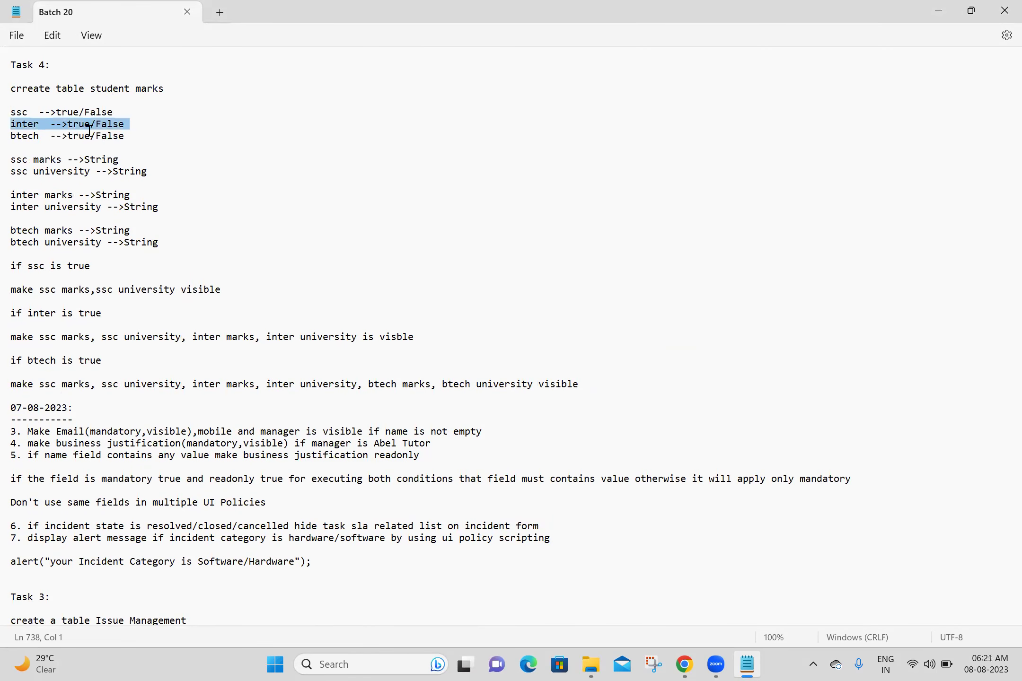
left_click_drag(96, 134, 90, 132)
triple_click(90, 134)
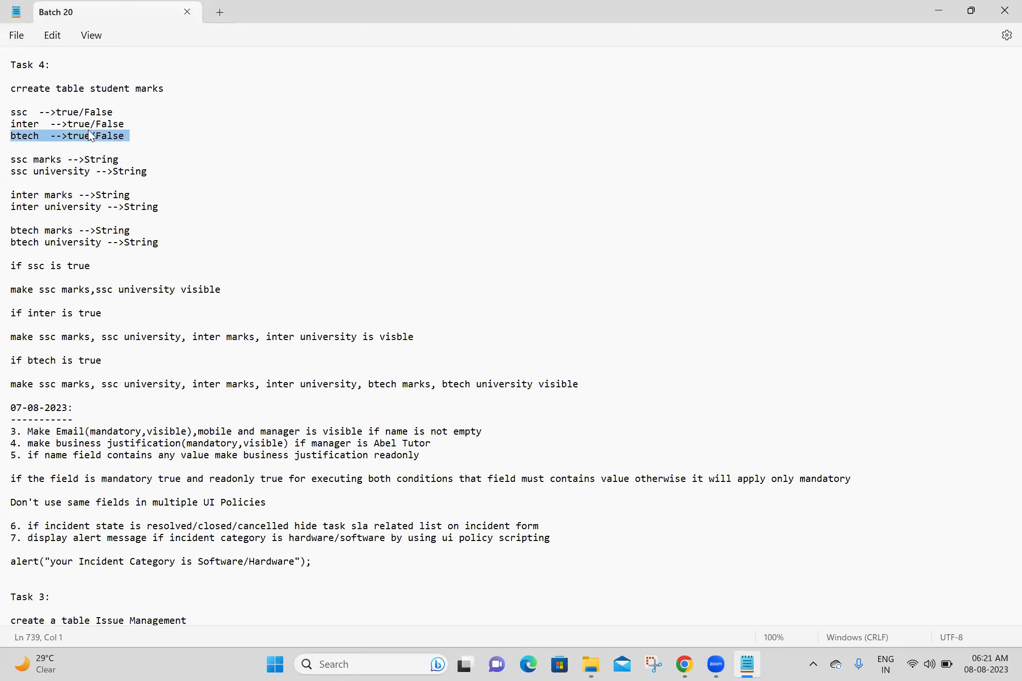
double_click(93, 161)
triple_click(91, 161)
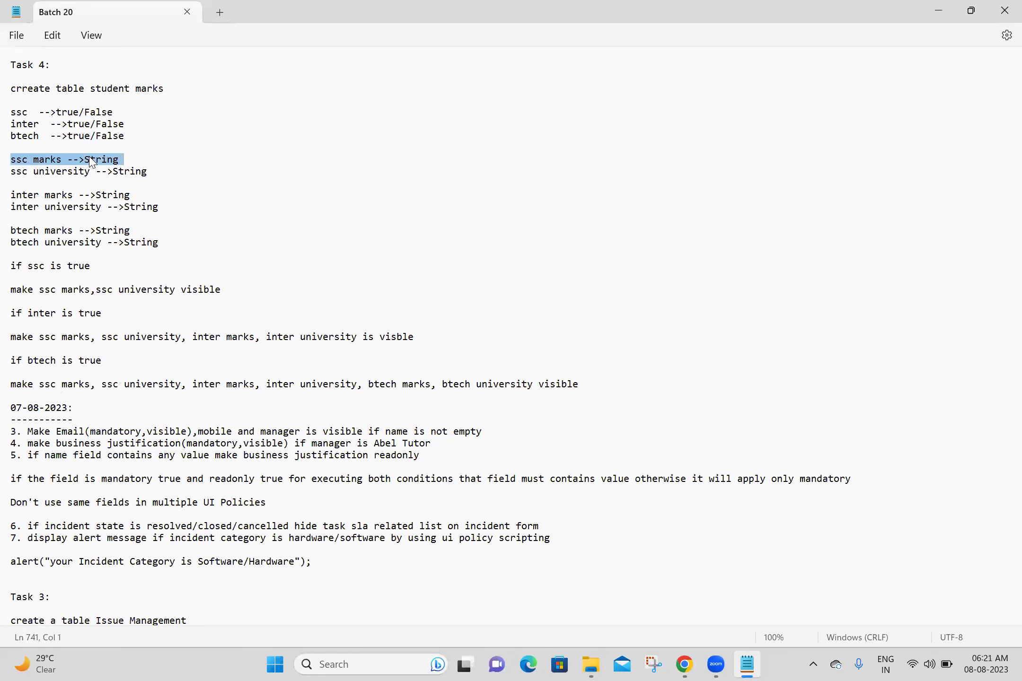
left_click(650, 662)
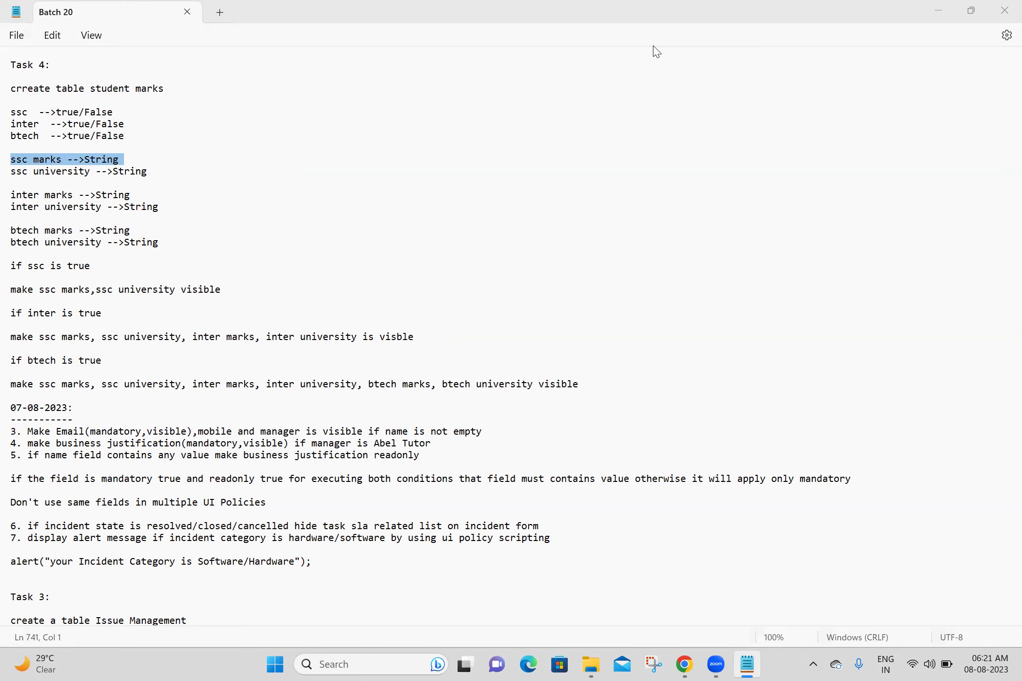
left_click(642, 375)
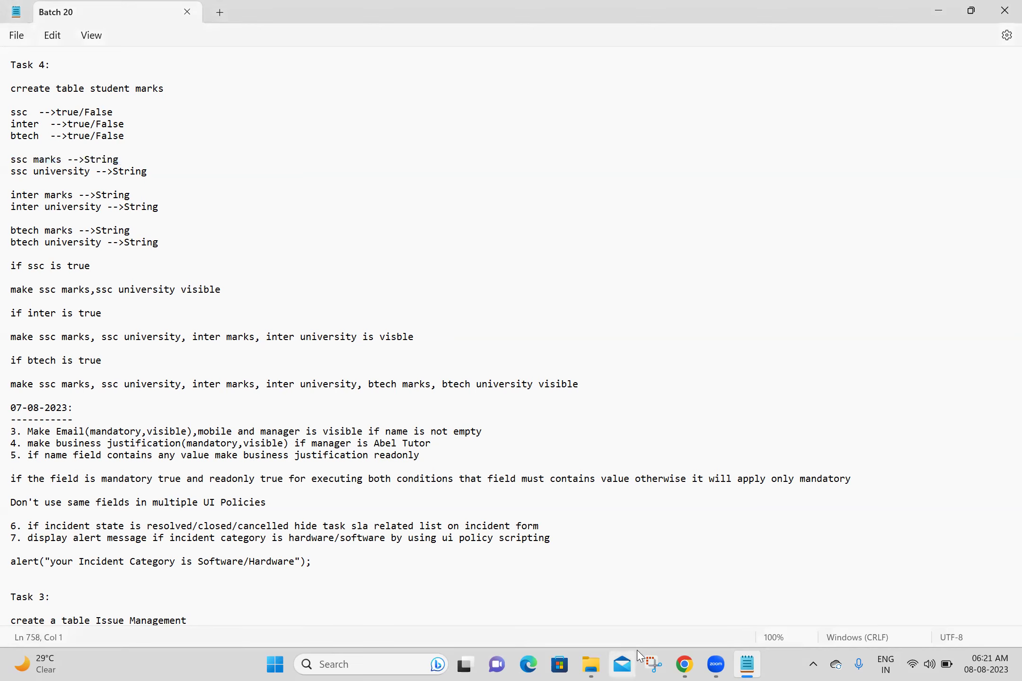
Step: Switch to Chrome, sign out of the ServiceNow Developers site, and close its tab
left_click(687, 665)
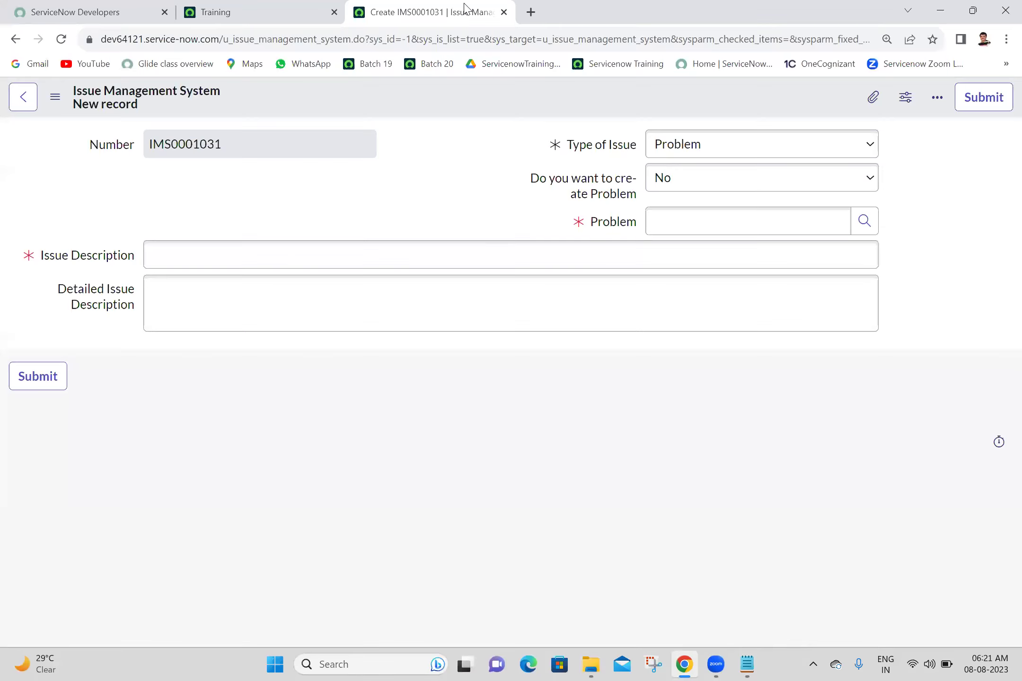
left_click(82, 7)
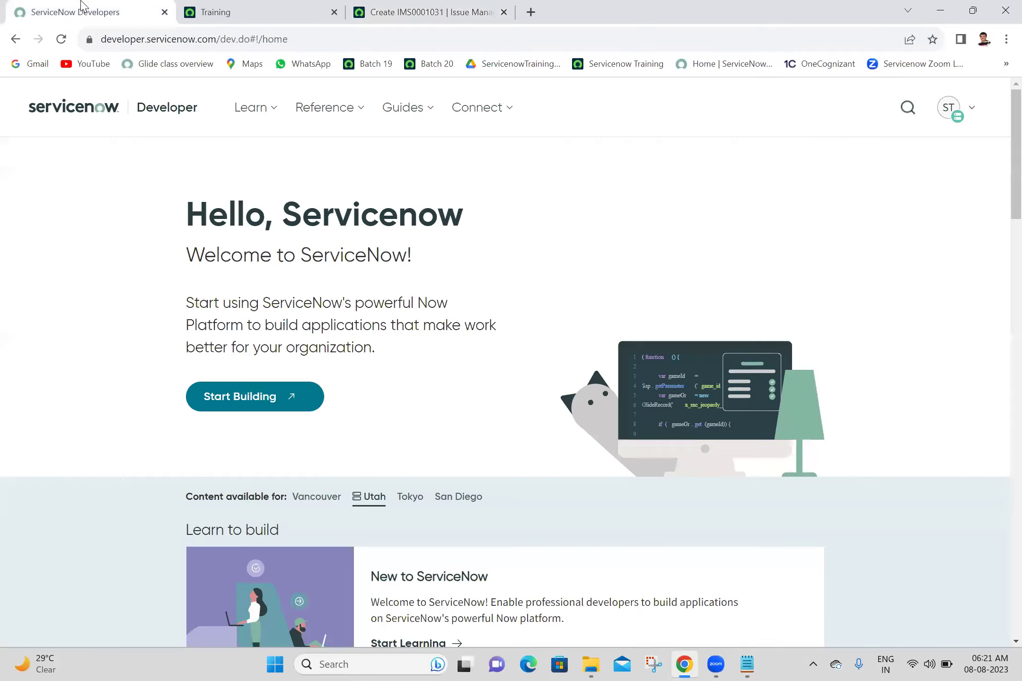
left_click(957, 121)
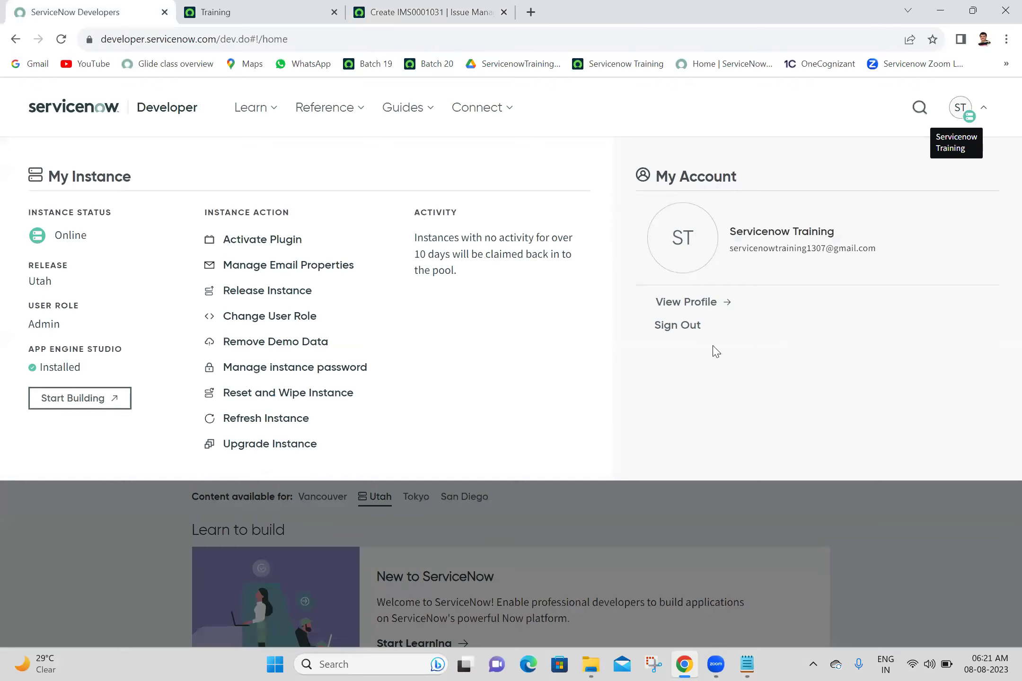
left_click(687, 328)
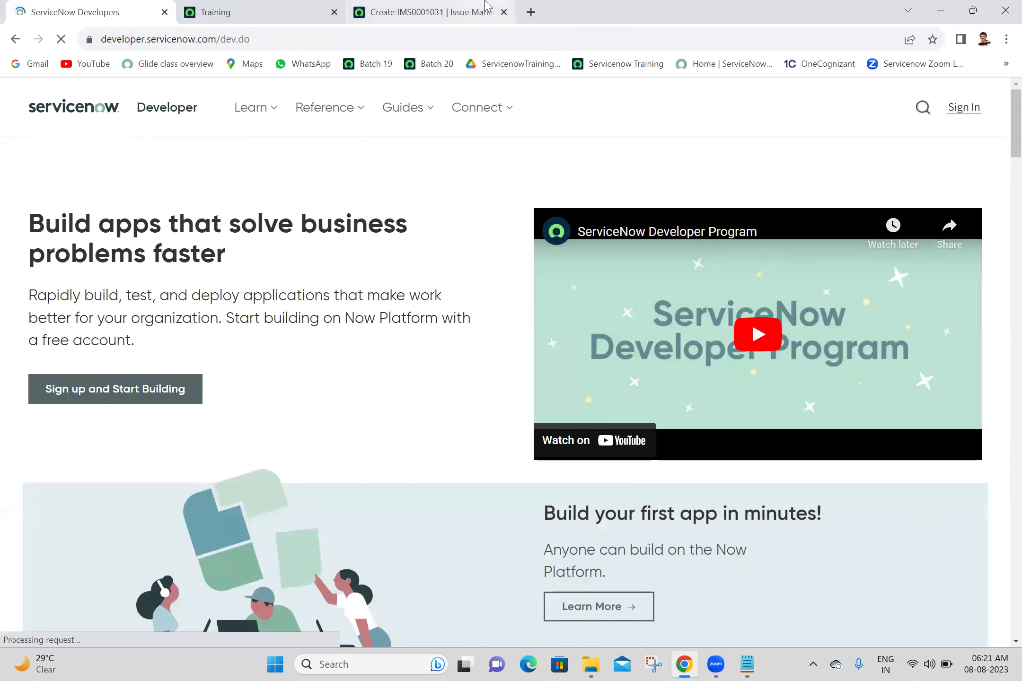
left_click(478, 12)
left_click(232, 5)
left_click(35, 8)
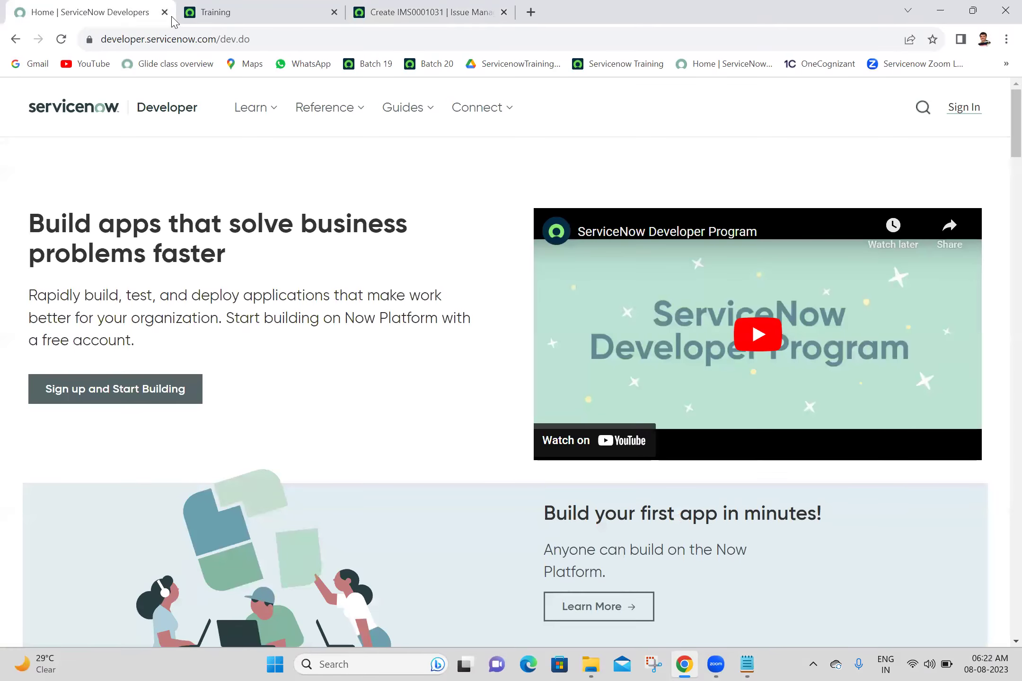
left_click(165, 11)
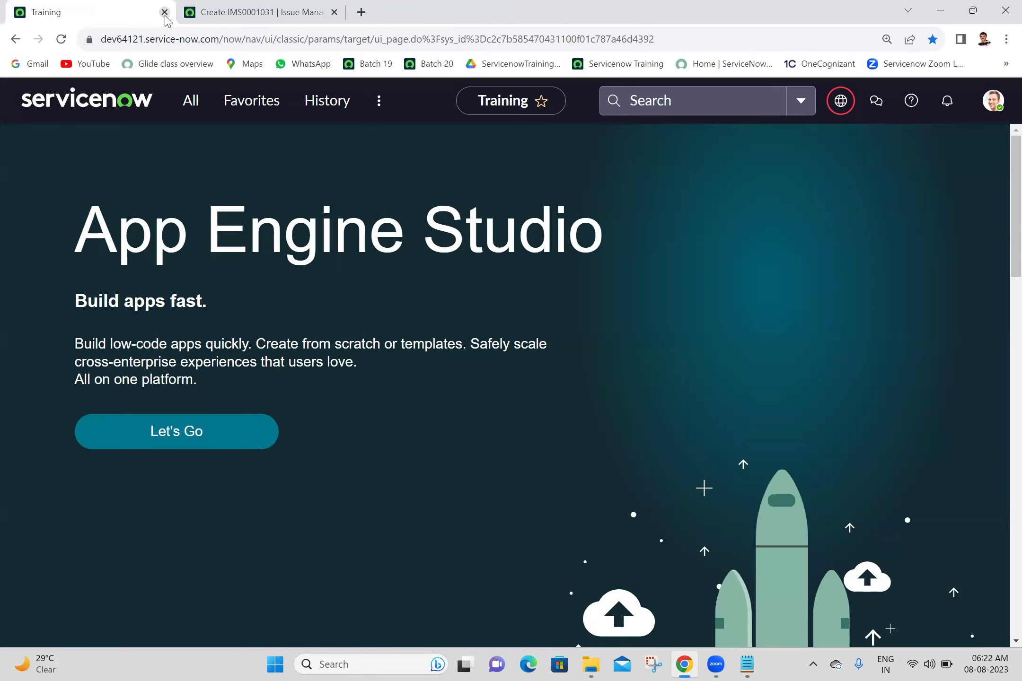
Step: Filter the navigator for tables, open the System Definition Tables list in a new tab, and close the unsaved Issue Management System record
left_click(191, 107)
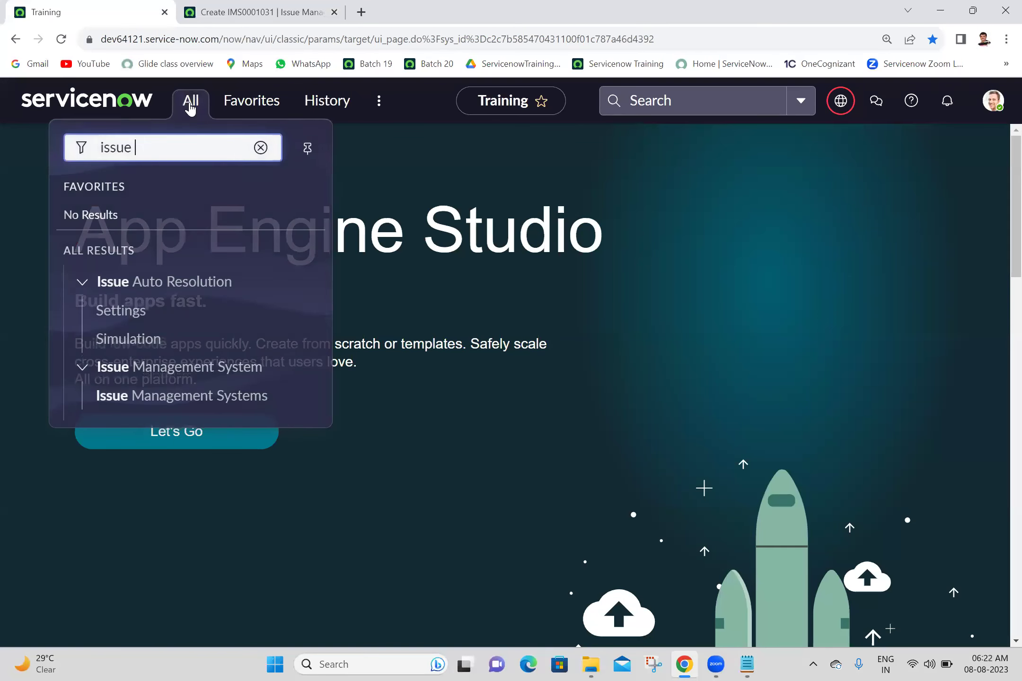
double_click(186, 149)
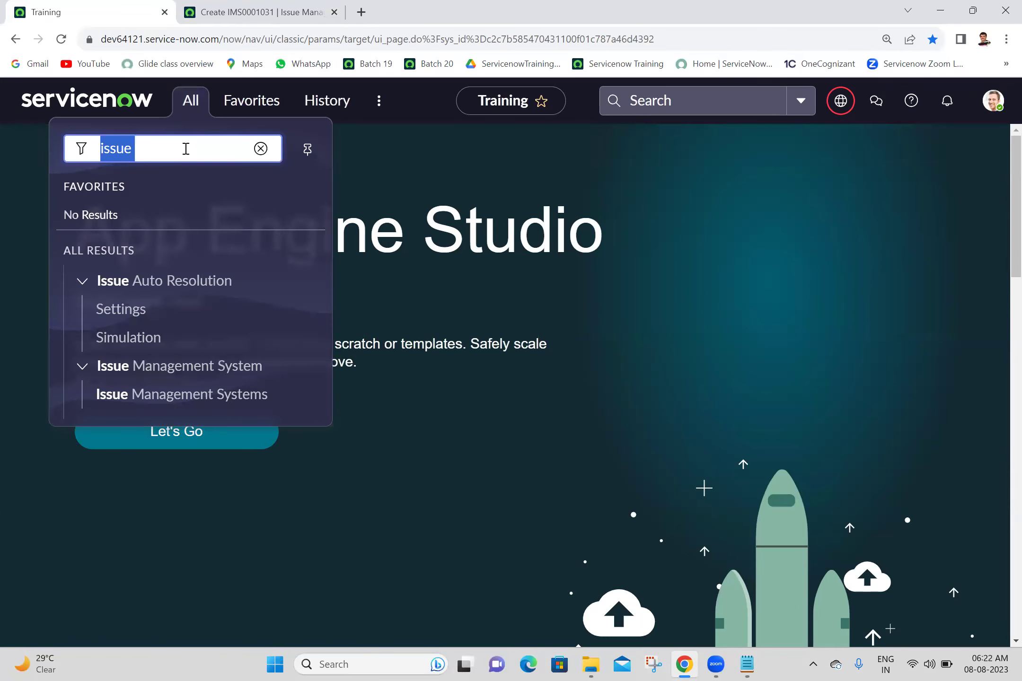
type("tables")
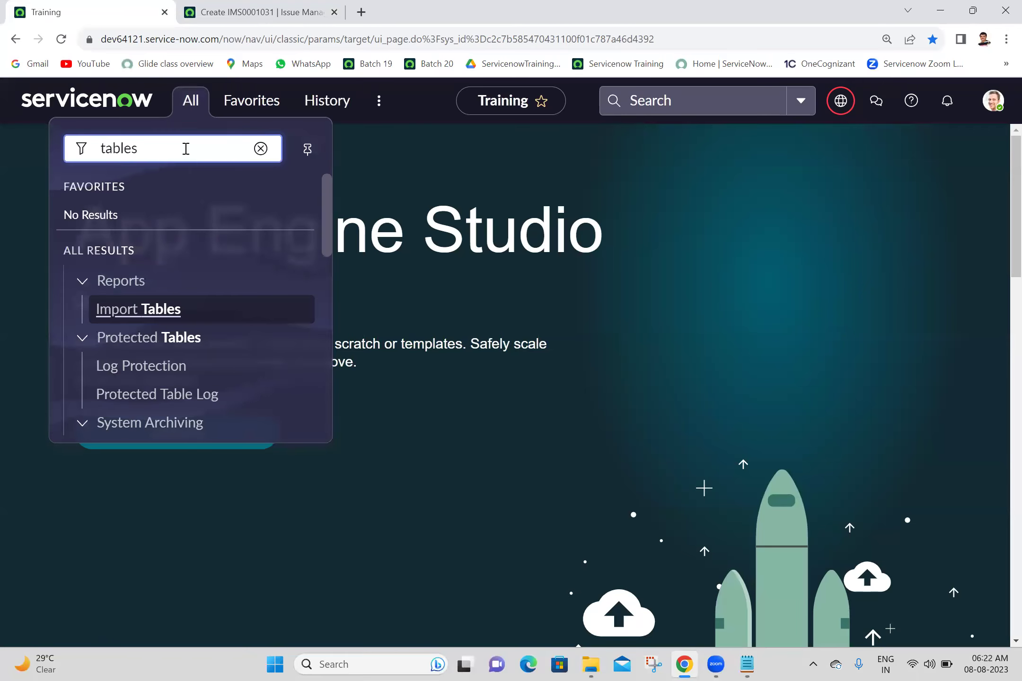
left_click_drag(324, 228, 326, 325)
middle_click(134, 350)
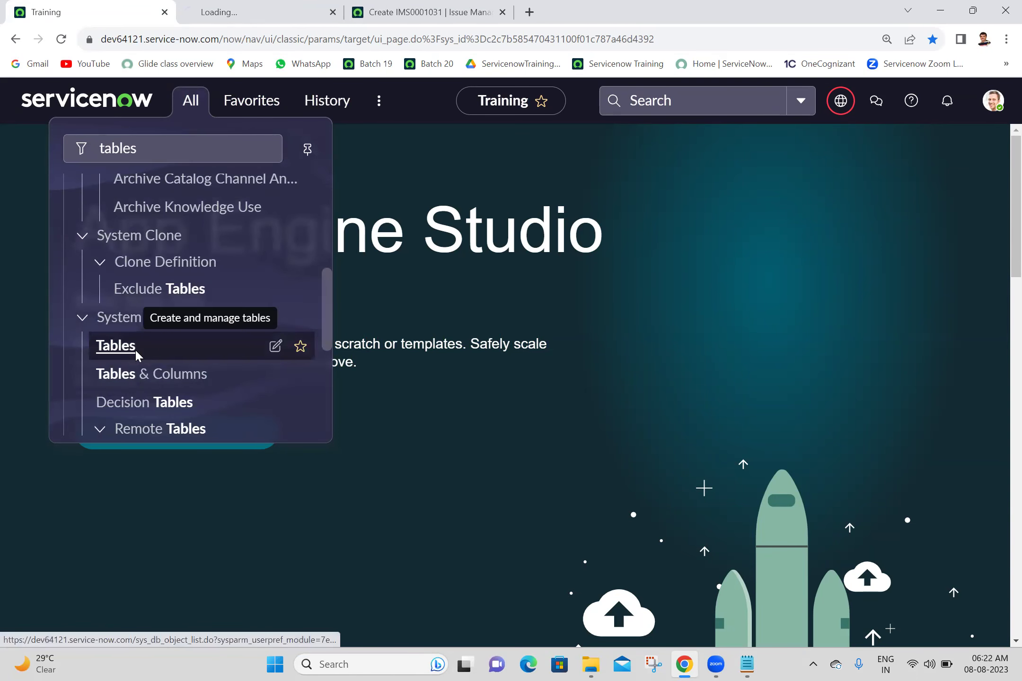
left_click(371, 7)
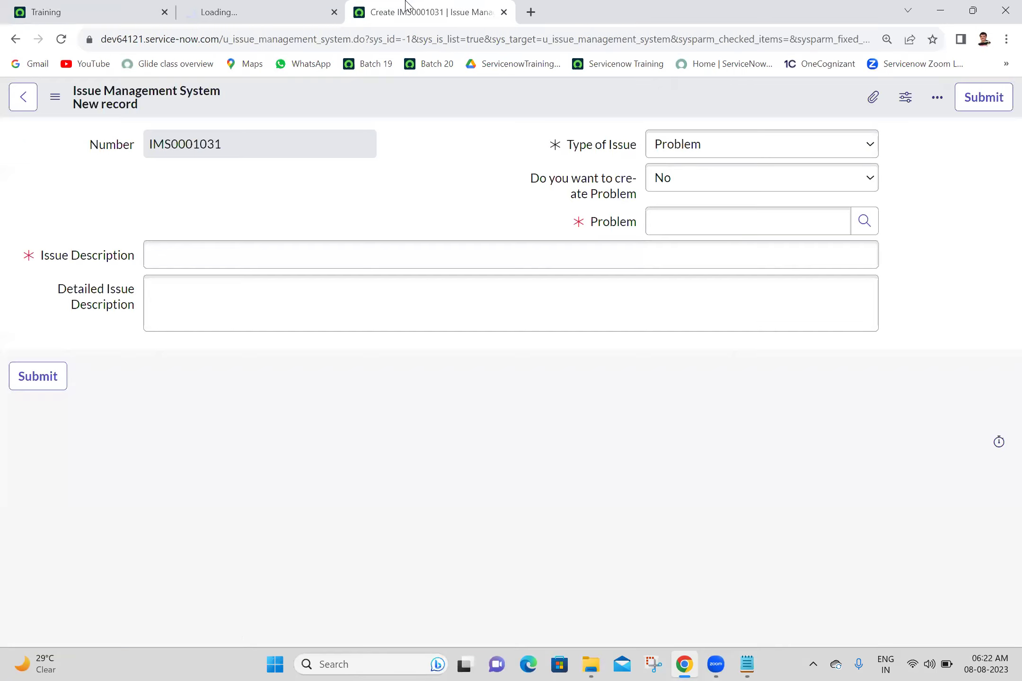
left_click(503, 12)
left_click(597, 147)
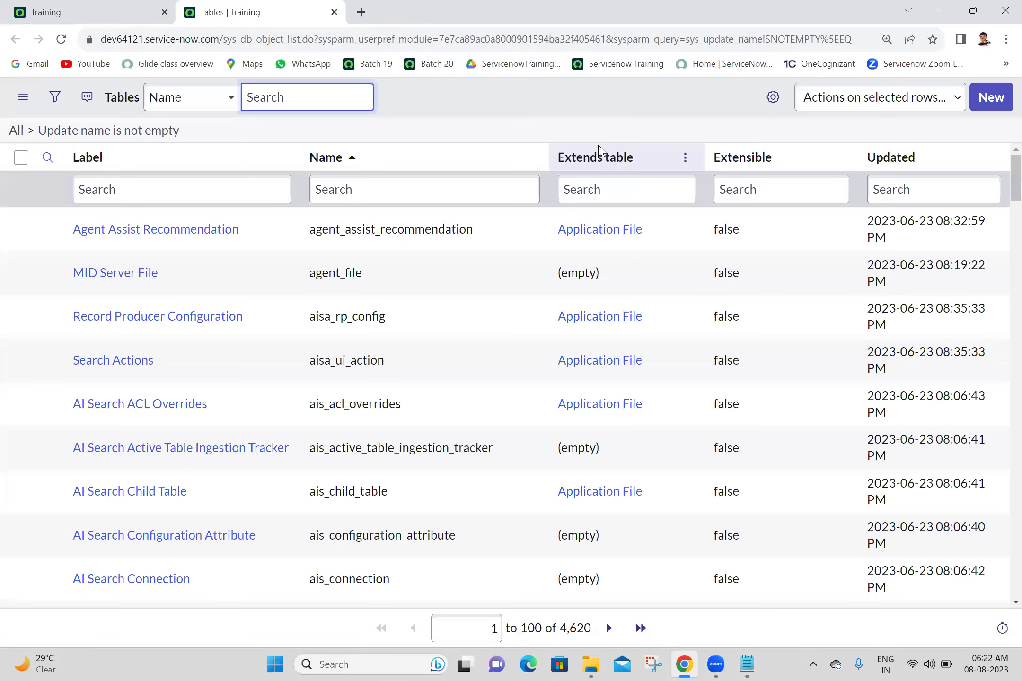
Step: Create a new table labelled Student Marks and save it
left_click(998, 103)
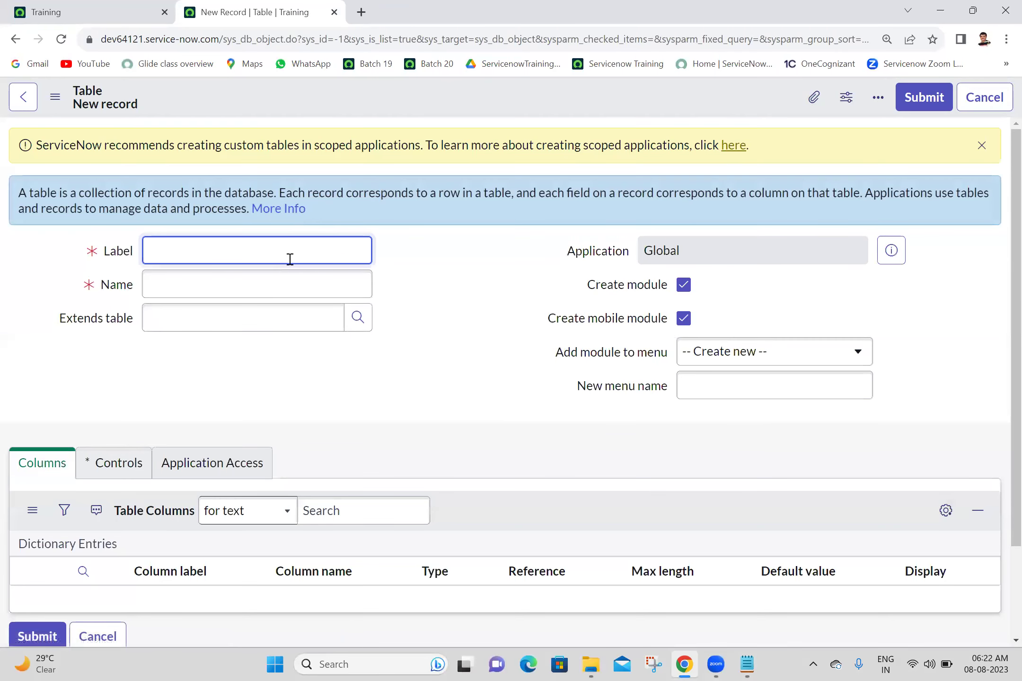
type("Student Marks")
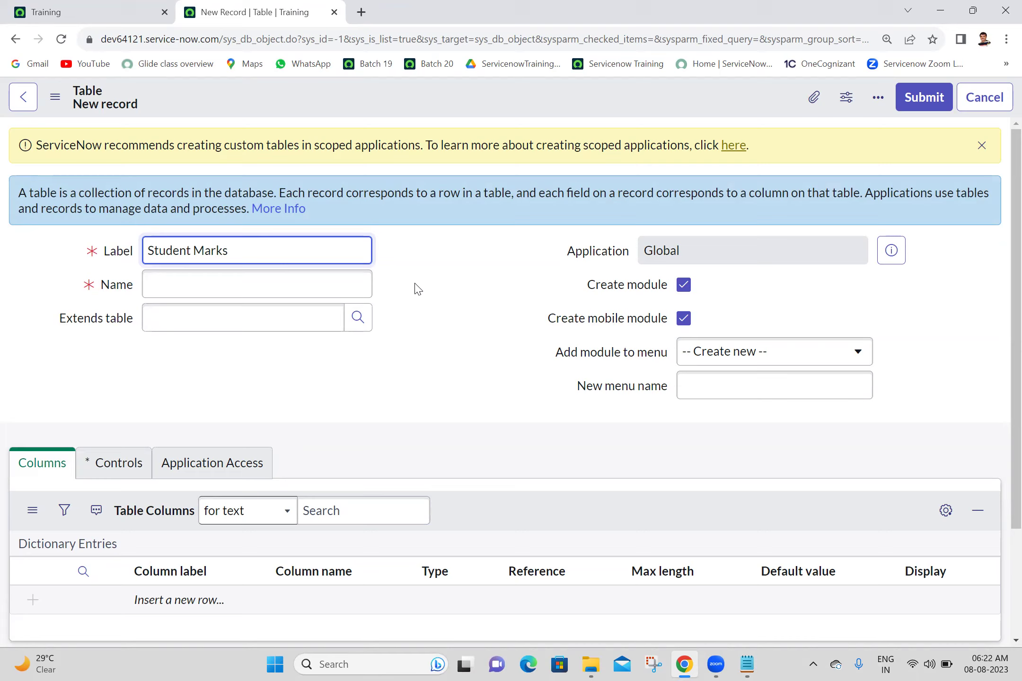
left_click(314, 228)
triple_click(288, 246)
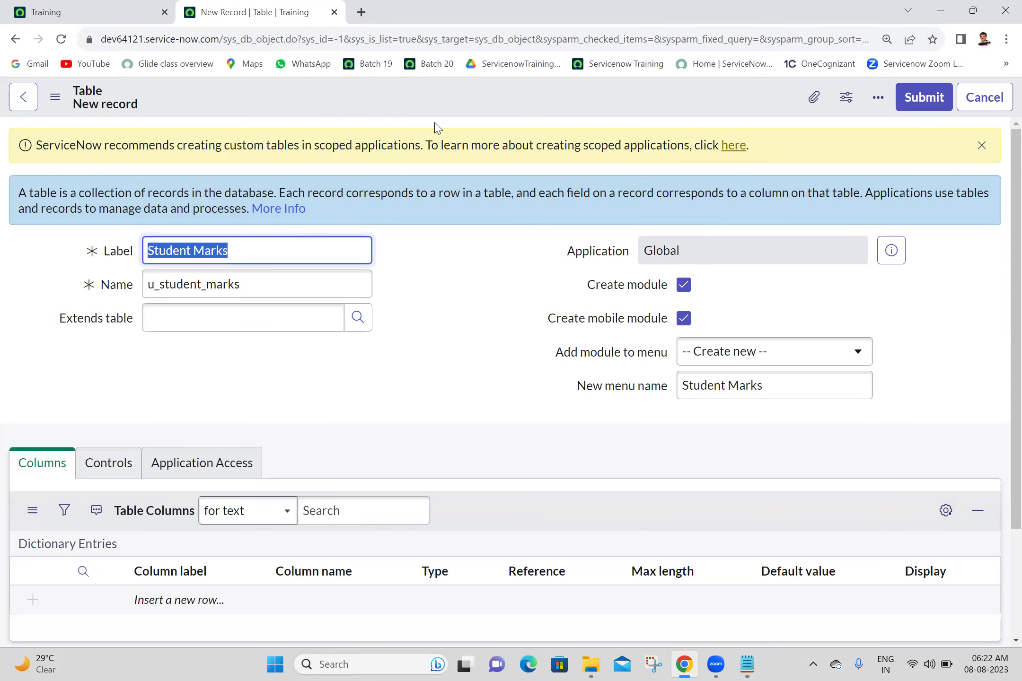
right_click(432, 109)
left_click(448, 119)
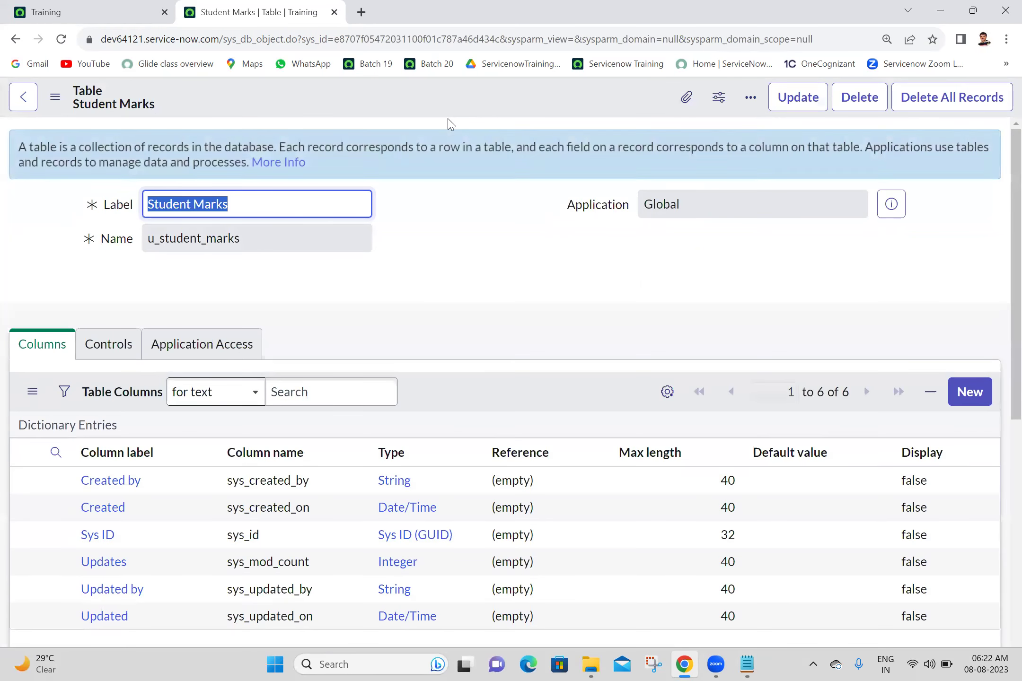
Step: Copy the table name u_student_marks and open its blank form by entering u_student_marks.FORM in the navigator filter
double_click(284, 245)
key("ctrl+c")
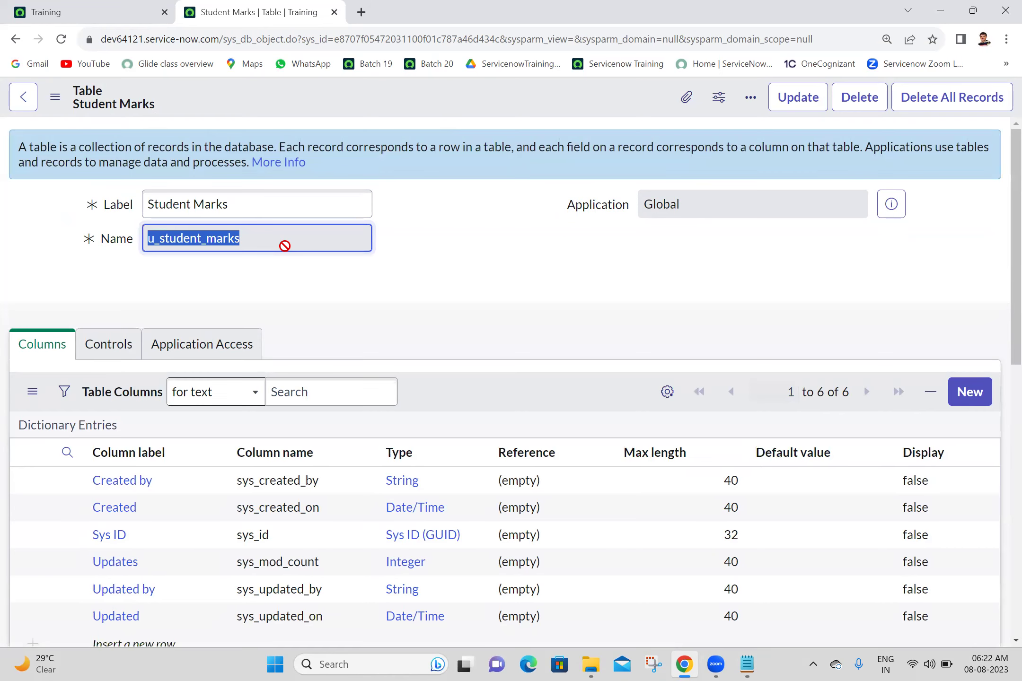
left_click(89, 16)
left_click(184, 100)
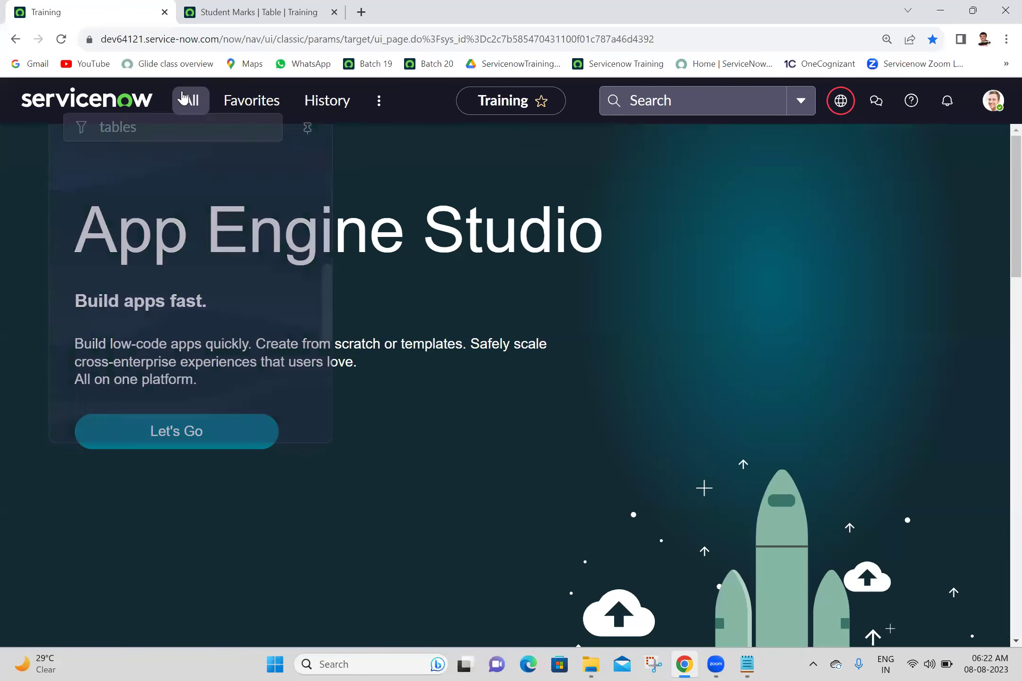
key("ctrl+v")
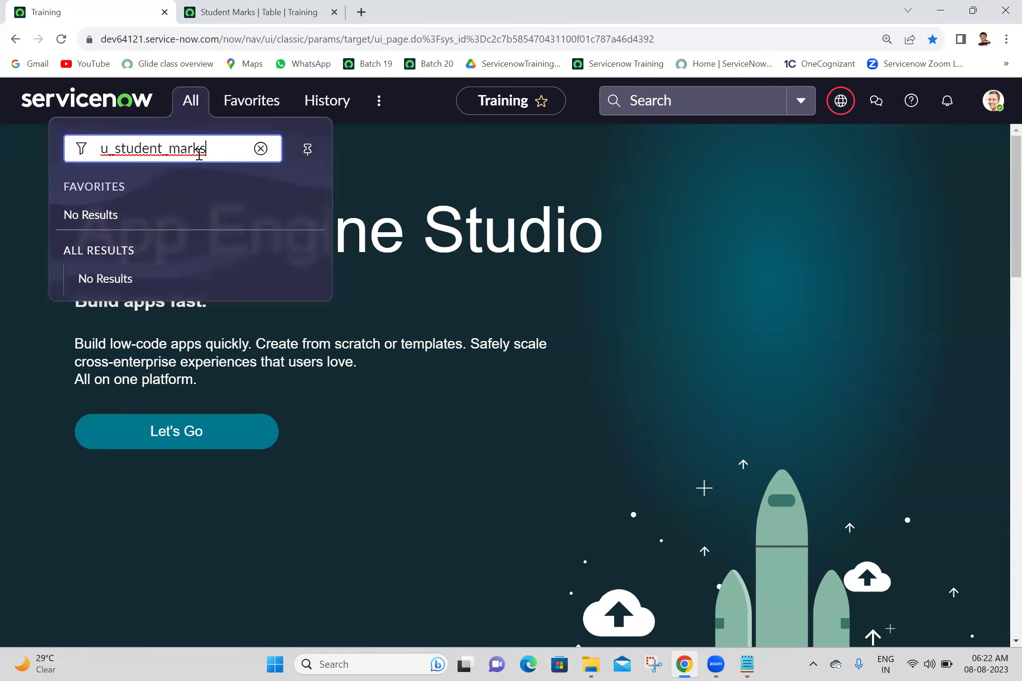
type(".FORM")
key("Return")
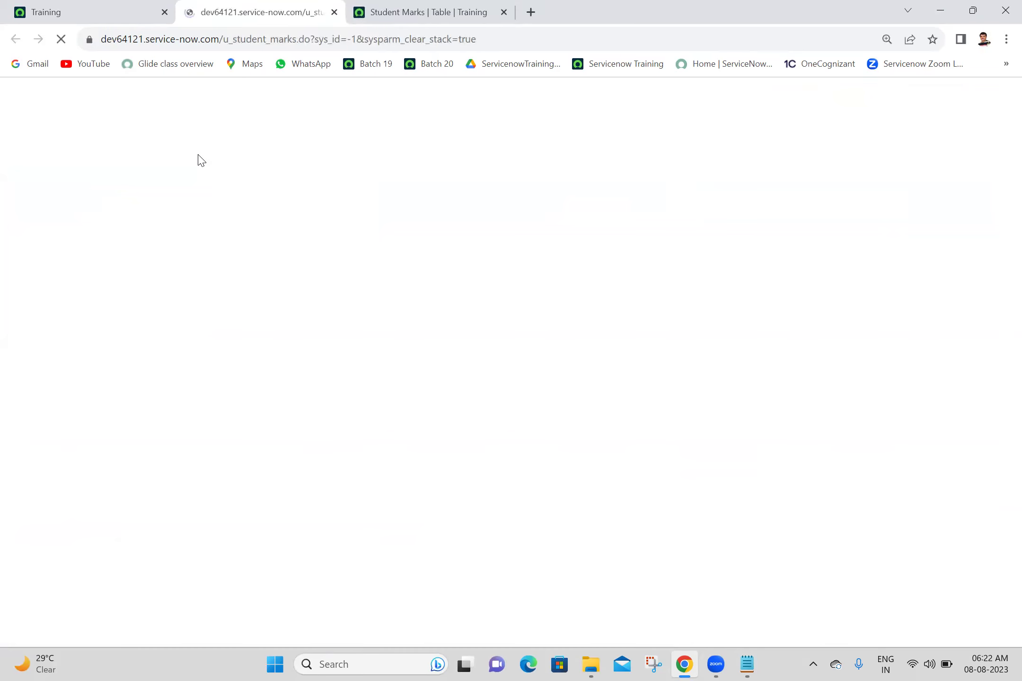
Step: Open the form layout configuration for the Student Marks form
right_click(397, 106)
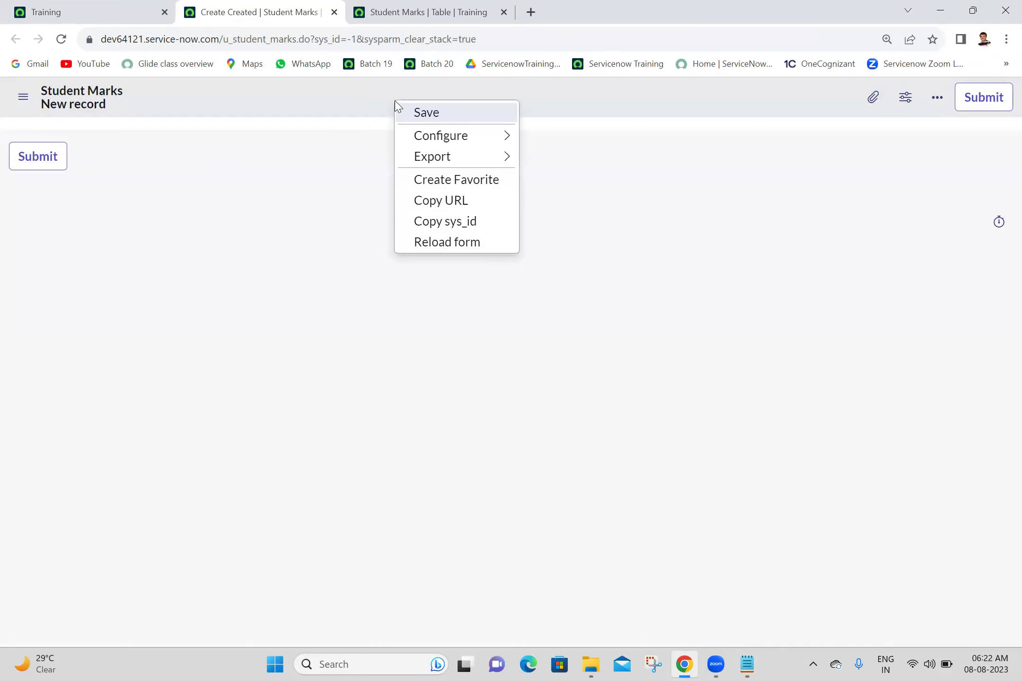
mouse_move(438, 138)
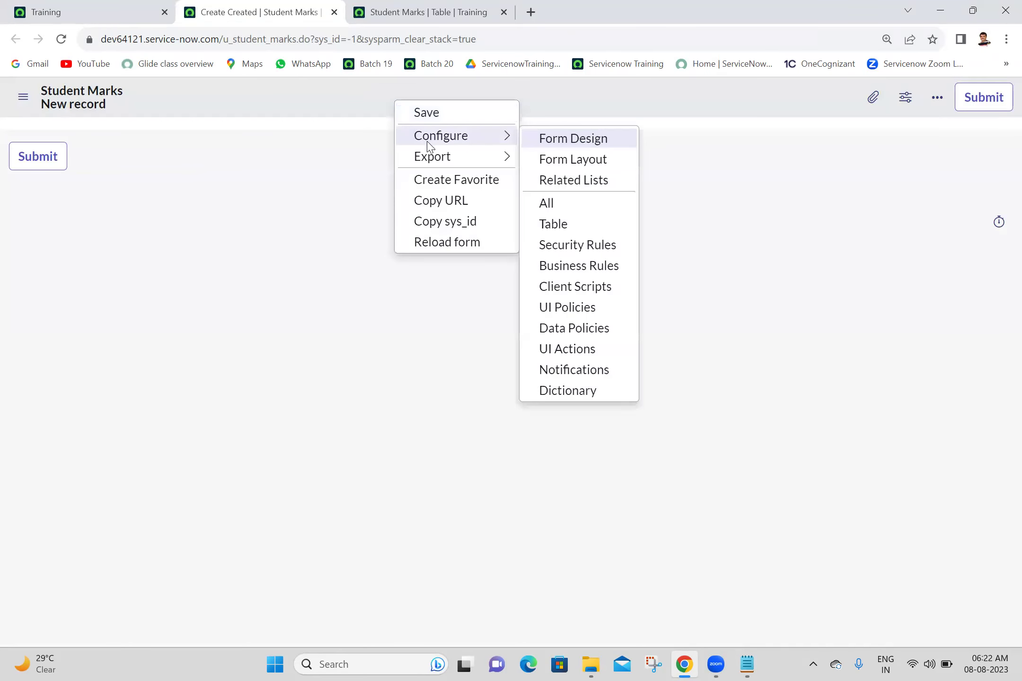
left_click(593, 169)
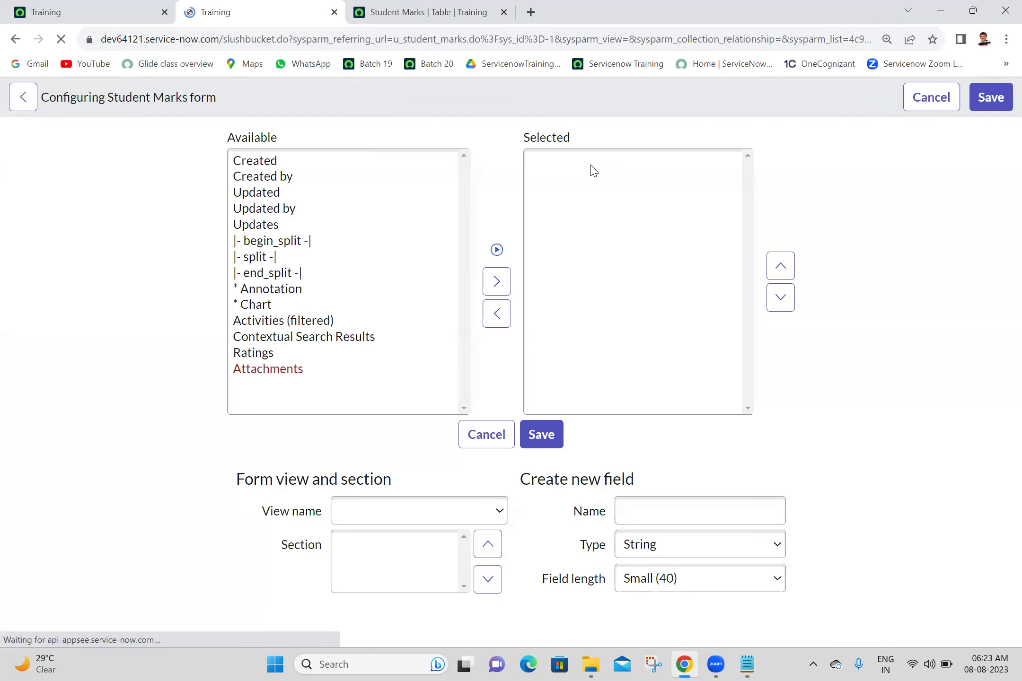
Step: Add a new True/False field named ssc to the Student Marks form
left_click_drag(1003, 487, 1003, 544)
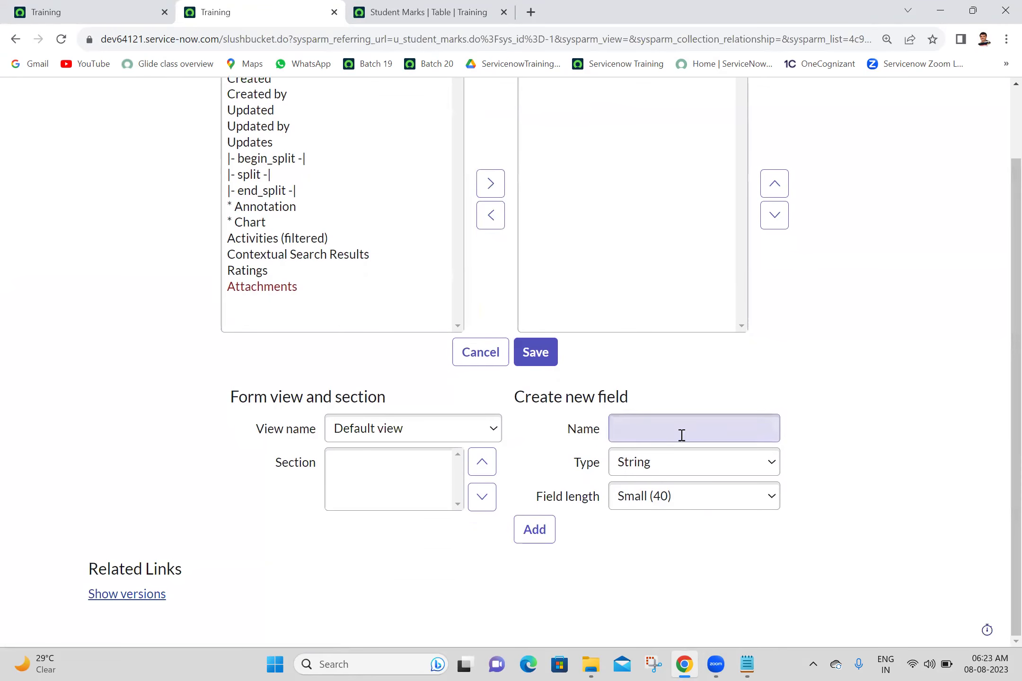
left_click(665, 464)
key("t")
key("t")
key("t")
key("t")
key("t")
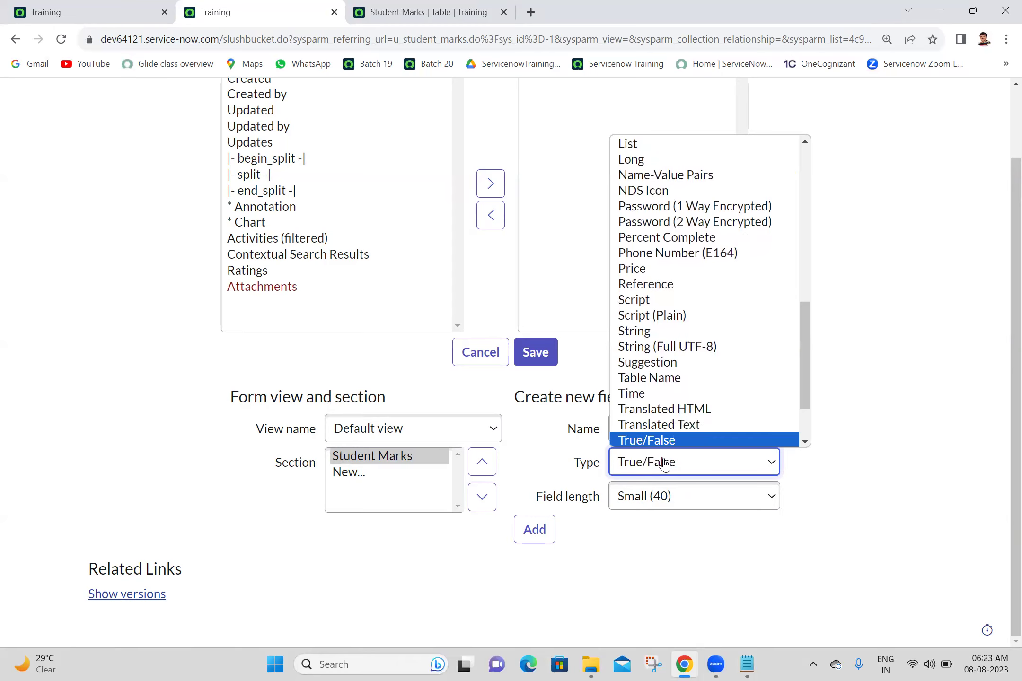
key("Return")
left_click(665, 458)
type("ssc")
left_click(520, 520)
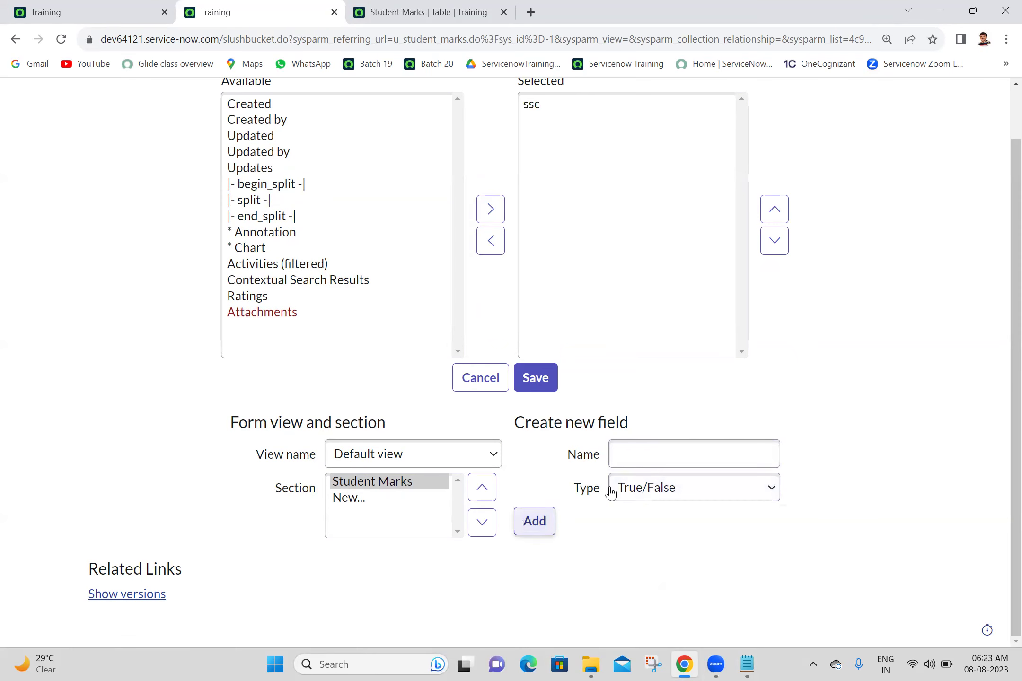
Step: Add two more True/False fields named inter and btech
left_click(667, 452)
type("inter")
left_click(536, 522)
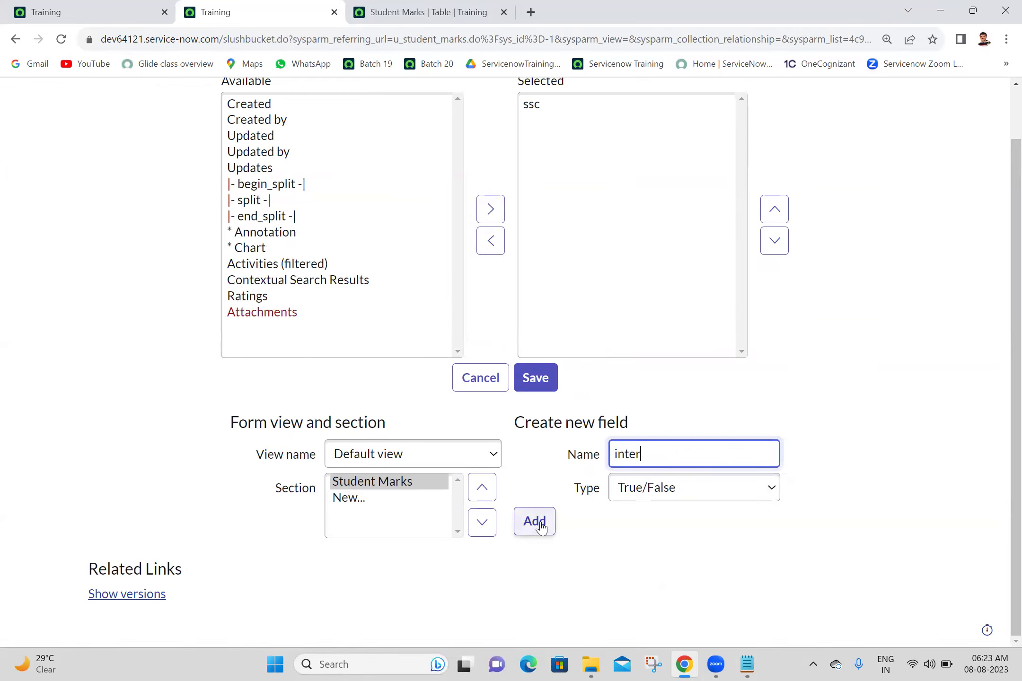
left_click(689, 457)
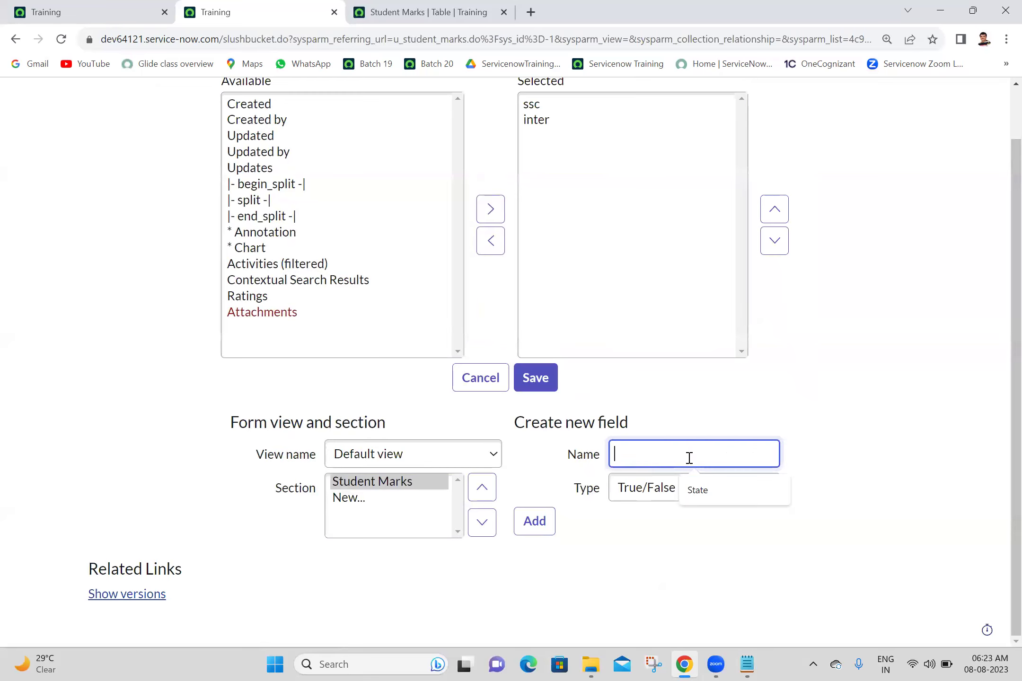
type("btech")
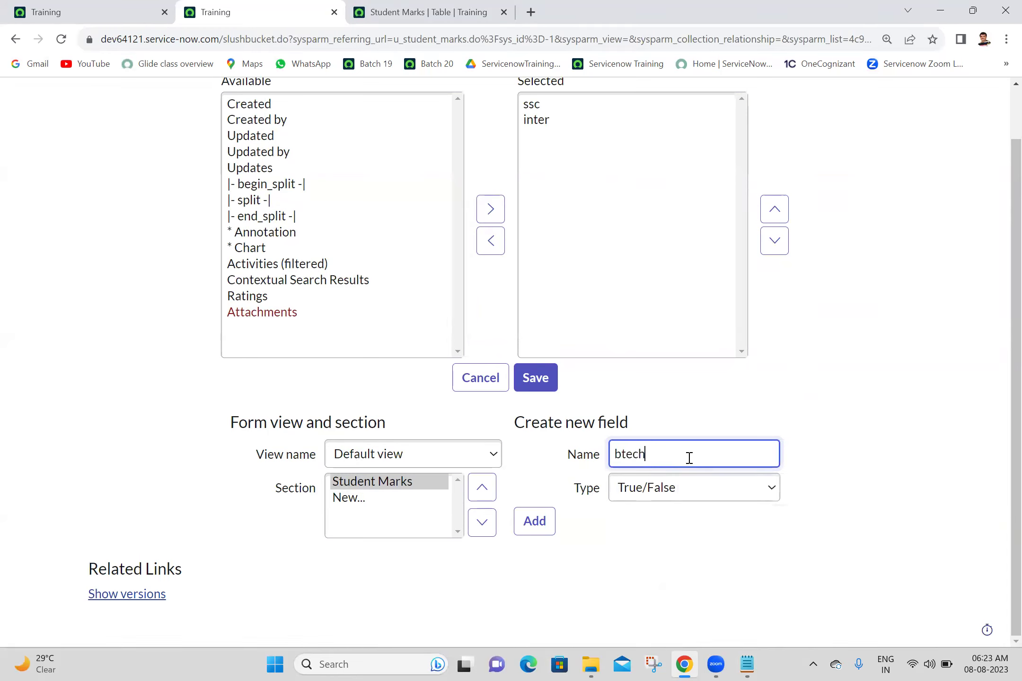
left_click(534, 522)
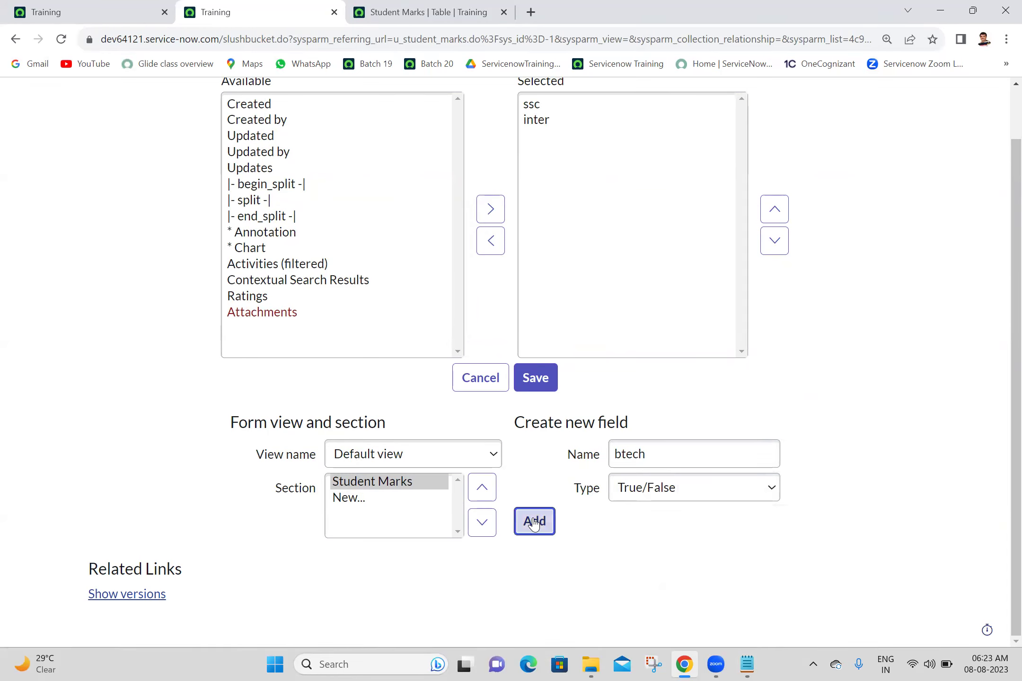
Step: Switch the new field type to String and add the fields ssc marks and ssc university with Small (40) length
left_click(679, 500)
key("s")
key("Down")
key("Down")
key("Down")
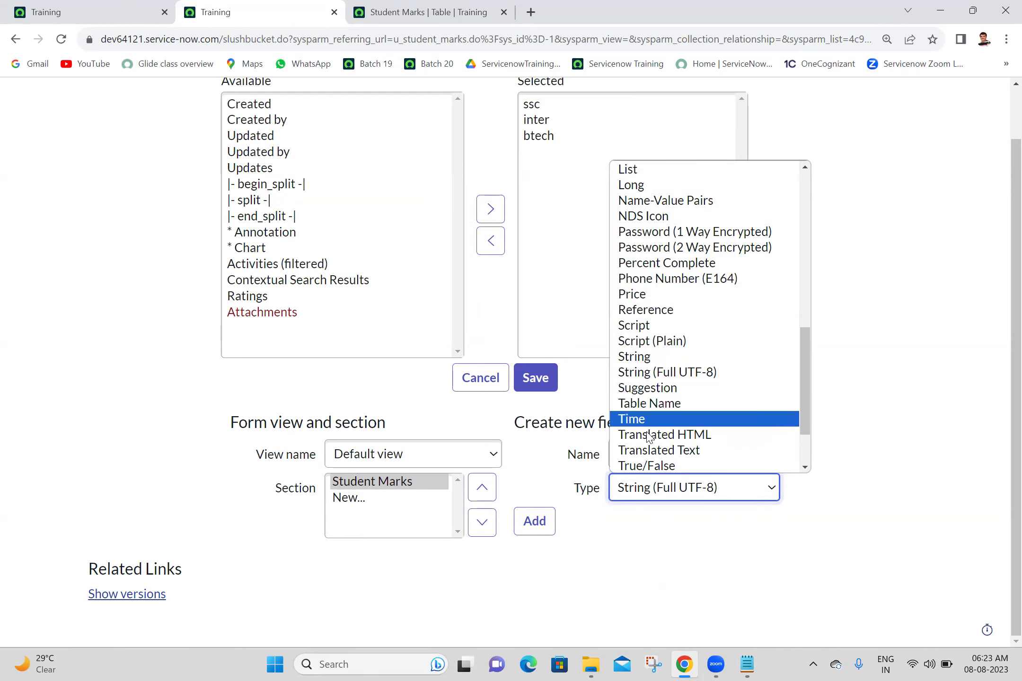
left_click(657, 359)
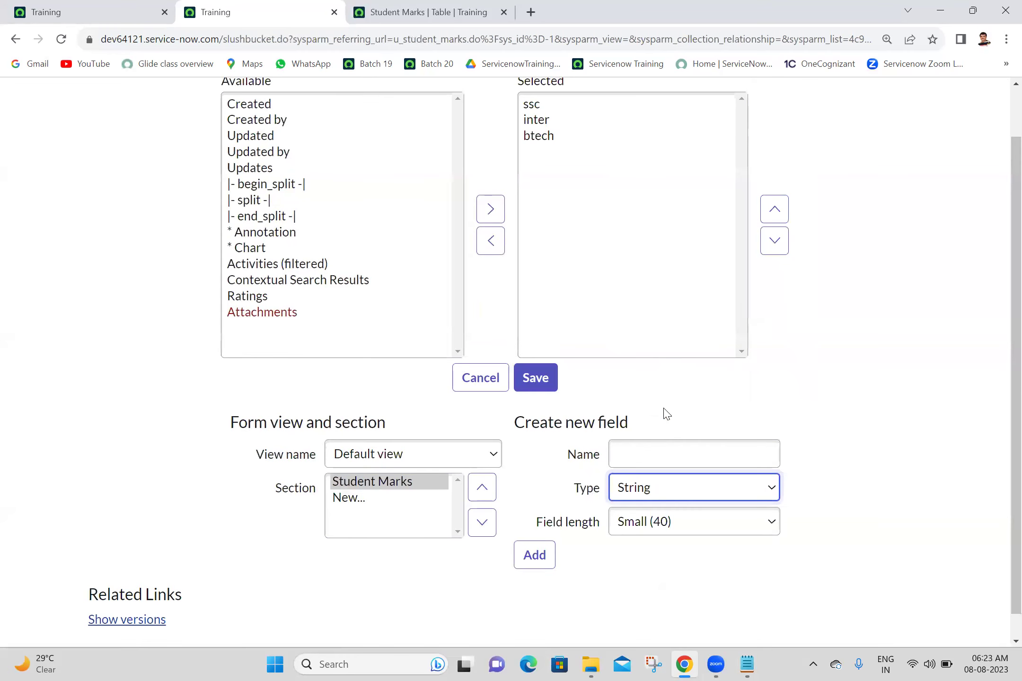
left_click(704, 440)
type("ss")
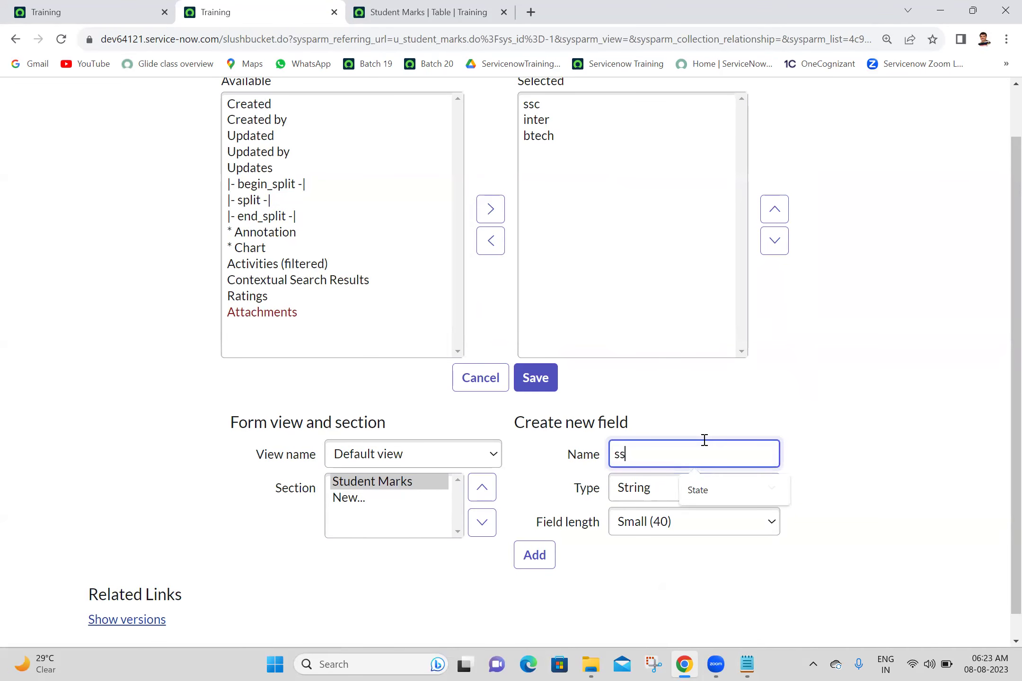
type("c marks")
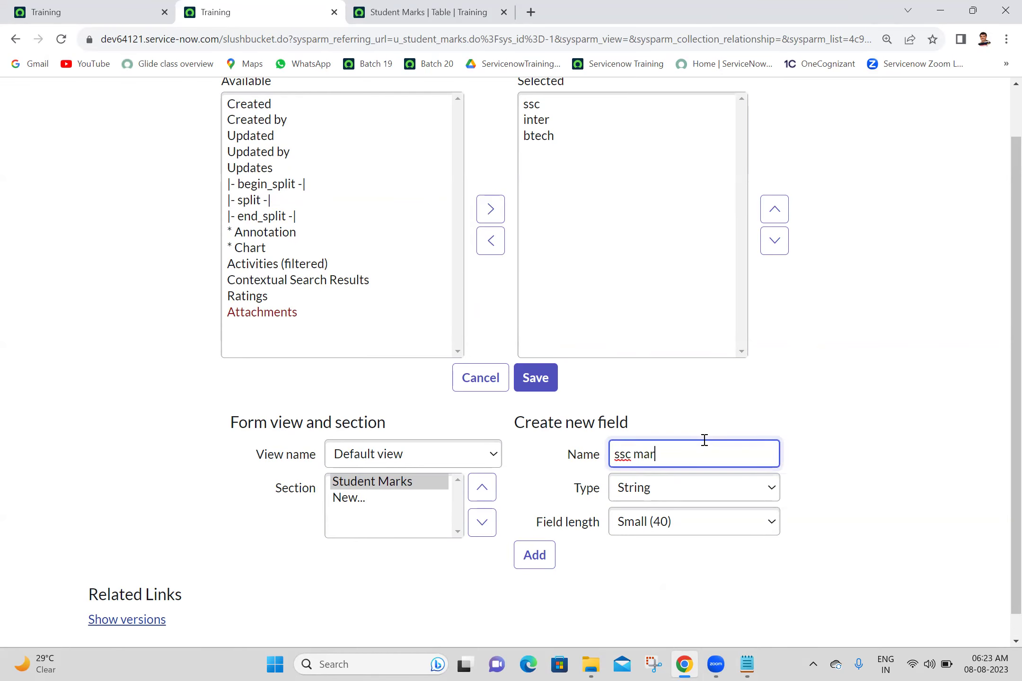
left_click(534, 564)
left_click(656, 444)
type("ssc university")
left_click(532, 559)
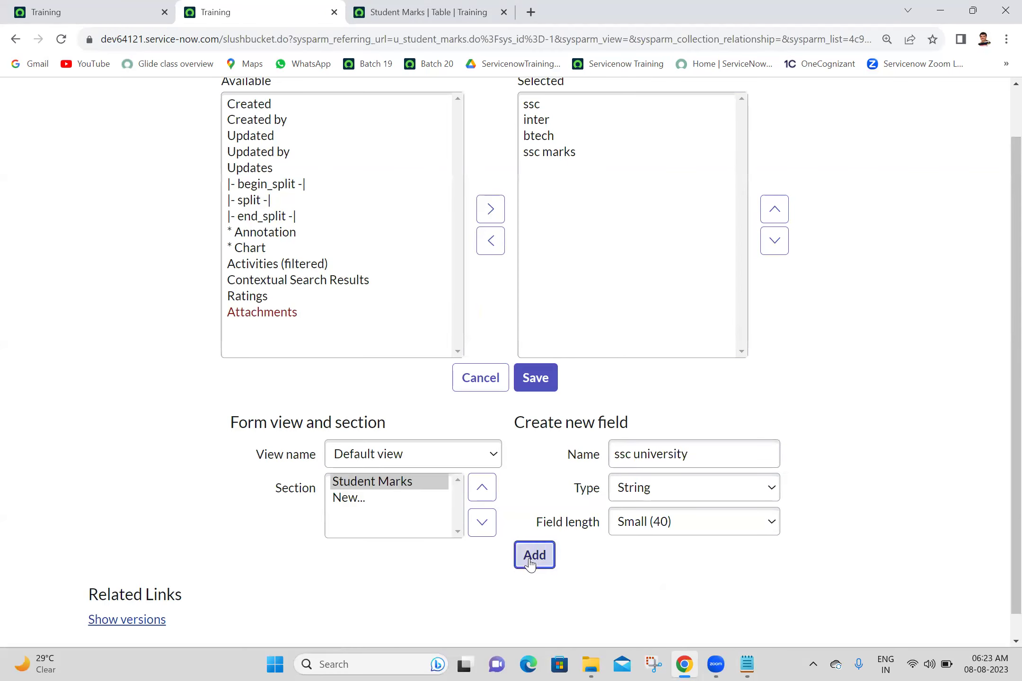
Step: Add the String fields inter marks and inter university with Small (40) length
left_click(653, 447)
type("inter marks")
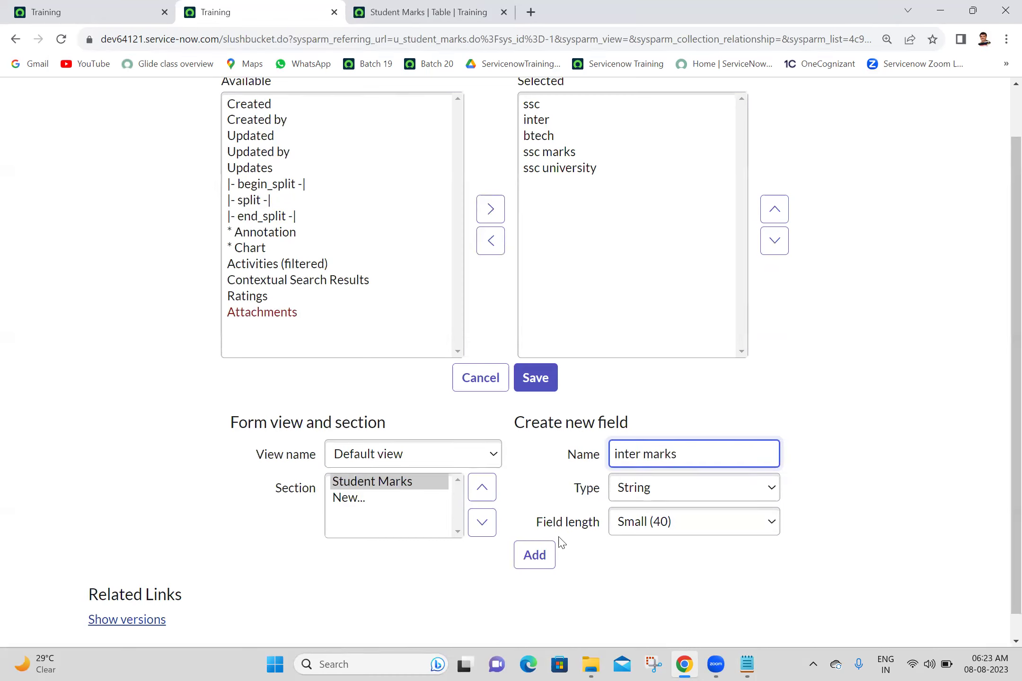
left_click(533, 556)
left_click(661, 455)
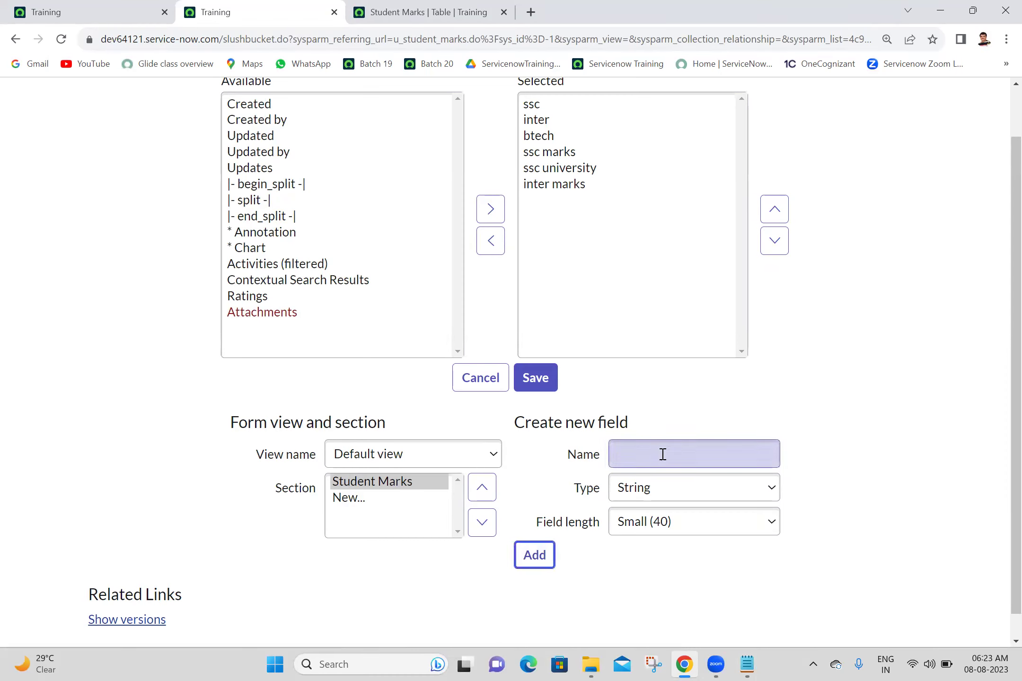
type("inter ")
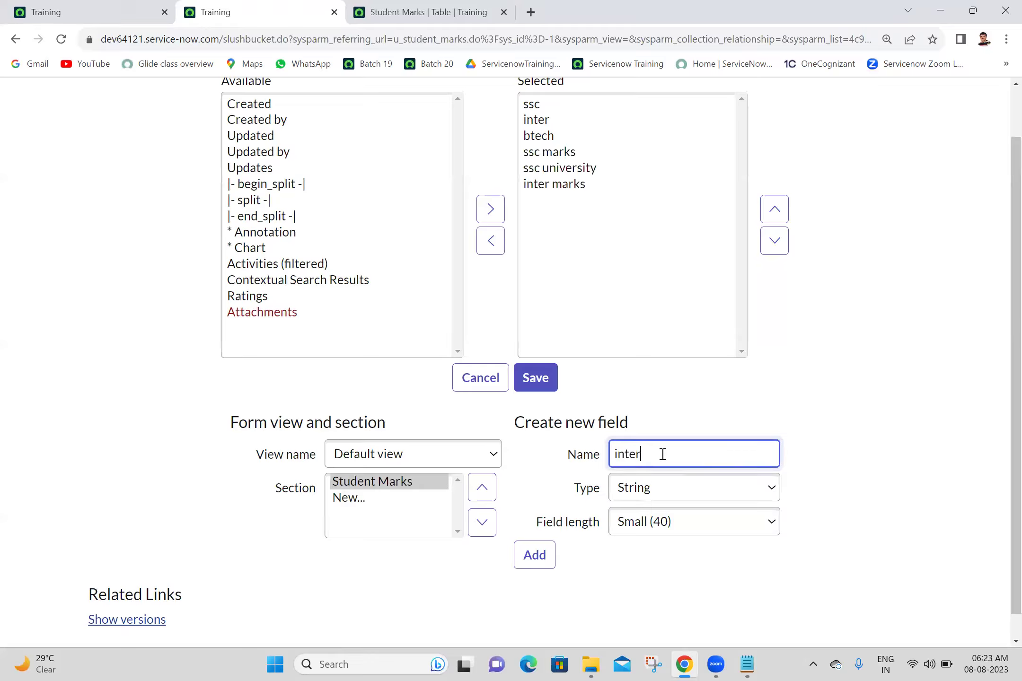
type("un")
type("ersity")
left_click(539, 558)
Step: Add the String fields btech marks and btech university with Small (40) length
left_click(644, 454)
type("btech marks")
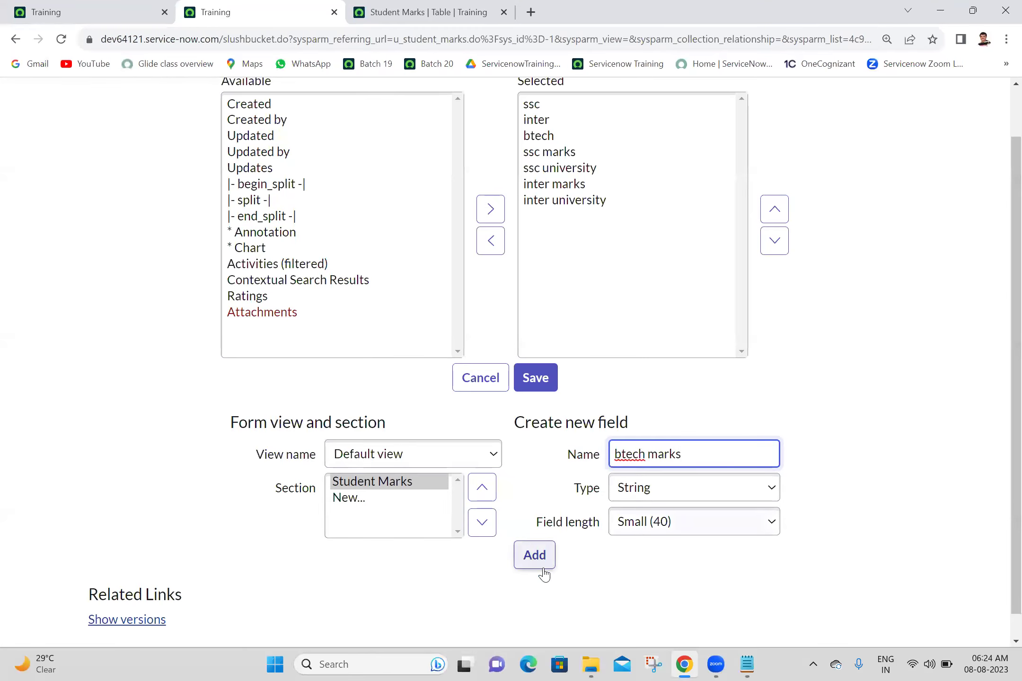
left_click(537, 556)
left_click(643, 454)
type("btech university")
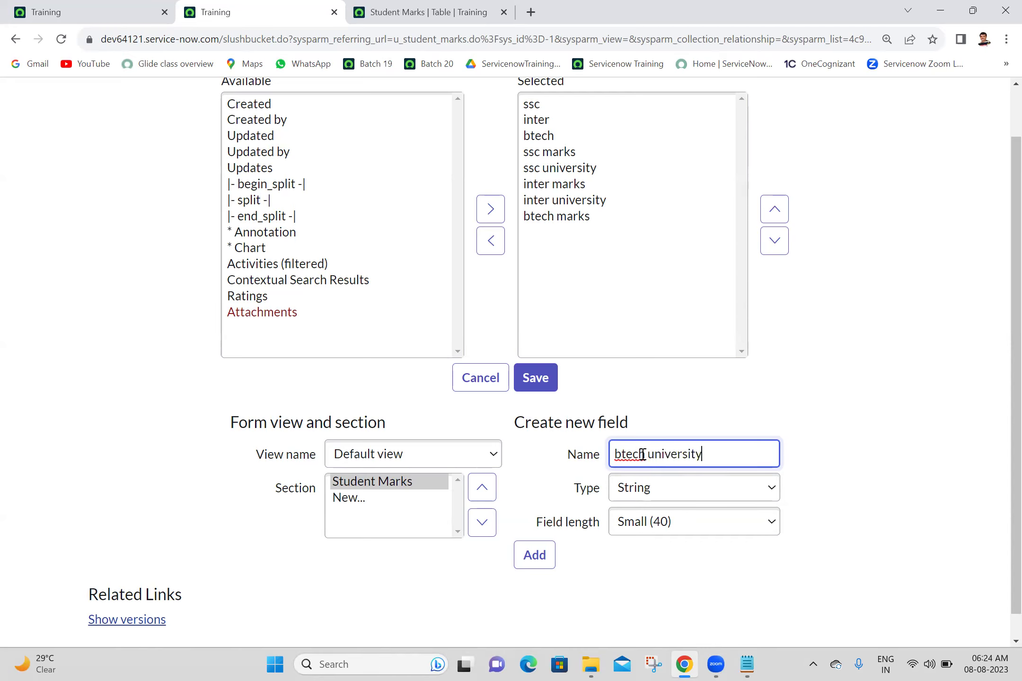
left_click(533, 561)
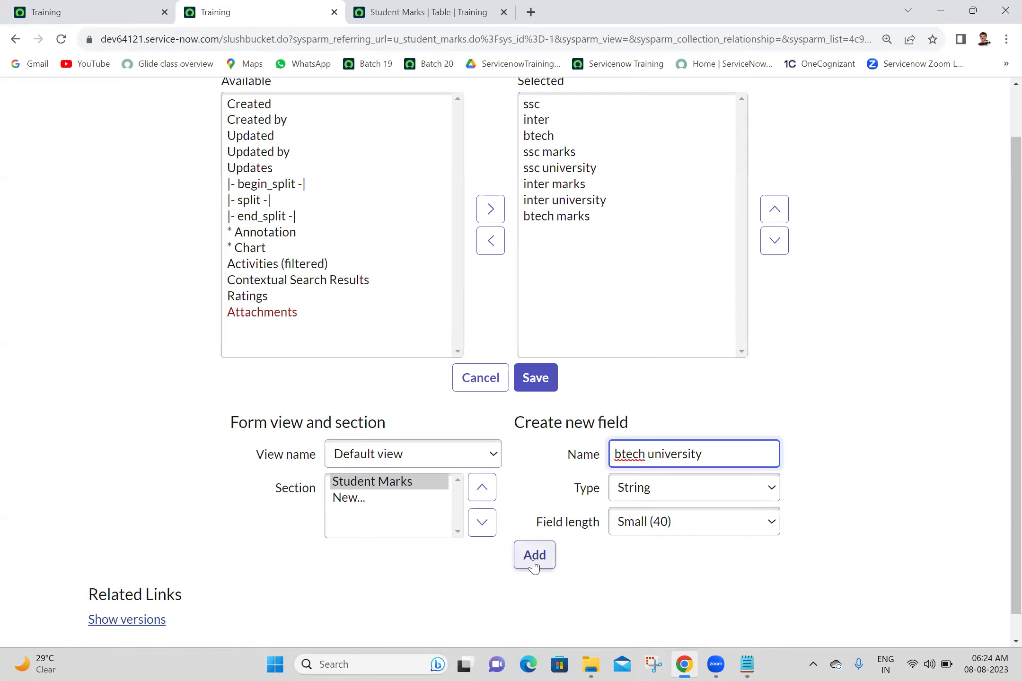
Step: Add the begin_split, split and end_split elements to the selected fields of the Student Marks form layout
left_click(264, 185)
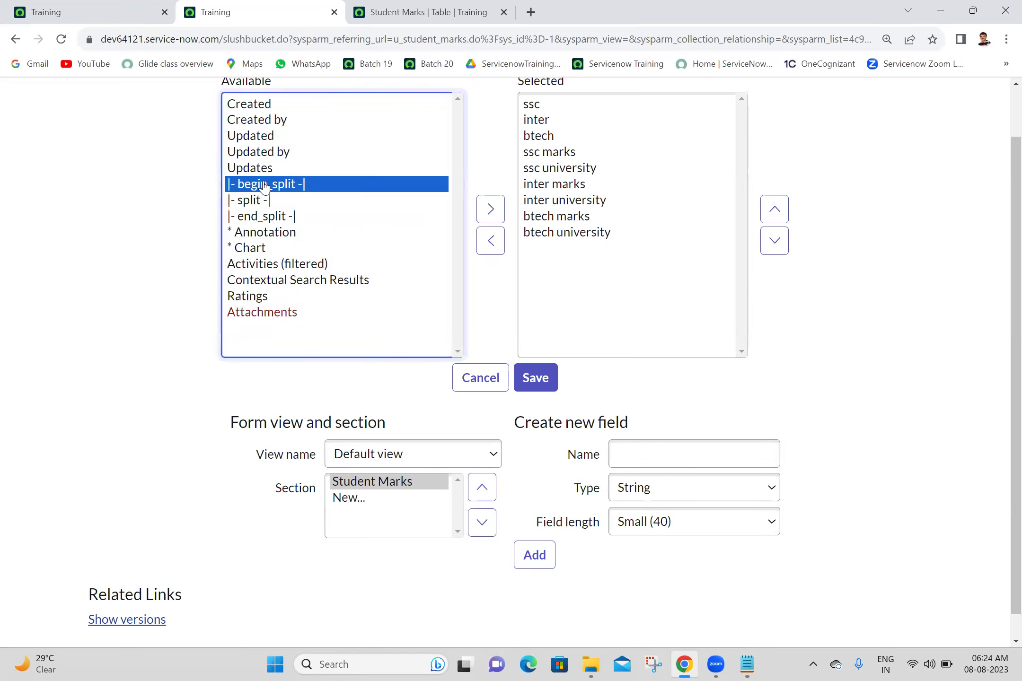
key("shift+Down")
key("shift+Down")
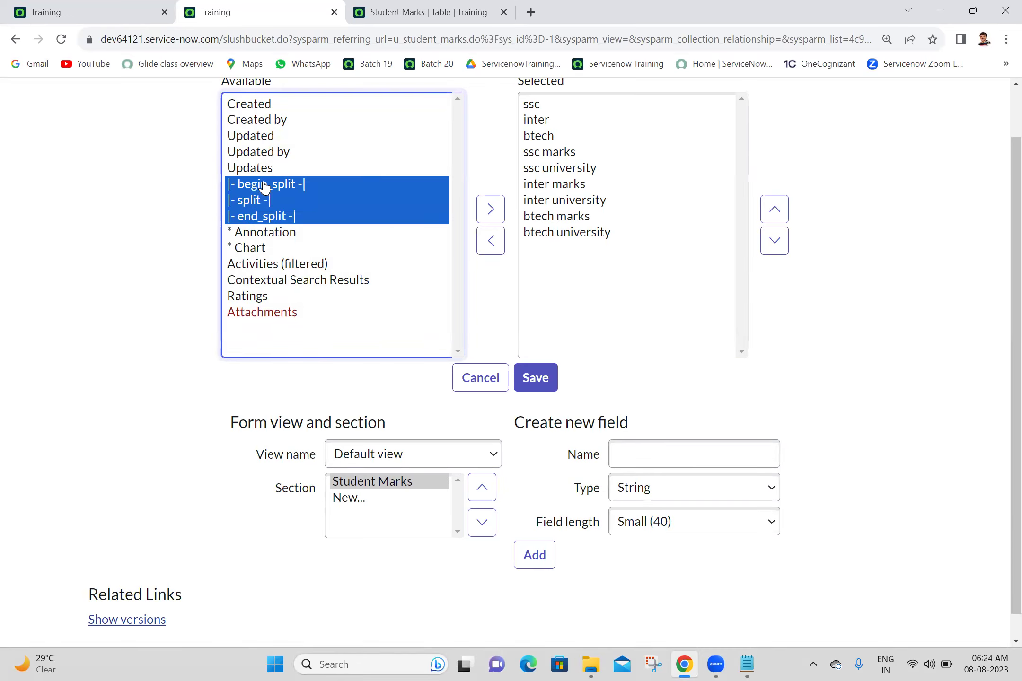
left_click(491, 209)
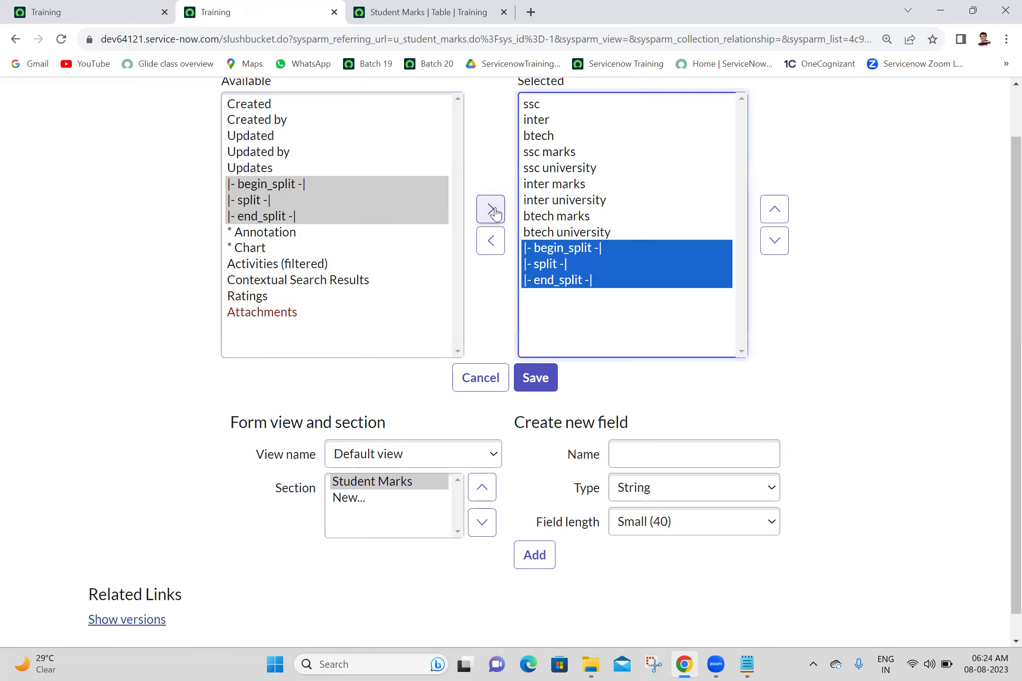
Step: Move begin_split to the start of the selected list, directly above ssc
left_click(585, 251)
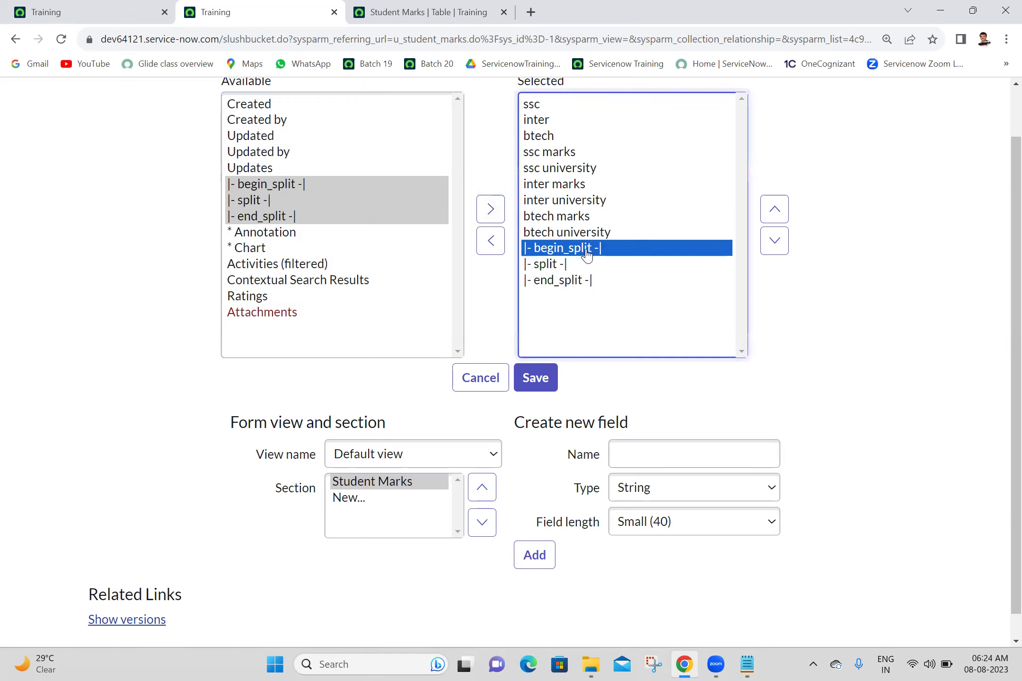
left_click(778, 216)
left_click(778, 216)
double_click(778, 216)
left_click(778, 215)
left_click(778, 215)
left_click(778, 216)
left_click(778, 216)
left_click(778, 216)
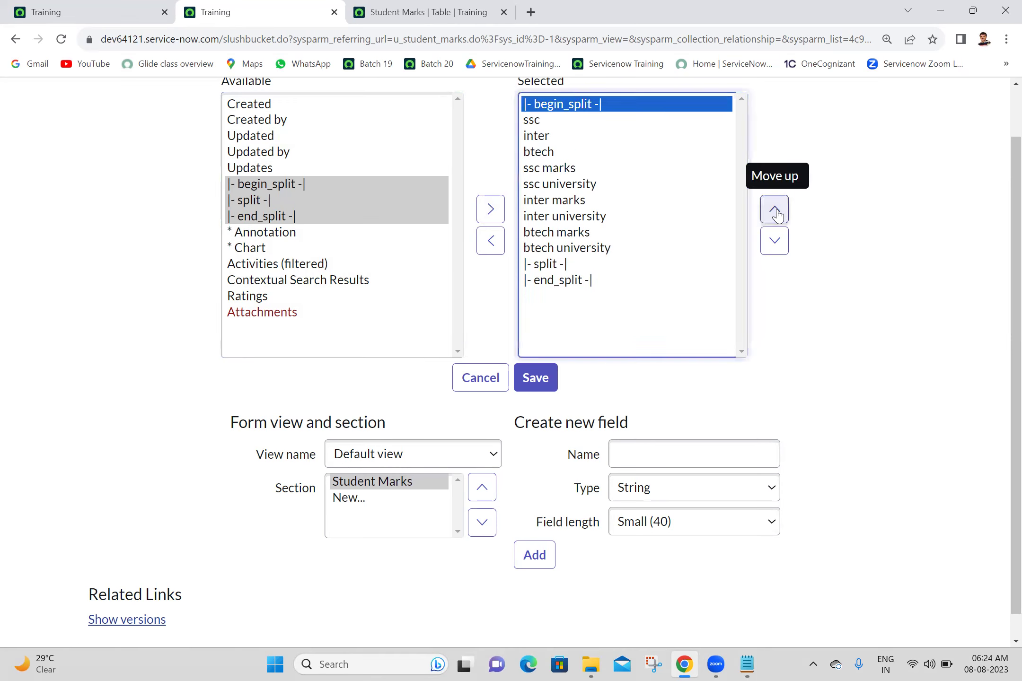
Step: Move the split element up so it sits between inter and btech
left_click(544, 269)
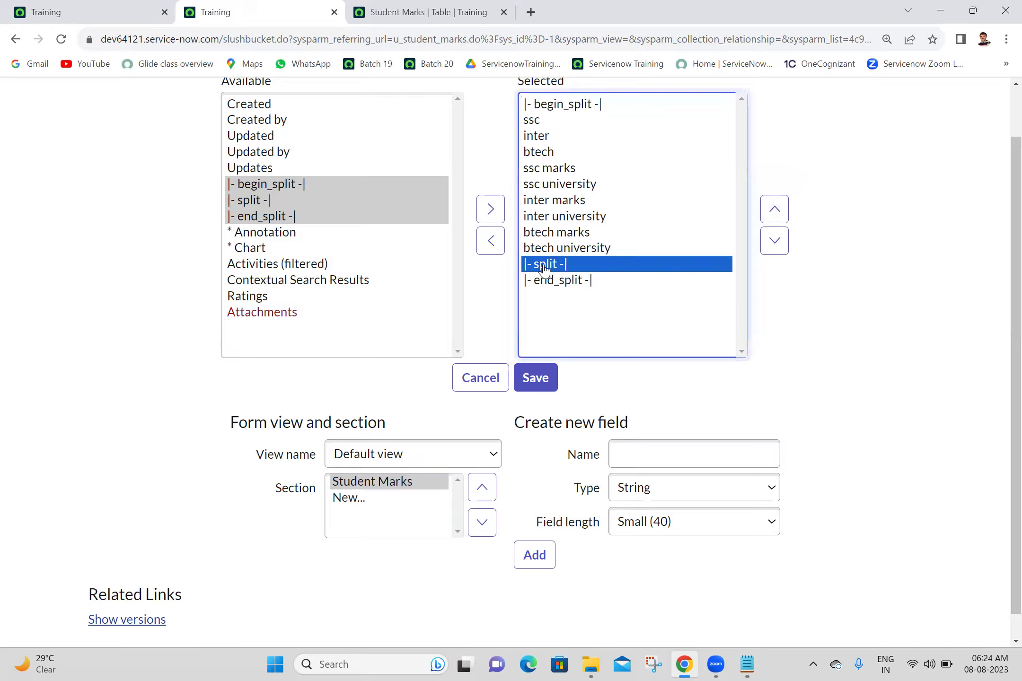
left_click(558, 284)
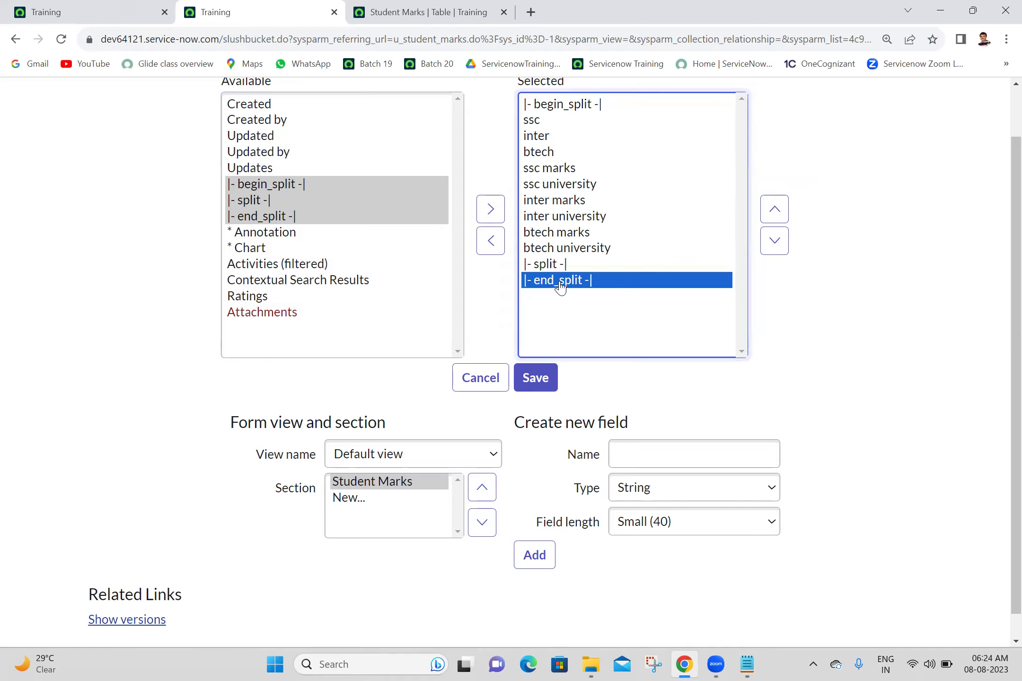
left_click(554, 267)
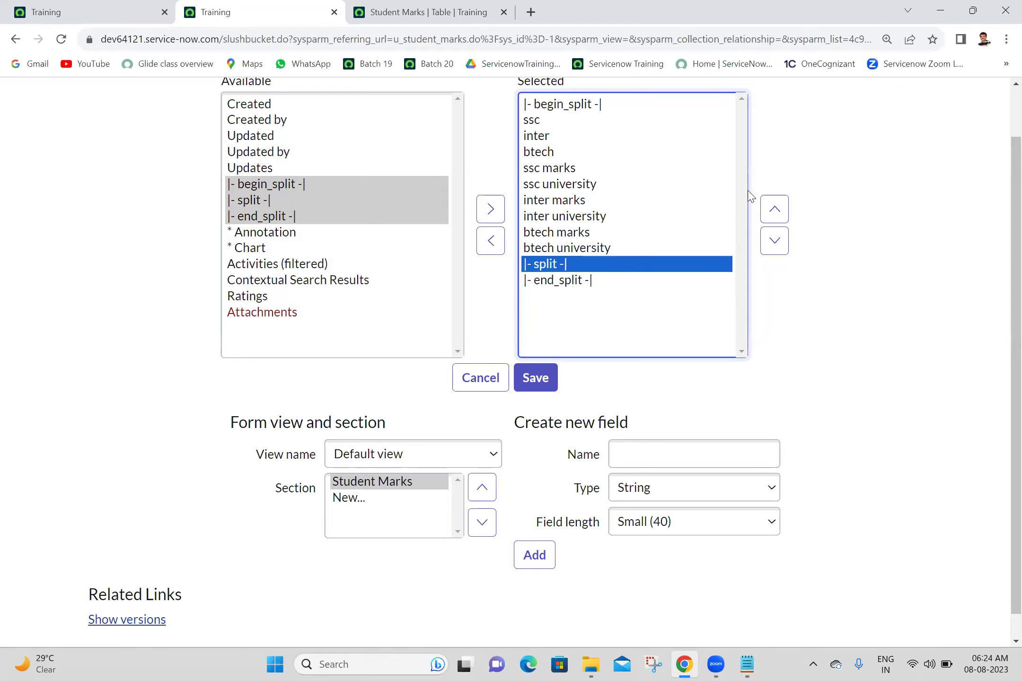
left_click(776, 211)
left_click(775, 211)
left_click(775, 212)
left_click(776, 211)
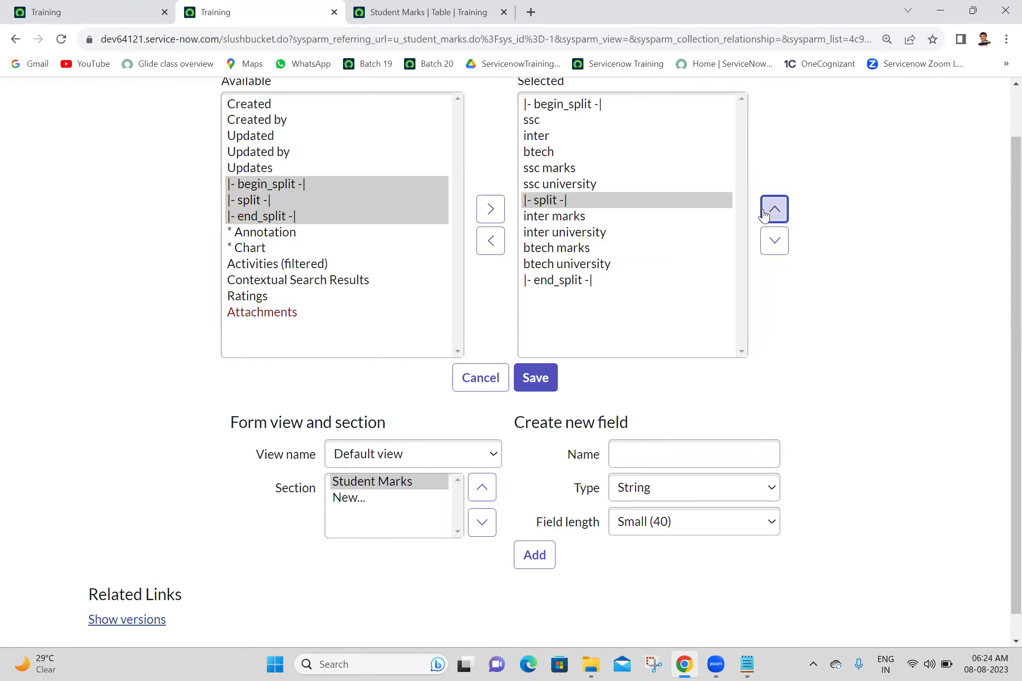
left_click(773, 212)
left_click(772, 212)
left_click(771, 212)
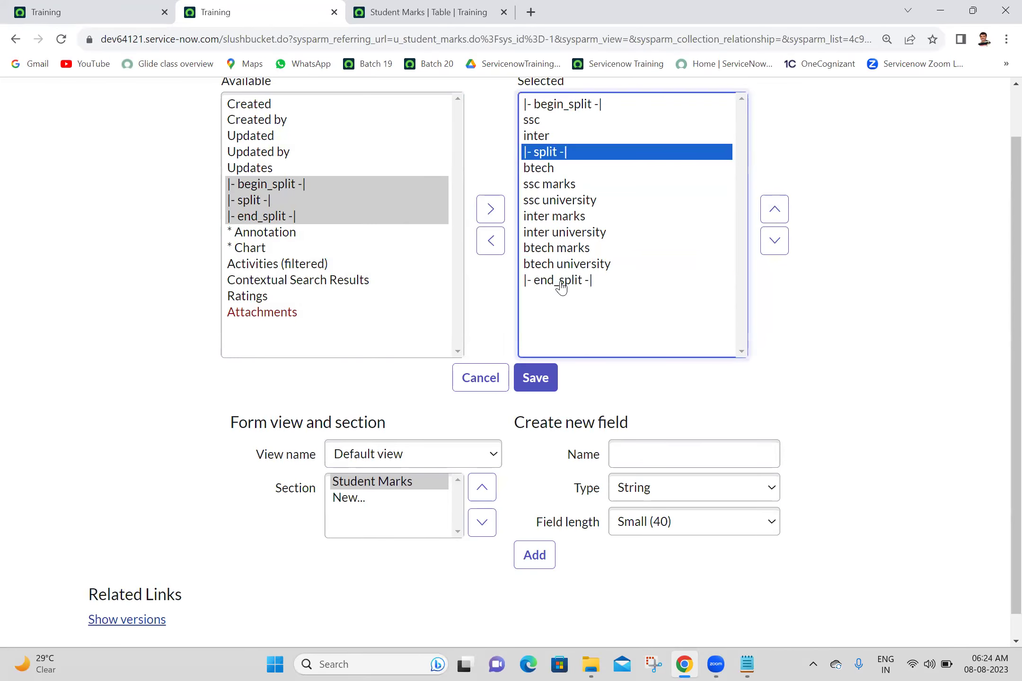
Step: Move end_split up so it sits directly below btech, closing the checkbox columns
left_click(561, 283)
left_click(775, 213)
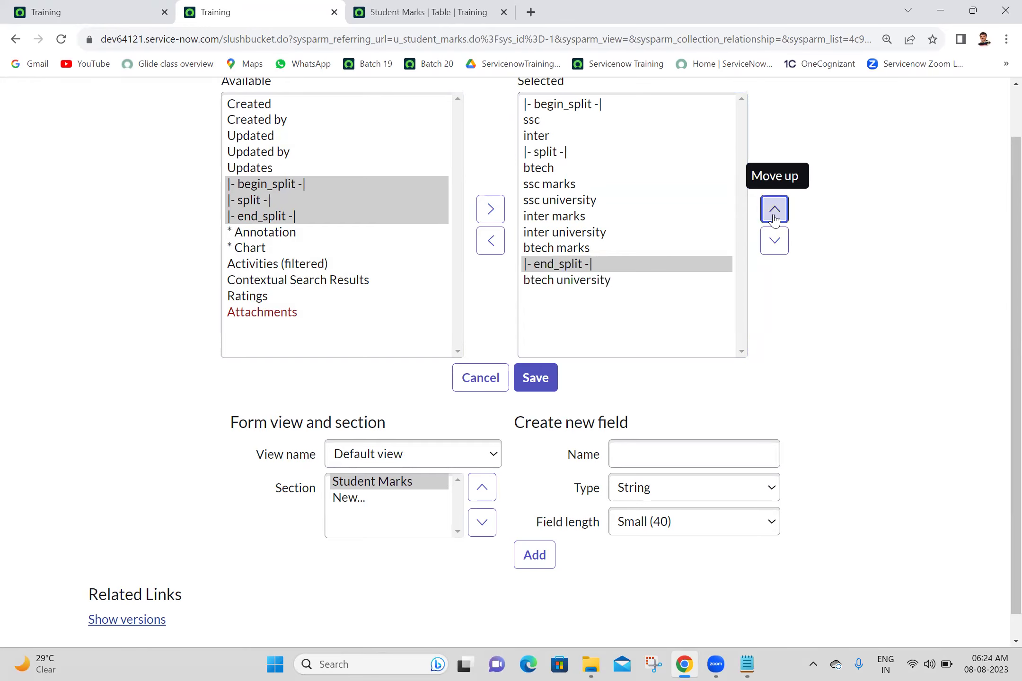
left_click(775, 215)
left_click(774, 216)
left_click(775, 217)
left_click(775, 219)
left_click(775, 219)
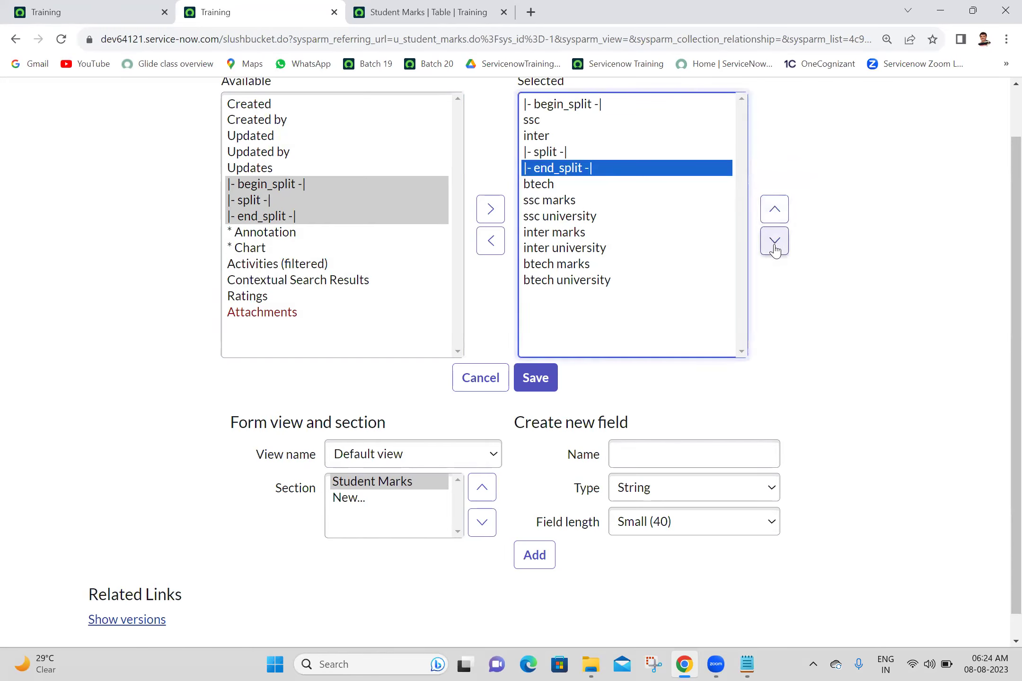
Step: Add a second set of begin_split, split and end_split and move it below btech university
left_click(287, 184)
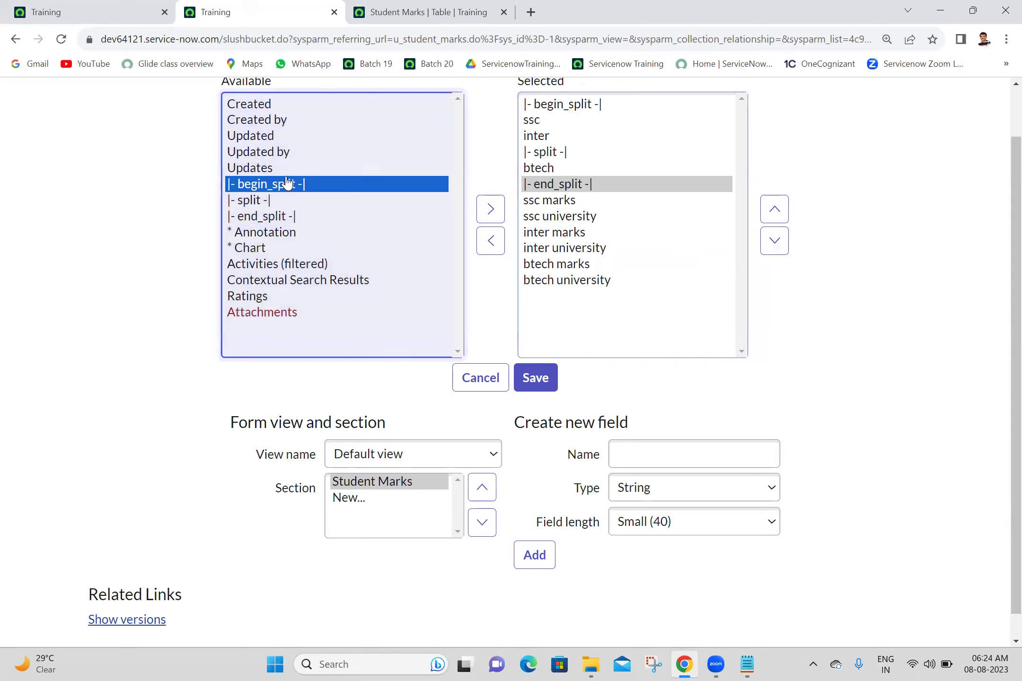
key("shift+Down")
key("shift+Down")
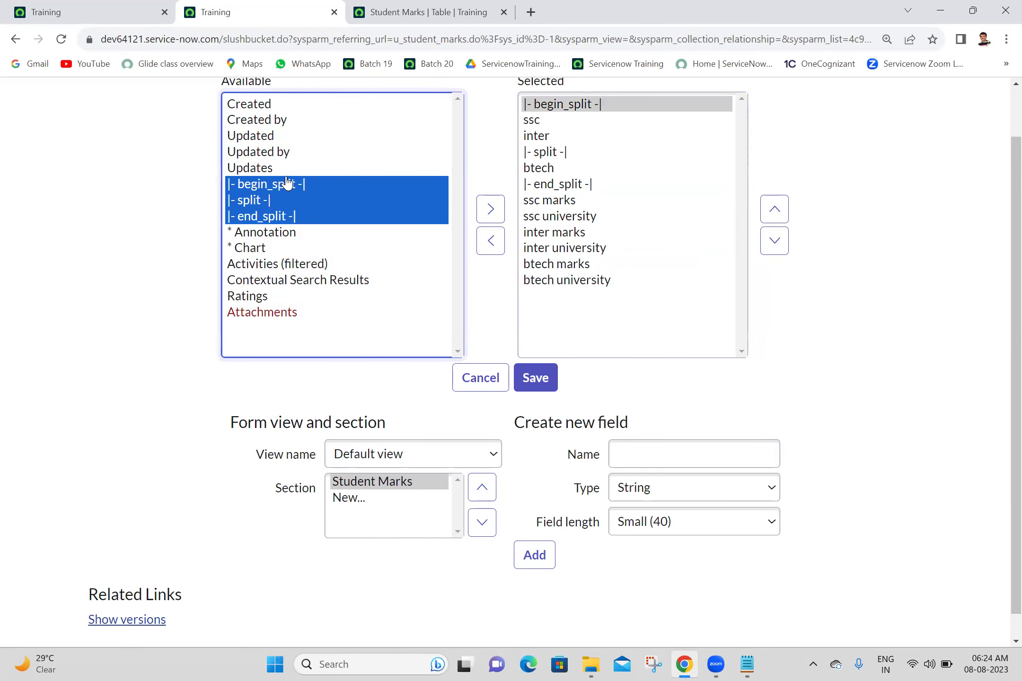
left_click(493, 206)
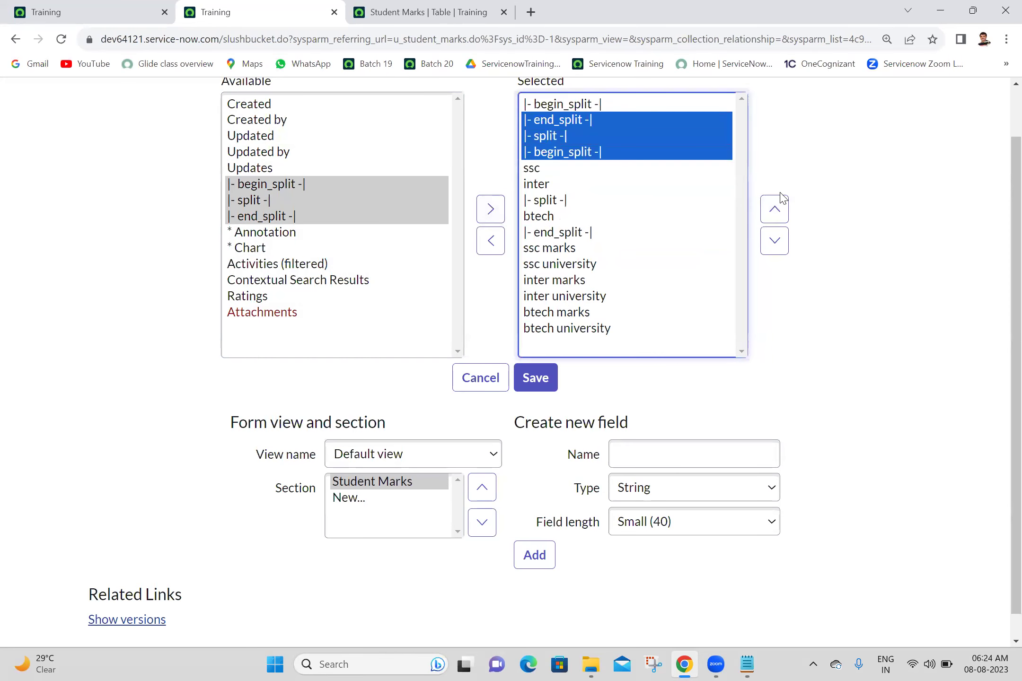
left_click(769, 251)
left_click(768, 251)
left_click(767, 256)
left_click(767, 255)
left_click(768, 255)
left_click(767, 256)
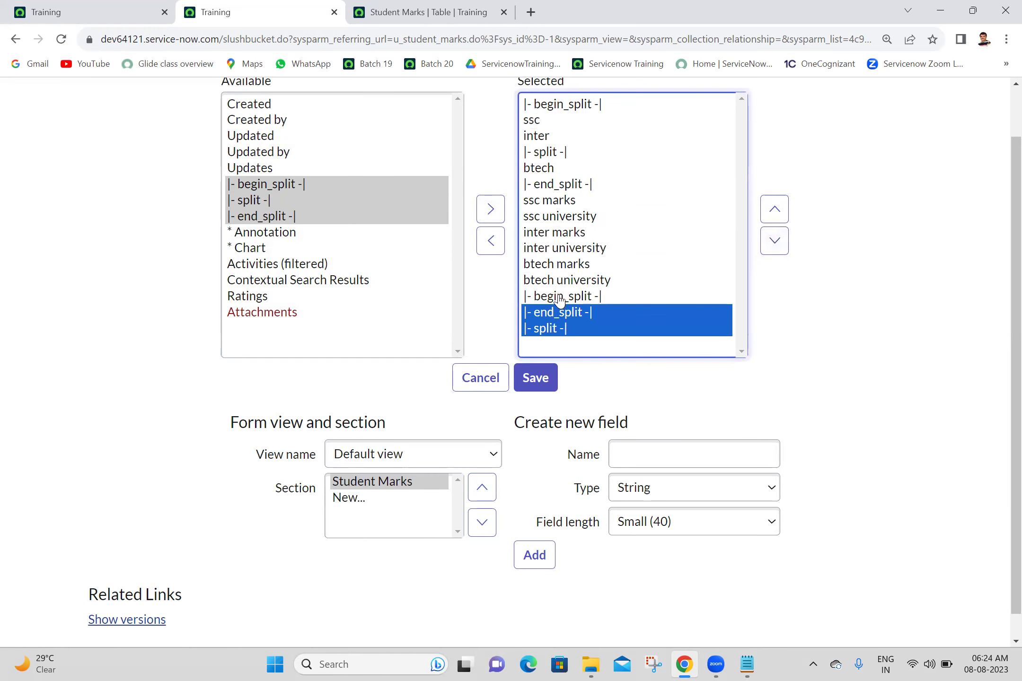
Step: Move the second begin_split up so it sits directly above ssc marks
left_click(585, 298)
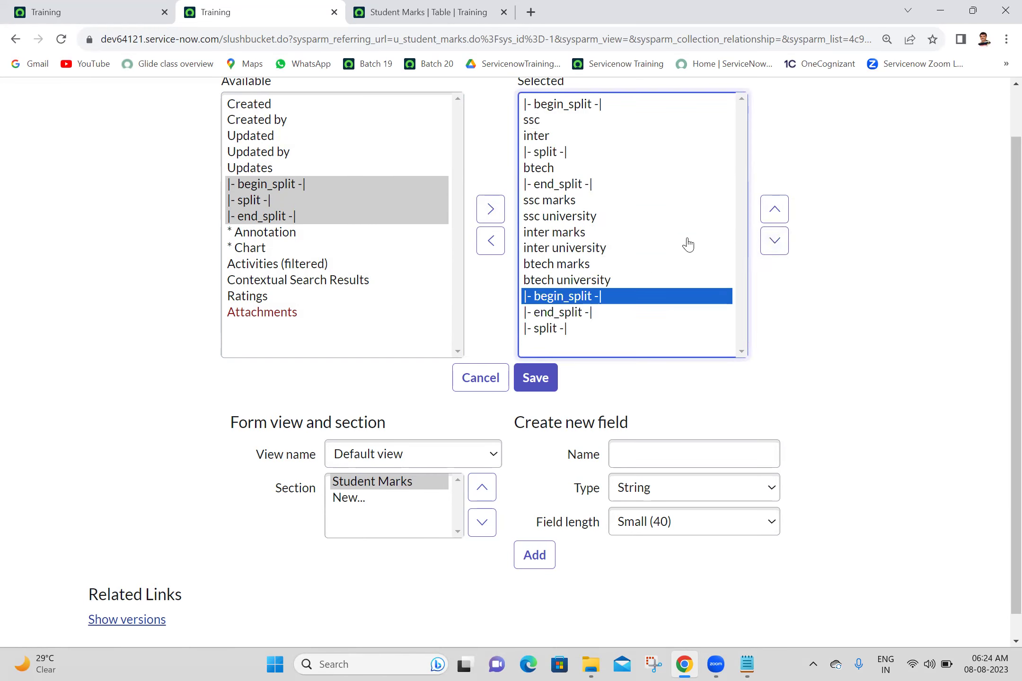
left_click(776, 210)
left_click(775, 209)
left_click(776, 209)
left_click(775, 210)
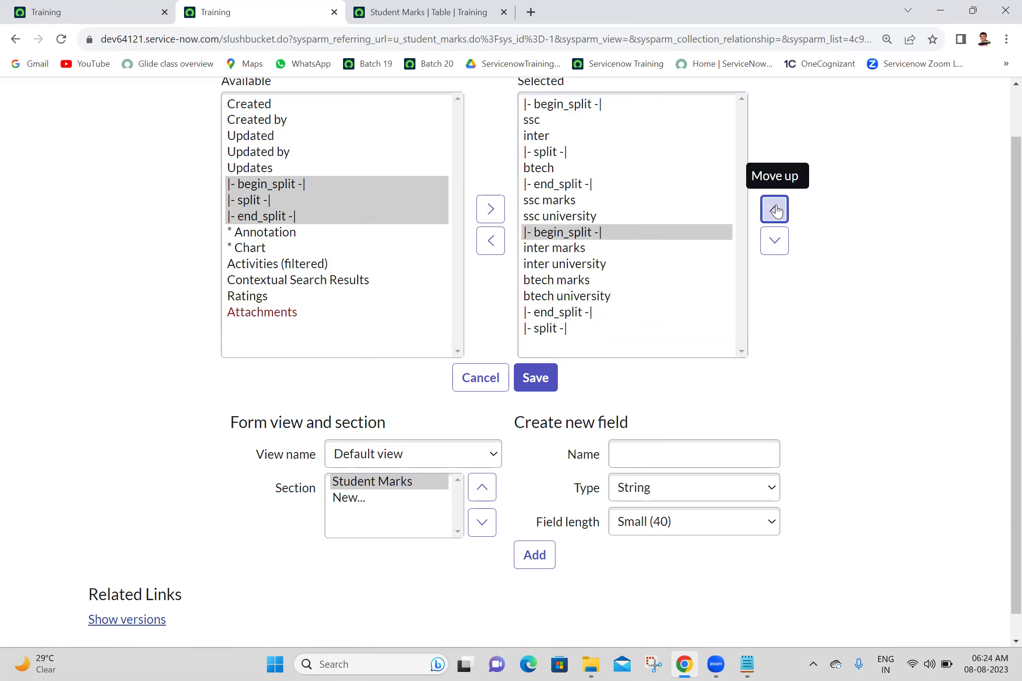
left_click(776, 209)
left_click(776, 209)
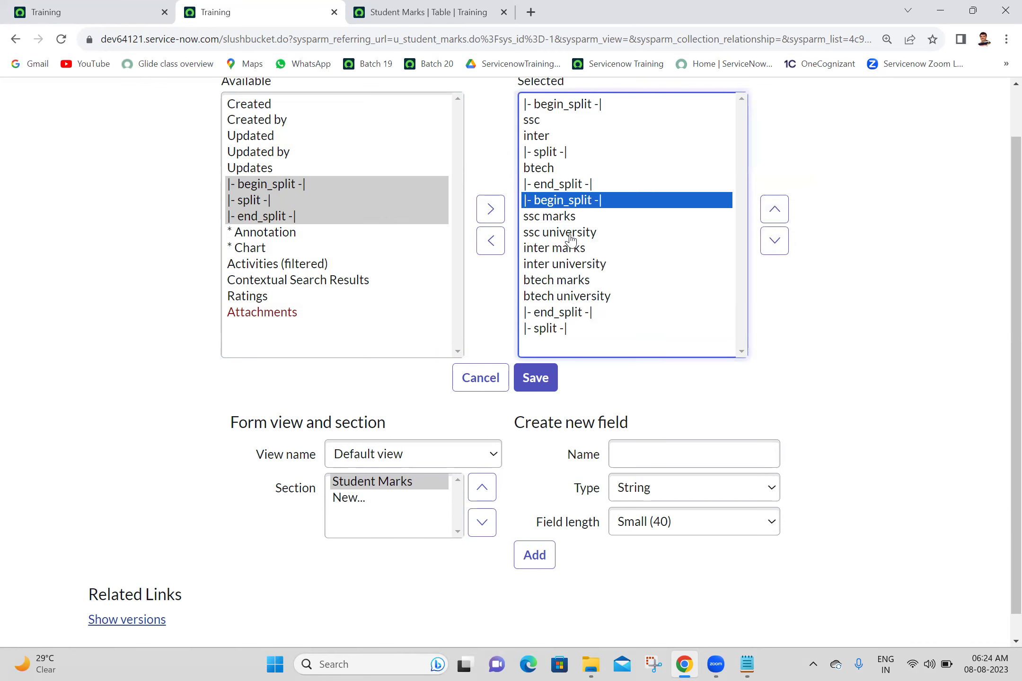
Step: Reorder the String fields so inter marks and btech marks follow ssc marks, ahead of the university fields
left_click(566, 249)
left_click(776, 209)
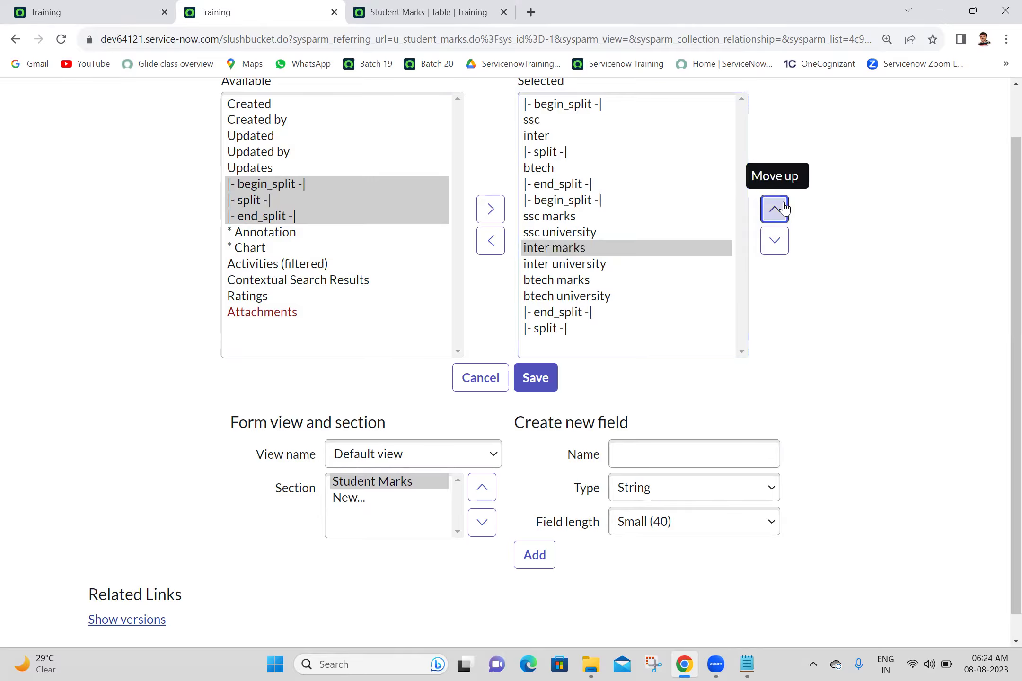
left_click(556, 283)
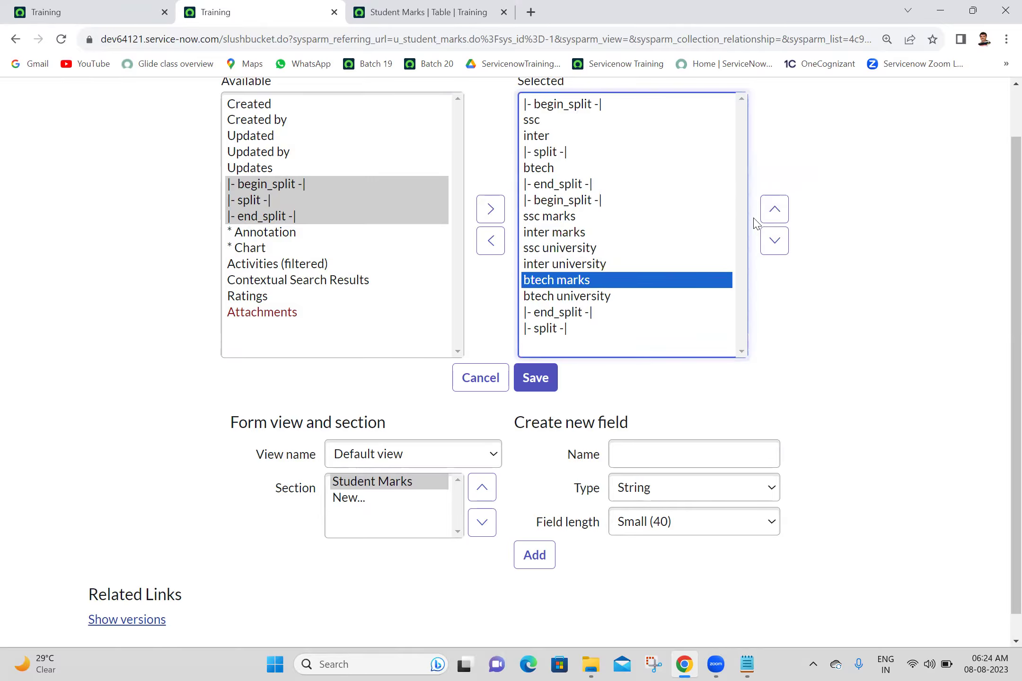
left_click(774, 220)
left_click(774, 221)
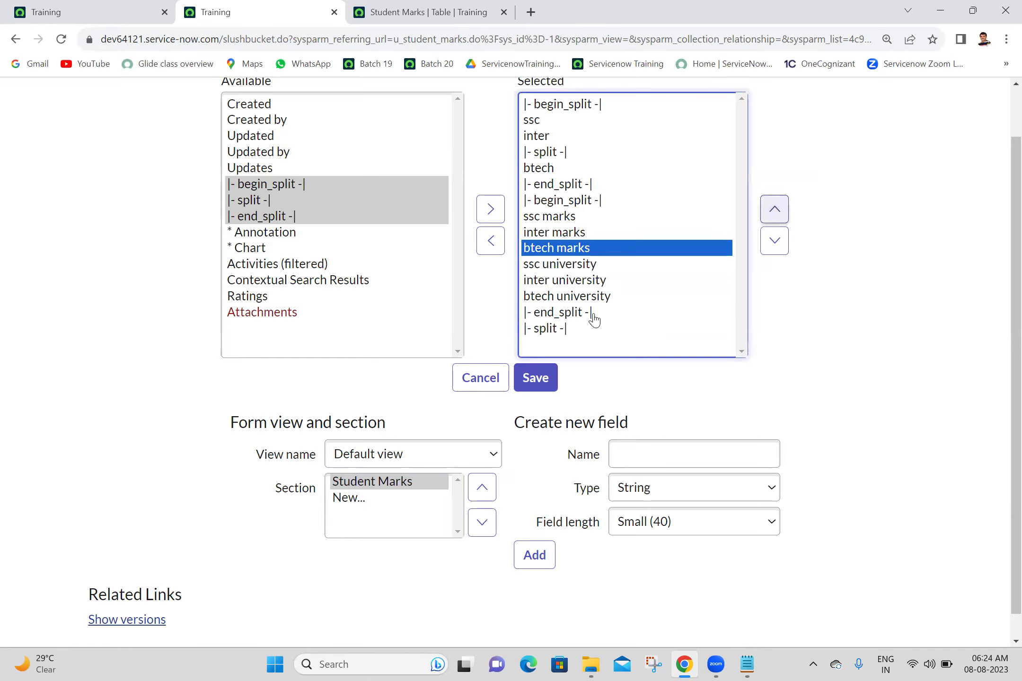
Step: Move the second split between btech marks and ssc university, and save the form layout
left_click(567, 328)
left_click(779, 213)
left_click(779, 213)
left_click(779, 213)
left_click(779, 213)
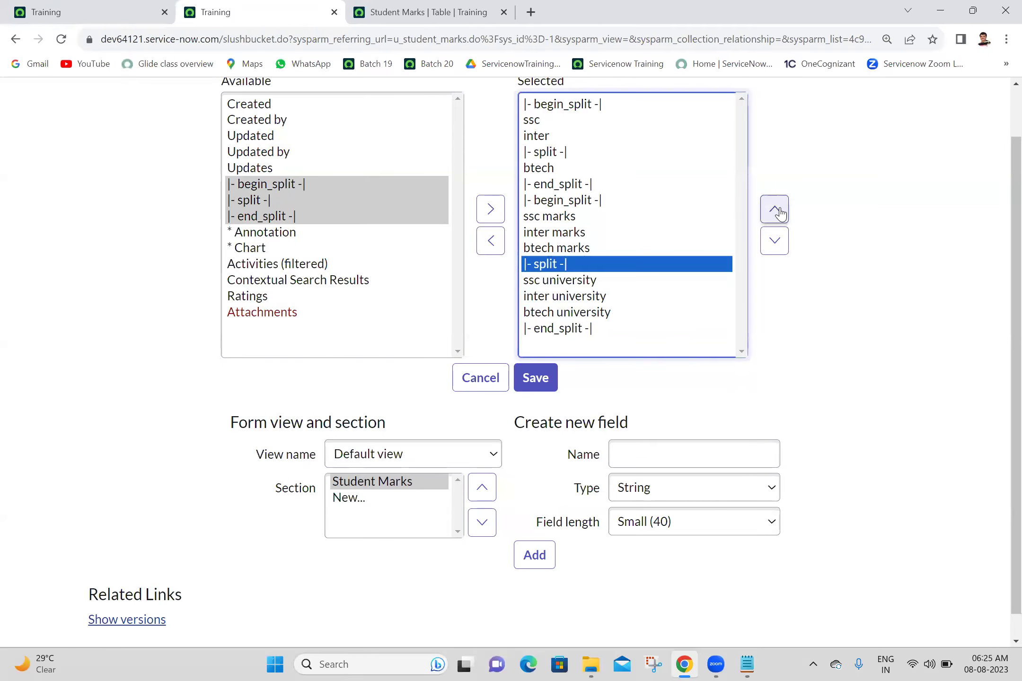
left_click(528, 385)
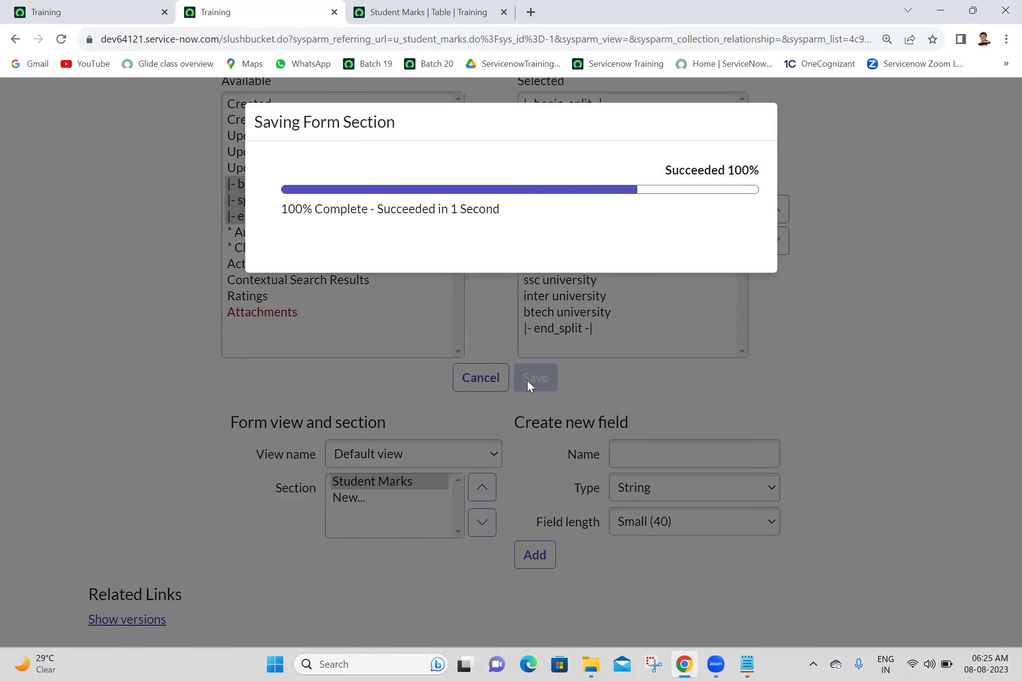
left_click(744, 263)
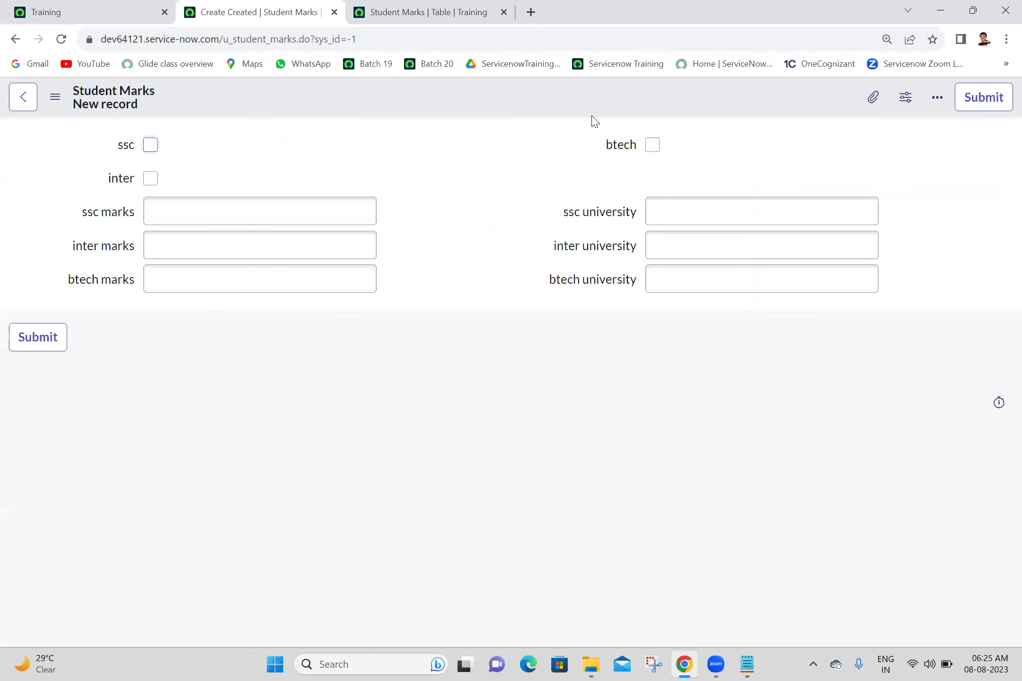
Step: Close the Student Marks table definition tab and tick ssc, inter and btech on the new record form
left_click(492, 11)
left_click(503, 12)
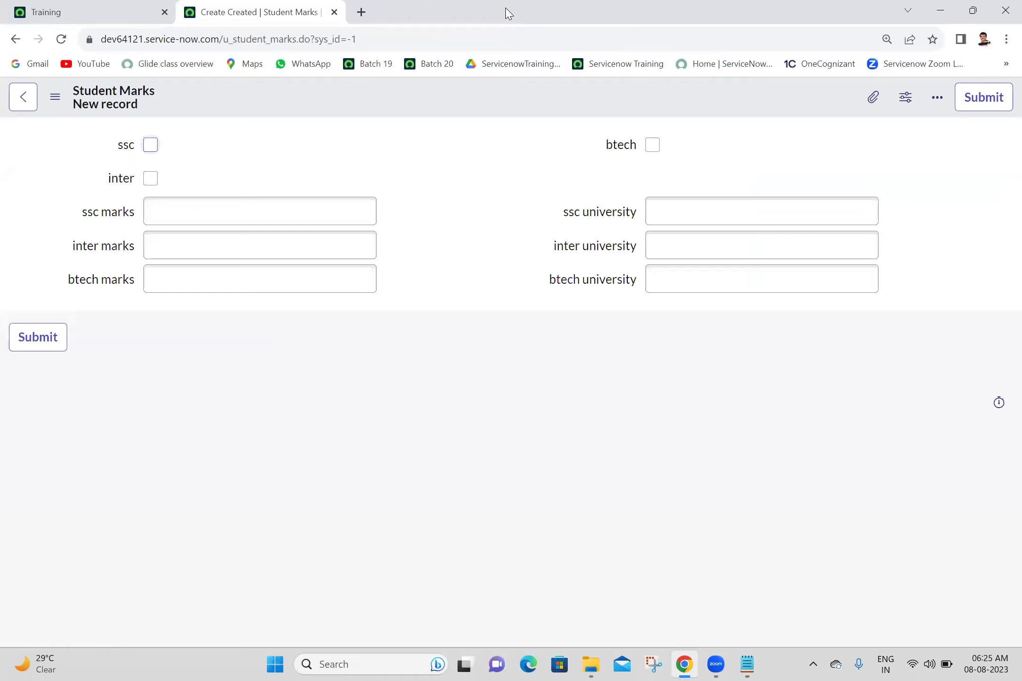
left_click(149, 147)
left_click(152, 179)
left_click(652, 148)
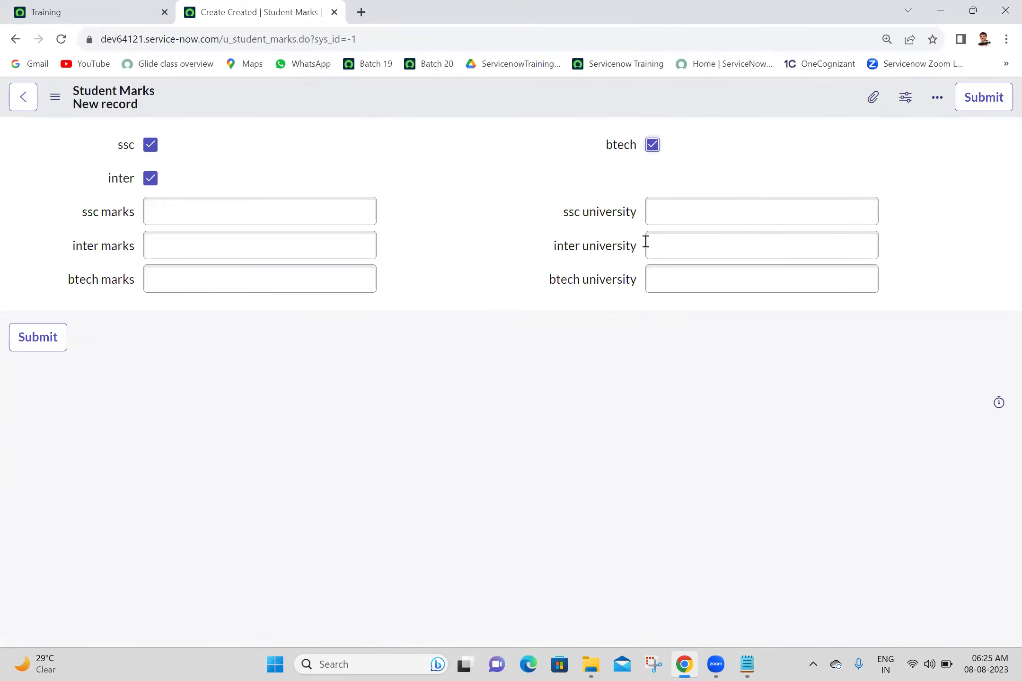
Step: Duplicate the Student Marks form tab and start a new UI policy for the table from its UI Policies list
right_click(290, 7)
left_click(338, 109)
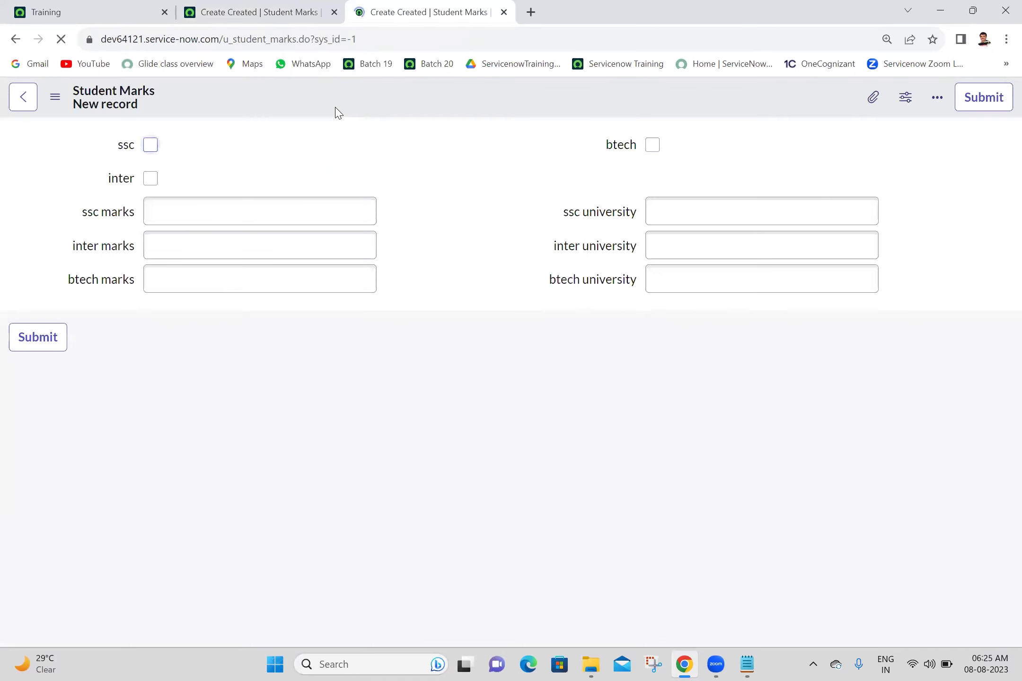
right_click(360, 105)
mouse_move(404, 144)
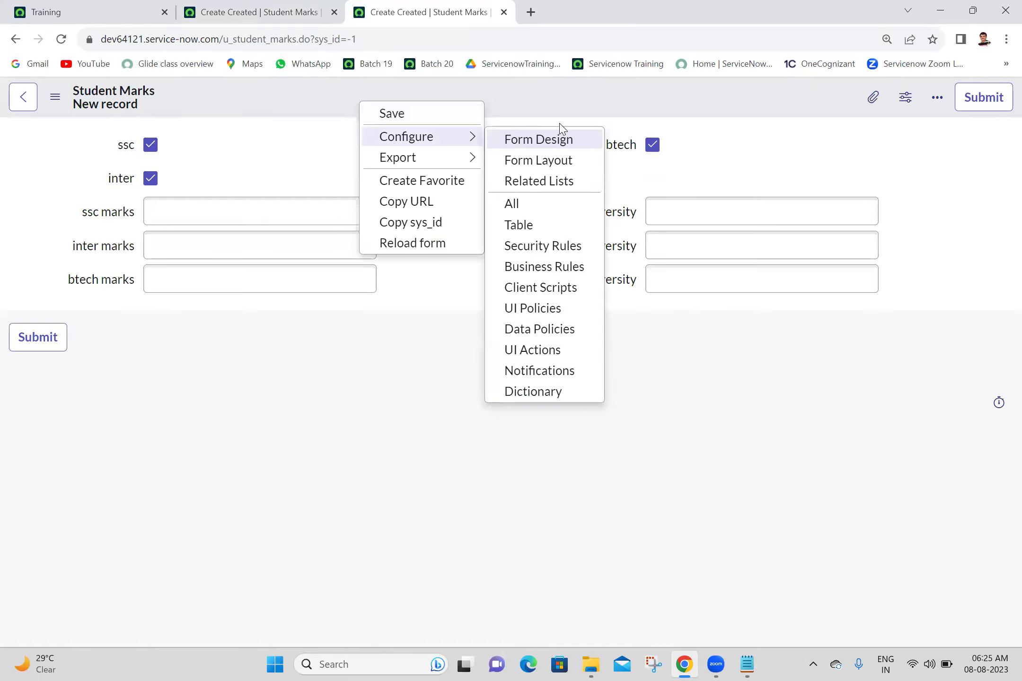
left_click(535, 316)
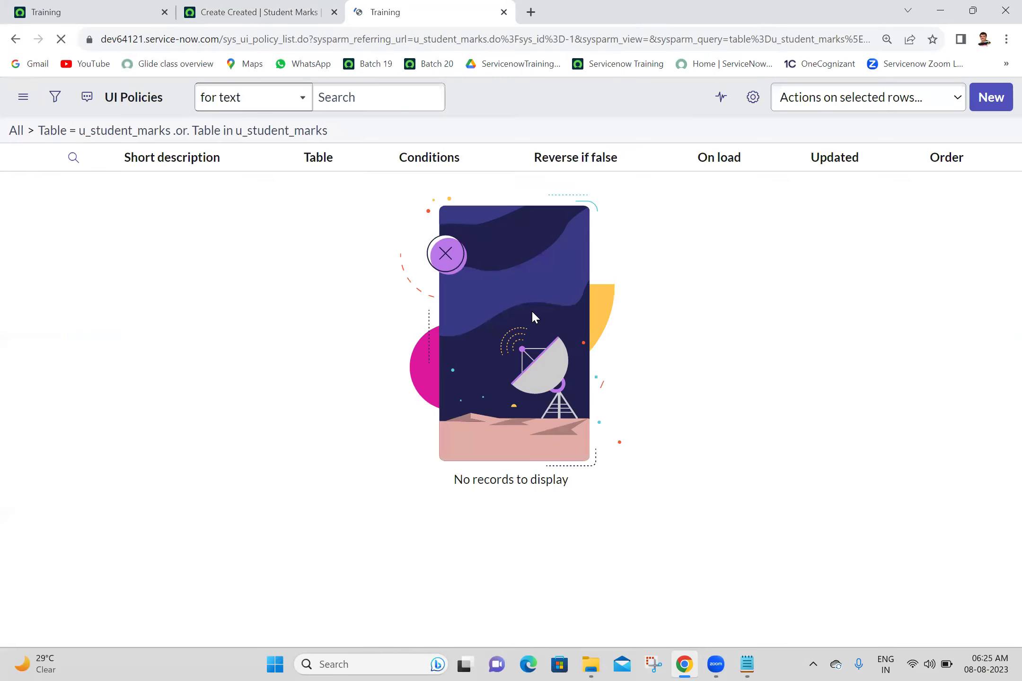
left_click(992, 99)
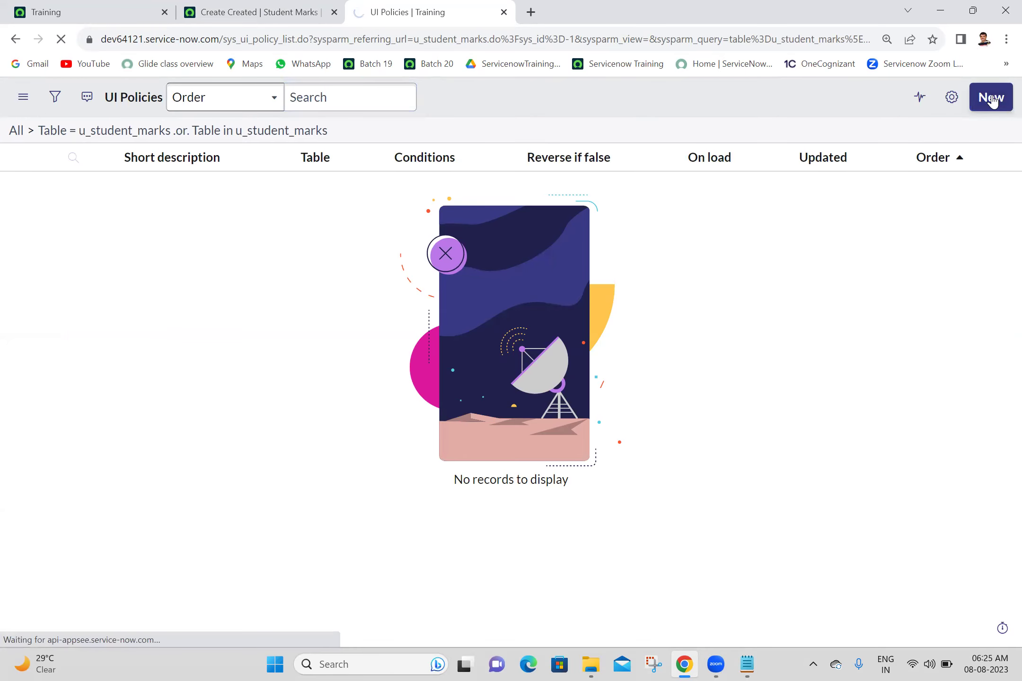
Step: Check the Task 4 visibility conditions in the Batch 20 notes and look over the new UI policy form
left_click(745, 664)
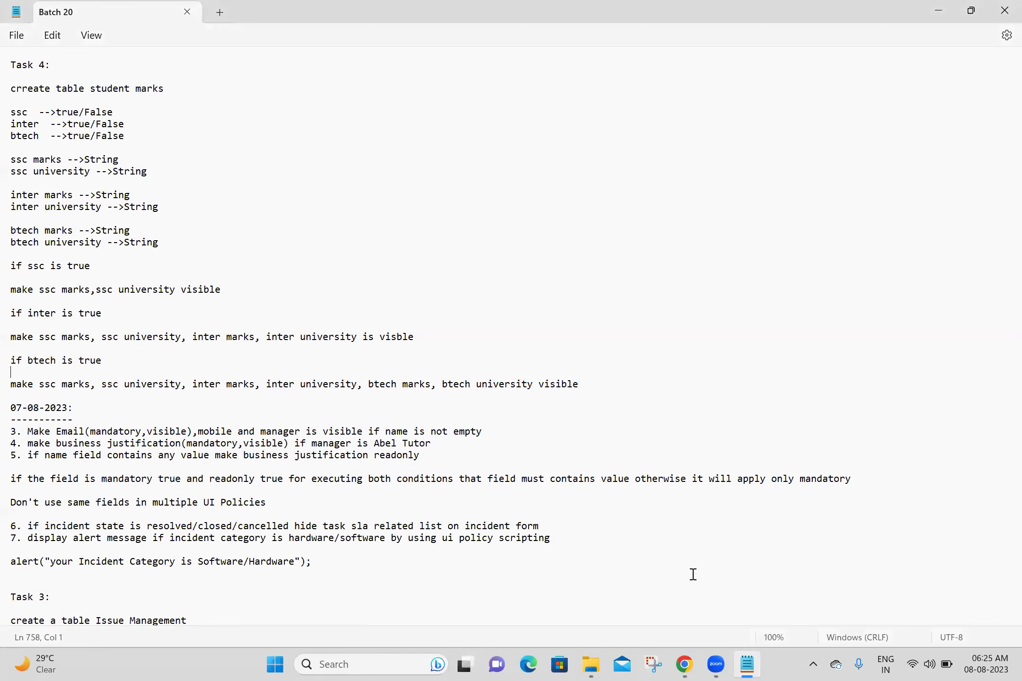
left_click(685, 664)
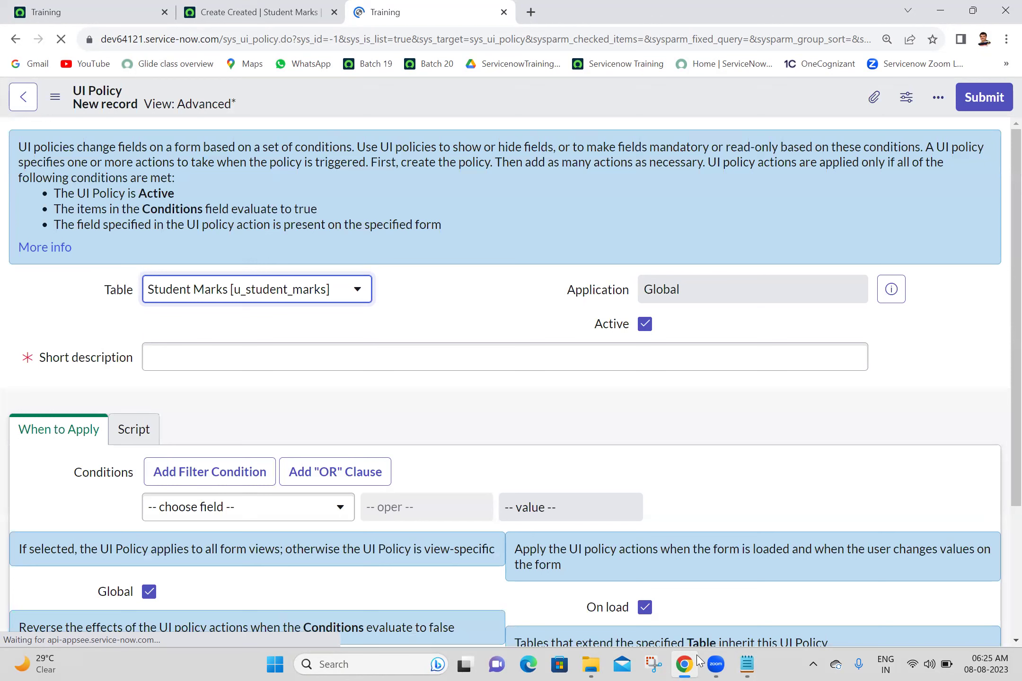
scroll(1003, 355, "down", 3)
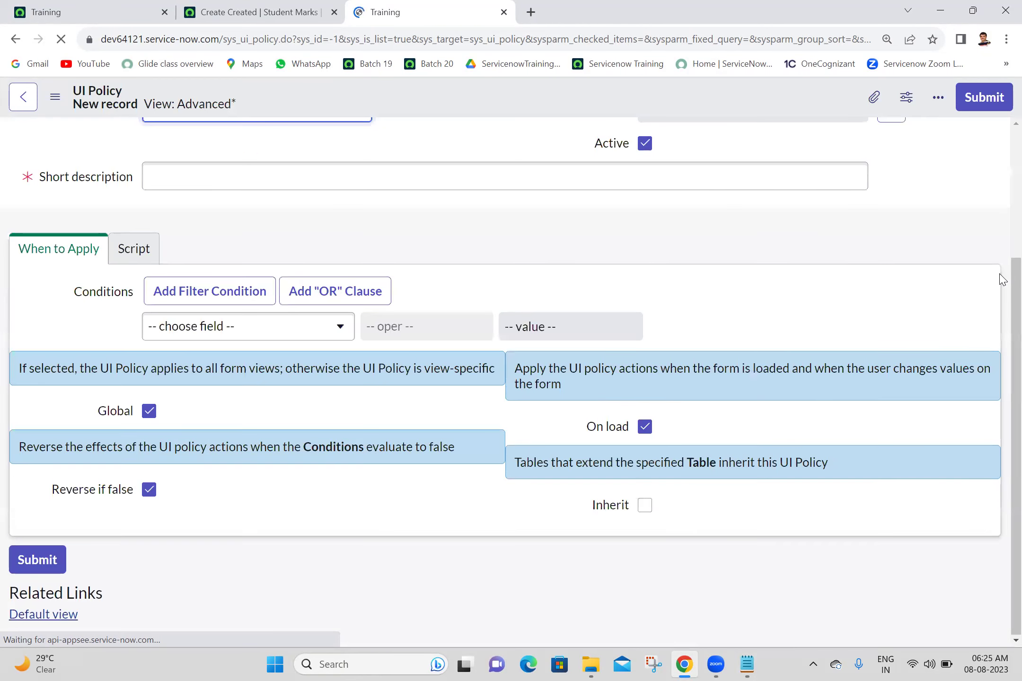
scroll(1003, 282, "up", 2)
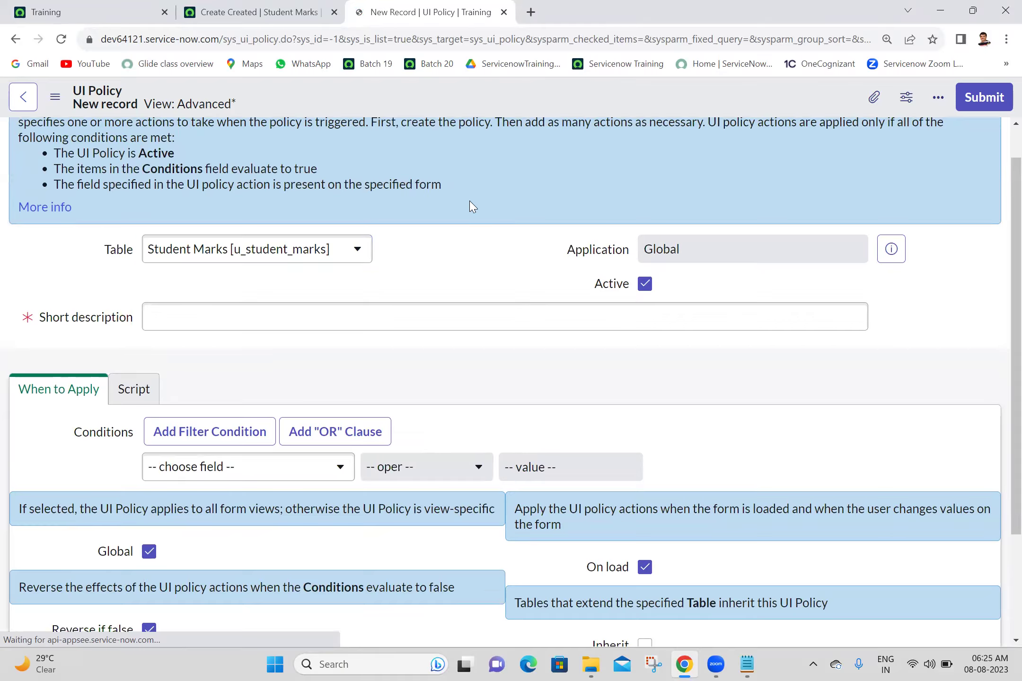
Step: Enter the short description "display ssc marks and ssc university if ssc is true or inter is true or btech is true"
left_click(400, 314)
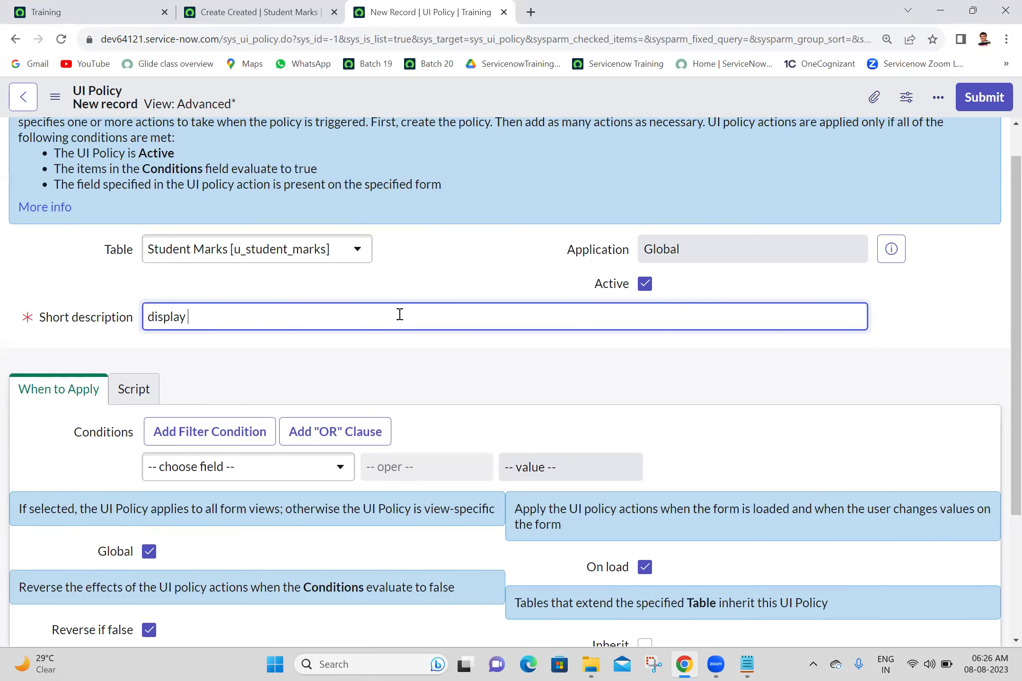
type("display ssc marks and ssc univew")
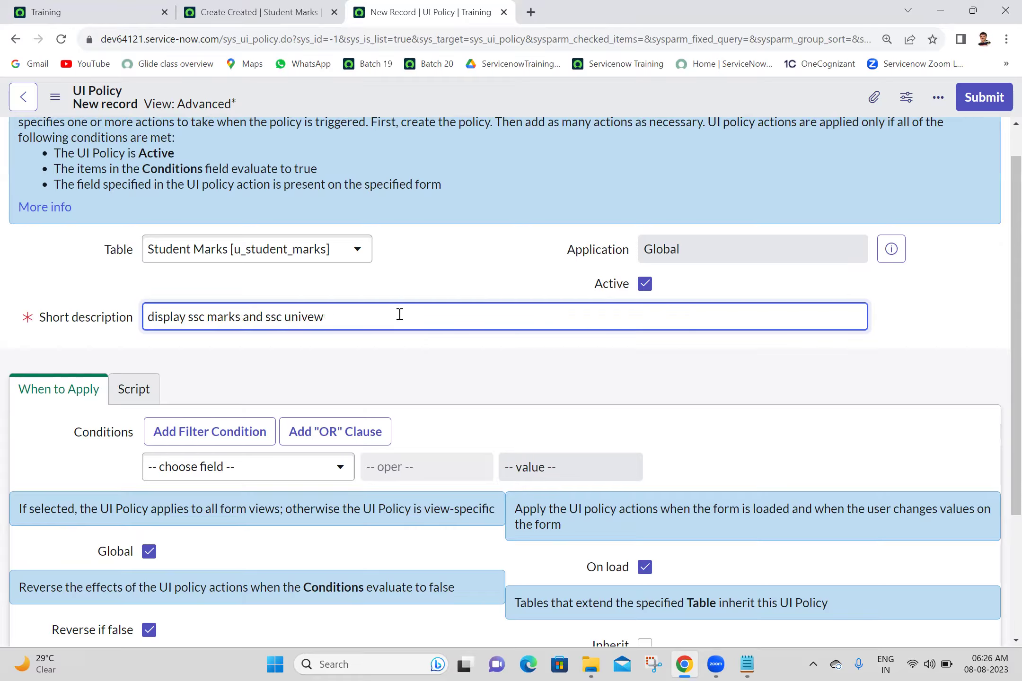
type("ity if ssc is true or inter is")
type("true or btech")
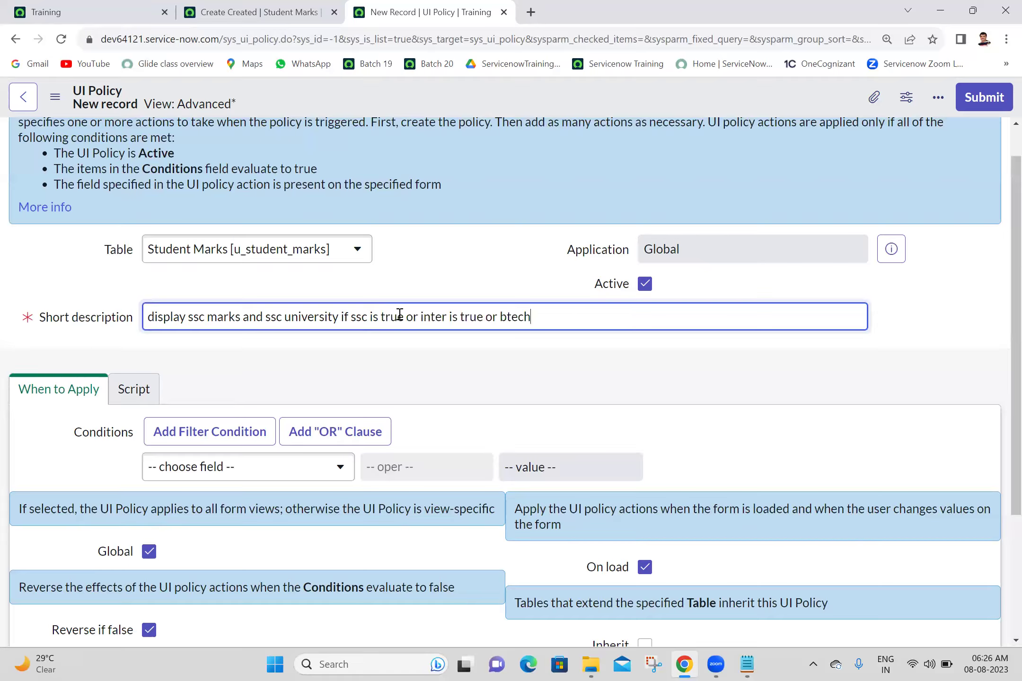
type(" is true")
Step: Review in the Batch 20 notes which fields Task 4 makes visible for ssc, inter and btech, and return to the UI policy
left_click(749, 665)
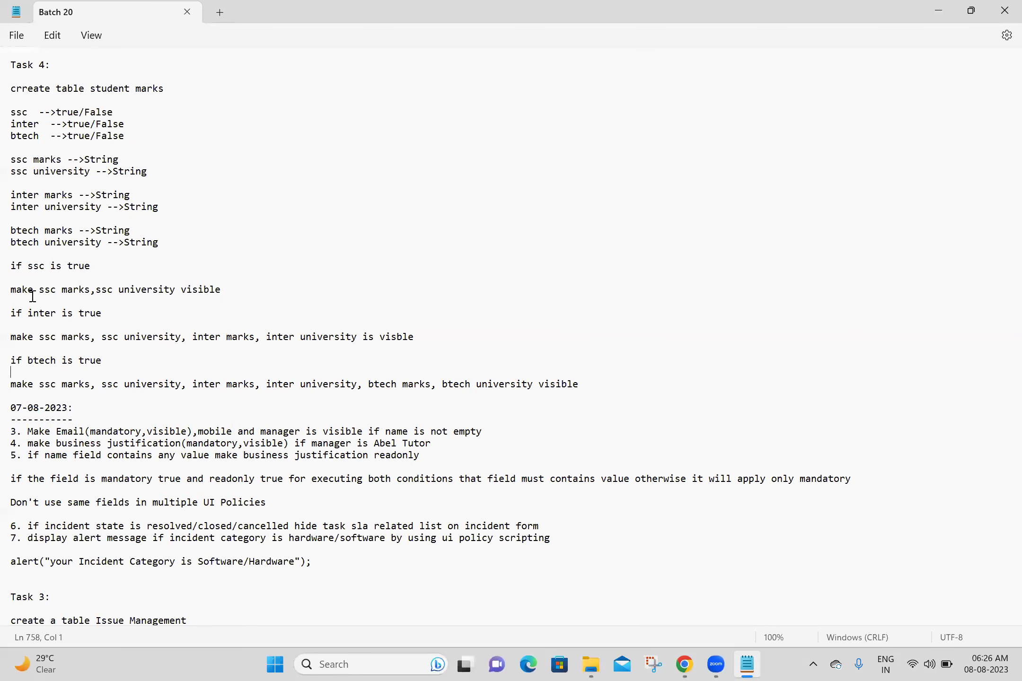
left_click_drag(226, 286, 8, 287)
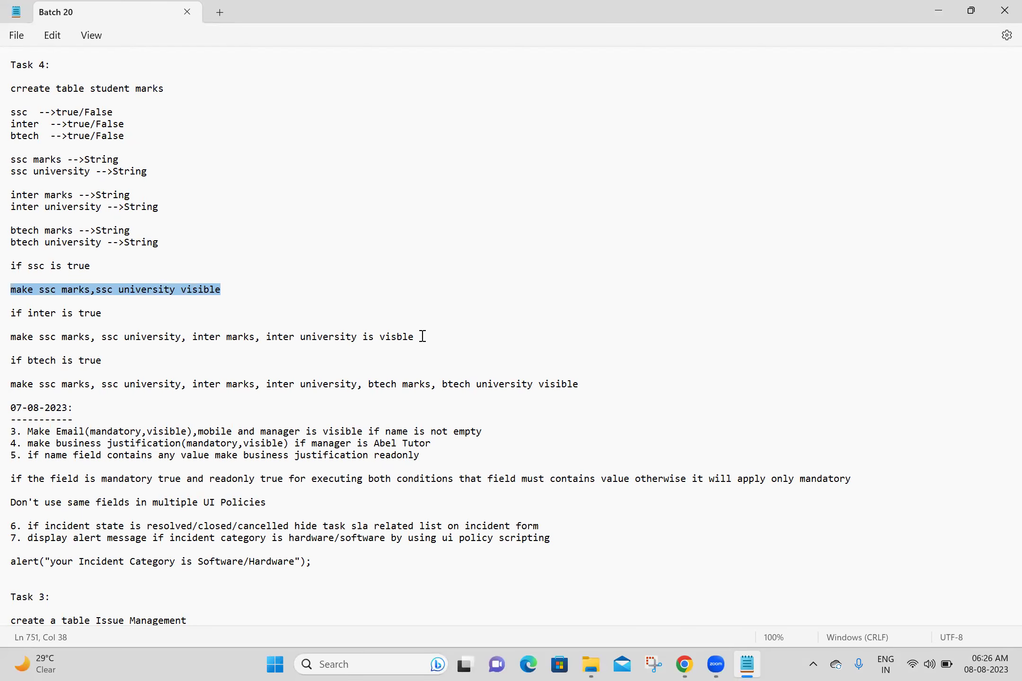
left_click_drag(418, 337, 9, 335)
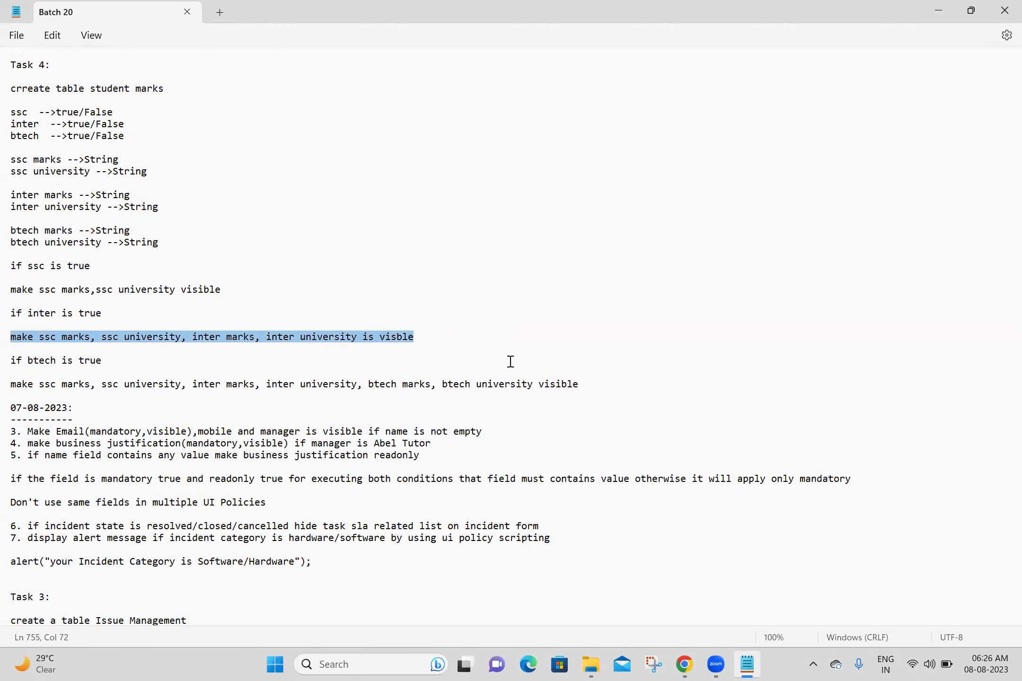
left_click(596, 384)
left_click(8, 384, "shift")
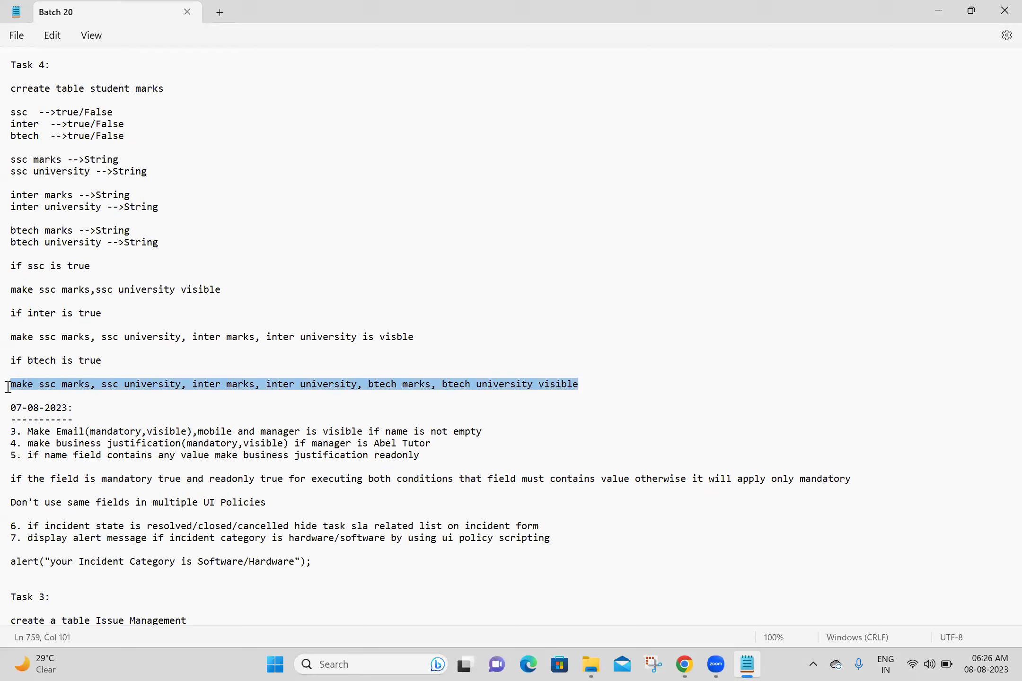
left_click(453, 314)
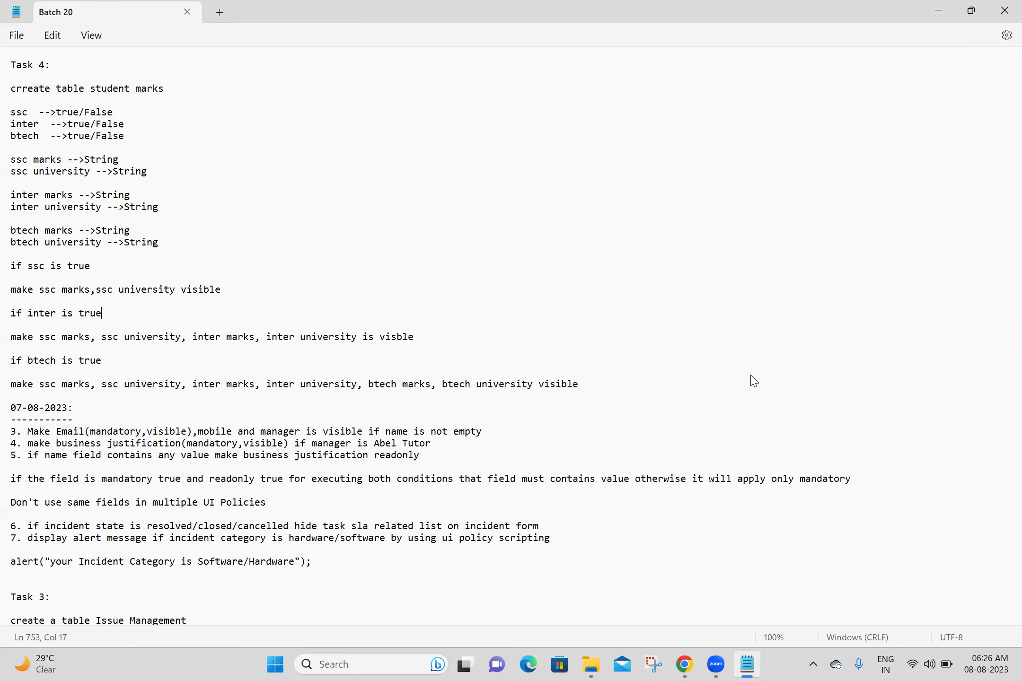
key("alt+Tab")
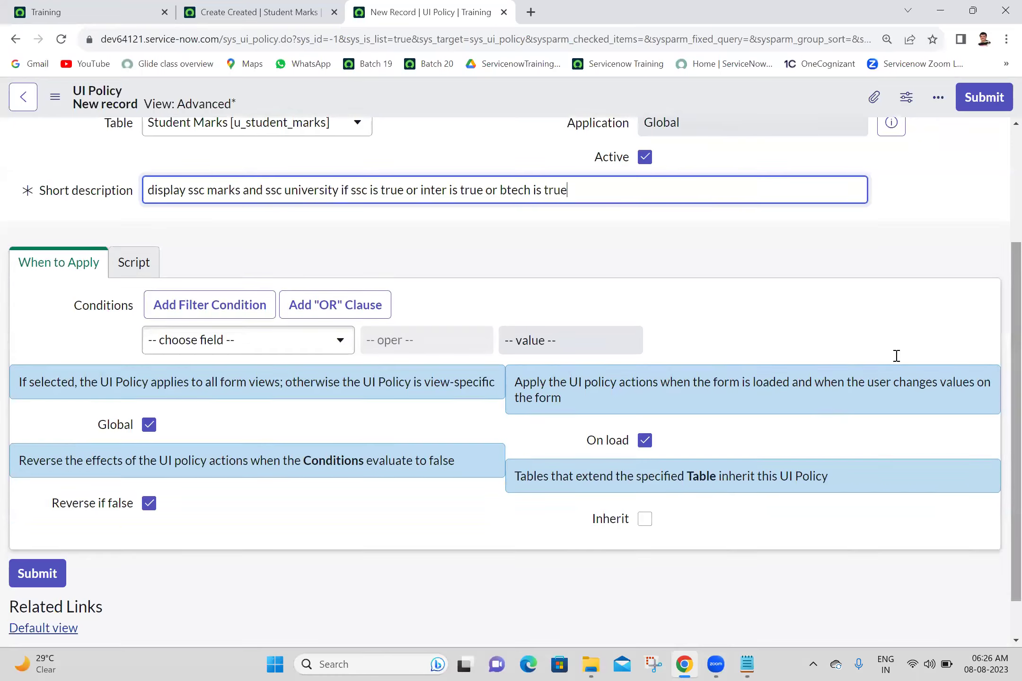
Step: Set the policy's conditions to ssc is true or inter is true
left_click(258, 339)
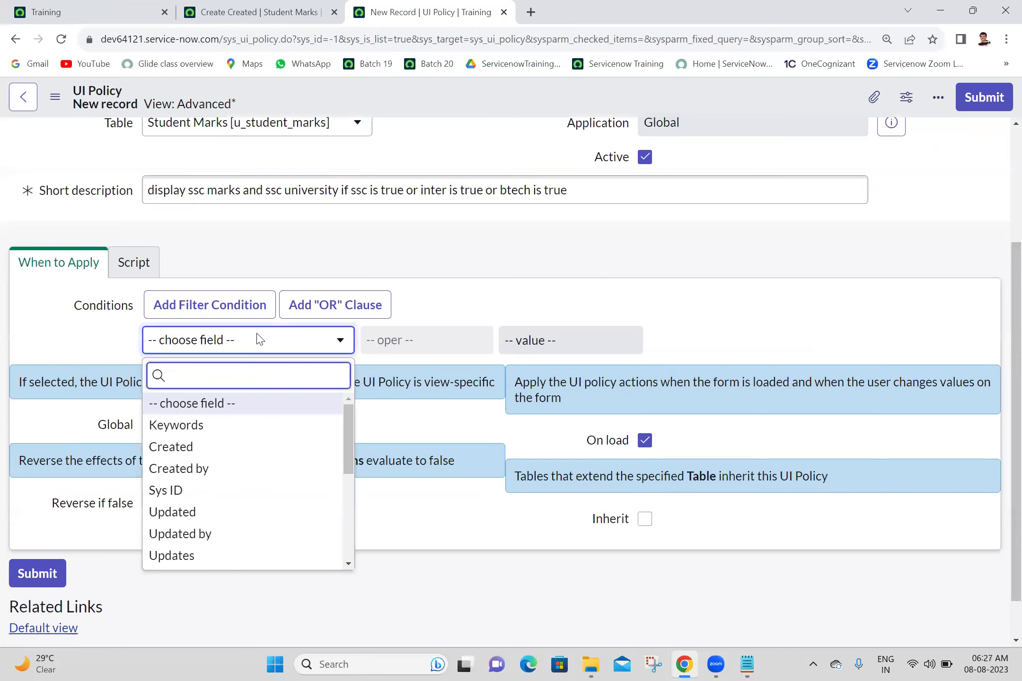
type("ssc")
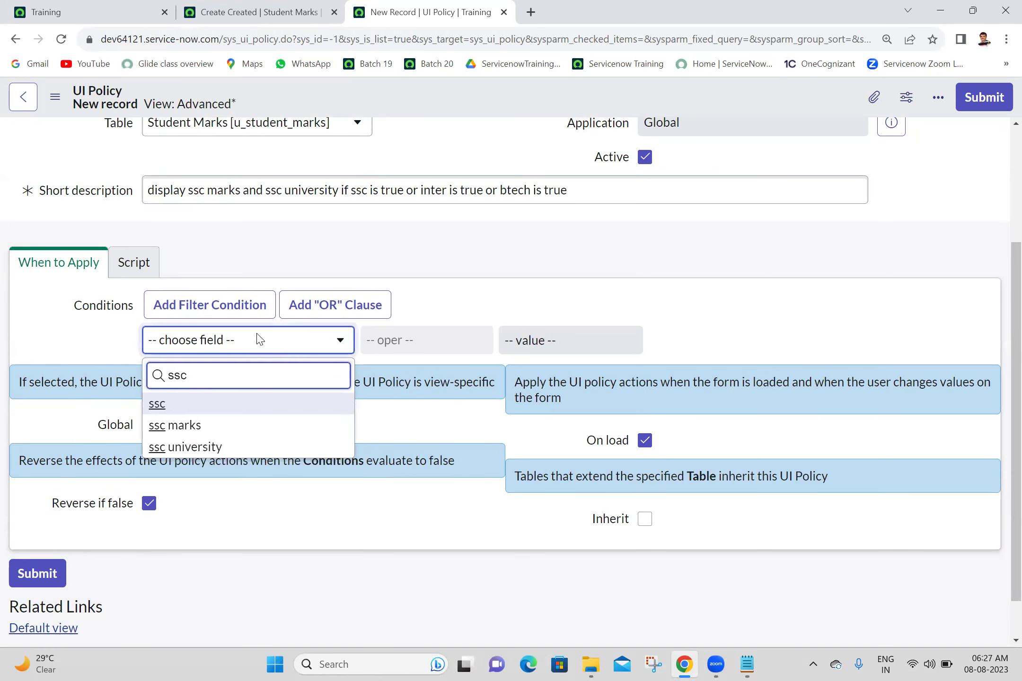
left_click(197, 404)
left_click(821, 348)
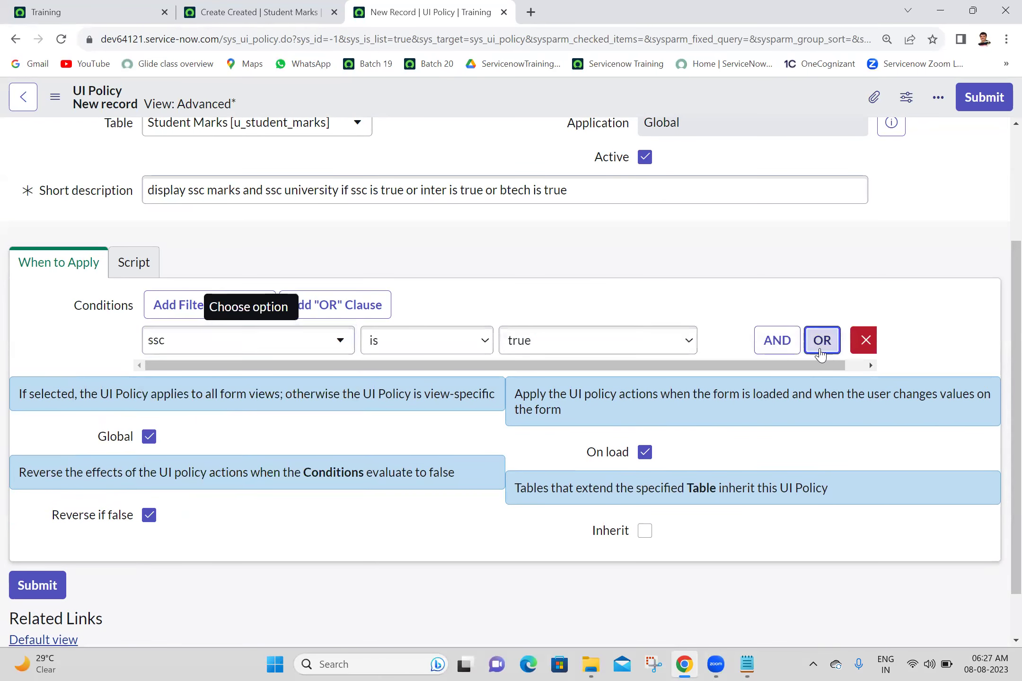
left_click(242, 380)
type("inter")
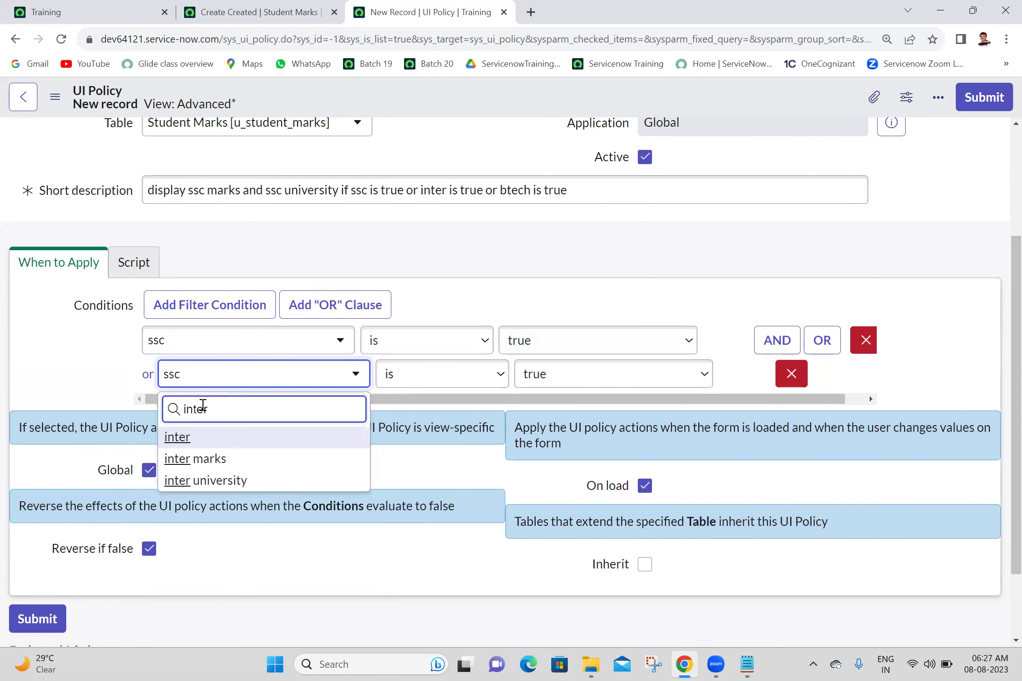
left_click(219, 439)
Step: Add btech is true as a further OR condition and save the UI policy without leaving the record
left_click(822, 341)
left_click(332, 418)
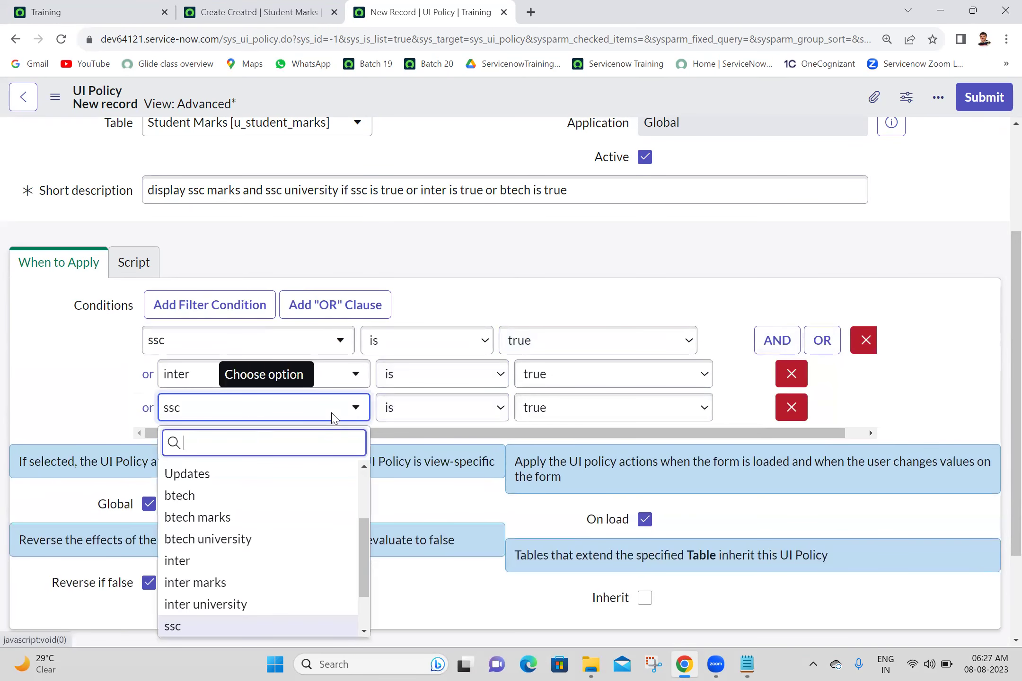
type("btech")
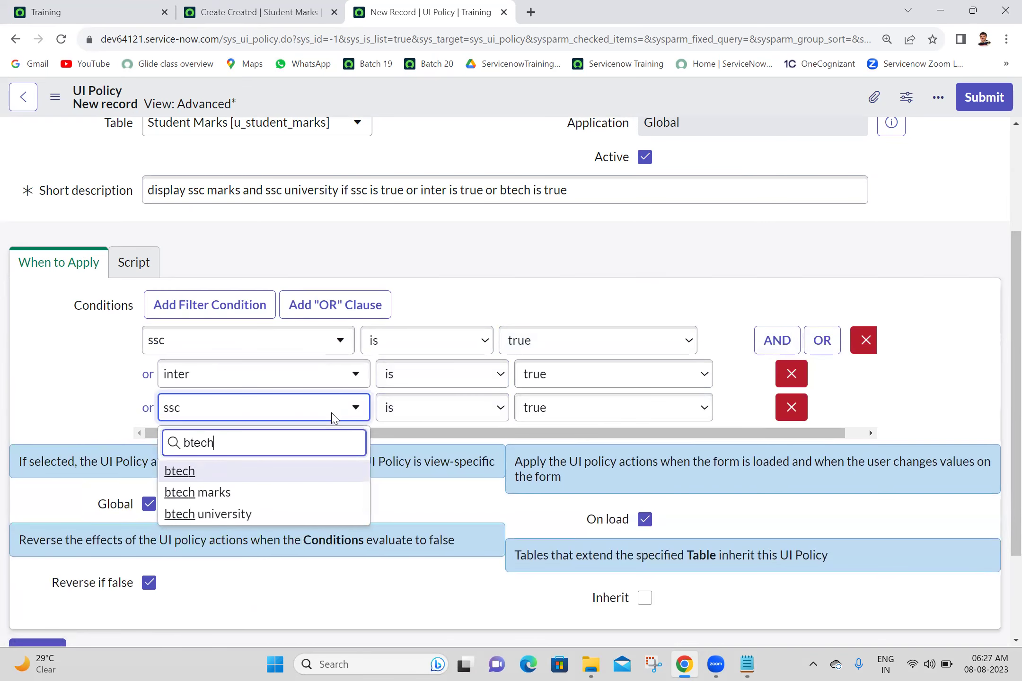
left_click(239, 474)
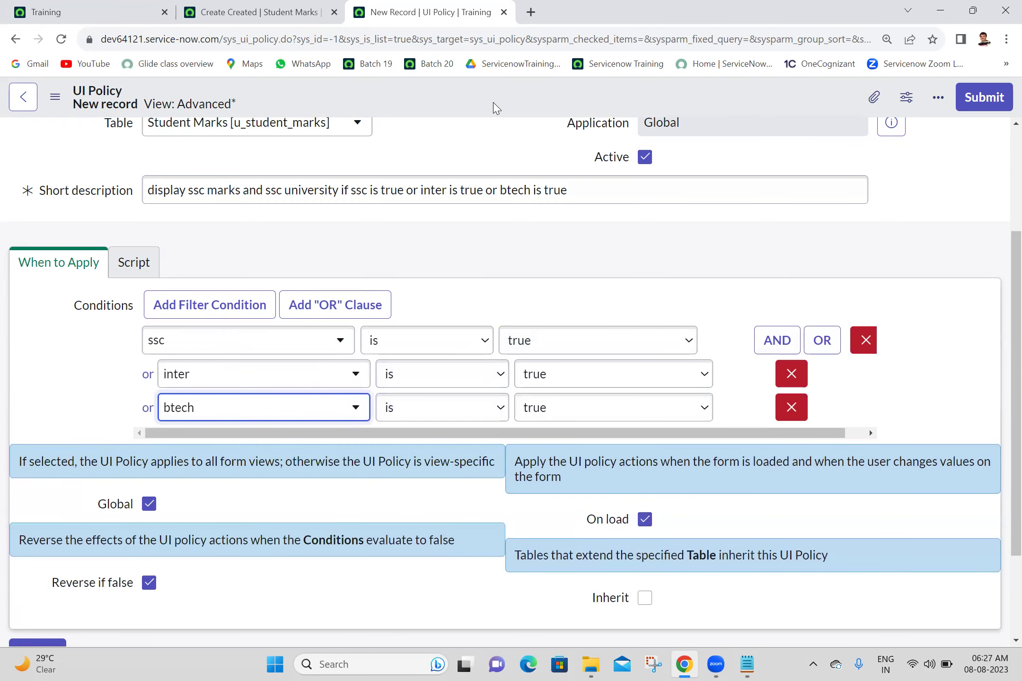
right_click(495, 86)
left_click(508, 97)
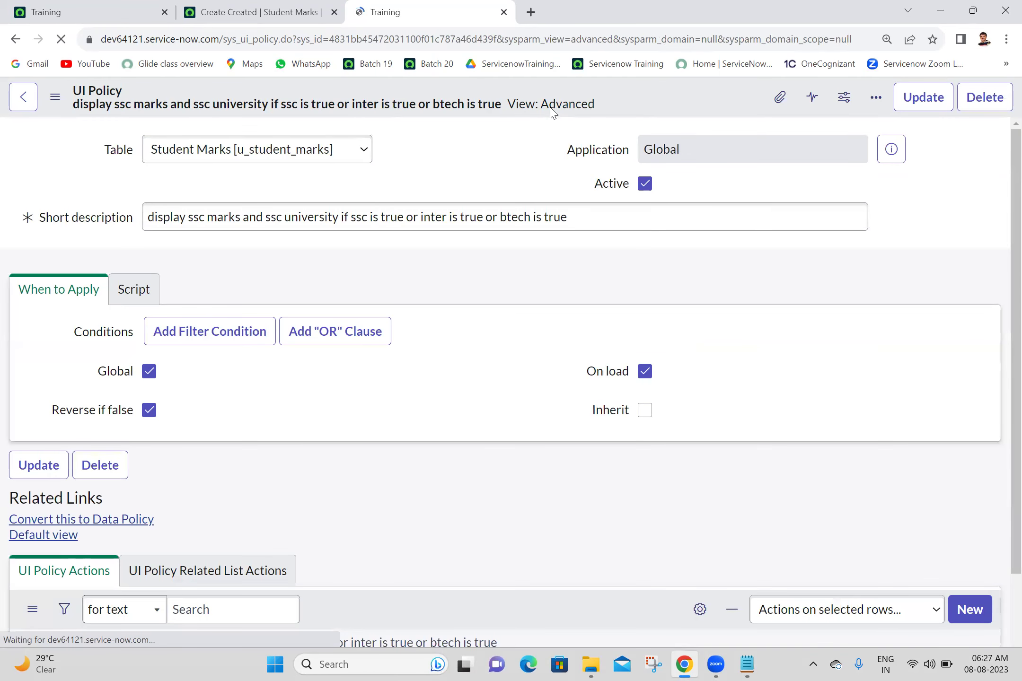
Step: Add a UI policy action for the ssc marks field with Visible set to True and submit it
scroll(1002, 415, "down", 7)
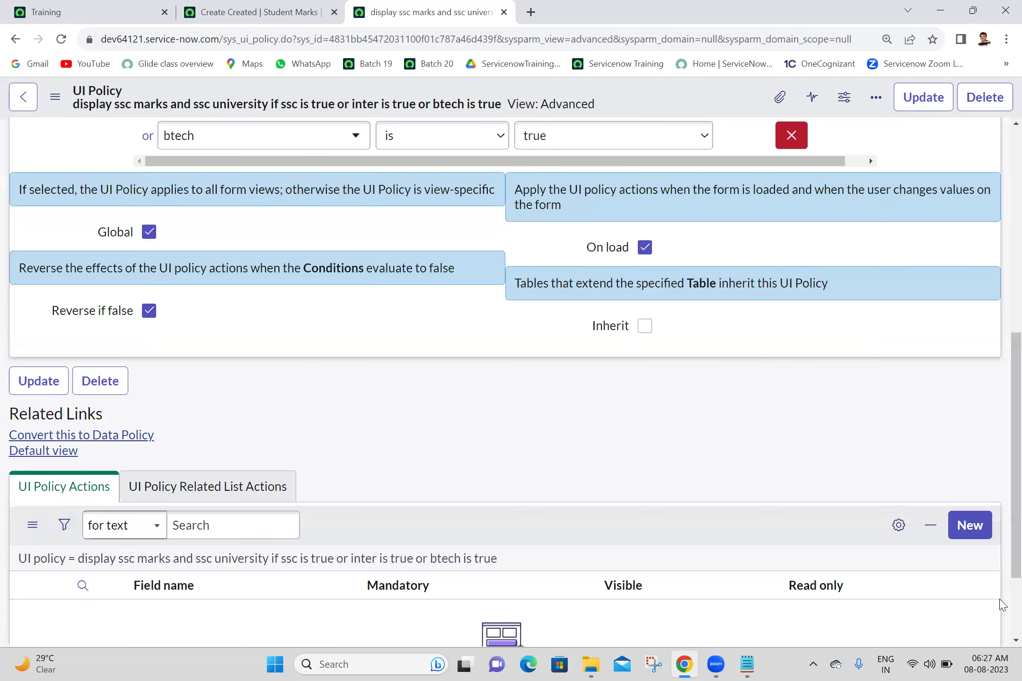
scroll(1003, 605, "down", 3)
scroll(1002, 544, "up", 5)
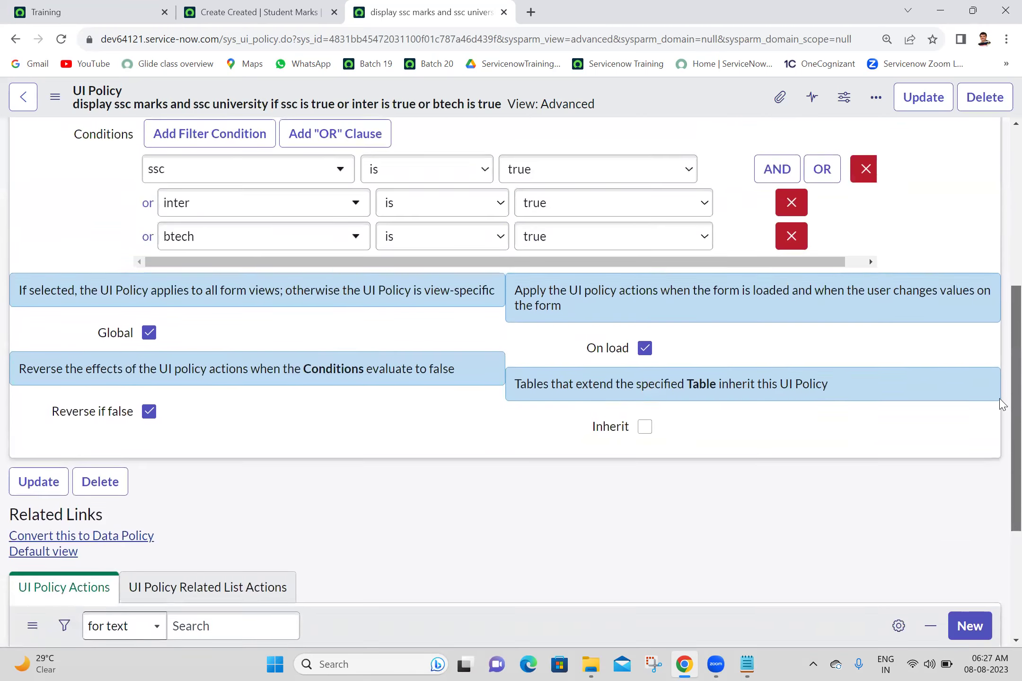
scroll(985, 525, "down", 5)
left_click(975, 409)
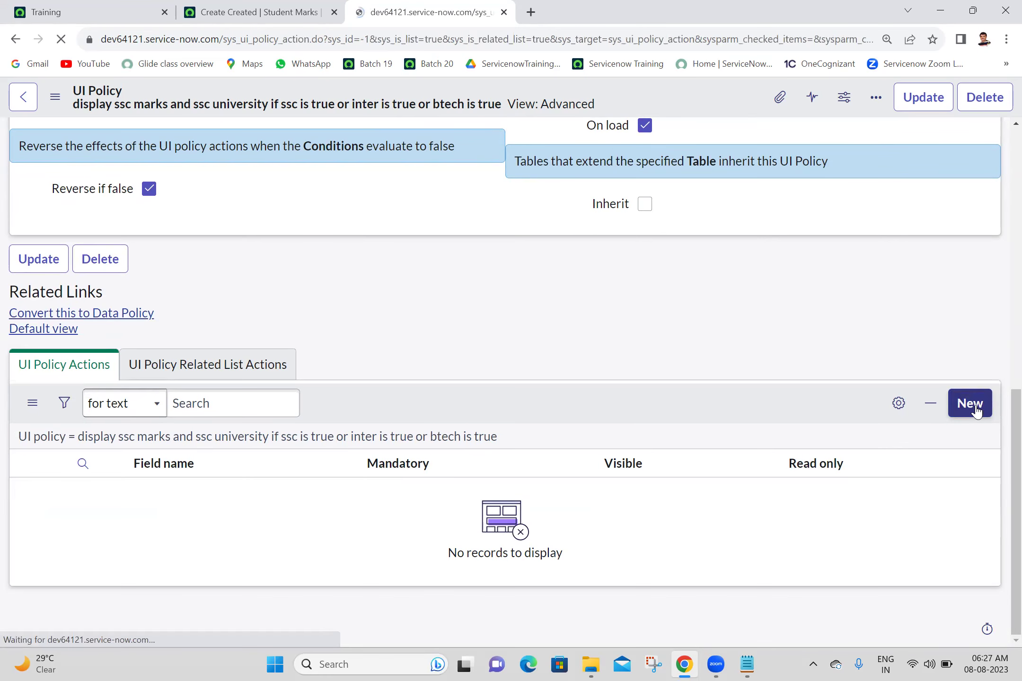
left_click(284, 264)
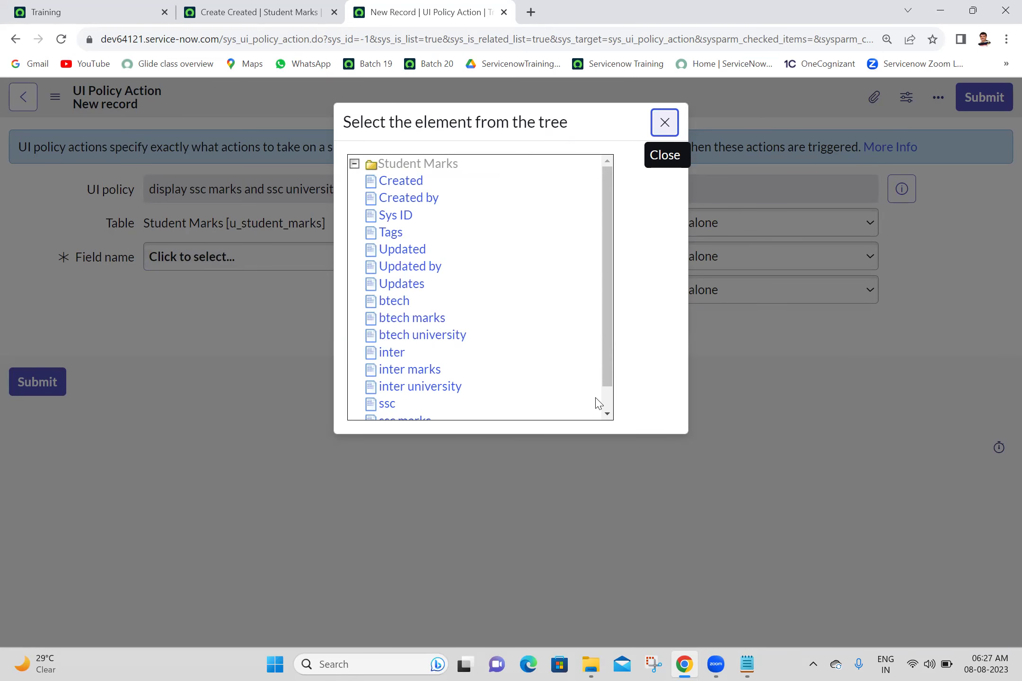
left_click(609, 413)
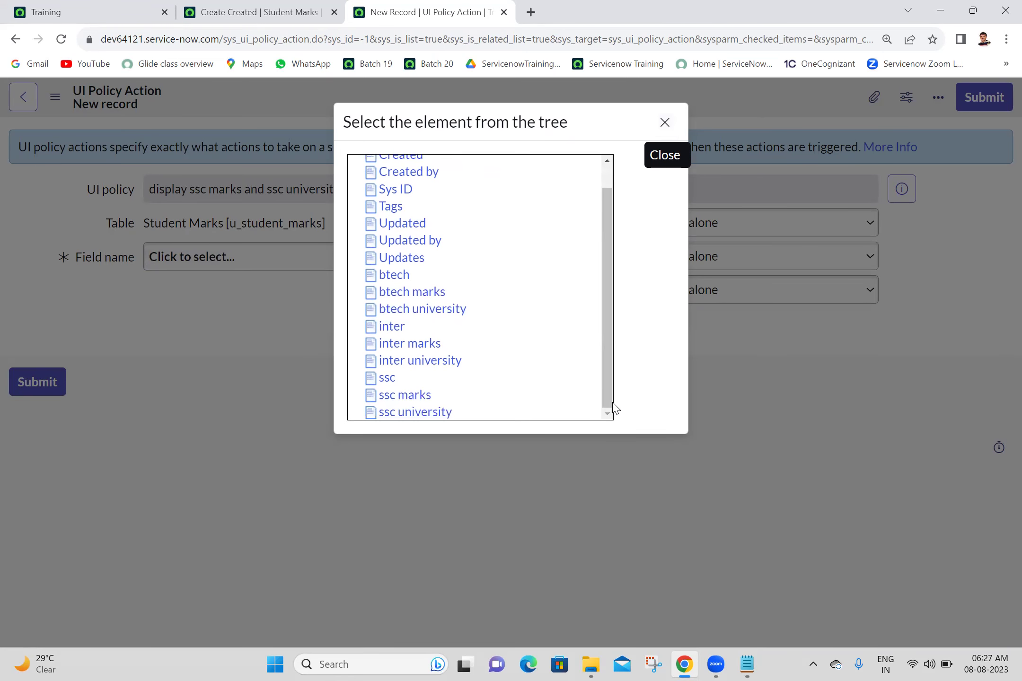
left_click(417, 396)
left_click(685, 257)
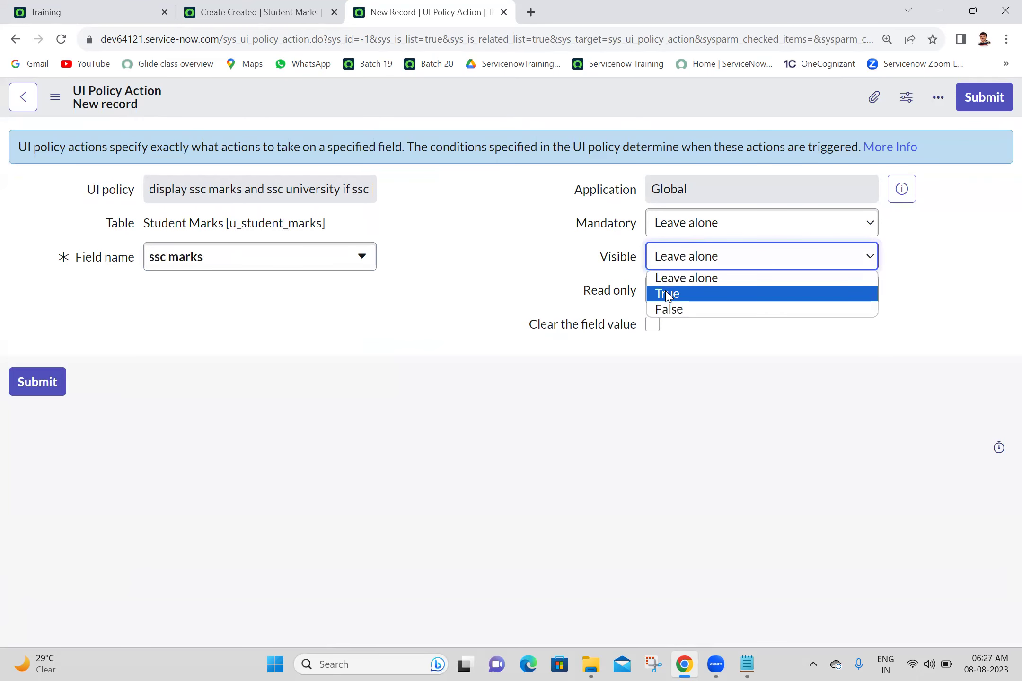
left_click(666, 294)
left_click(988, 105)
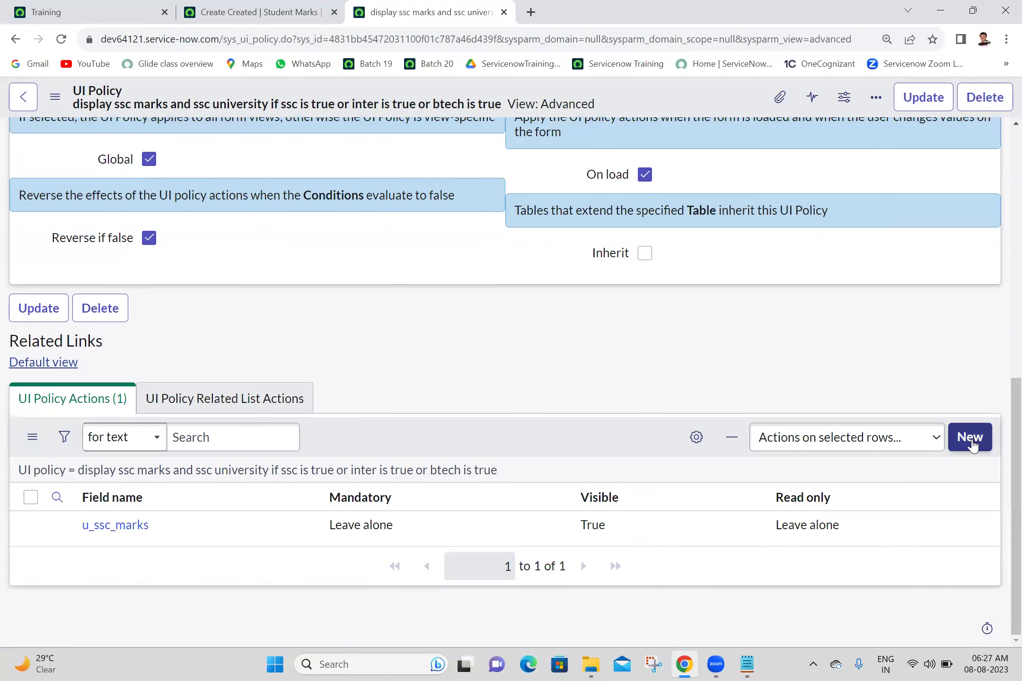
Step: Add a UI policy action for the ssc university field with Visible set to True and submit it
left_click(970, 440)
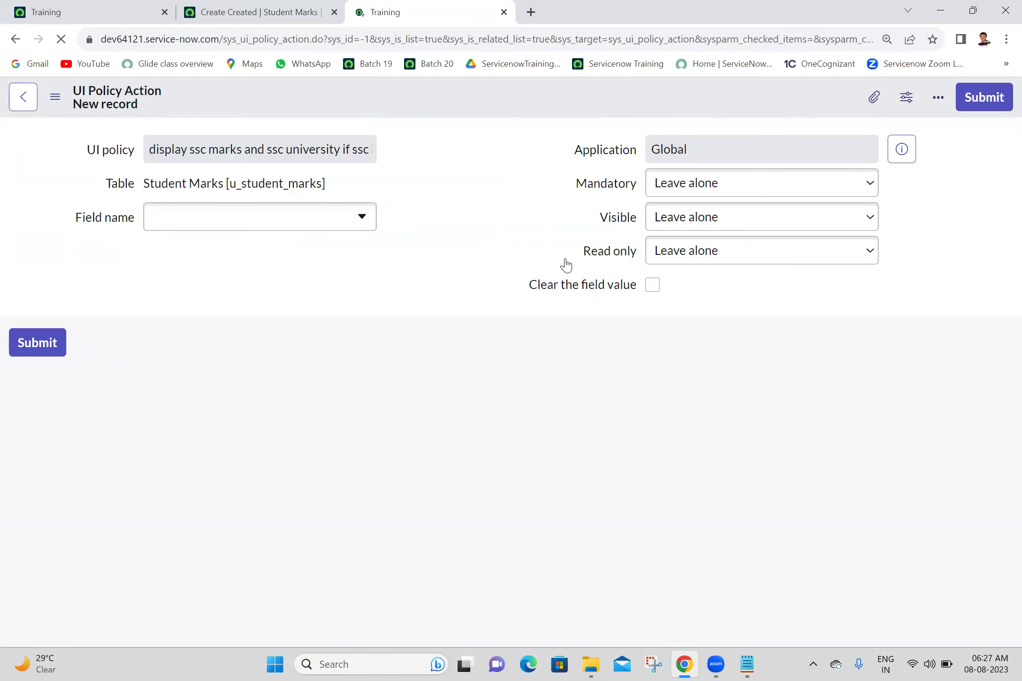
left_click(341, 266)
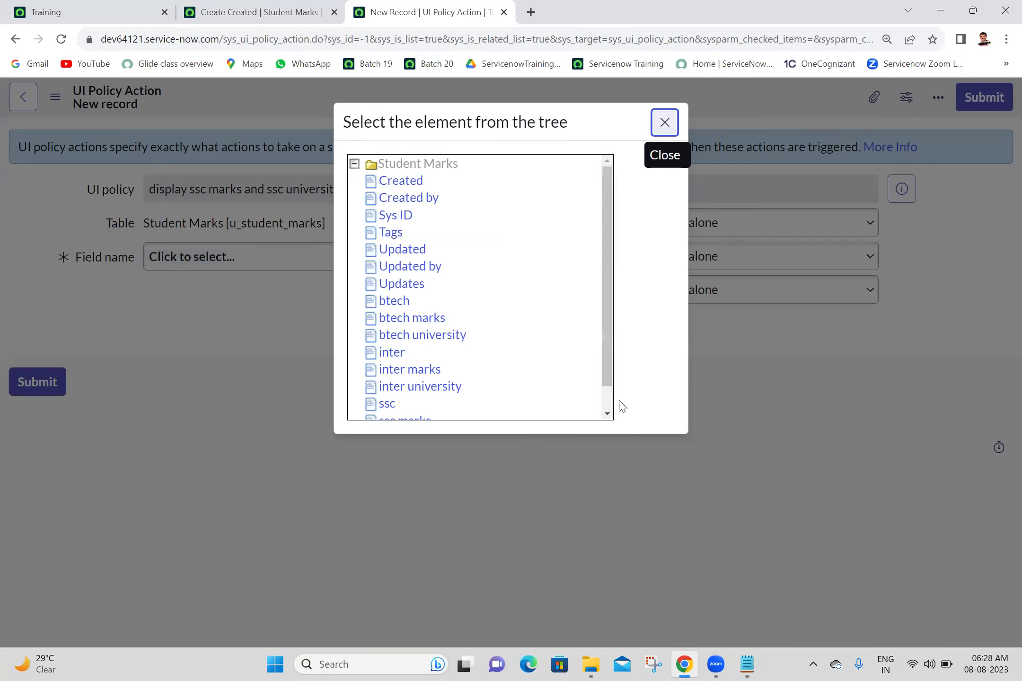
left_click(607, 414)
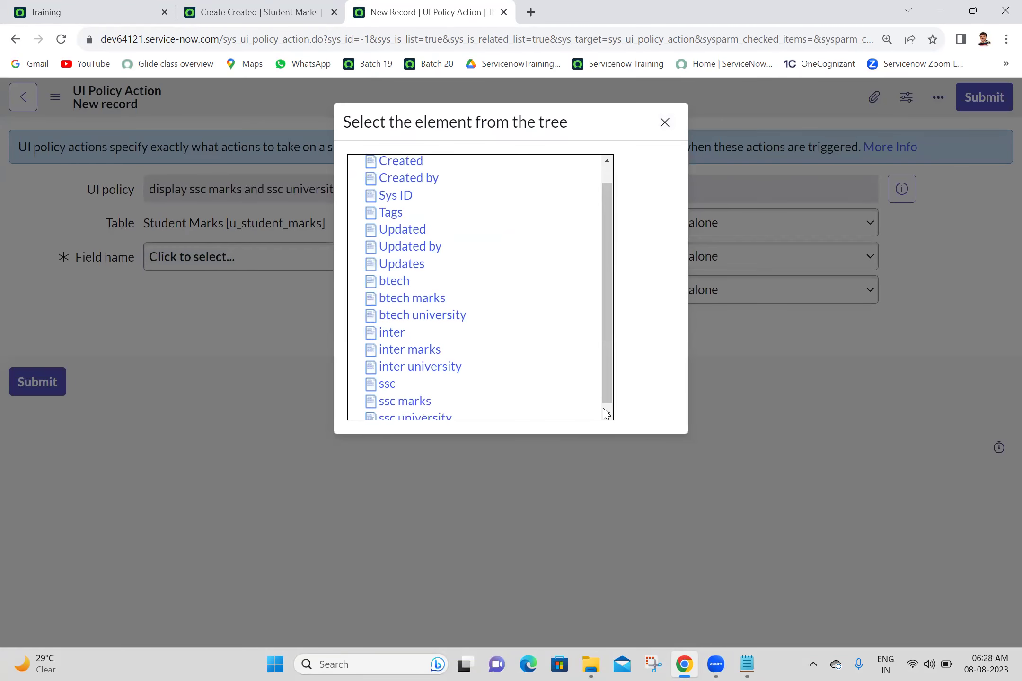
left_click(429, 414)
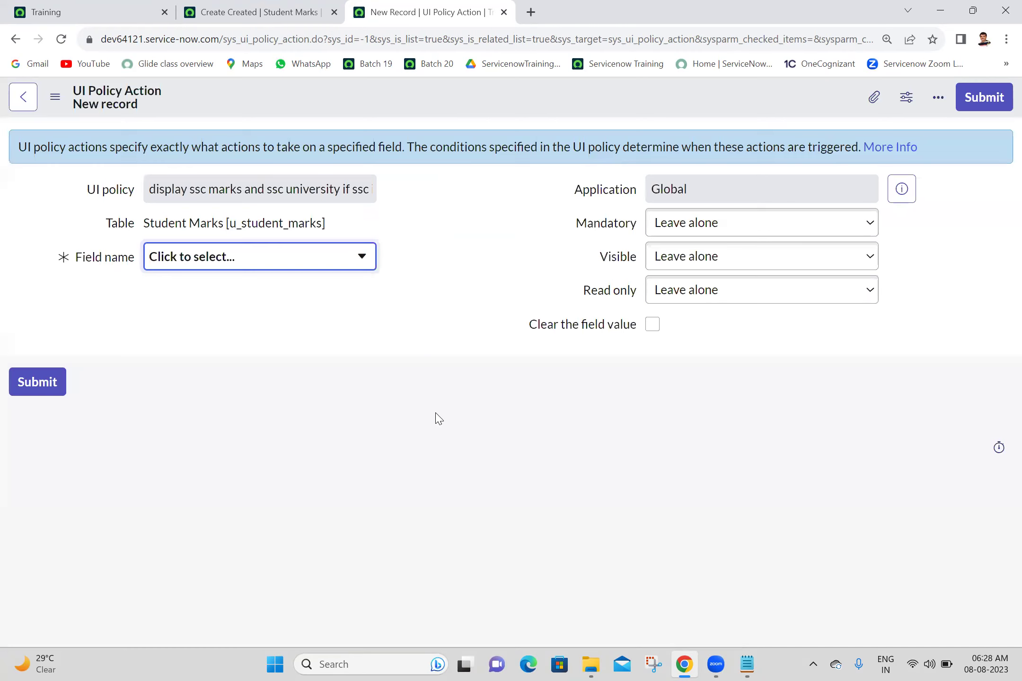
left_click(714, 263)
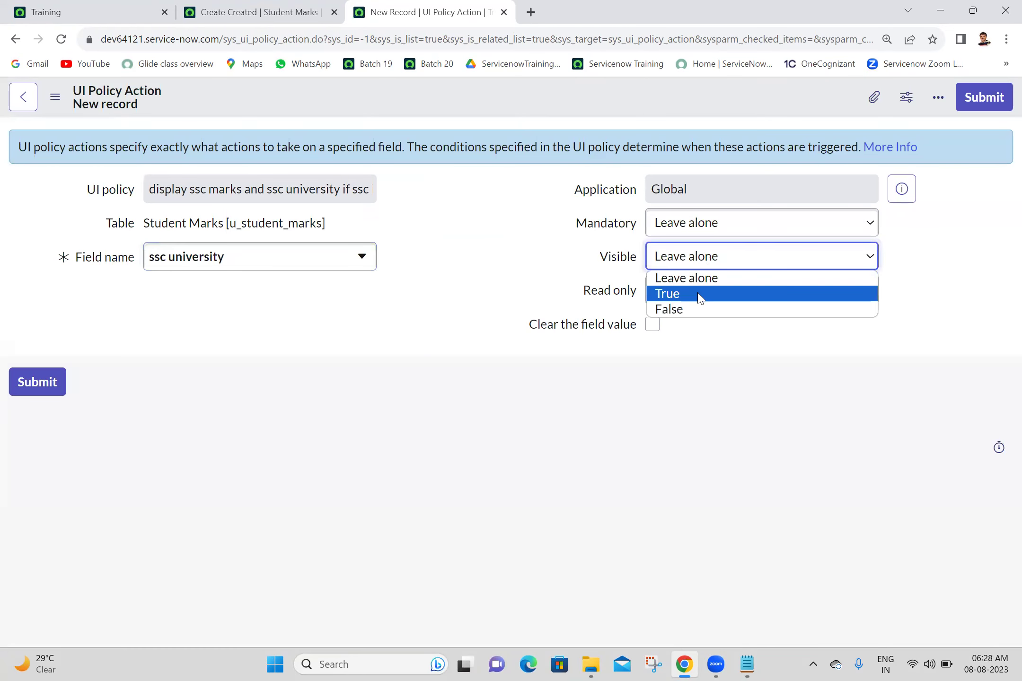
left_click(698, 292)
left_click(997, 99)
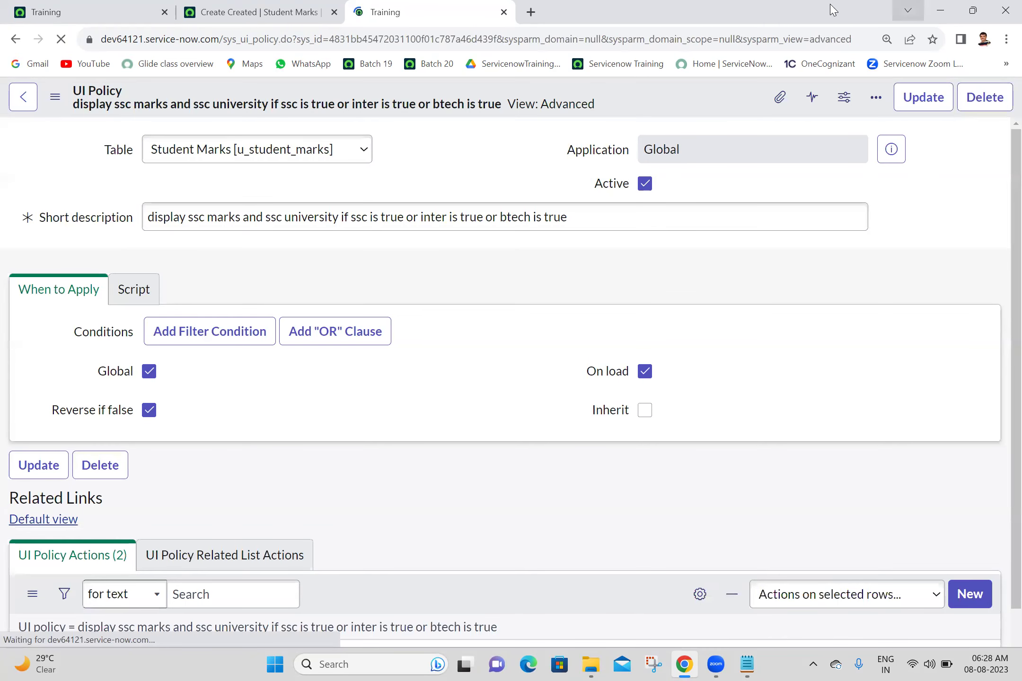
Step: Duplicate the Student Marks form tab and start a second UI policy from the table's UI Policies list
left_click(326, 5)
right_click(265, 5)
left_click(303, 107)
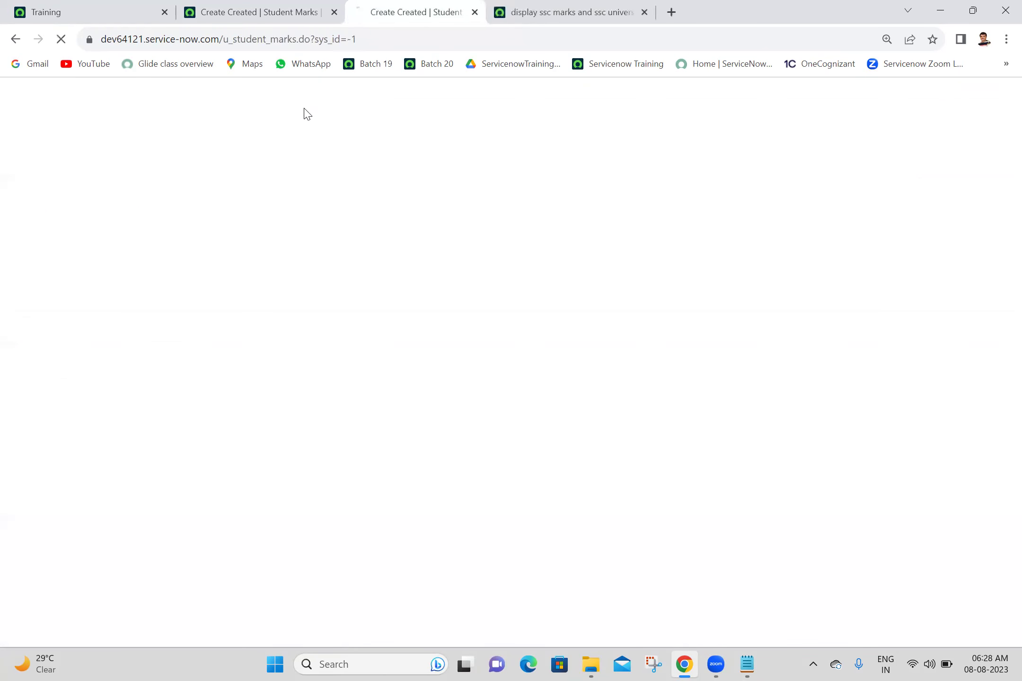
right_click(455, 91)
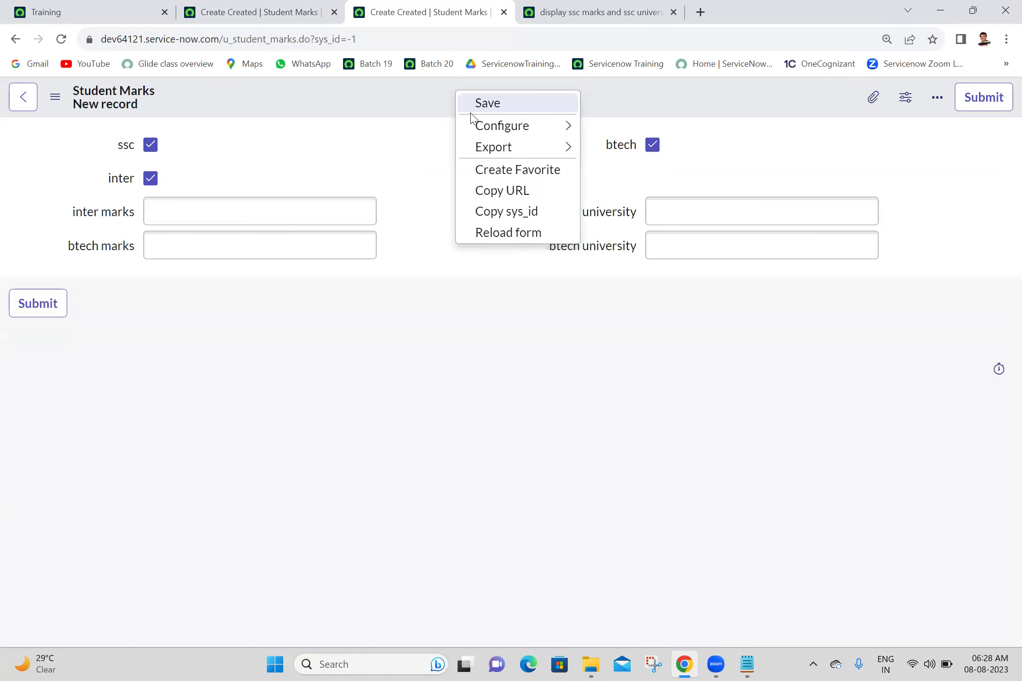
mouse_move(536, 134)
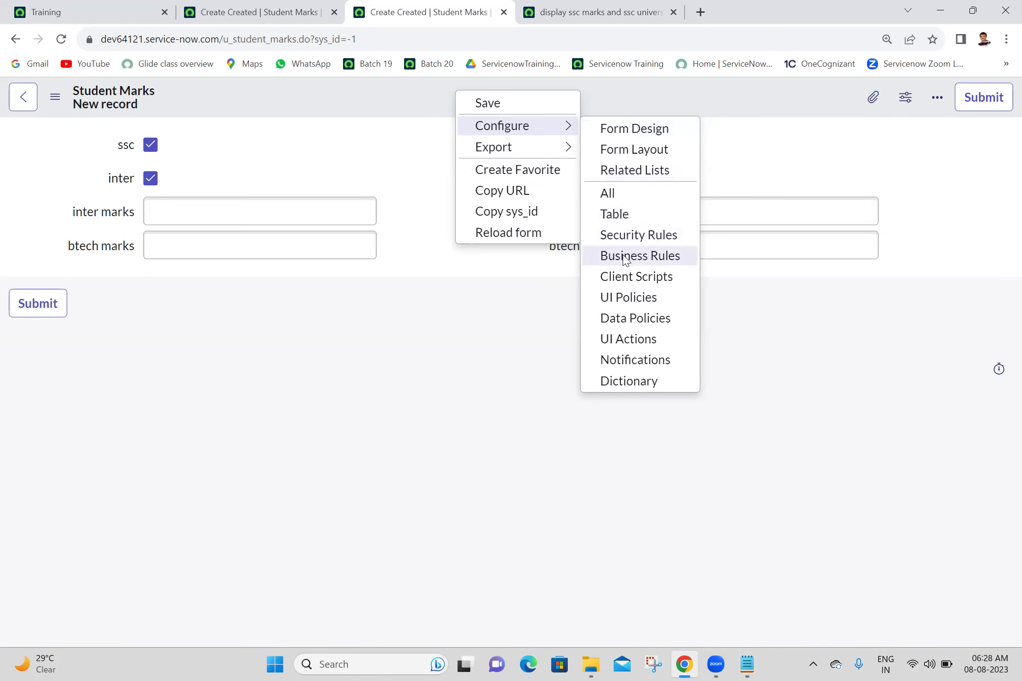
left_click(617, 302)
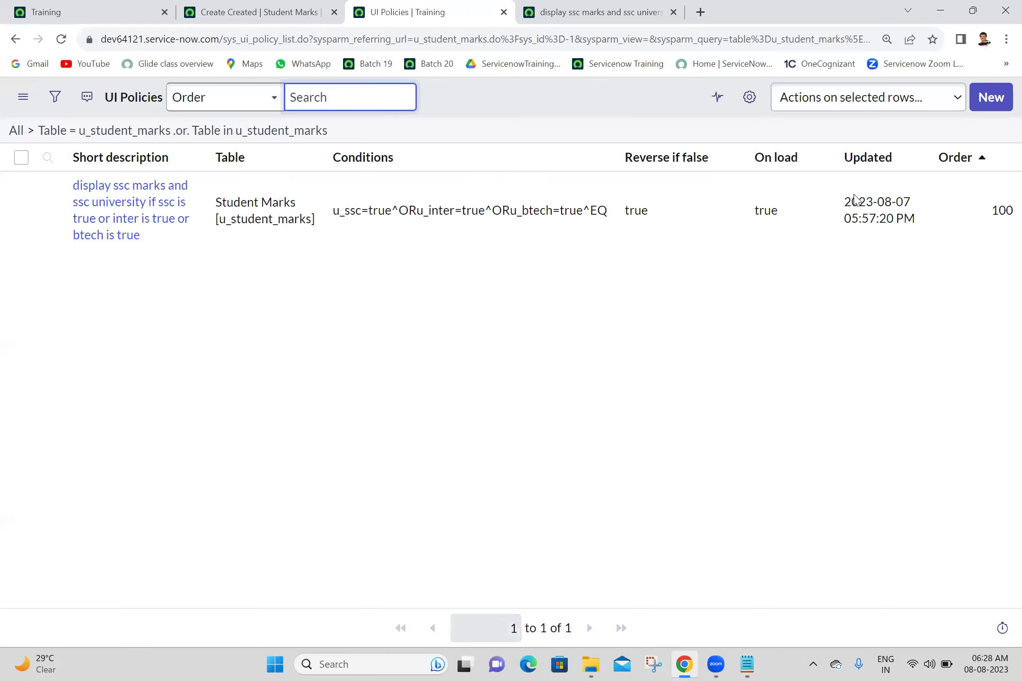
left_click(990, 112)
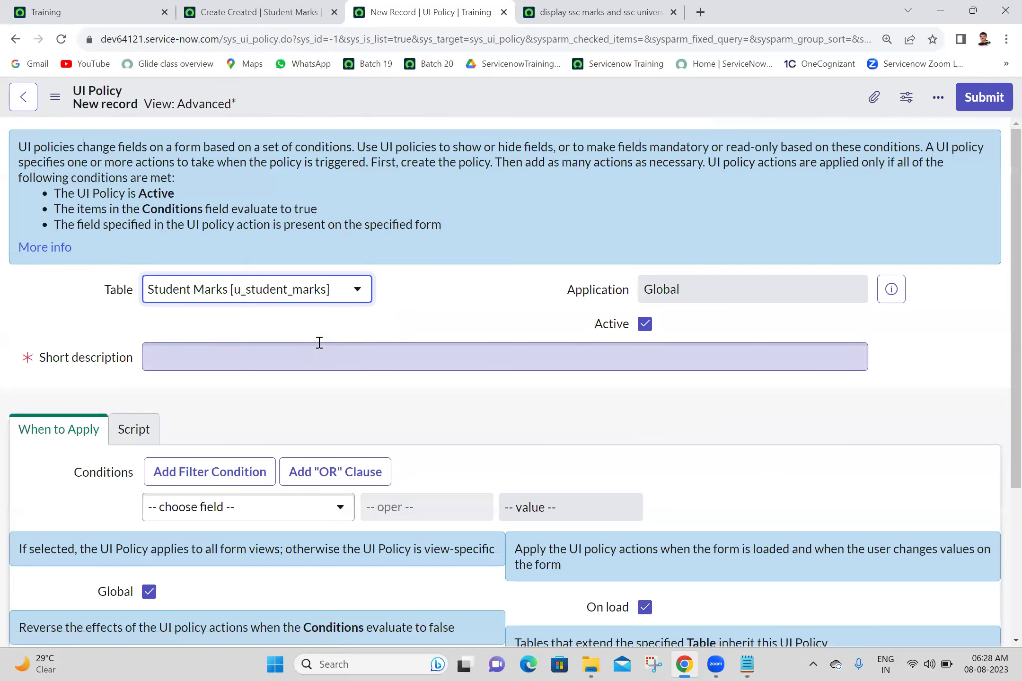
Step: Describe the UI policy as "display inter marks, inter university if inter is true or bteh is true" and add the condition inter is true
left_click(327, 357)
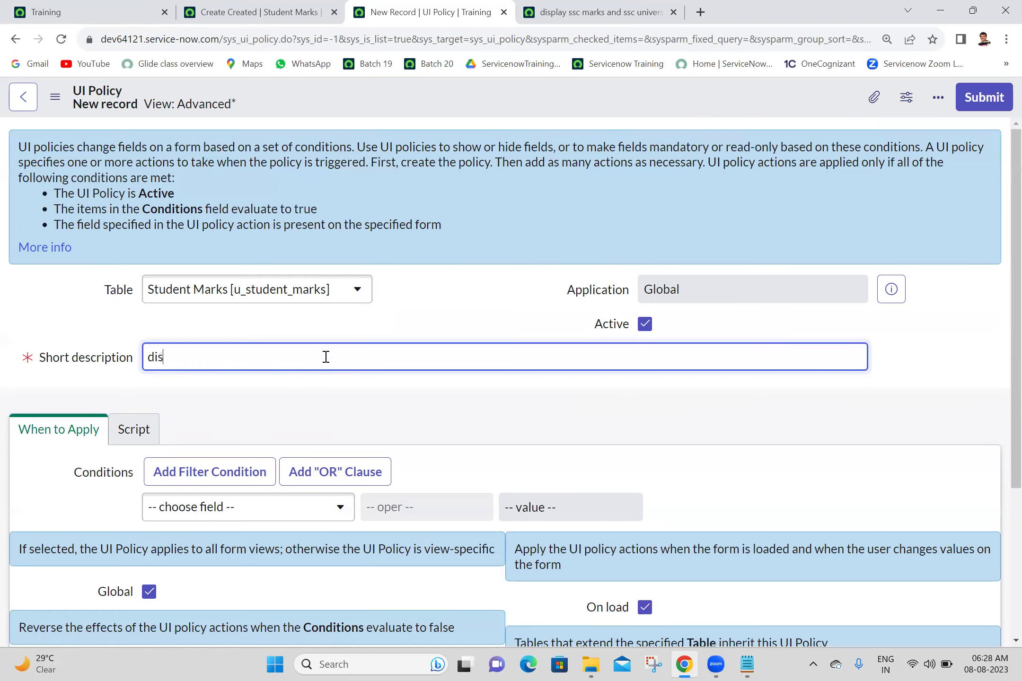
type("display inter marks, inter university if inter is true or bteh is true")
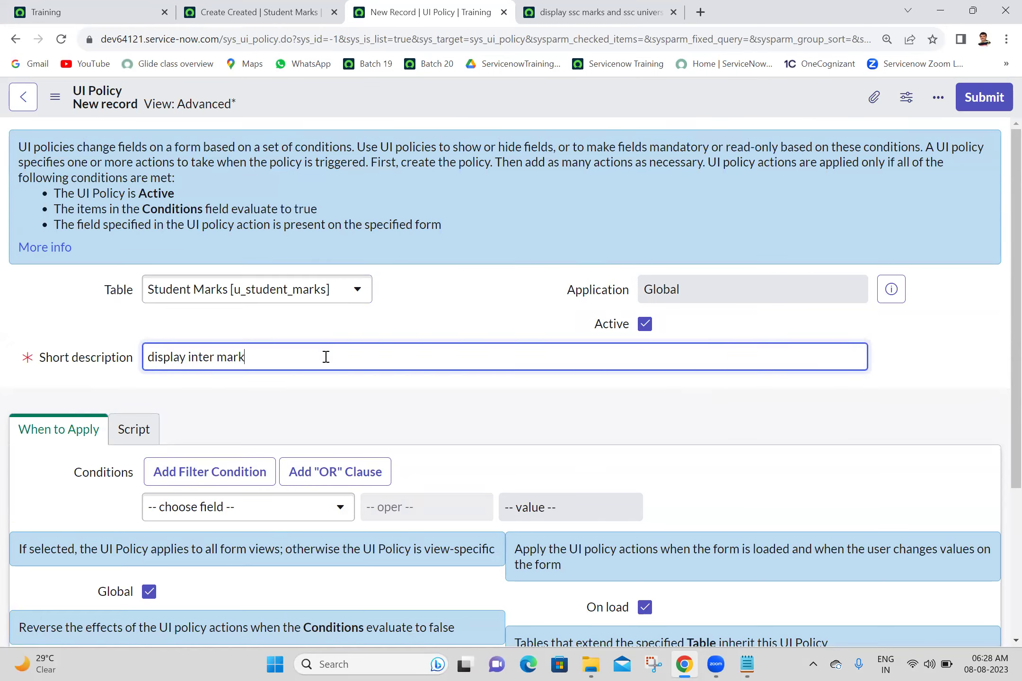
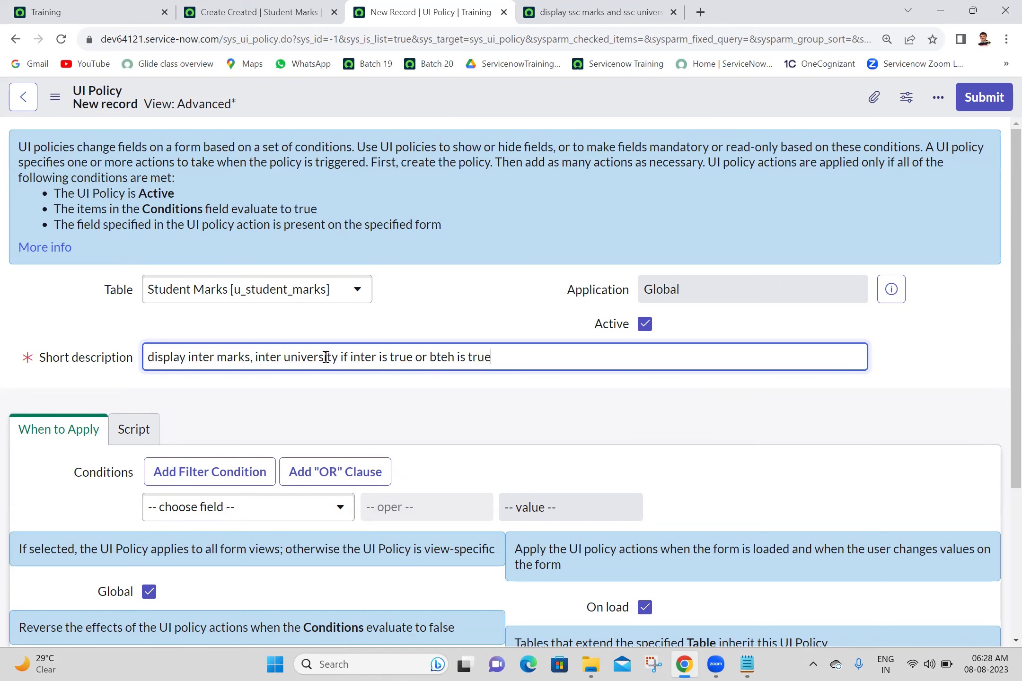
scroll(999, 289, "down", 3)
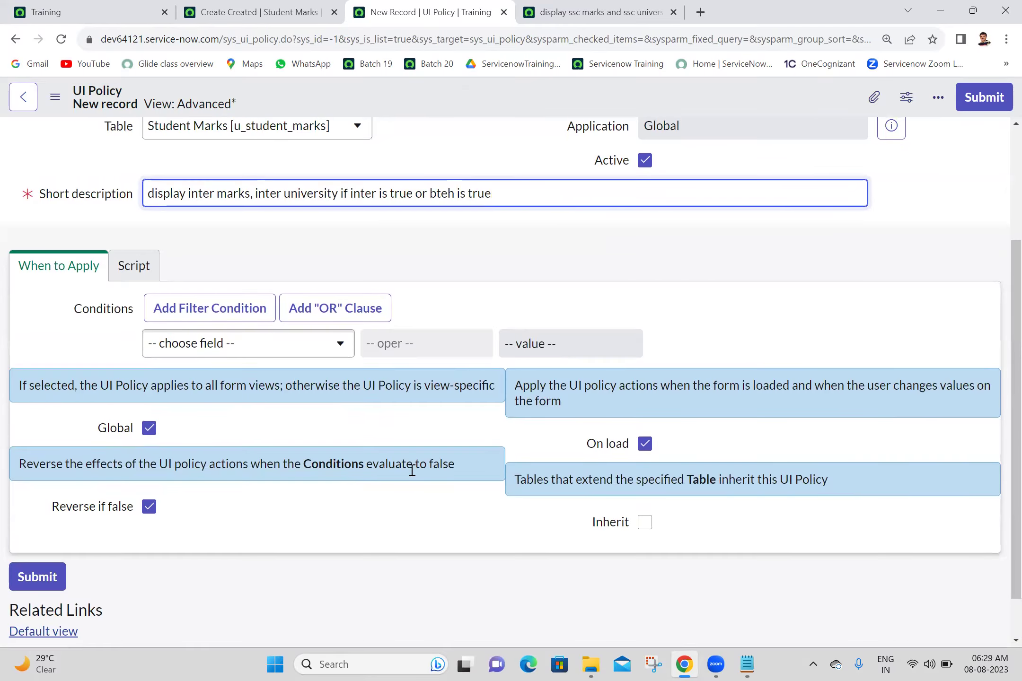
left_click(293, 347)
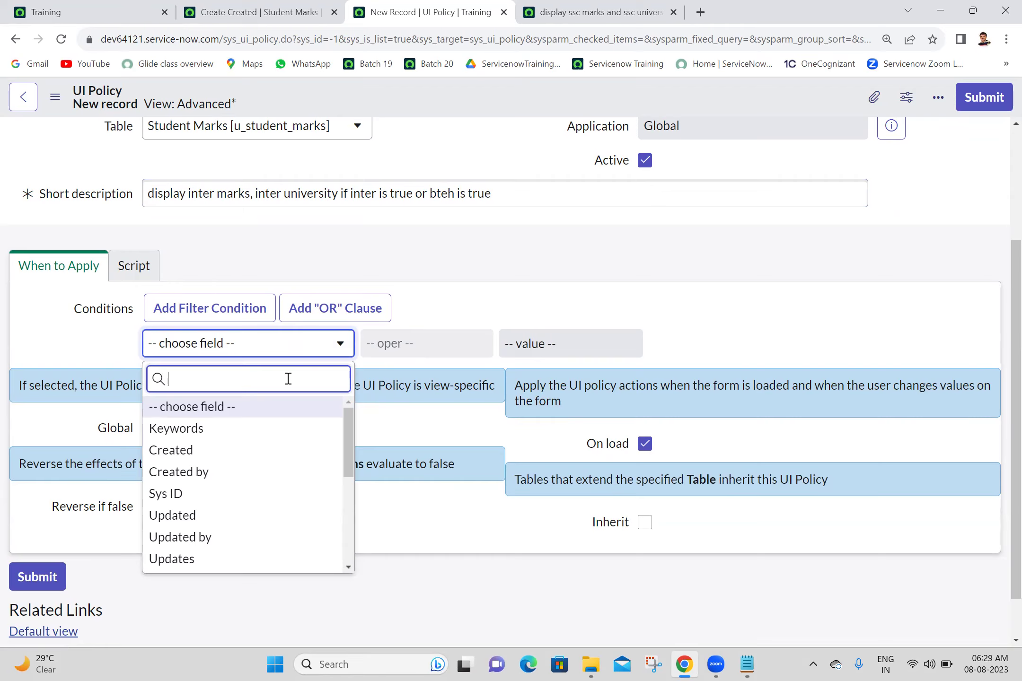
type("inter")
left_click(223, 414)
Step: Add btech is true as an OR condition to the inter policy and save it without leaving the record
left_click(822, 344)
left_click(335, 377)
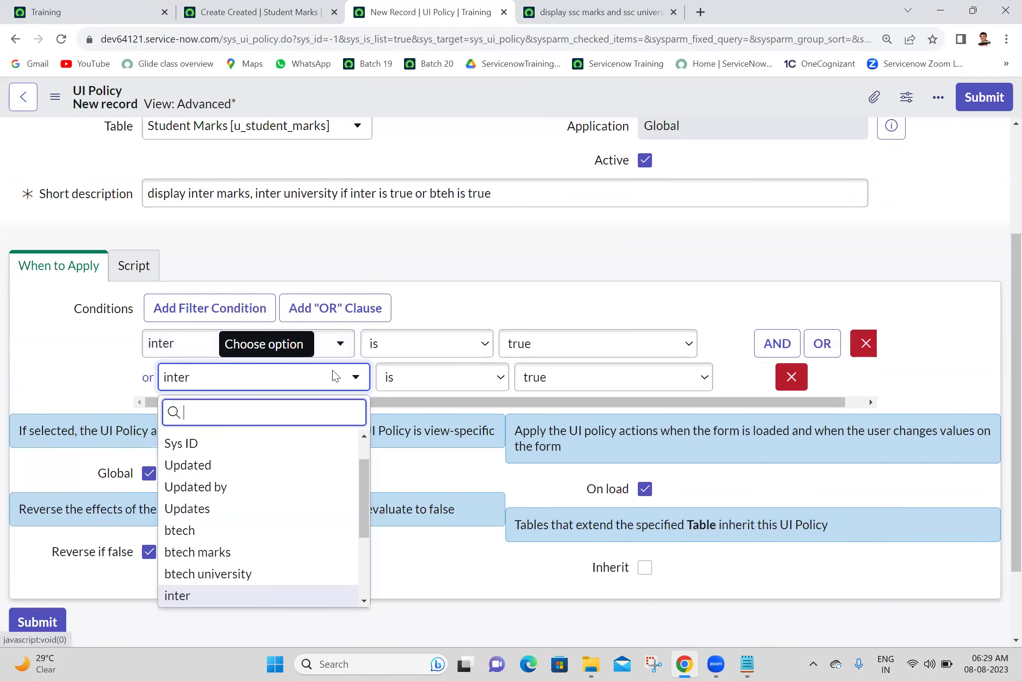
type("btech")
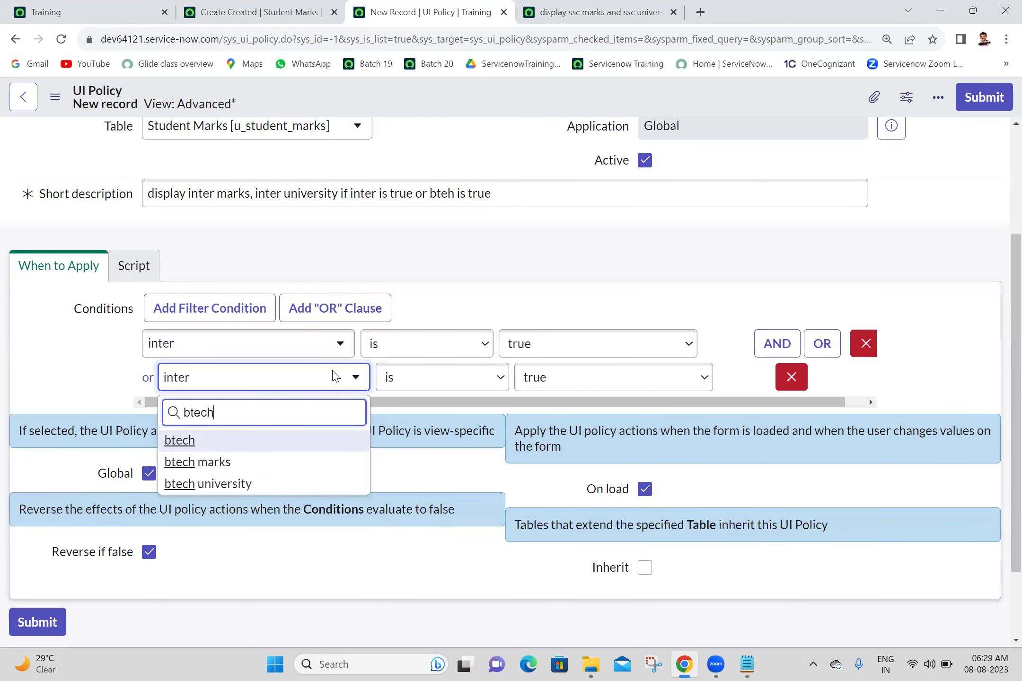
left_click(243, 439)
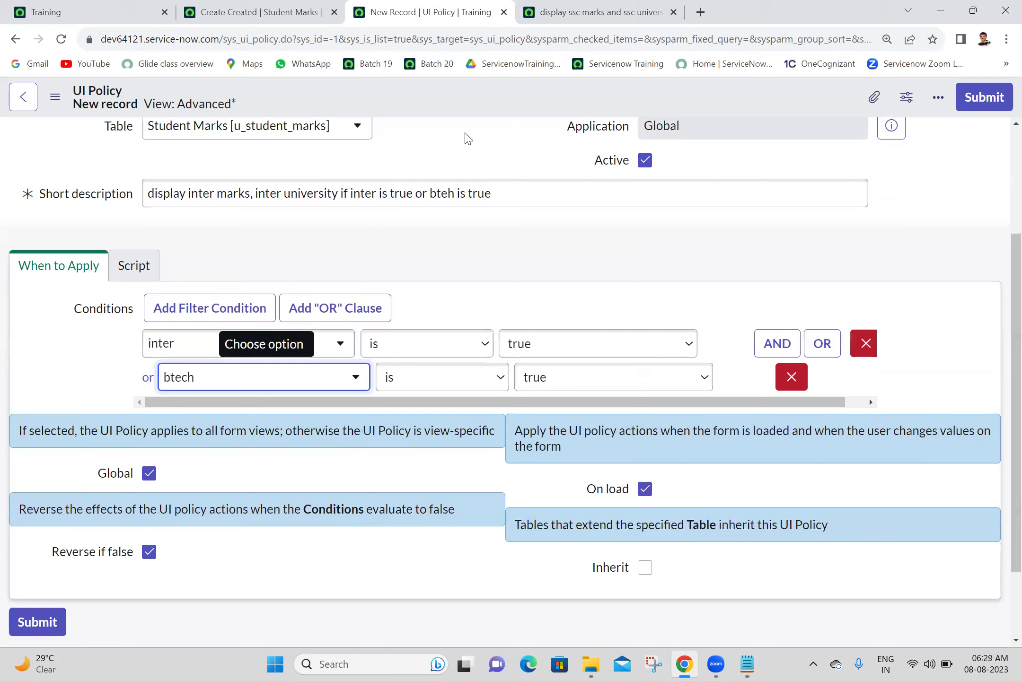
right_click(490, 102)
left_click(506, 110)
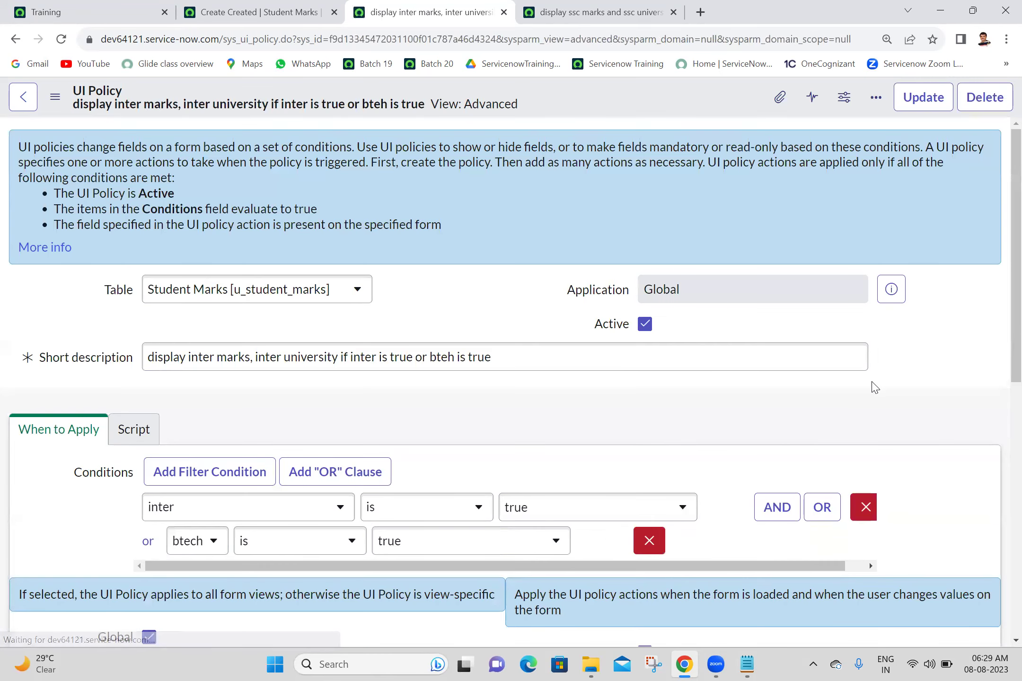
Step: Add a UI policy action for the inter marks field with Visible set to True and submit it
scroll(999, 424, "down", 10)
left_click(965, 471)
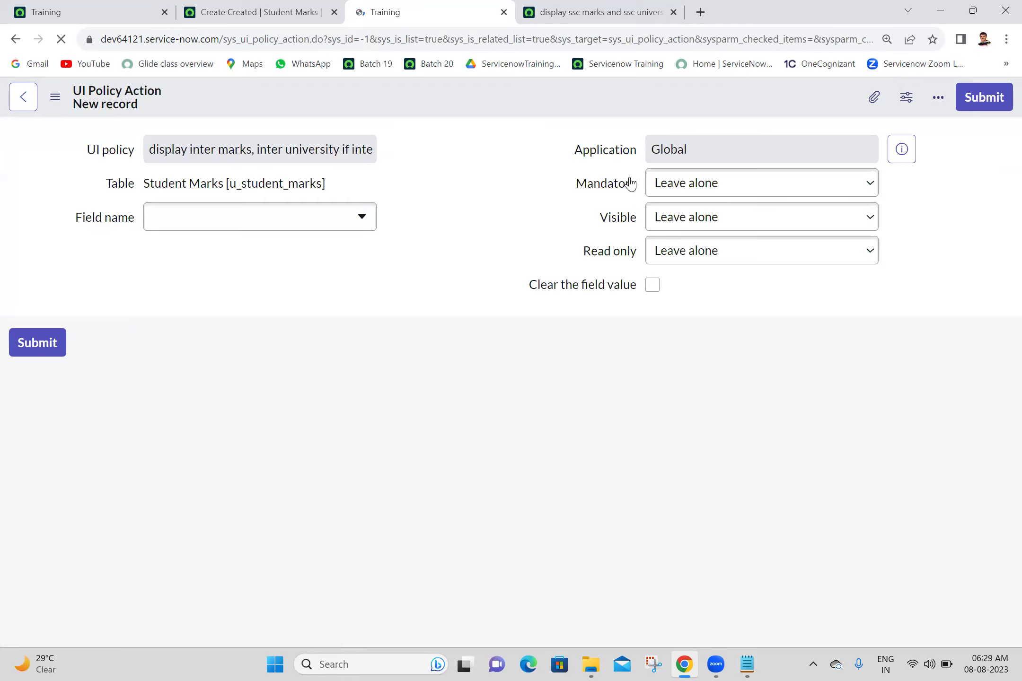
left_click(302, 271)
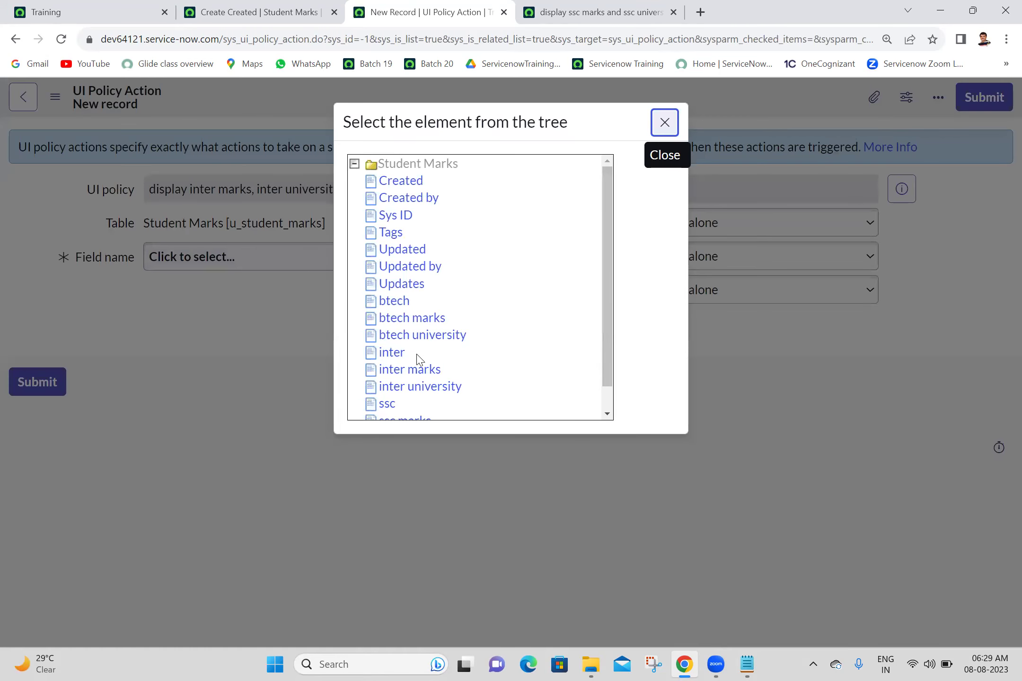
left_click(425, 374)
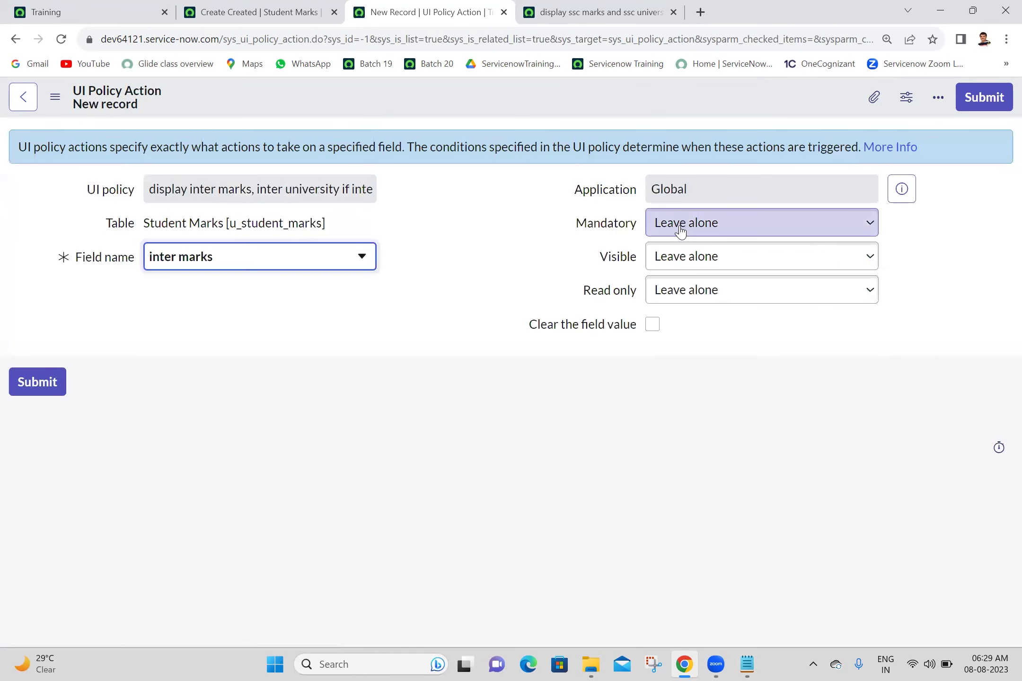
left_click(677, 261)
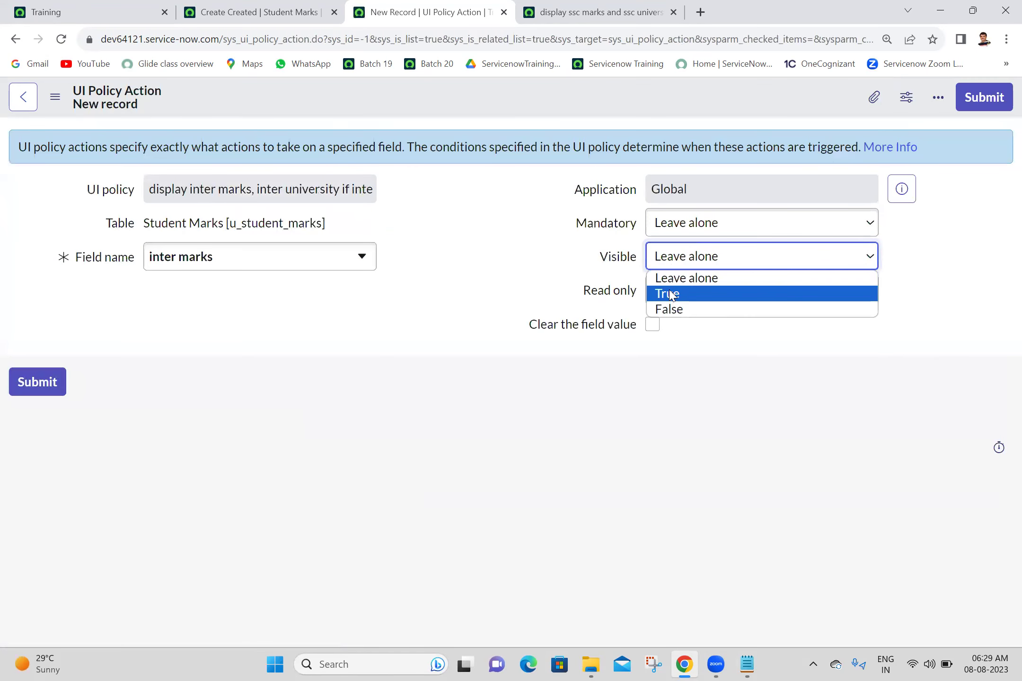
left_click(671, 293)
left_click(990, 109)
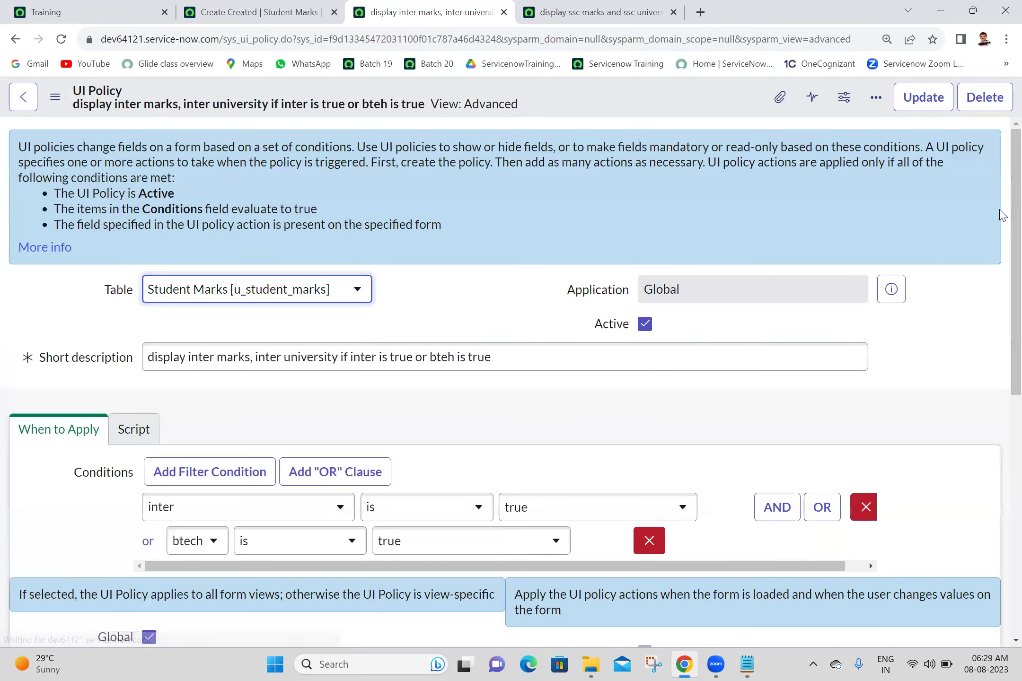
Step: Add a UI policy action for the inter university field with Visible set to True and submit it
left_click_drag(1012, 235, 1011, 488)
scroll(1002, 494, "down", 1)
left_click(968, 440)
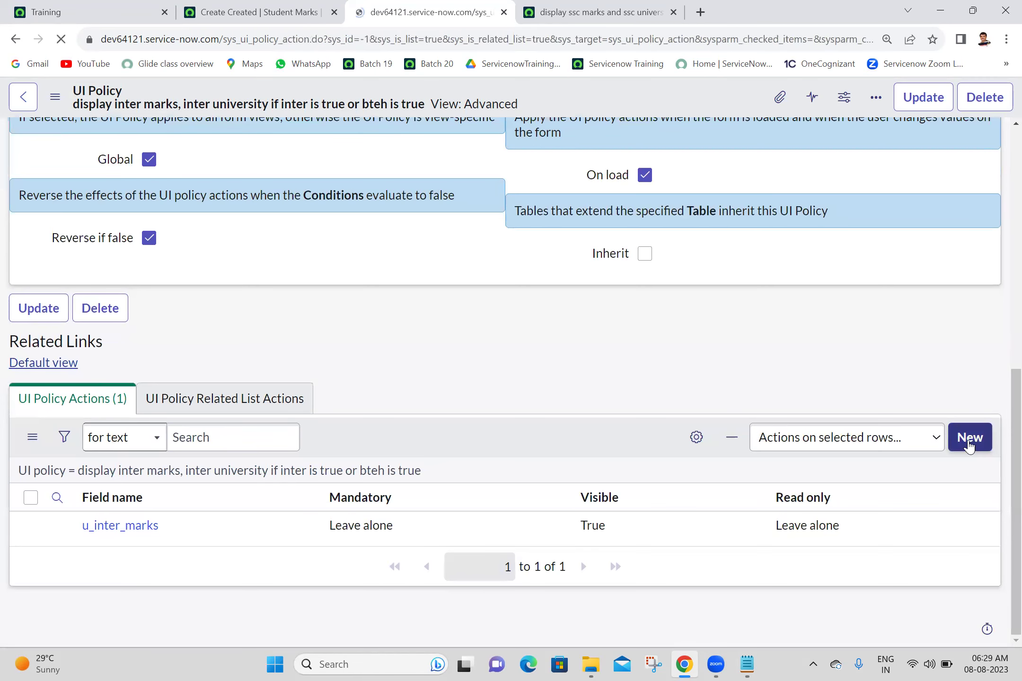
left_click(312, 256)
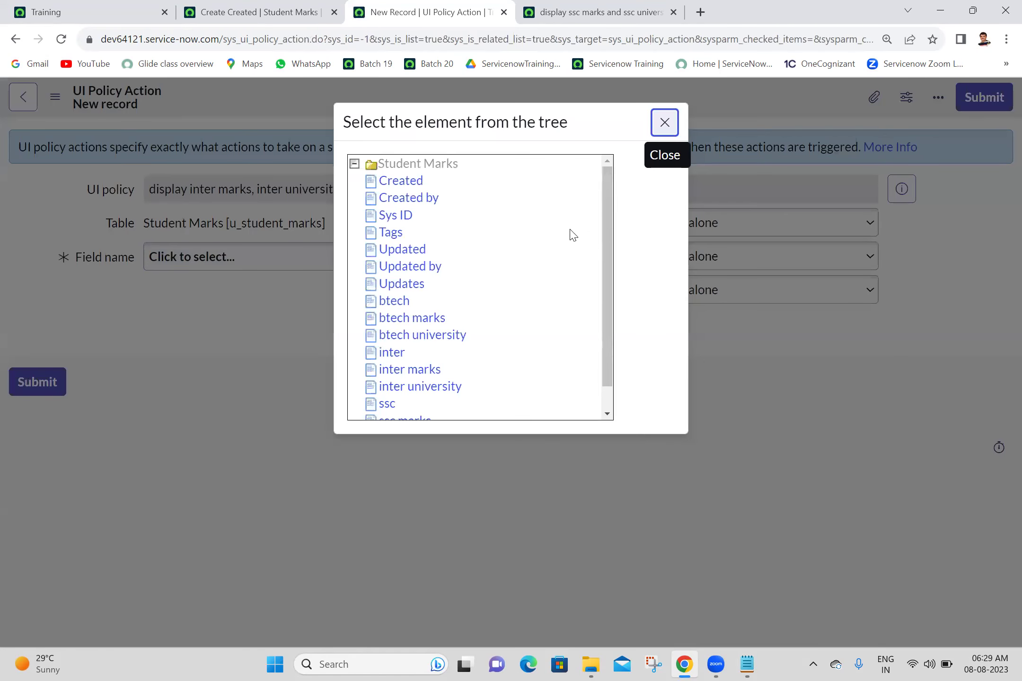
left_click_drag(610, 244, 616, 320)
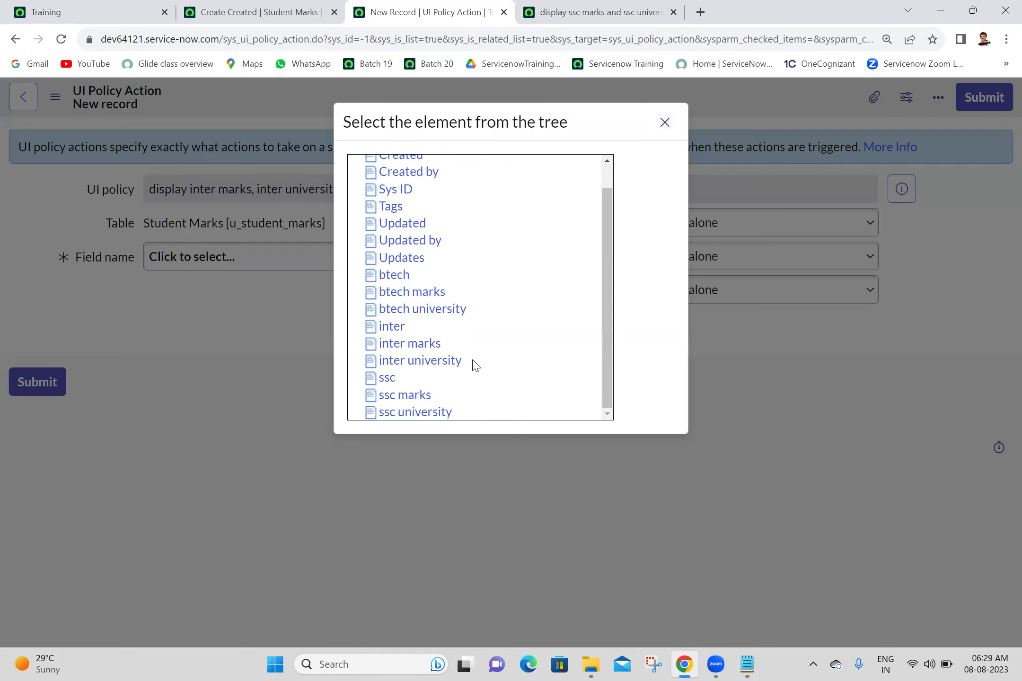
left_click(439, 367)
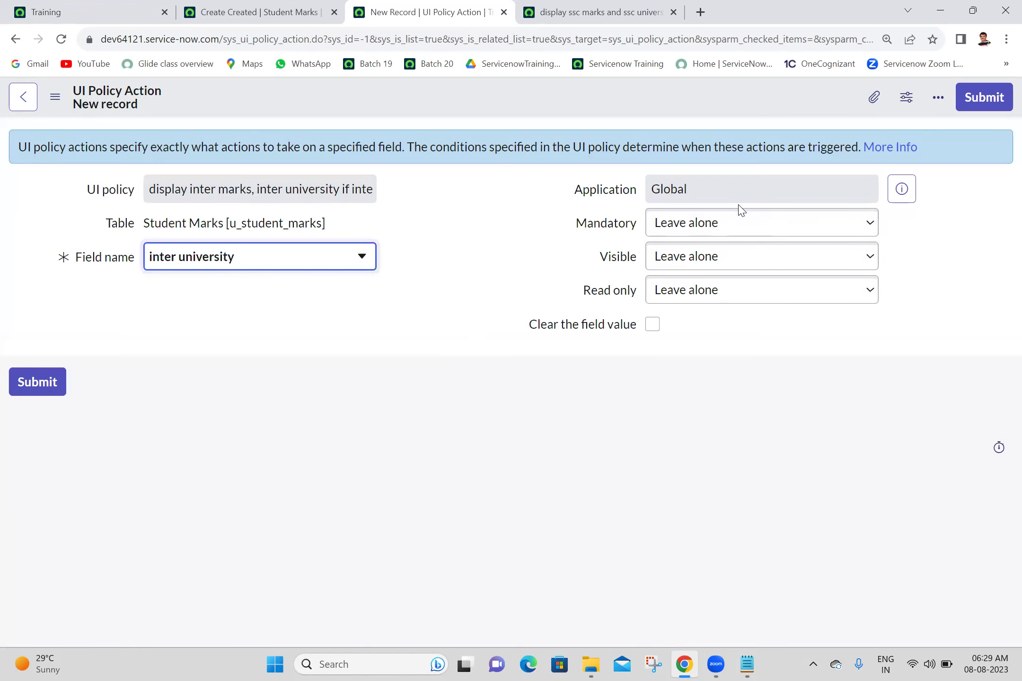
left_click(700, 260)
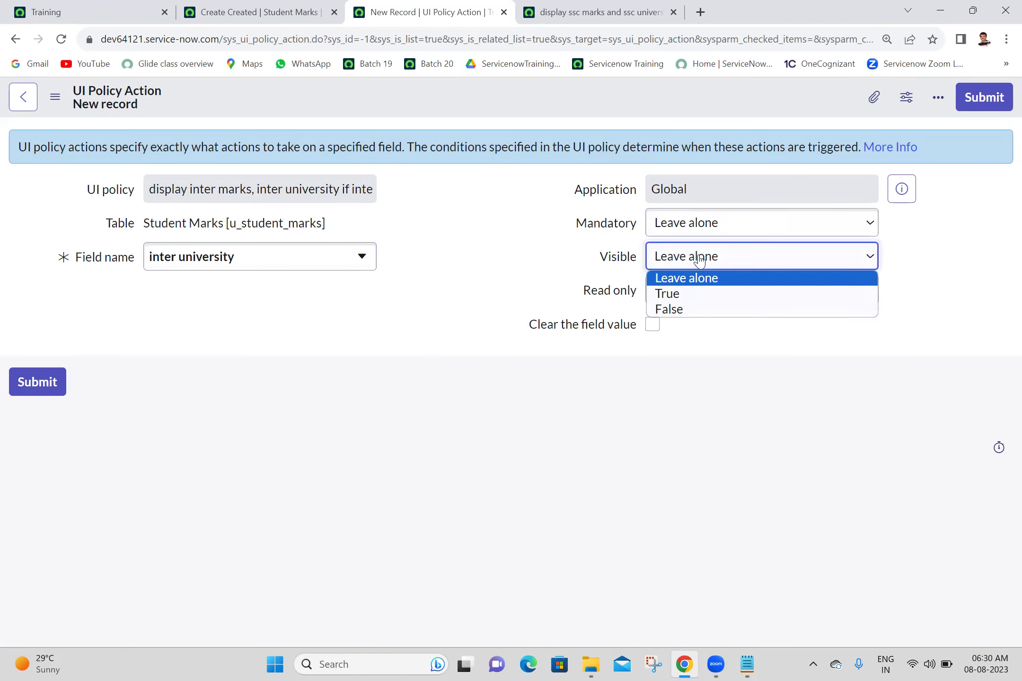
left_click(676, 294)
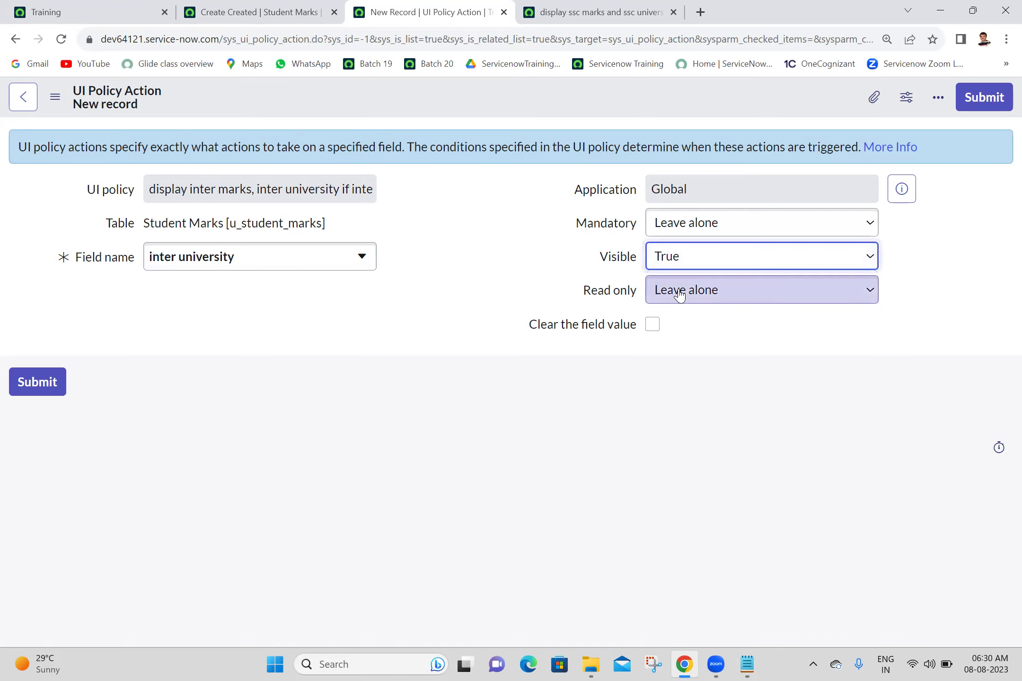
left_click(1000, 109)
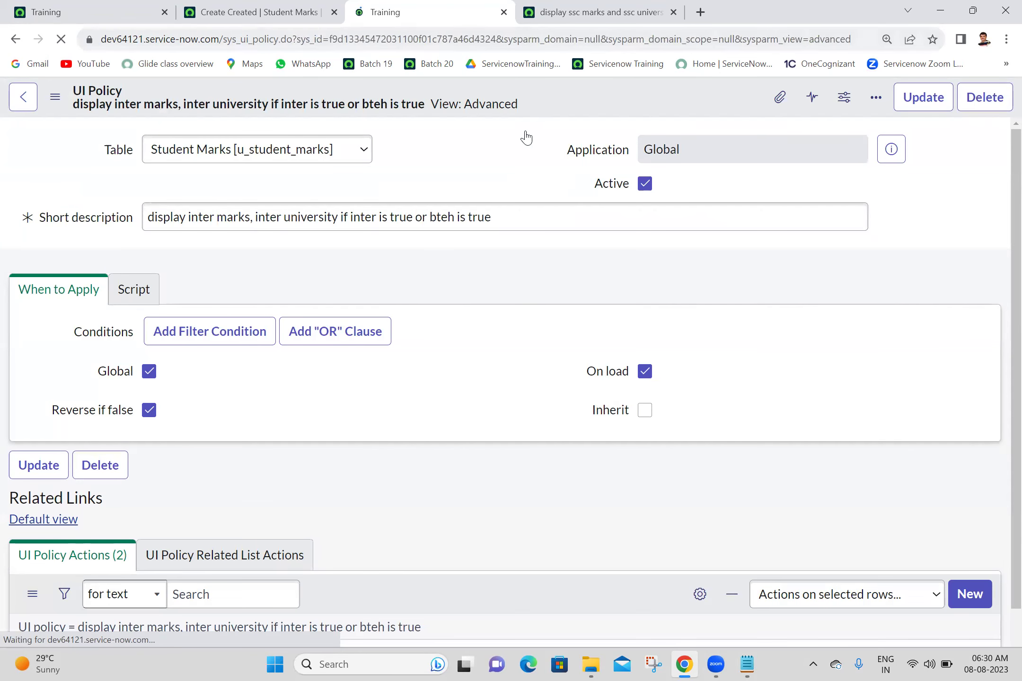
Step: Duplicate the Student Marks form tab and start a third UI policy from the table's UI Policies list
left_click(235, 8)
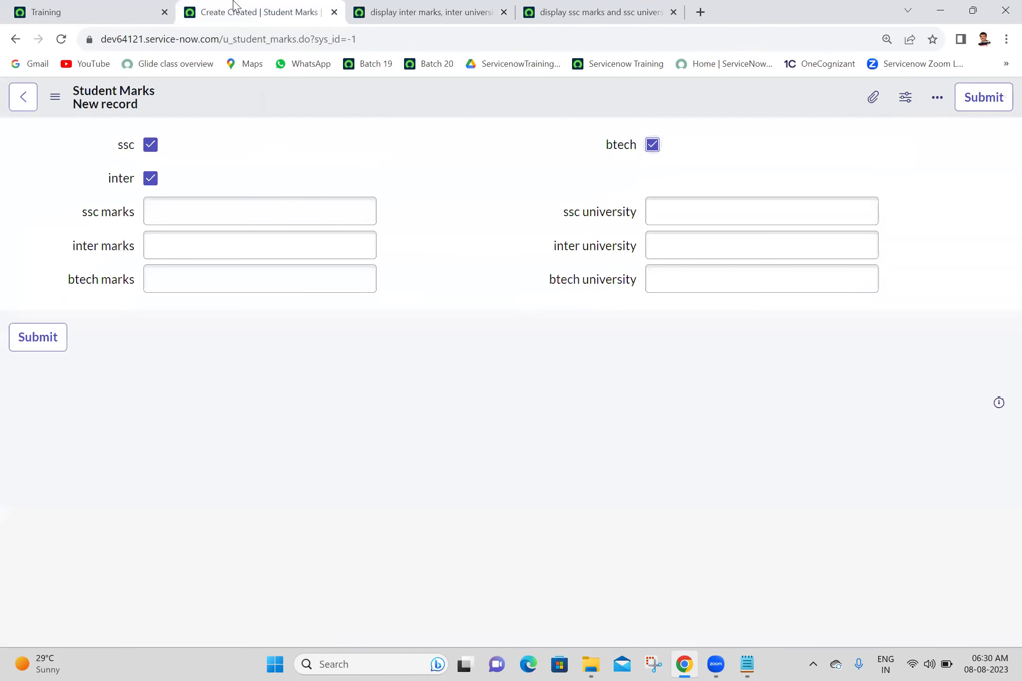
right_click(235, 7)
left_click(279, 108)
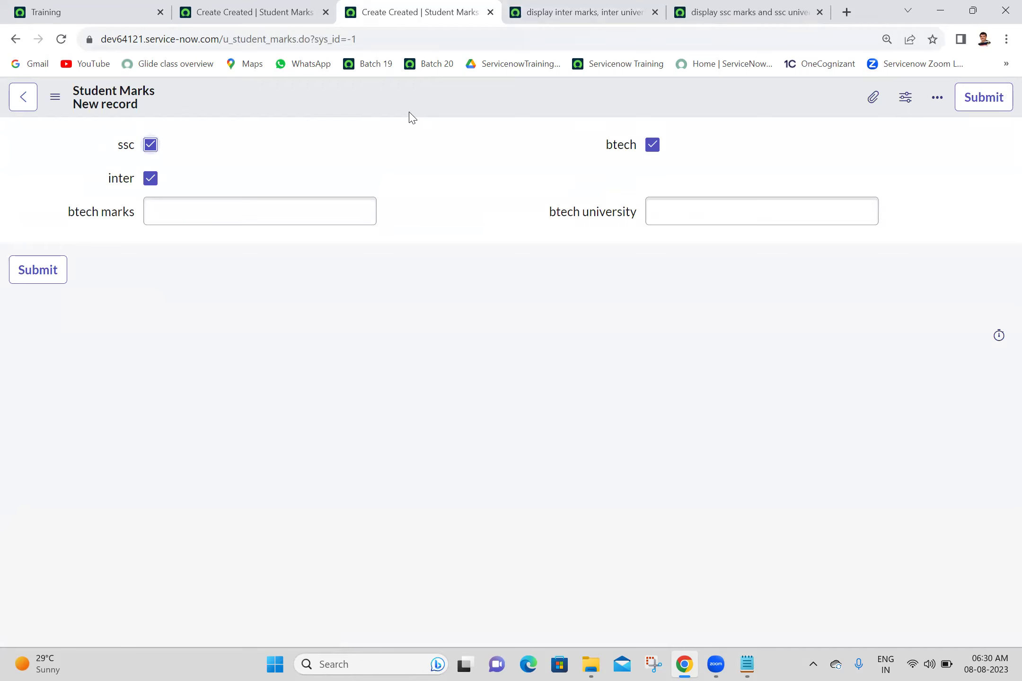
right_click(391, 98)
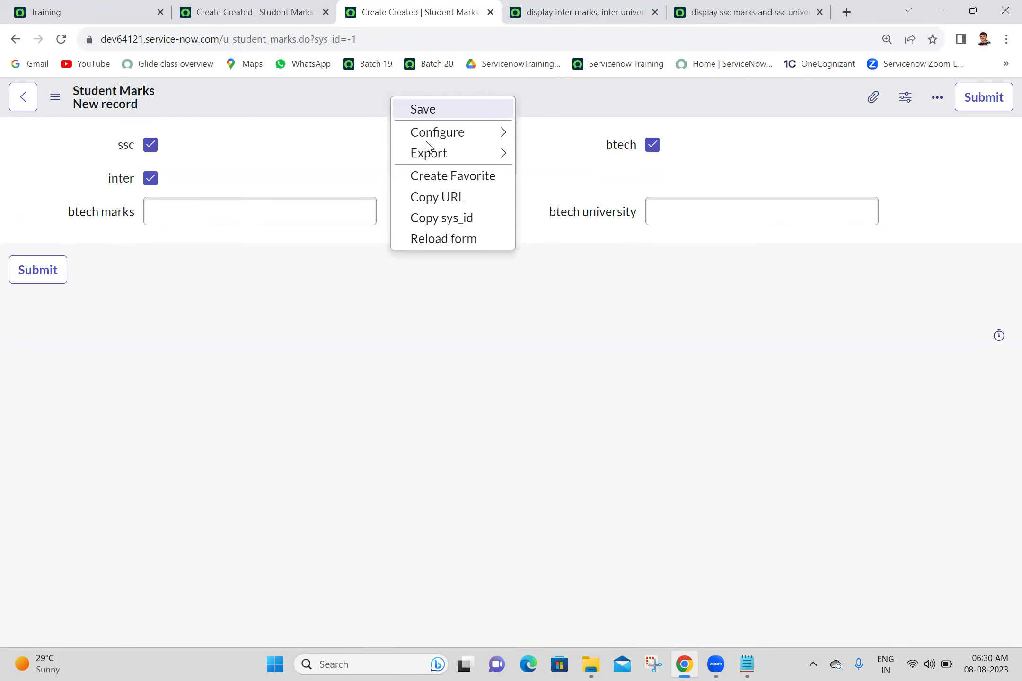
mouse_move(468, 130)
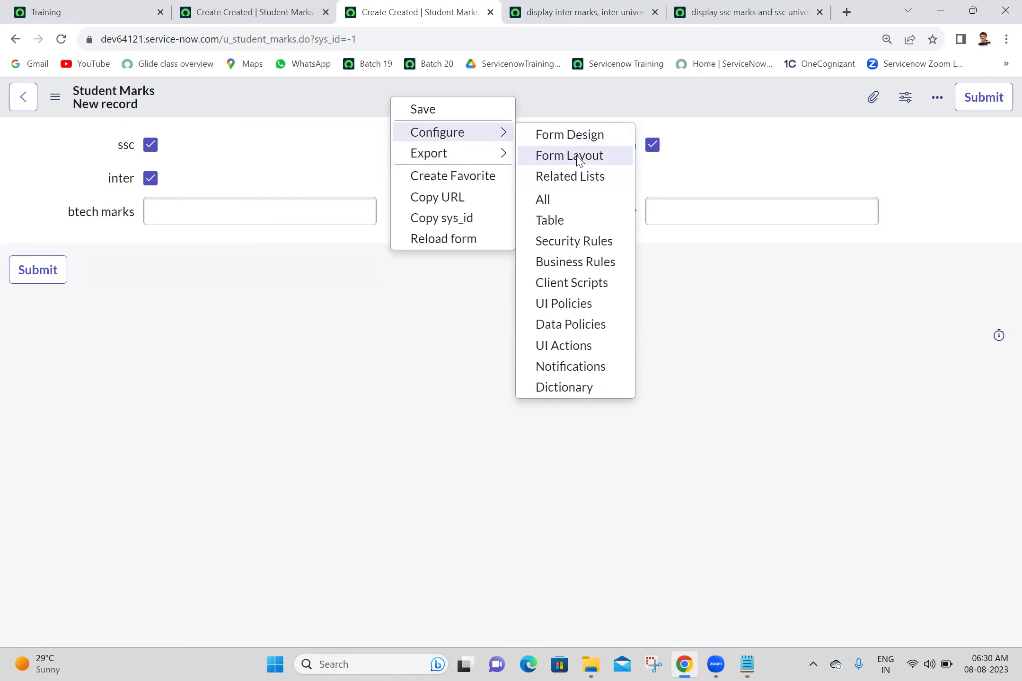
left_click(563, 310)
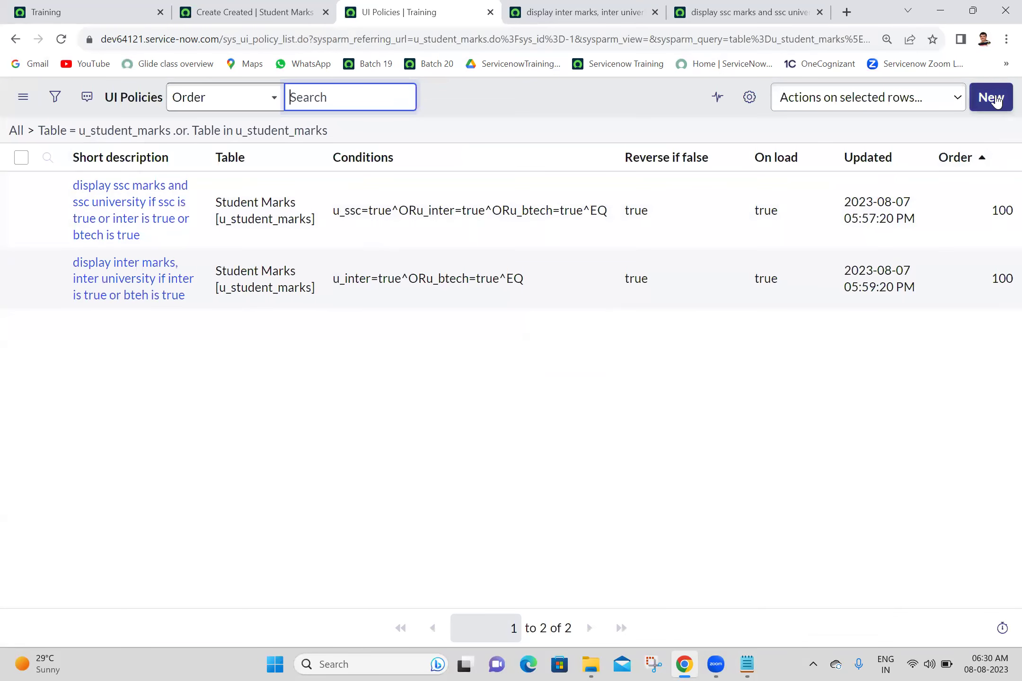
left_click(995, 99)
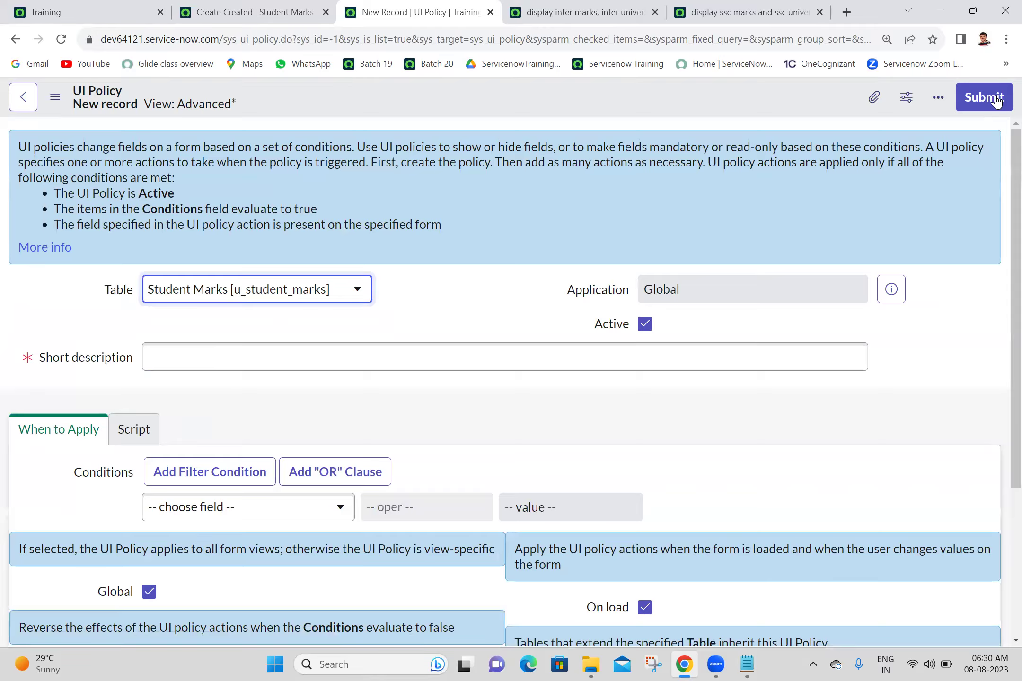
Step: Enter "disply btech marks, btech university if btech is true" as the new UI policy's short description
left_click(548, 357)
type("disply btech marks, btech university i")
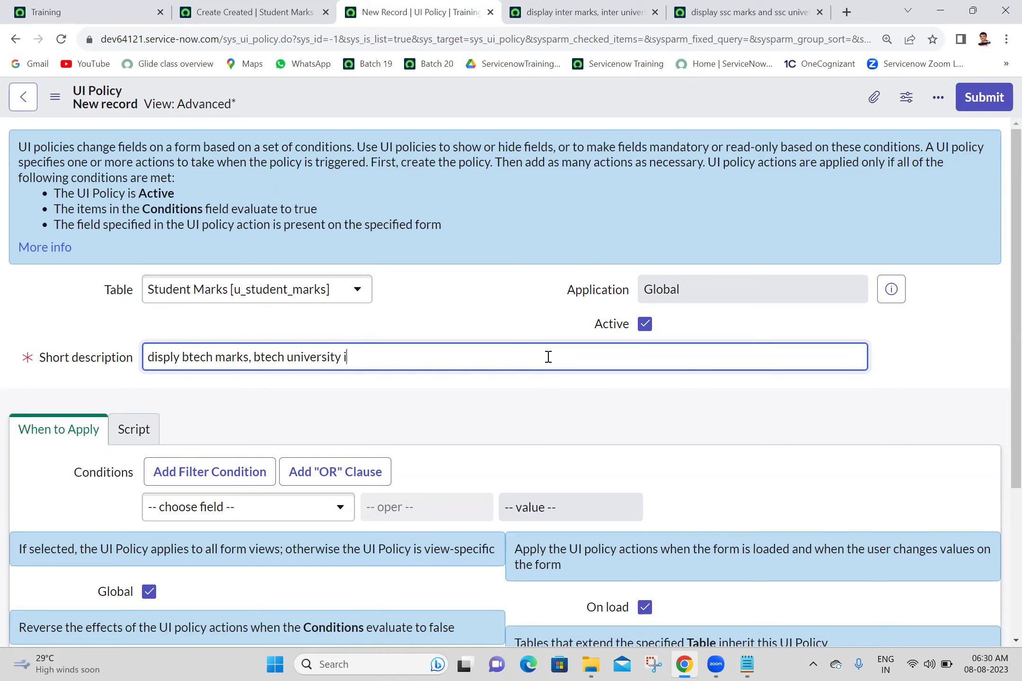
type("f btech is true")
Step: Set the policy's condition to btech is true and save the UI policy without leaving the record
left_click_drag(1004, 286, 1000, 403)
left_click(268, 344)
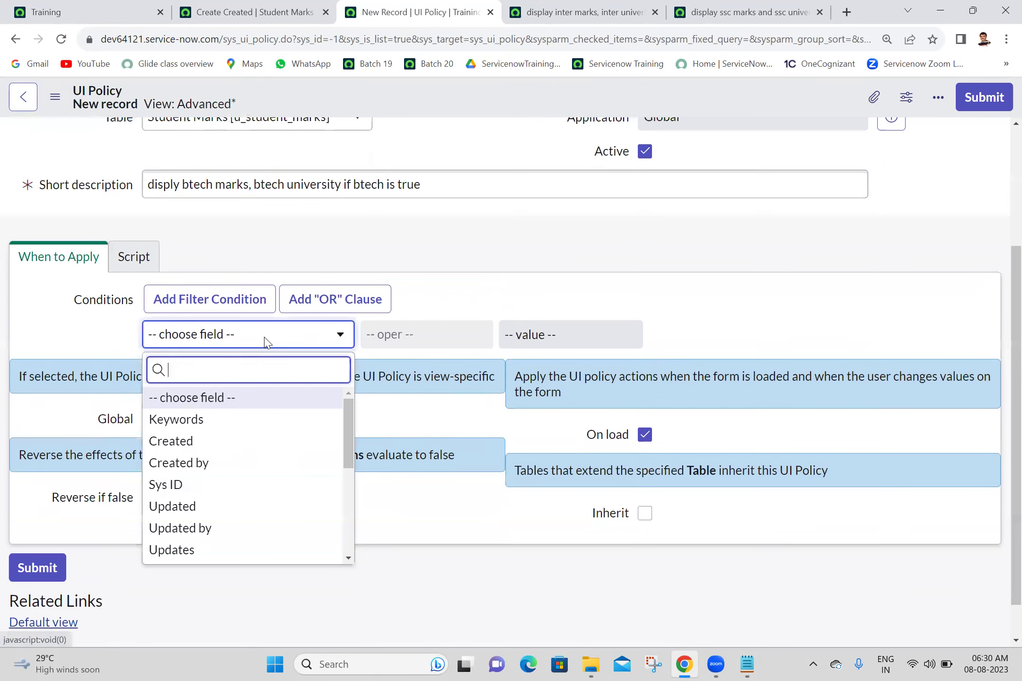
type("btech")
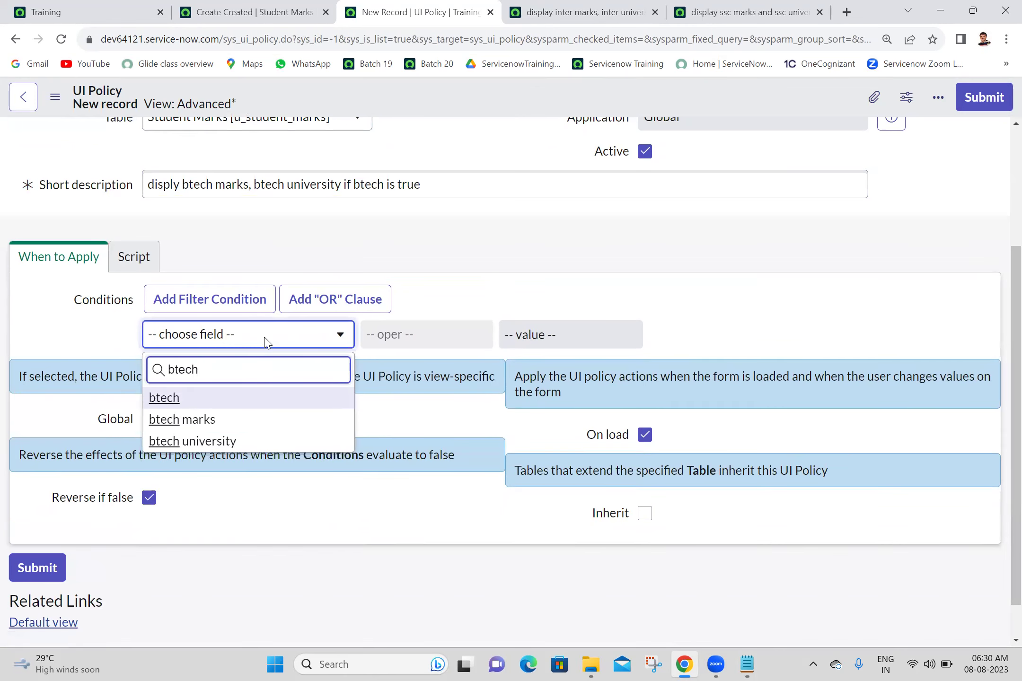
left_click(235, 401)
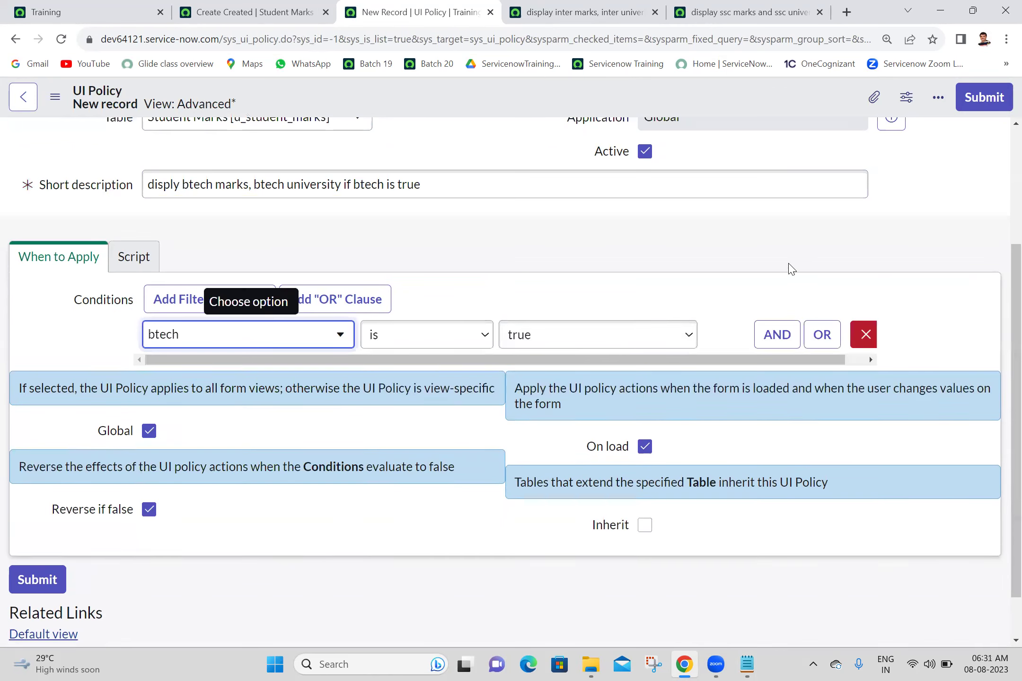
right_click(573, 87)
left_click(593, 99)
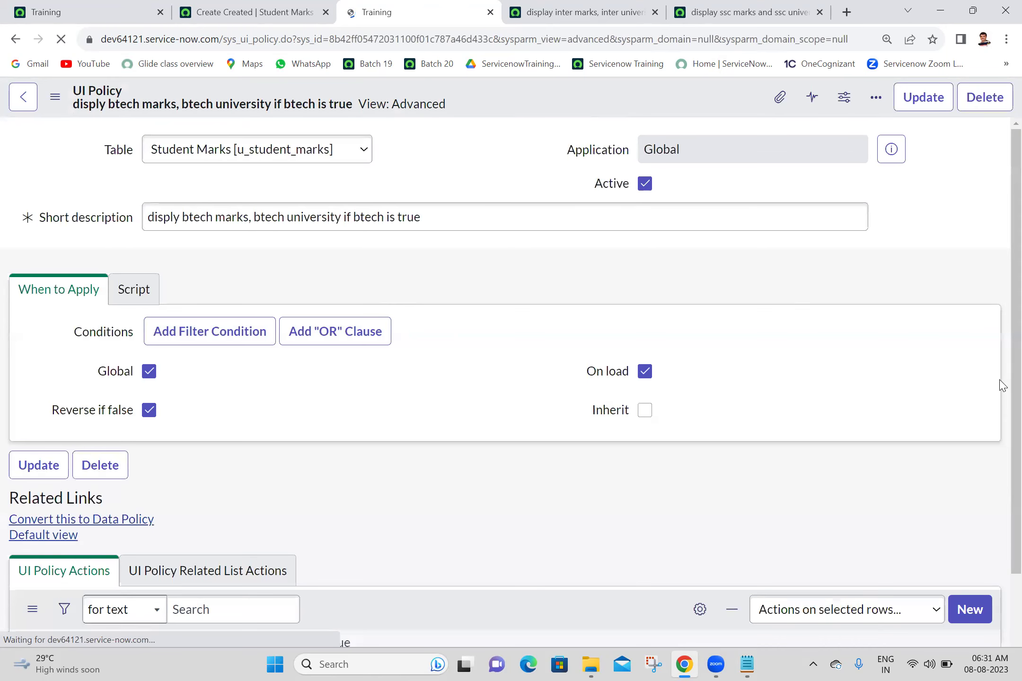
Step: Add a UI policy action for the btech marks field with Visible set to True and submit it
left_click_drag(1011, 379, 1011, 560)
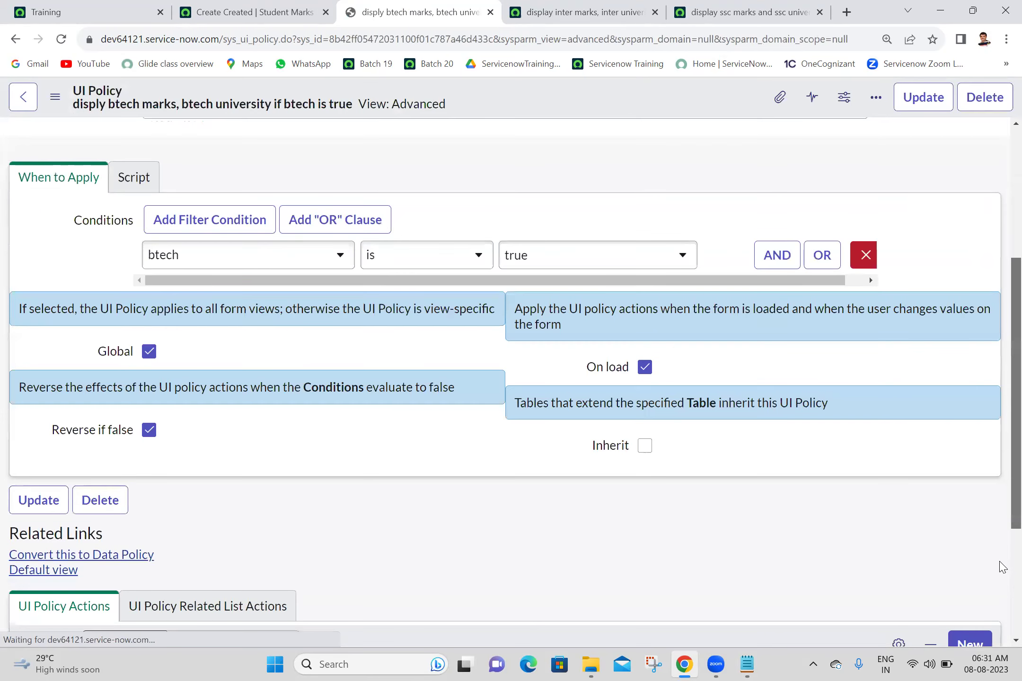
left_click_drag(1012, 464, 1012, 649)
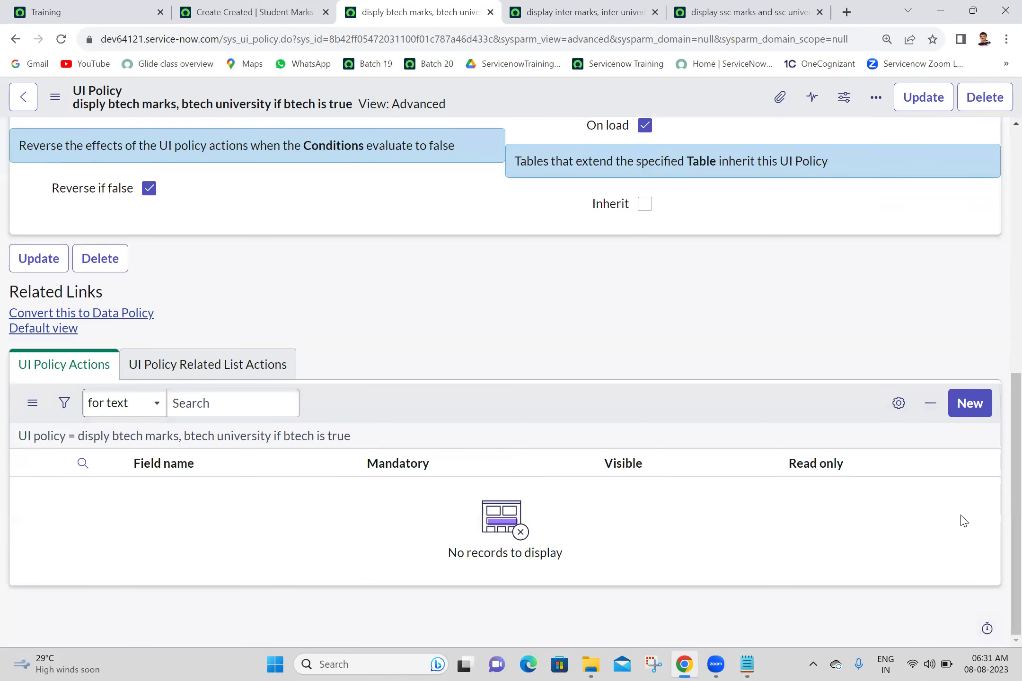
left_click(964, 418)
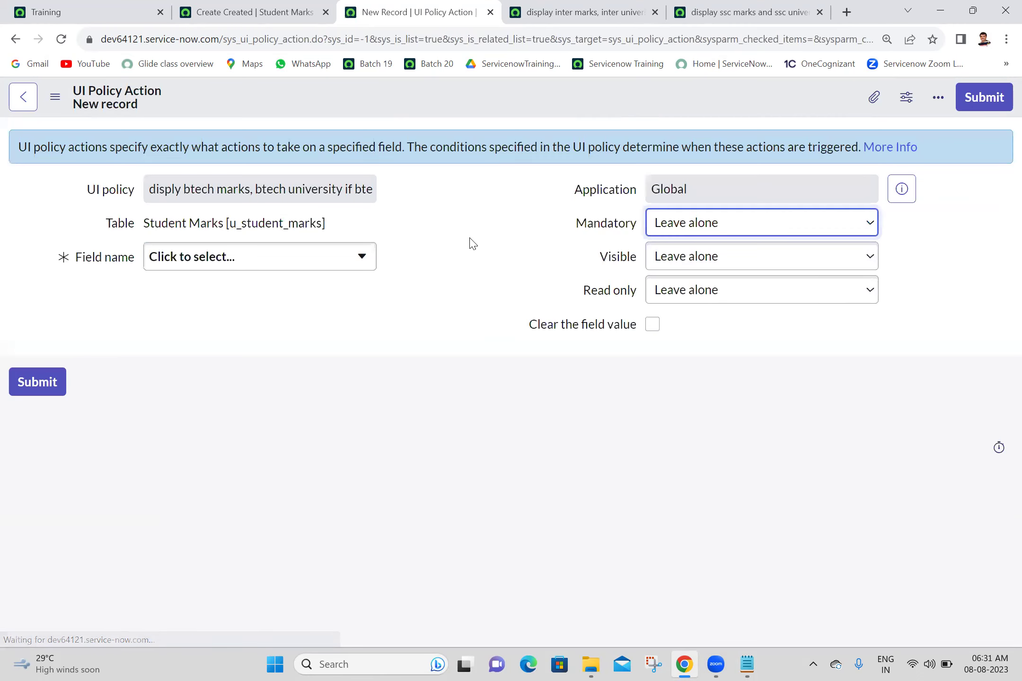
left_click(334, 269)
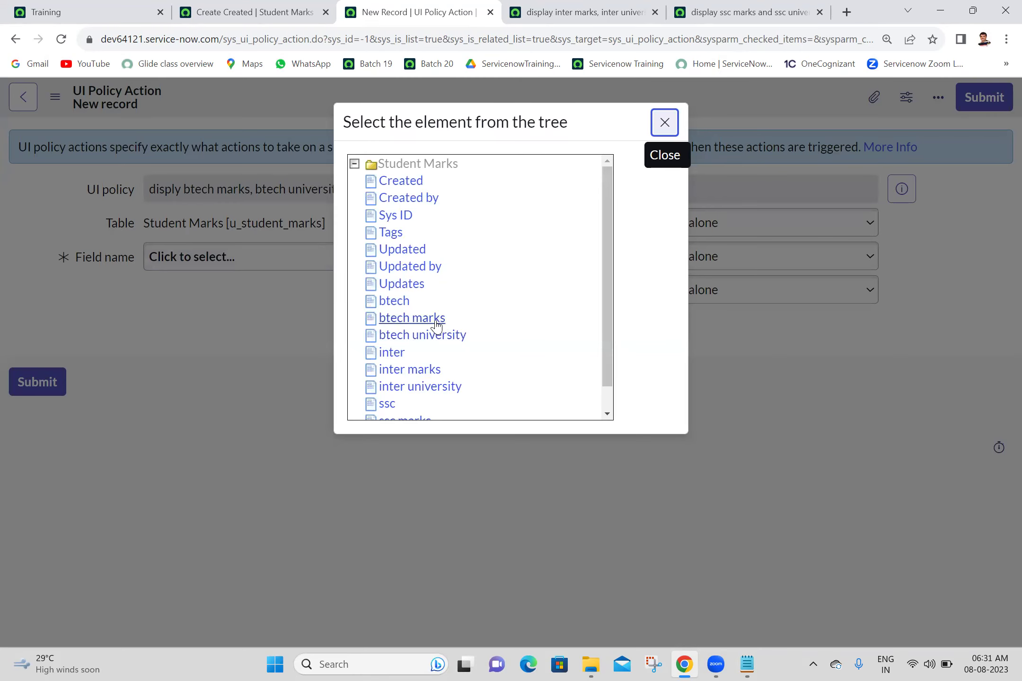
left_click(436, 326)
left_click(668, 259)
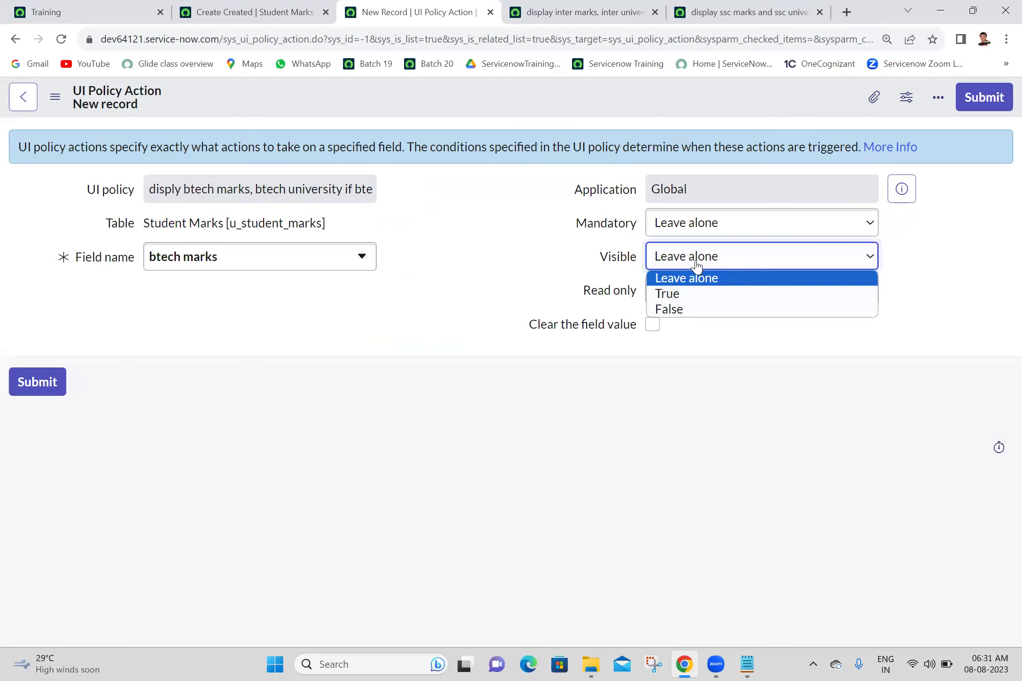
left_click(660, 297)
left_click(983, 104)
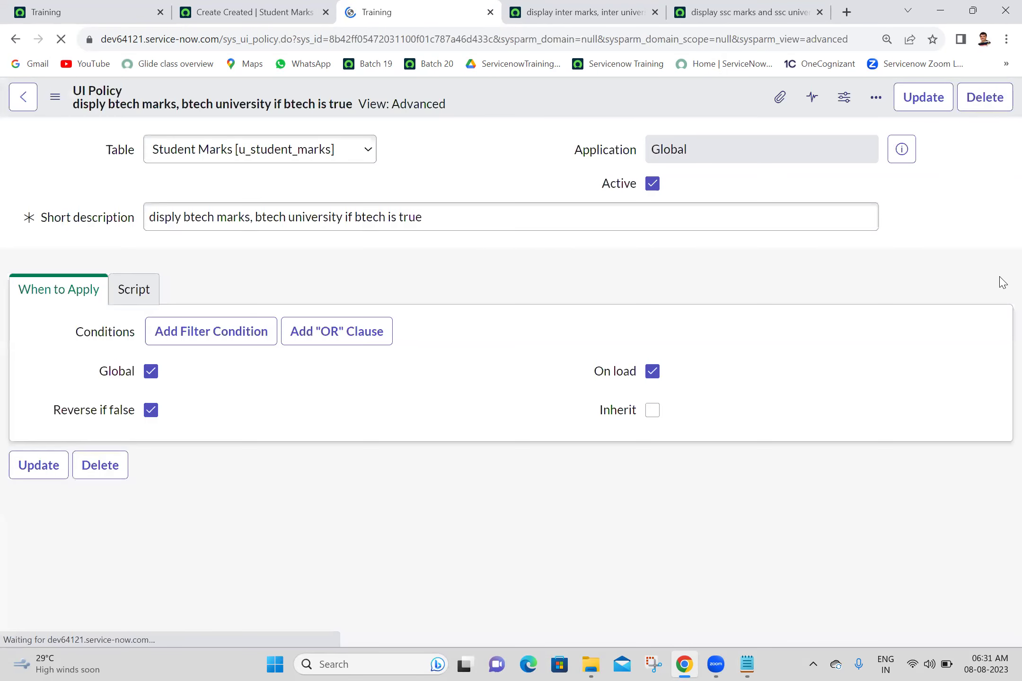
Step: Add a UI policy action for the btech university field with Visible set to True and submit it
scroll(1001, 378, "down", 1)
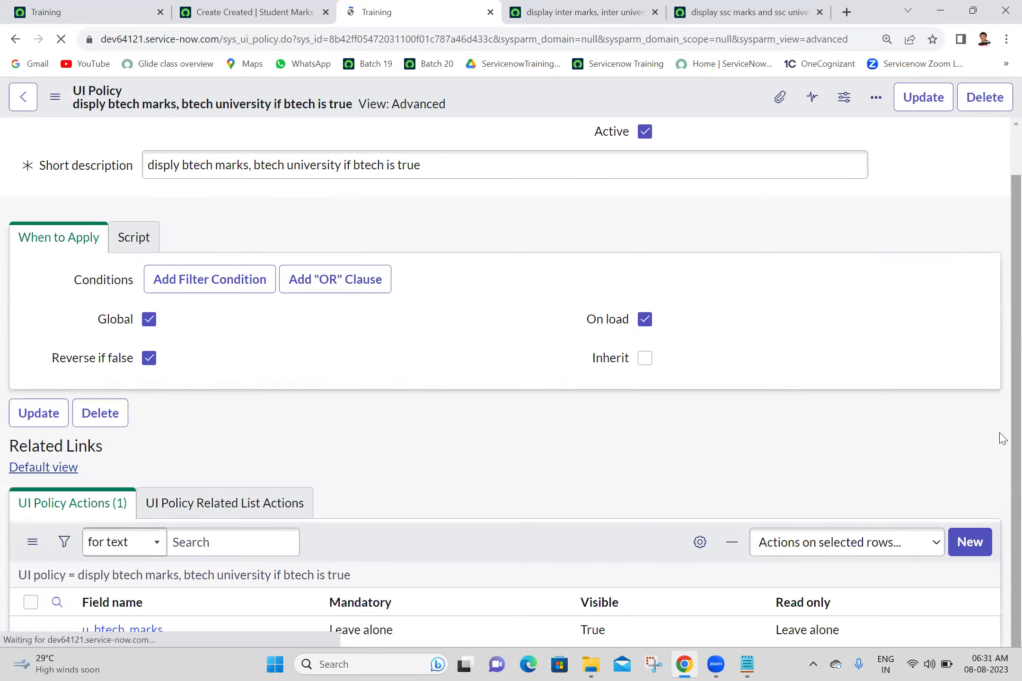
scroll(1001, 473, "down", 6)
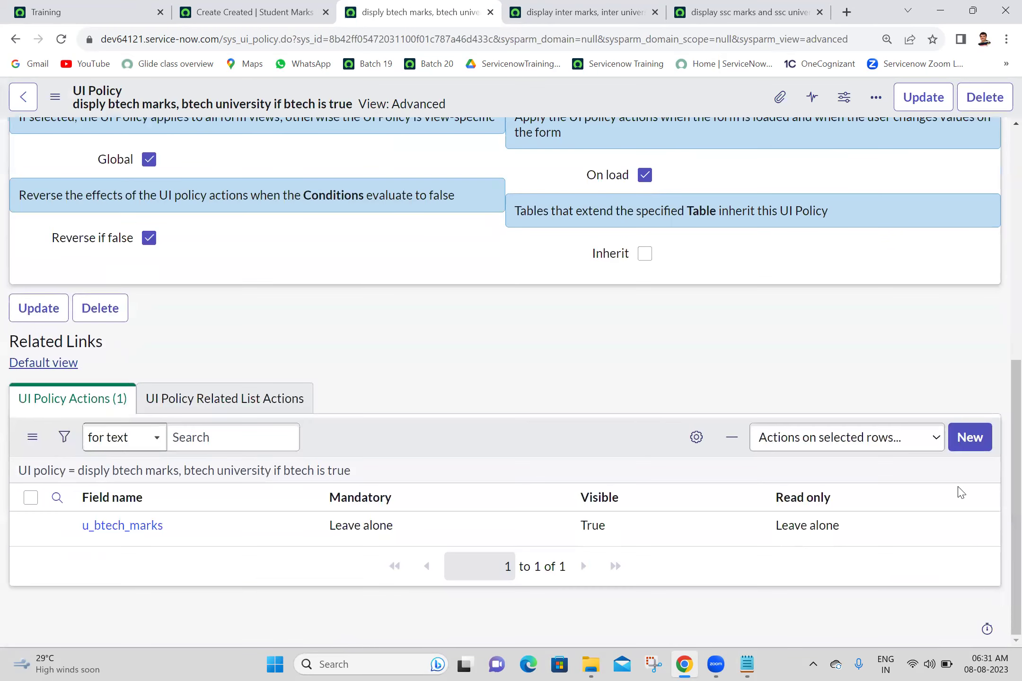
left_click(974, 446)
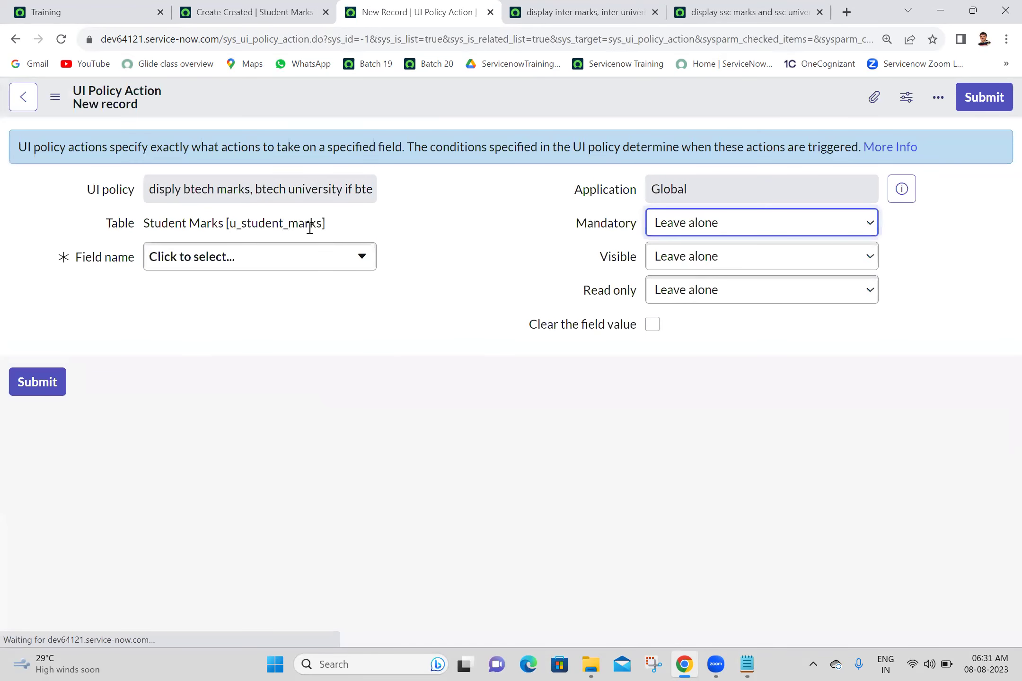
left_click(316, 266)
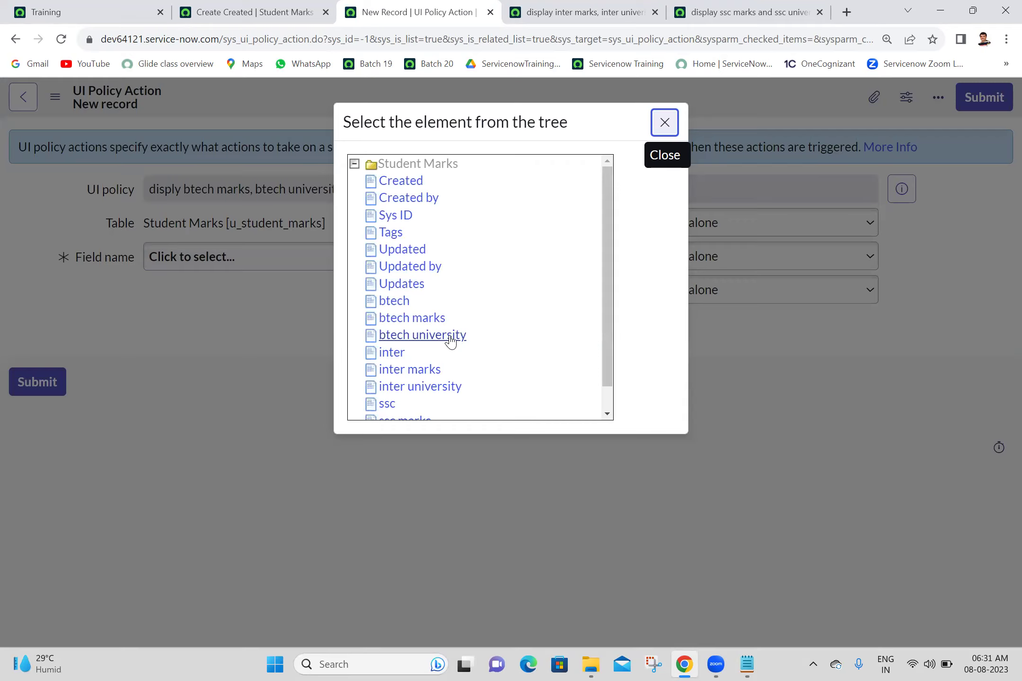
left_click(451, 340)
left_click(692, 264)
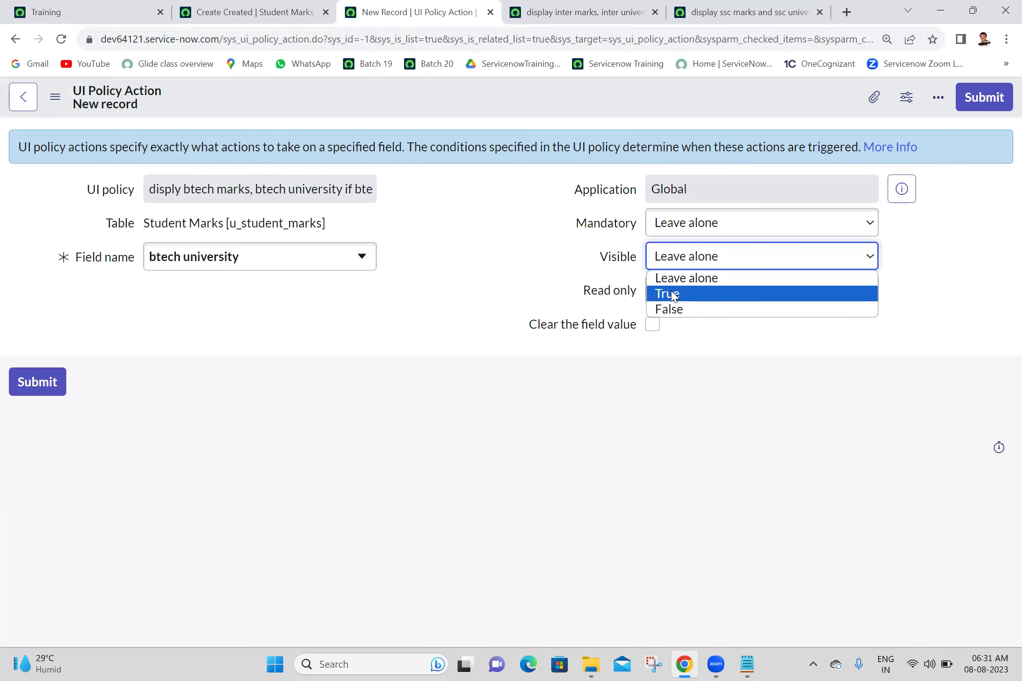
left_click(673, 294)
left_click(984, 102)
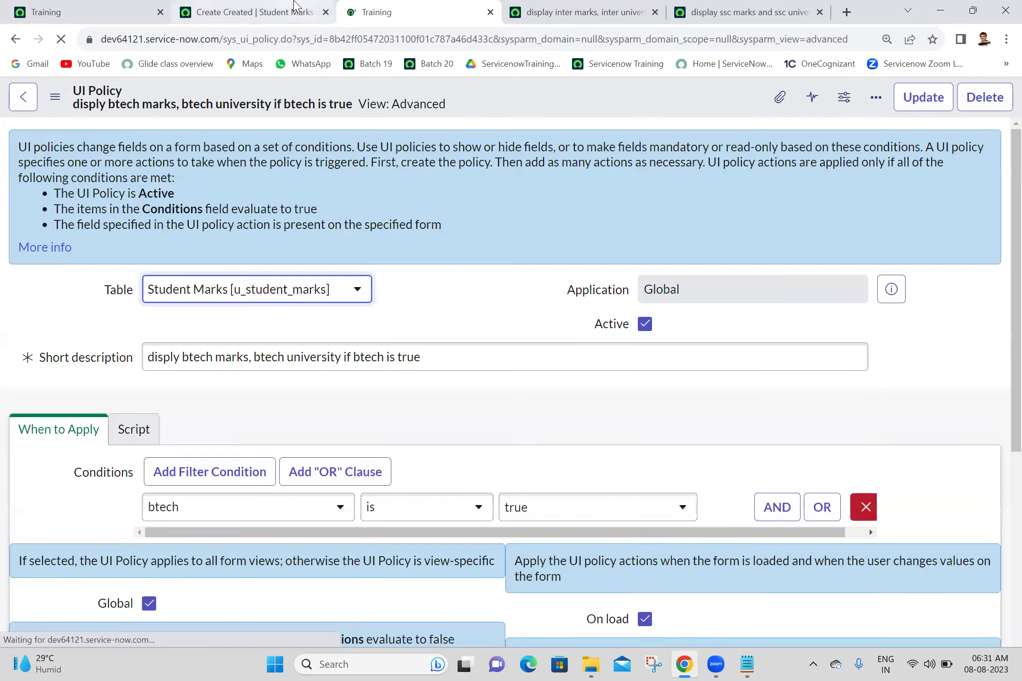
Step: Reload the new Student Marks form and test the UI policies by ticking ssc, inter and btech one after another
left_click(296, 12)
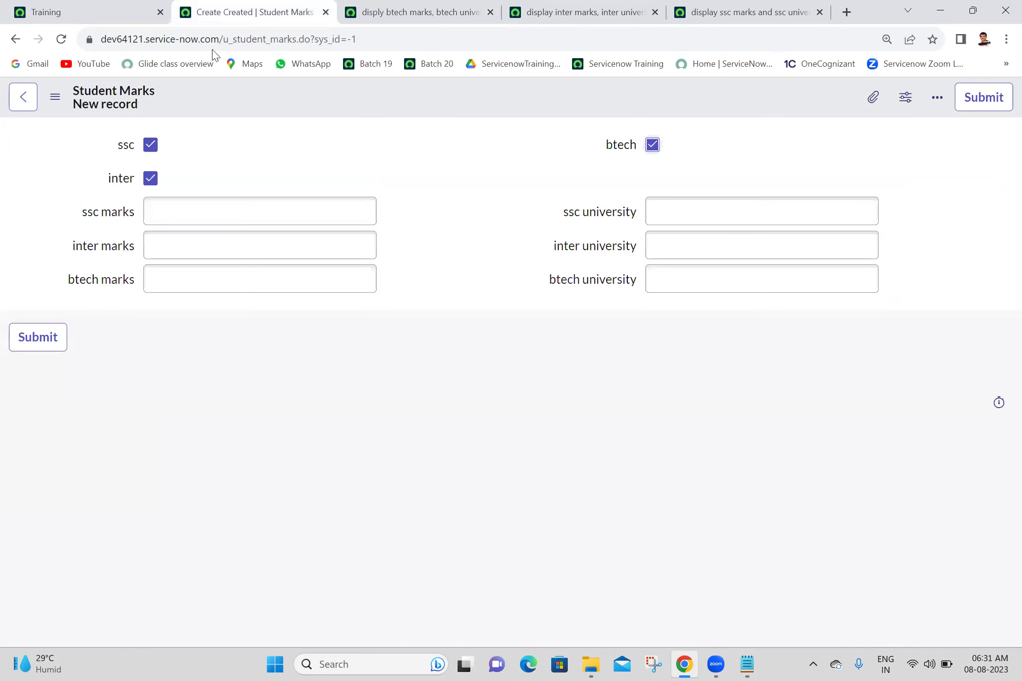
left_click(62, 43)
left_click(586, 122)
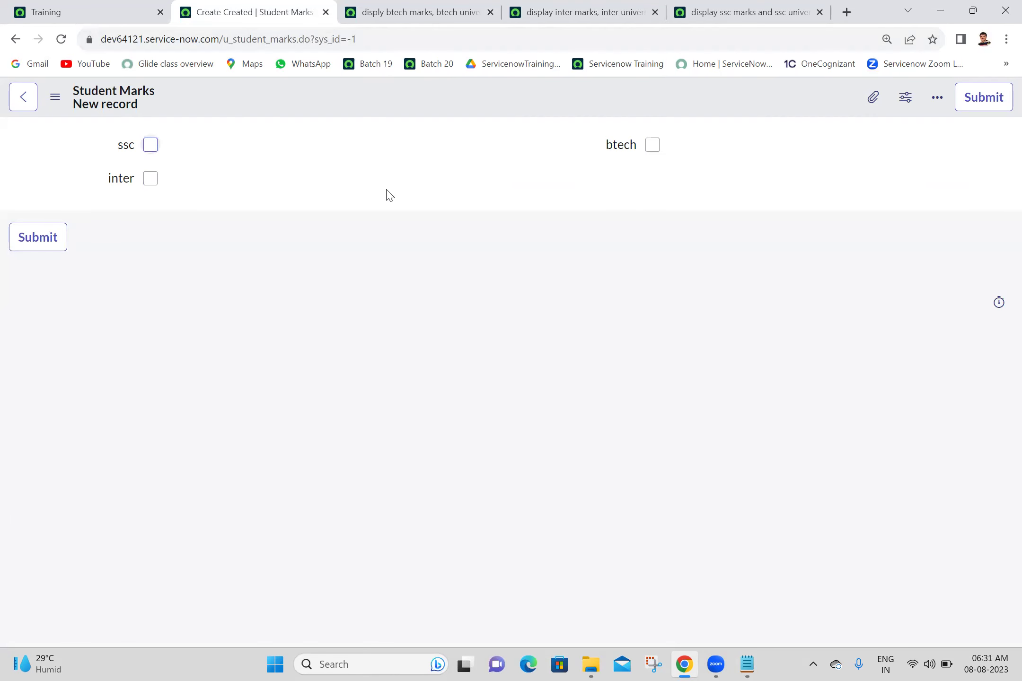
left_click(150, 145)
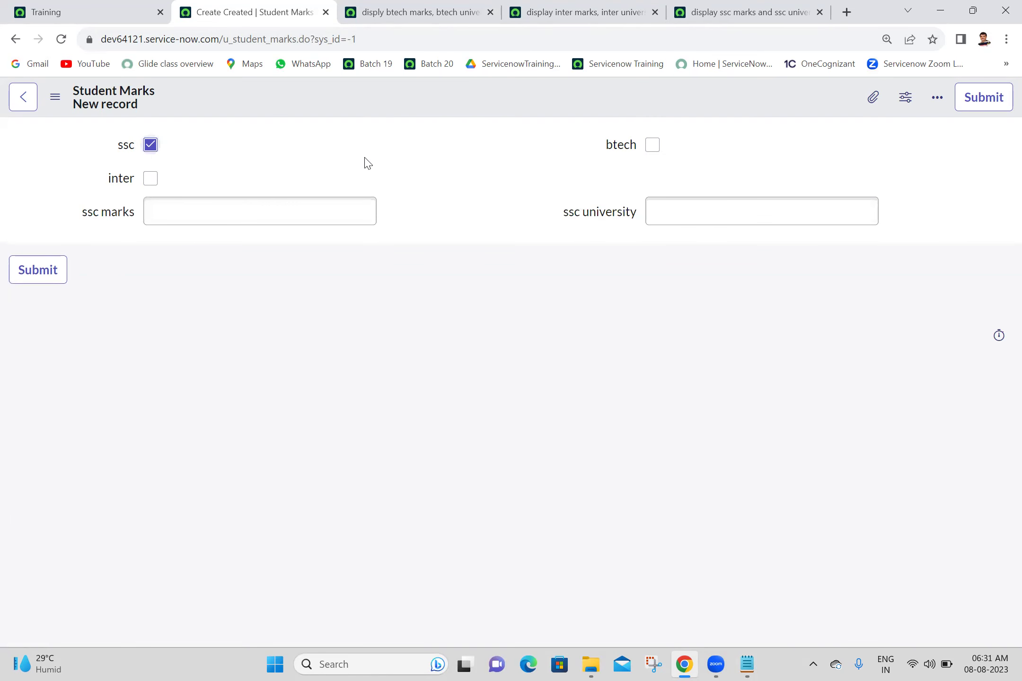
left_click(156, 179)
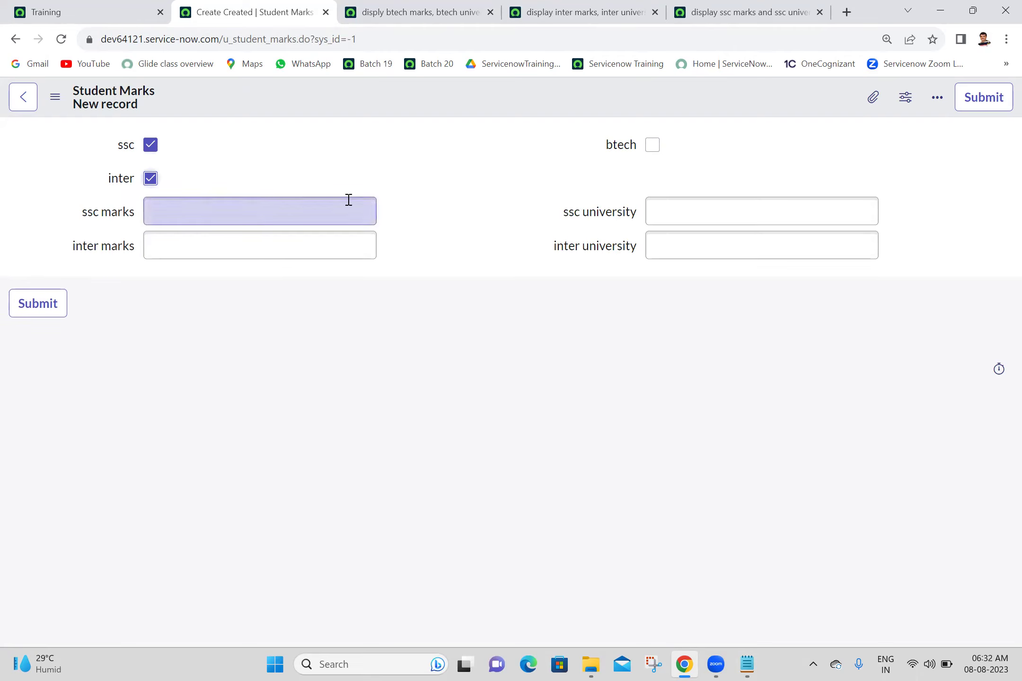
left_click(652, 146)
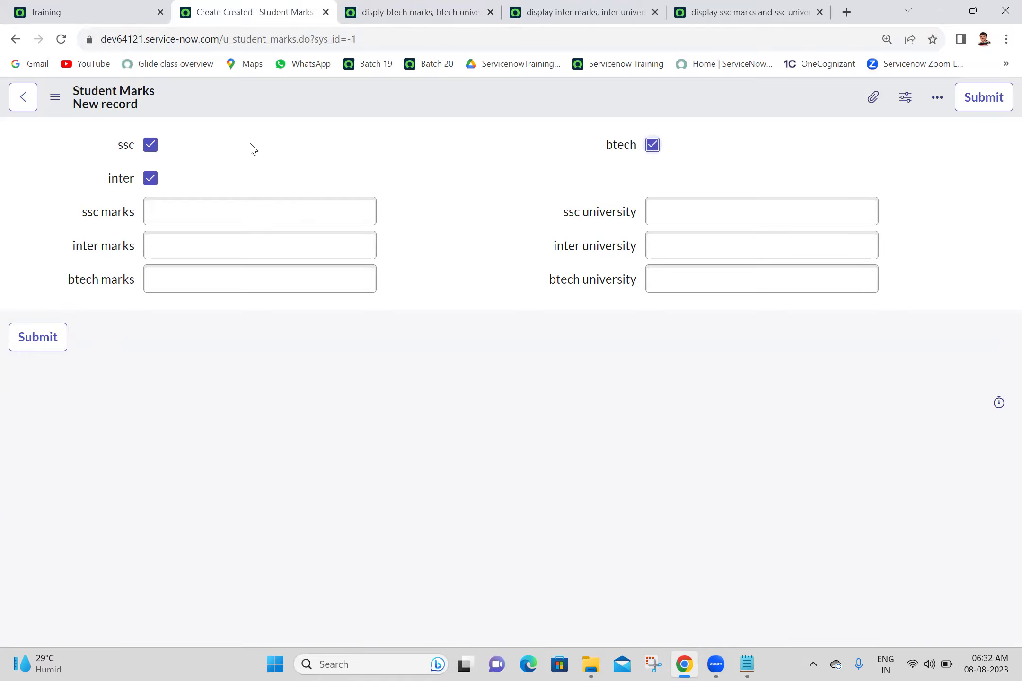
Step: Test the reverse behaviour on the Student Marks form by unticking ssc and btech while inter is left ticked
left_click(152, 146)
left_click(151, 183)
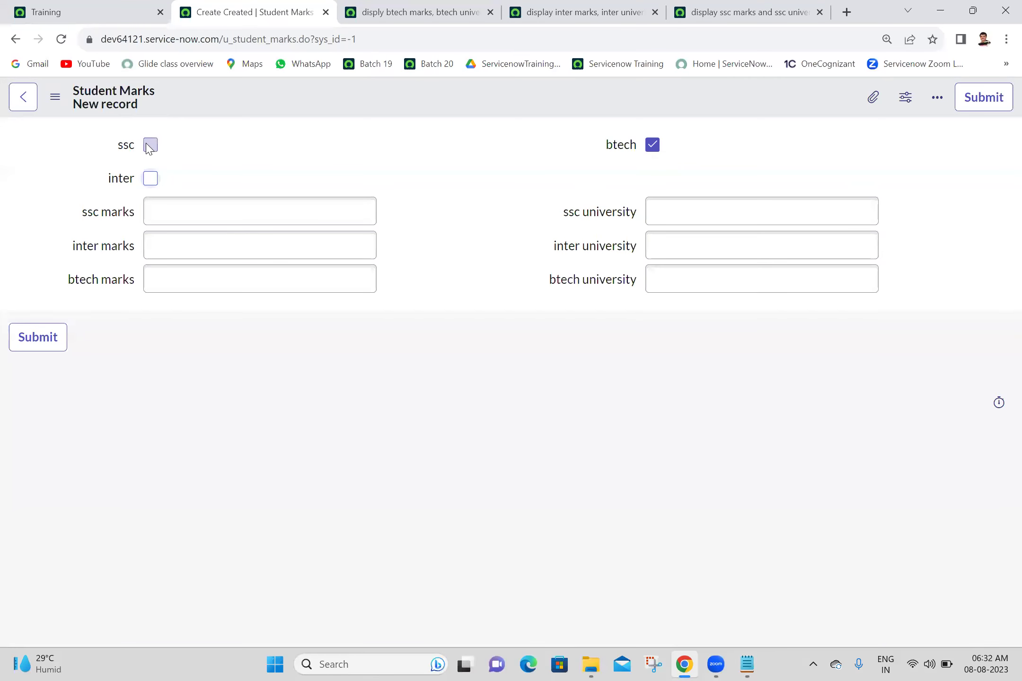
left_click(150, 179)
left_click(652, 144)
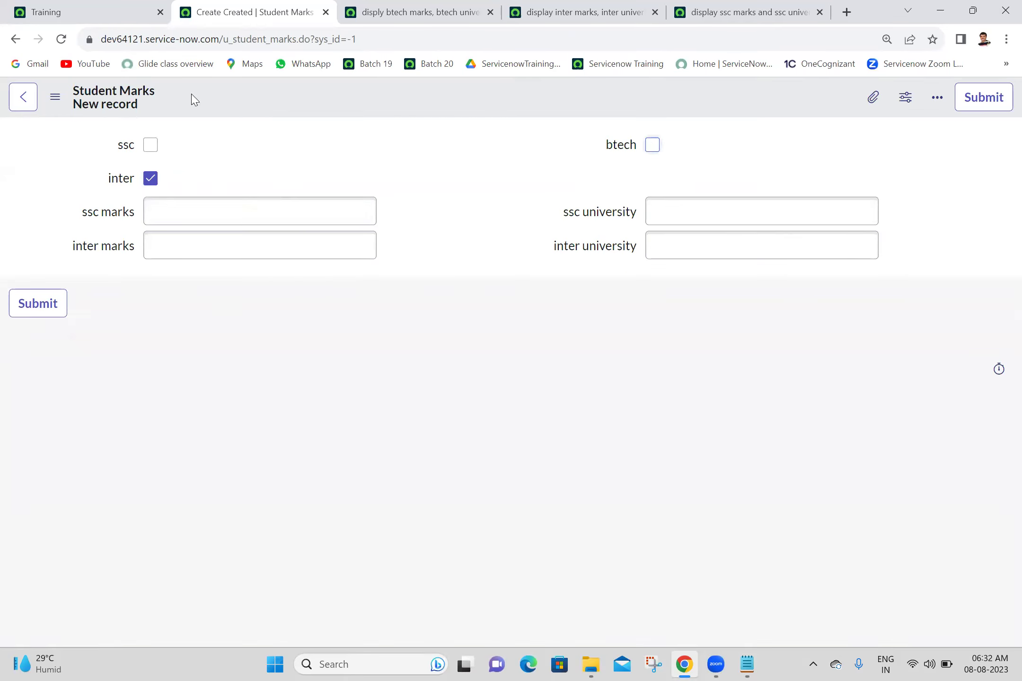
left_click(570, 363)
Step: Review the UI policy actions of the btech, inter and ssc policies
left_click(441, 8)
scroll(1000, 426, "down", 8)
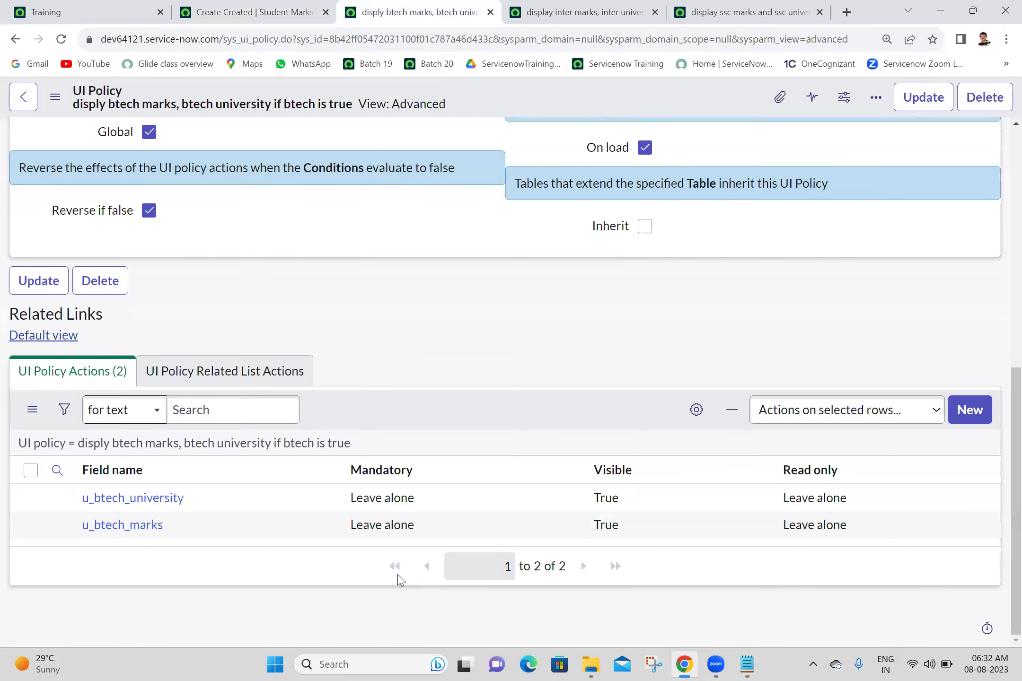
left_click(539, 7)
scroll(1001, 403, "down", 8)
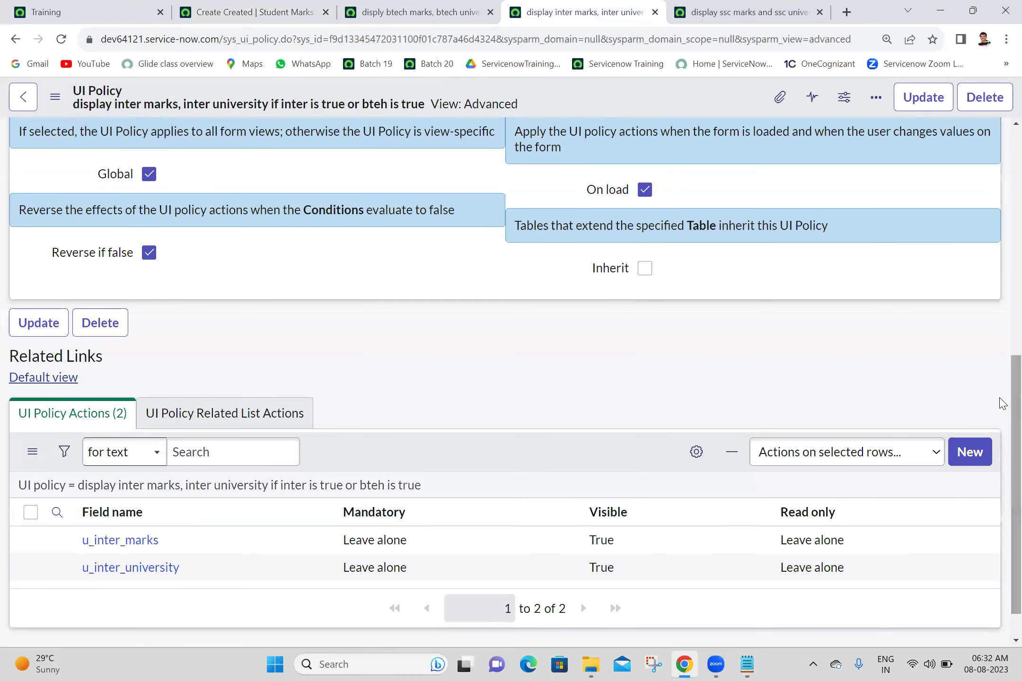
key("ctrl+Tab")
scroll(999, 517, "down", 8)
Step: Copy the short description of the ssc UI policy
scroll(1004, 517, "up", 8)
left_click(654, 361)
key("ctrl+a")
key("ctrl+c")
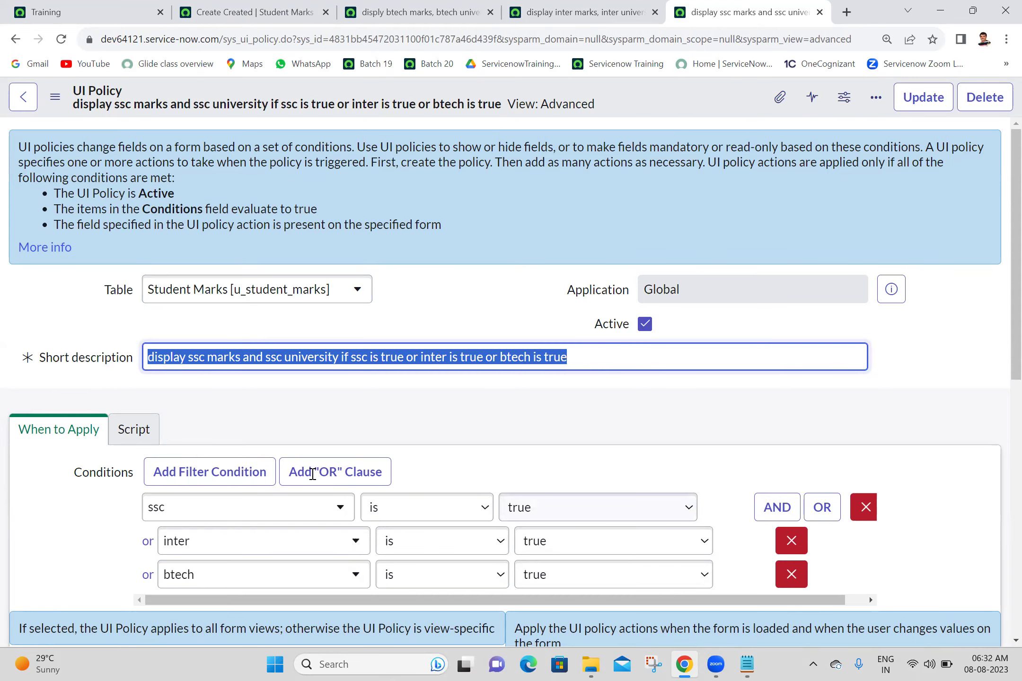
Step: Switch to the Batch 20 notes in Notepad and paste the ssc description as item 1 below the Task 3 requirements, starting item 2
key("alt+Tab")
scroll(312, 474, "down", 10)
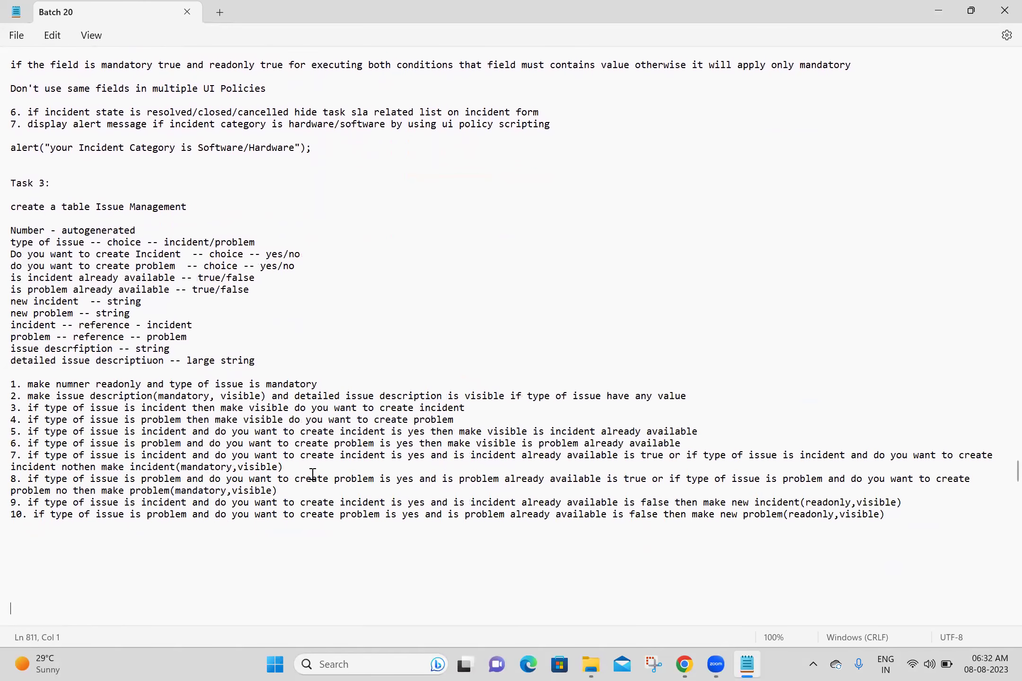
left_click(312, 474)
key("ctrl+End")
key("Return")
key("Return")
key("Return")
key("Return")
key("Return")
key("Return")
key("Return")
key("Return")
key("Return")
key("Return")
key("Return")
key("Return")
key("Return")
key("Return")
key("Return")
key("Return")
key("Return")
key("Return")
key("Return")
key("Return")
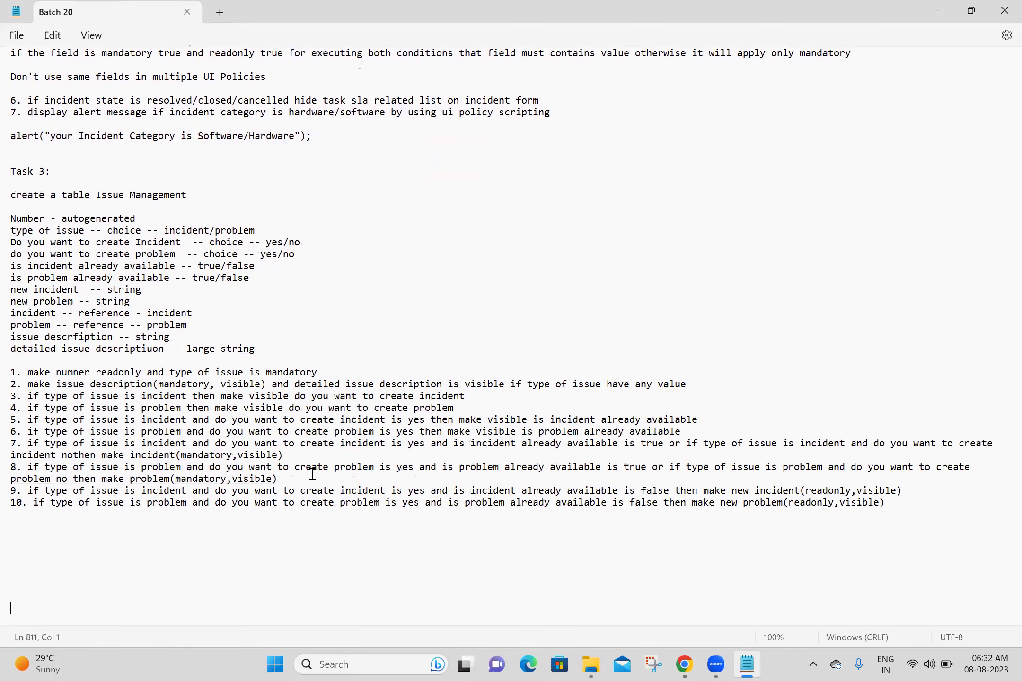
key("BackSpace")
key("BackSpace")
key("BackSpace")
key("BackSpace")
key("BackSpace")
key("BackSpace")
key("BackSpace")
key("BackSpace")
key("BackSpace")
key("BackSpace")
key("BackSpace")
key("BackSpace")
key("BackSpace")
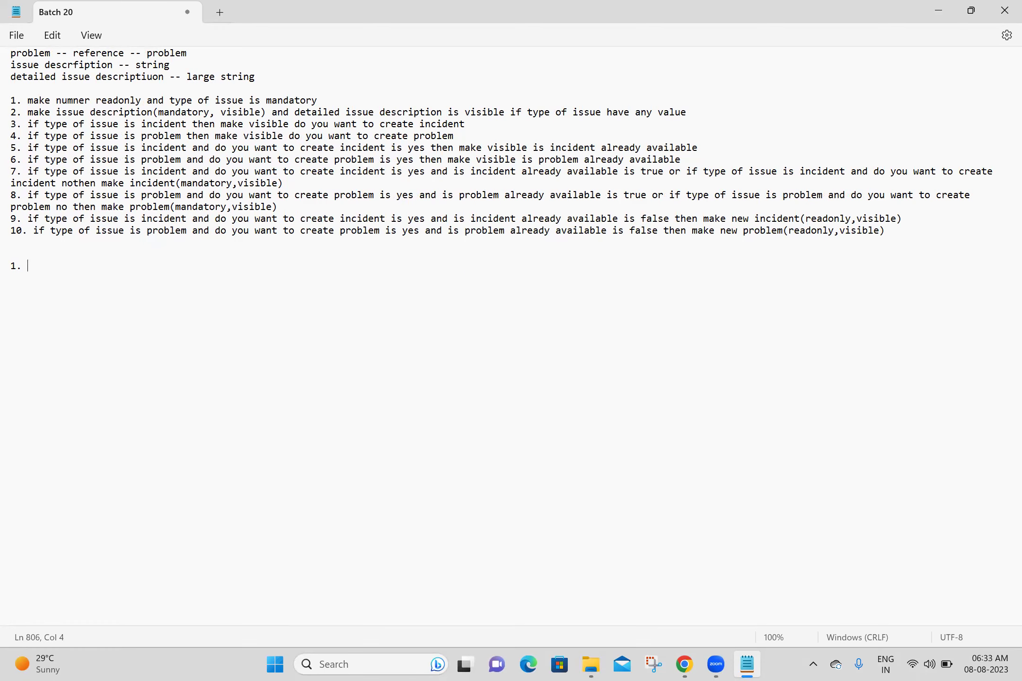
key("ctrl+v")
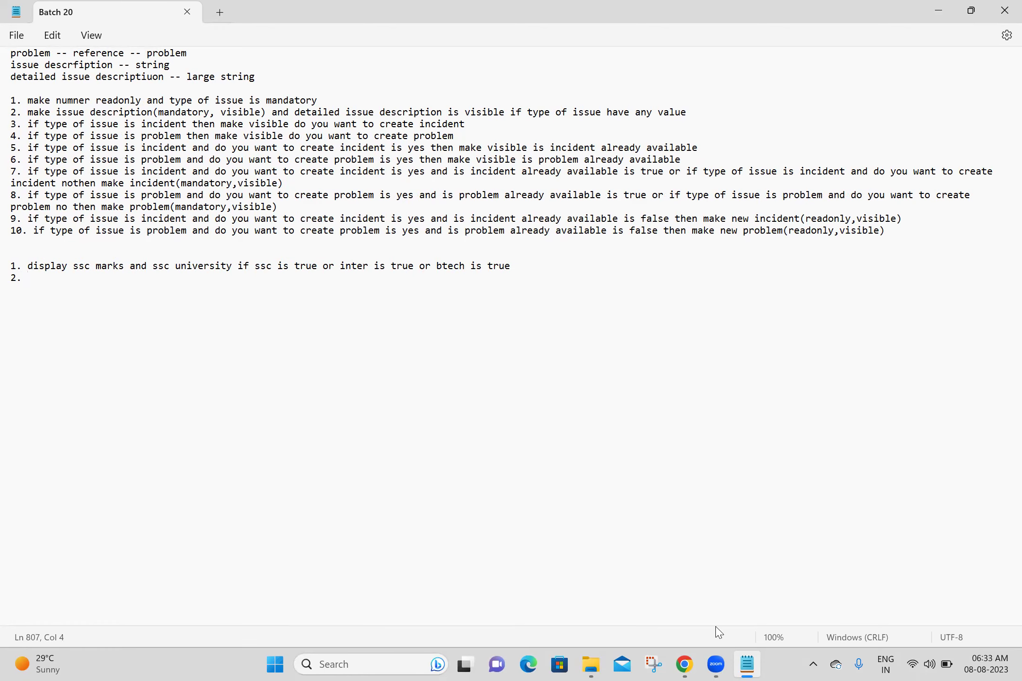
Step: Copy the inter UI policy's short description from ServiceNow into the Batch 20 notes as item 2 and start item 3
key("alt+Tab")
left_click(573, 6)
left_click(1015, 219)
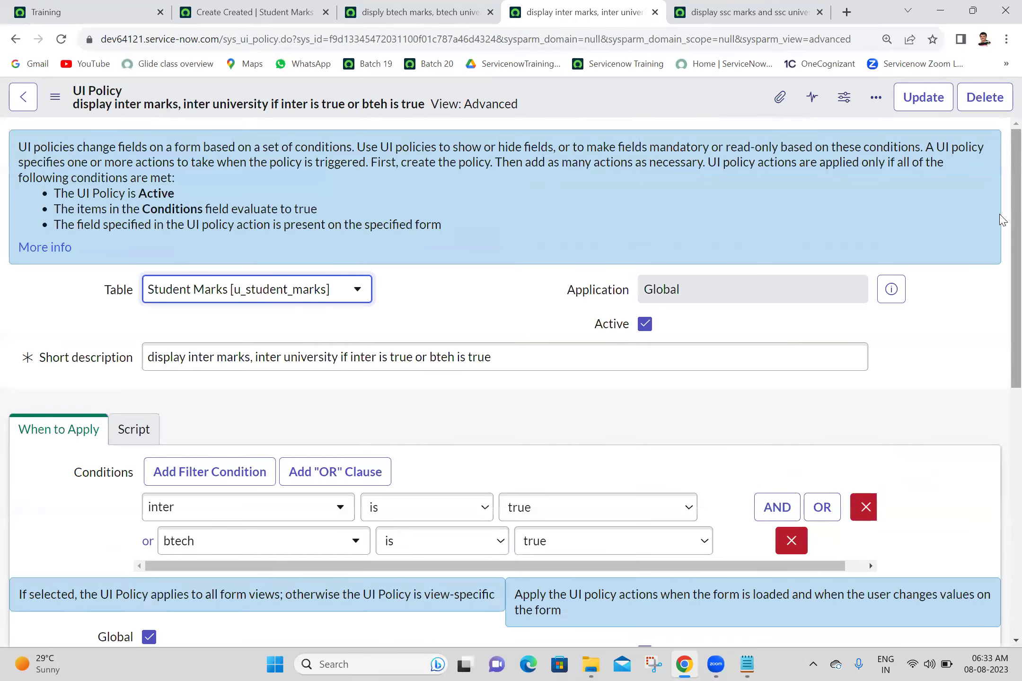
left_click(678, 363)
triple_click(678, 363)
key("ctrl+c")
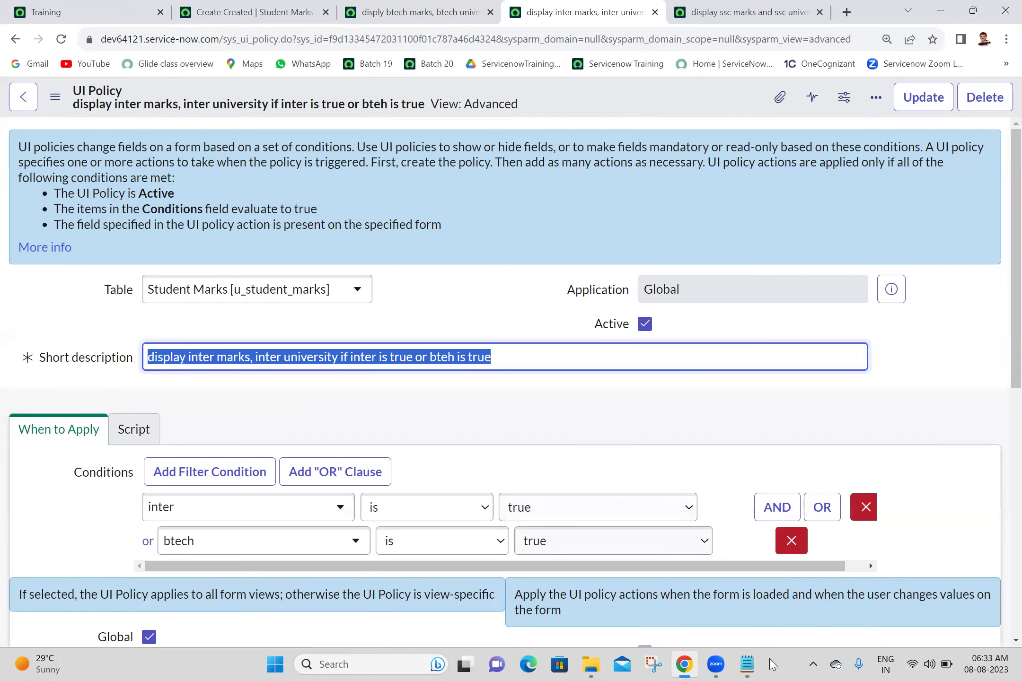
left_click(747, 664)
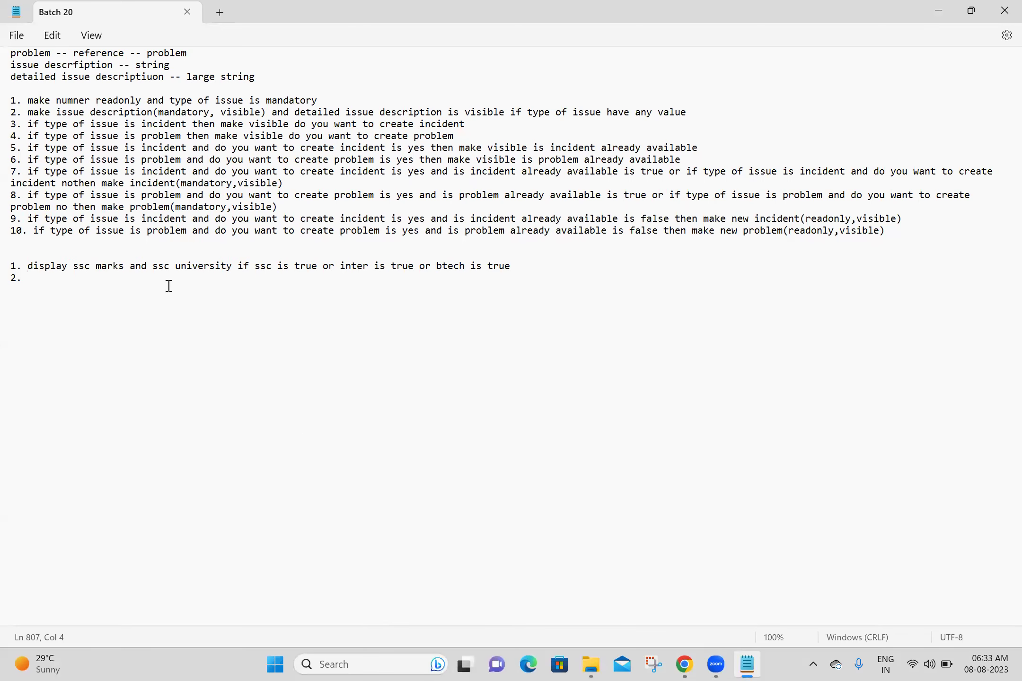
key("ctrl+v")
key("Return")
type("3.")
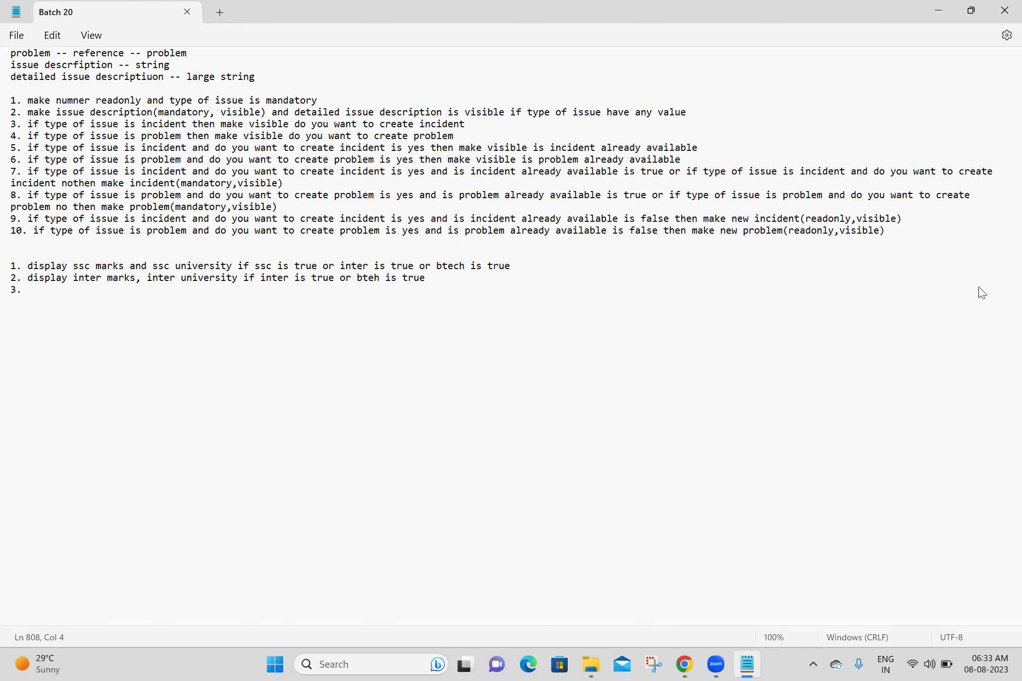
Step: Copy the btech UI policy's short description from ServiceNow into the Batch 20 notes as item 3, followed by a blank line
left_click(407, 1)
left_click_drag(1015, 301, 999, 289)
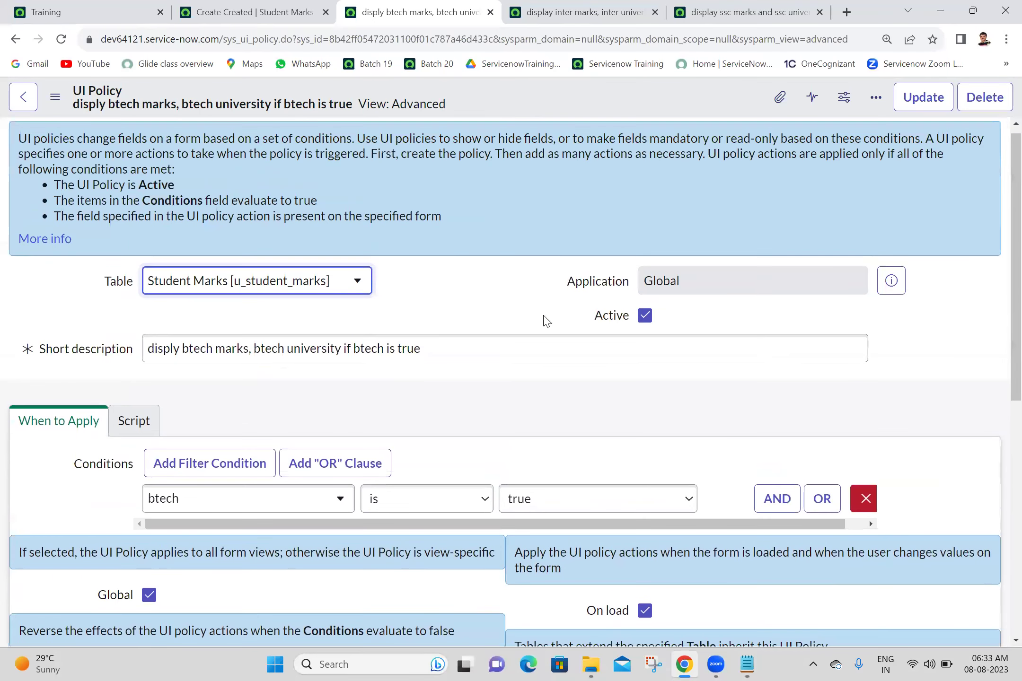
double_click(576, 358)
triple_click(576, 358)
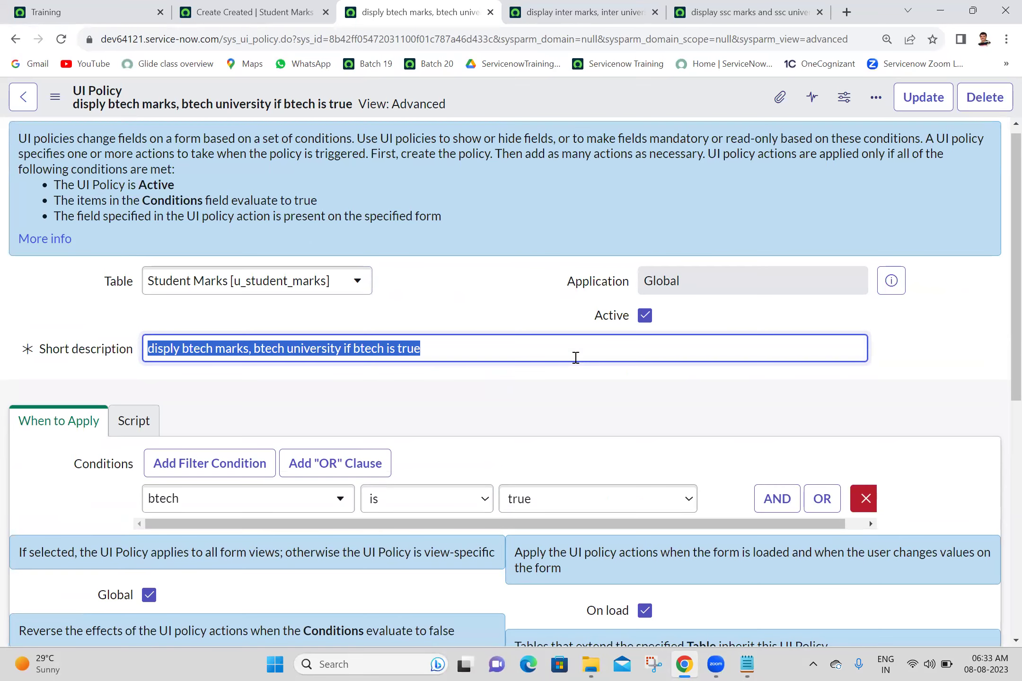
left_click(747, 664)
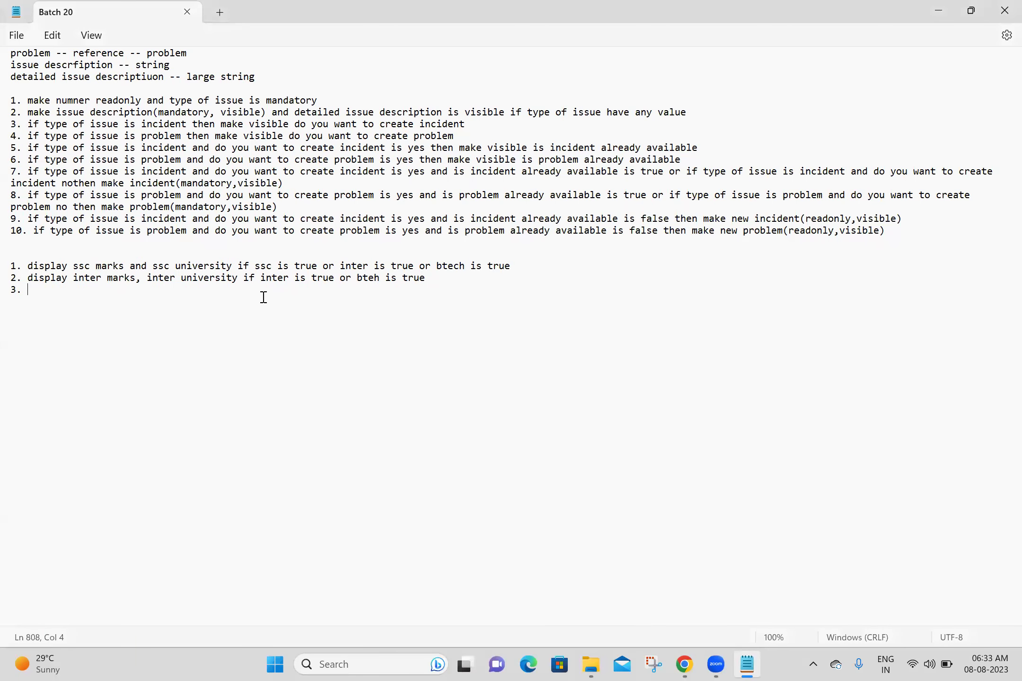
type("disply btech marks, btech university if btech is true")
key("Return")
key("Return")
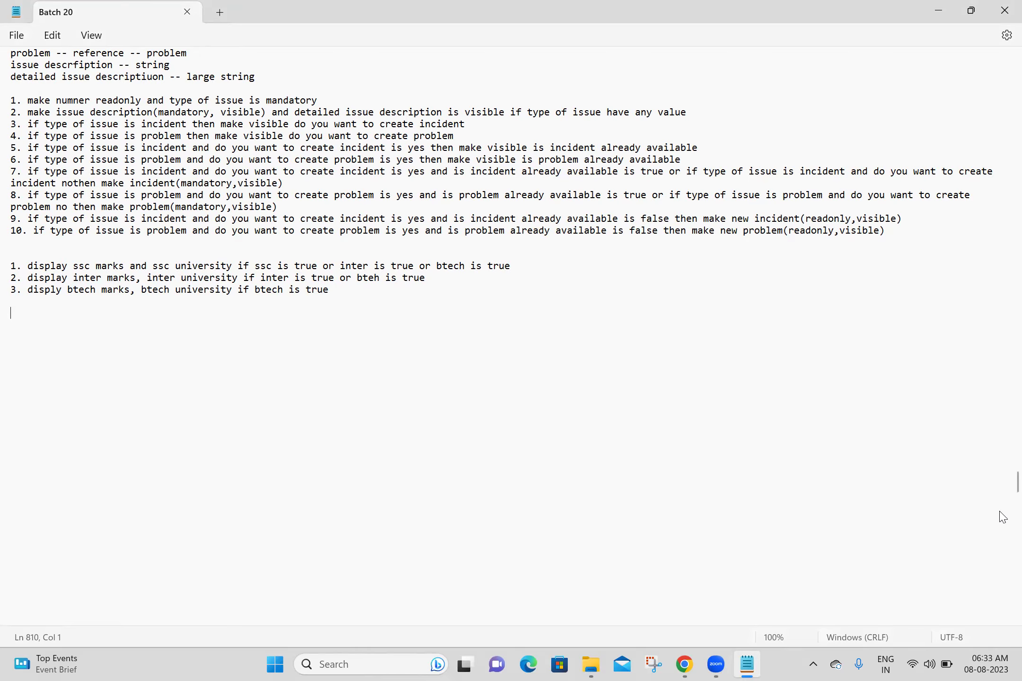
scroll(1002, 486, "up", 20)
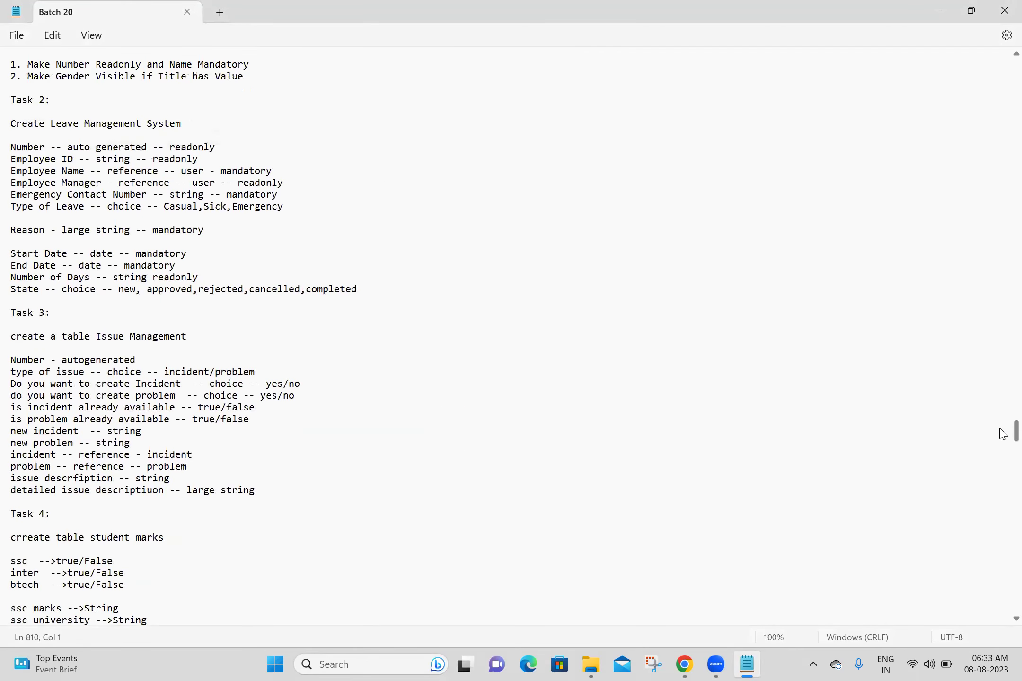
Step: Copy the student marks table definition under Task 4, from its create-table line through the btech university field
scroll(1002, 440, "down", 4)
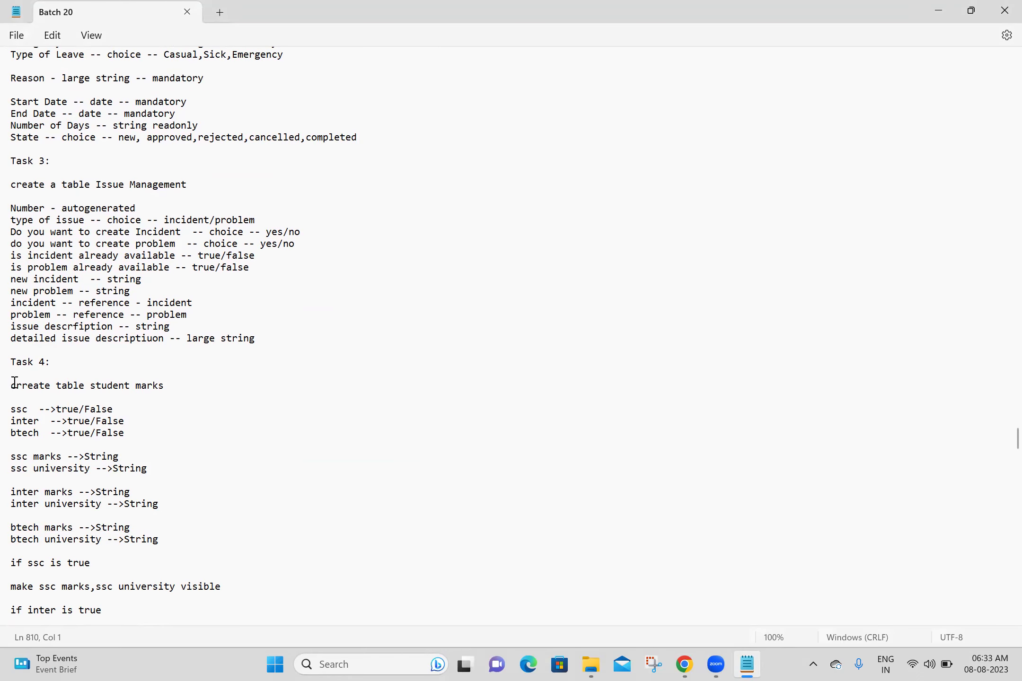
left_click_drag(11, 385, 476, 171)
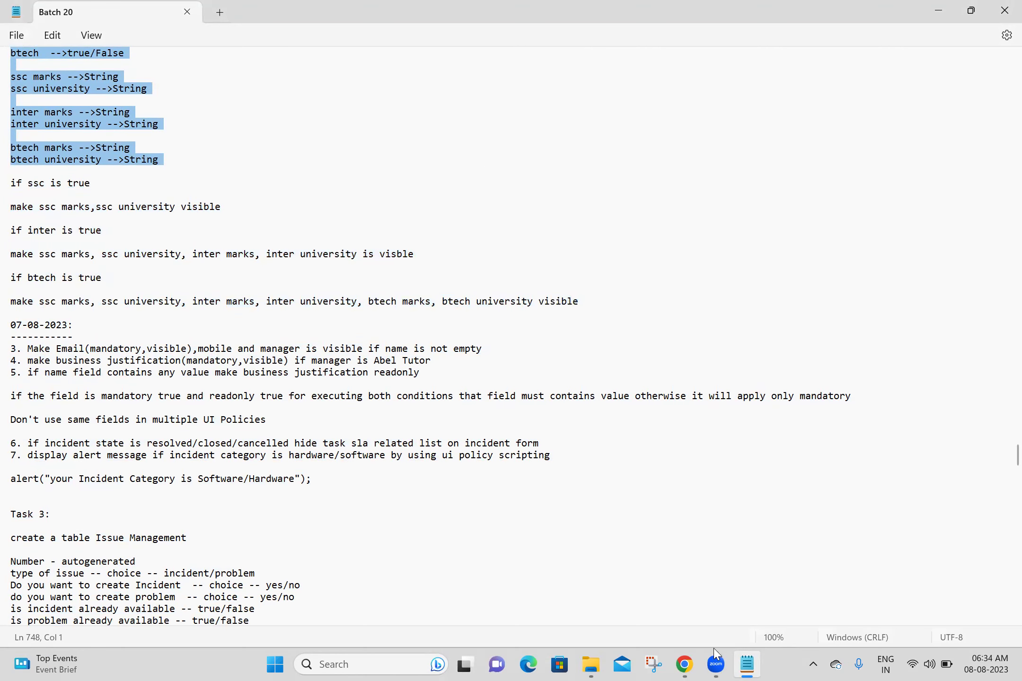
left_click(745, 665)
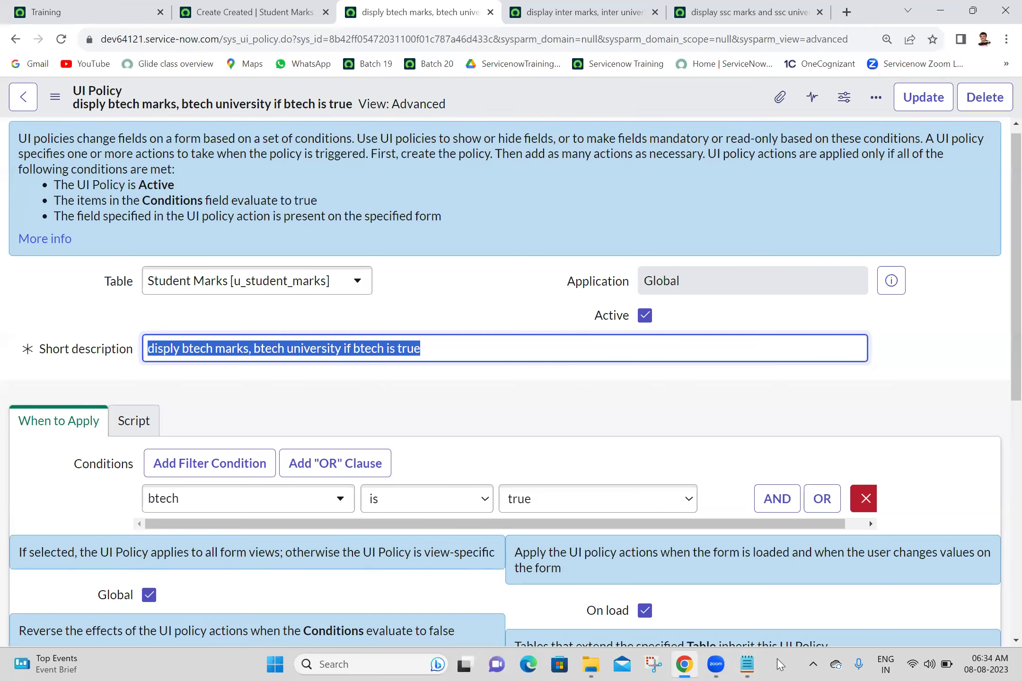
left_click(757, 664)
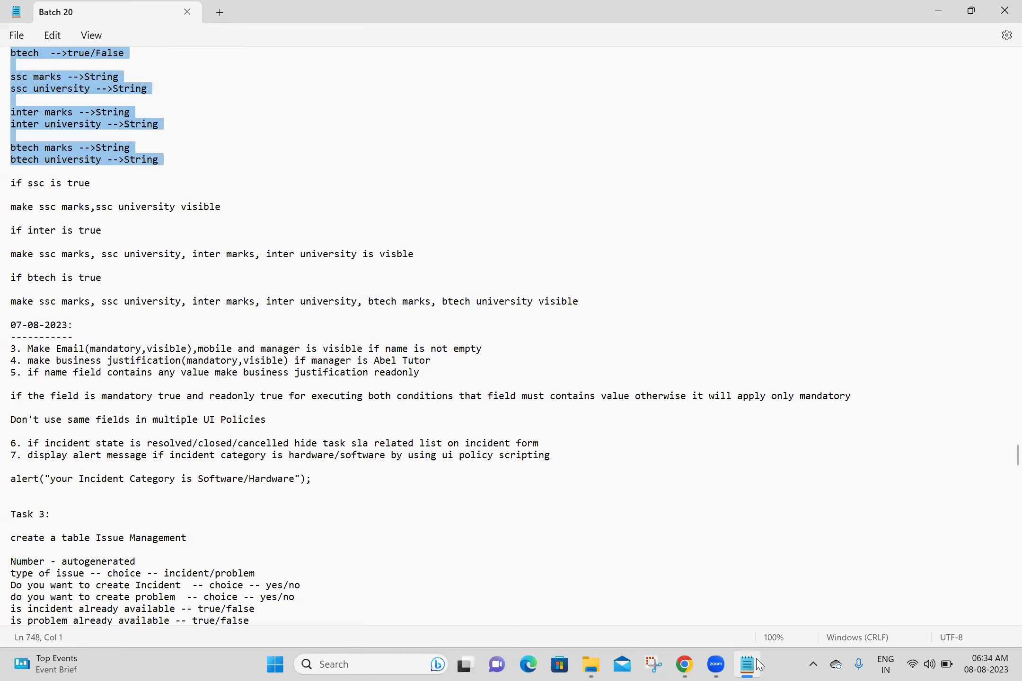
Step: Paste the student marks table definition between requirement 10 of Task 3 and the ssc, inter and btech display items
left_click(689, 417)
key("Down")
key("Down")
key("Down")
key("Down")
key("Down")
key("Down")
key("Down")
key("Down")
key("Down")
key("Down")
key("Down")
key("Down")
key("Down")
key("Down")
key("Down")
key("Down")
key("Down")
key("Down")
key("Down")
key("Down")
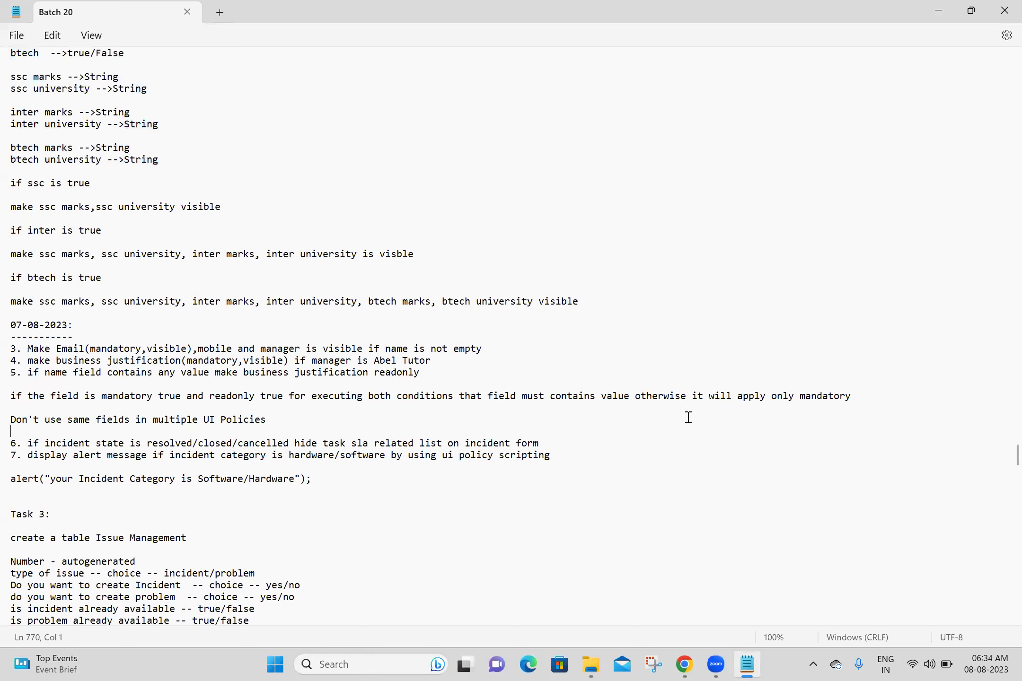
key("Down")
key("Down")
key("Down")
key("Down")
key("Down")
key("Down")
key("Down")
key("Down")
key("Down")
key("Down")
key("Down")
key("Down")
key("Down")
key("Down")
key("Down")
key("Down")
key("Down")
key("Down")
key("Down")
key("Down")
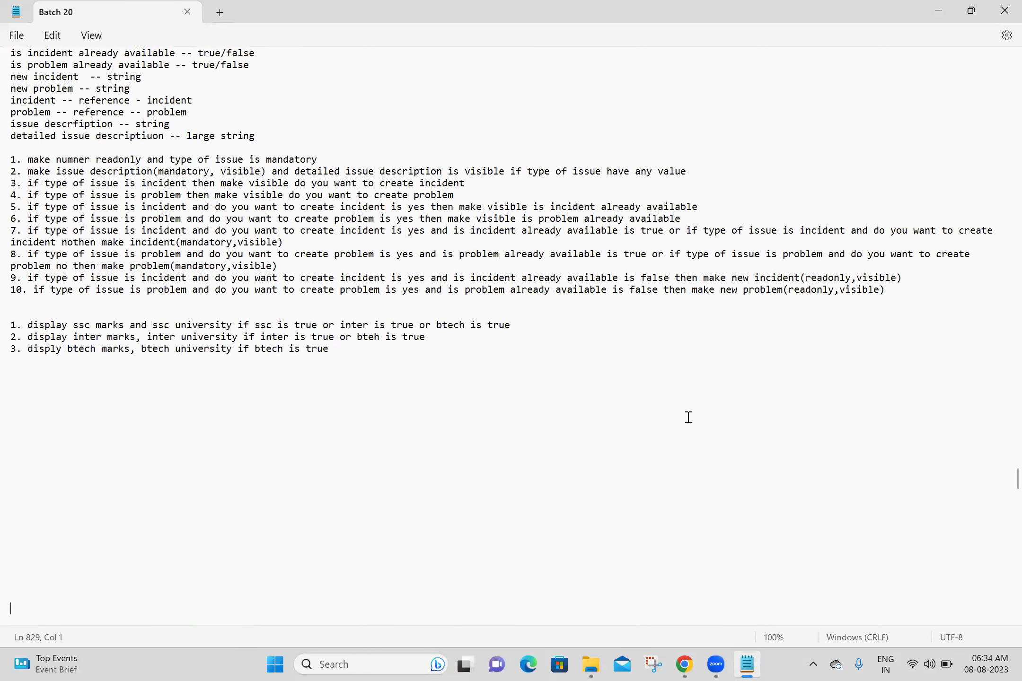
left_click(117, 281)
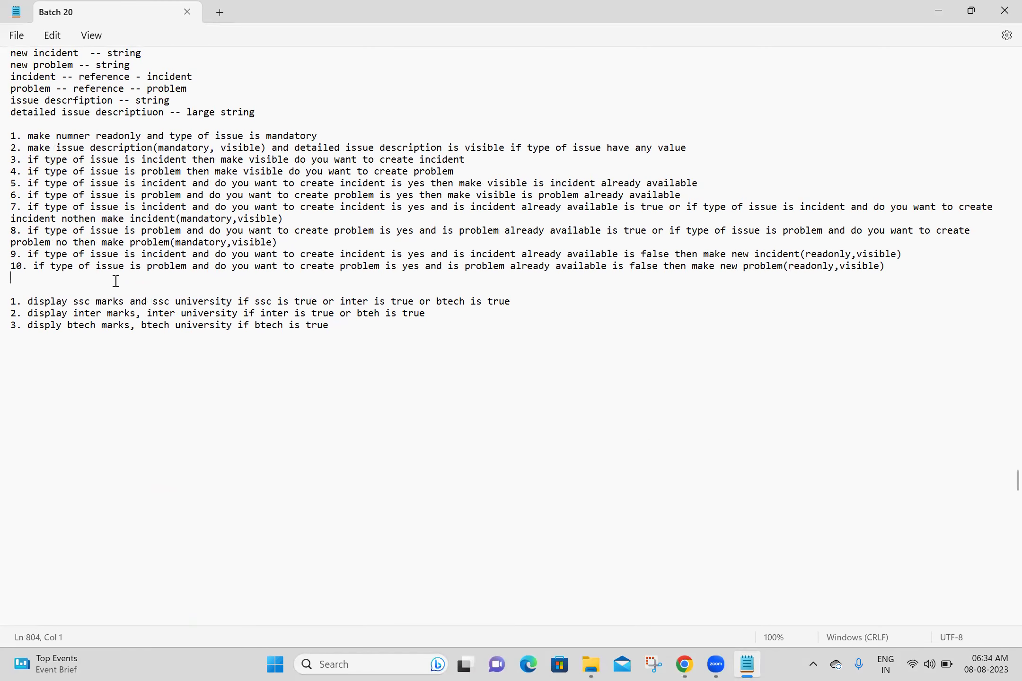
key("Return")
type("crreate table student marks  ssc  -->true/False inter  -->true/False btech  -->true/False  ssc marks -->String ssc university -->String  inter marks -->String inter university -->String  btech marks -->String btech university -->String")
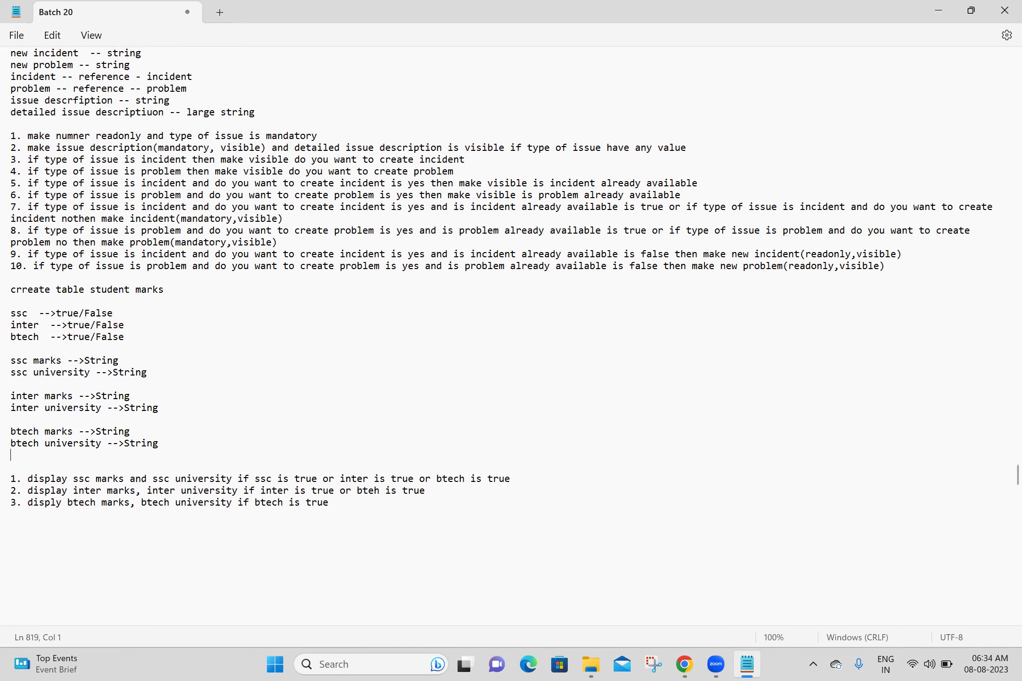
Step: Add the date heading "08-08-2023:" with a dashed underline above the second Task 3 section and save the notes
left_click(310, 174)
key("Up")
scroll(310, 177, "up", 7)
left_click(310, 171)
type("08-08")
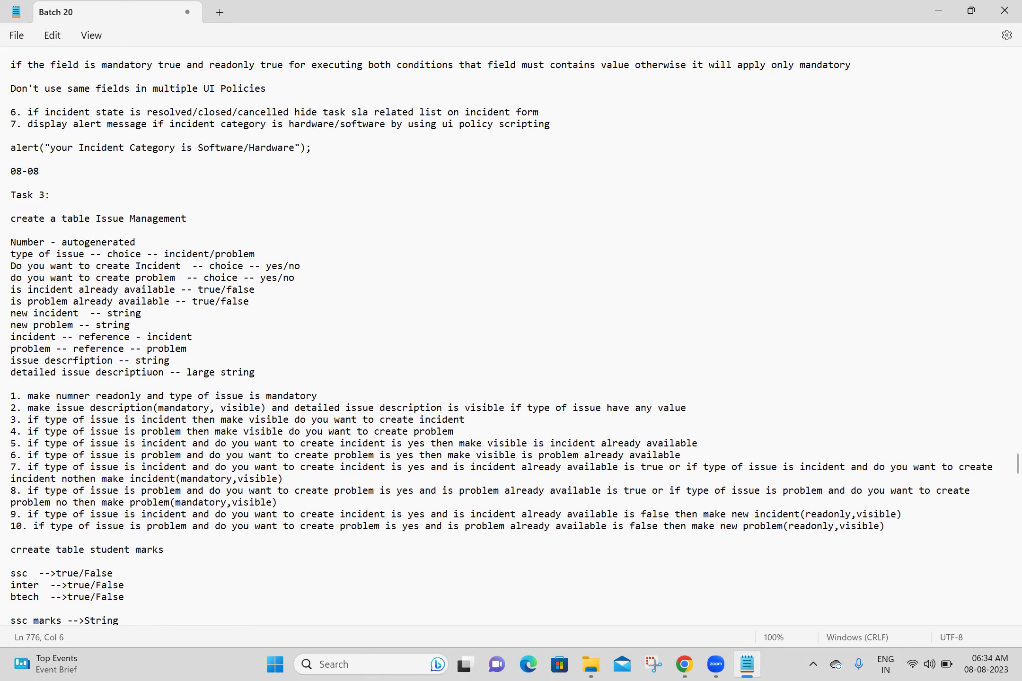
type("-2023:")
key("Return")
type("-")
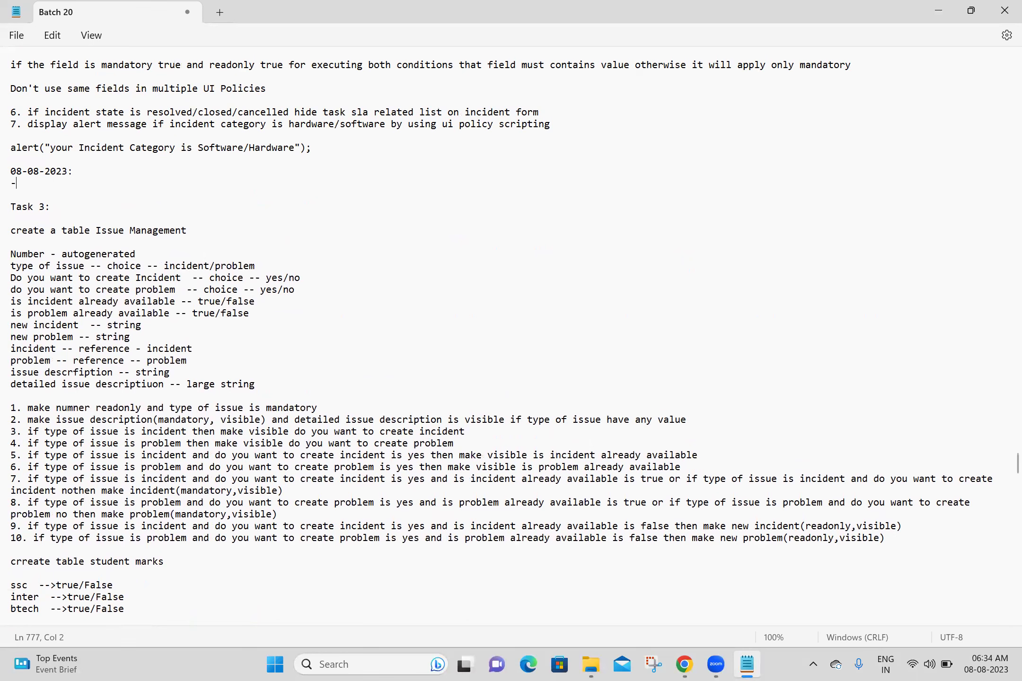
type("------------------")
key("ctrl+s")
left_click(310, 289)
Step: Switch to ServiceNow in Chrome and review the btech UI policy's settings and its UI policy actions
left_click(685, 664)
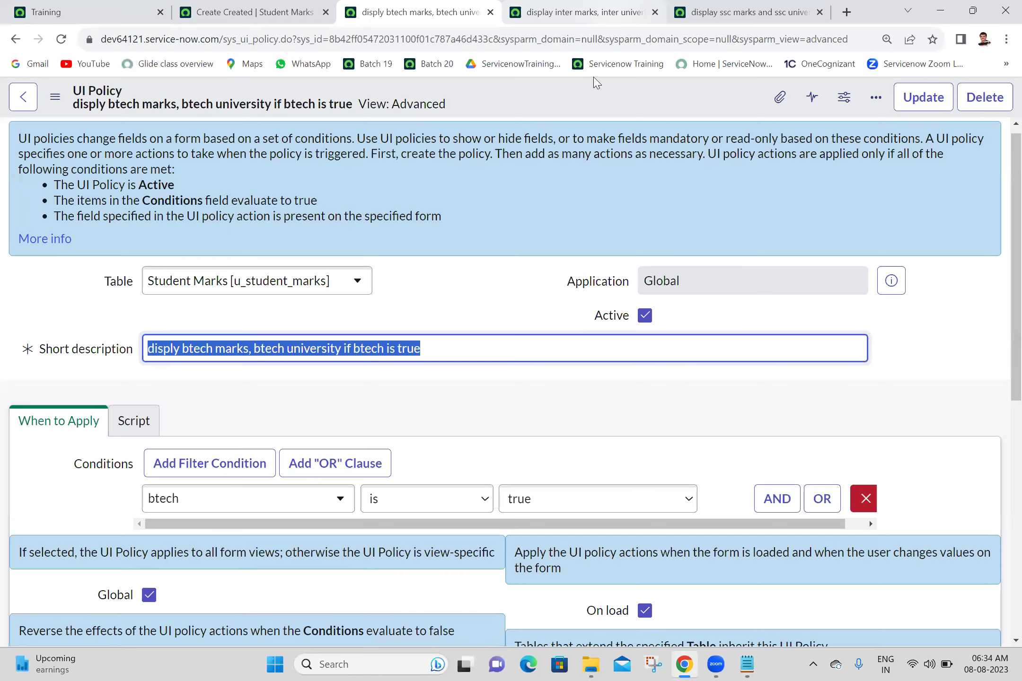
scroll(1004, 466, "down", 7)
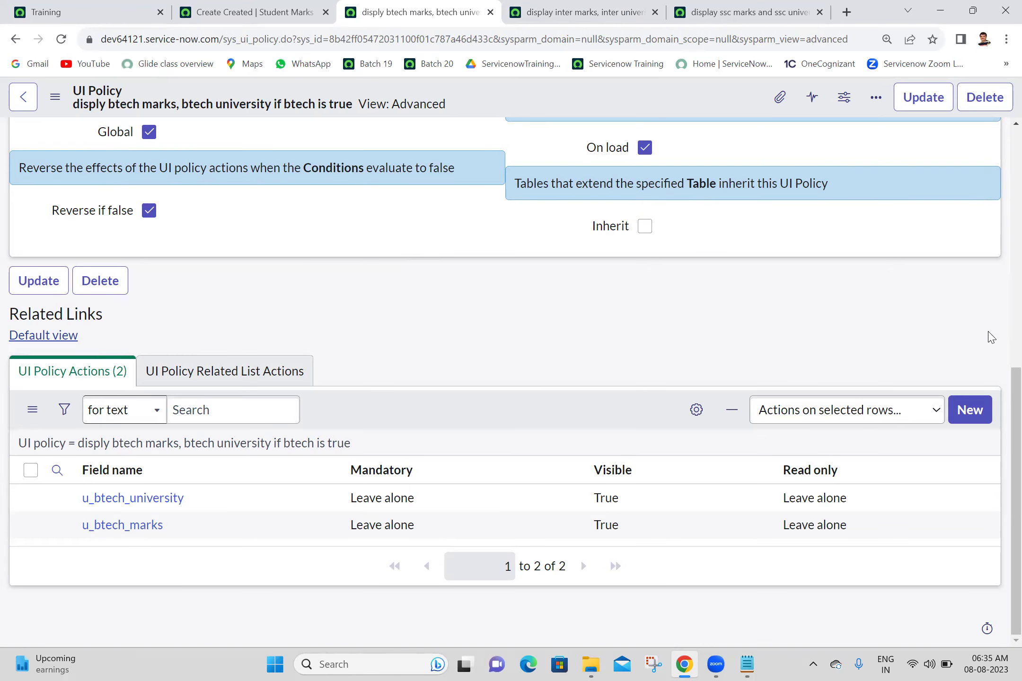
Step: Review the btech UI policy's conditions, script settings and UI policy actions
scroll(1000, 317, "up", 10)
scroll(1002, 333, "down", 3)
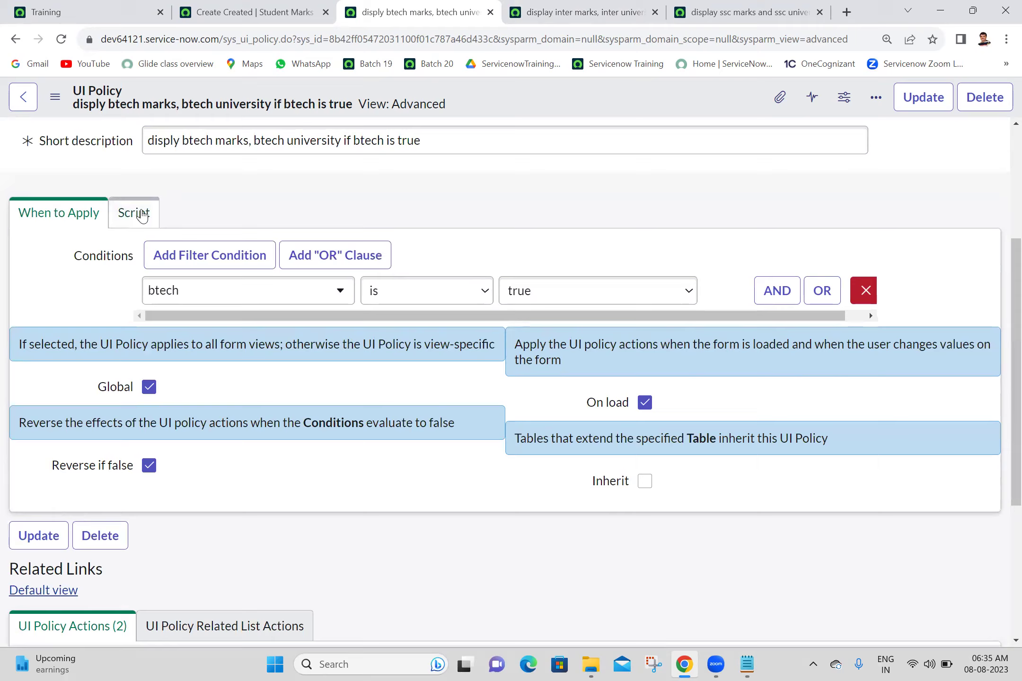
left_click(133, 216)
left_click(90, 214)
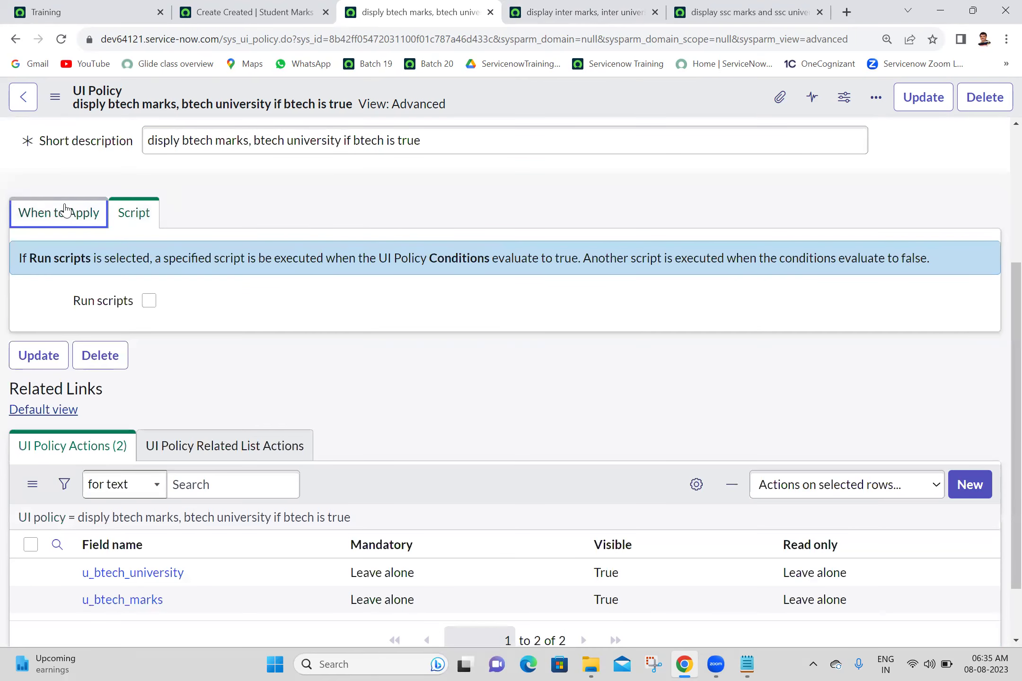
scroll(1003, 284, "up", 3)
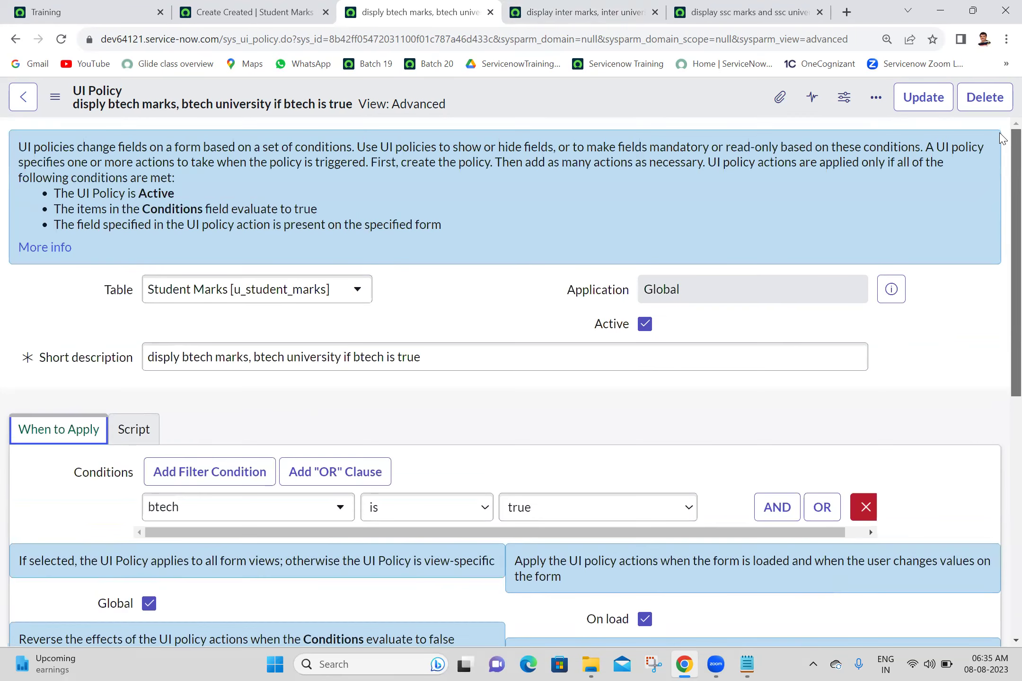
scroll(1002, 138, "down", 7)
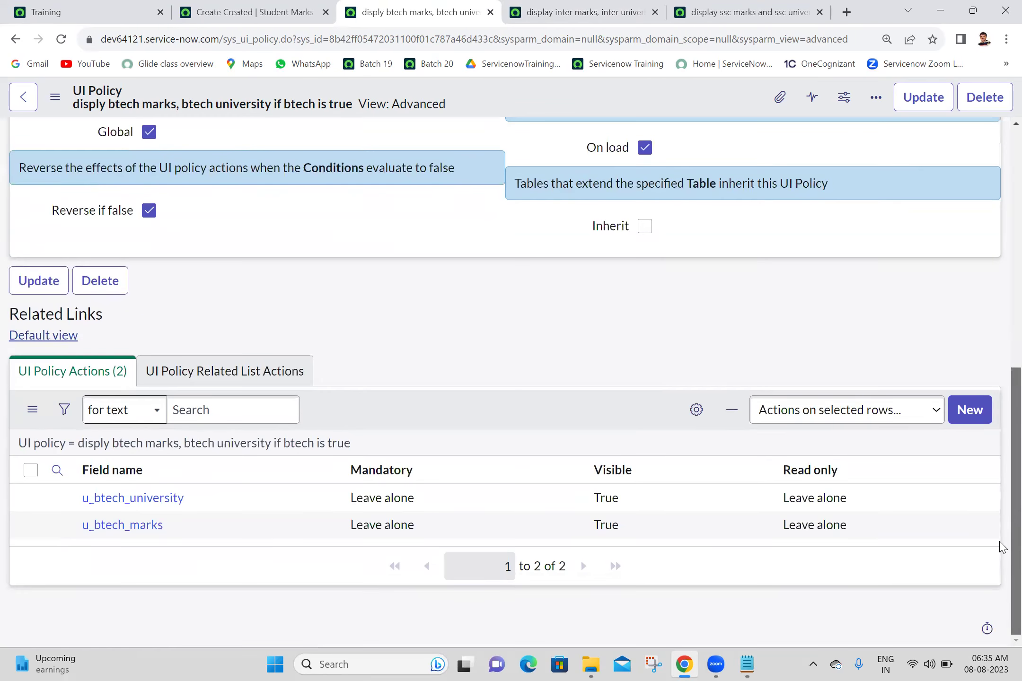
scroll(1002, 405, "up", 7)
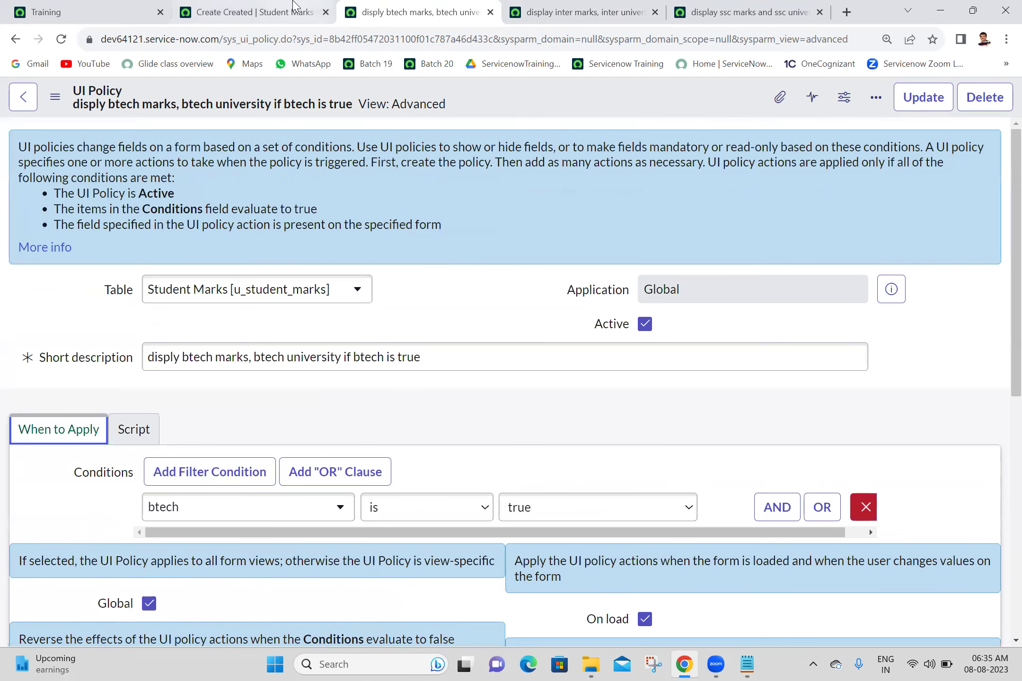
Step: Find UI Policies in the application navigator and open the list in a separate browser tab
left_click(295, 6)
left_click(32, 6)
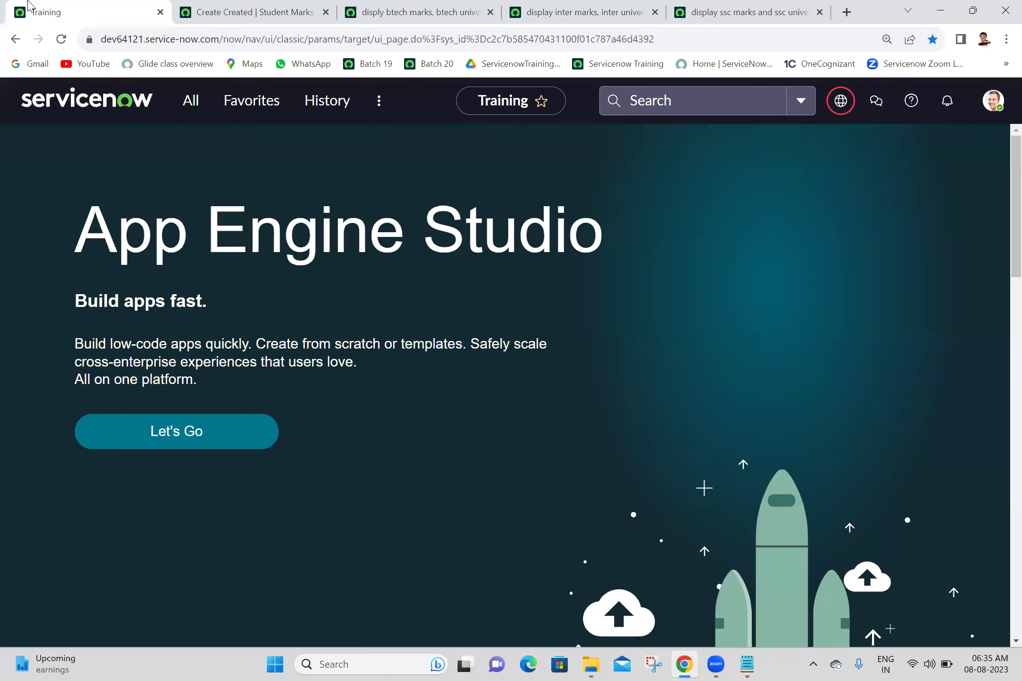
left_click(195, 102)
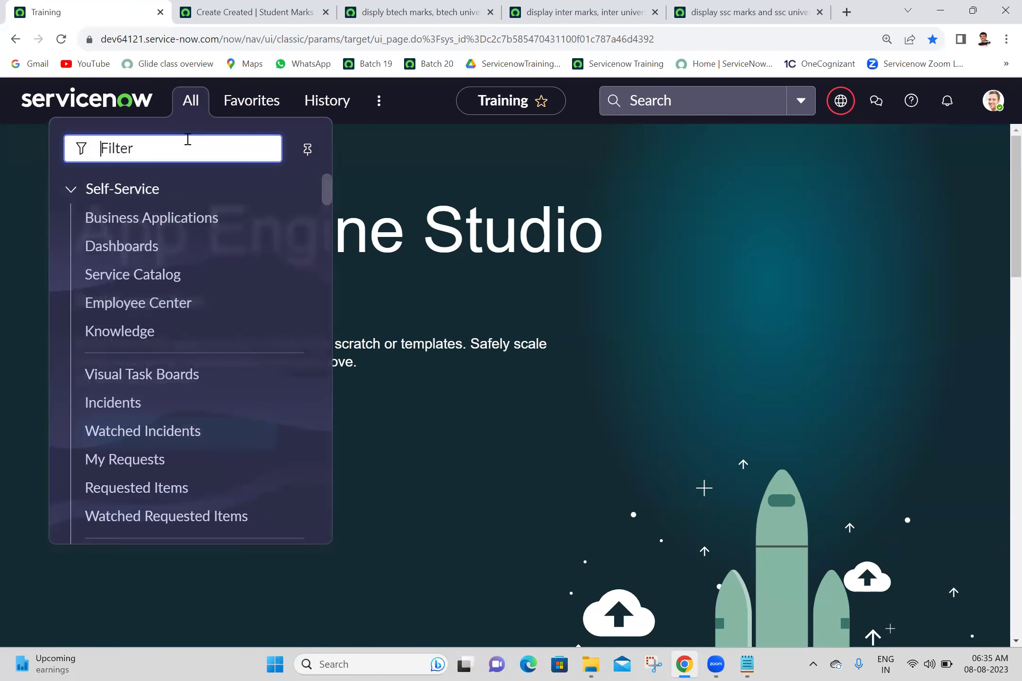
type("ui p")
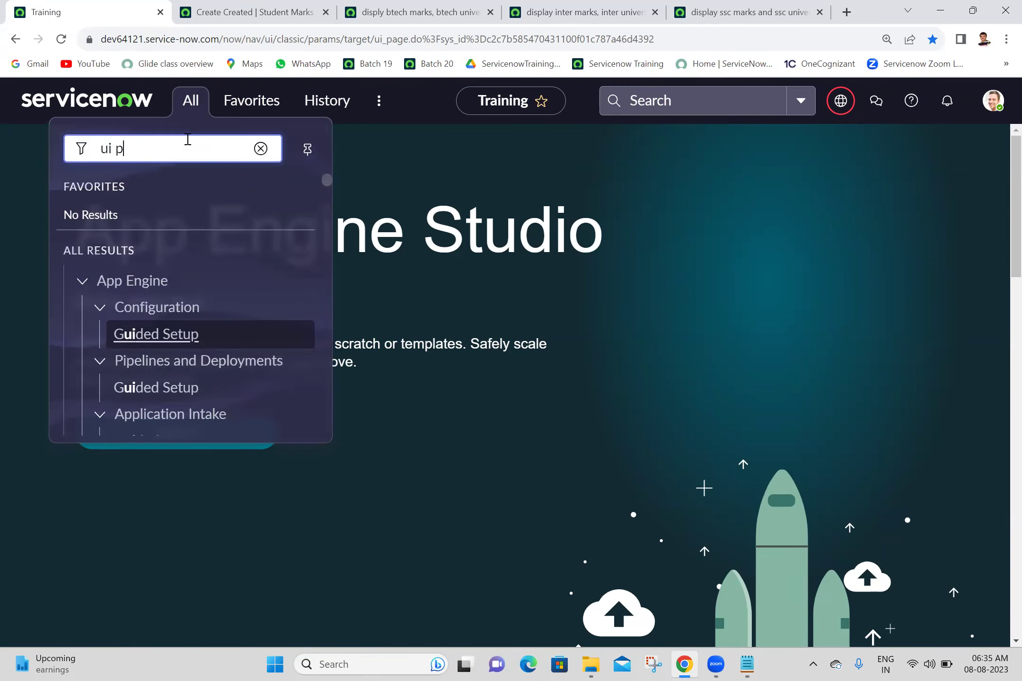
type("olic")
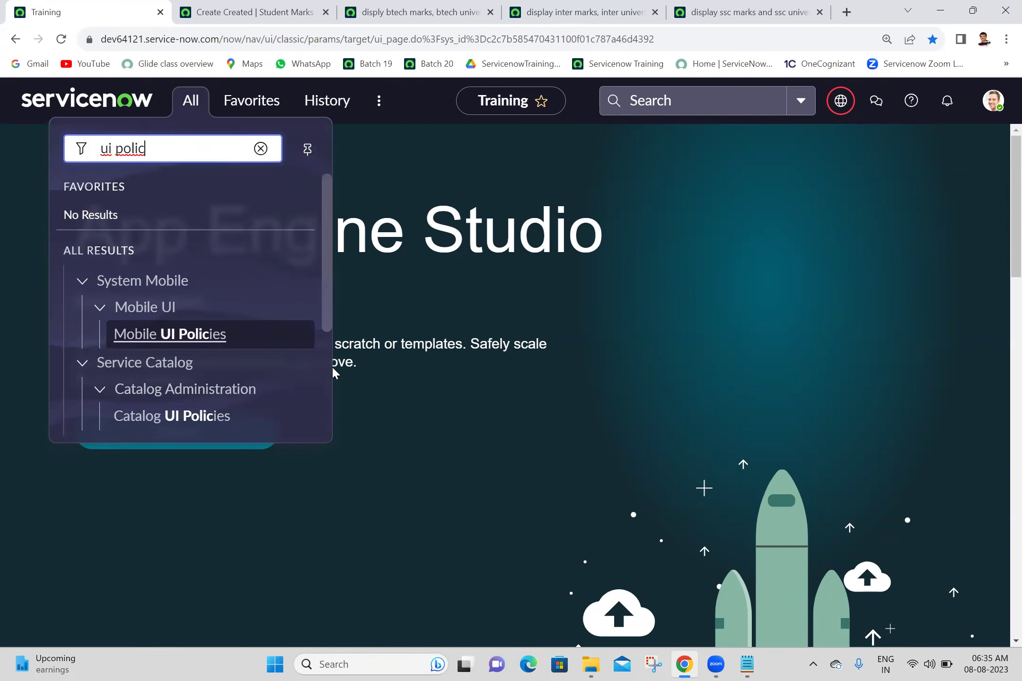
left_click(327, 374)
middle_click(142, 413)
left_click(163, 8)
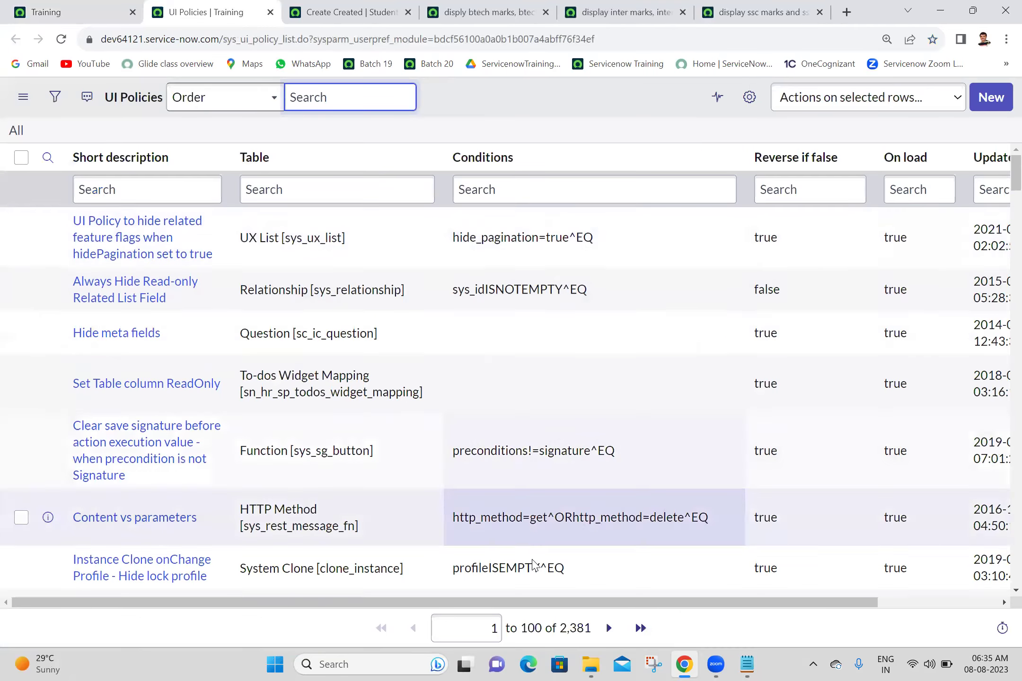
Step: Filter the UI policies to tables starting with u_student and check the order values of the listed policies
left_click_drag(436, 602, 715, 606)
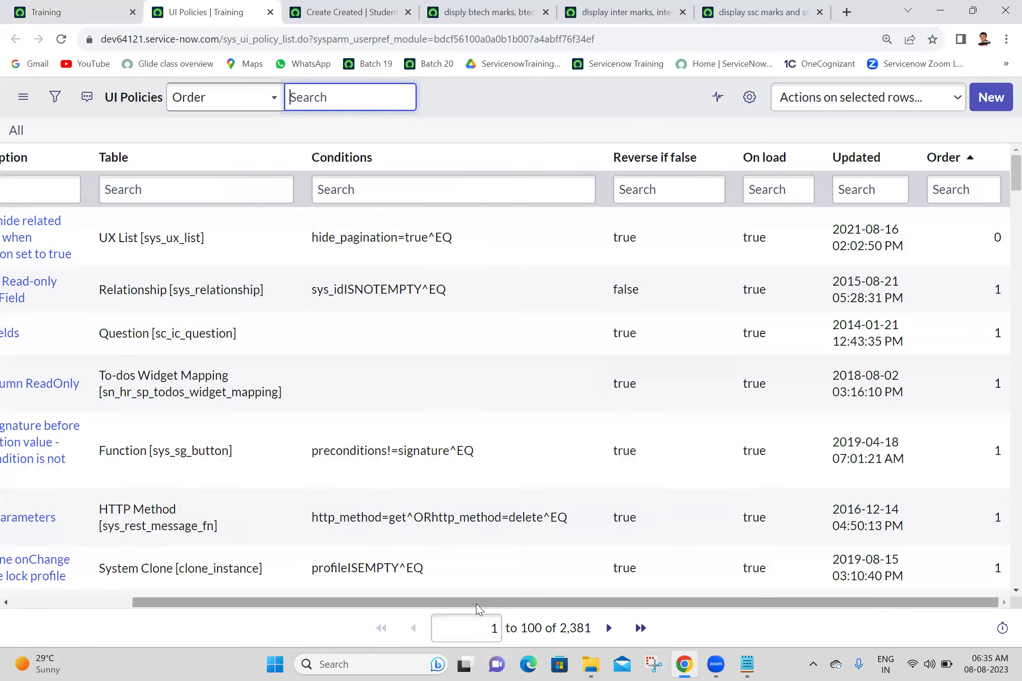
left_click_drag(479, 603, 108, 576)
left_click(252, 194)
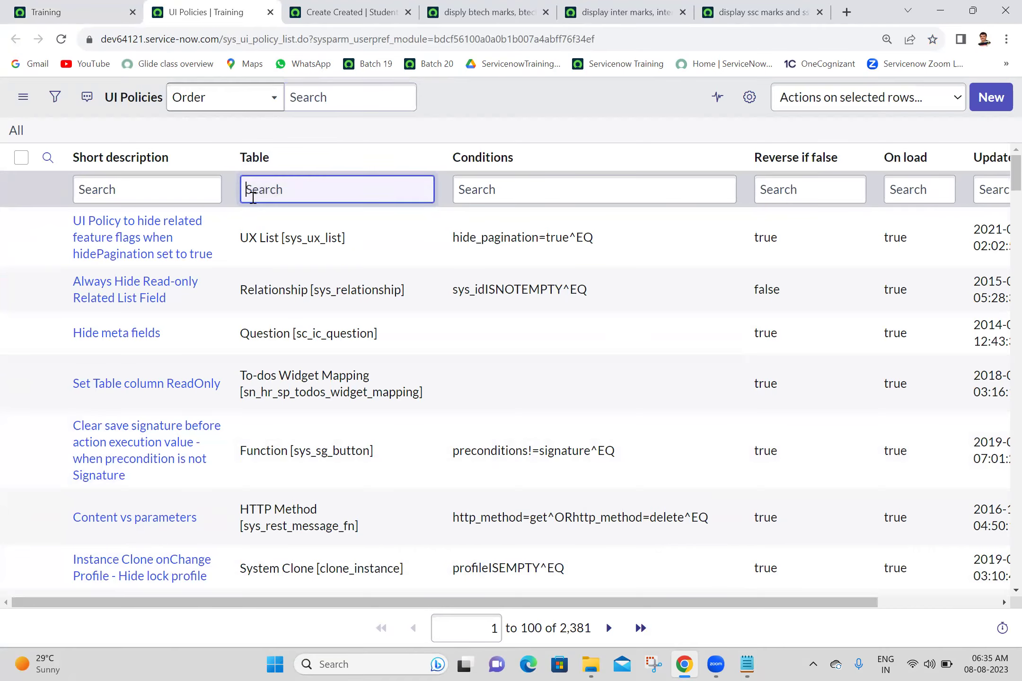
type("u_")
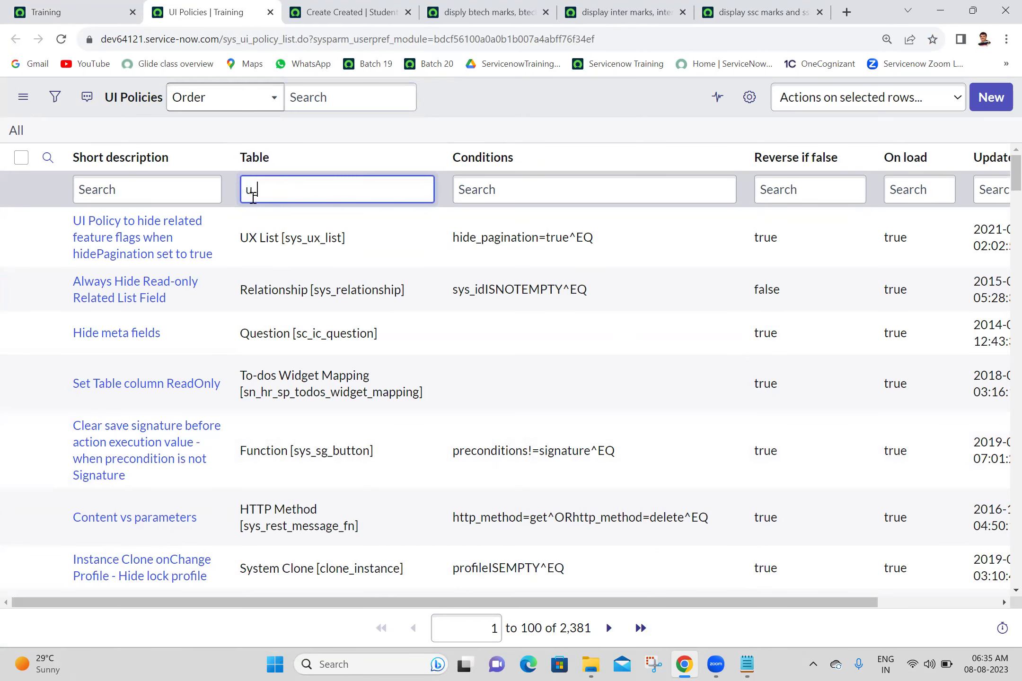
type("student")
key("Return")
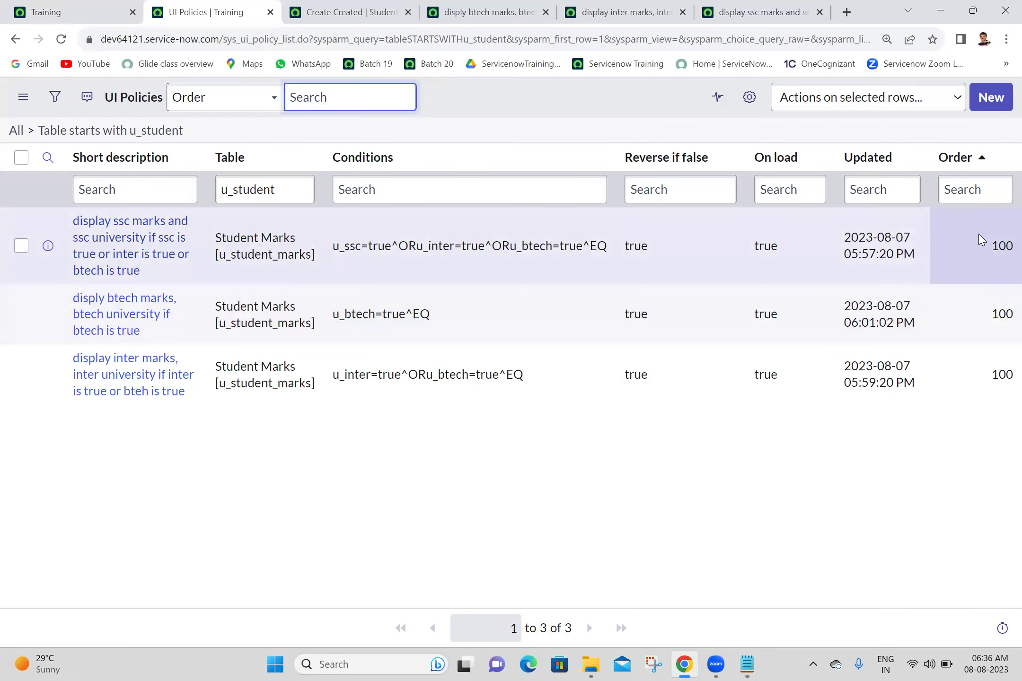
left_click(468, 102)
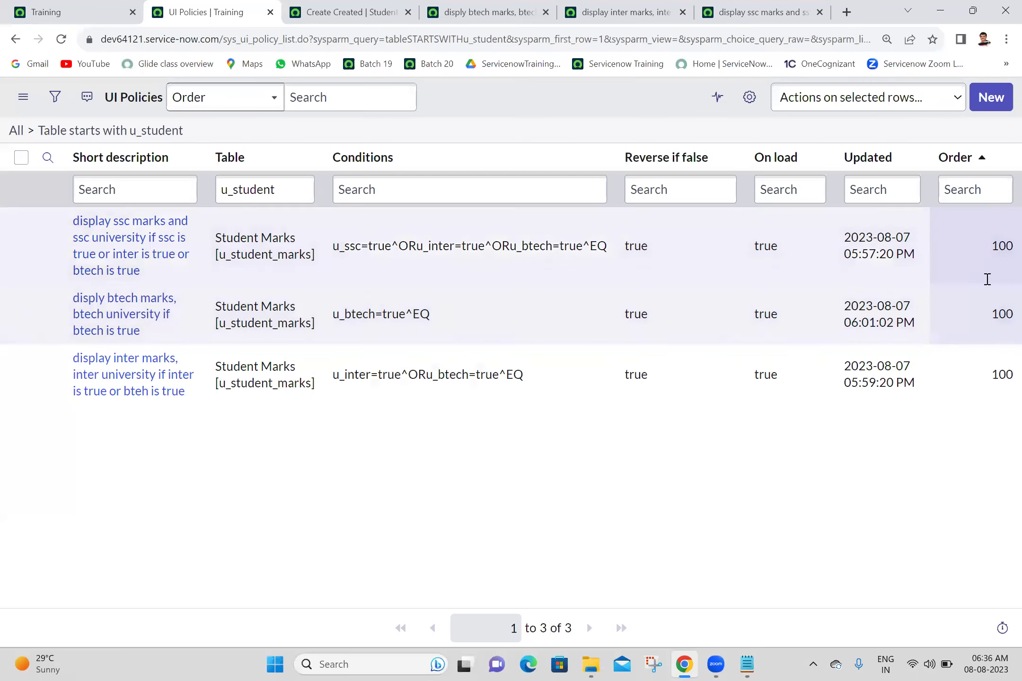
left_click(996, 365)
left_click(955, 461)
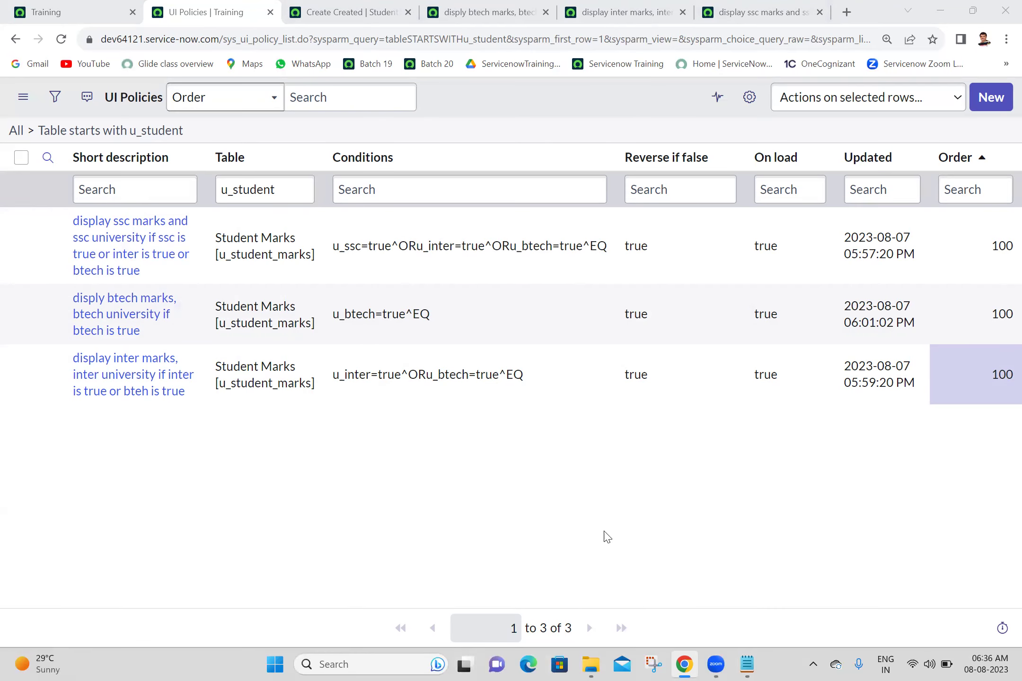
Step: Switch to File Explorer and open the OS Storage 1 document from Servicenow Training Documents\Assignments on the Data (D:) drive
left_click(592, 665)
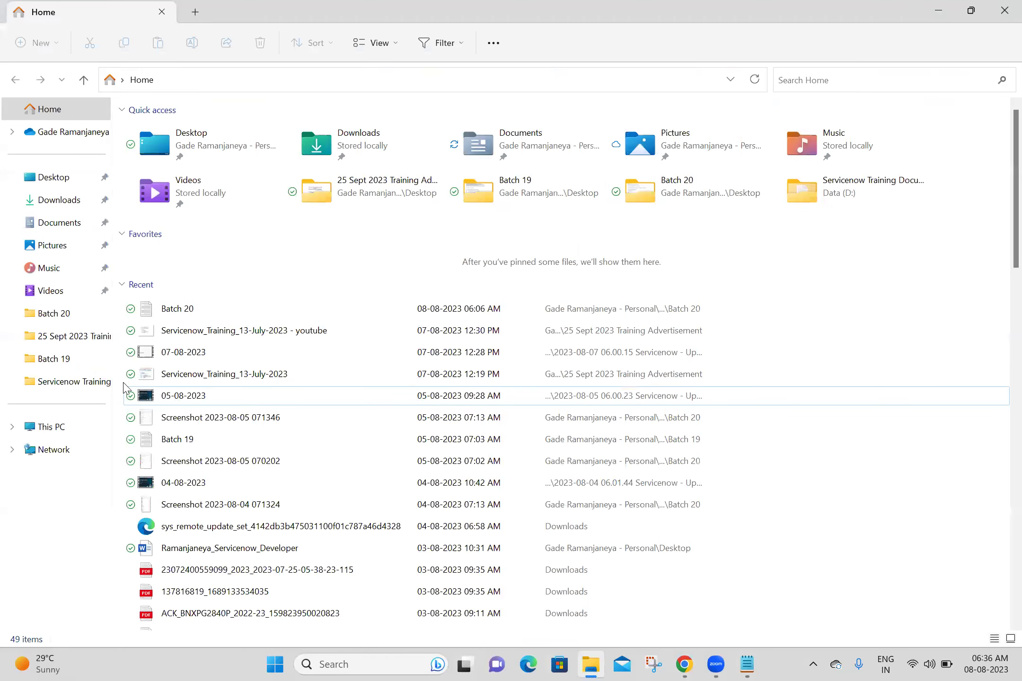
left_click(58, 433)
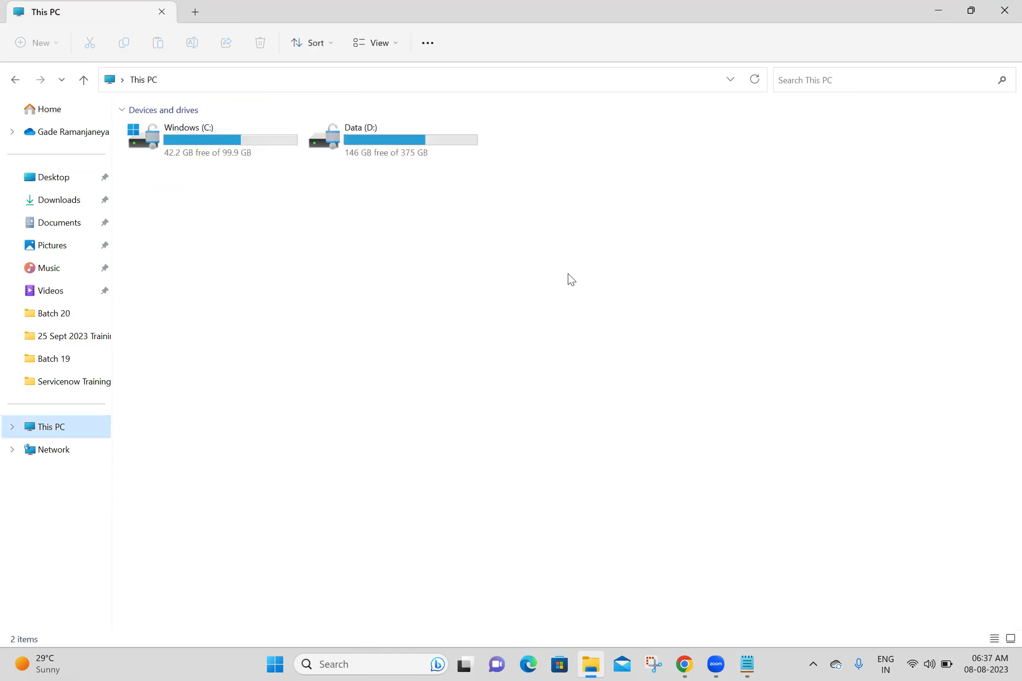
double_click(396, 153)
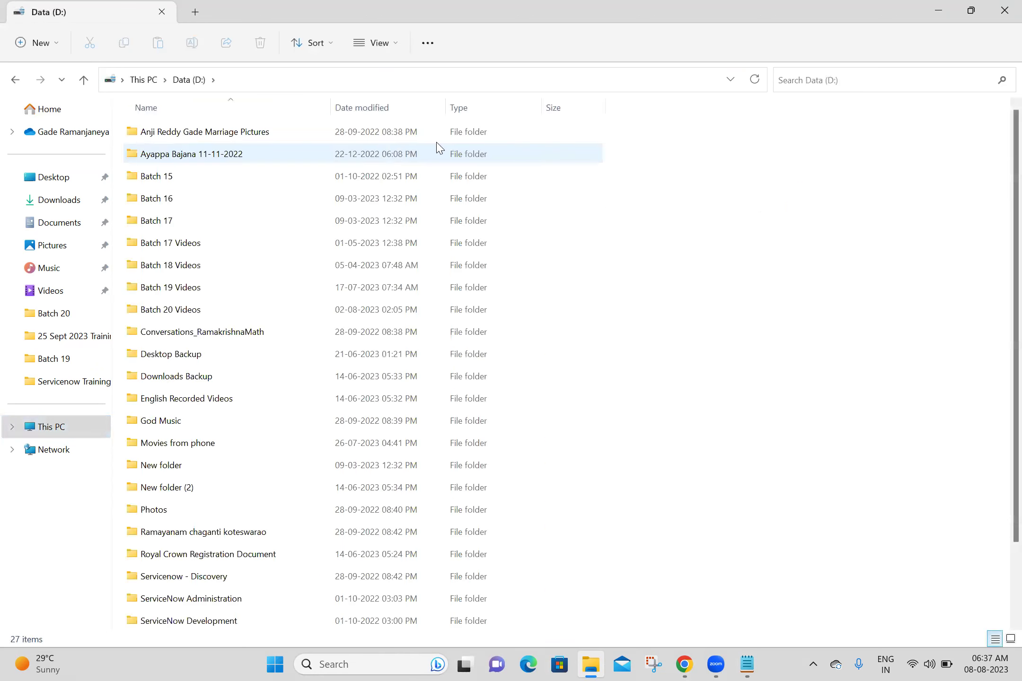
scroll(1003, 294, "down", 2)
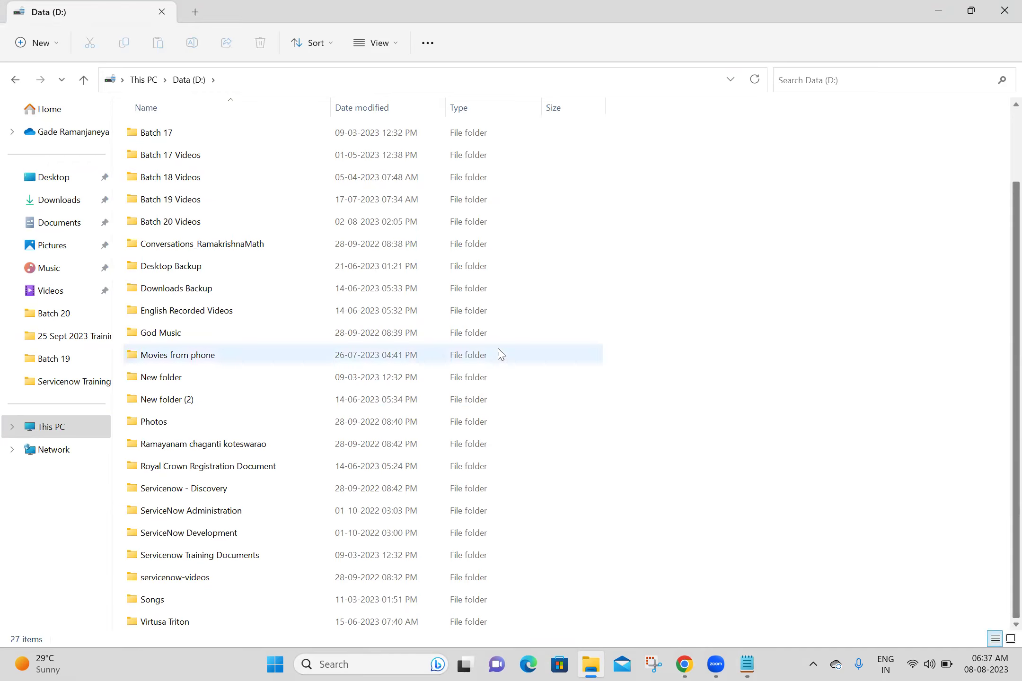
double_click(210, 556)
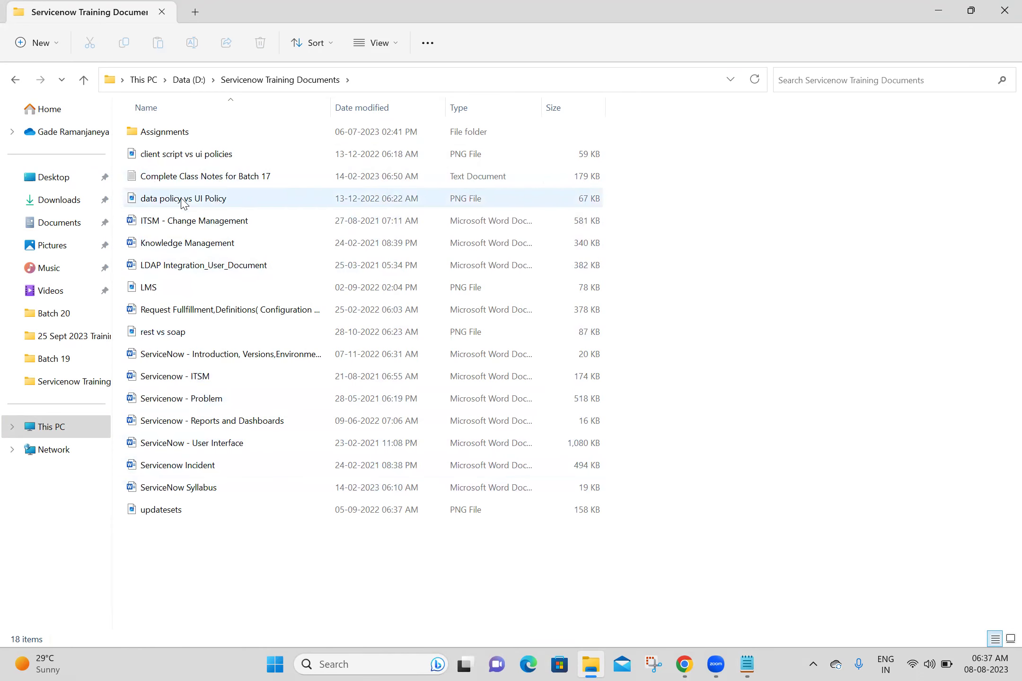
double_click(170, 133)
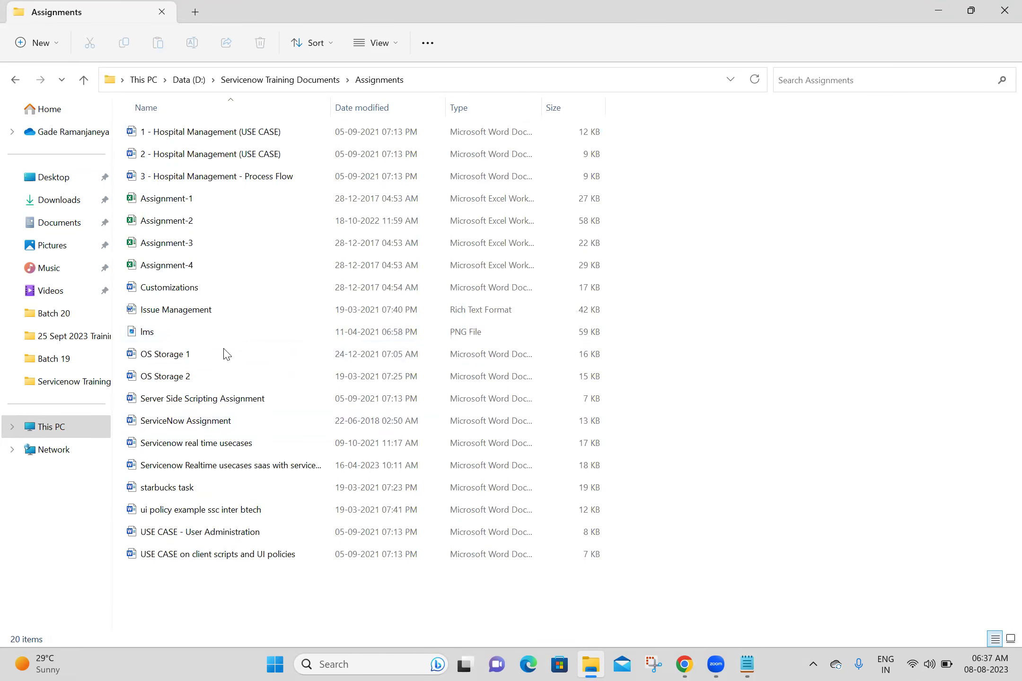
double_click(223, 365)
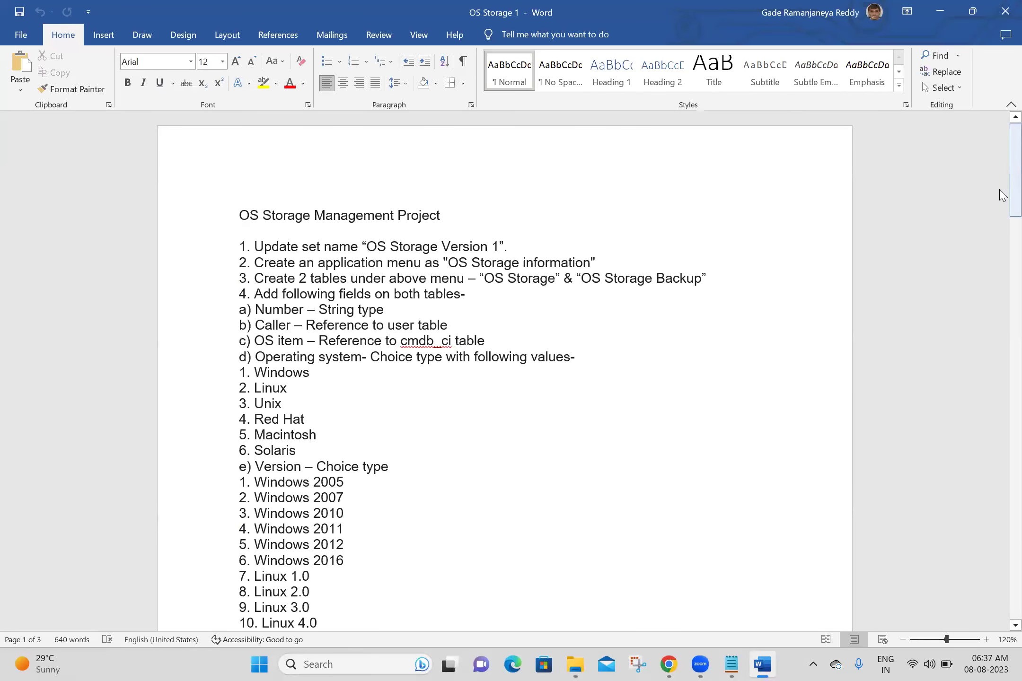
left_click_drag(1003, 195, 945, 167)
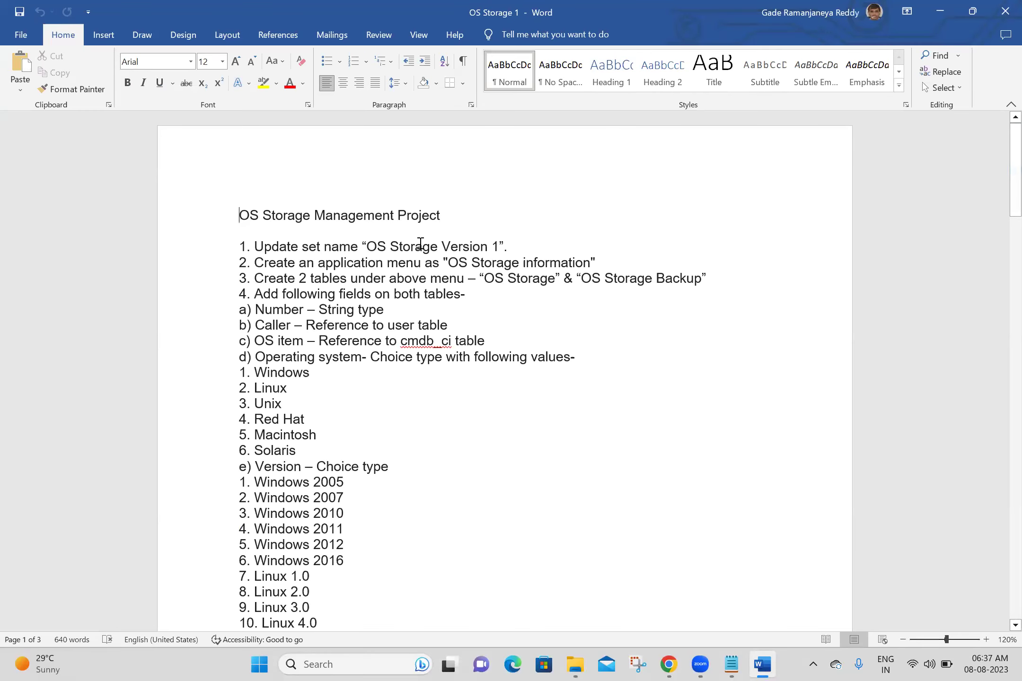
double_click(447, 219)
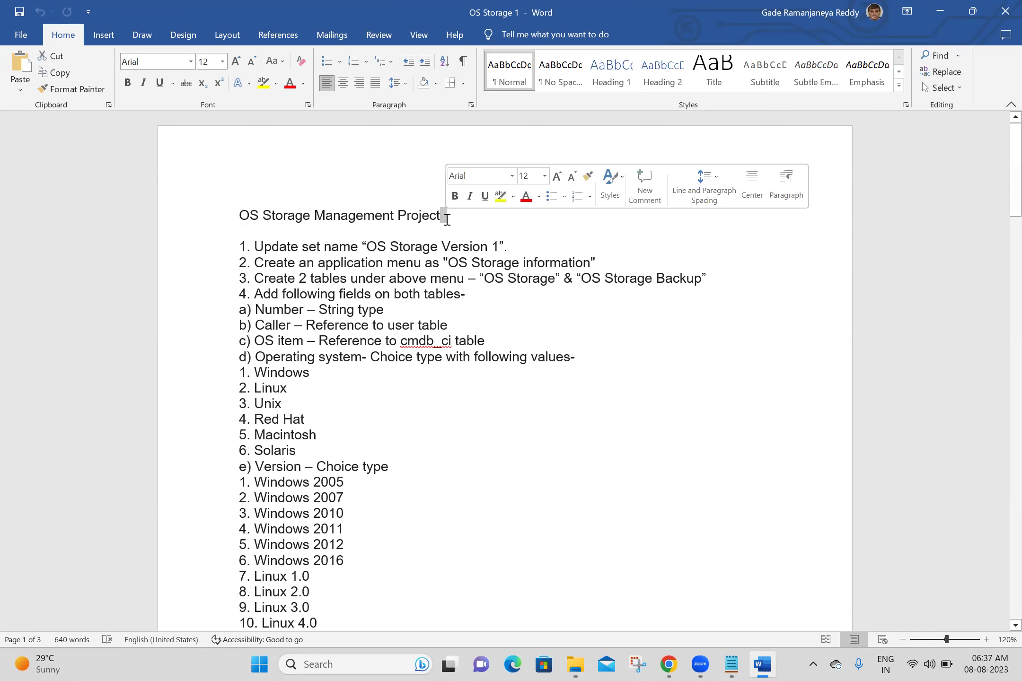
left_click(340, 182)
left_click(449, 221)
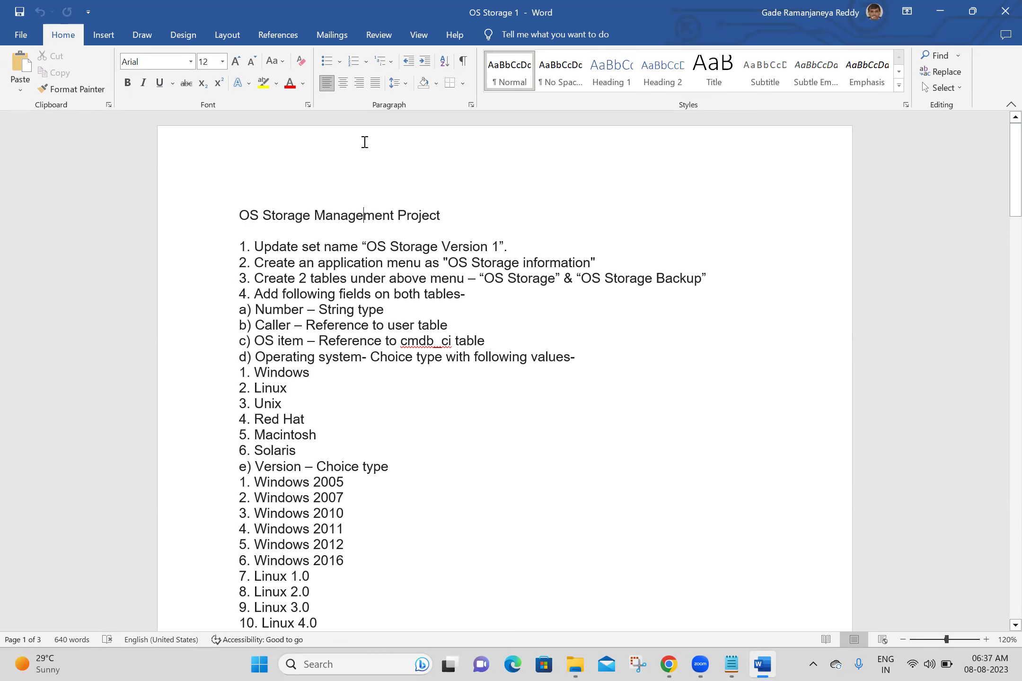
double_click(461, 207)
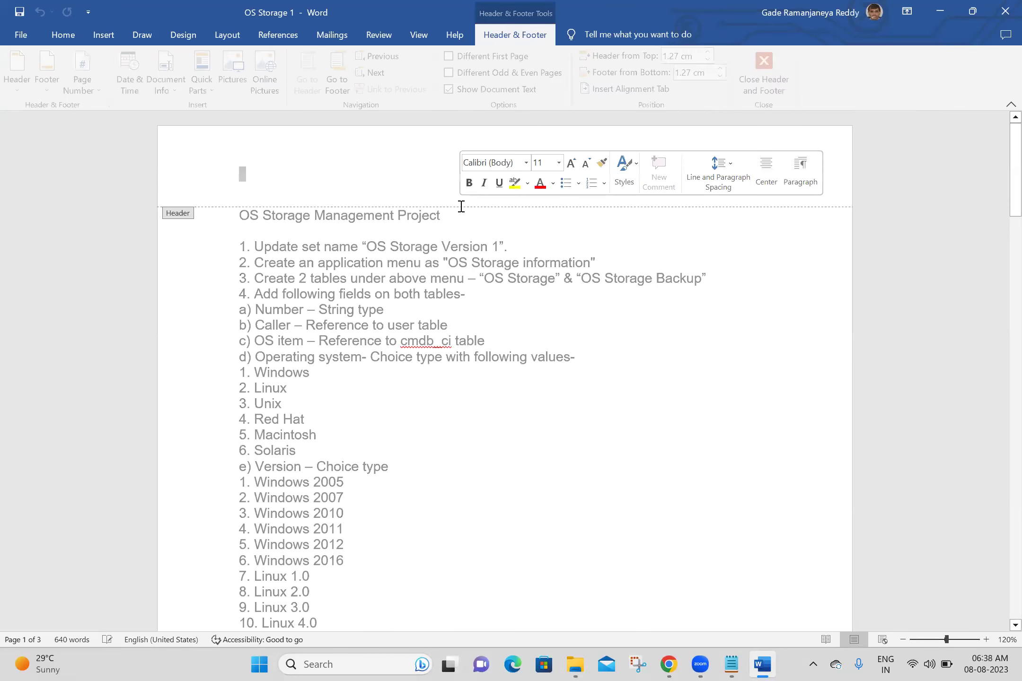
double_click(678, 344)
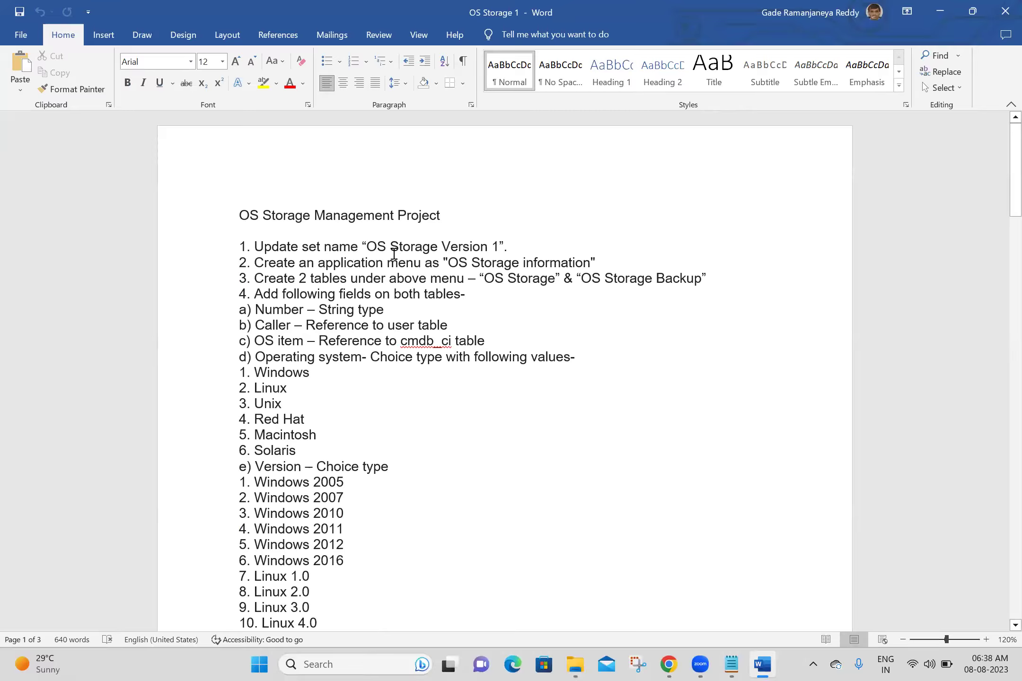
Step: Read through the first three project requirements, covering the update set, the application menu and the two tables, highlighting each line
left_click(443, 213)
left_click_drag(517, 246, 229, 246)
left_click(492, 293)
left_click_drag(240, 260, 597, 265)
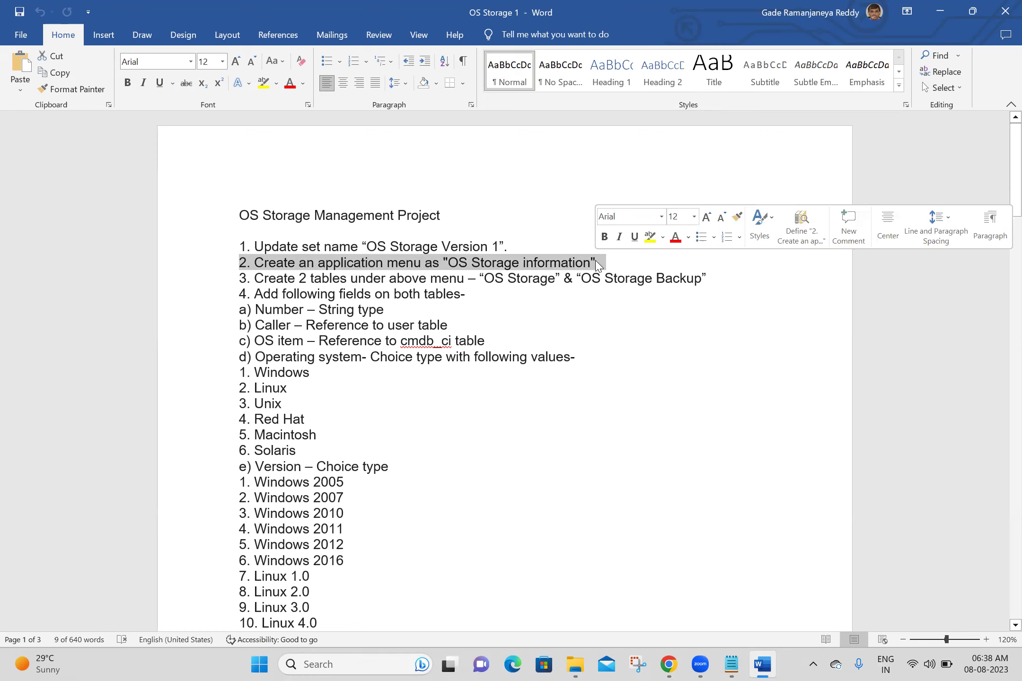
left_click(597, 265)
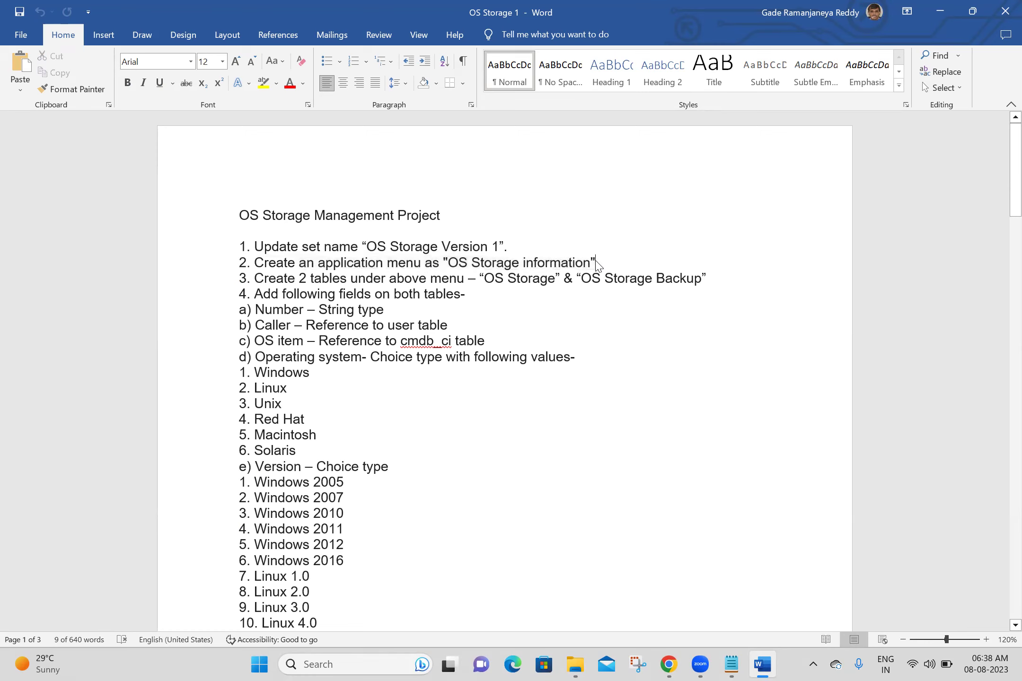
left_click_drag(253, 283, 706, 275)
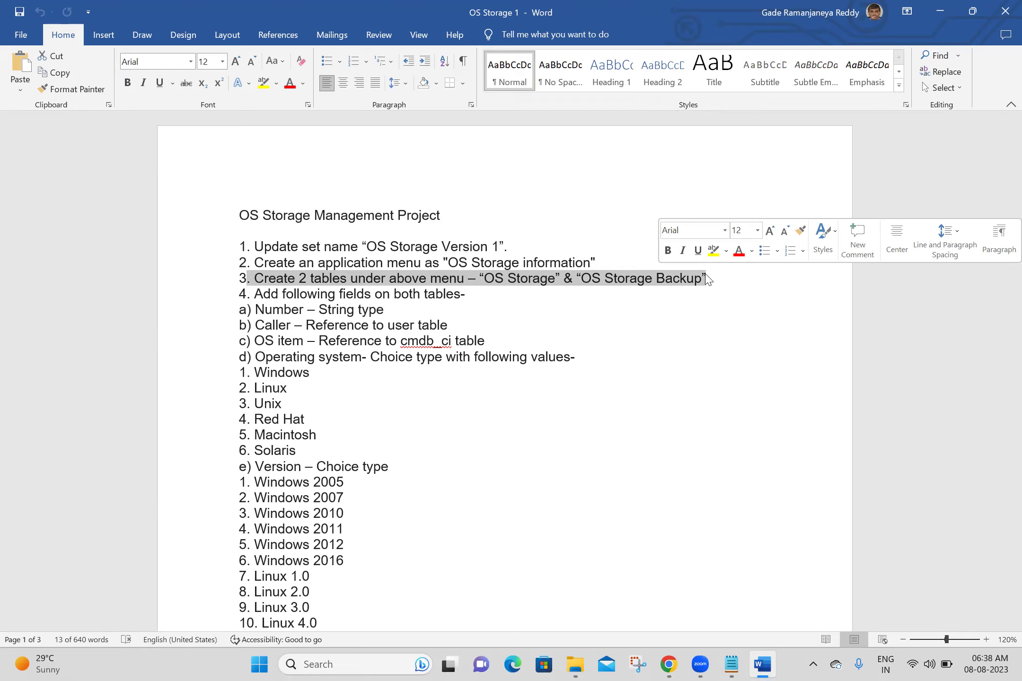
left_click(708, 279)
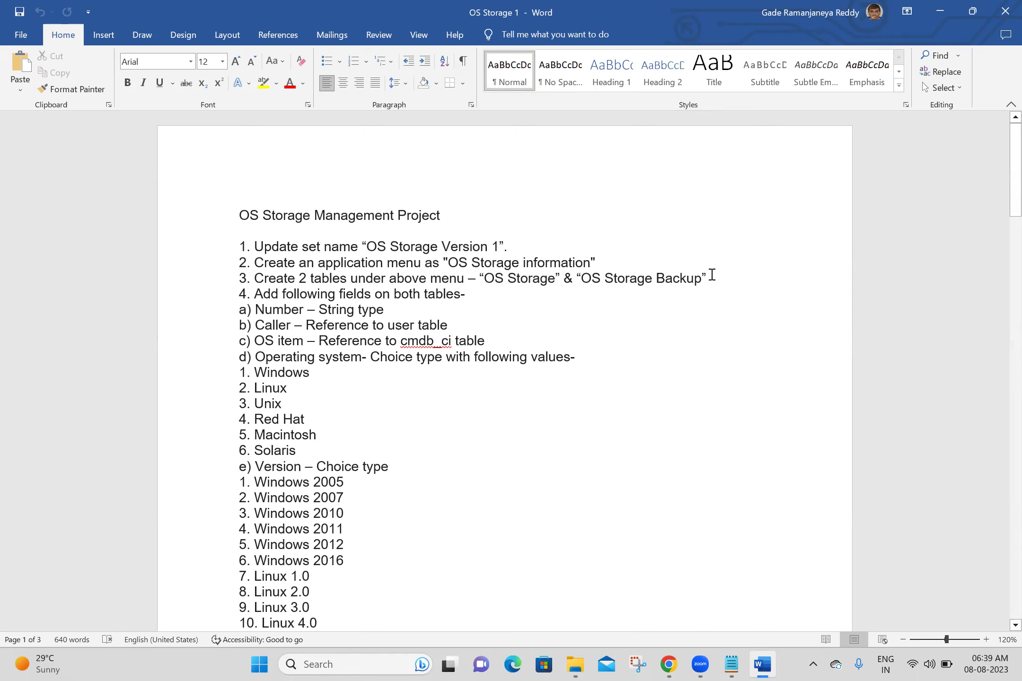
left_click_drag(709, 279, 225, 283)
left_click(748, 282)
left_click_drag(452, 259, 576, 264)
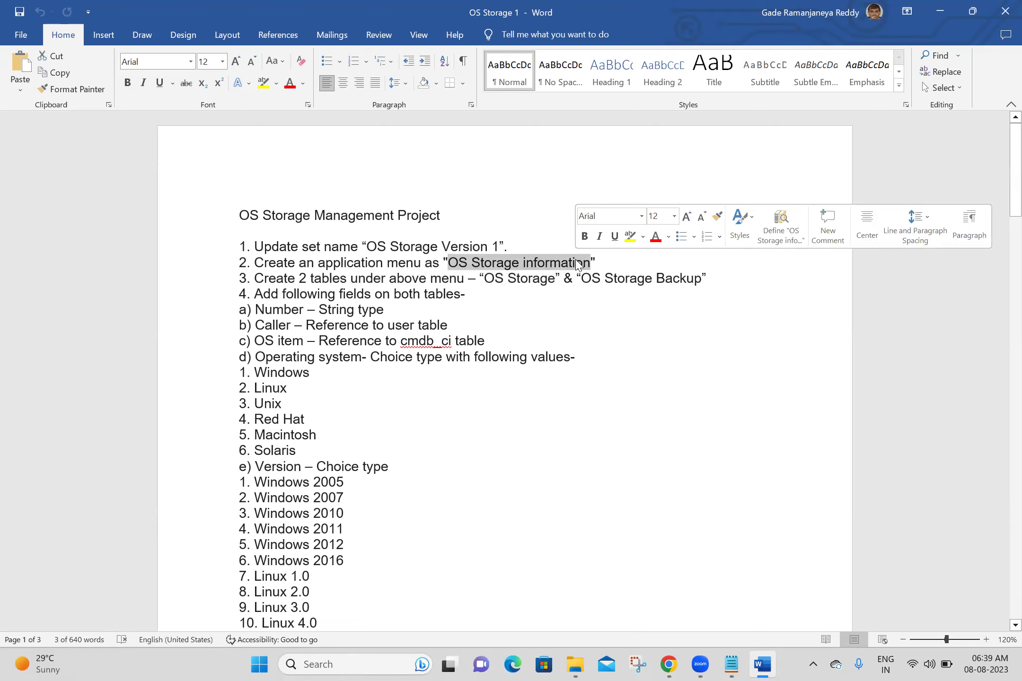
left_click(487, 280)
left_click_drag(487, 282, 693, 284)
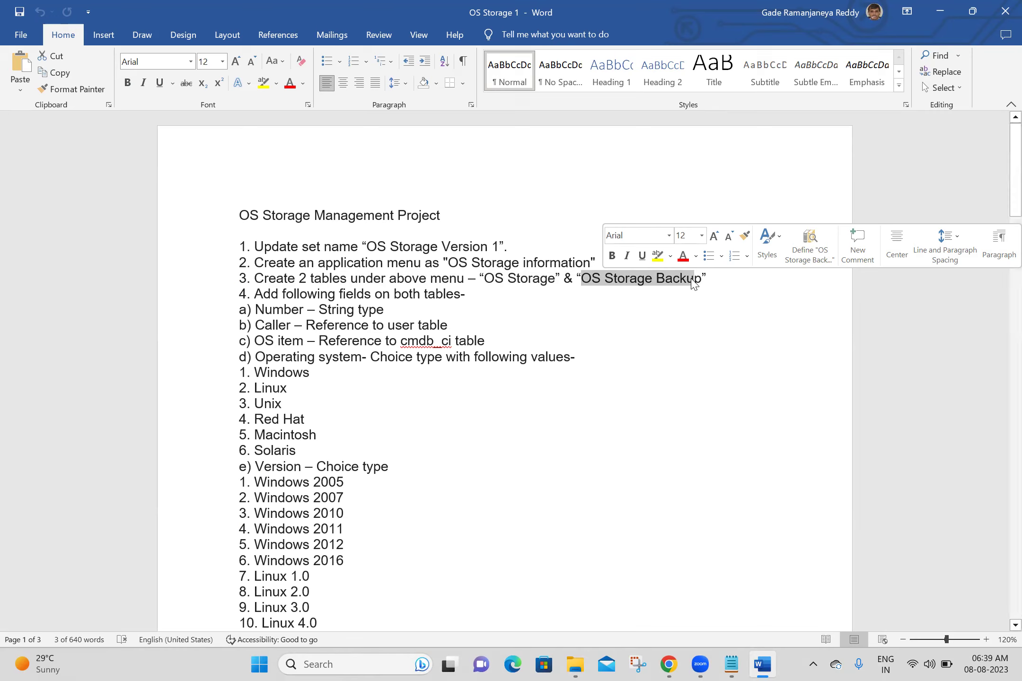
left_click(697, 280)
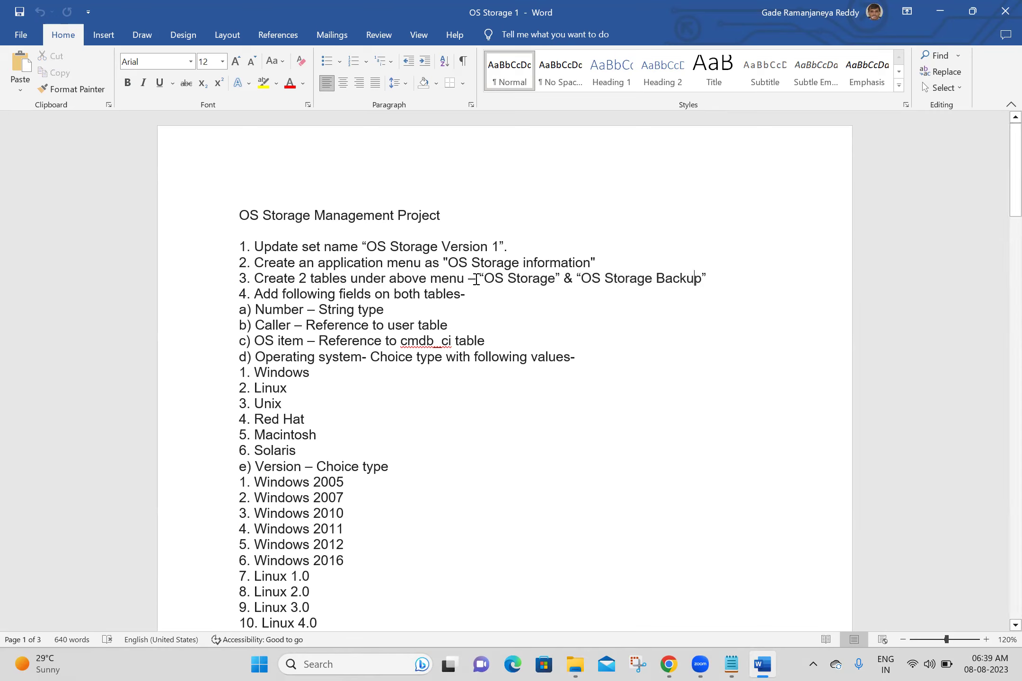
Step: Read the application menu name and the first required fields, Number, Caller, OS item and Operating system, highlighting them along the way
left_click_drag(448, 263, 590, 269)
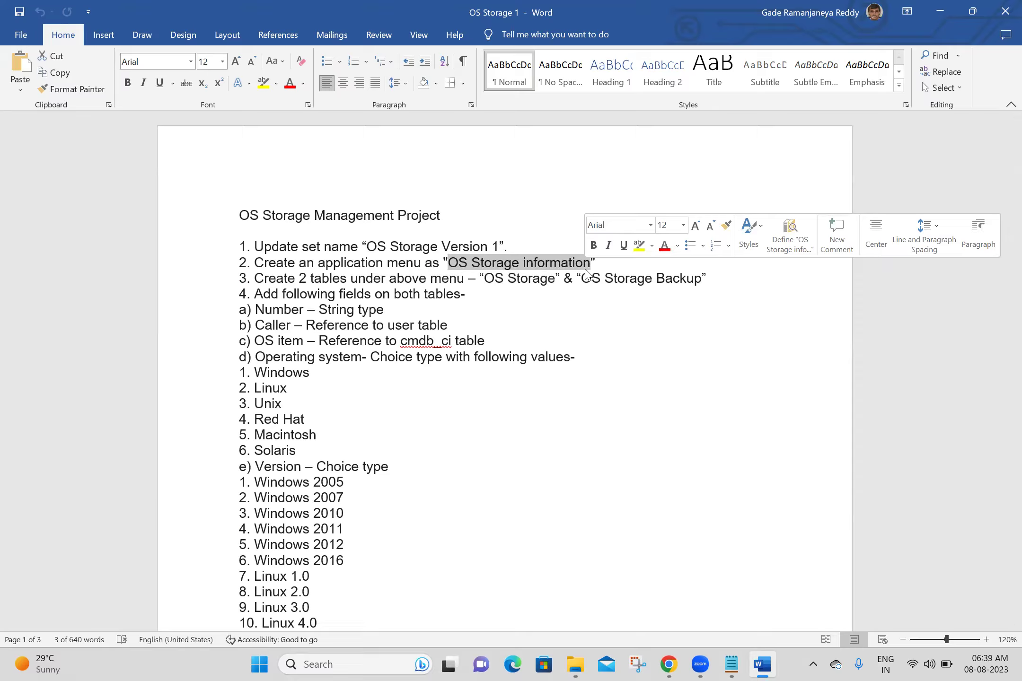
left_click(586, 273)
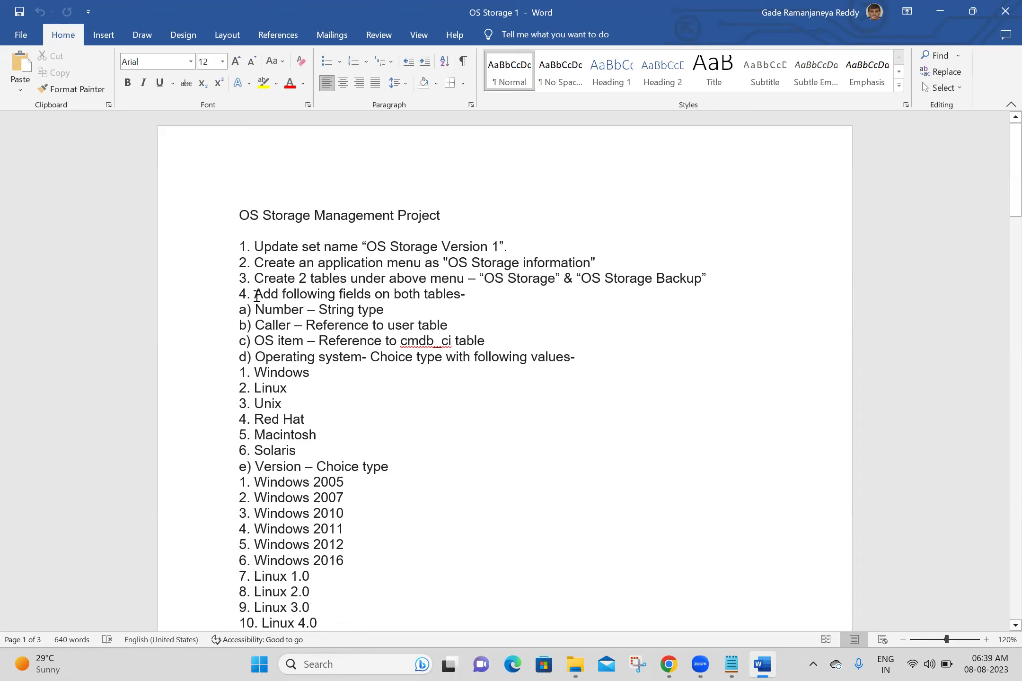
left_click_drag(255, 294, 586, 359)
left_click(585, 358)
left_click_drag(487, 345, 237, 346)
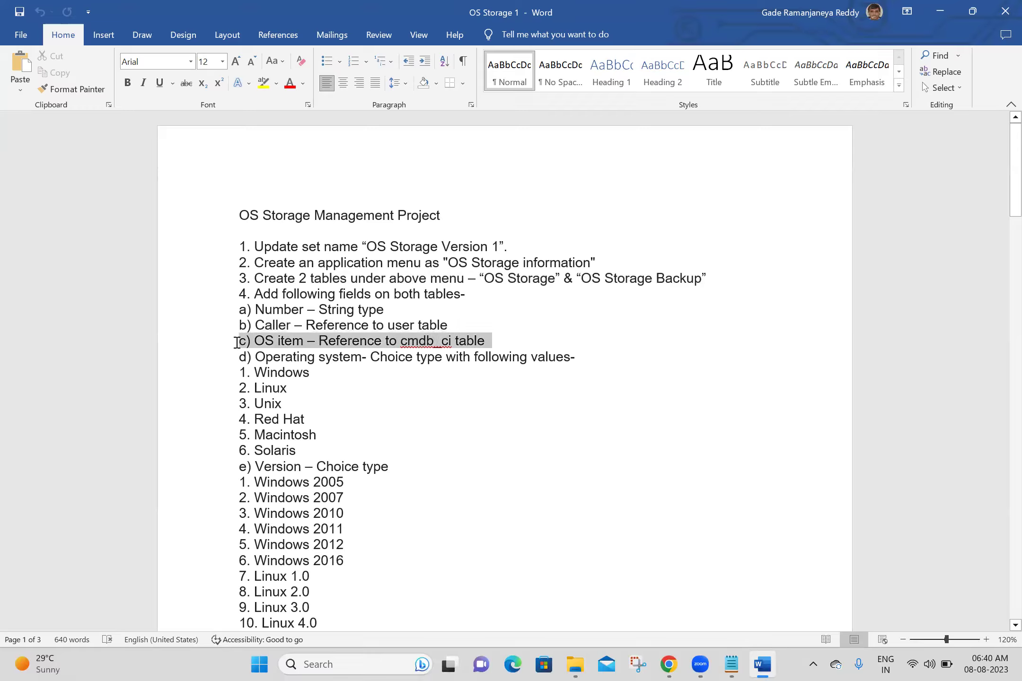
left_click(373, 382)
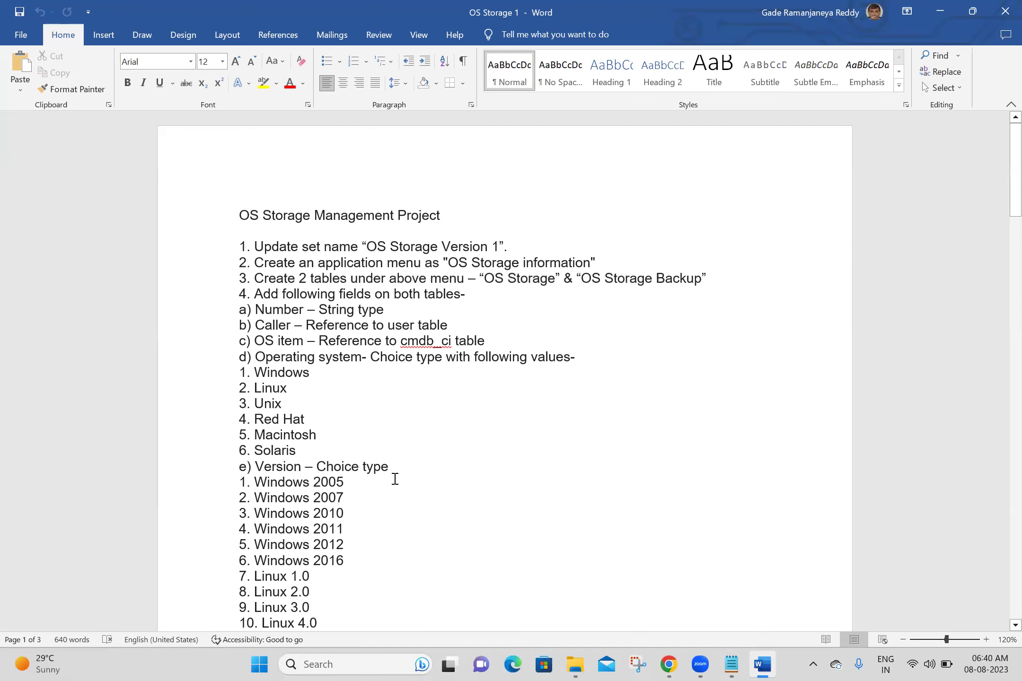
Step: Go through the Version choices and read the Bandwidth and Category field requirements, highlighting the field lines
scroll(395, 479, "down", 10)
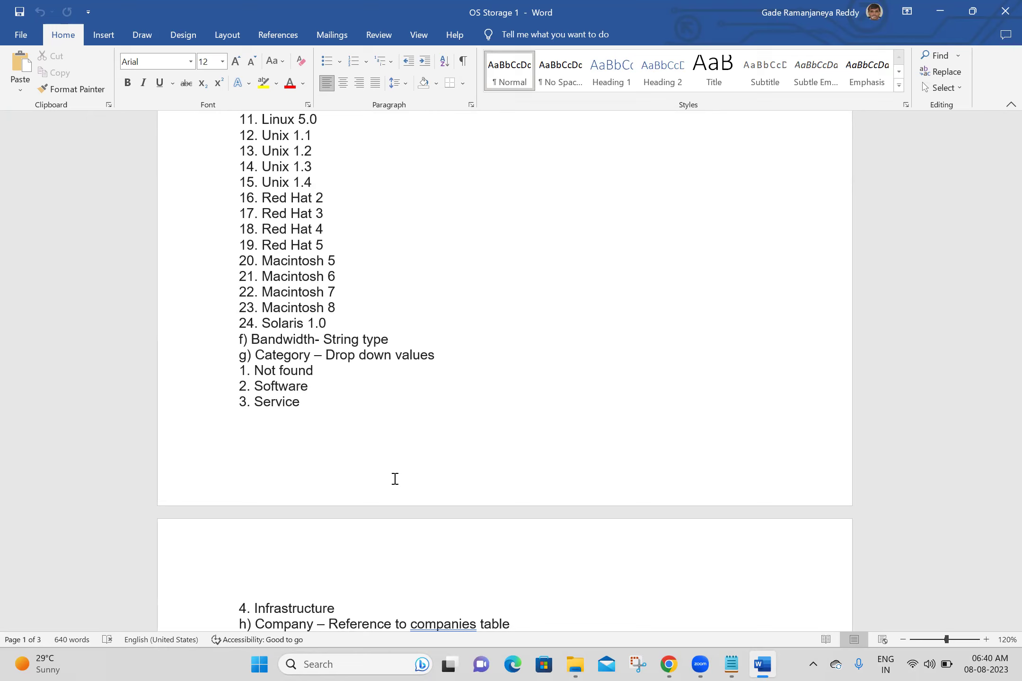
triple_click(401, 343)
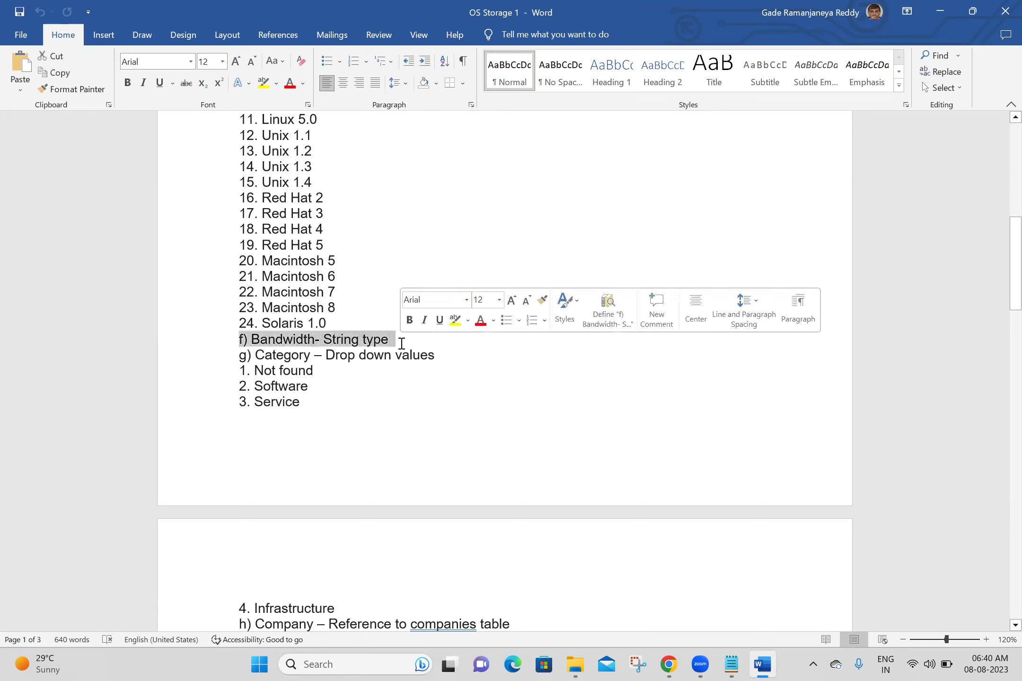
left_click(452, 355)
double_click(453, 355)
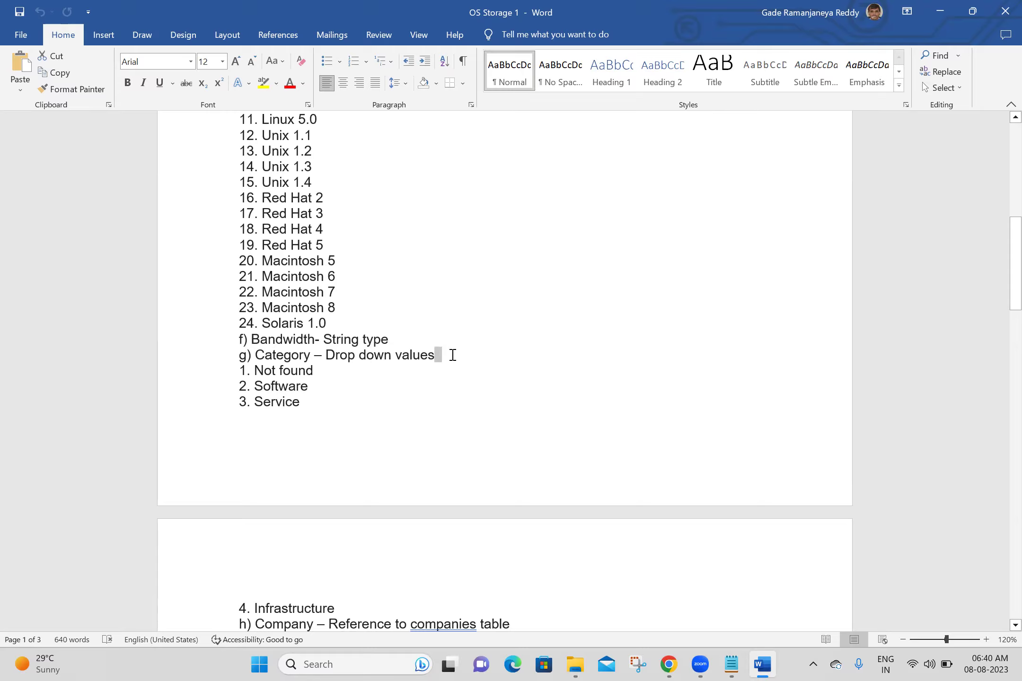
left_click(440, 485)
Step: Read the field requirements from Company down to Status on the second page, highlighting the Description and Password lines
key("Down")
key("Down")
key("Down")
key("Down")
key("Down")
key("Down")
key("Down")
key("Down")
key("Down")
key("Down")
key("Down")
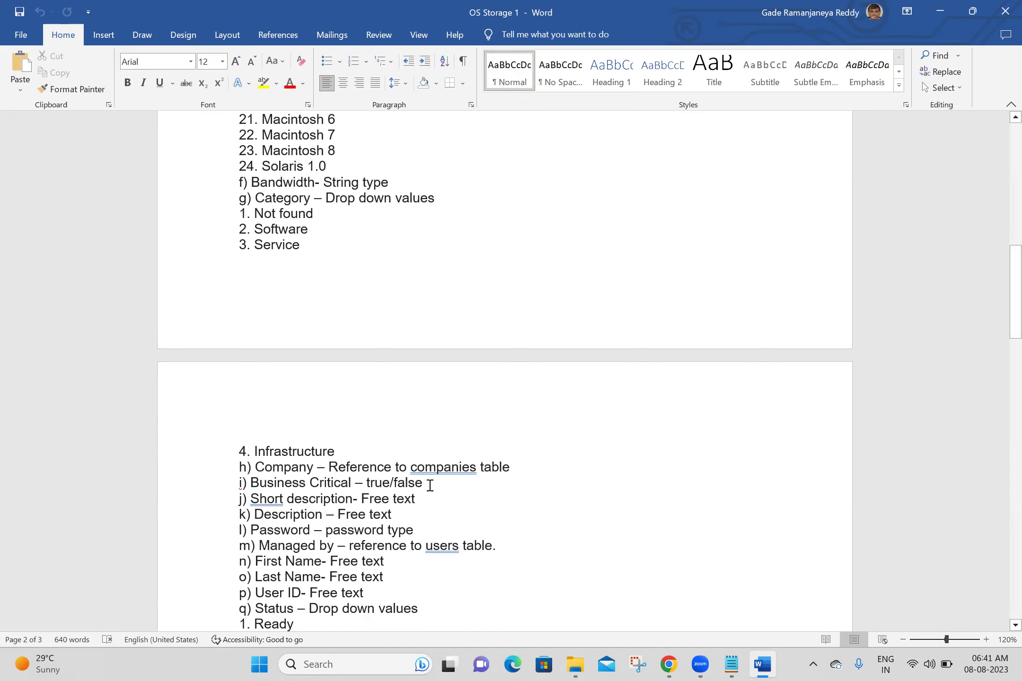
left_click(430, 502)
double_click(405, 517)
triple_click(406, 517)
double_click(406, 518)
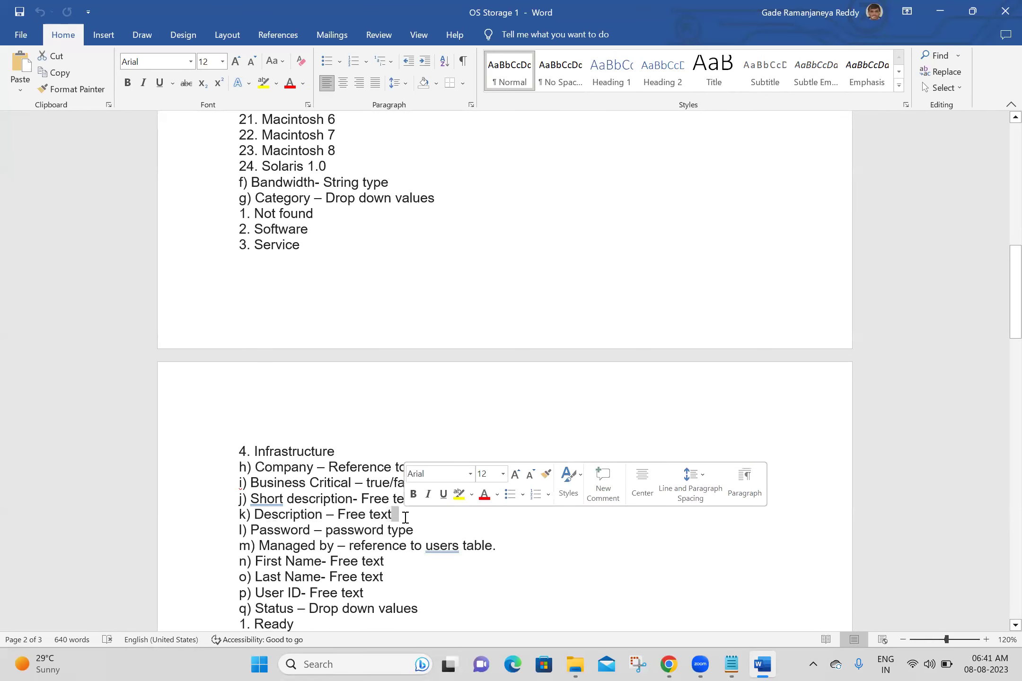
left_click(406, 518)
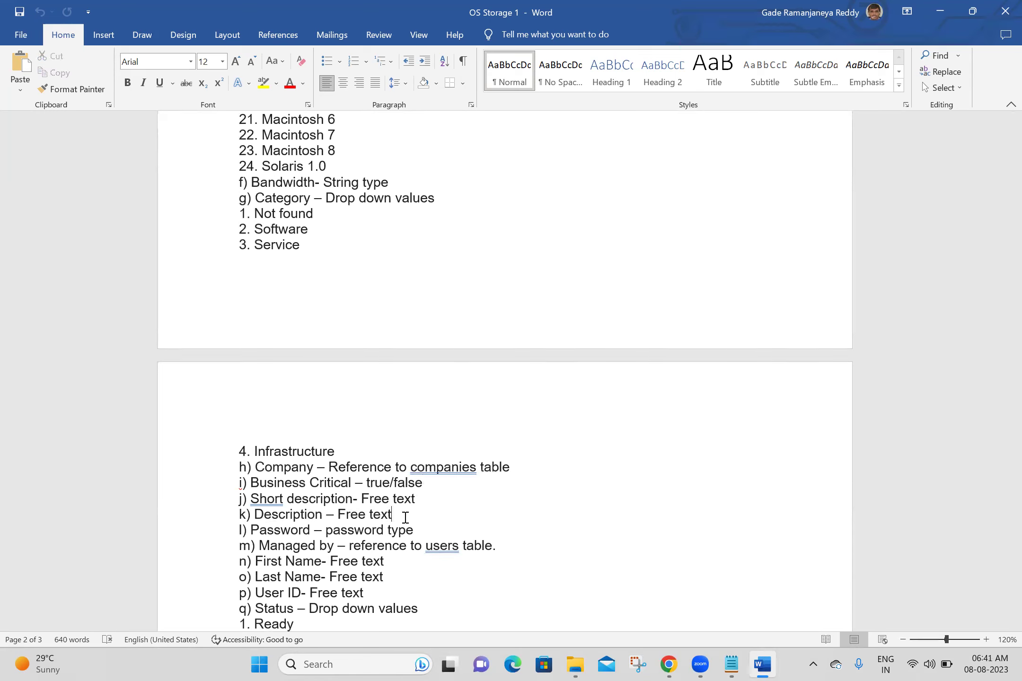
triple_click(426, 529)
double_click(427, 529)
left_click(427, 529)
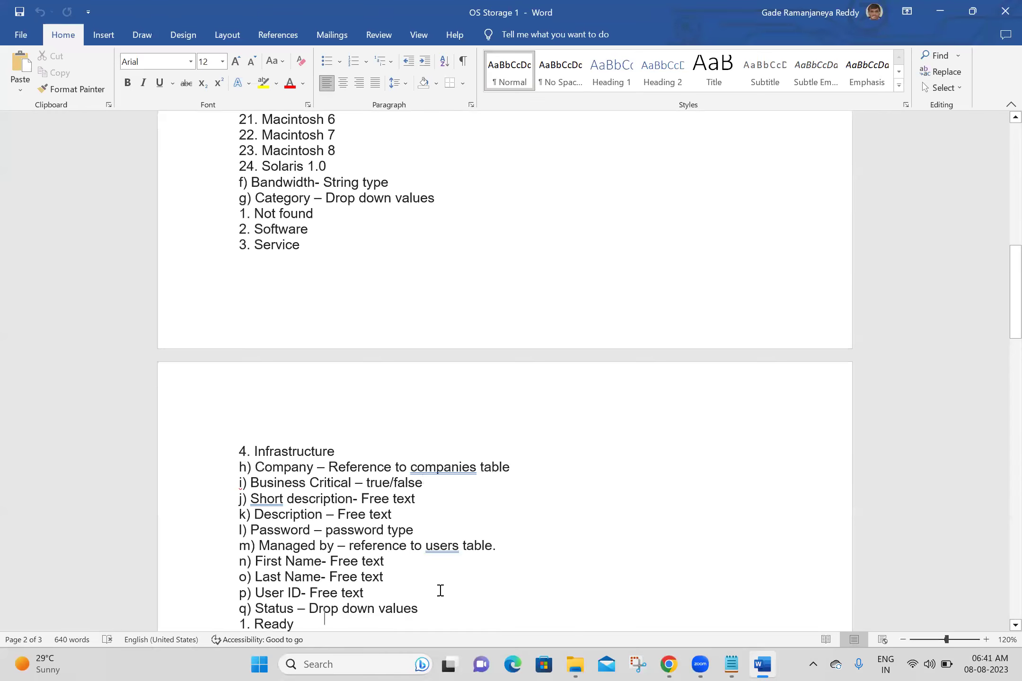
Step: Read the Status choices and the first two OS storage criteria, on the None option and the form layout, highlighting both criteria
scroll(440, 591, "down", 3)
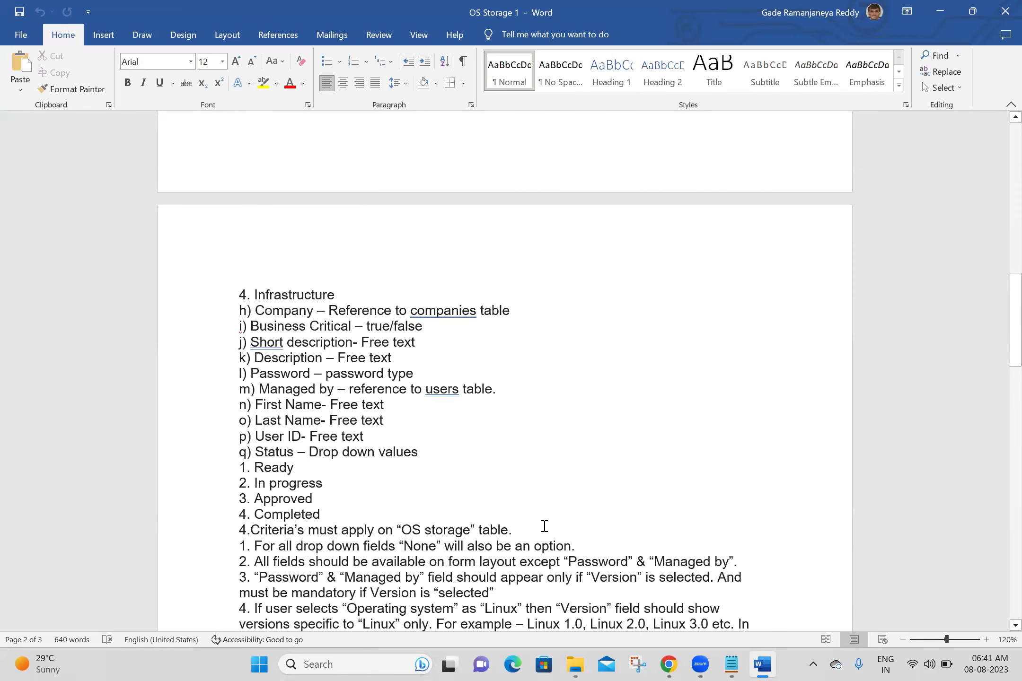
key("Down")
key("Down")
key("Down")
key("Down")
key("Down")
key("Down")
key("Down")
key("Down")
key("Down")
key("Down")
key("Down")
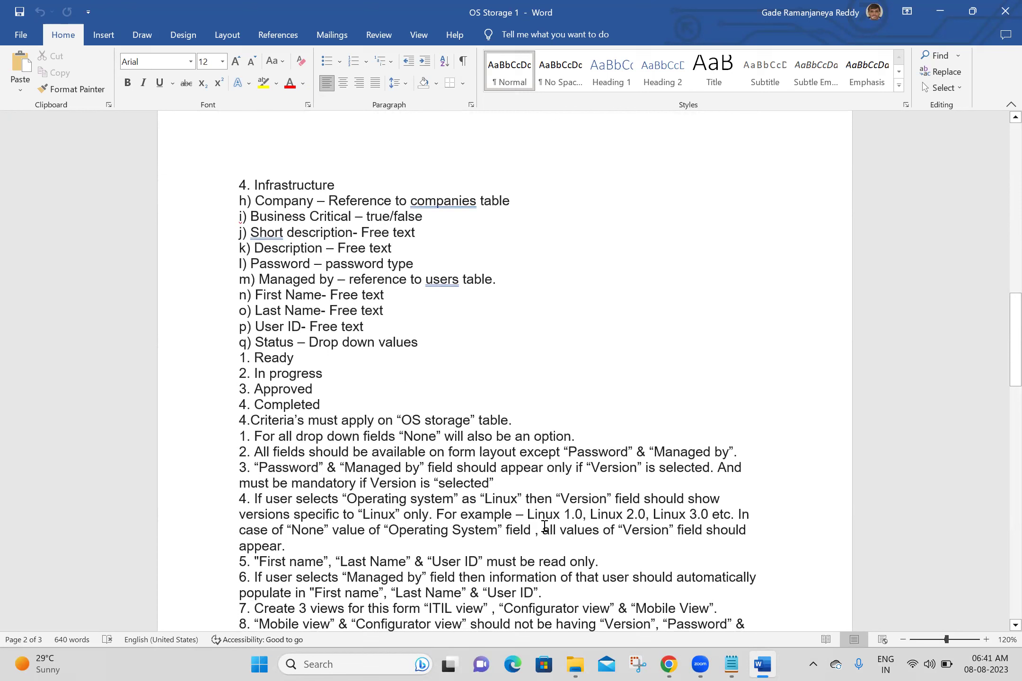
left_click_drag(584, 435, 238, 440)
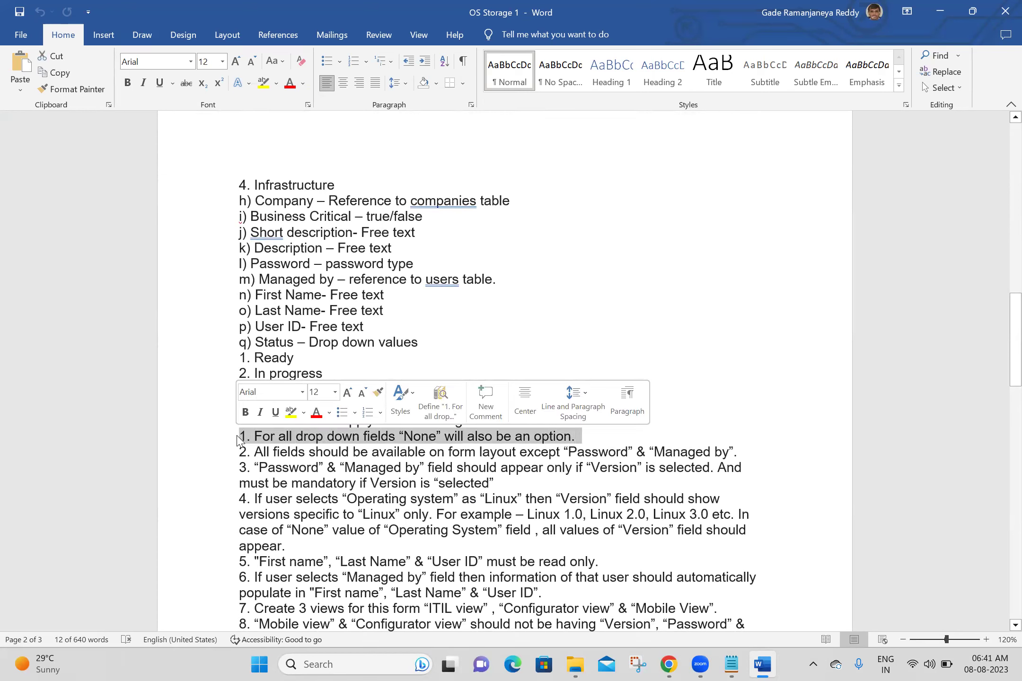
left_click(306, 459)
double_click(316, 453)
left_click(316, 453)
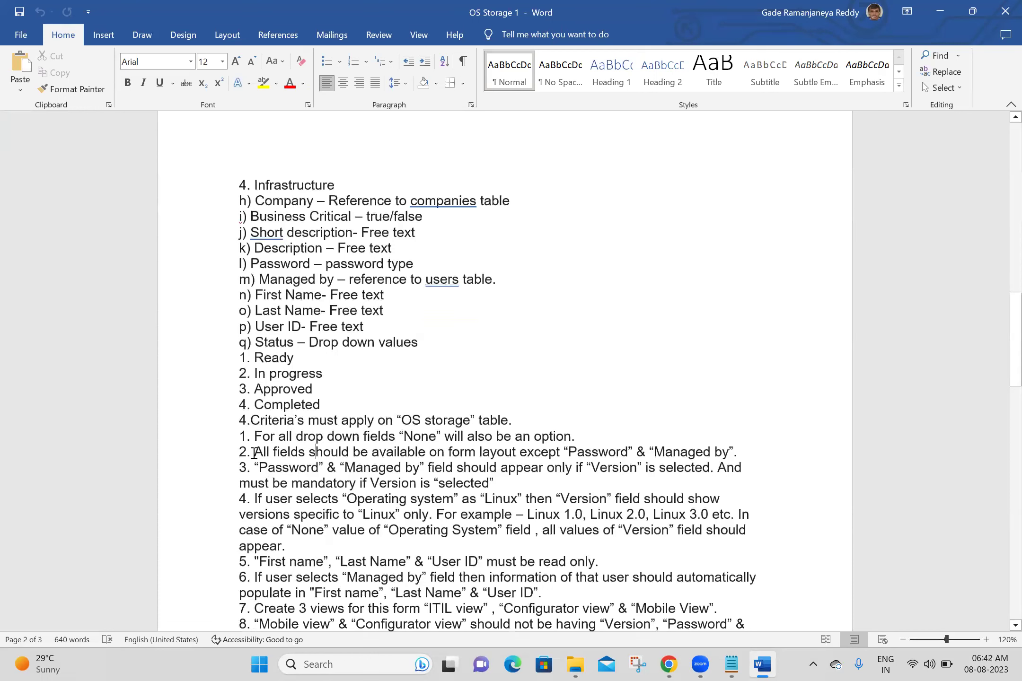
left_click_drag(254, 453, 752, 452)
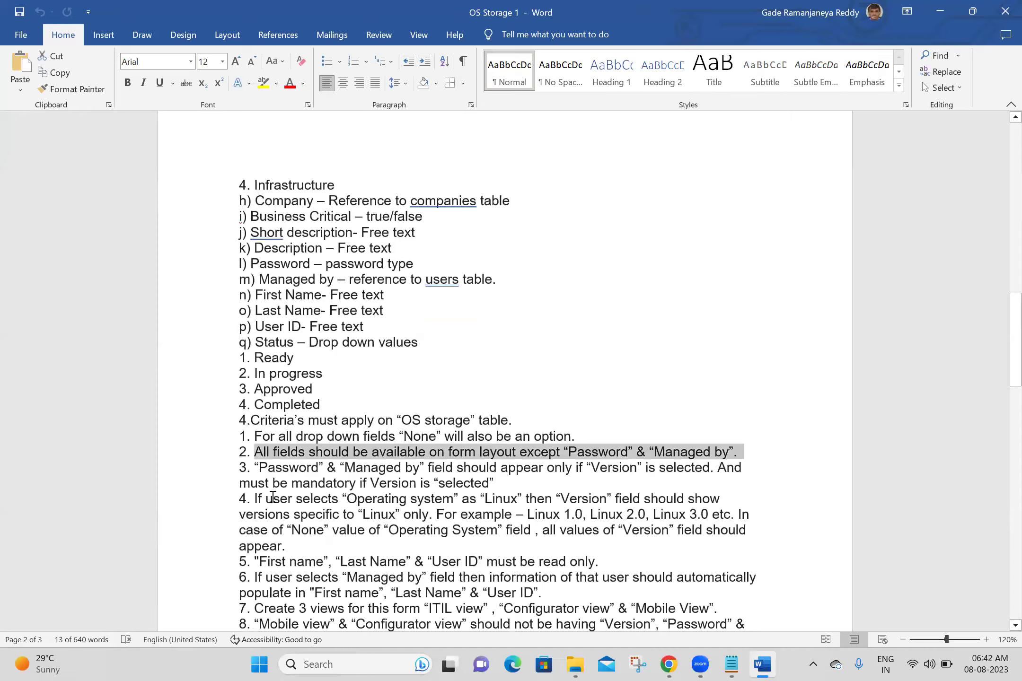
left_click(527, 480)
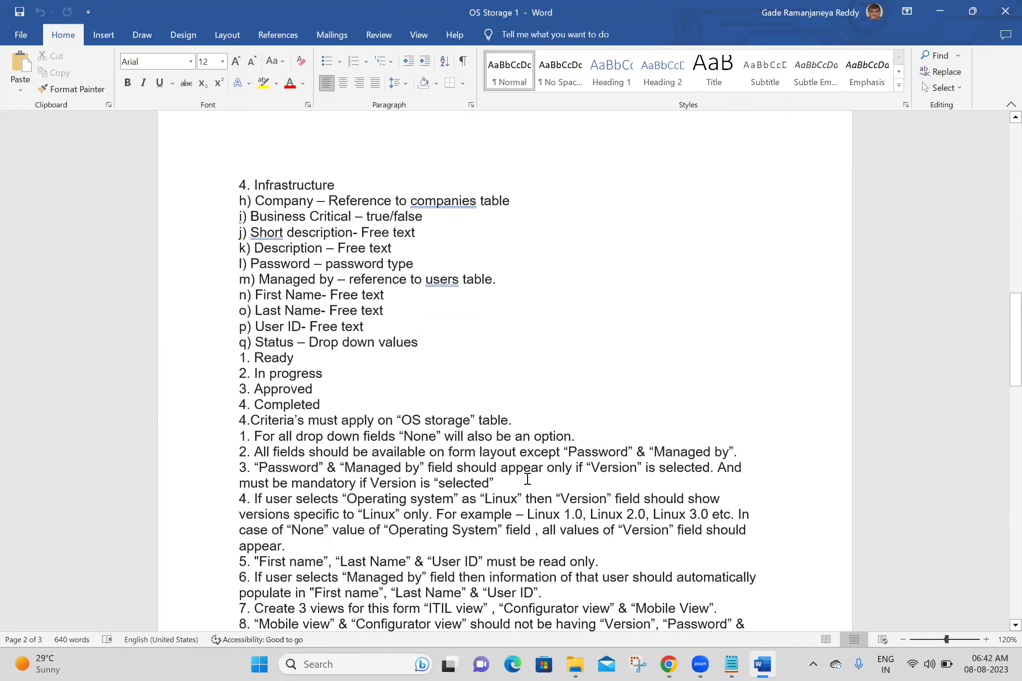
Step: Read criteria 3 and 4 on the Password and Managed by fields and the version filtering by operating system
triple_click(527, 479)
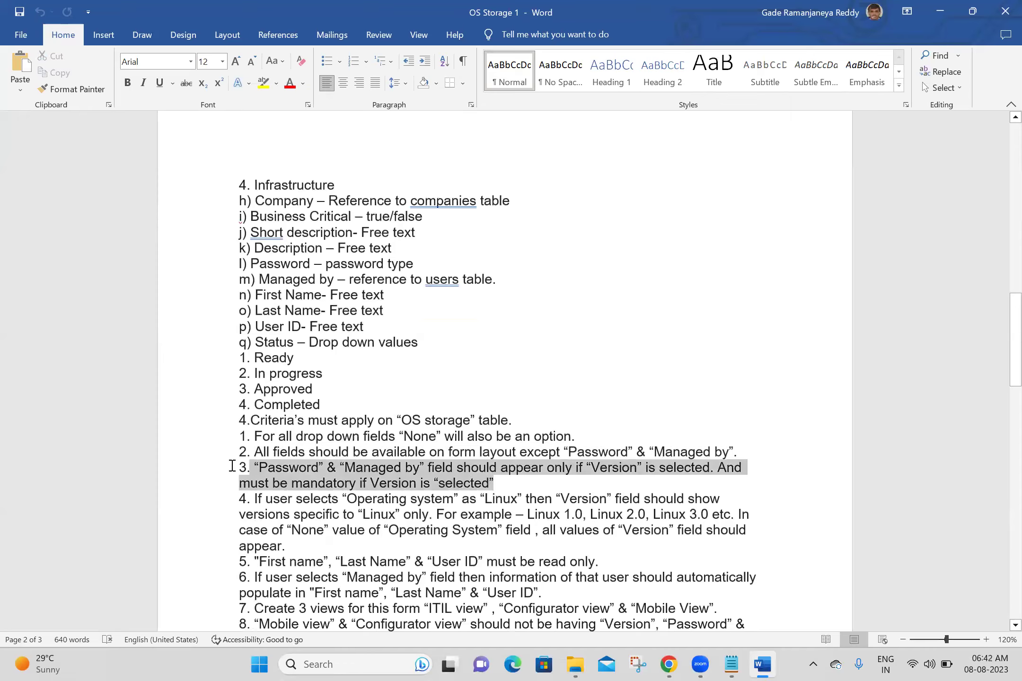
left_click(540, 490)
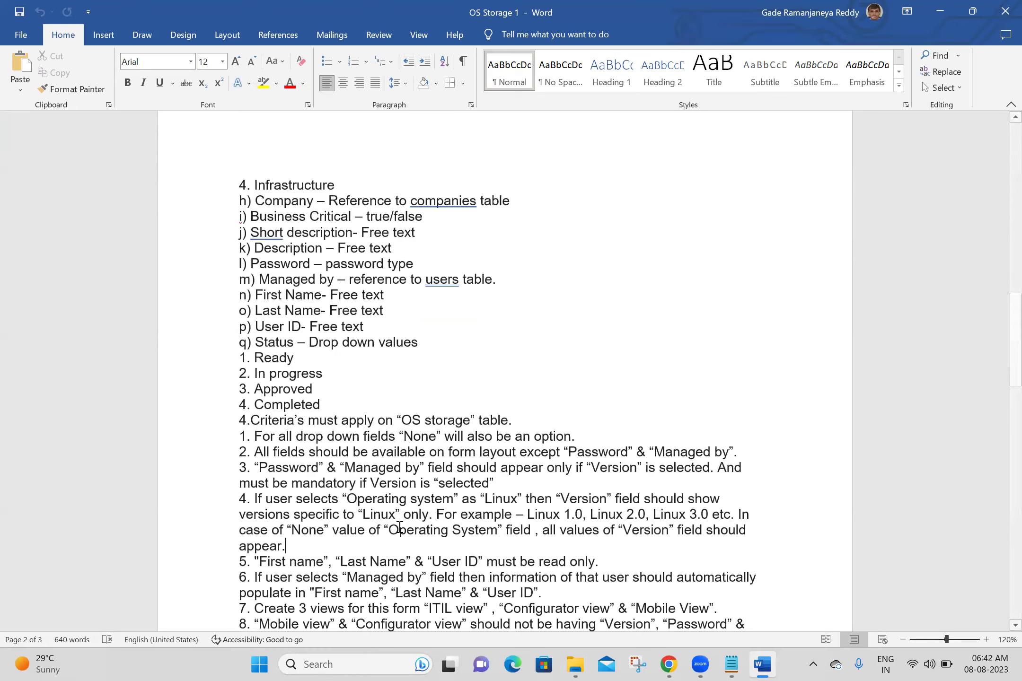
double_click(436, 516)
double_click(384, 502)
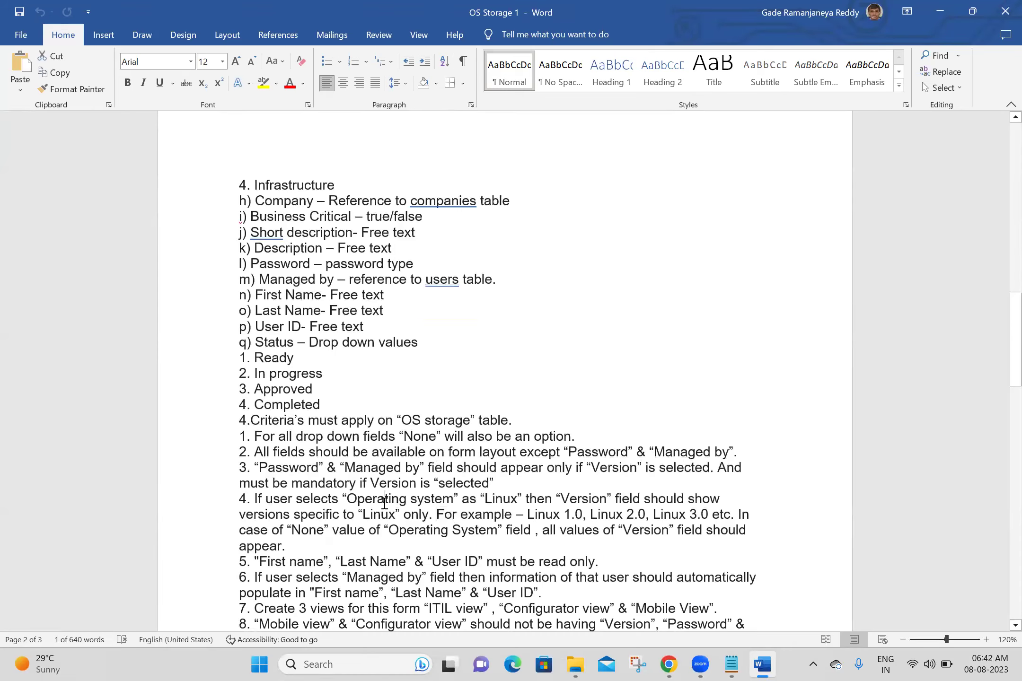
left_click(409, 516)
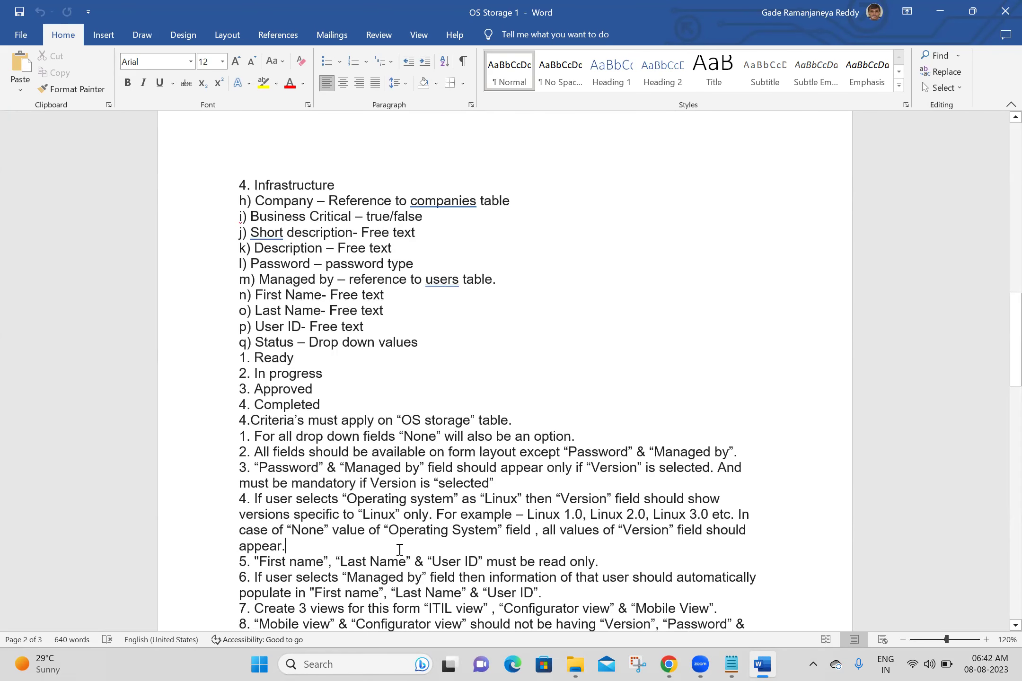
Step: Read criterion 5 on the read-only First name, Last Name and User ID fields
key("Down")
key("Down")
key("Down")
key("Down")
key("Down")
key("Down")
key("Down")
key("Down")
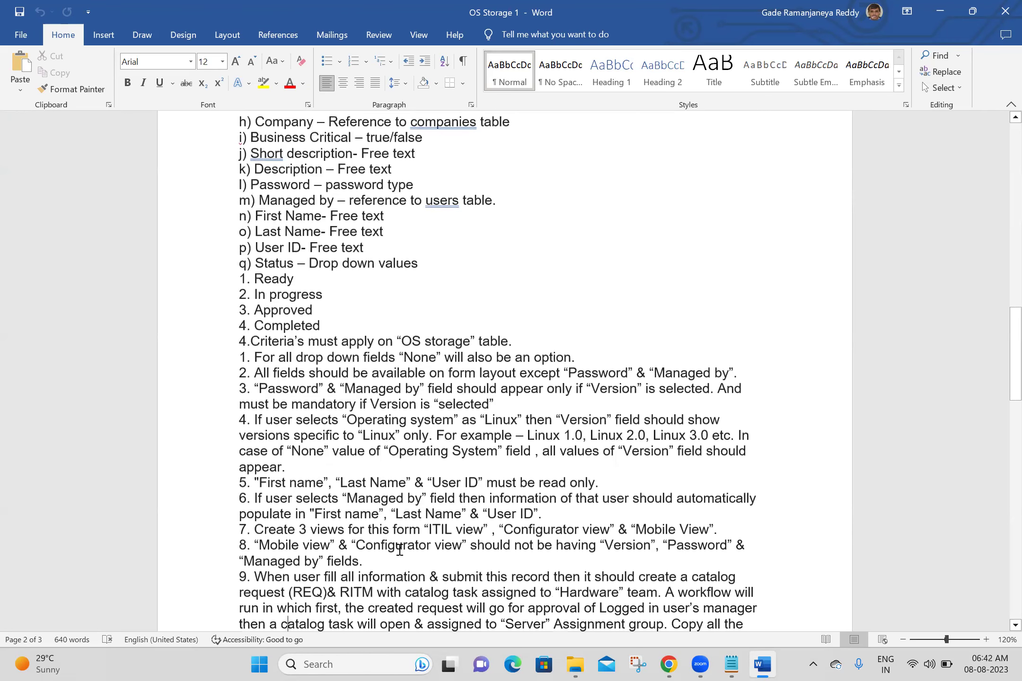
double_click(571, 481)
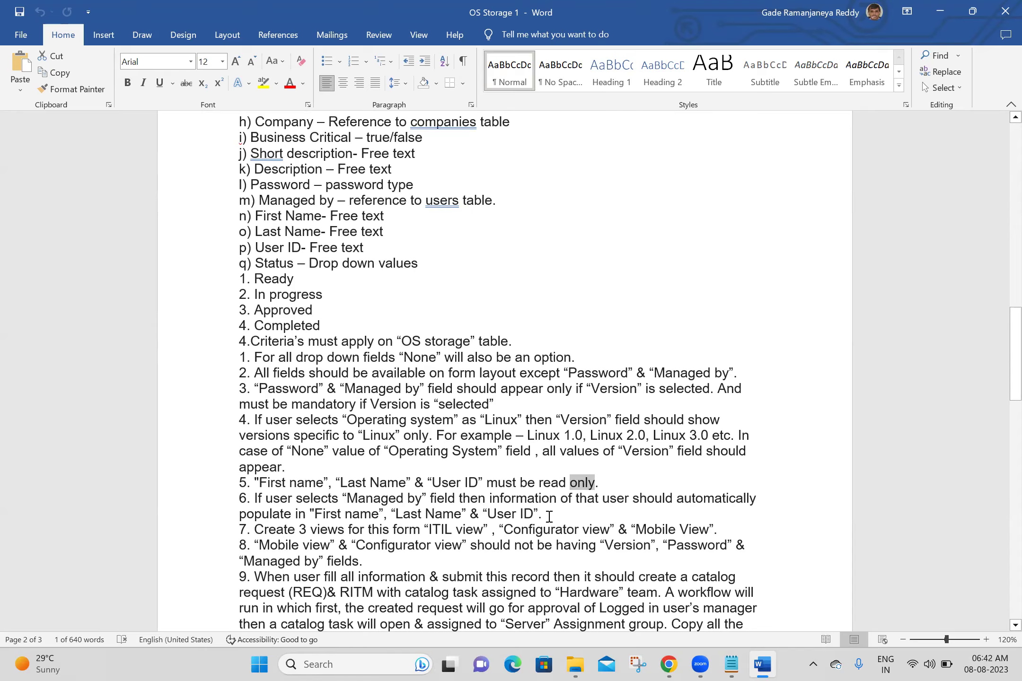
left_click(565, 506)
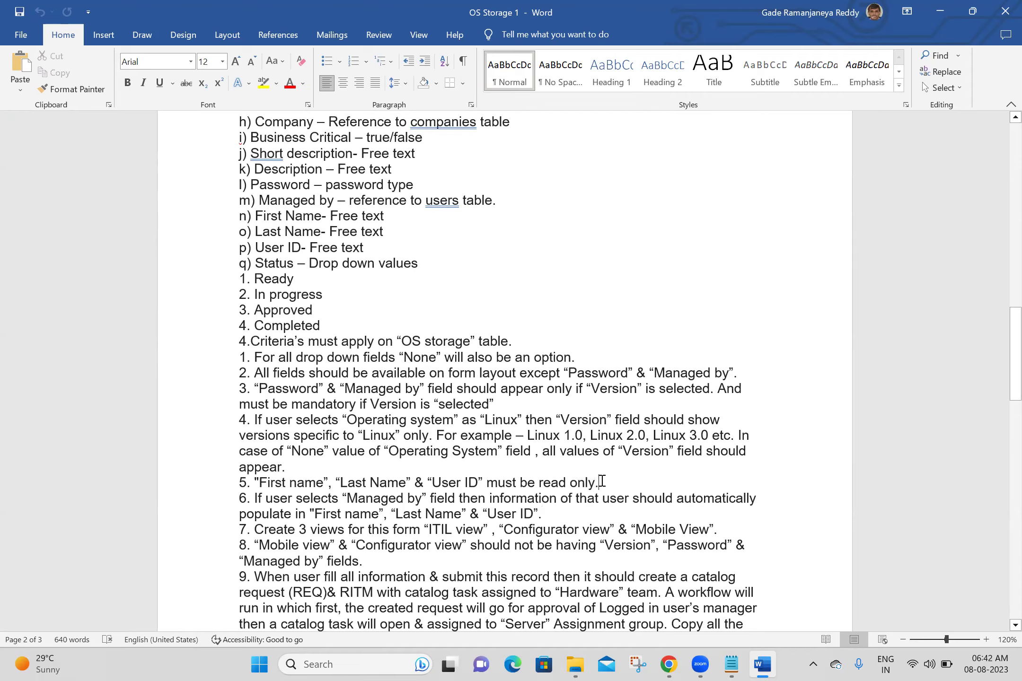
Step: Highlight the assignment from its title through criterion 5, cancel closing the document, and return to the end of that range
left_click_drag(602, 481, 225, 218)
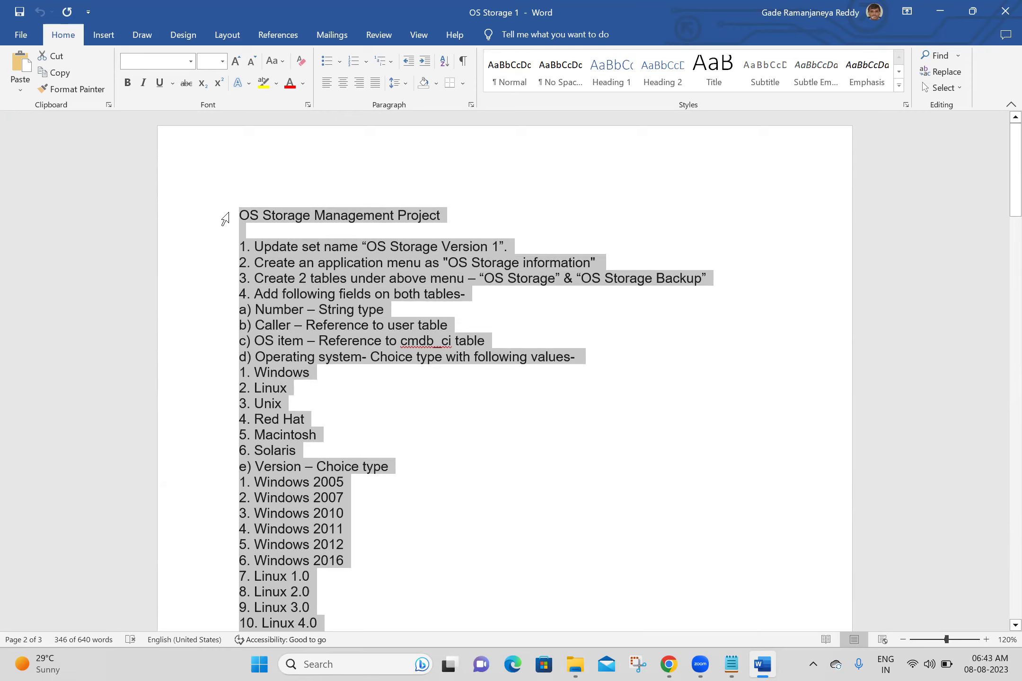
left_click(1006, 11)
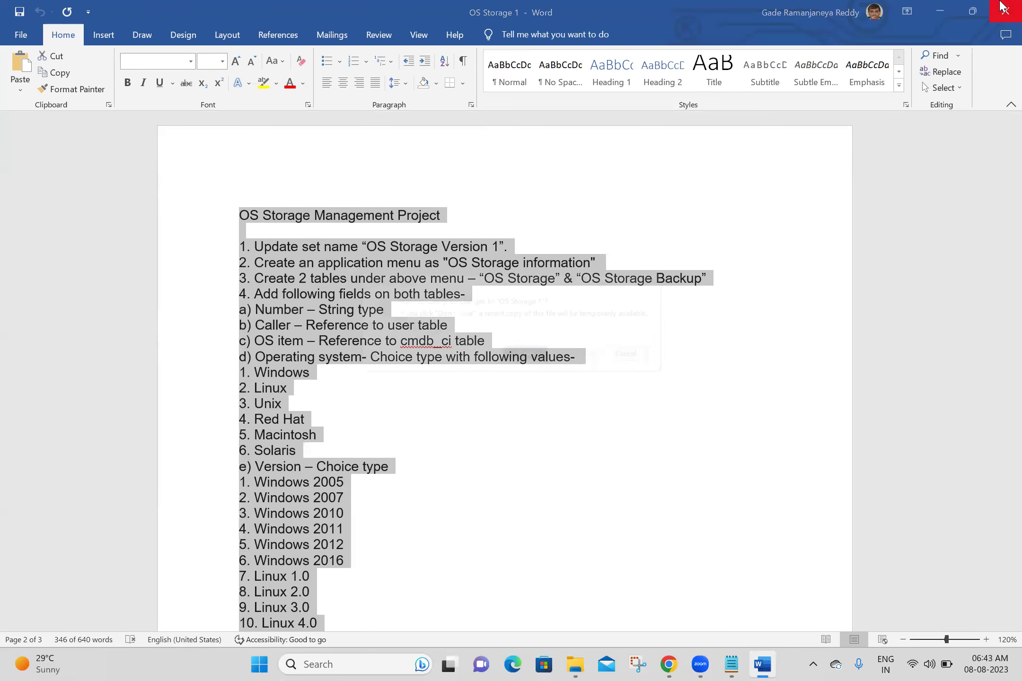
left_click(675, 273)
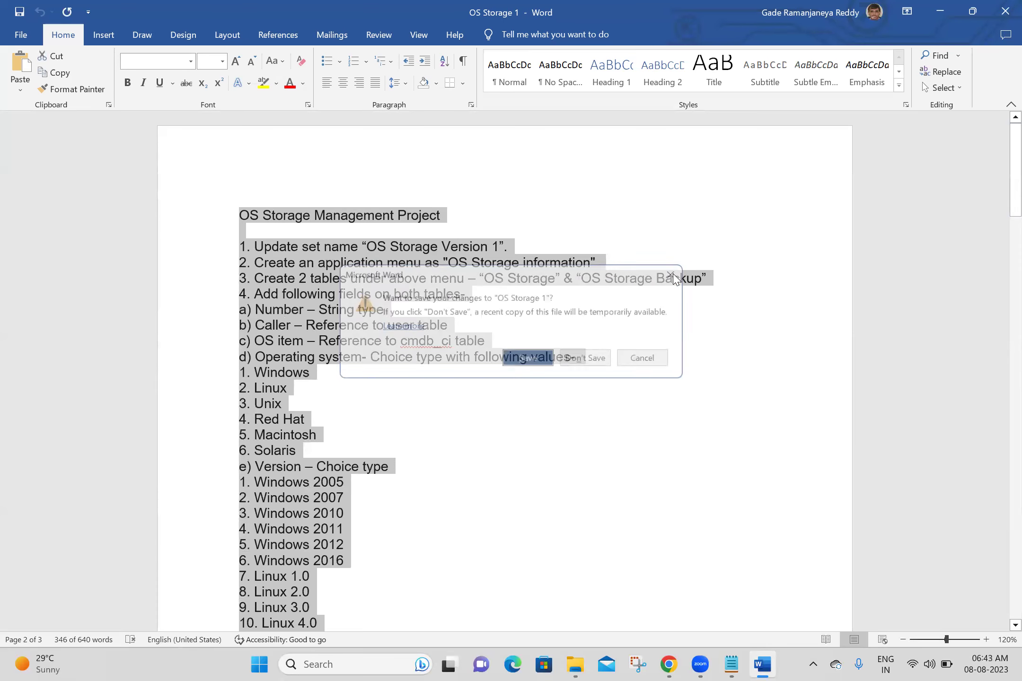
scroll(1003, 266, "down", 3)
scroll(1004, 266, "down", 15)
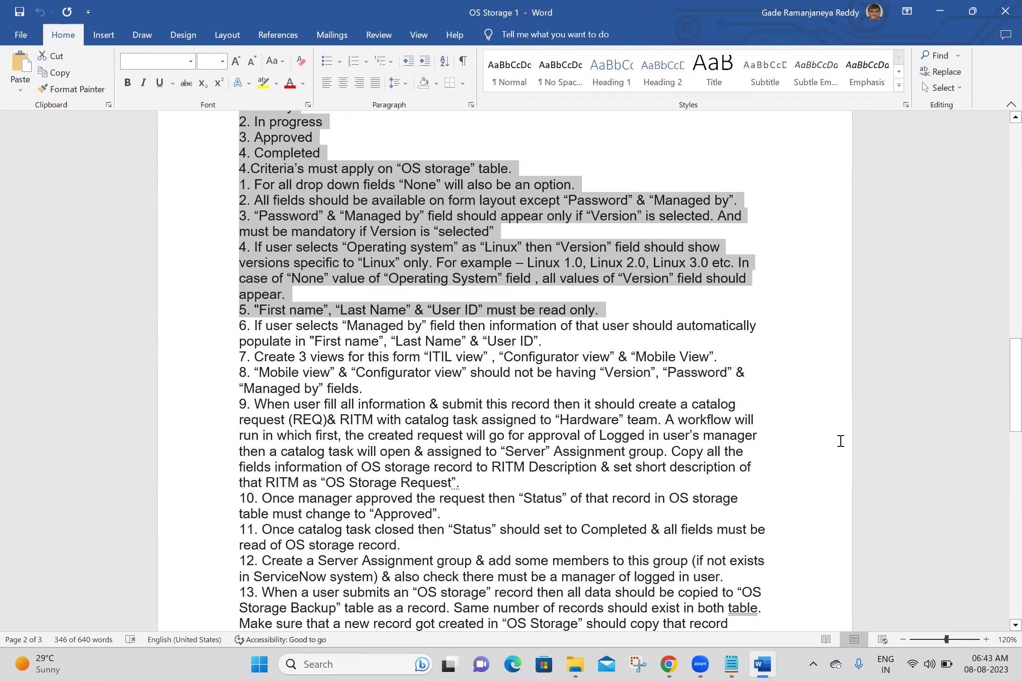
Step: Switch to the Batch 20 notes in Notepad, enlarge the text to 120%, and look through the student marks section to its end
left_click(731, 665)
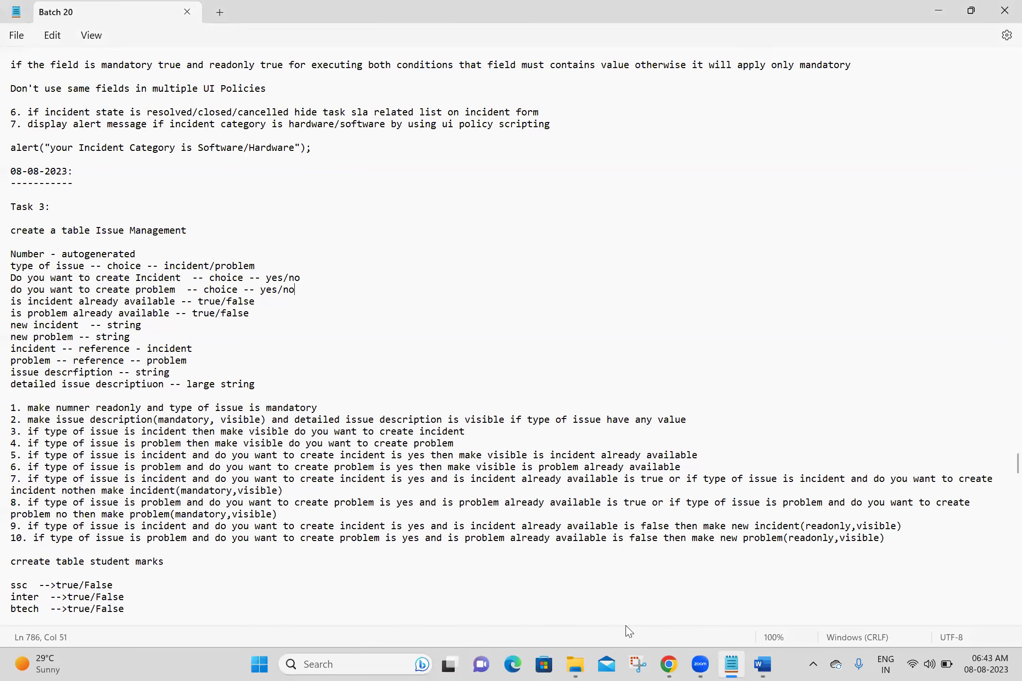
left_click(218, 606)
scroll(218, 606, "up", 1)
scroll(218, 606, "up", 1)
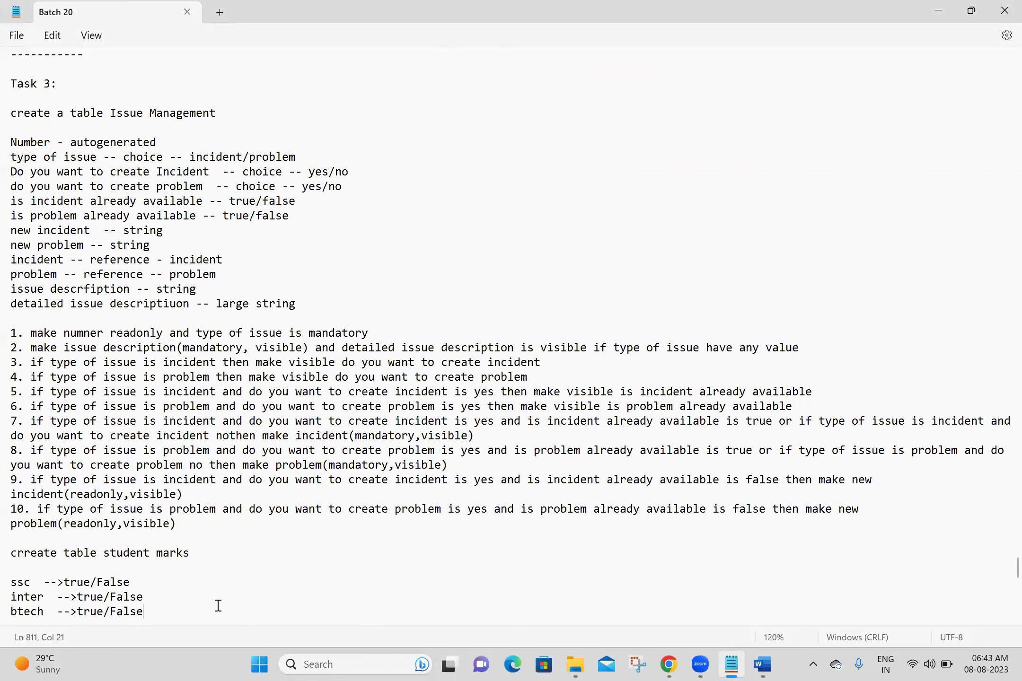
key("Down")
key("Down")
key("Down")
key("Down")
key("Down")
key("Down")
key("Down")
key("Down")
key("Down")
key("Down")
key("Down")
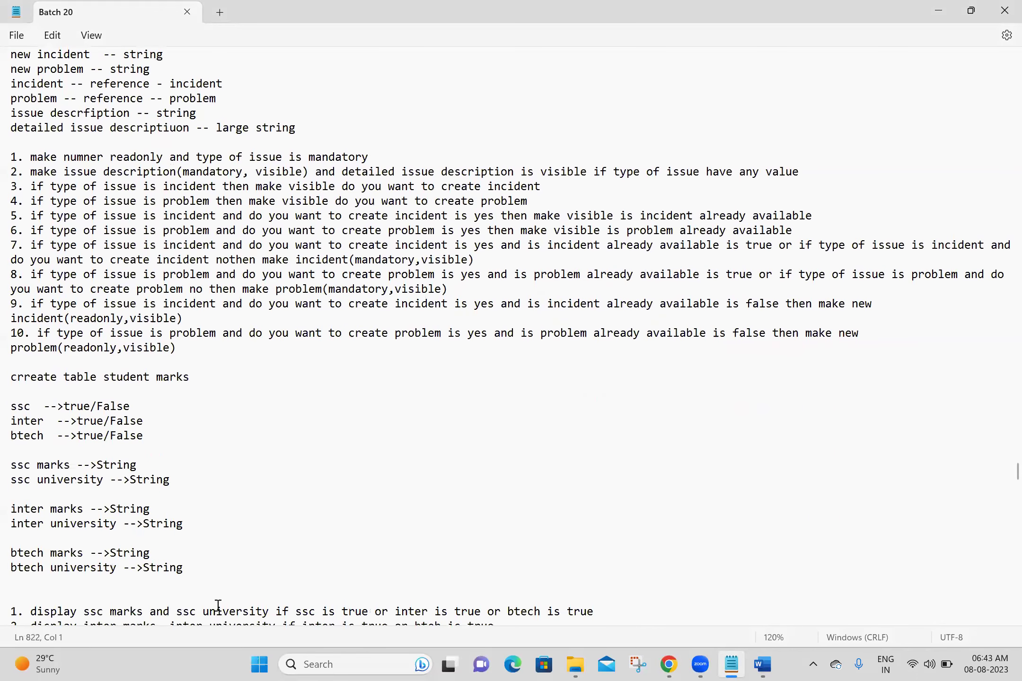
scroll(218, 606, "down", 6)
left_click(85, 402)
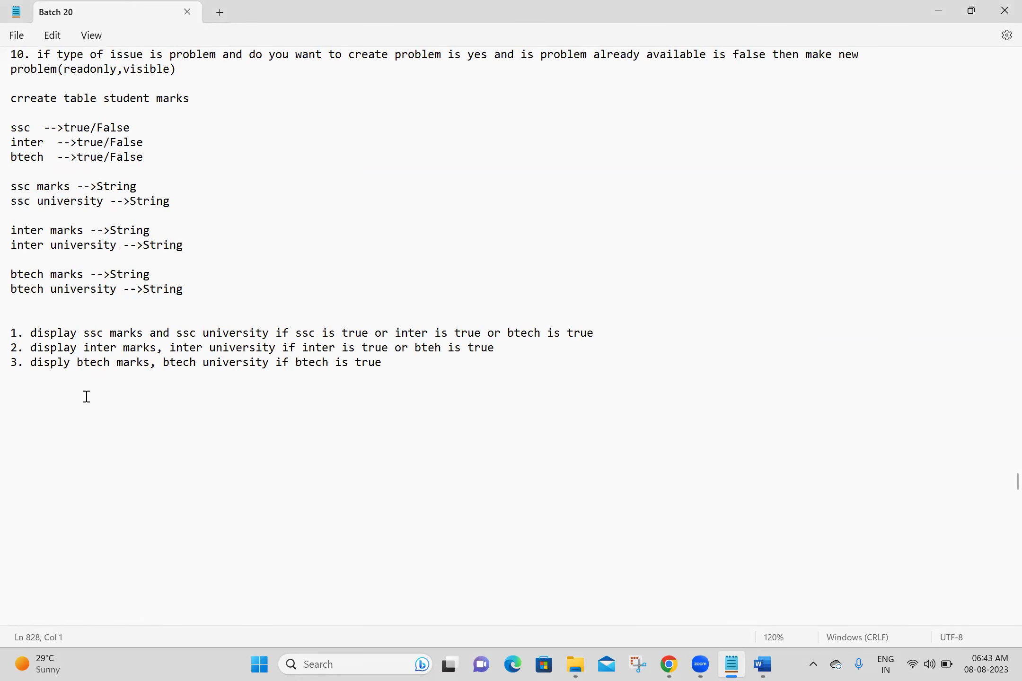
Step: Look back through the 08-08-2023 notes, covering the Task 3 Issue Management requirements and the student marks table fields
key("BackSpace")
key("Up")
key("Up")
key("Up")
key("Up")
key("Up")
key("Up")
key("Up")
key("Up")
key("Up")
key("Up")
key("Up")
key("Up")
key("Up")
key("Up")
key("Up")
key("Up")
key("Up")
key("Up")
key("Up")
key("Up")
key("Up")
key("Up")
key("Up")
key("Up")
key("Up")
key("Up")
key("Up")
key("Up")
key("Up")
key("Up")
key("Up")
key("Up")
key("Up")
key("Up")
key("Up")
key("Up")
key("Up")
key("Up")
key("Up")
key("Up")
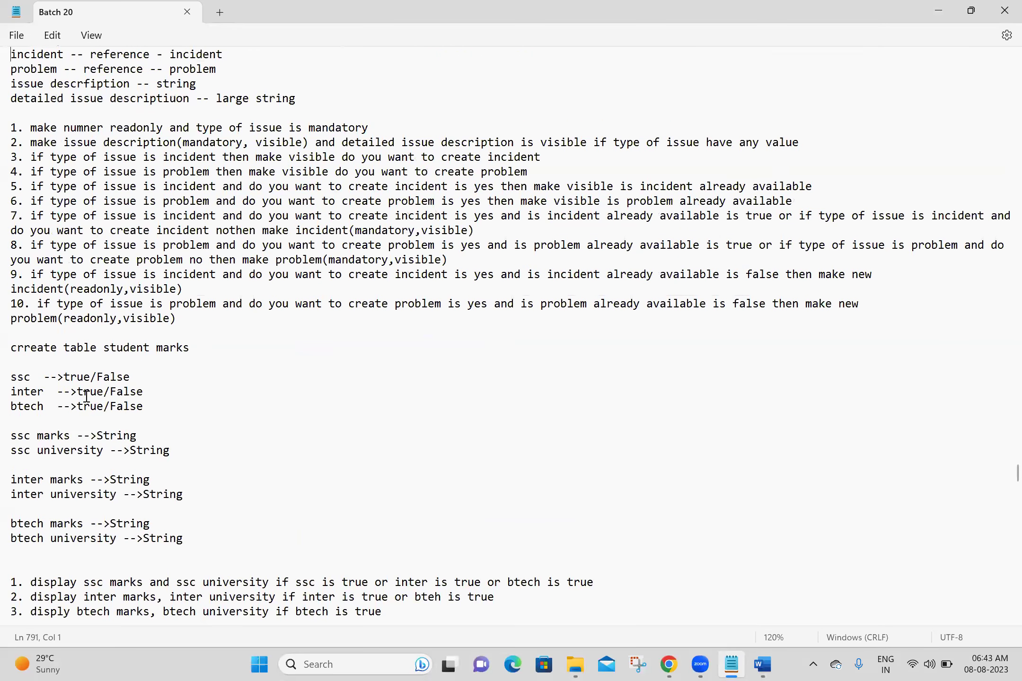
key("Up")
key("Up")
key("Up")
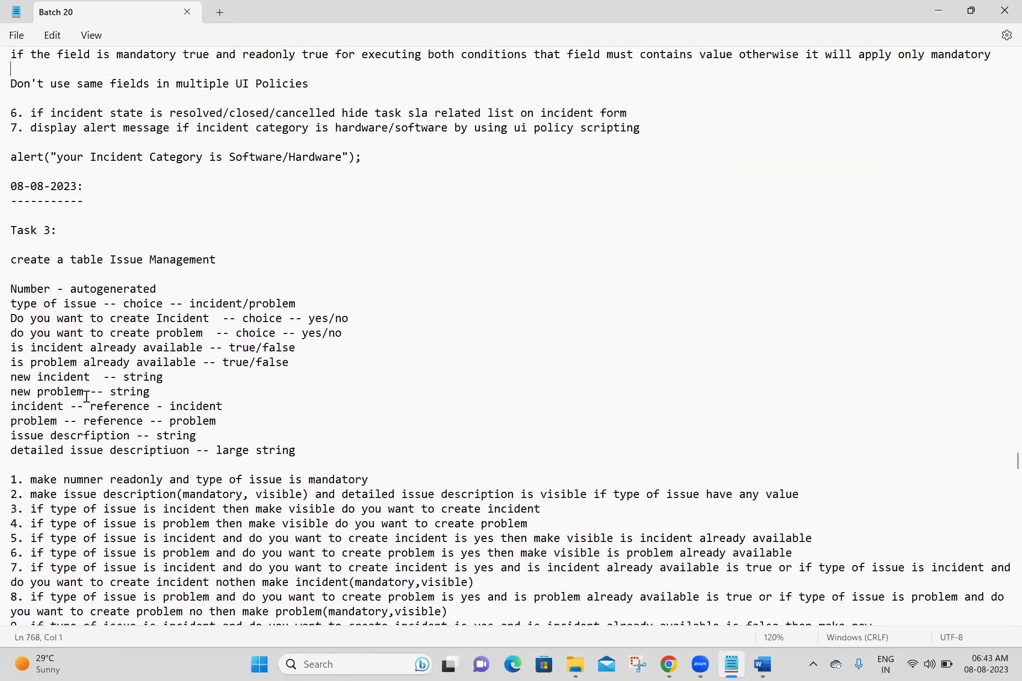
key("Down")
key("Down")
key("Down")
key("Down")
key("Down")
key("Down")
key("Down")
key("Down")
key("Down")
key("Down")
key("Down")
key("Down")
key("Down")
key("Down")
key("Down")
key("Down")
key("Down")
key("Down")
key("Down")
key("Down")
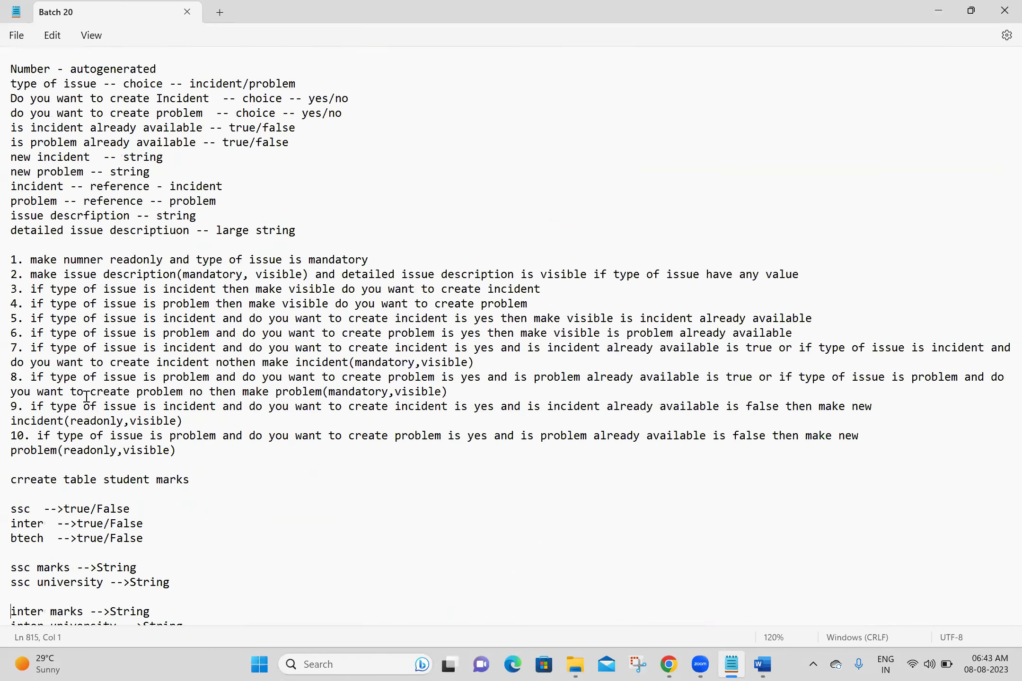
Step: Add the heading "Task 4:" above the line about creating the student marks table in the Batch 20 notes
left_click(106, 304)
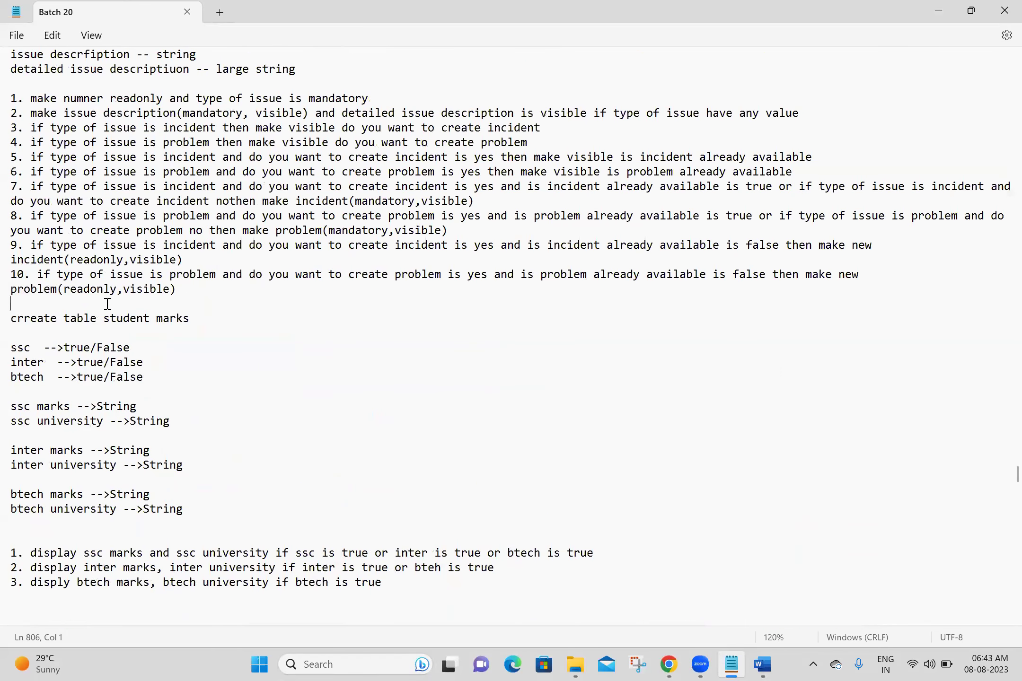
key("Return")
type("Task ")
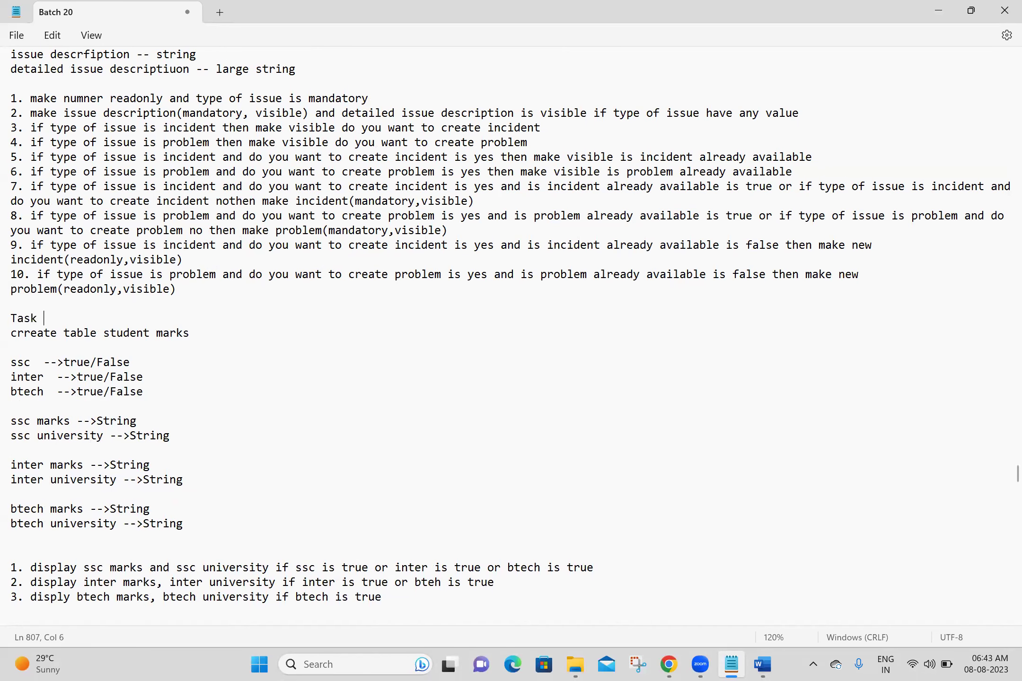
type("4:")
key("Return")
Step: Add the heading "Task 5:" below the student marks requirements, paste the copied OS Storage Management Project assignment under it, and save the notes
left_click(11, 362)
key("Down")
key("Down")
key("Down")
key("Down")
key("Down")
key("Down")
key("Down")
key("Down")
key("Down")
key("Down")
key("Down")
key("Down")
key("Down")
key("Down")
key("Down")
key("Down")
key("Down")
key("Down")
key("Down")
key("Down")
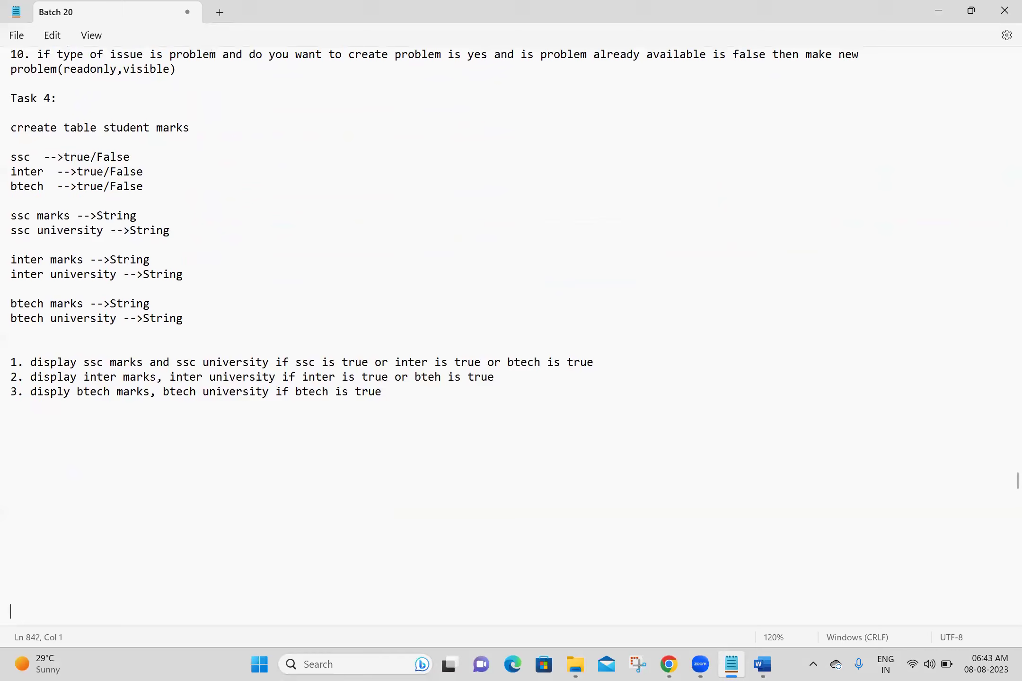
left_click(49, 417)
type("Tas")
type("5:")
key("Return")
key("ctrl+v")
scroll(49, 419, "down", 1)
key("ctrl+s")
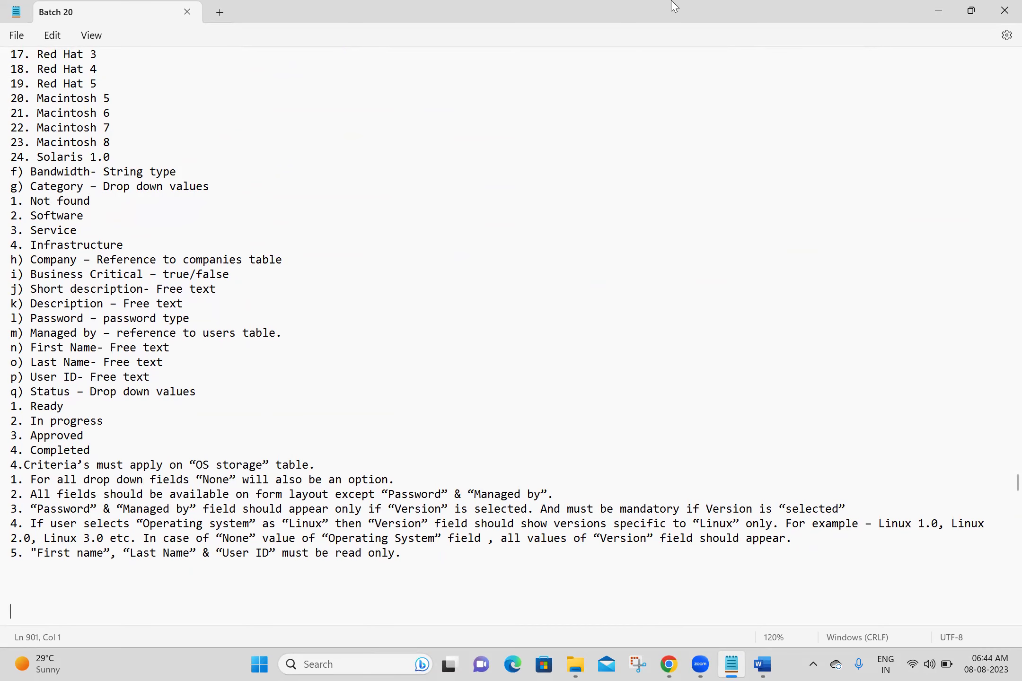
Step: Copy criteria 7 and 8 from the OS Storage 1 document in Word, paste them after criterion 5 in the Notepad notes, and save
left_click(763, 665)
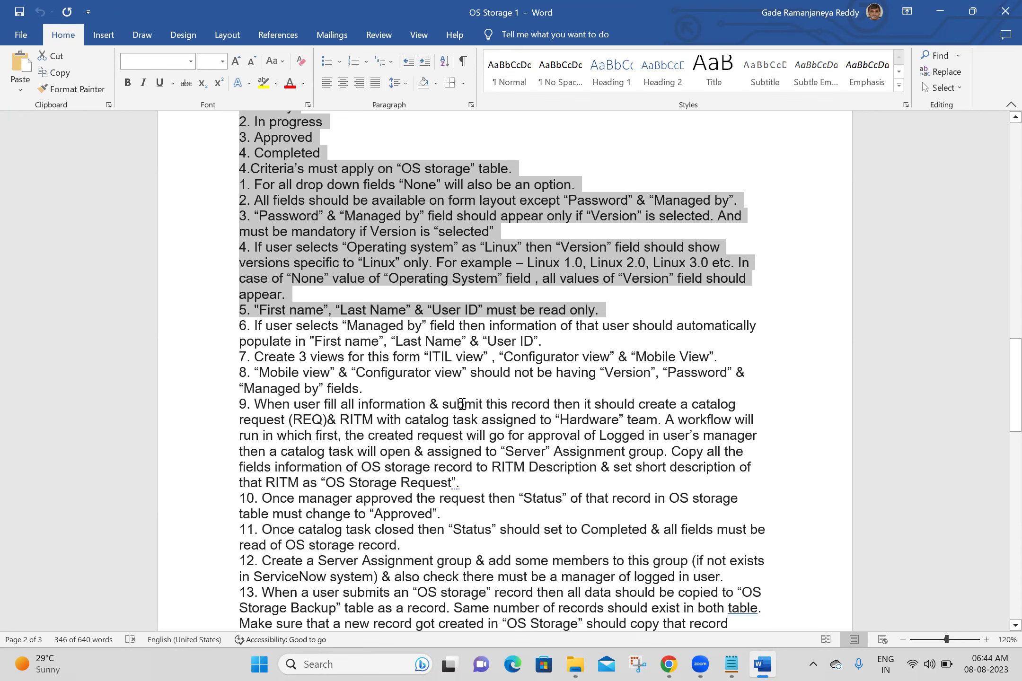
left_click_drag(380, 387, 232, 362)
key("ctrl+c")
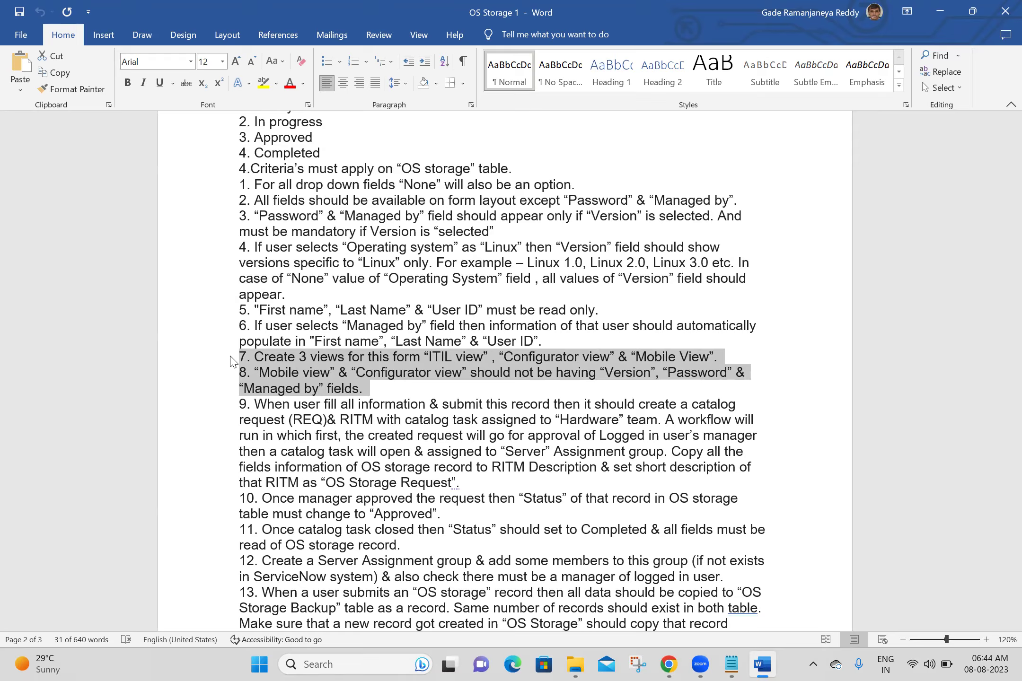
left_click(731, 665)
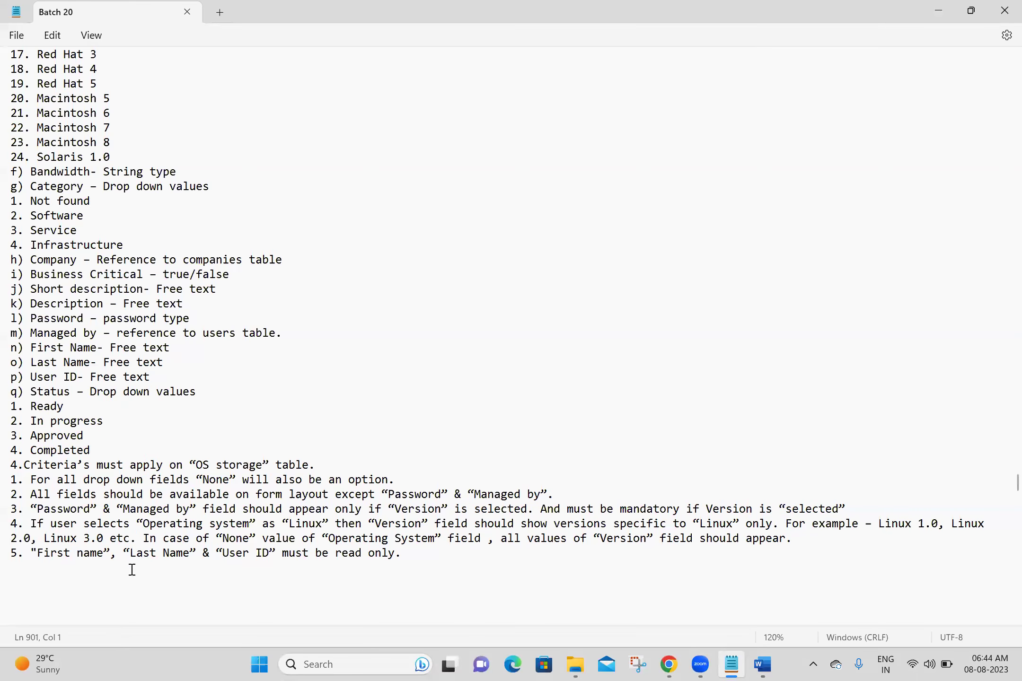
key("ctrl+v")
key("Return")
key("Return")
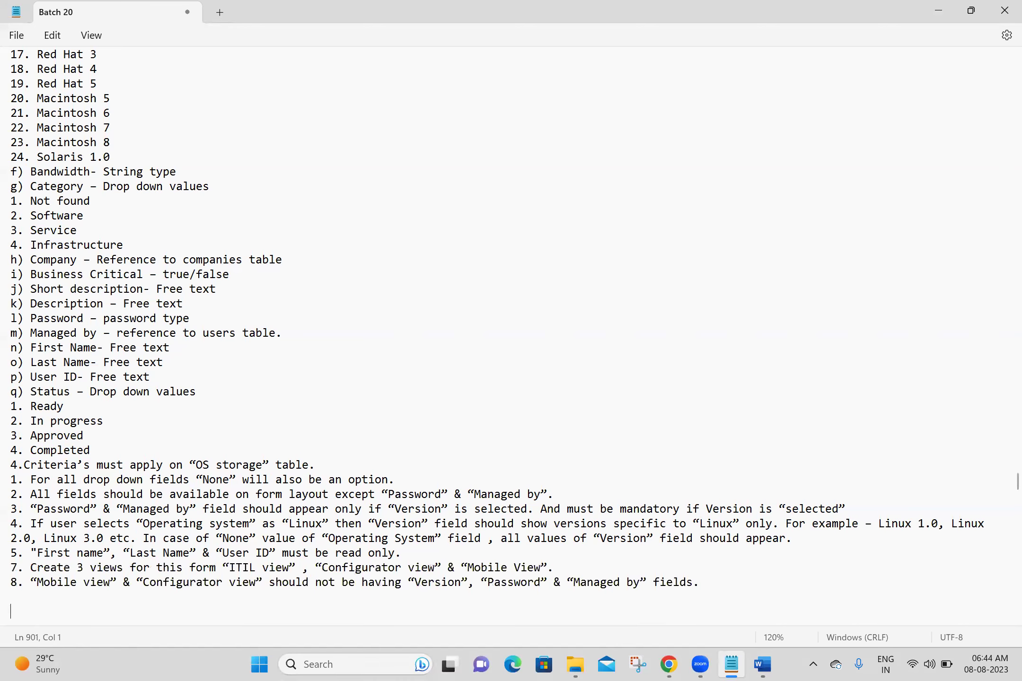
key("ctrl+s")
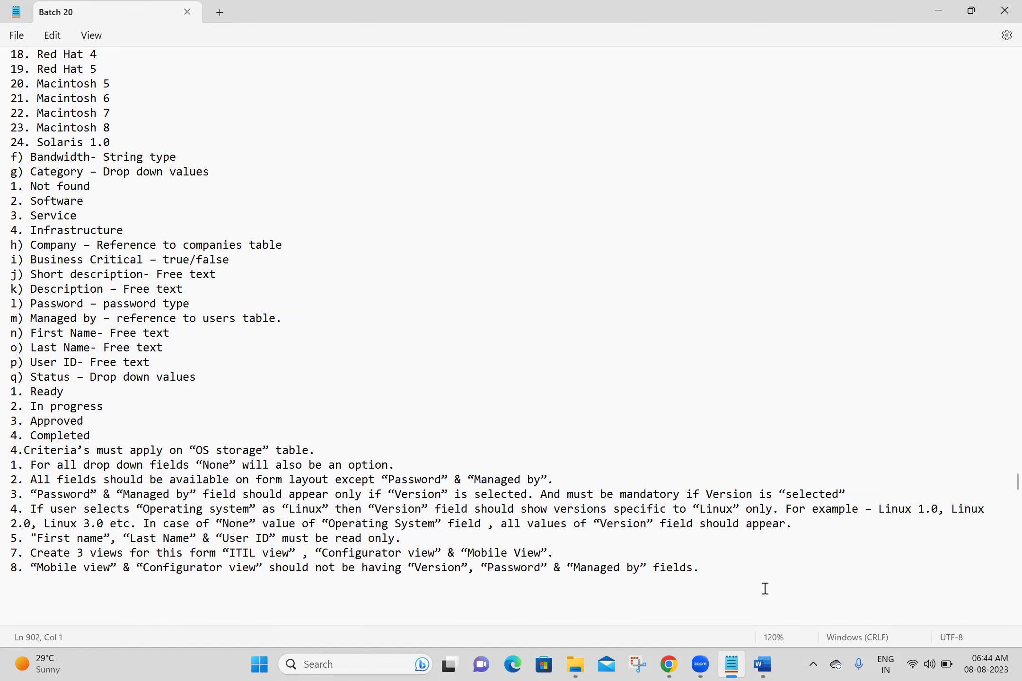
Step: Switch to the OS Storage 1 document in Word and close it without saving the changes
left_click(762, 664)
left_click(1003, 6)
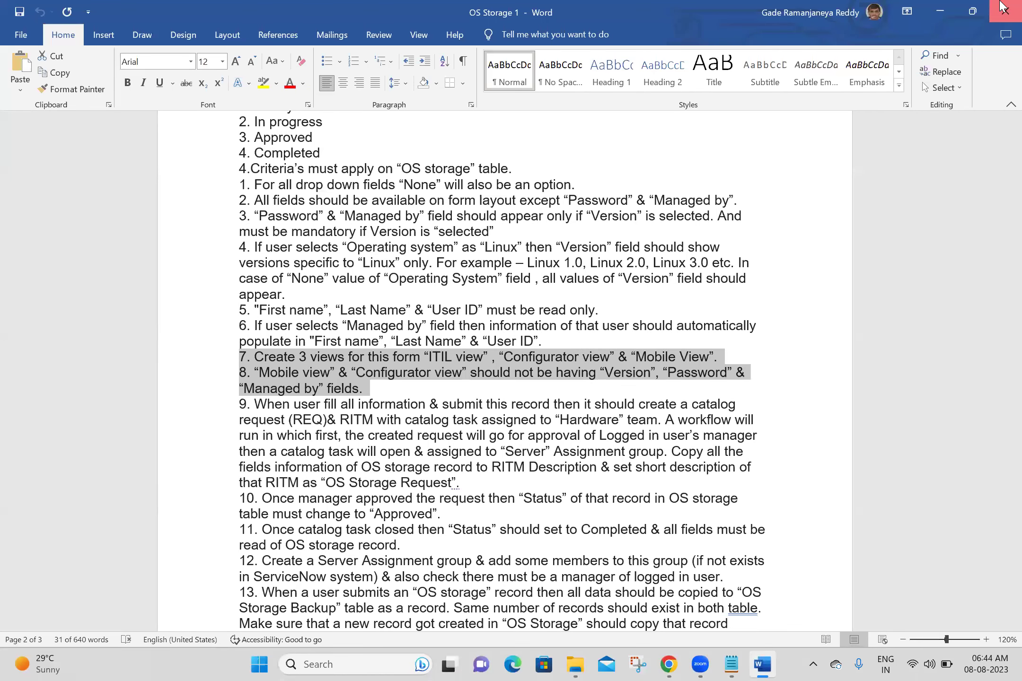
left_click(577, 358)
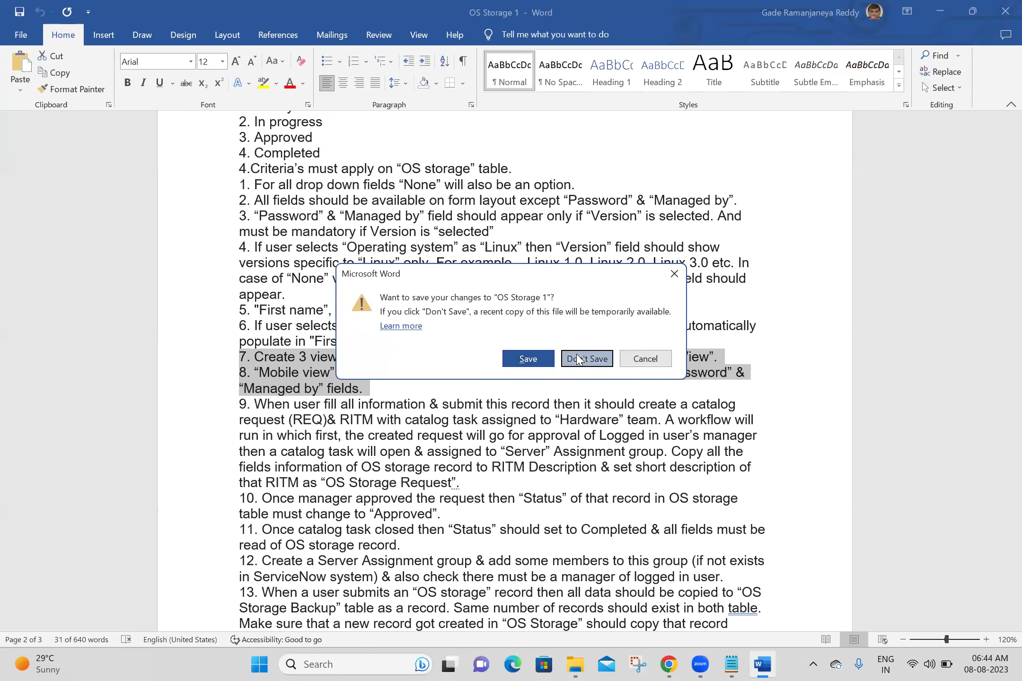
Step: Look through the pasted Task 5 OS Storage assignment from its title down to criterion 8 at the end of the notes
key("Up")
key("Up")
key("Up")
key("Up")
key("Up")
key("Up")
key("Up")
key("Up")
key("Up")
key("Up")
key("Up")
key("Up")
key("Up")
key("Up")
key("Up")
key("Up")
key("Up")
key("Up")
key("Up")
key("Up")
key("Up")
key("Up")
key("Up")
key("Up")
key("Up")
key("Up")
key("Up")
key("Up")
key("Up")
key("Up")
key("Up")
key("Up")
key("Up")
key("Up")
key("Up")
key("Up")
key("Up")
key("Up")
key("Up")
key("Up")
key("Down")
key("Down")
key("Down")
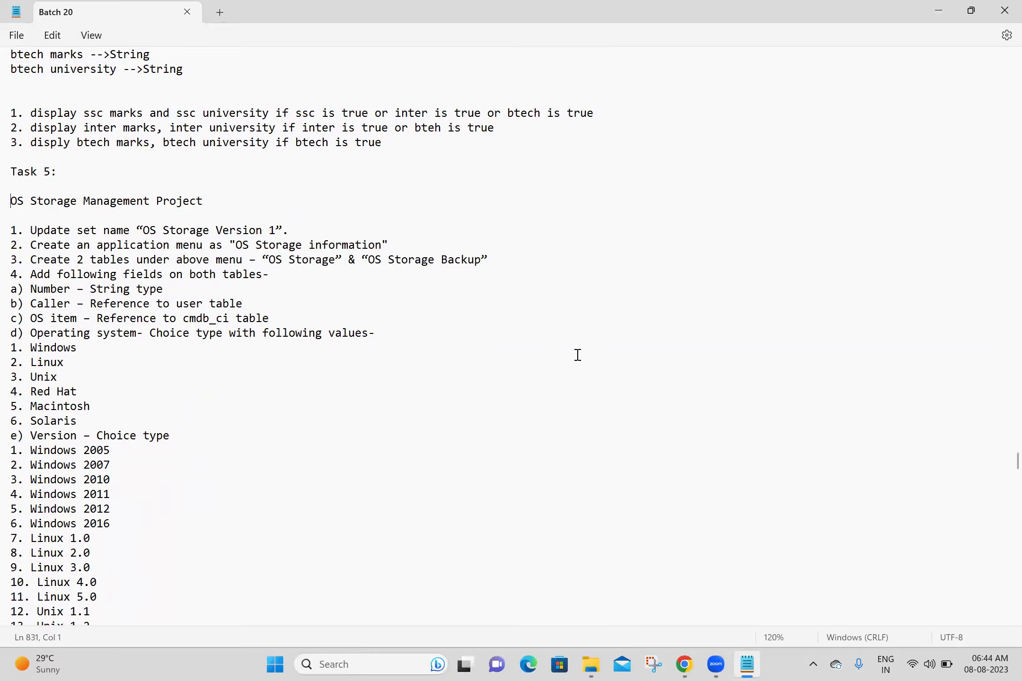
key("Down")
key("Down")
key("Down")
key("Down")
key("Down")
key("Down")
key("Down")
key("Down")
key("Down")
key("Down")
key("Down")
key("Down")
key("Down")
key("Down")
key("Down")
key("Down")
key("Down")
key("Down")
key("Down")
key("Down")
key("Down")
key("Down")
key("Down")
key("Down")
key("Down")
key("Down")
key("Down")
key("Down")
key("Down")
key("Down")
key("Down")
key("Down")
key("Down")
key("Down")
key("Down")
key("Down")
key("Down")
key("Down")
key("Down")
key("Down")
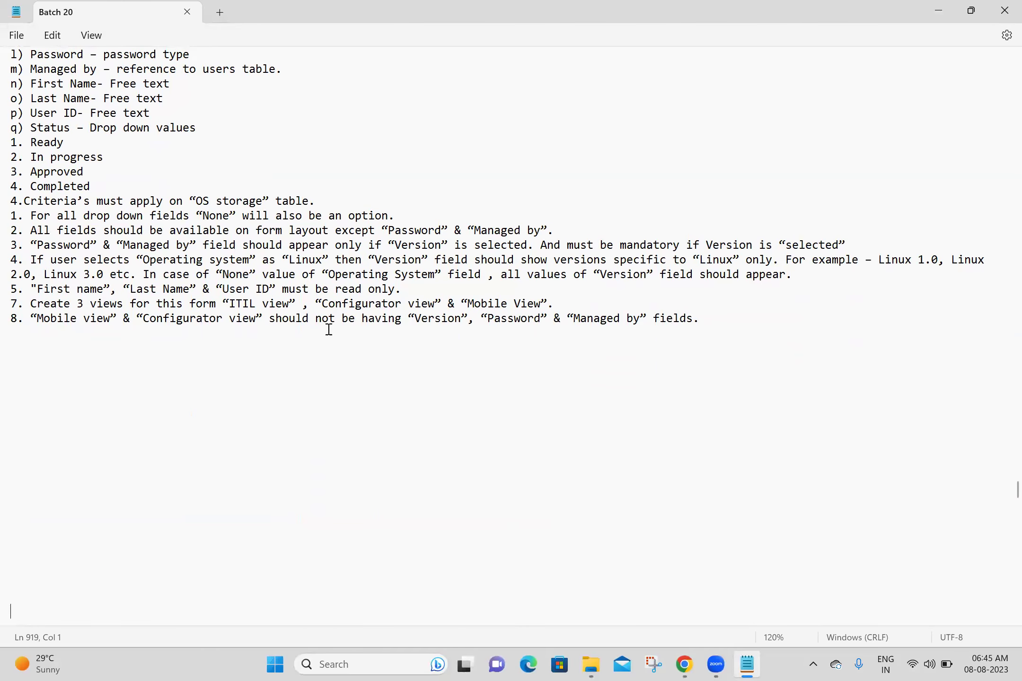
Step: Below the Task 5 criteria, add the heading "Lookup Rules:" underlined with dashes, followed by the line "types of Lookup Rules"
left_click(346, 355)
key("Return")
type("Lookup Rules:")
key("Return")
type("------------ types of Lookup Rules")
key("Return")
Step: List the types as 1. Priority Lookup Rules, 2. Assignment Lookup Rules and 3. Data Lookup Definitions, and save the notes
type("1. P")
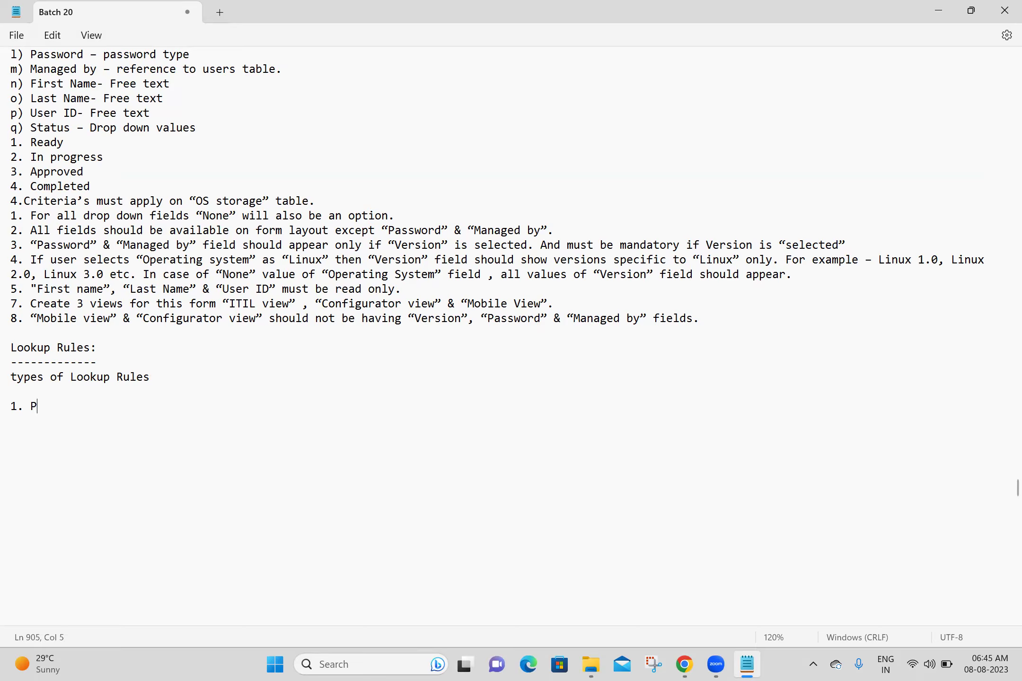
type("riority Lookup Rules")
key("Return")
type("2.")
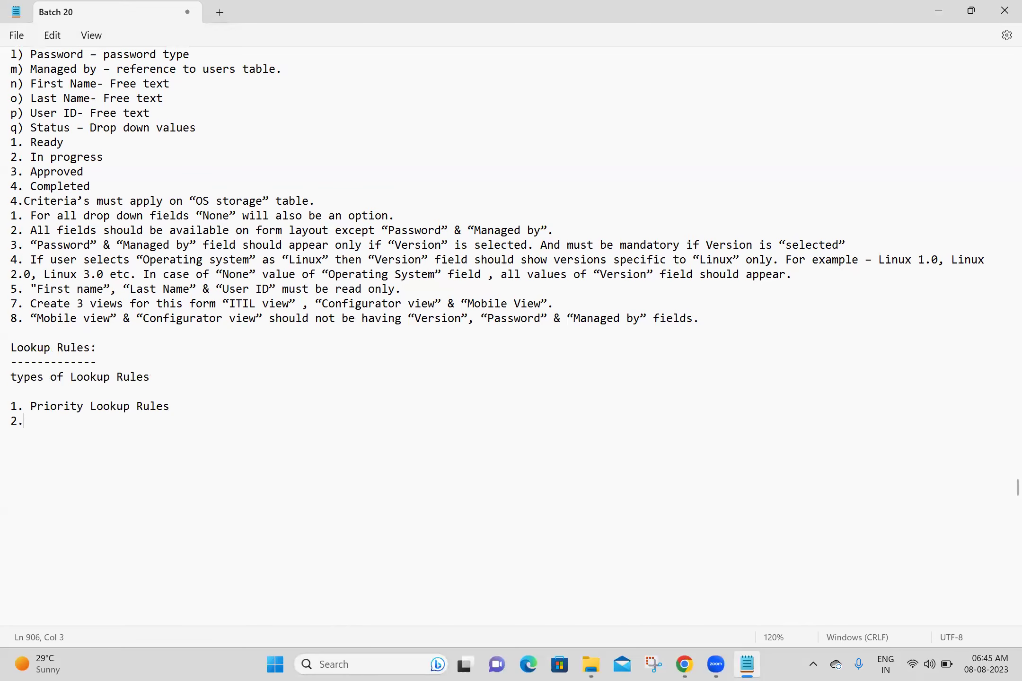
type(" Assignment Loo")
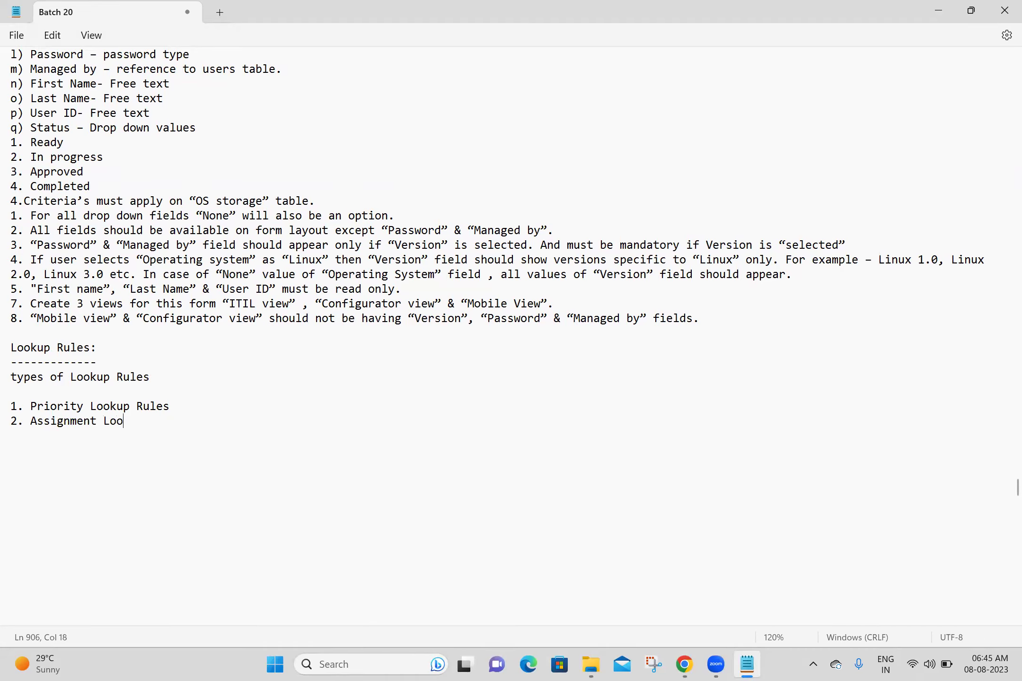
type("kup Rules")
key("Return")
type("3. Data Looku")
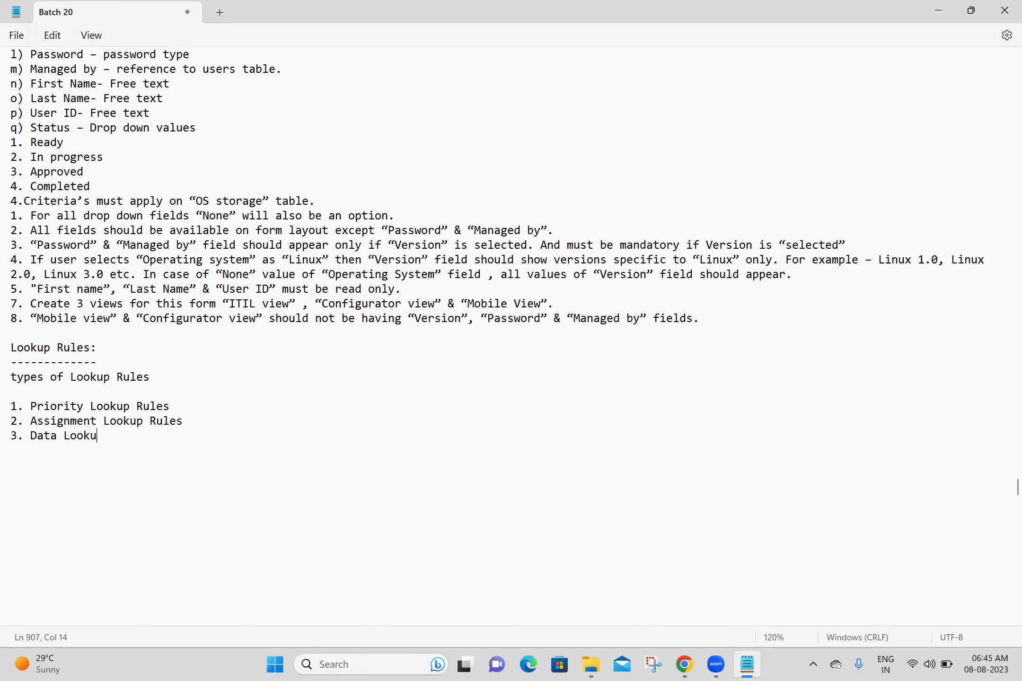
type("p Definitions")
key("Return")
key("Return")
key("ctrl+s")
Step: Copy "Priority Lookup Rules" from the list, paste it below as a heading ending with a colon, and save the notes
left_click_drag(30, 406, 175, 406)
key("ctrl+c")
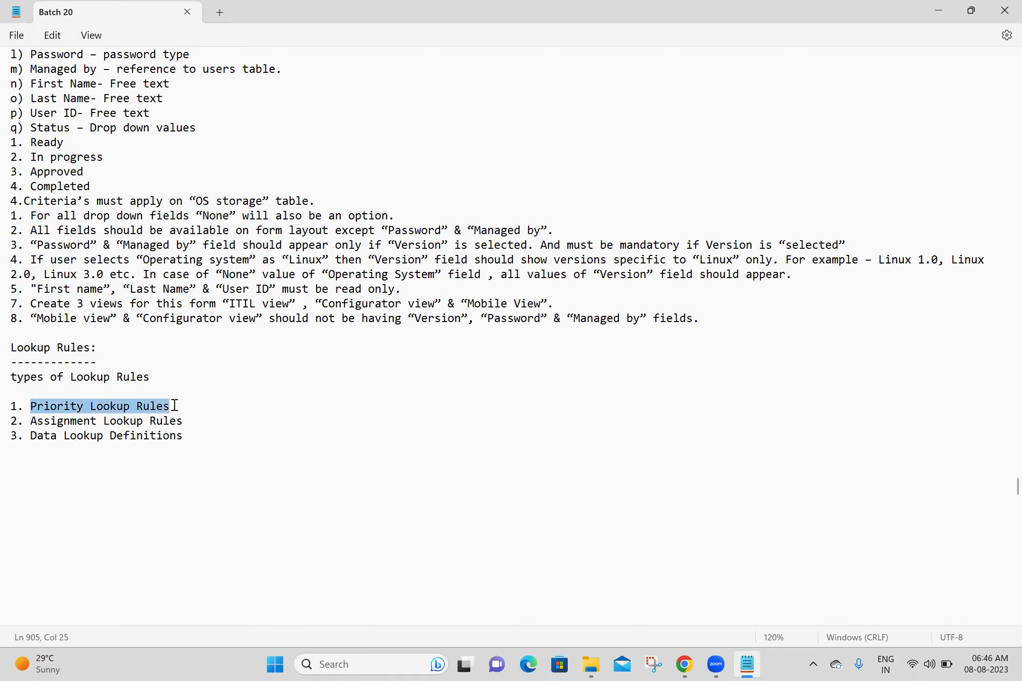
left_click(84, 463)
key("ctrl+v")
type(":")
key("ctrl+s")
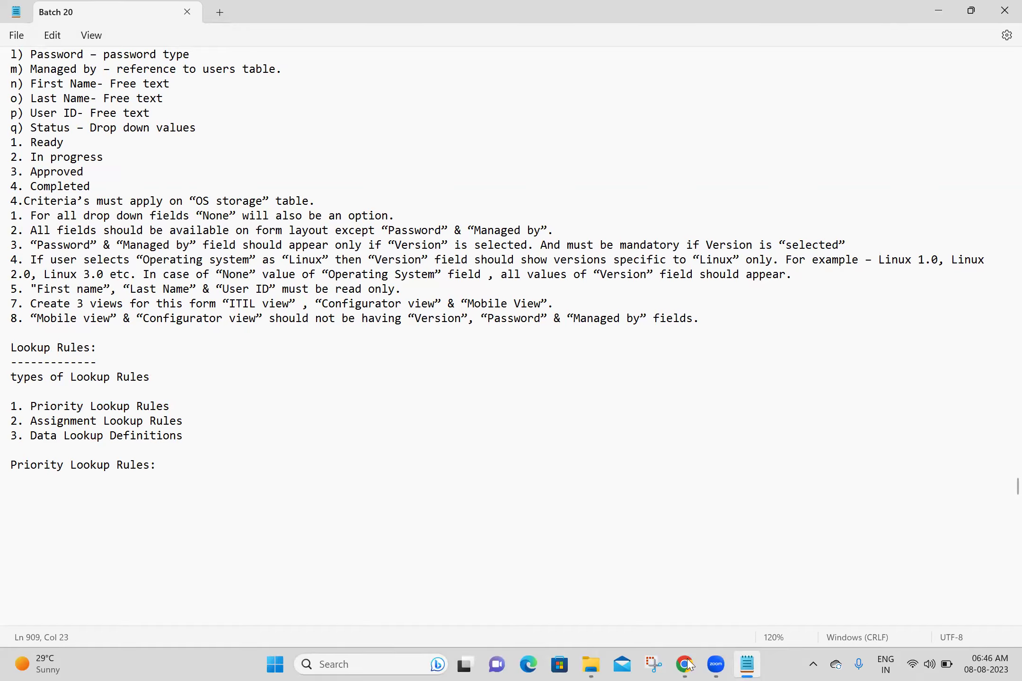
Step: Switch to Chrome and close every tab except Training, leaving the unsaved Student Marks form
key("alt+Tab")
right_click(103, 5)
left_click(141, 200)
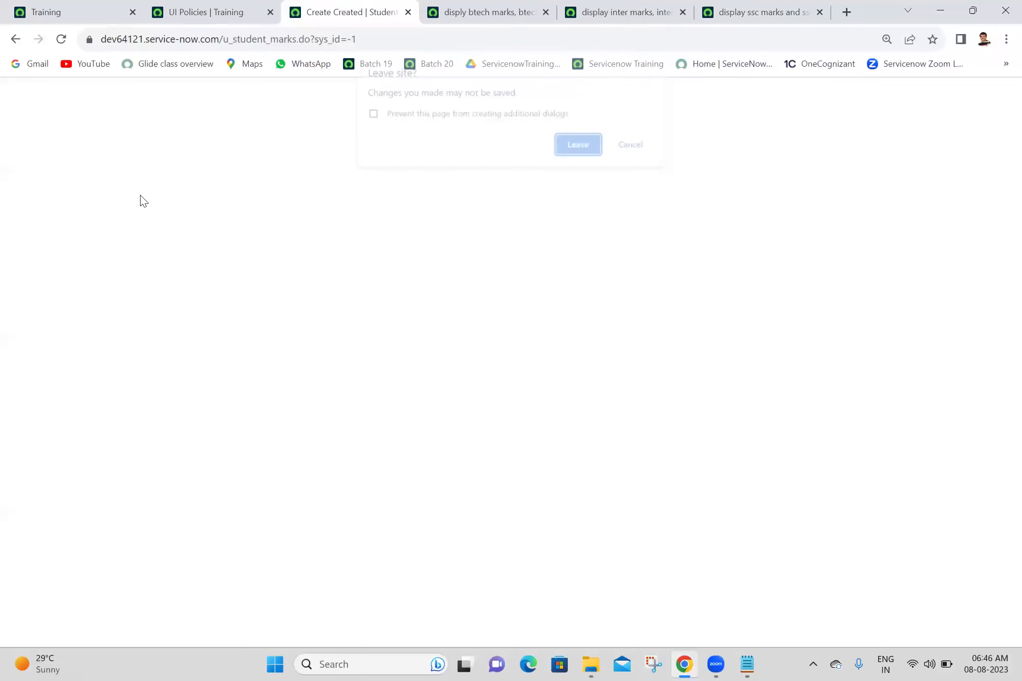
left_click(580, 147)
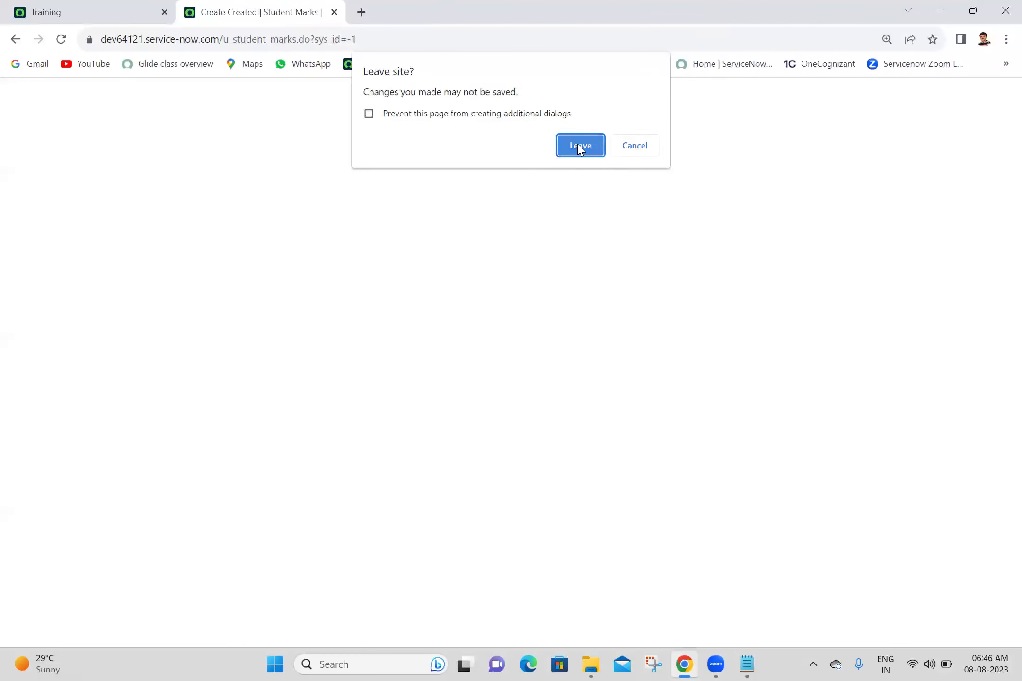
Step: Search Google for "priority lookup rules servicenow" in a new browser tab
left_click(191, 10)
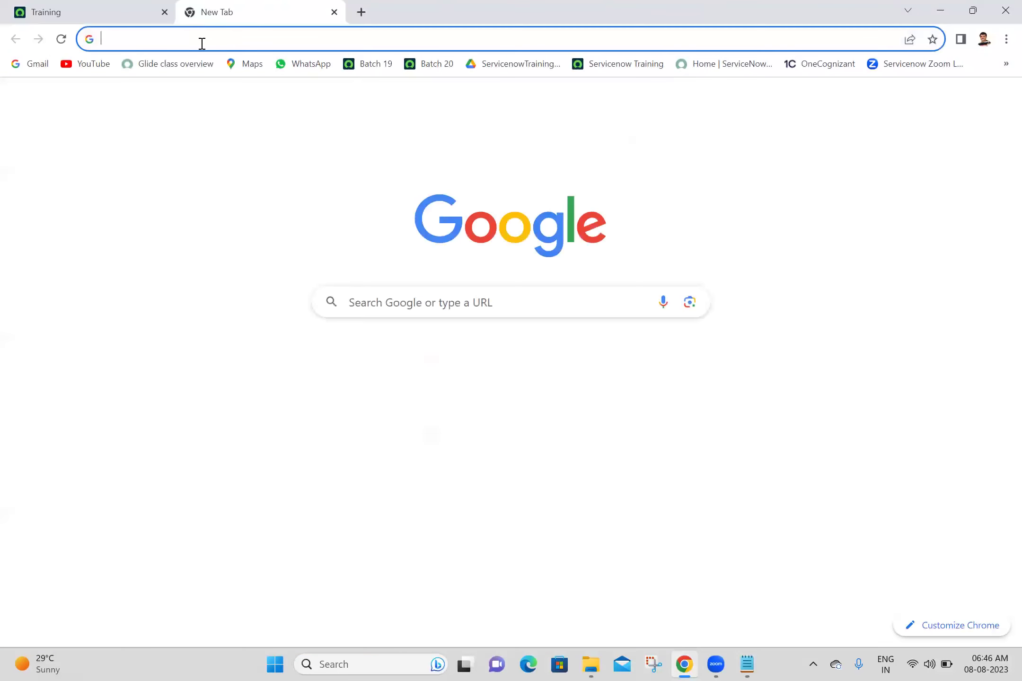
left_click(201, 43)
key("ctrl+v")
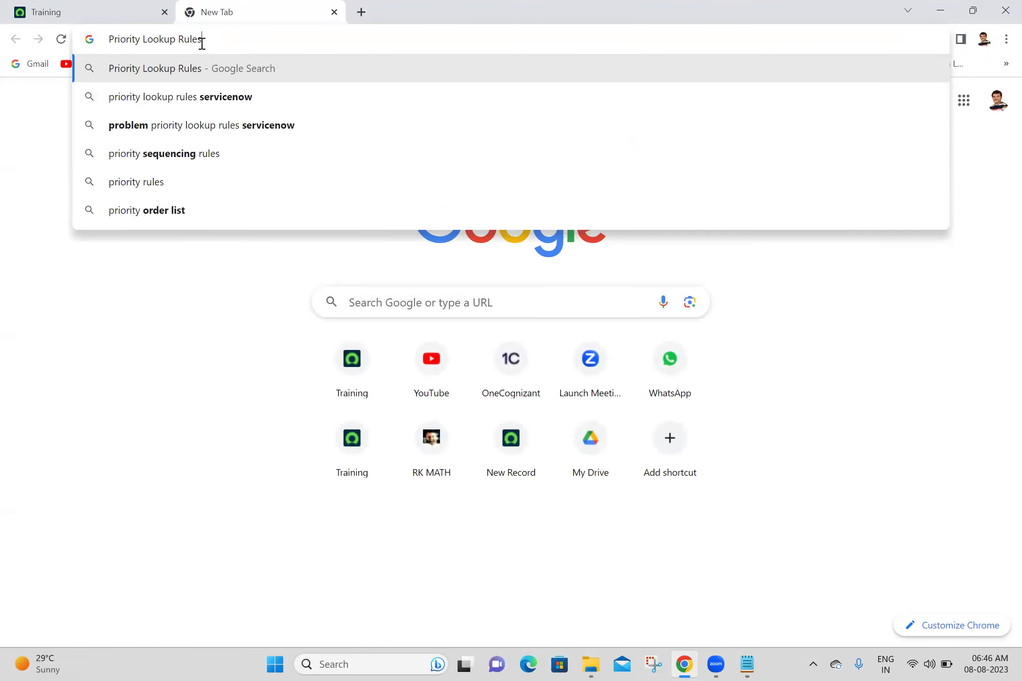
left_click(197, 98)
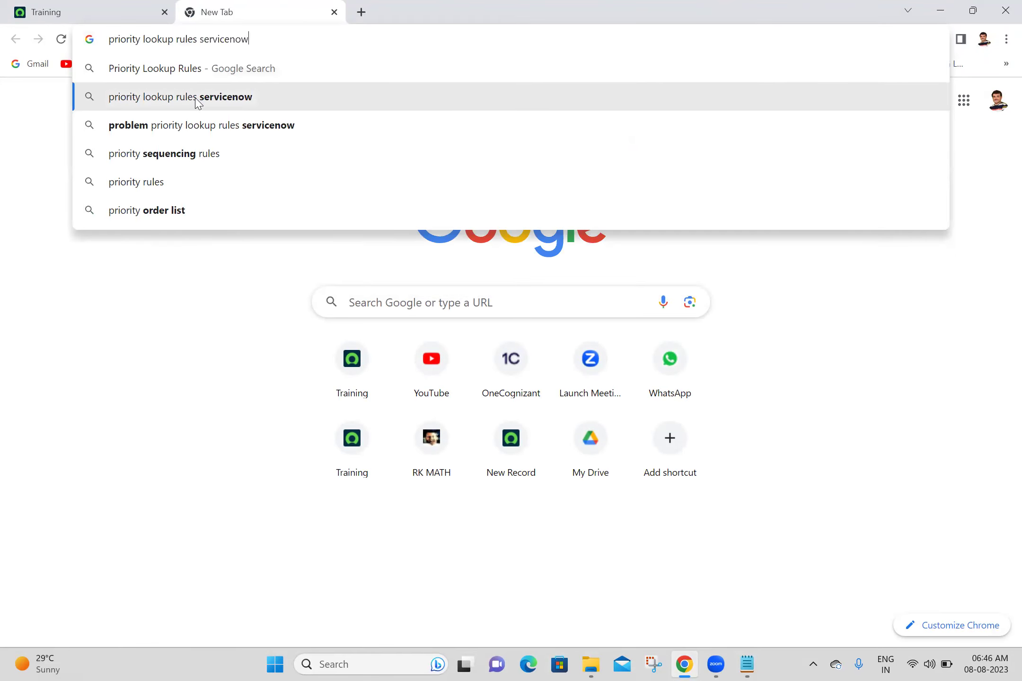
Step: Open the ServiceNow documentation page "Define priority lookup rules" from the search results in a new tab and decline its login prompt
middle_click(186, 266)
left_click(400, 6)
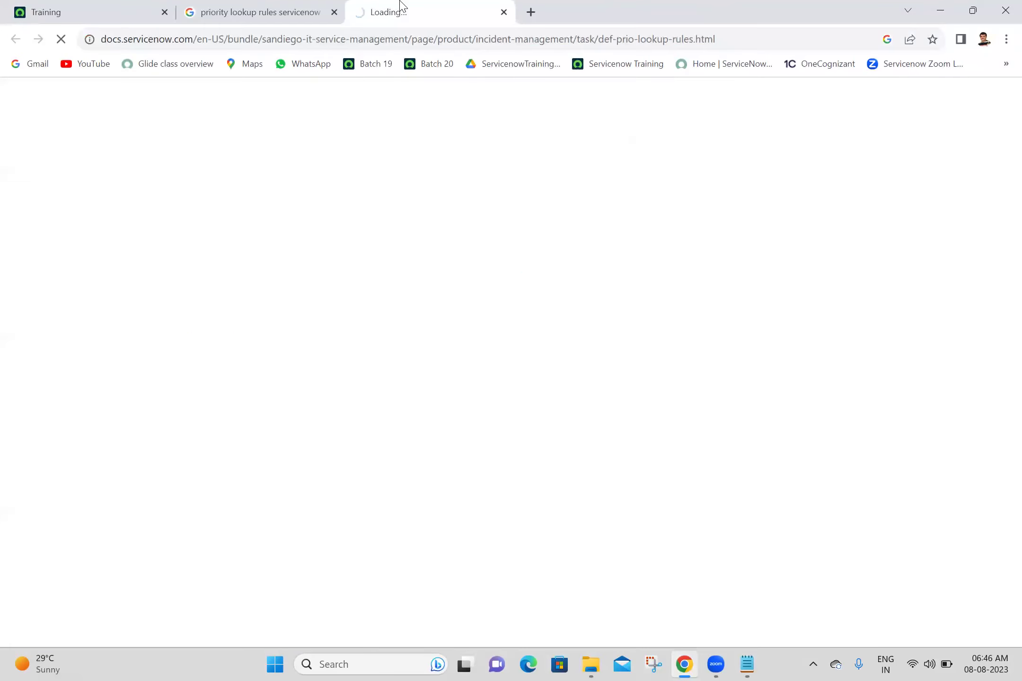
left_click(244, 8)
left_click(432, 6)
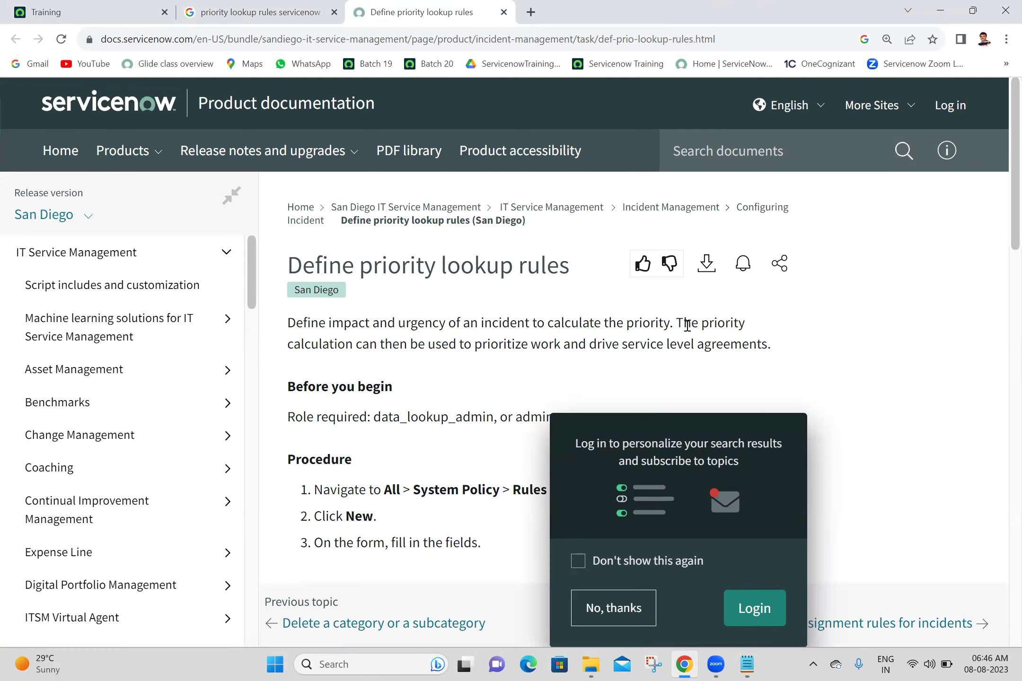
left_click(602, 611)
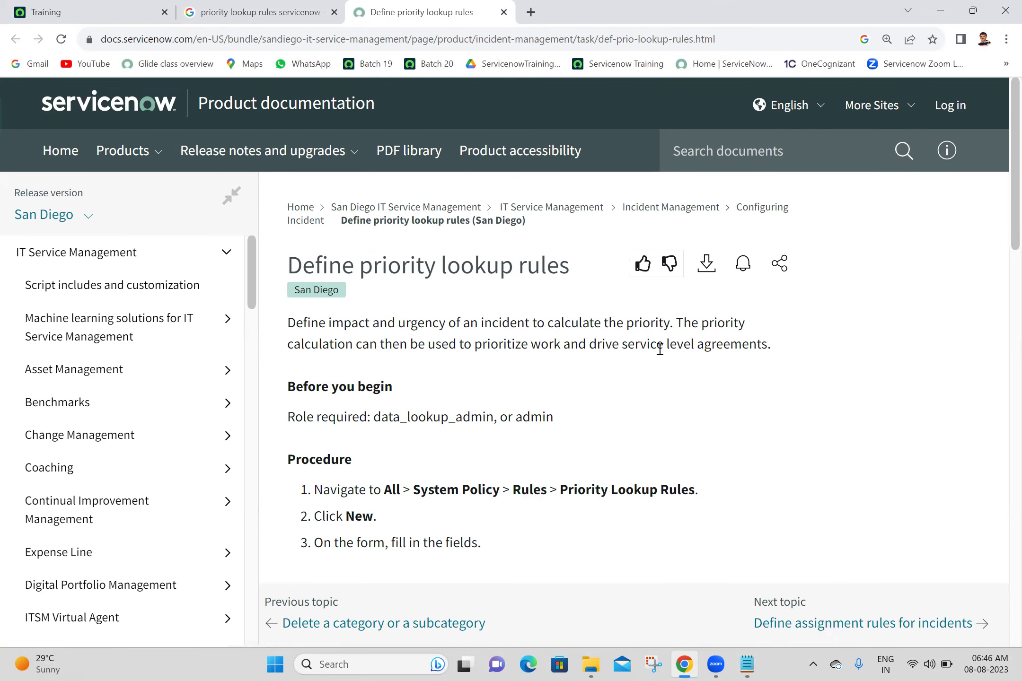
Step: Copy the page's two-sentence introduction into the notes under the Priority Lookup Rules heading, putting each sentence on its own line
left_click_drag(775, 351, 290, 322)
key("ctrl+c")
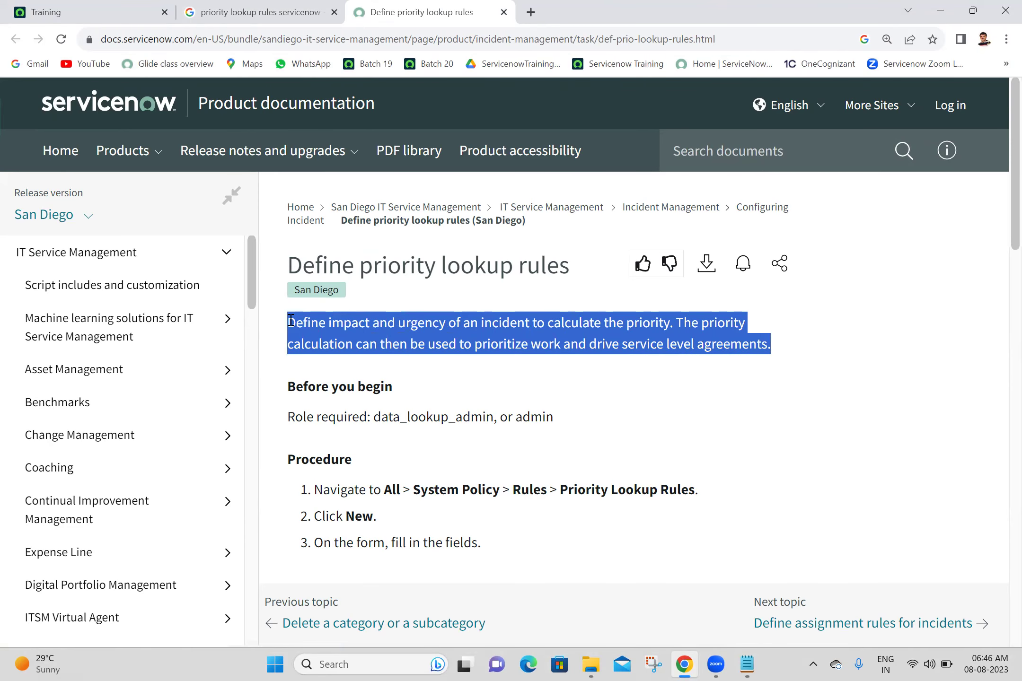
left_click(746, 665)
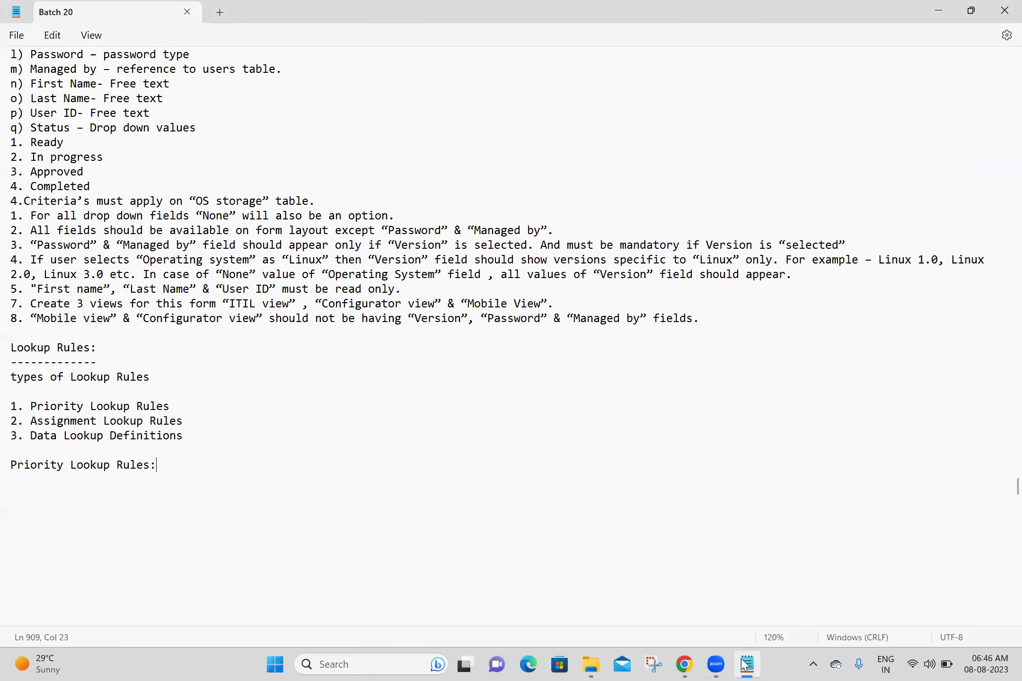
left_click(121, 485)
key("ctrl+v")
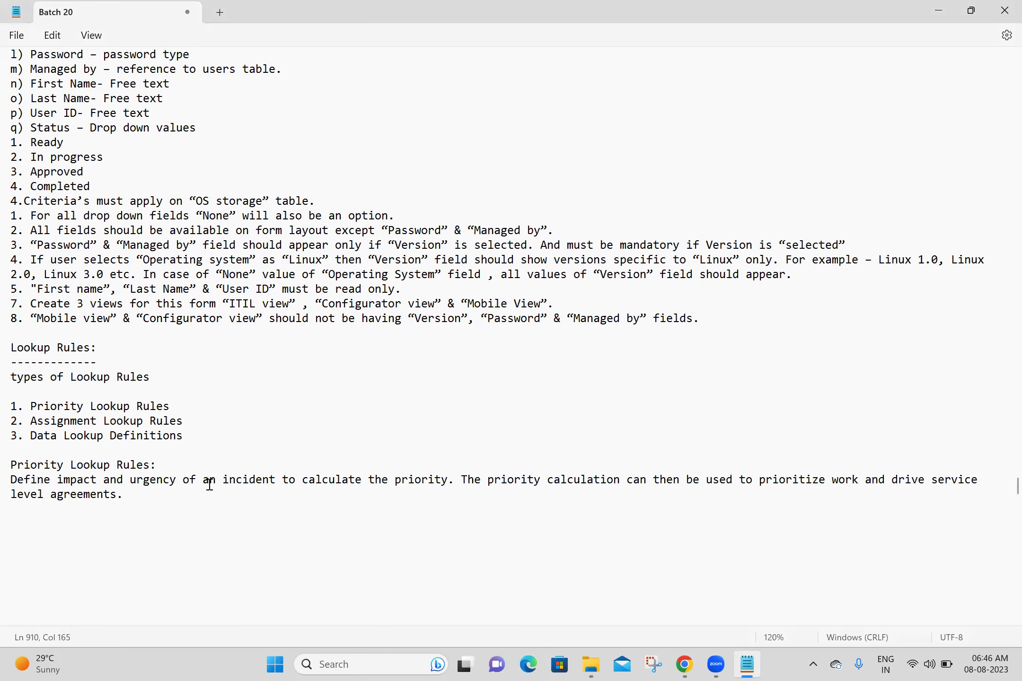
left_click(462, 481)
key("Return")
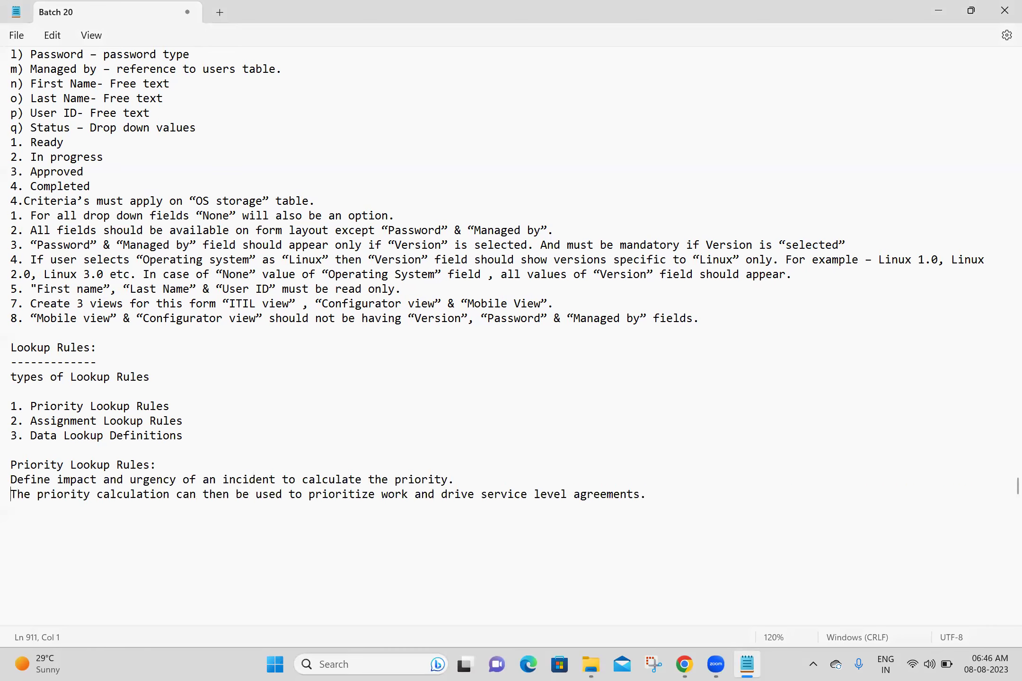
left_click(94, 516)
key("Return")
Step: Switch to Chrome and close the search and documentation tabs, leaving only the Training tab
left_click(686, 665)
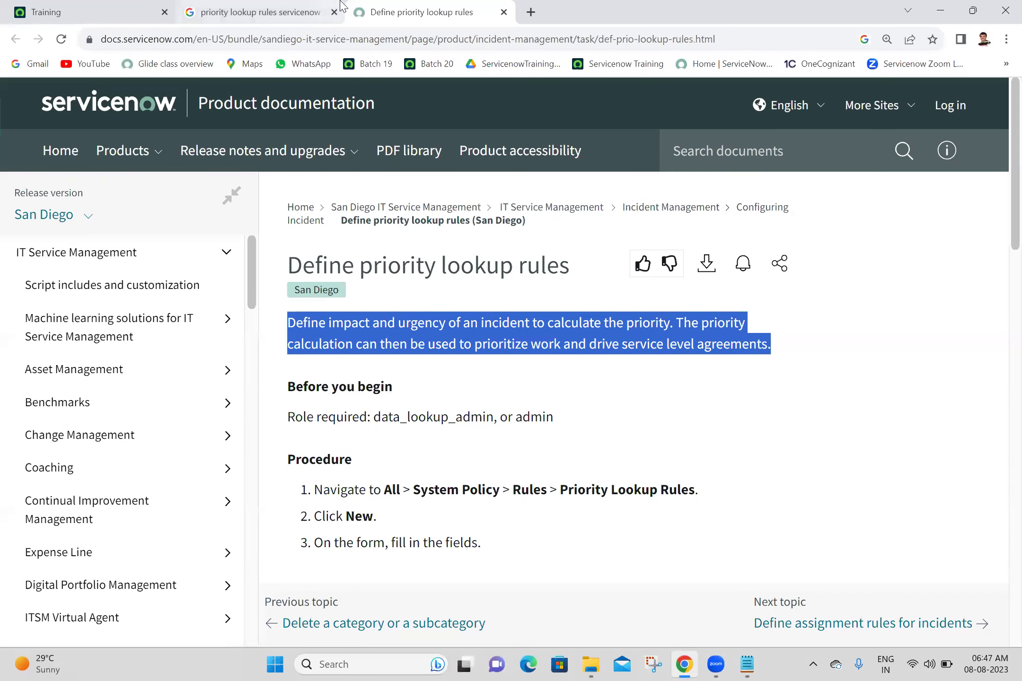
right_click(85, 12)
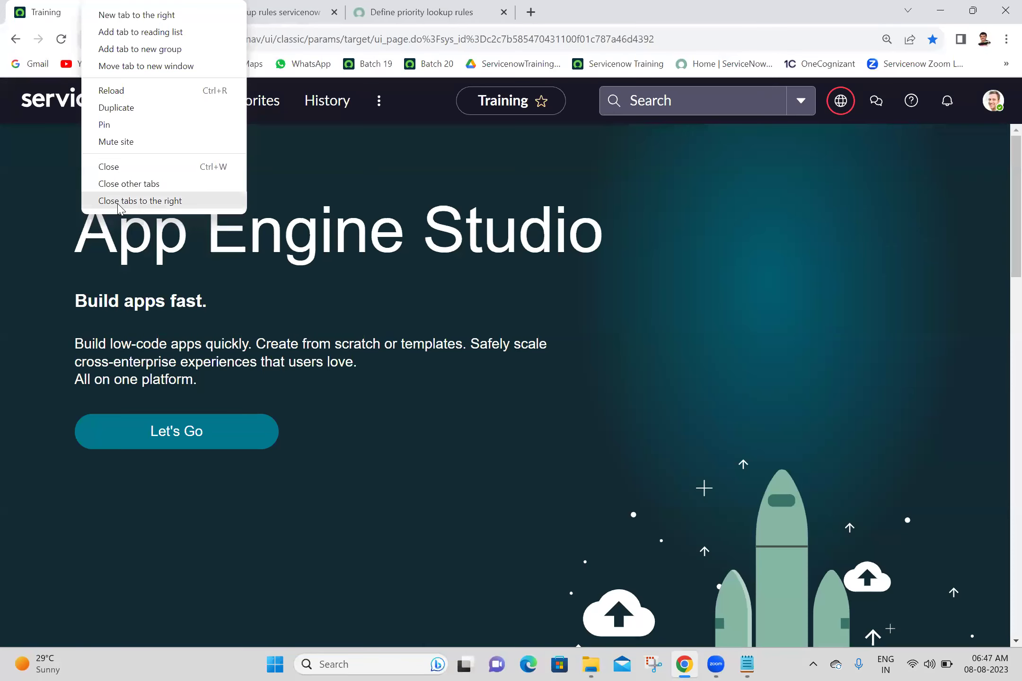
left_click(118, 203)
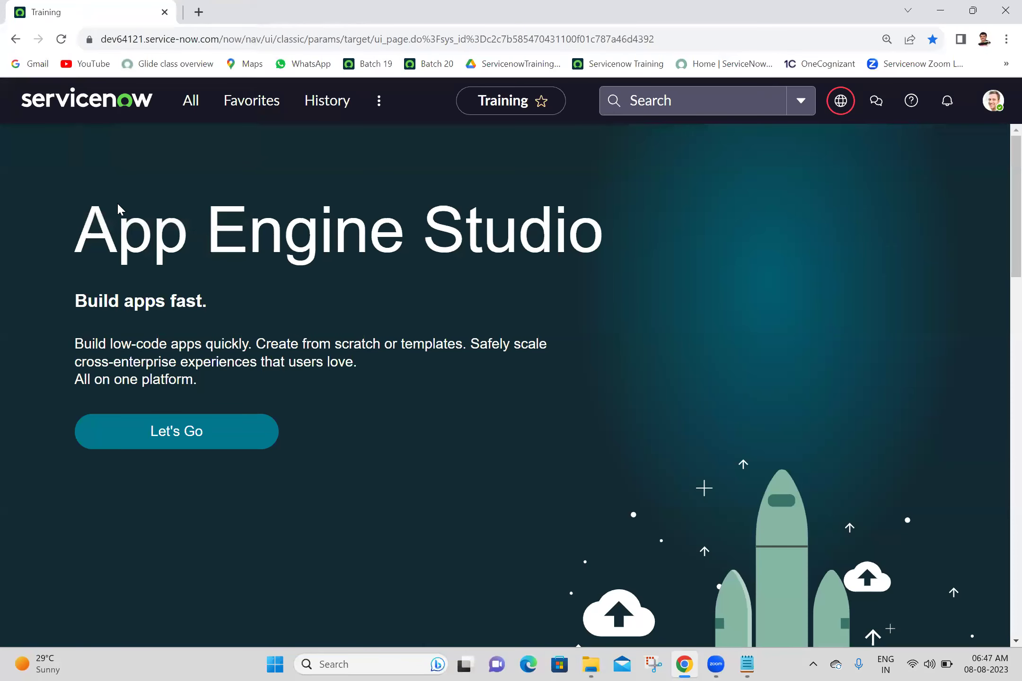
left_click(636, 664)
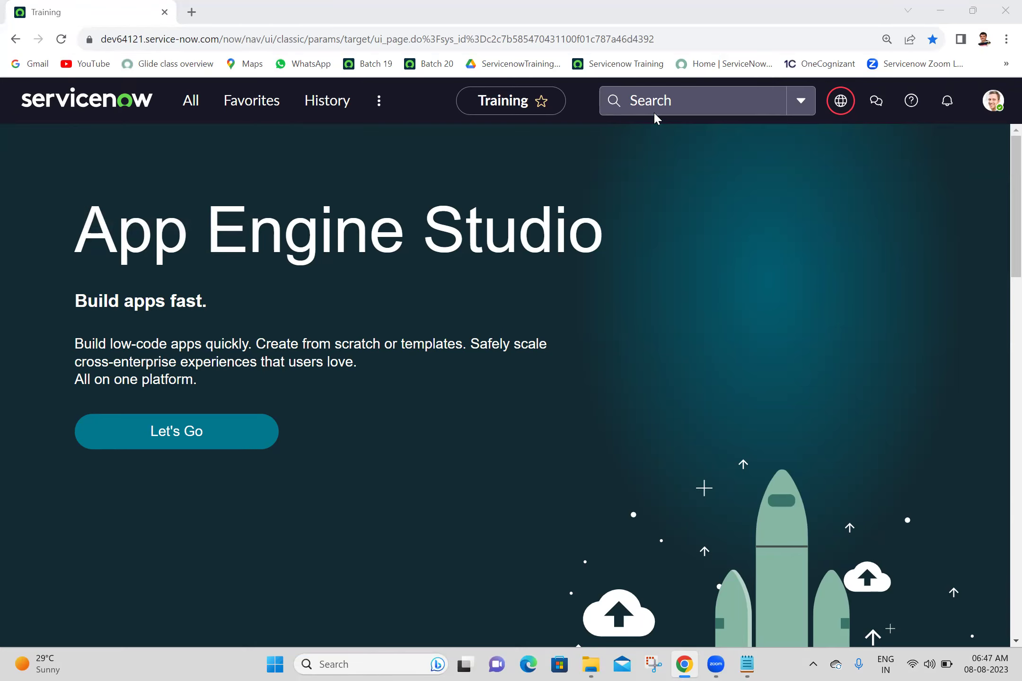
Step: Filter the ServiceNow application navigator by "priority" and locate Priority Lookup Rules under System Policy
left_click(186, 100)
left_click(187, 101)
key("ctrl+shift+Left")
key("ctrl+shift+Left")
type("p")
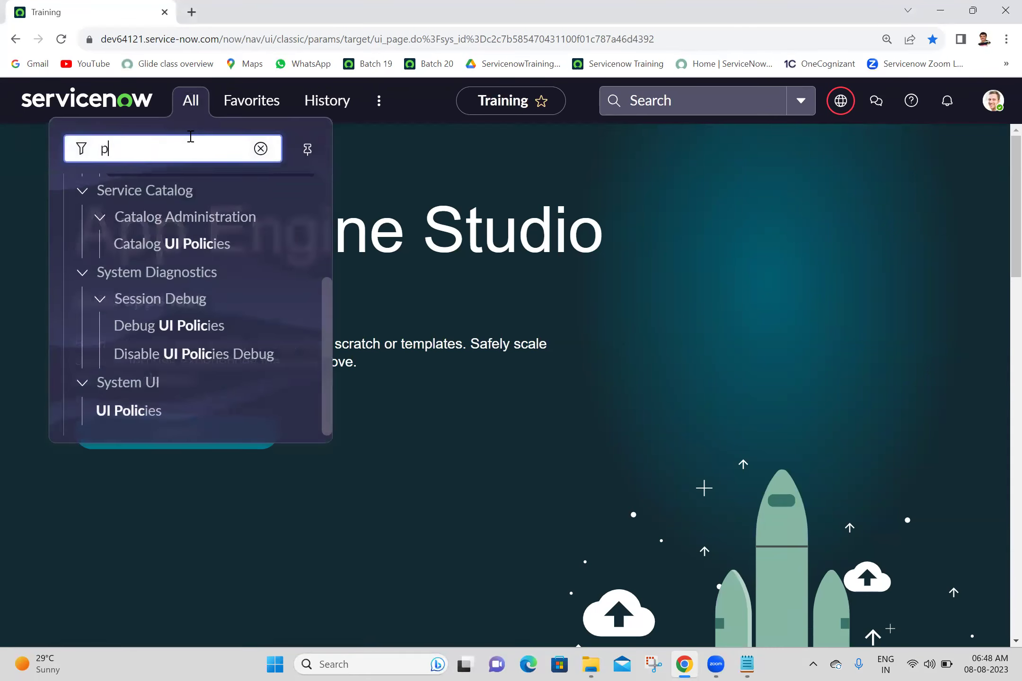
type("rio")
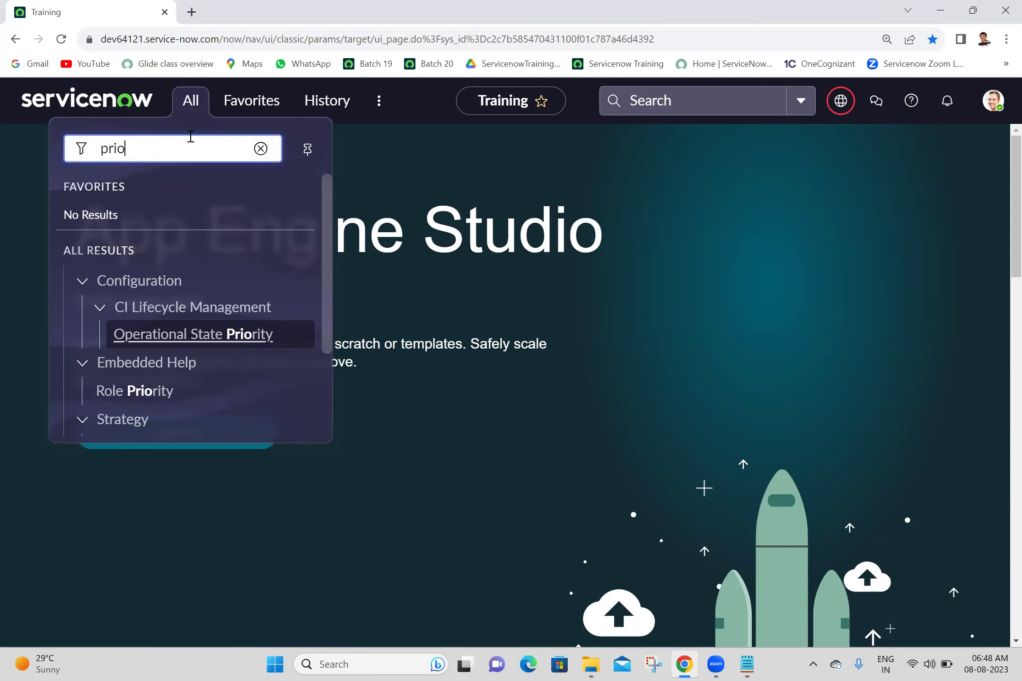
type("rity")
left_click(336, 269)
scroll(336, 269, "down", 1)
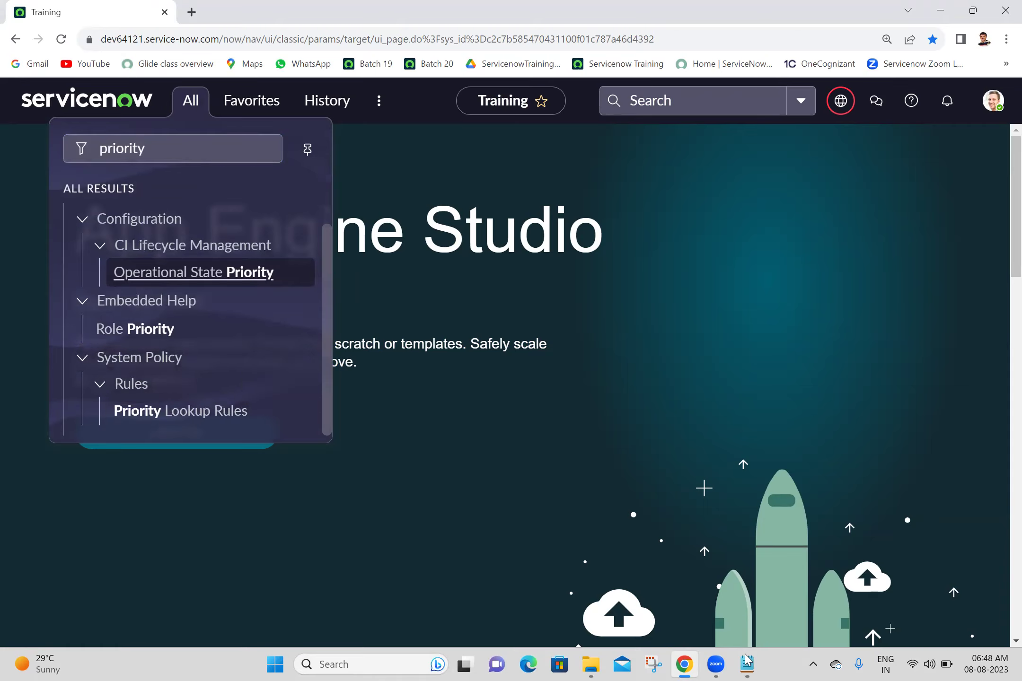
Step: Add the path "System Policy -->Rules -->Priority Lookup Rules" below the definition in the Batch 20 notes and save them
key("alt+Tab")
type("S")
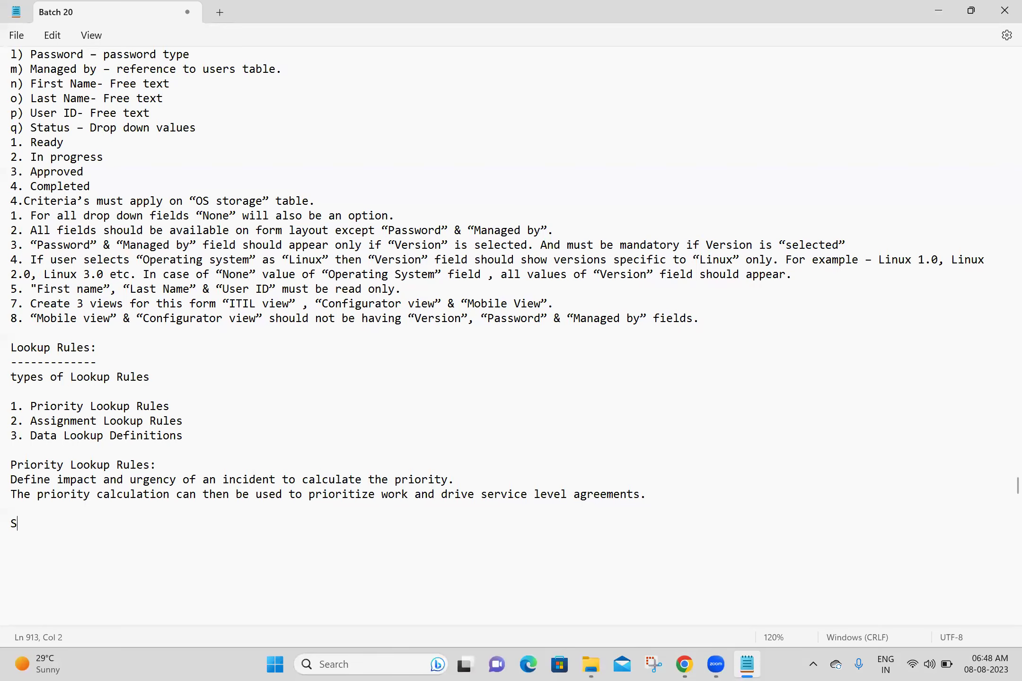
type("ystem Policy -->Rules --")
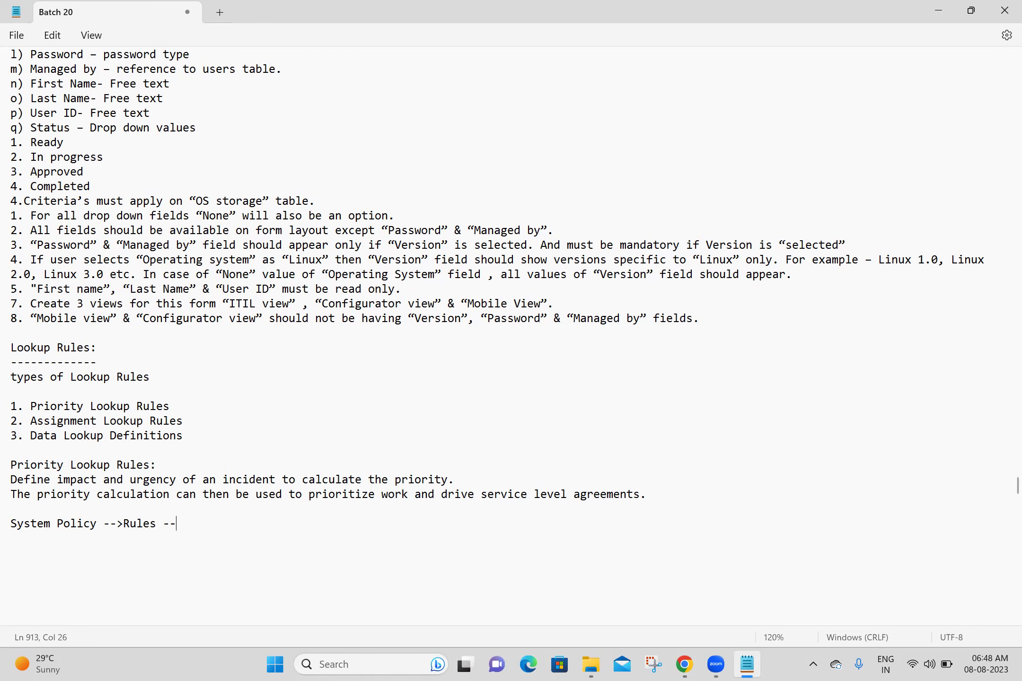
type(">Priority Lookup Rules")
key("Return")
key("Return")
key("ctrl+s")
Step: Copy "Priority Lookup Rules" from the path onto a new line below, append "=", and save the notes
left_click_drag(185, 524, 340, 525)
key("ctrl+c")
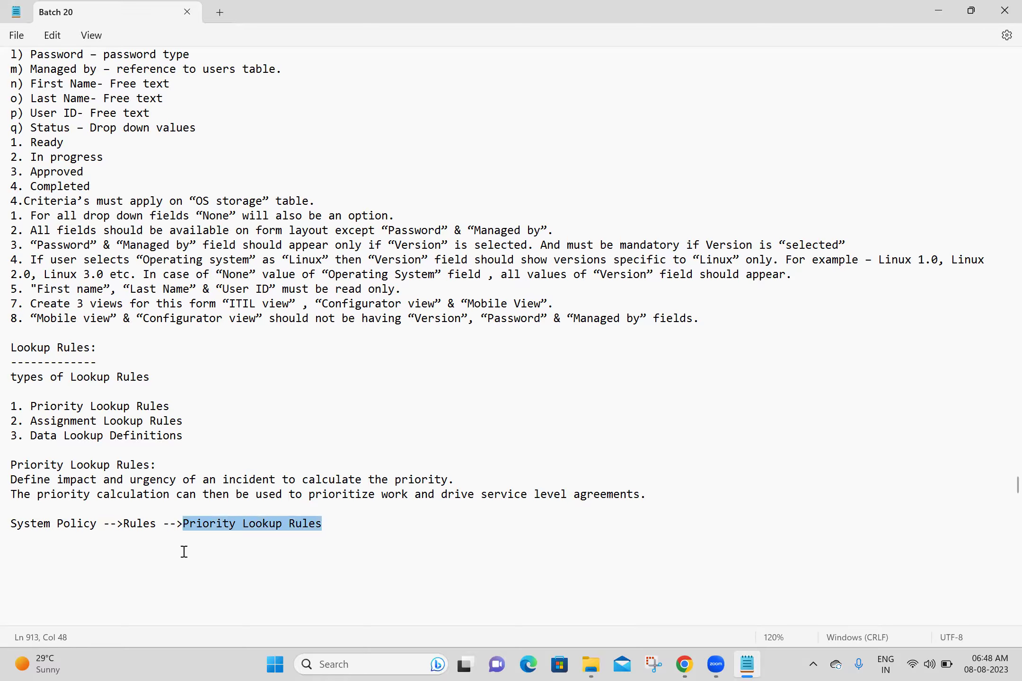
left_click(157, 545)
key("Return")
key("ctrl+v")
type("=")
key("ctrl+s")
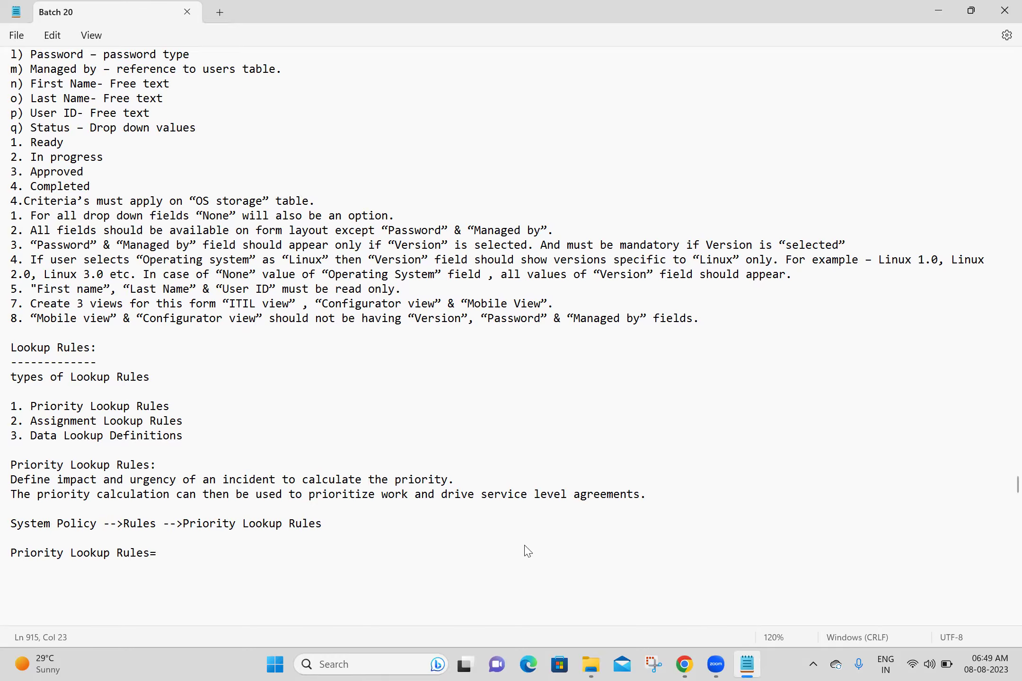
Step: Switch to Chrome and open the Priority Lookup Rules module in a new tab
key("alt+Tab")
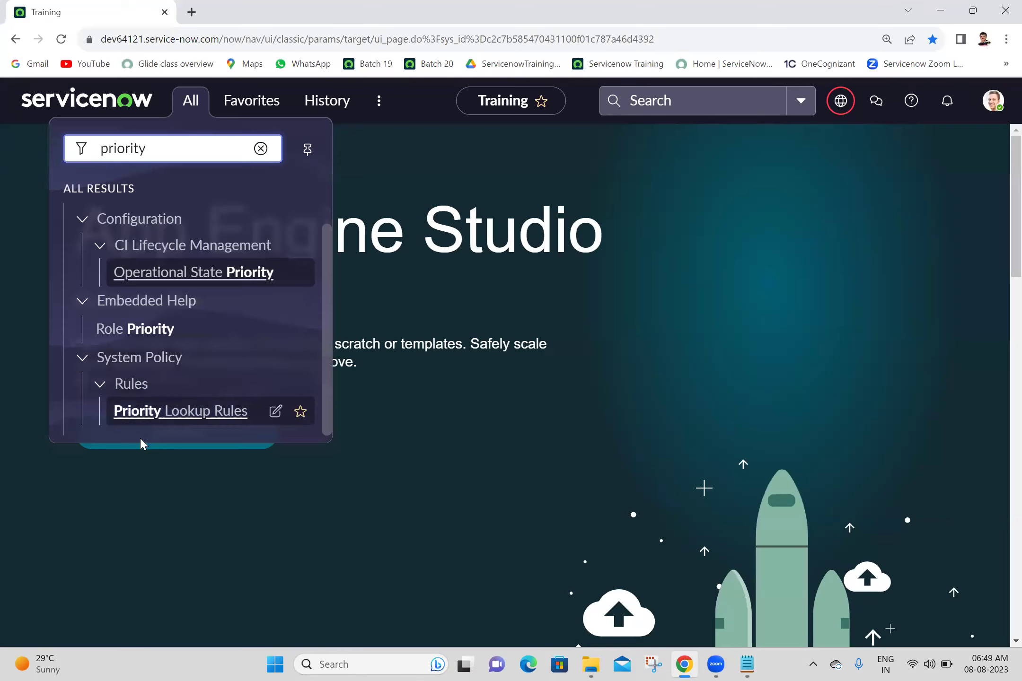
left_click(171, 413, "ctrl")
left_click(287, 6)
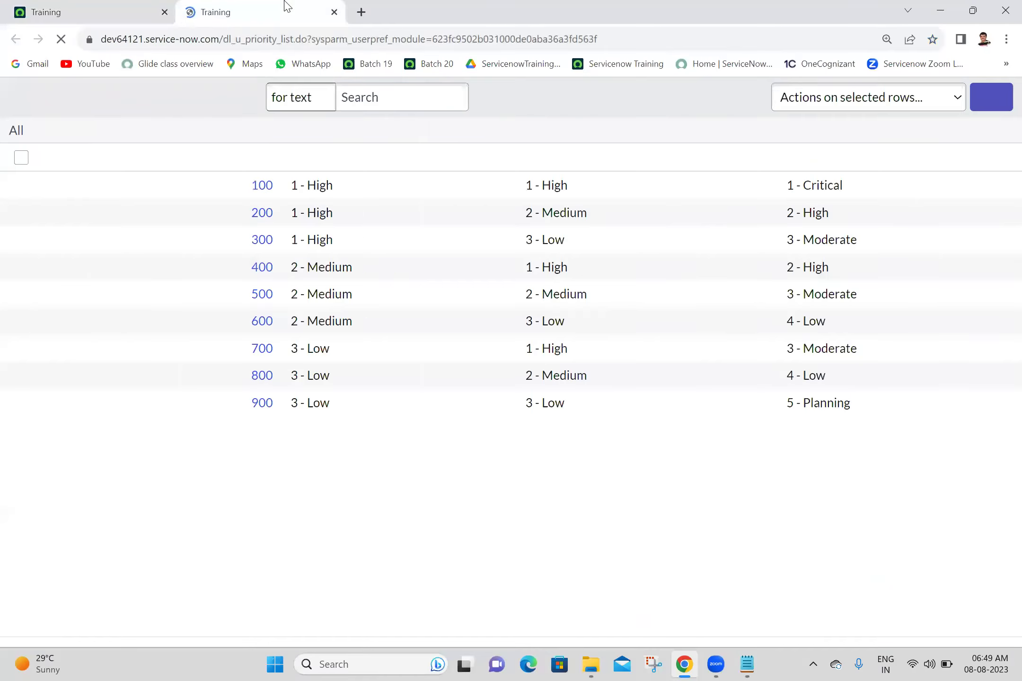
Step: Copy the table name dl_u_priority from the list's URL and paste it after "Priority Lookup Rules=" in the notes
left_click_drag(223, 38, 277, 45)
key("ctrl+c")
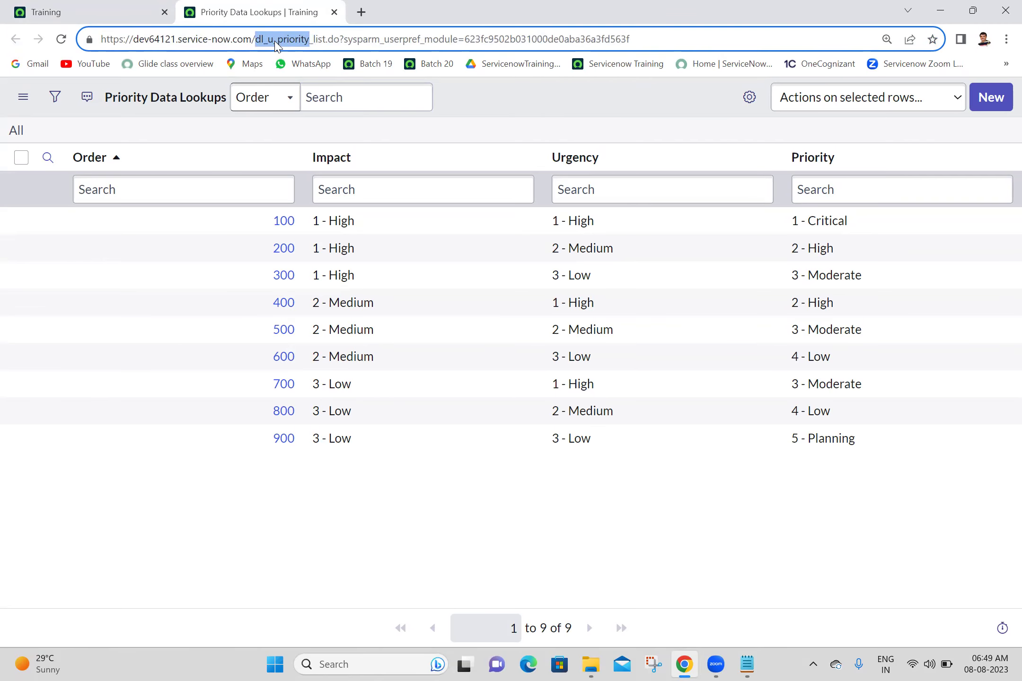
left_click(746, 665)
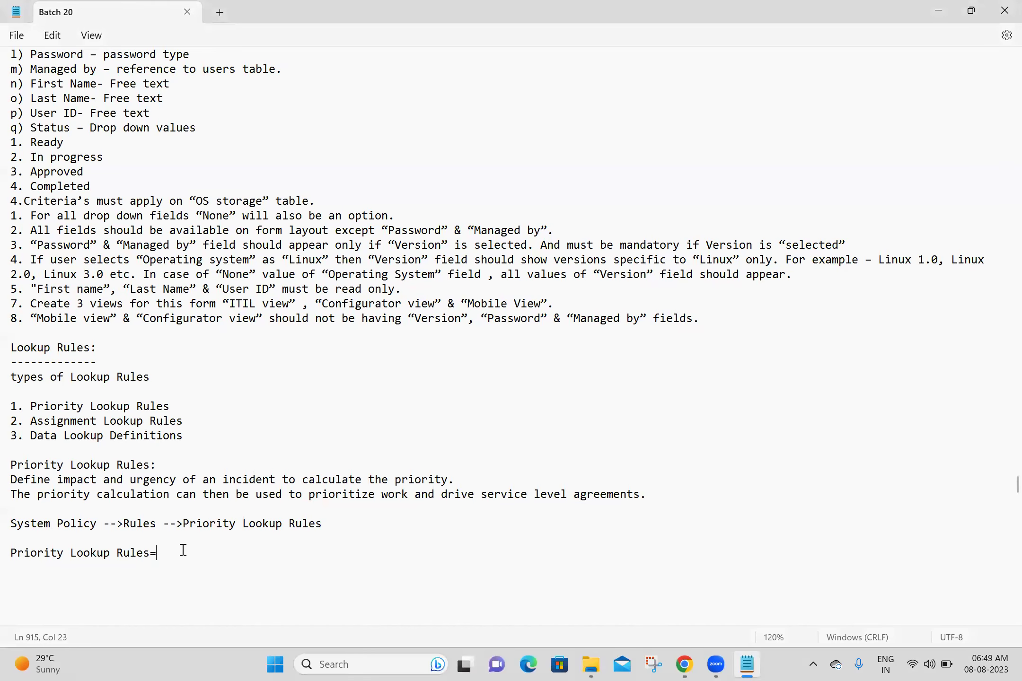
key("ctrl+v")
key("Return")
key("Return")
Step: Return to Chrome, filter the navigator by "incident", and open a new Incident form in a new tab
left_click(684, 665)
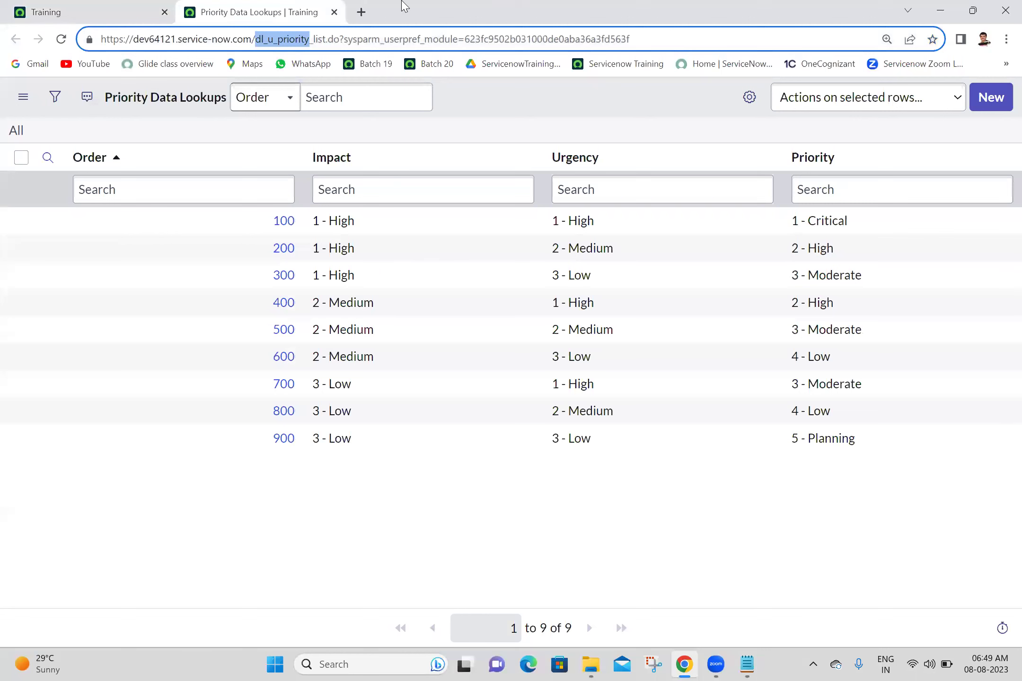
left_click(70, 7)
left_click(192, 104)
double_click(184, 144)
type("incident")
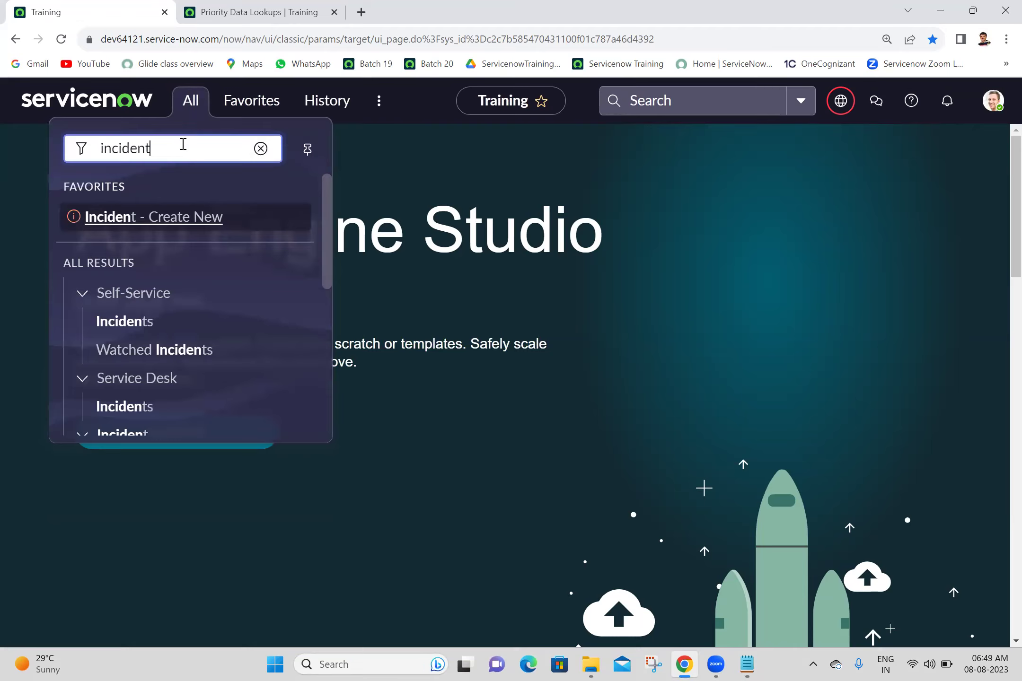
left_click_drag(331, 239, 333, 254)
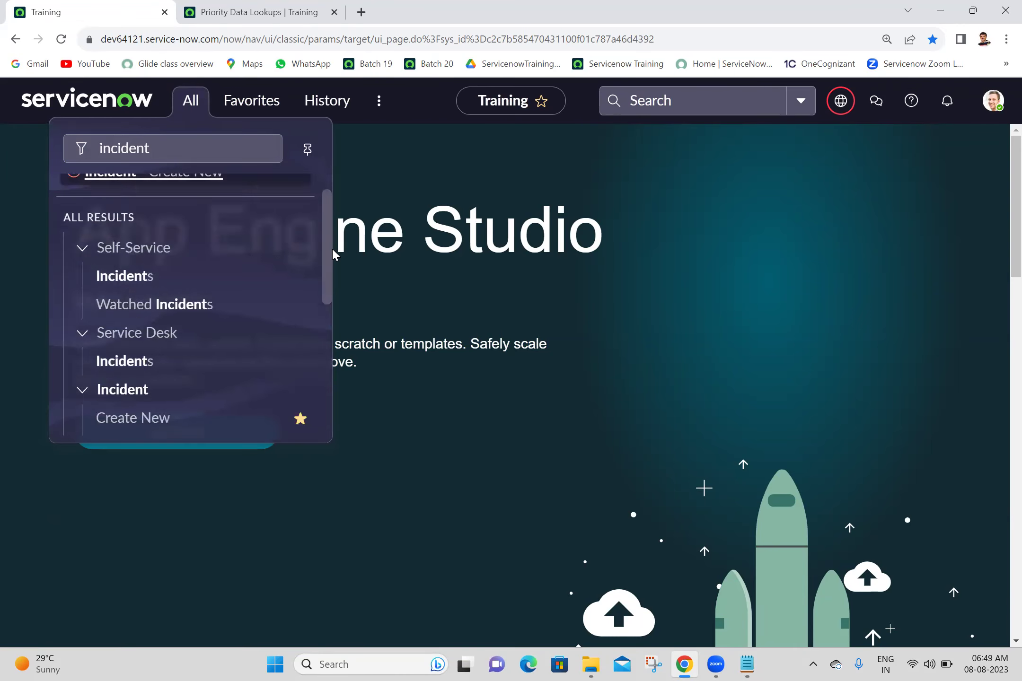
scroll(331, 280, "down", 2)
left_click(151, 325, "ctrl")
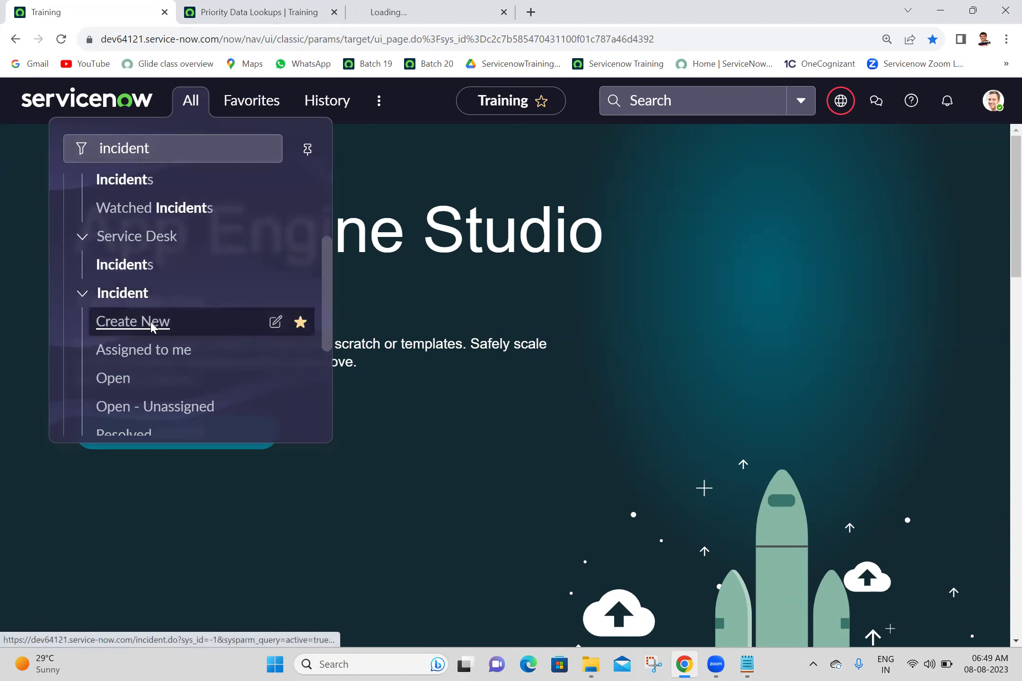
left_click(458, 7)
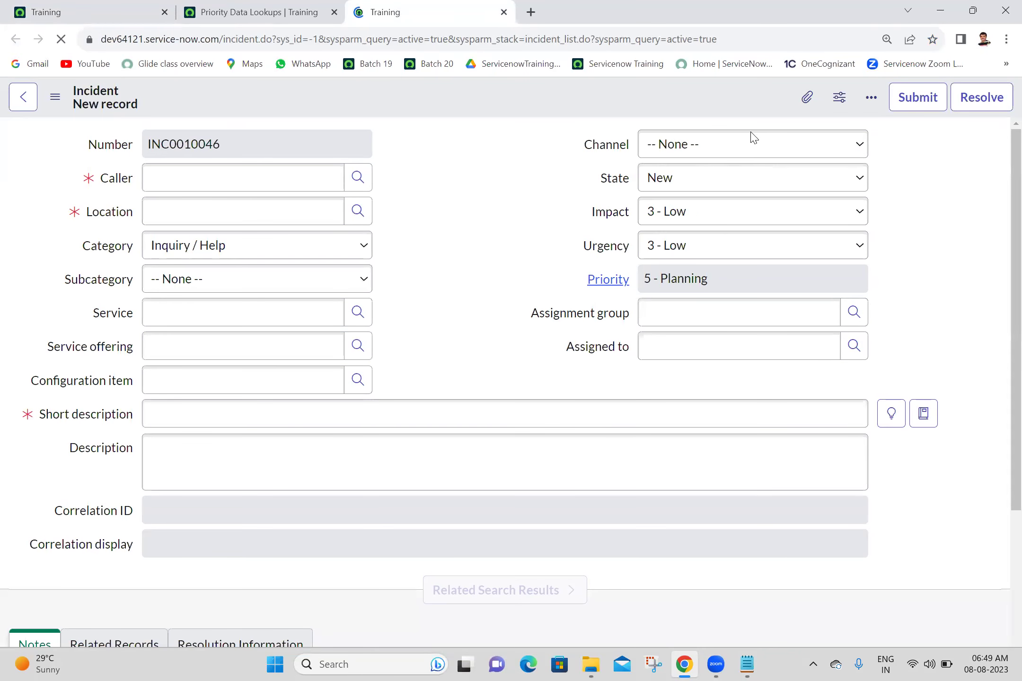
Step: Set both Impact and Urgency to 1 - High on the new incident form
left_click(678, 219)
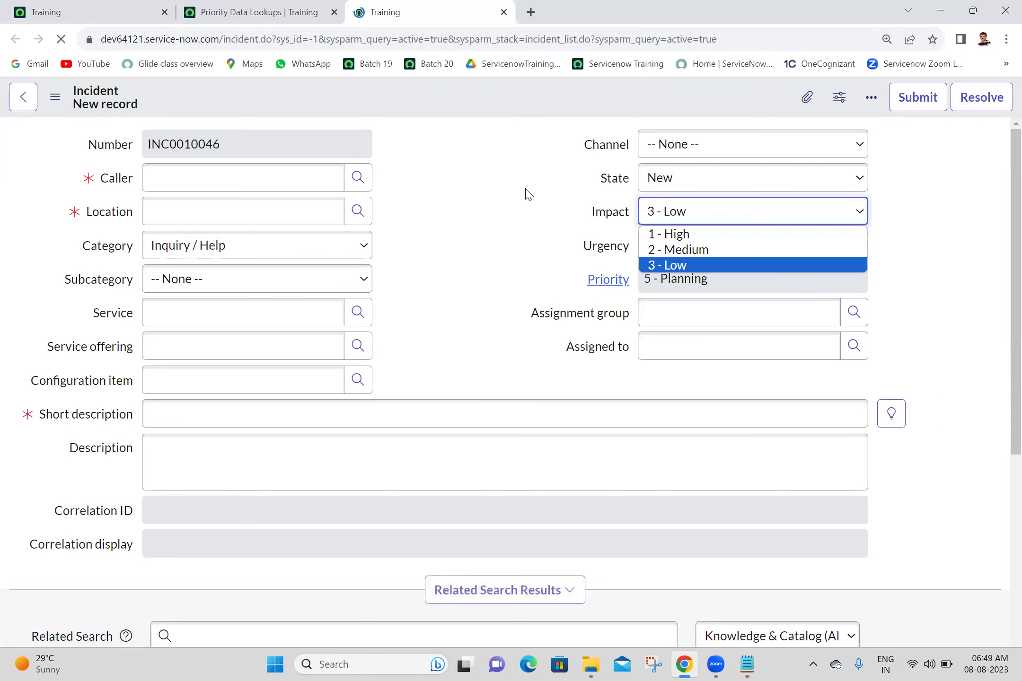
left_click(678, 234)
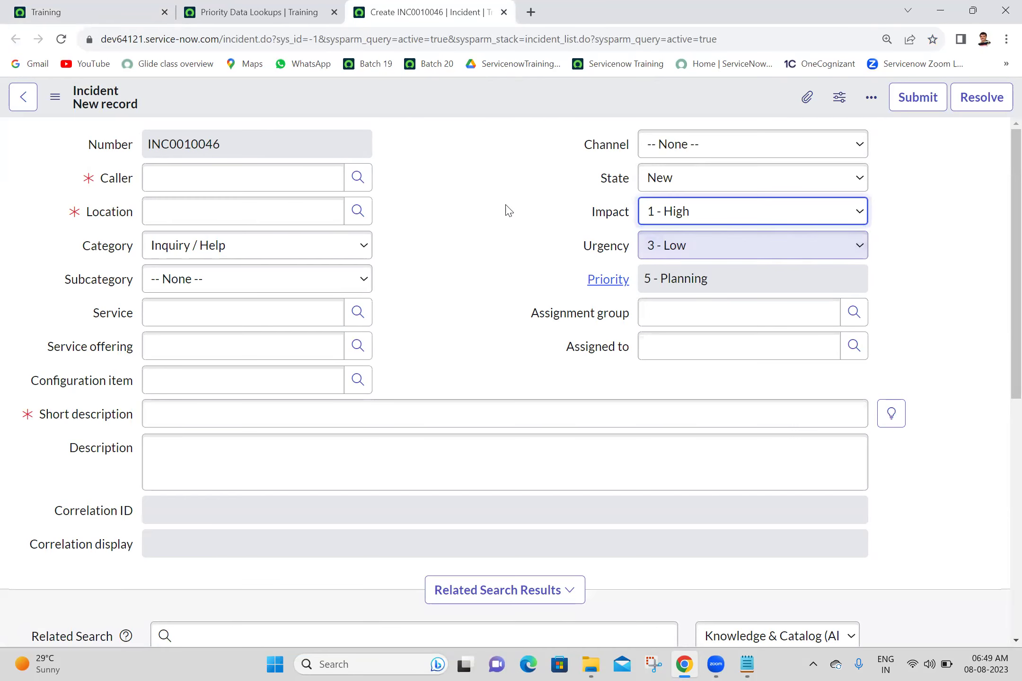
left_click(705, 254)
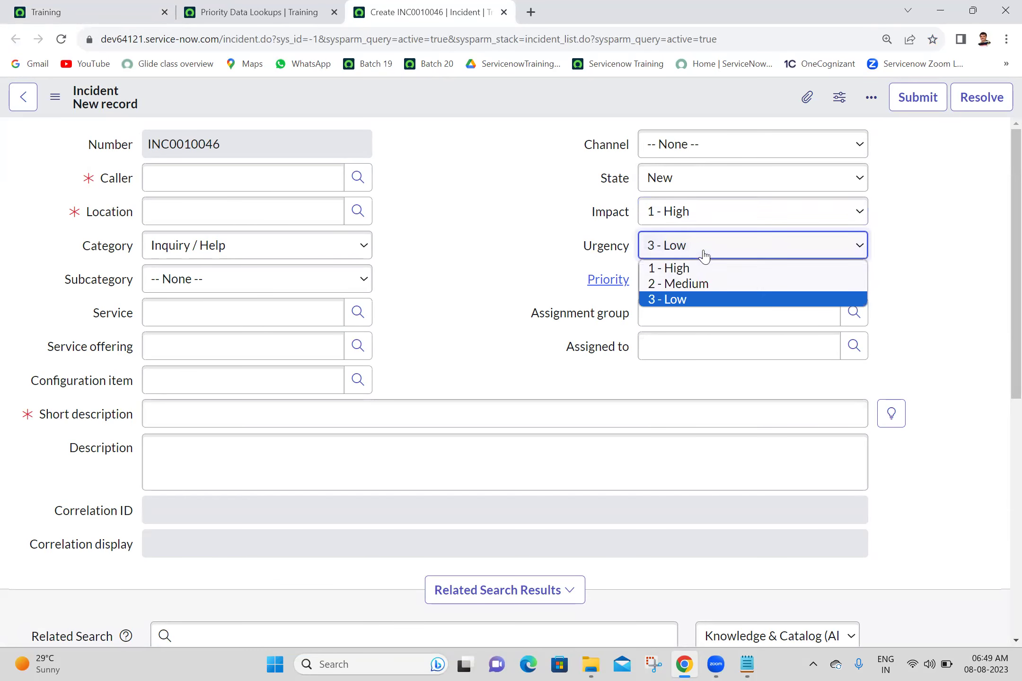
left_click(679, 269)
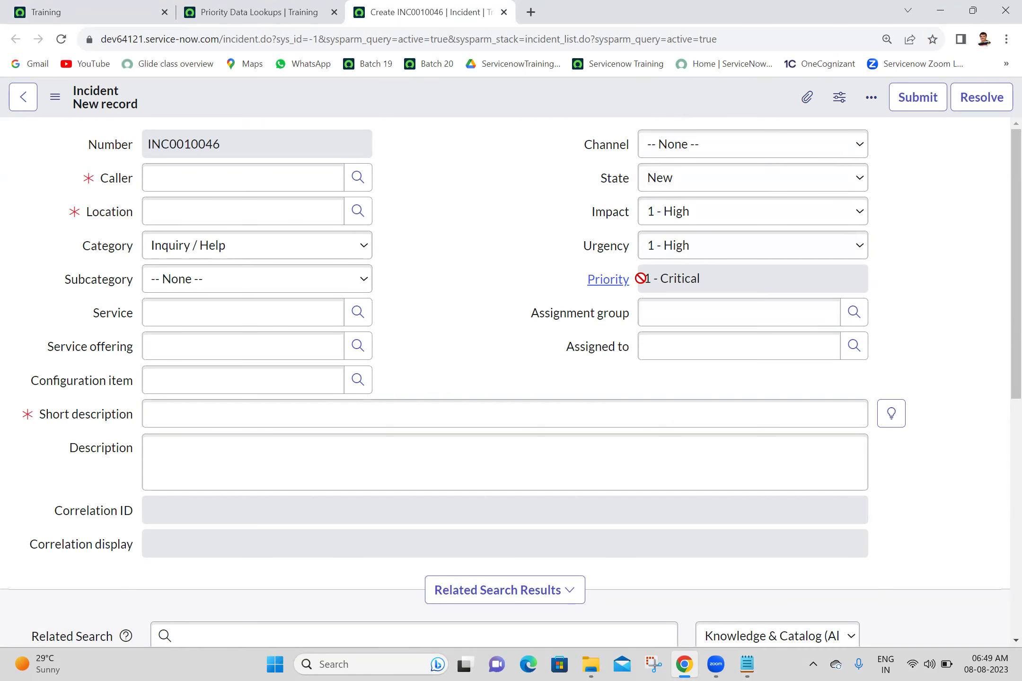
Step: Review the impact, urgency and priority combinations in the Priority Data Lookups list, and return to the new incident form
left_click(275, 9)
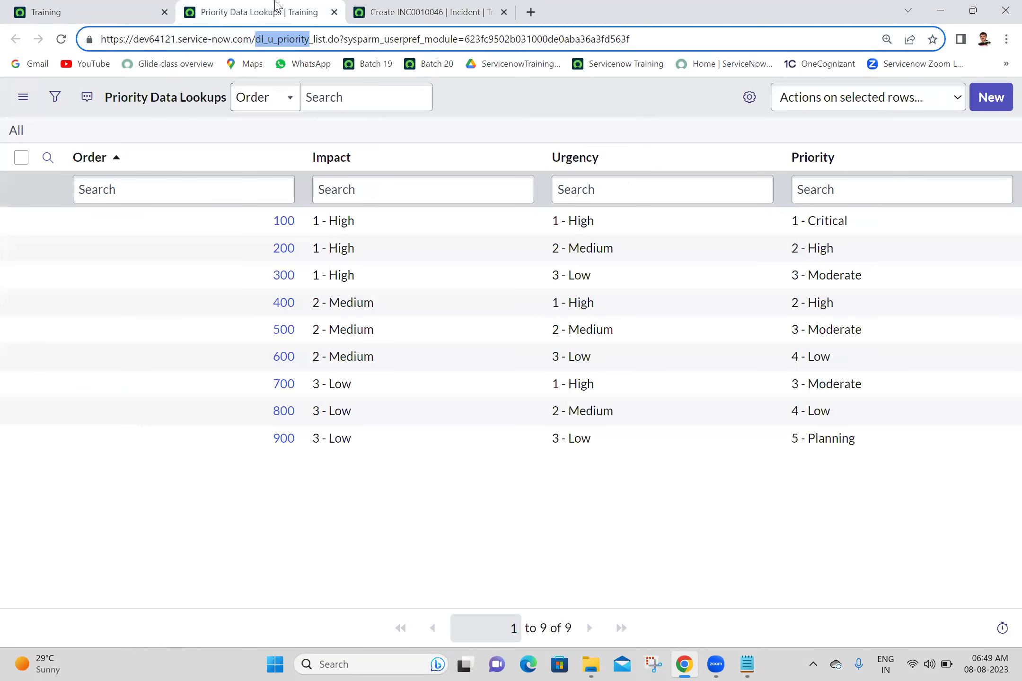
left_click(608, 104)
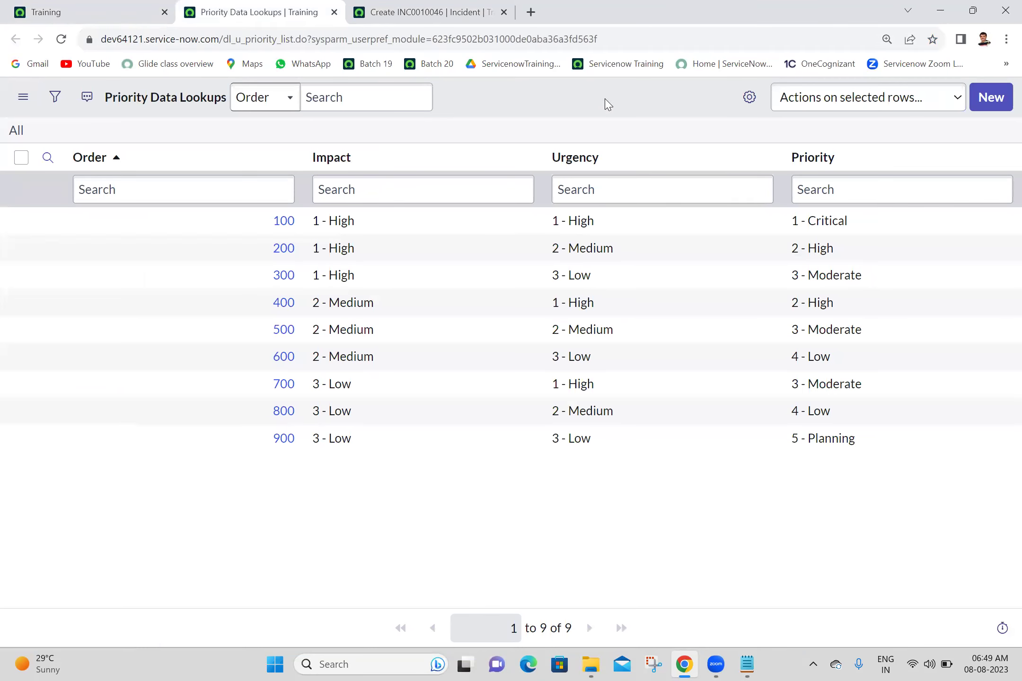
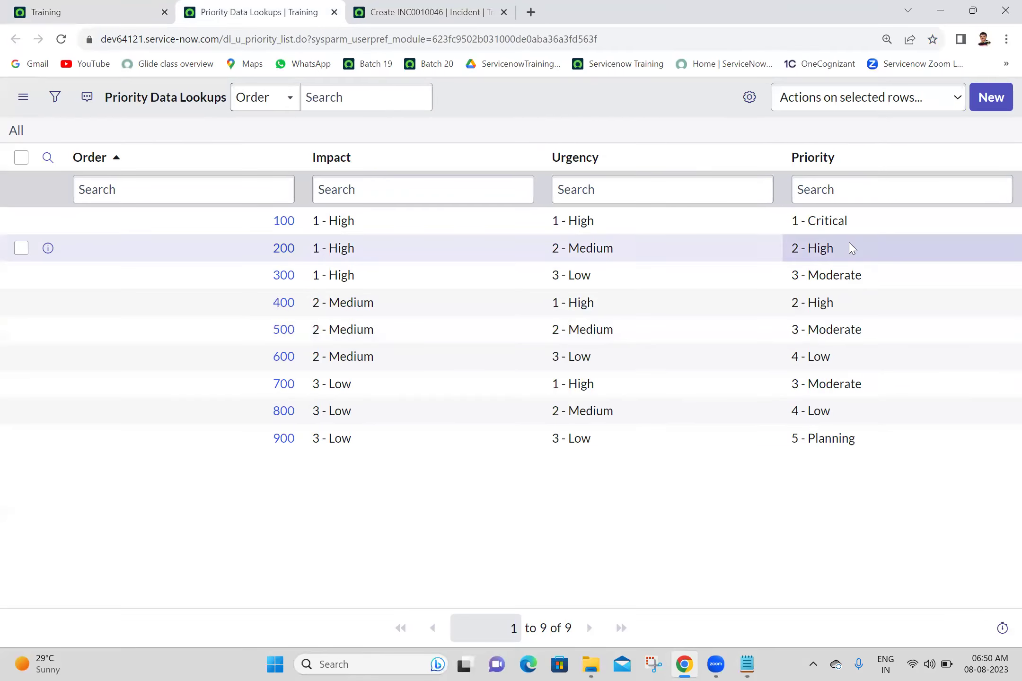
left_click(381, 7)
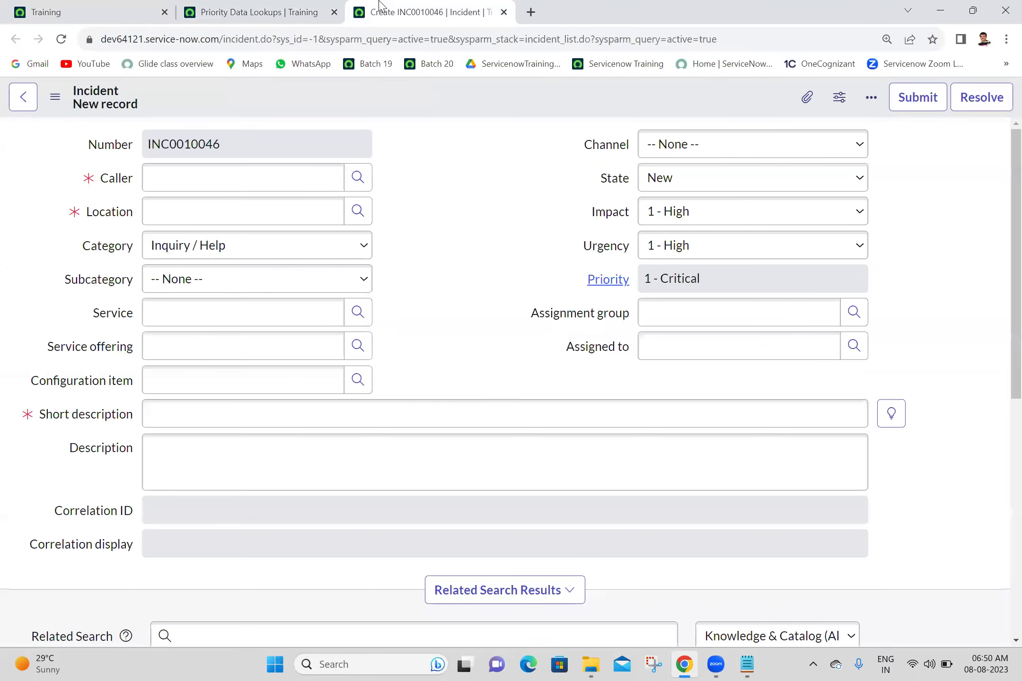
Step: Switch to the Batch 20 notes in Notepad and add the line "priority=impact+urgency-1" below the dl_u_priority line
left_click(258, 11)
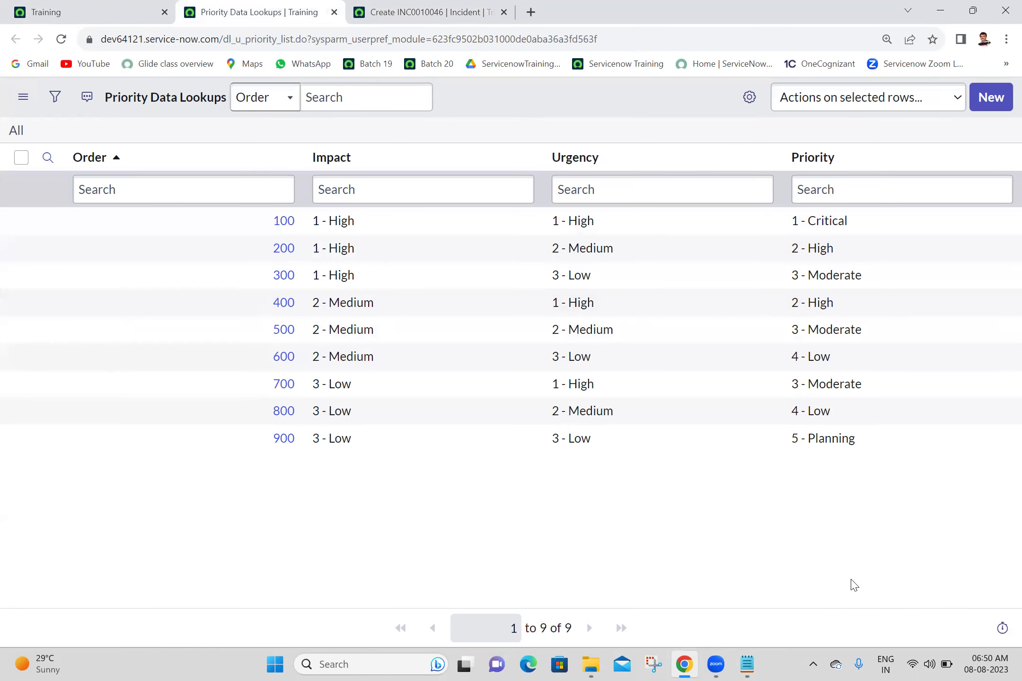
left_click(756, 664)
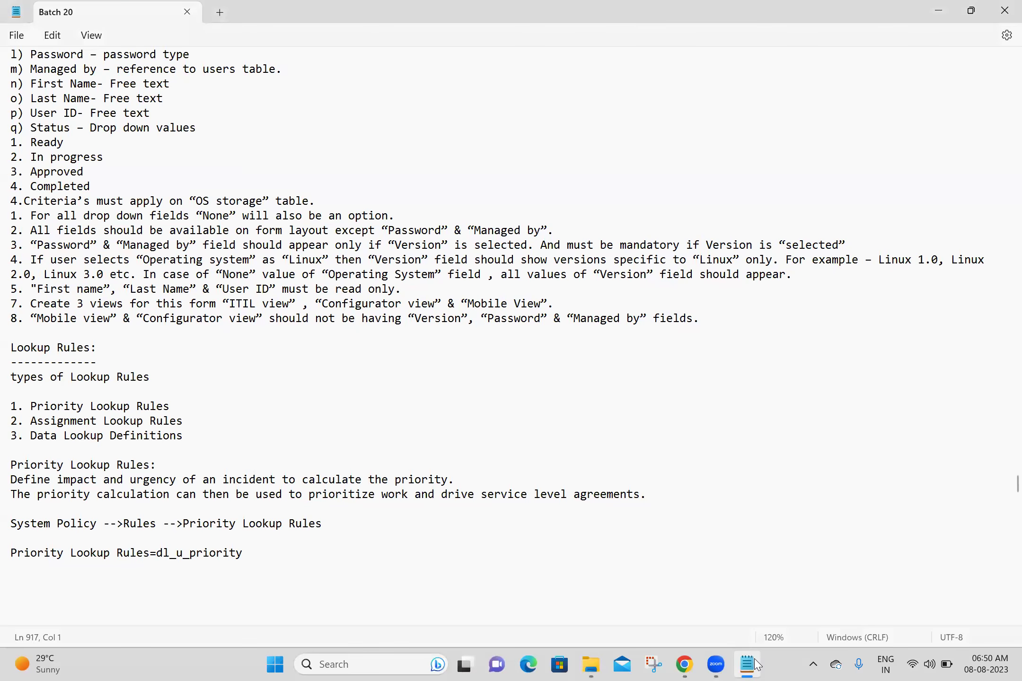
left_click(603, 472)
key("Down")
key("Down")
key("Down")
key("Down")
key("Down")
key("Down")
key("Down")
key("Down")
key("Down")
key("Down")
key("Down")
key("Down")
key("Down")
key("Down")
key("Down")
key("Down")
key("Down")
key("Down")
key("Down")
key("Down")
key("Down")
key("Down")
key("Down")
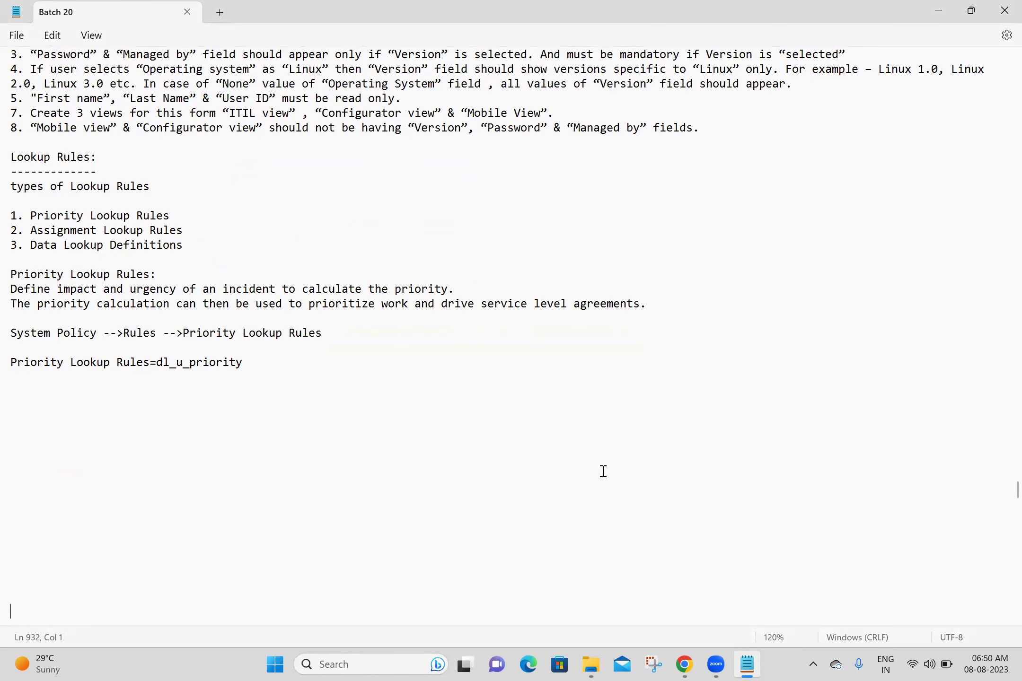
left_click(141, 388)
type("priority=impact")
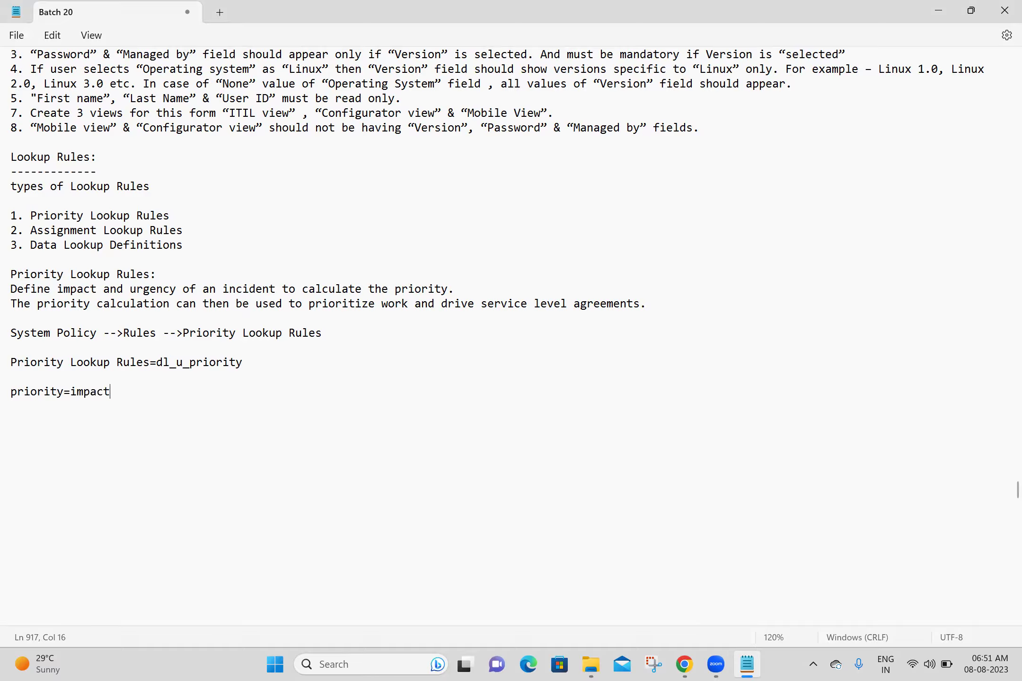
type("+urgency-1")
key("Return")
key("Return")
left_click_drag(202, 393, 17, 396)
left_click(210, 440)
left_click(95, 408)
Step: Return to Chrome, reload the new incident form, and set both Impact and Urgency to 1 - High
left_click(686, 665)
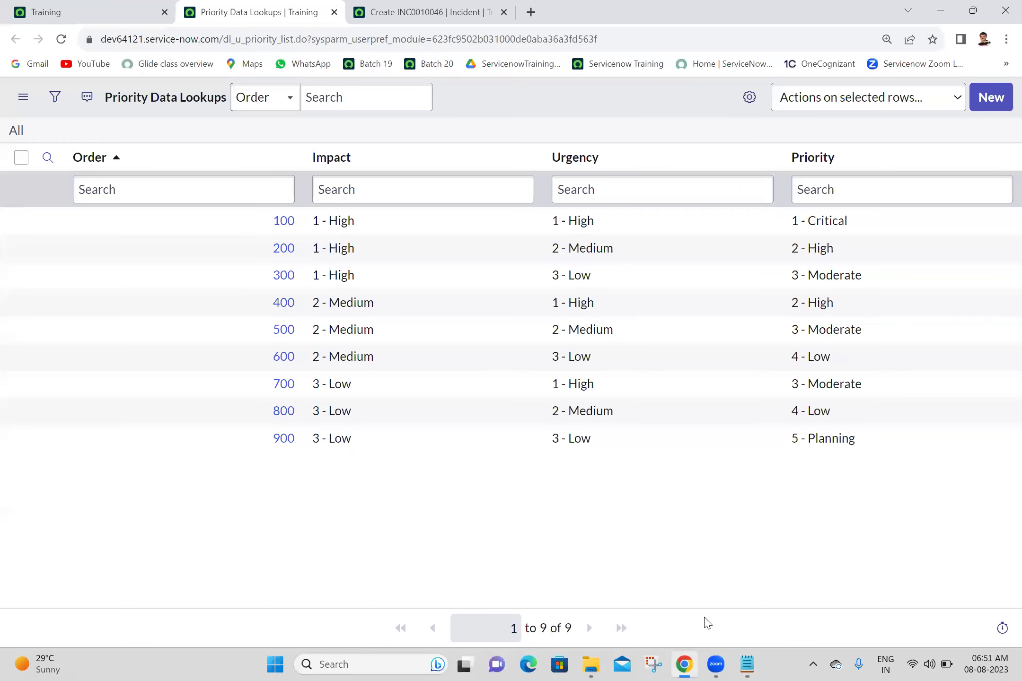
left_click(407, 6)
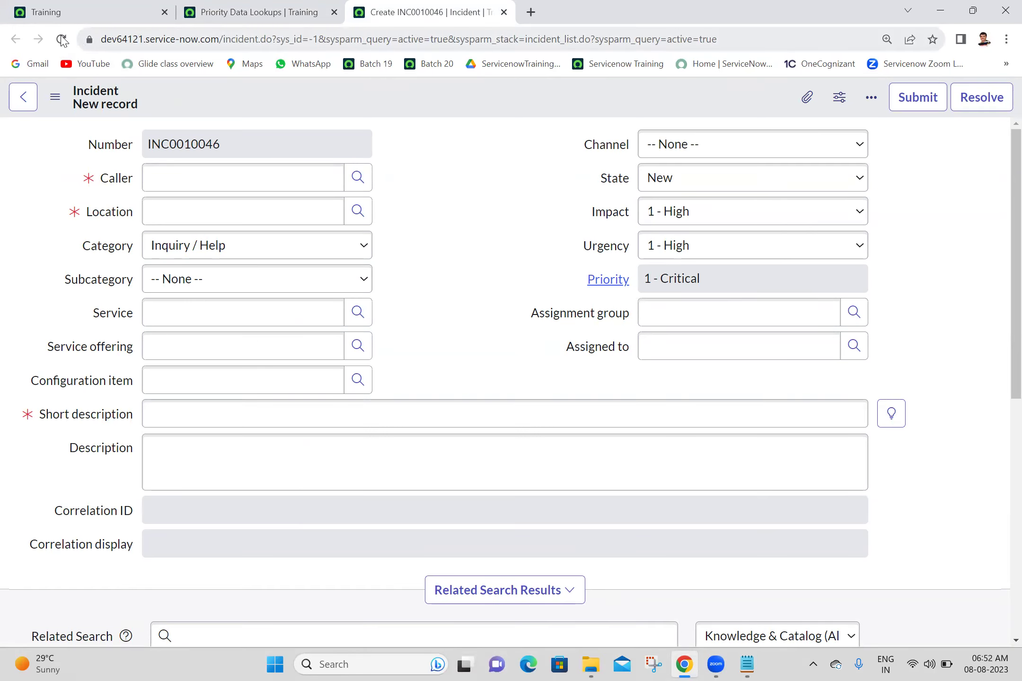
left_click(62, 40)
left_click(586, 122)
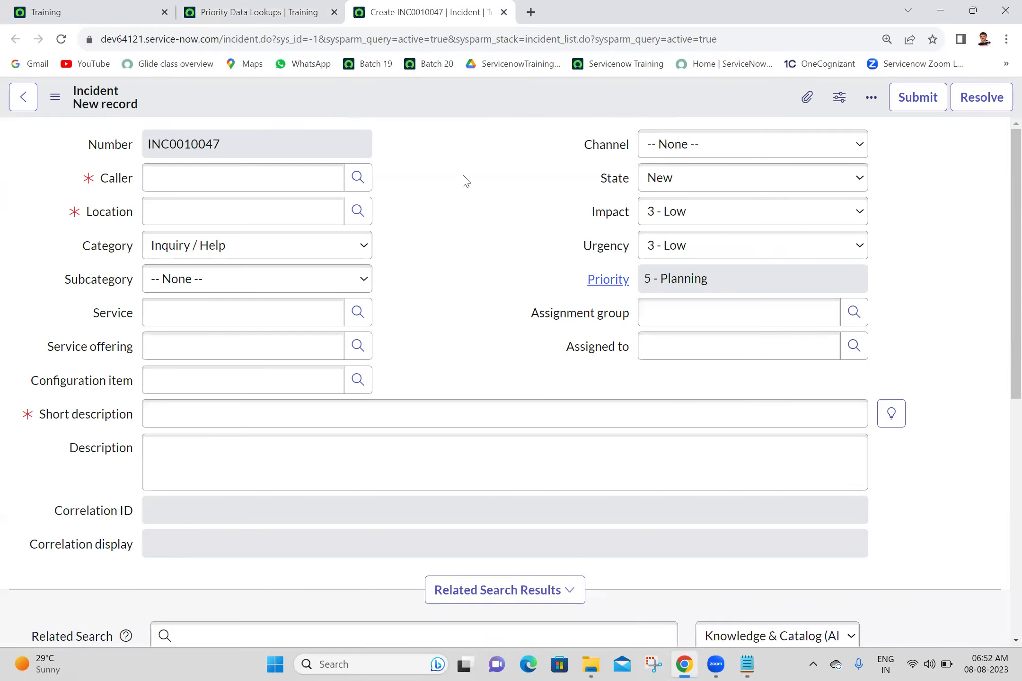
left_click(689, 215)
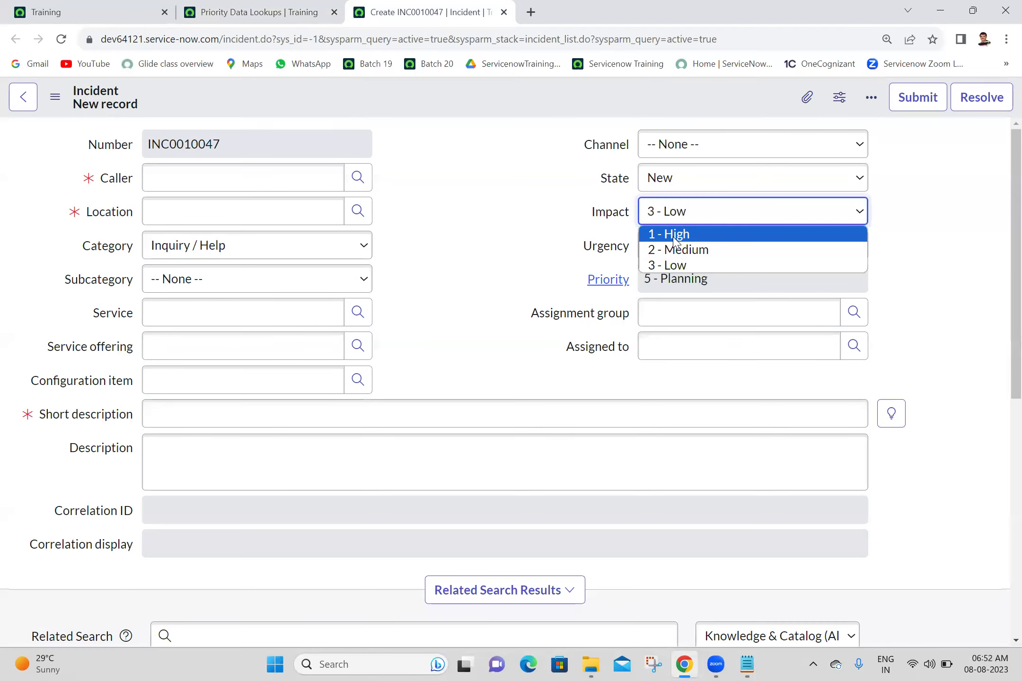
left_click(675, 235)
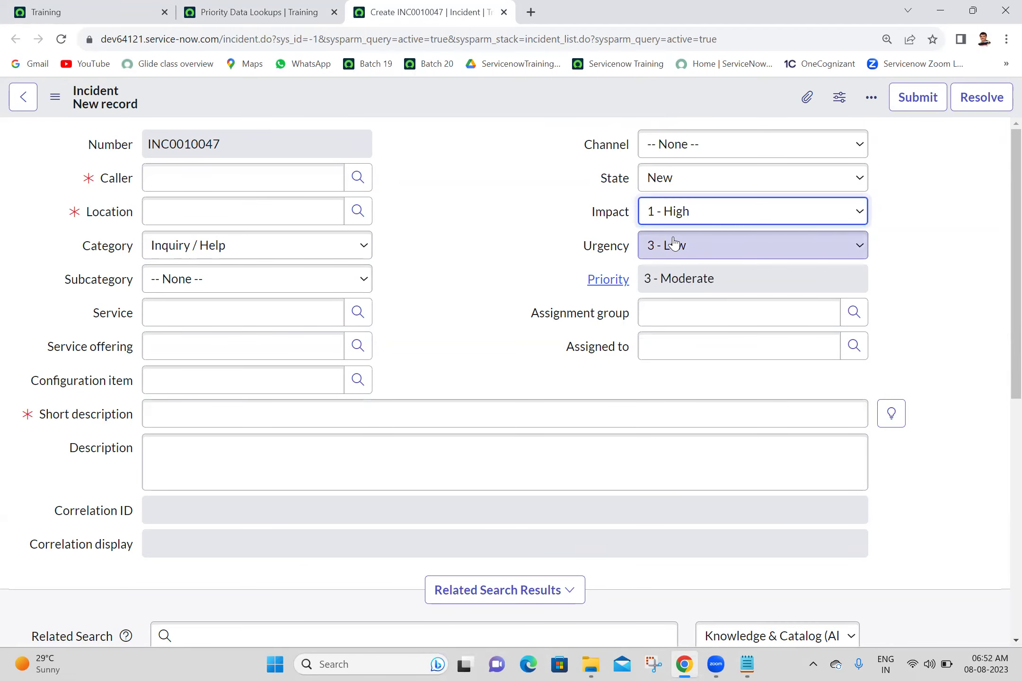
left_click(675, 243)
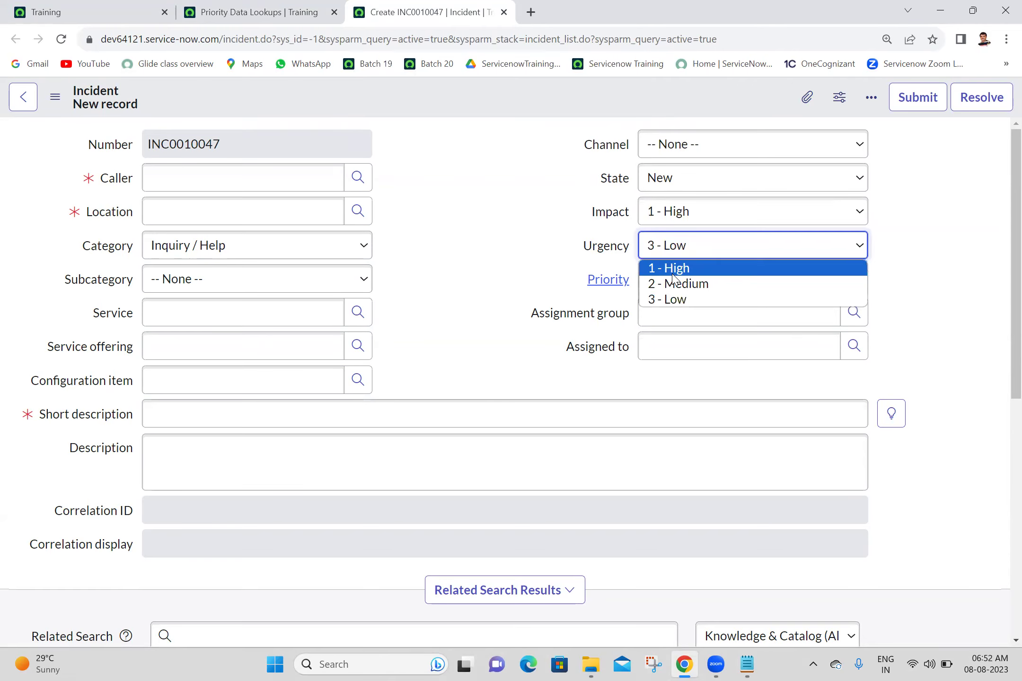
left_click(672, 267)
left_click(484, 209)
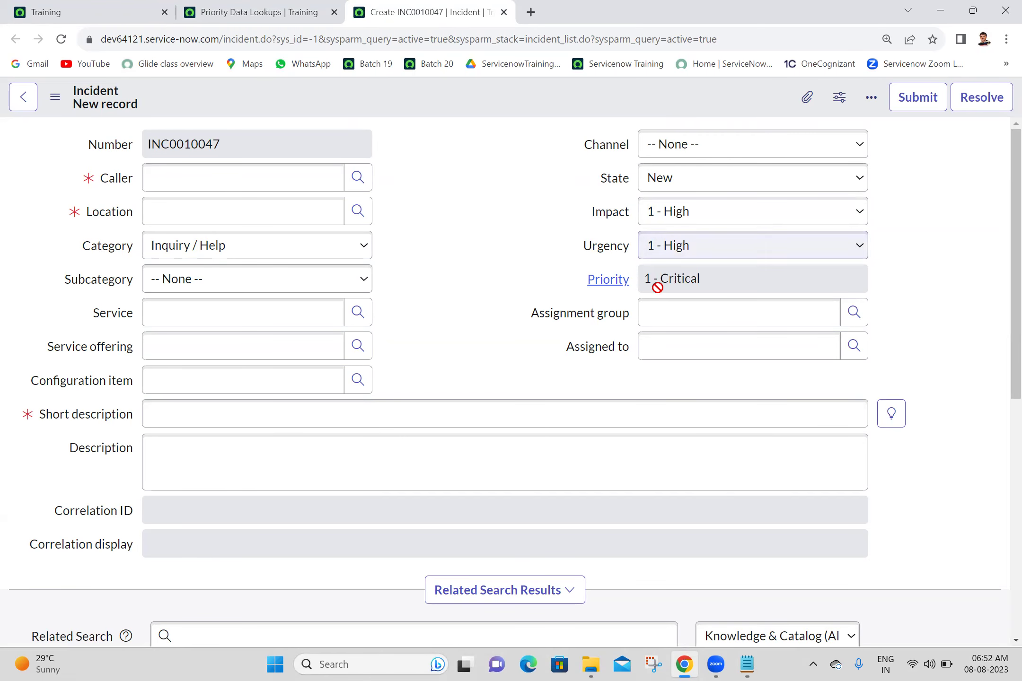
Step: Change the new incident's Impact to 2 - Medium
left_click(675, 214)
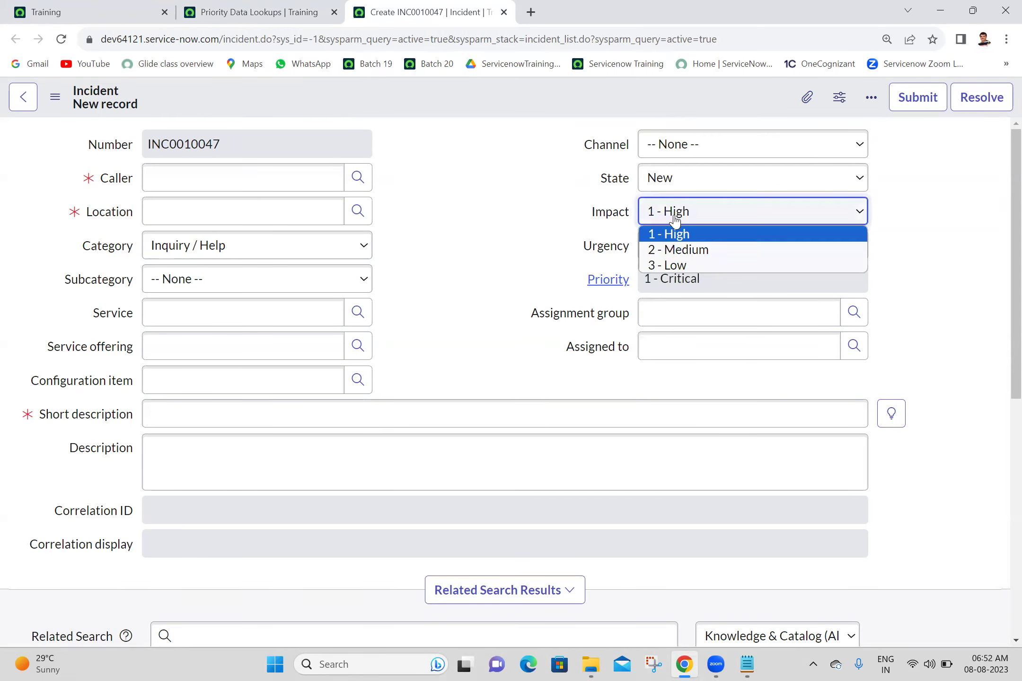
left_click(656, 255)
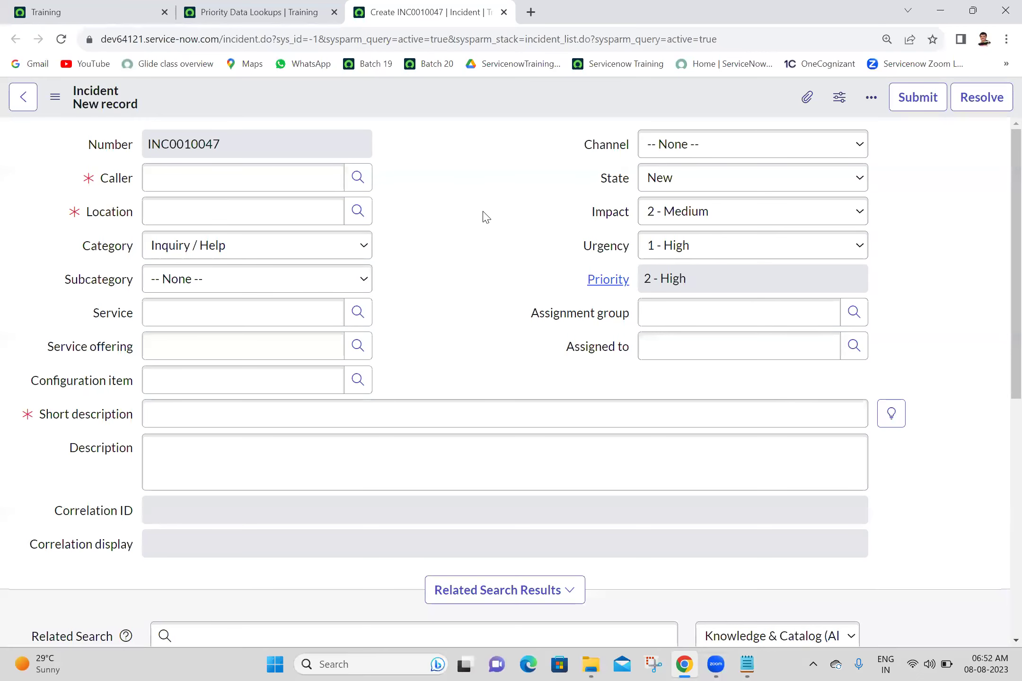
left_click(541, 211)
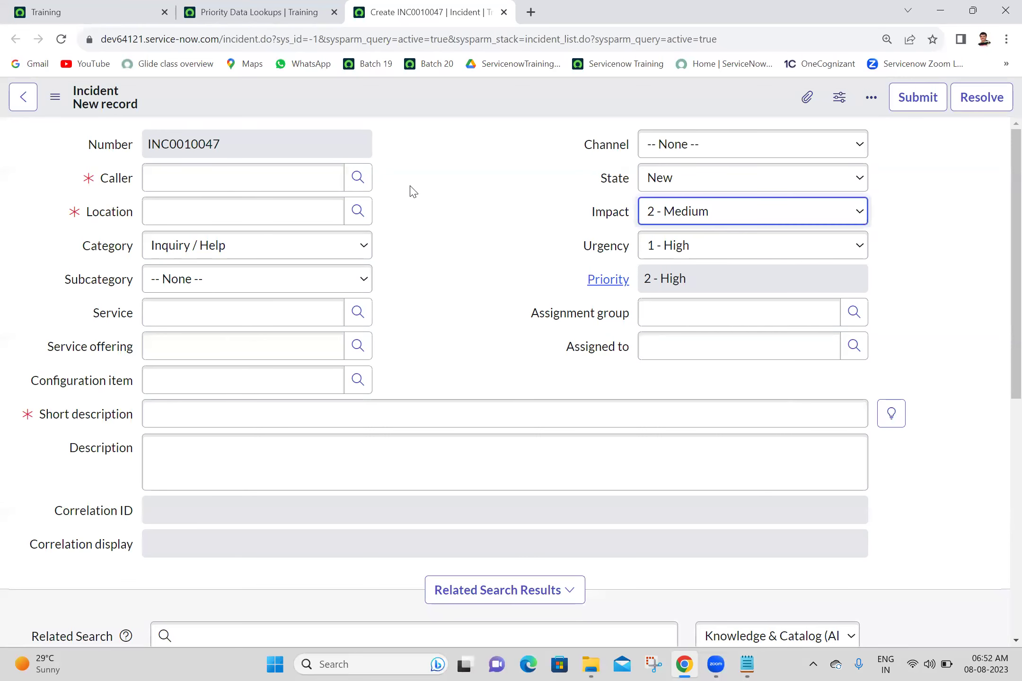
left_click(767, 255)
left_click(768, 254)
left_click(768, 254)
left_click(767, 254)
left_click(768, 254)
left_click(768, 254)
left_click(767, 254)
left_click(768, 254)
left_click(768, 254)
left_click(768, 255)
left_click(768, 254)
left_click(768, 254)
left_click(767, 255)
left_click(768, 254)
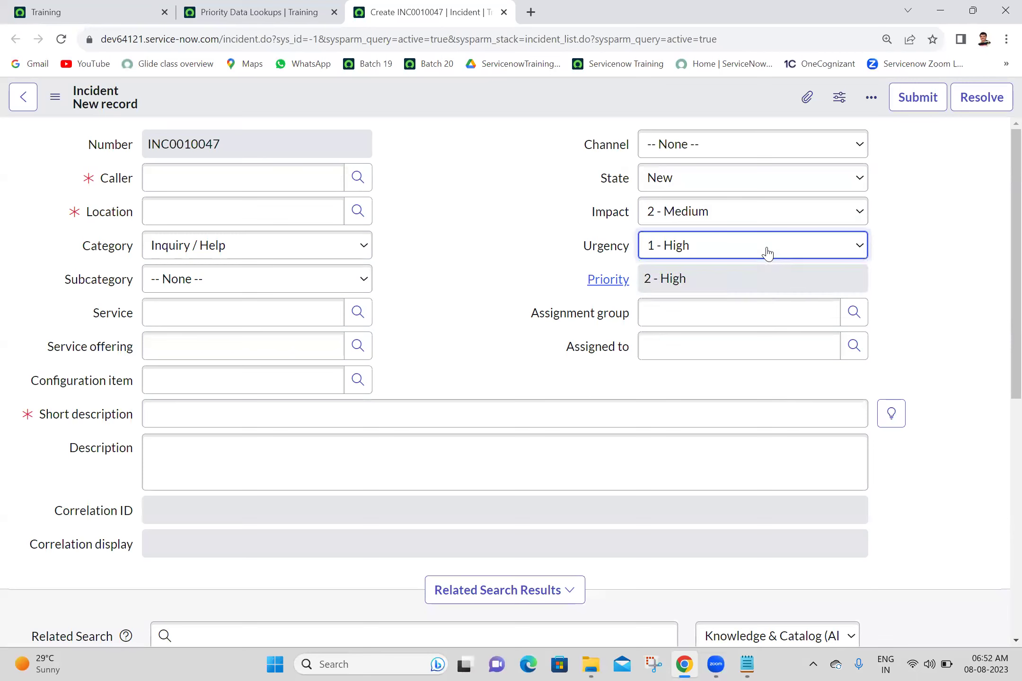
left_click(768, 255)
left_click(571, 223)
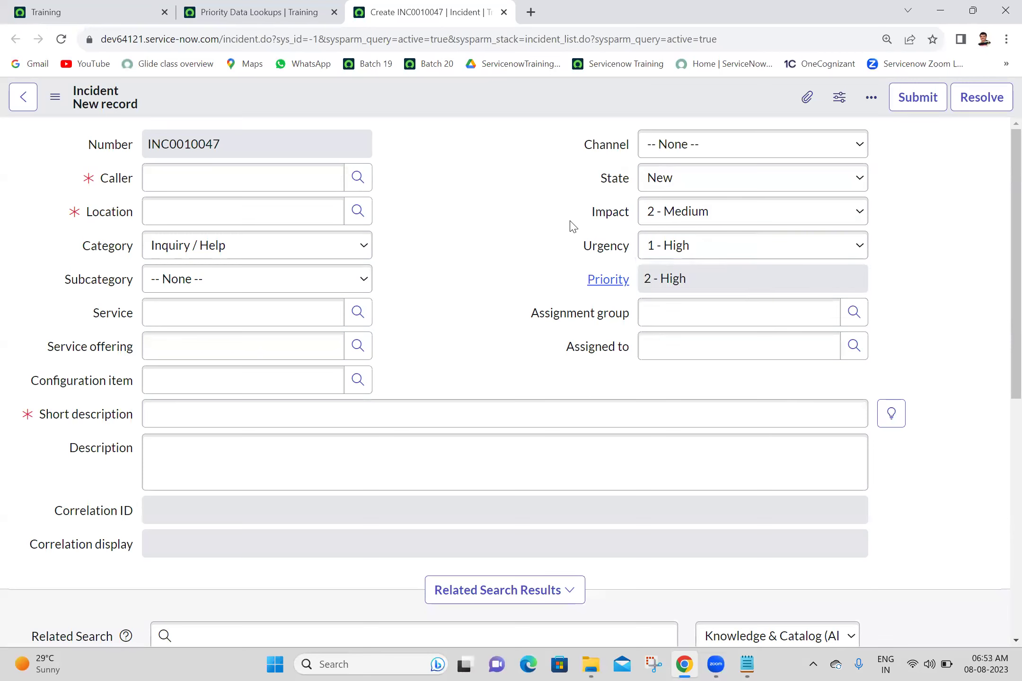
left_click(672, 247)
left_click(672, 248)
left_click(672, 247)
left_click(672, 248)
left_click(672, 248)
left_click(673, 247)
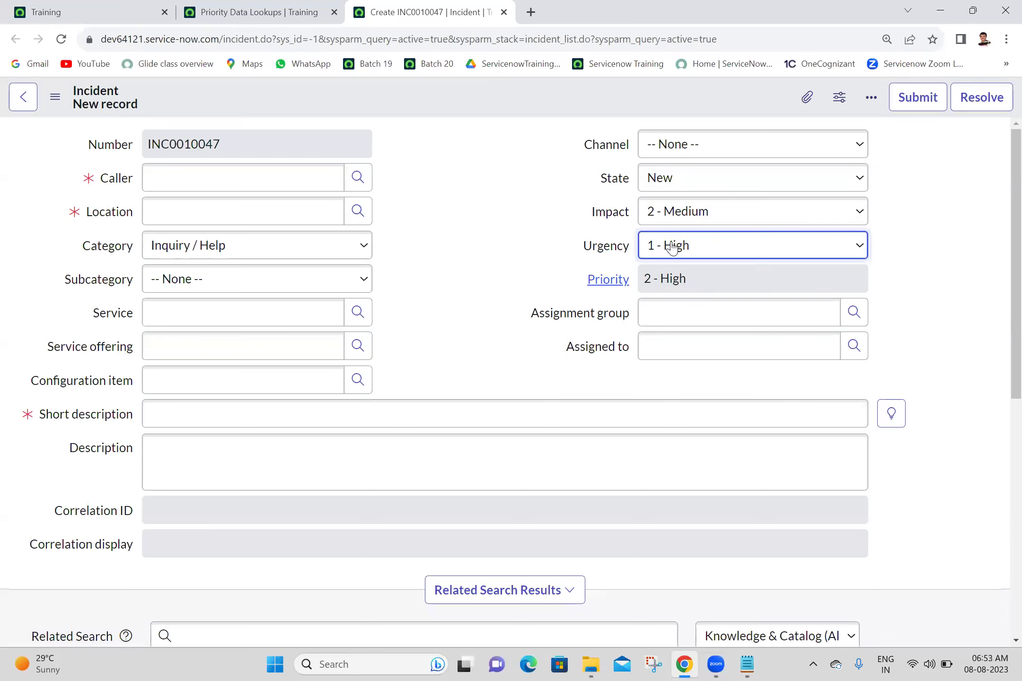
left_click(550, 207)
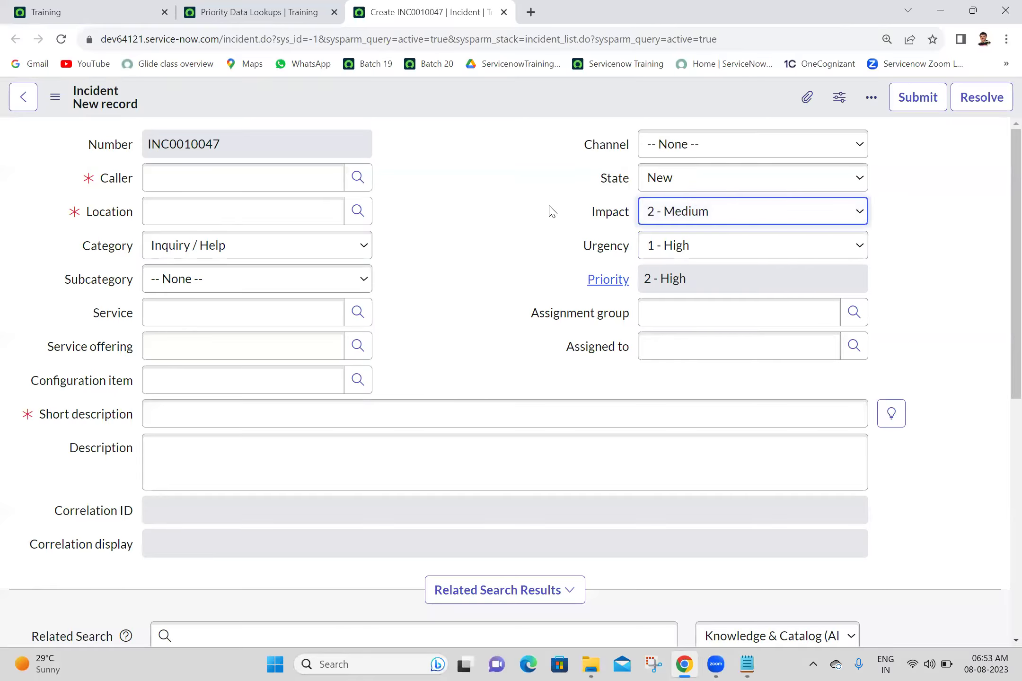
left_click(477, 214)
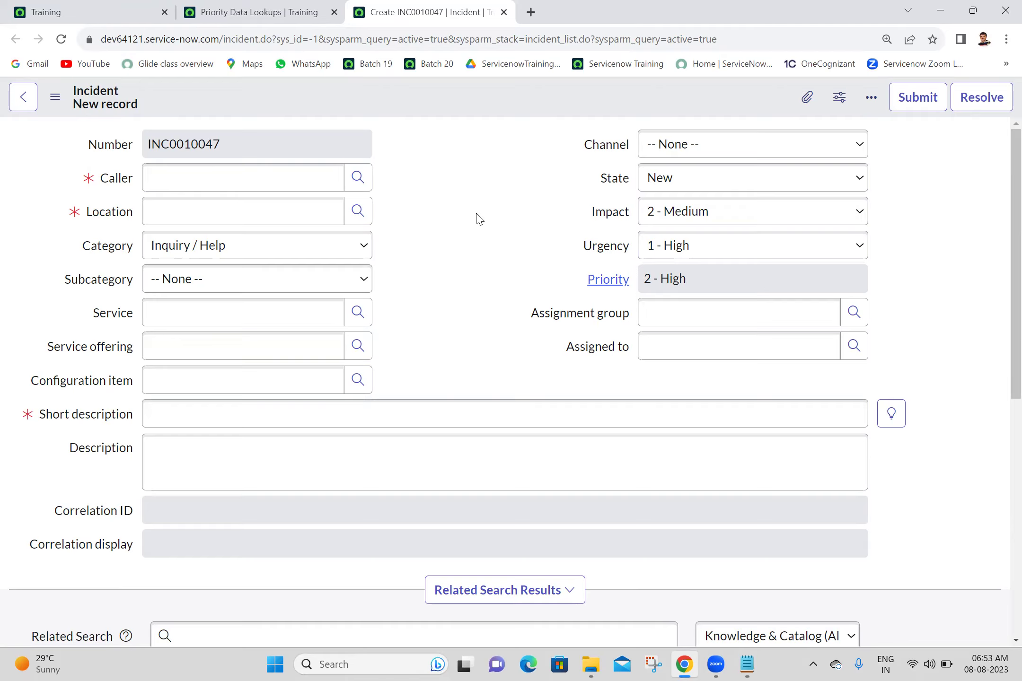
left_click(659, 283)
left_click(516, 201)
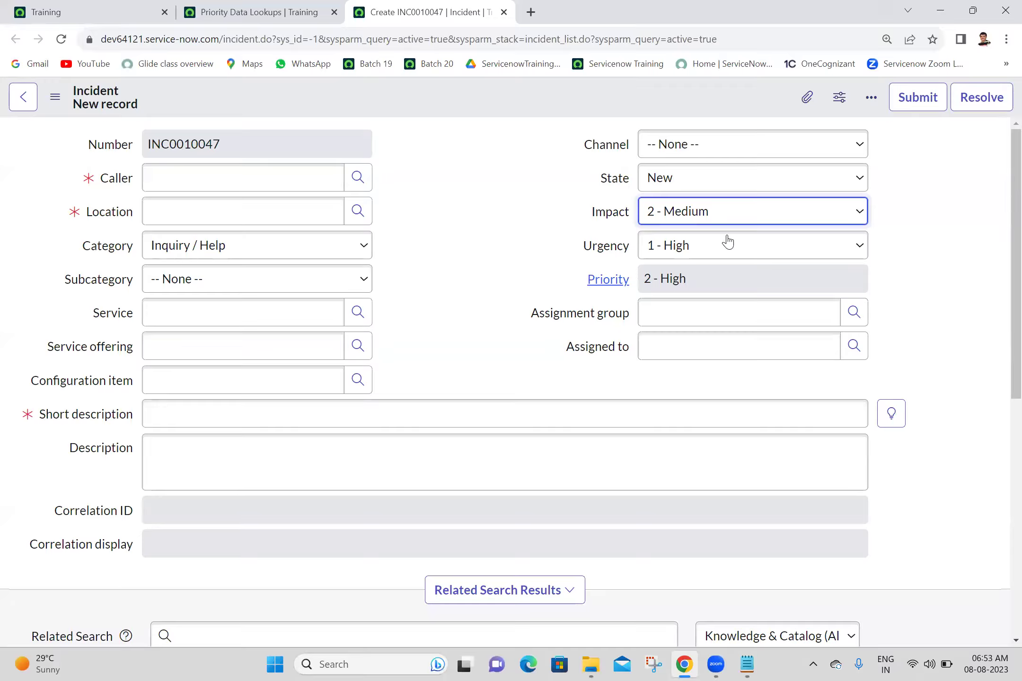
left_click(476, 124)
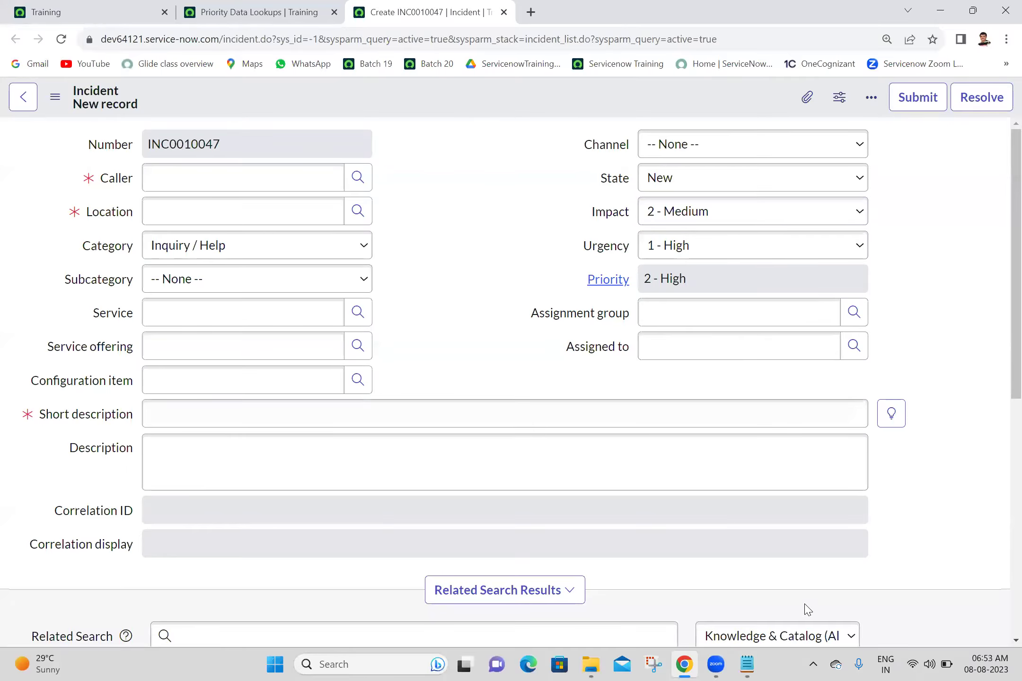
Step: Copy "Assignment Lookup Rules" from the rule list in the Notepad notes, add it as the heading "Assignment Lookup Rules:" below the priority formula, and save
left_click(748, 660)
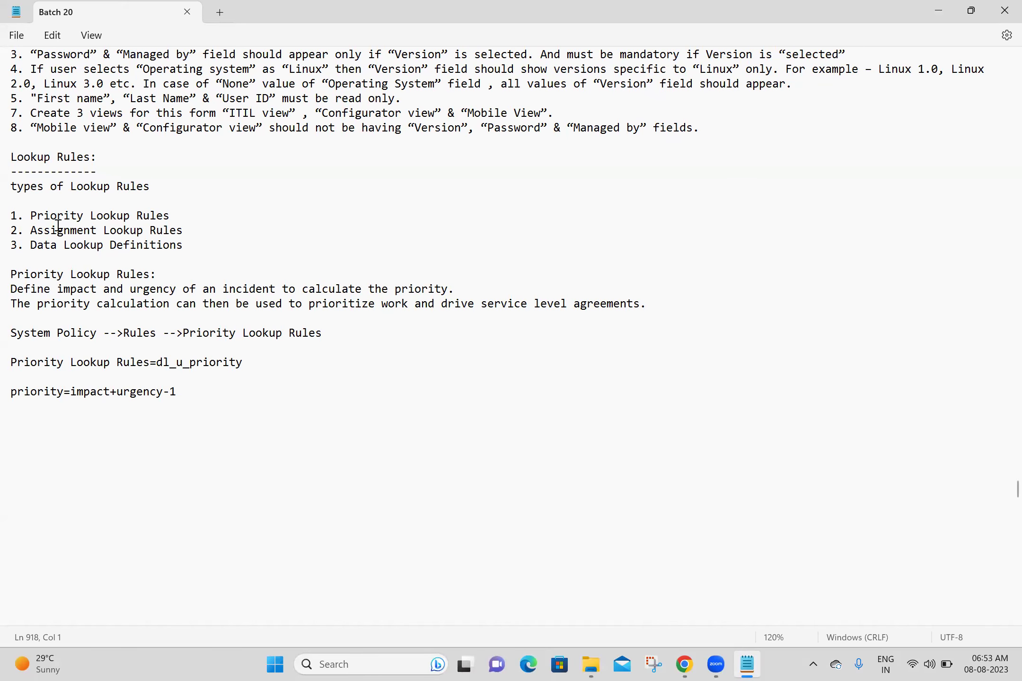
left_click_drag(30, 232, 206, 231)
key("ctrl+c")
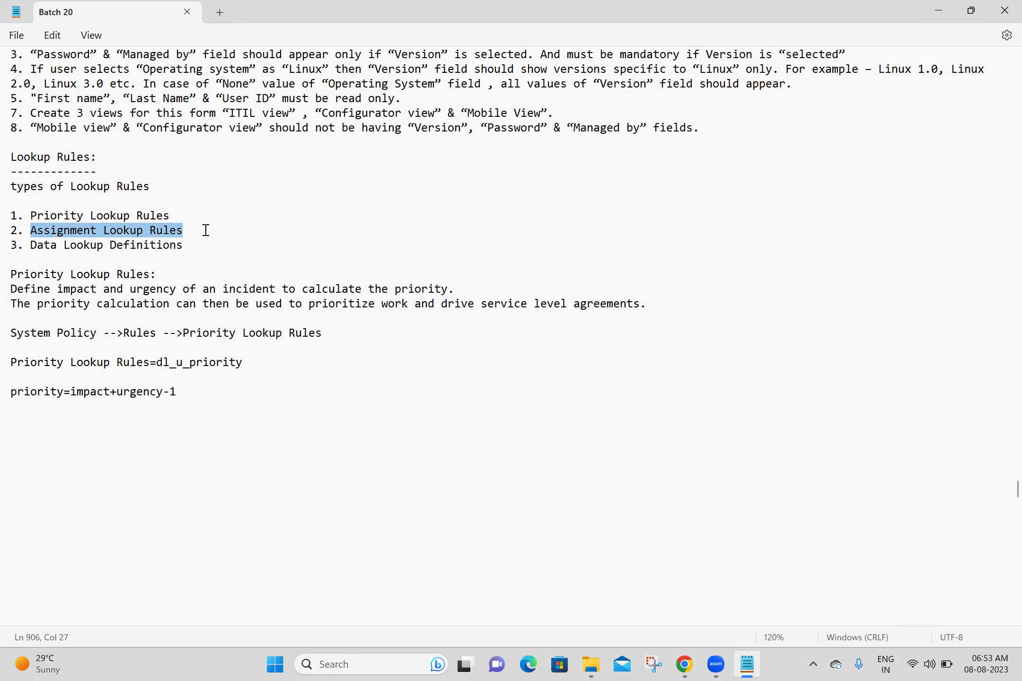
left_click(28, 425)
key("ctrl+v")
type(":")
key("Return")
key("Return")
key("ctrl+s")
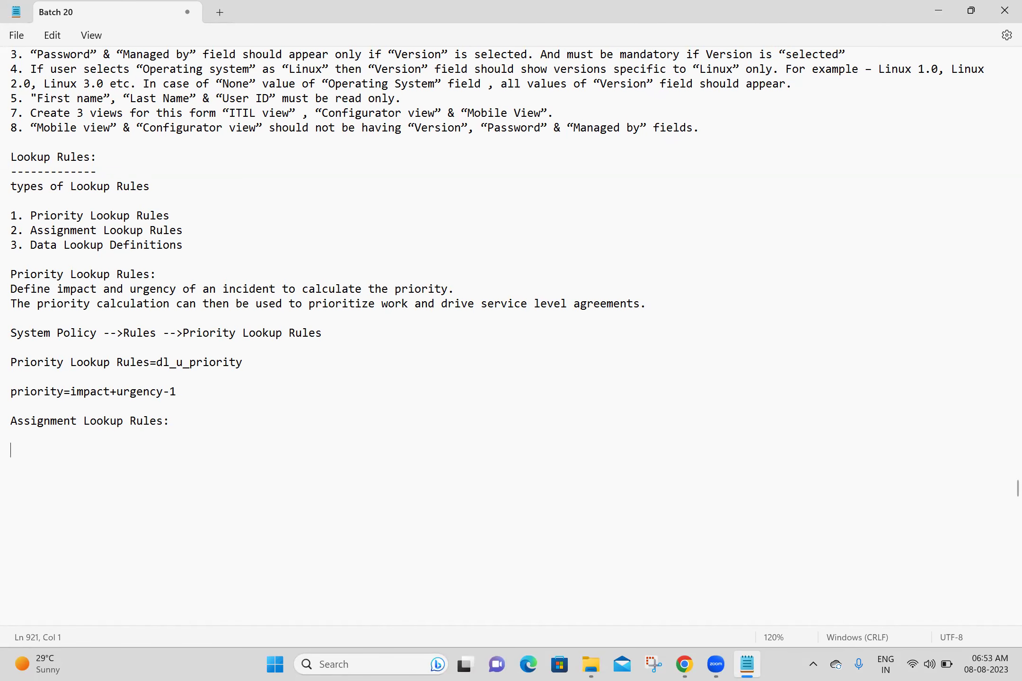
Step: Return to Chrome, reload the incident form for a fresh record, and set Subcategory to Email under the Inquiry / Help category
left_click(685, 665)
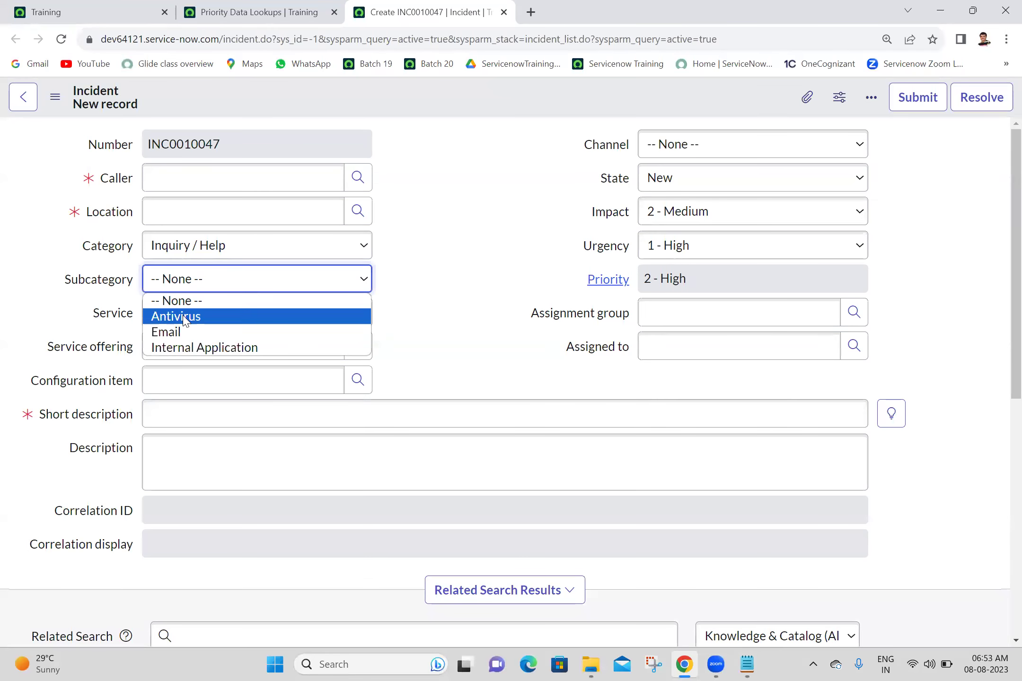
left_click(184, 333)
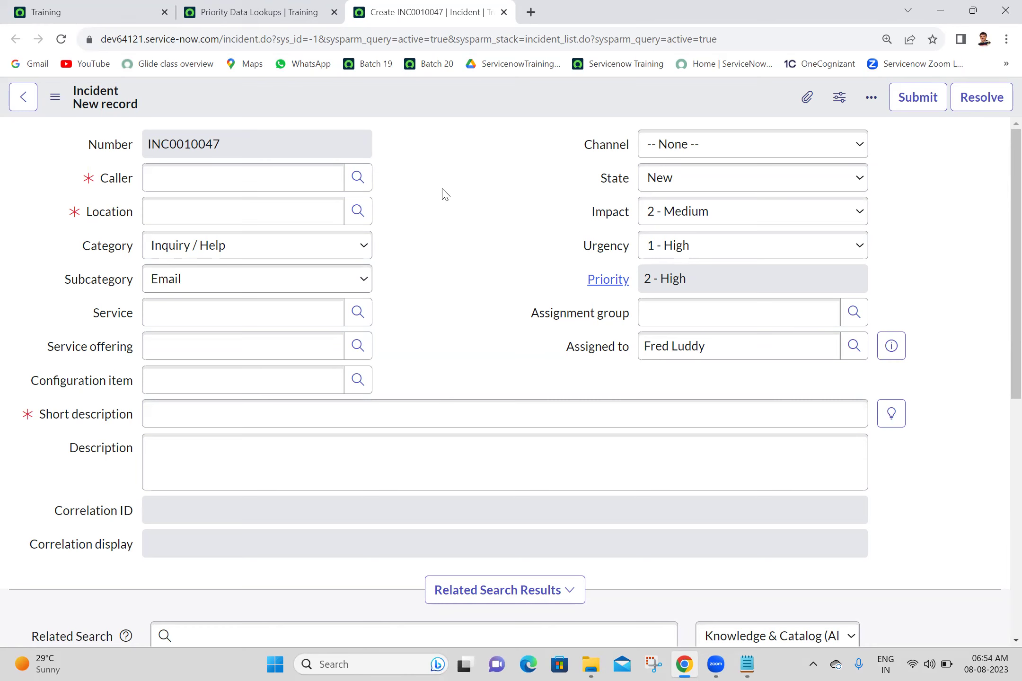
left_click(65, 40)
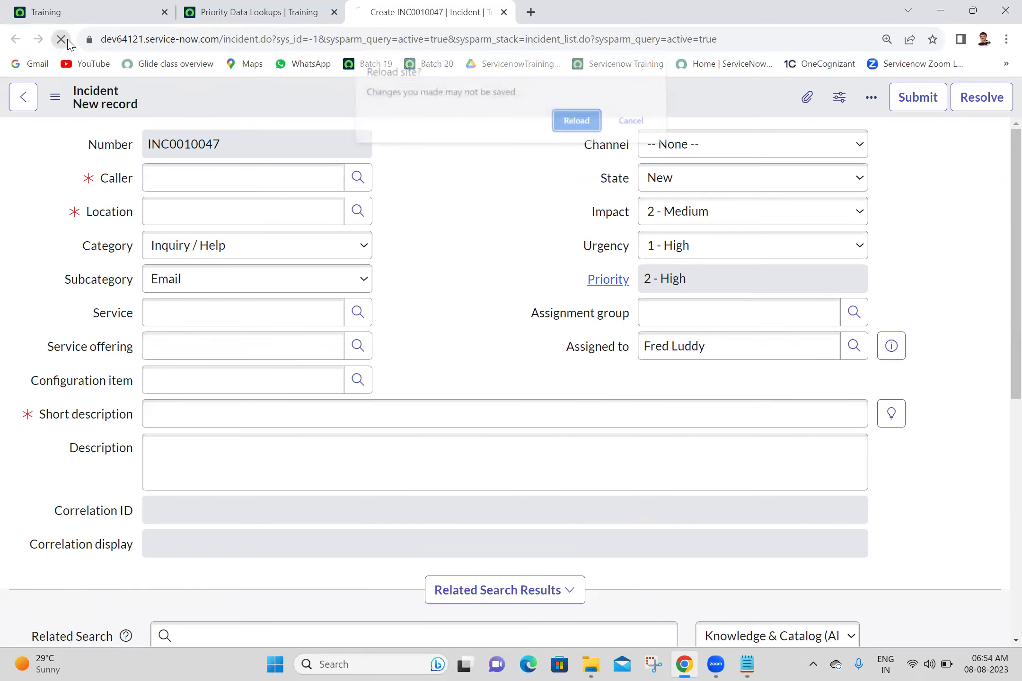
left_click(586, 125)
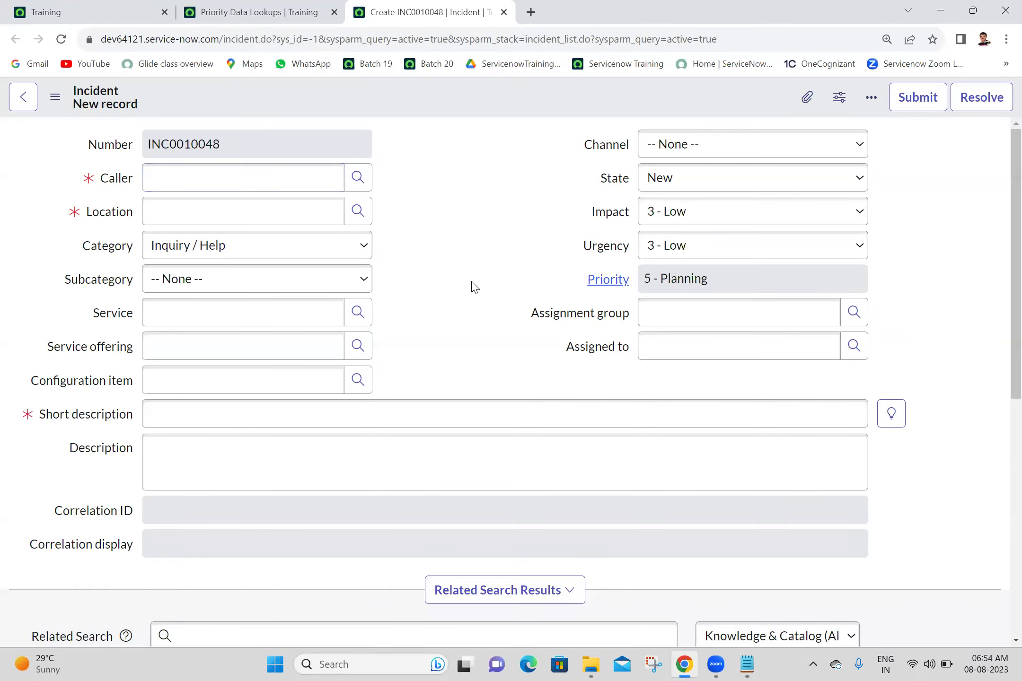
left_click(330, 276)
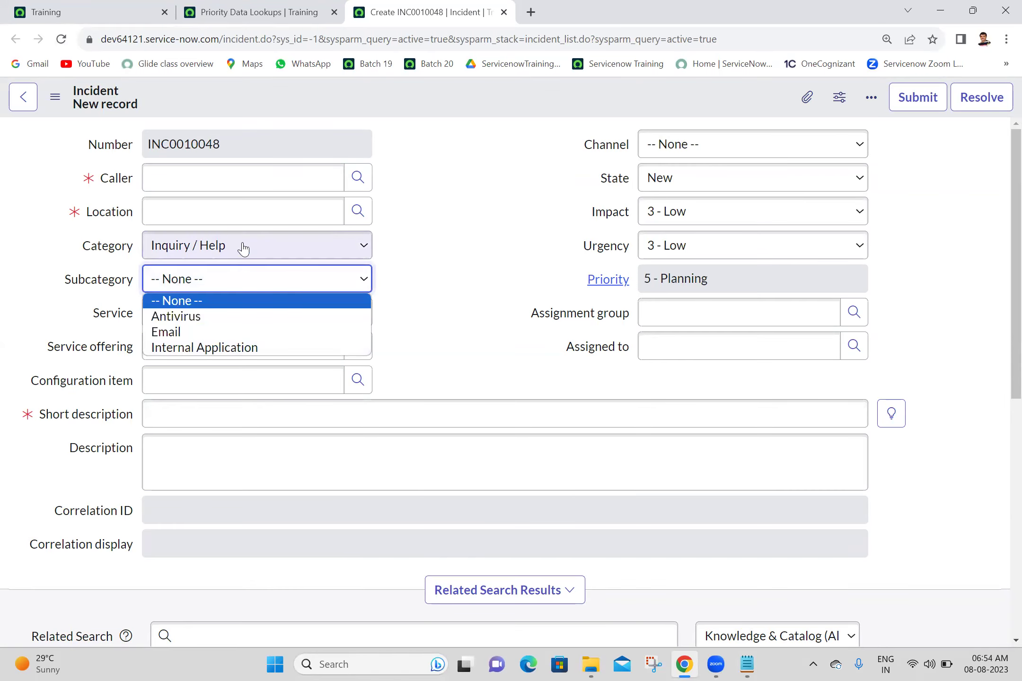
left_click(176, 333)
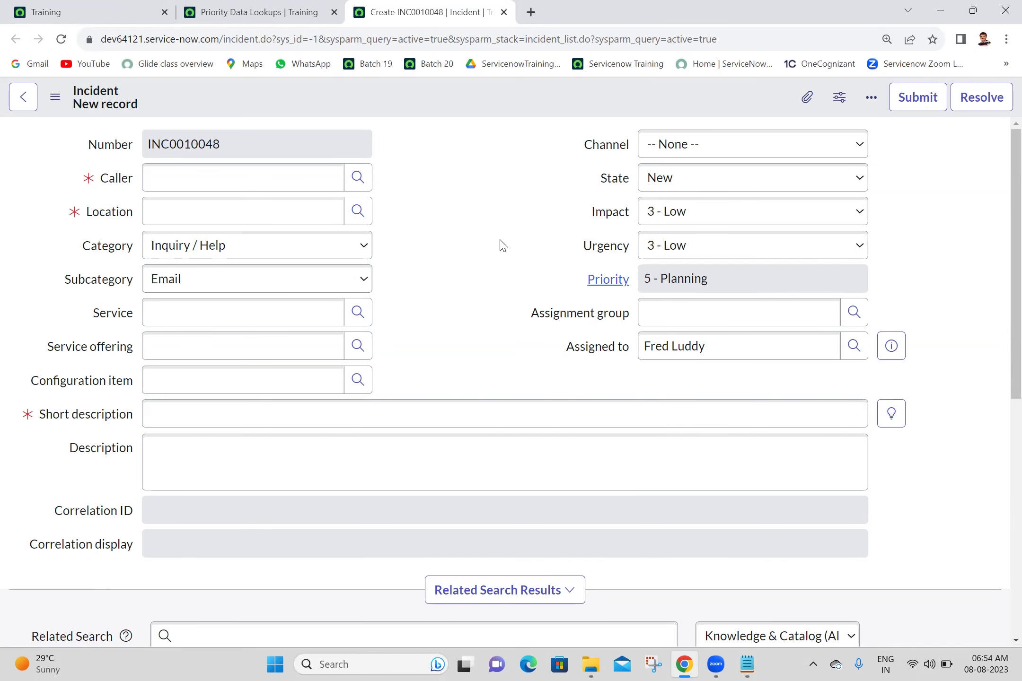
Step: Search Google in a new tab for "assignment lookup rules in servicenow" and open the first "Assignment lookup rules example" result in another tab
left_click(530, 12)
left_click(481, 40)
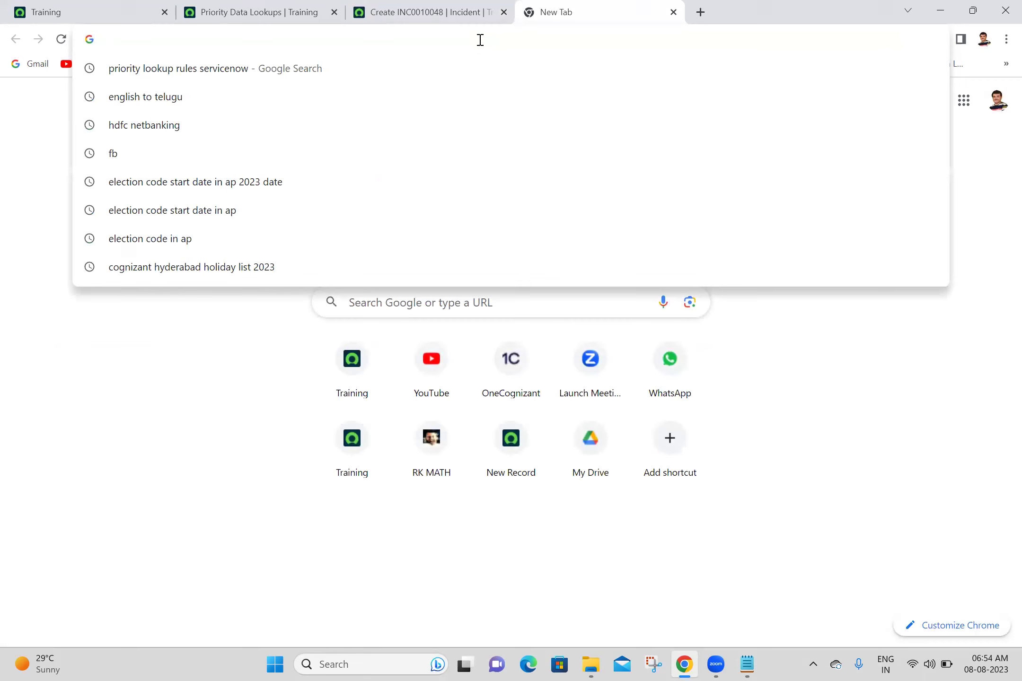
type("assignment lookup rules in servicenow")
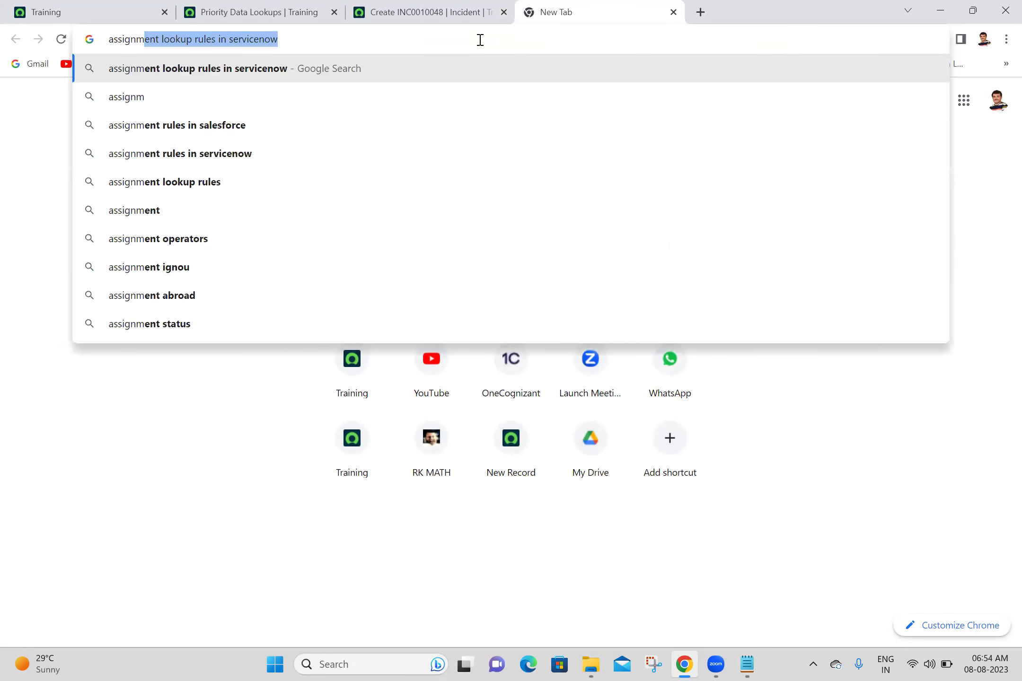
key("Return")
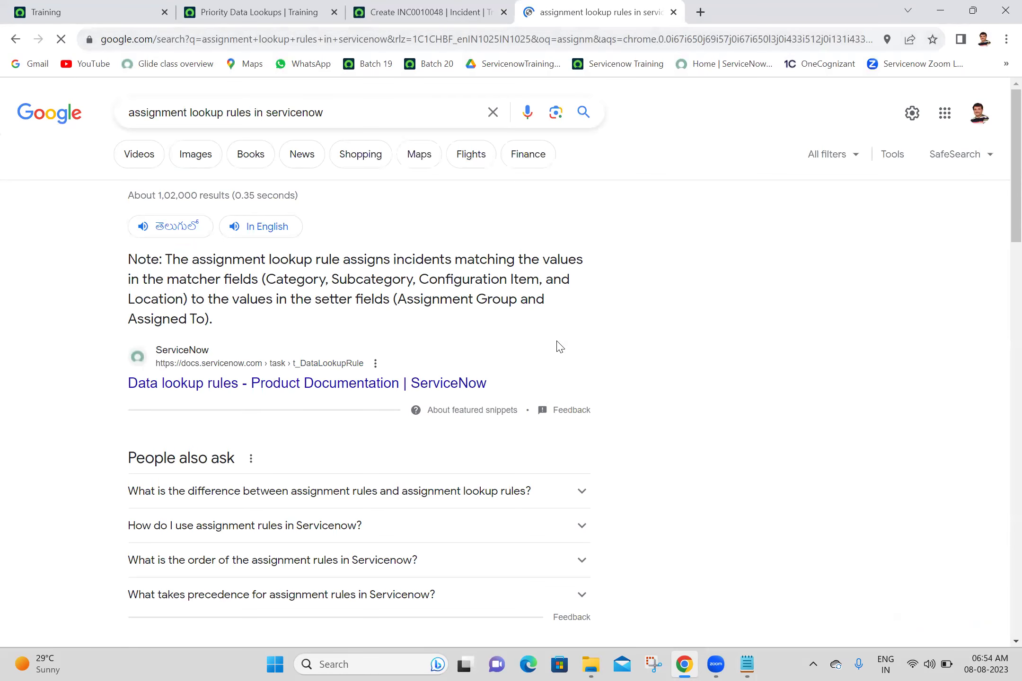
left_click_drag(1015, 196, 1015, 279)
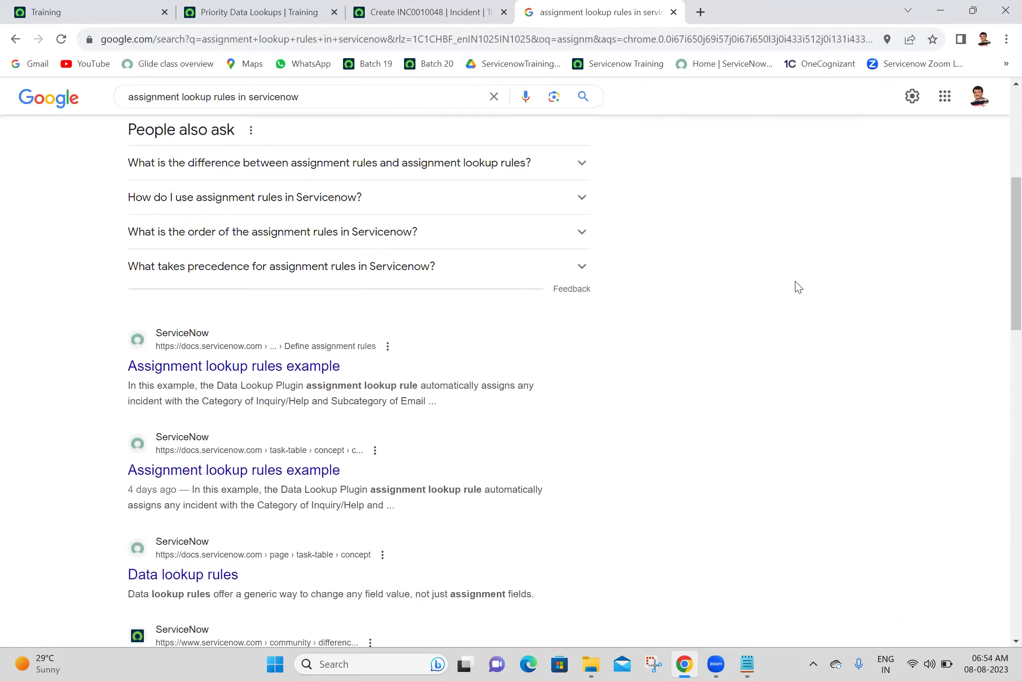
middle_click(268, 374)
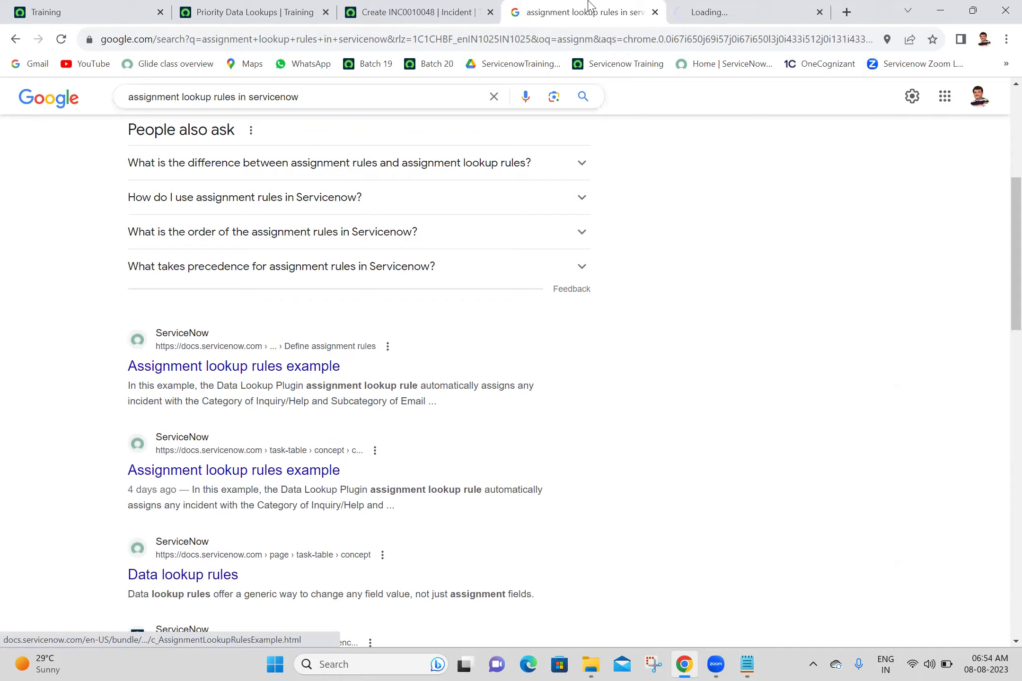
Step: Switch to the opened documentation page, decline the login prompt, and read the assignment lookup rules example
left_click(768, 5)
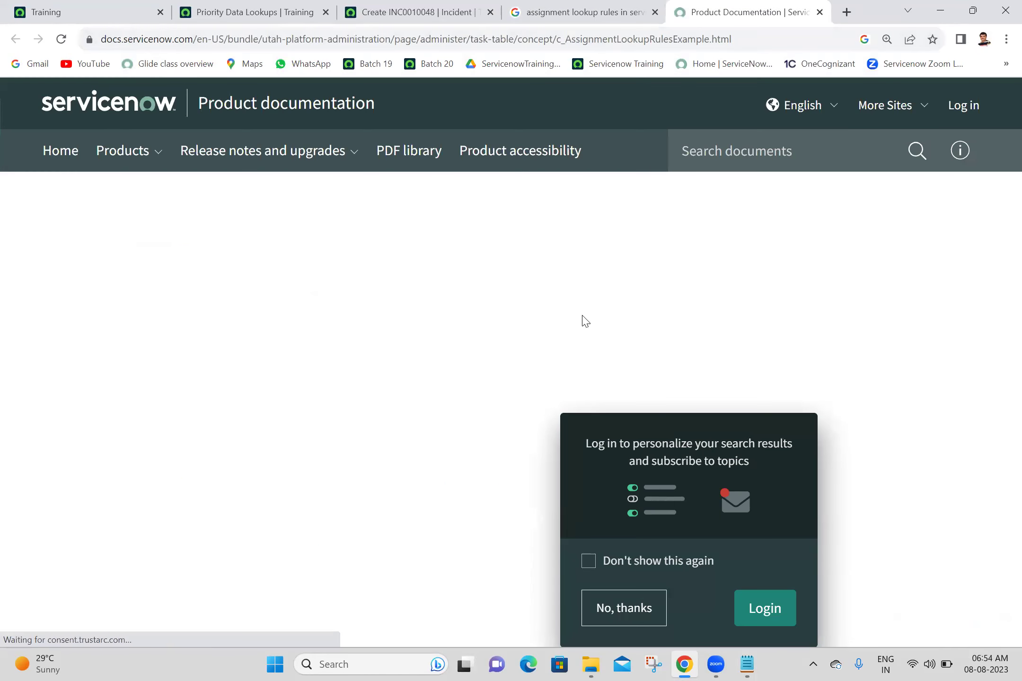
left_click(622, 609)
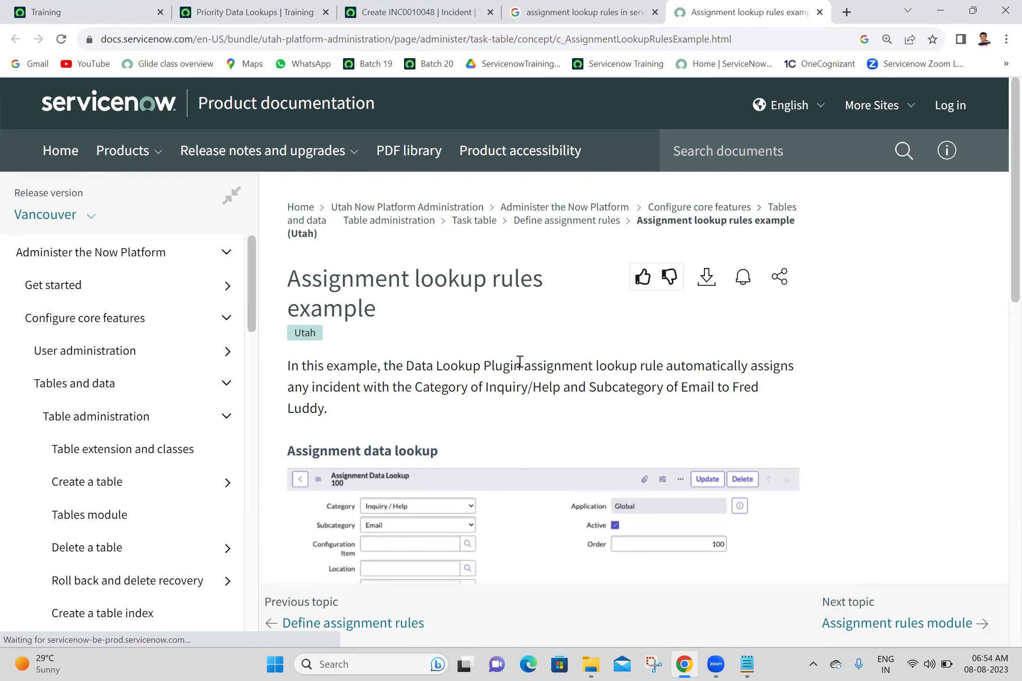
left_click_drag(525, 366, 785, 387)
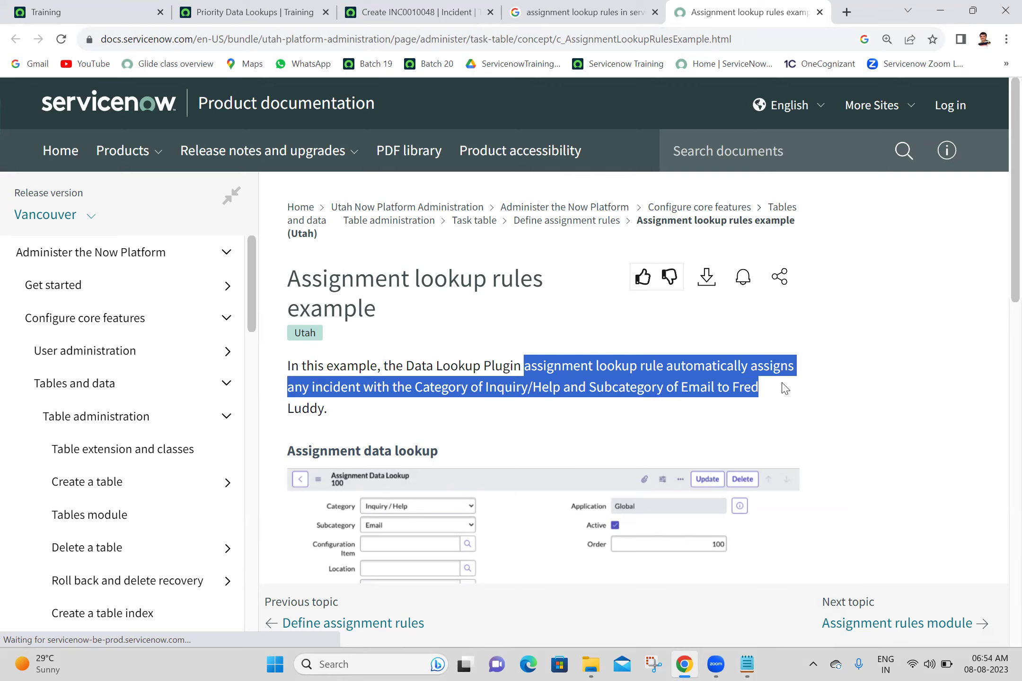
left_click_drag(783, 388, 775, 421)
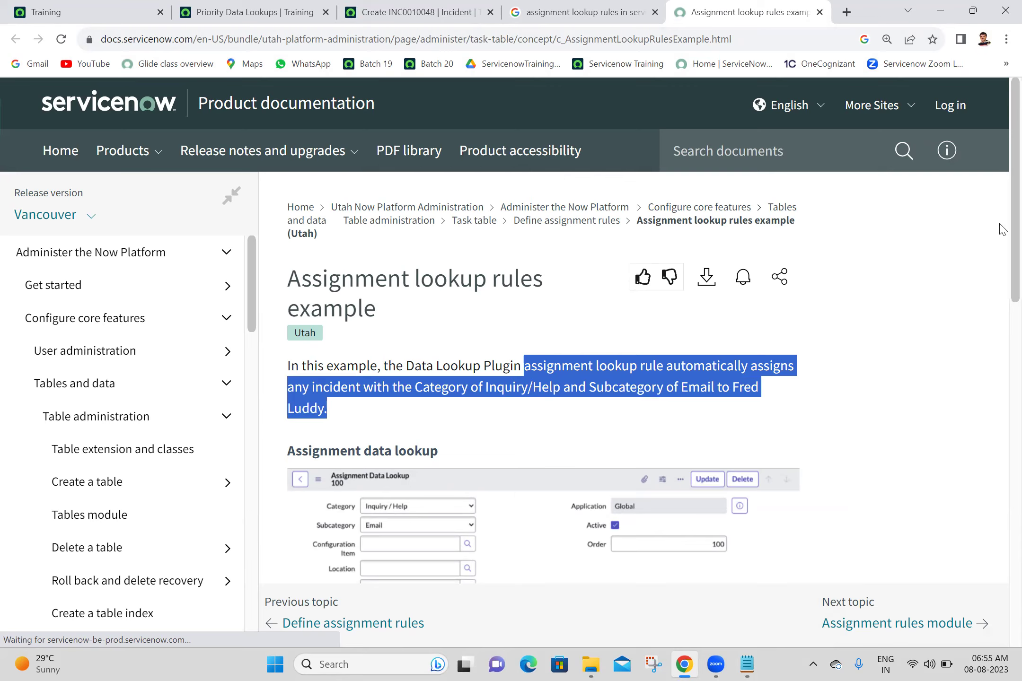
scroll(1001, 237, "down", 3)
scroll(1002, 304, "down", 5)
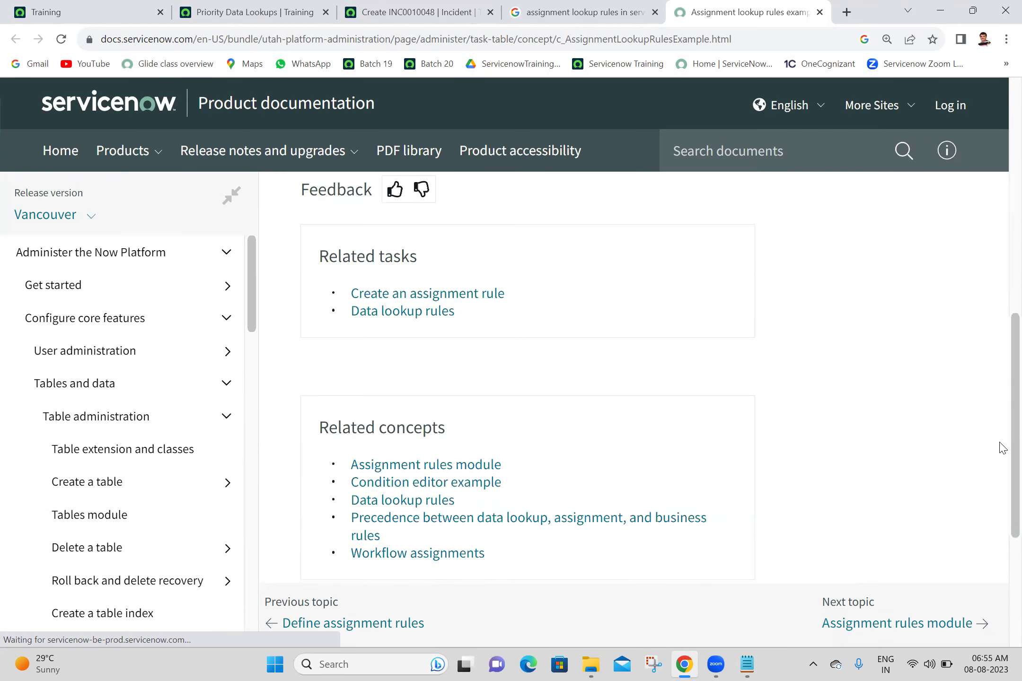
scroll(999, 444, "up", 10)
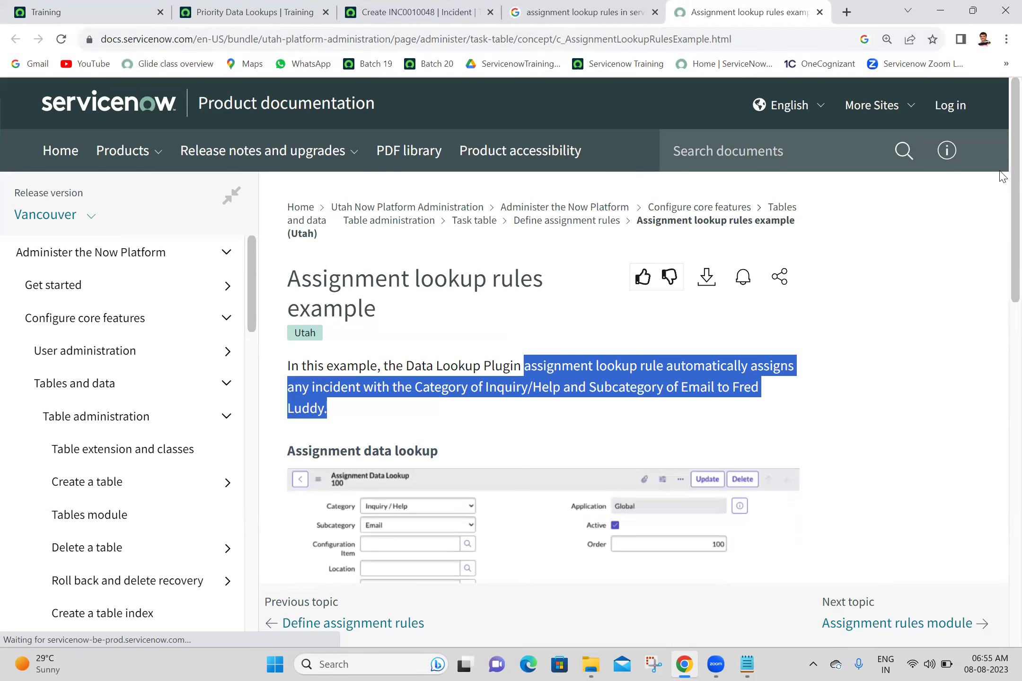
Step: Copy the introductory definition from the "Define assignment rules" topic and paste it under the "Assignment Lookup Rules:" heading in the Notepad notes
left_click(347, 623)
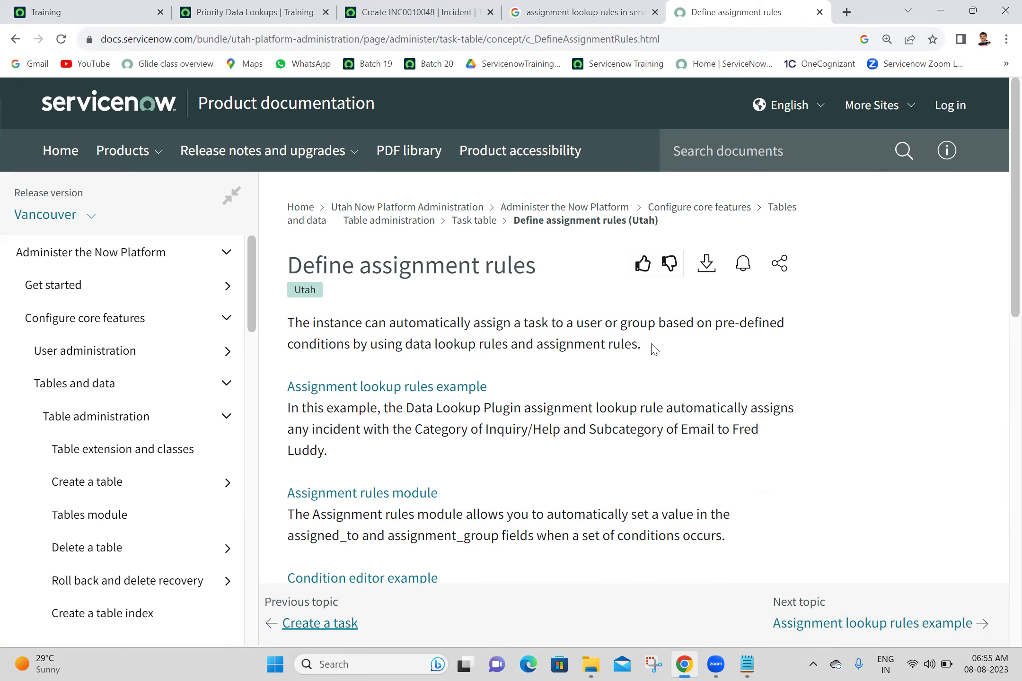
left_click_drag(643, 344, 284, 319)
key("ctrl+c")
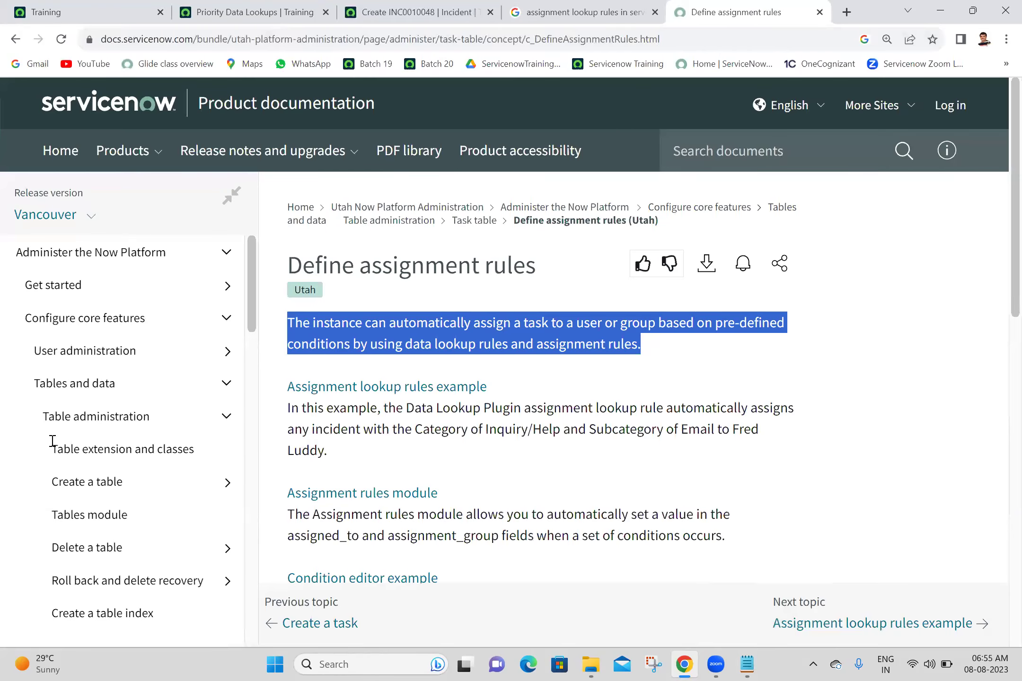
key("alt+Tab")
key("ctrl+v")
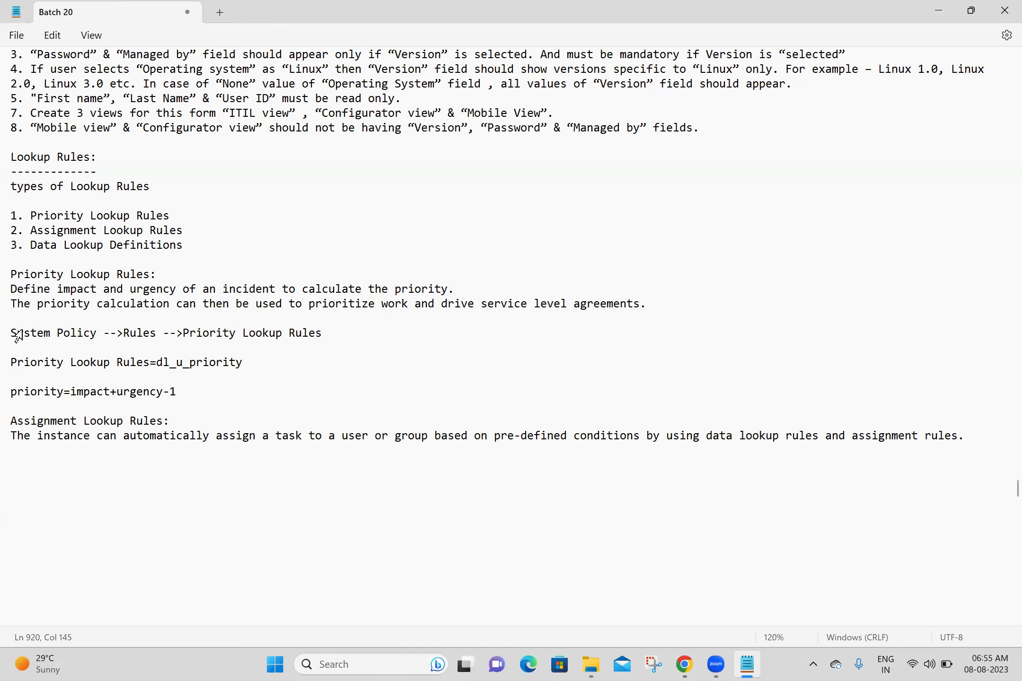
Step: Add the path "System Policy -->Rules -->Assignment Lookup Rules" below the definition, reusing the Priority Lookup Rules path line, and save the notes
left_click_drag(13, 330, 362, 334)
key("ctrl+c")
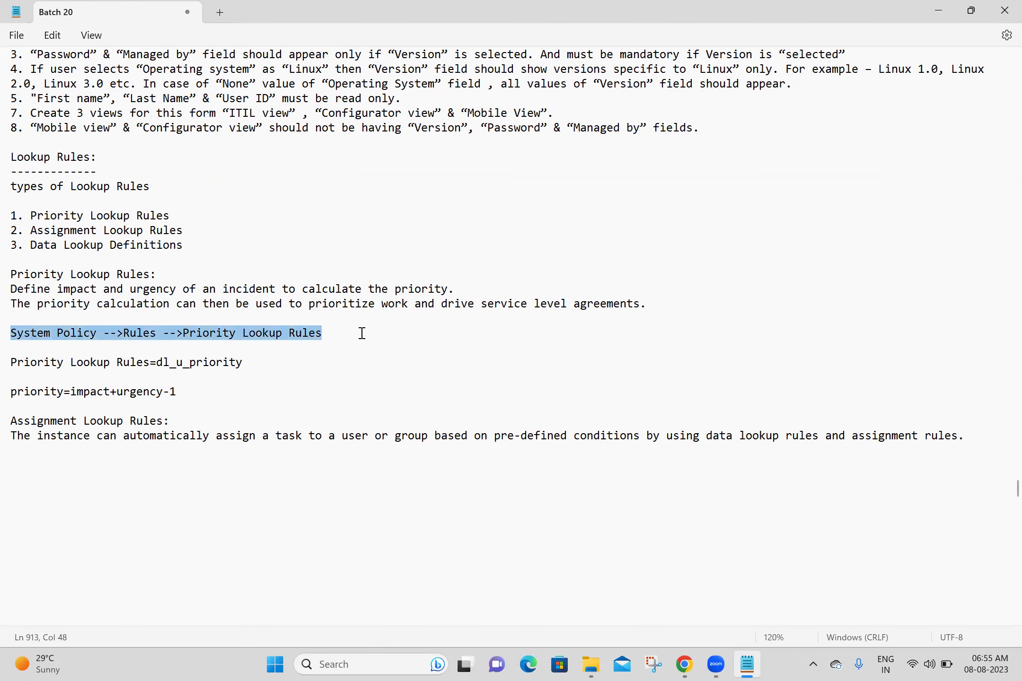
left_click(99, 464)
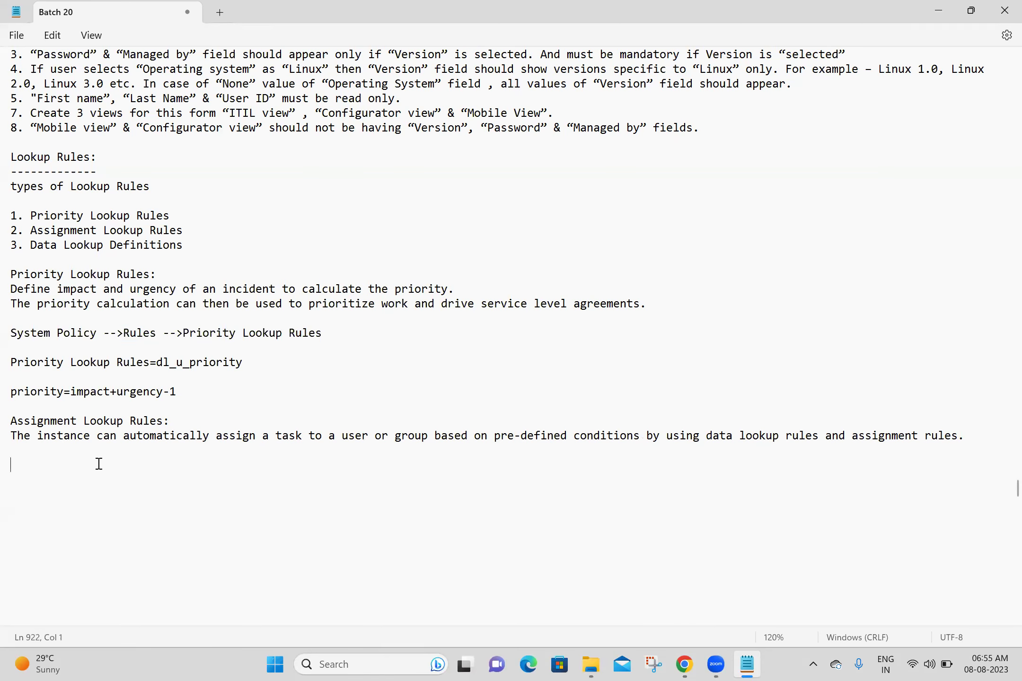
key("ctrl+v")
left_click_drag(184, 464, 238, 464)
type("Assign")
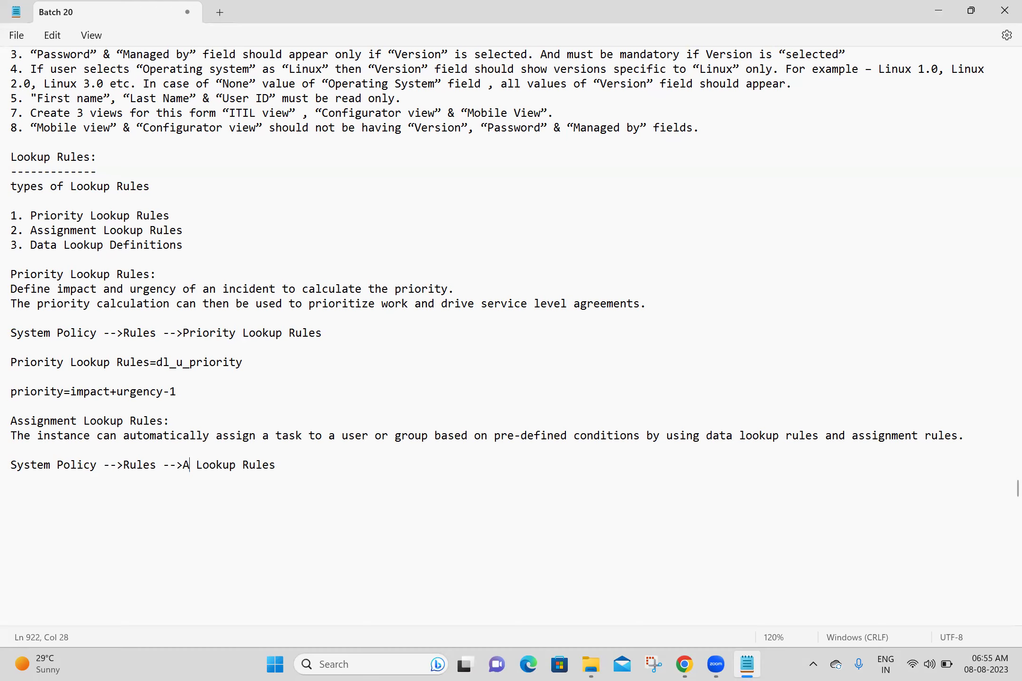
type("ment")
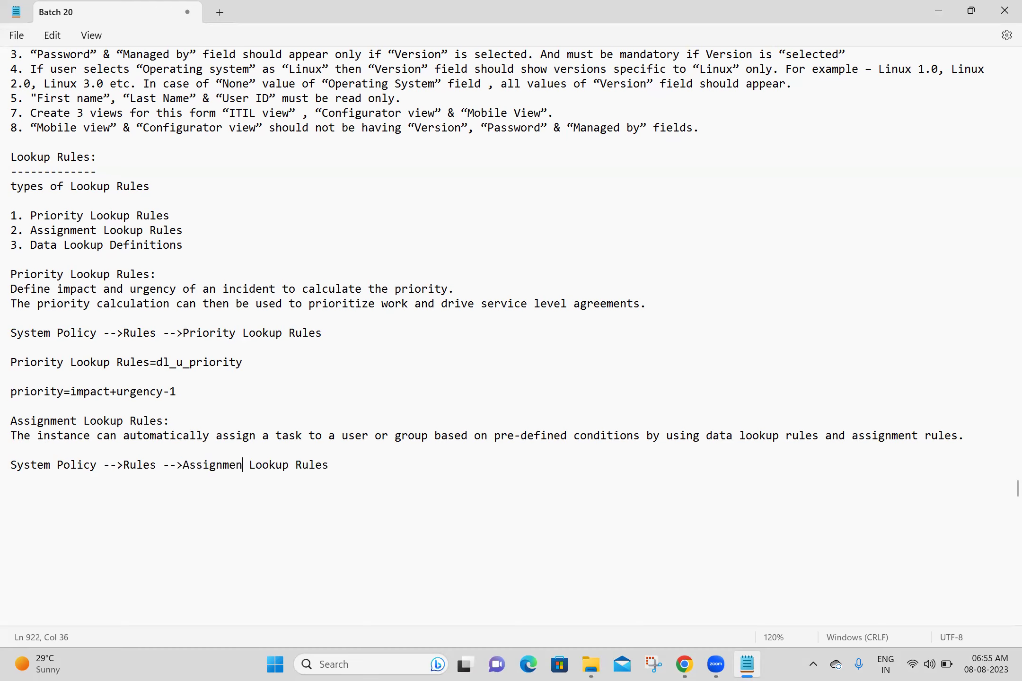
left_click(376, 467)
key("Return")
key("Return")
key("ctrl+s")
Step: Start a new line "Assignment Lookup Rules=" below the path by copying the rule name from it
left_click_drag(184, 466, 342, 468)
key("ctrl+c")
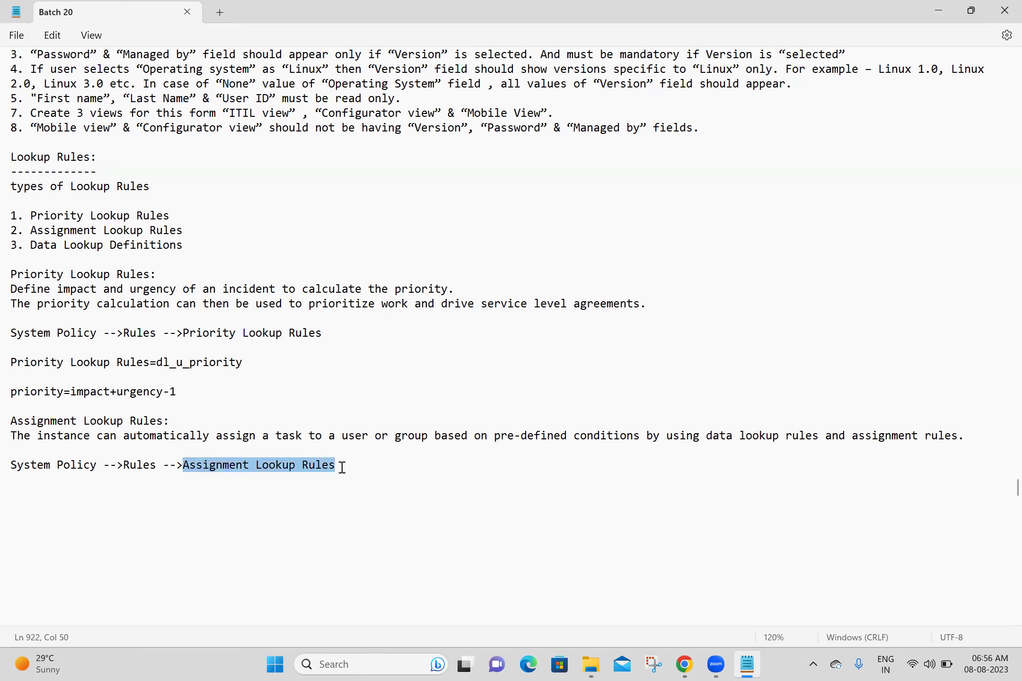
left_click(110, 492)
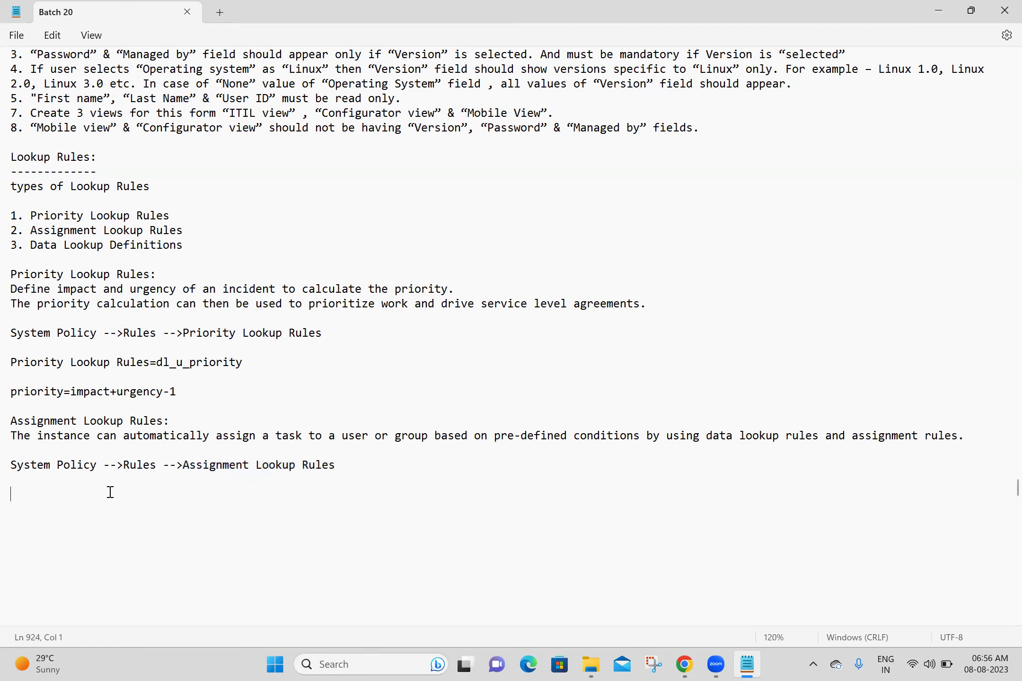
key("ctrl+v")
type("=")
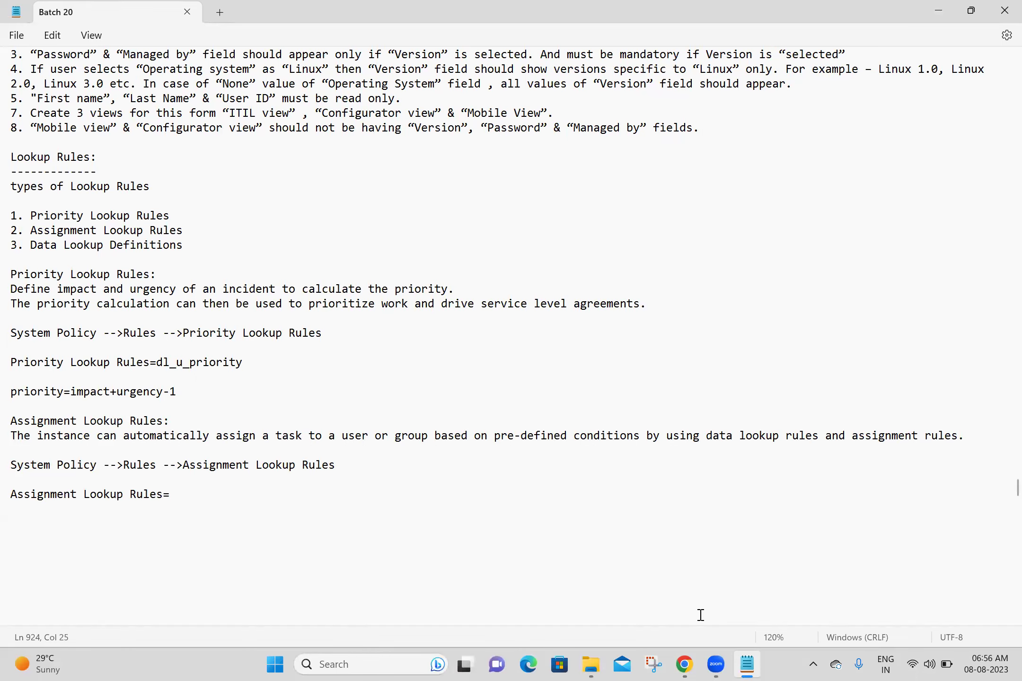
Step: Return to Chrome, search the ServiceNow navigator for "assignment", and open Assignment Lookup Rules in a new tab
left_click(684, 664)
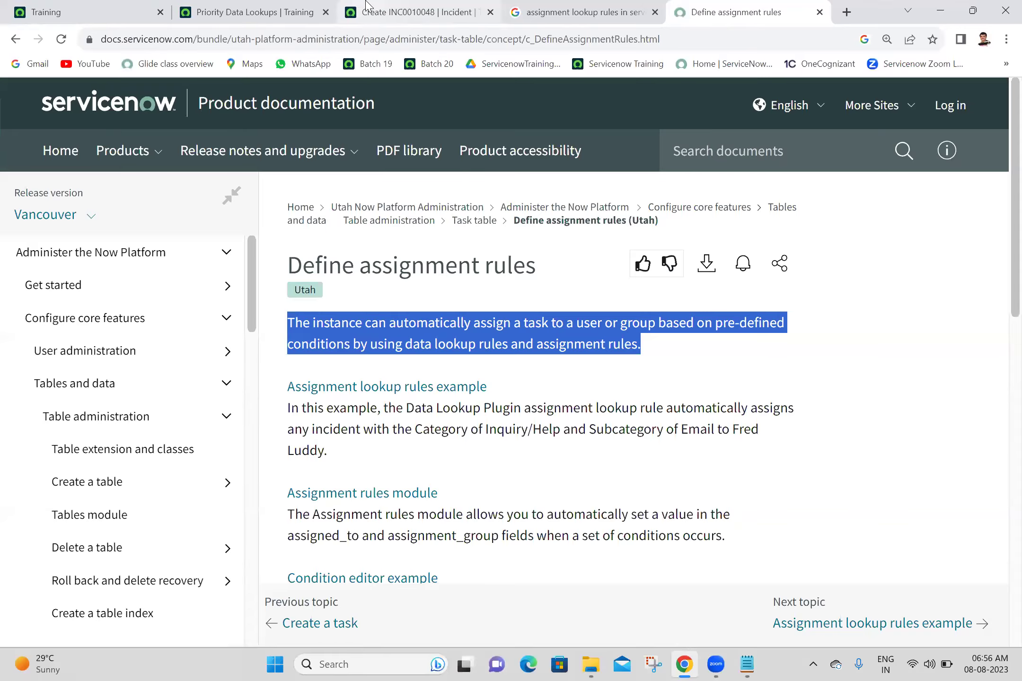
left_click(90, 12)
left_click(191, 102)
double_click(184, 143)
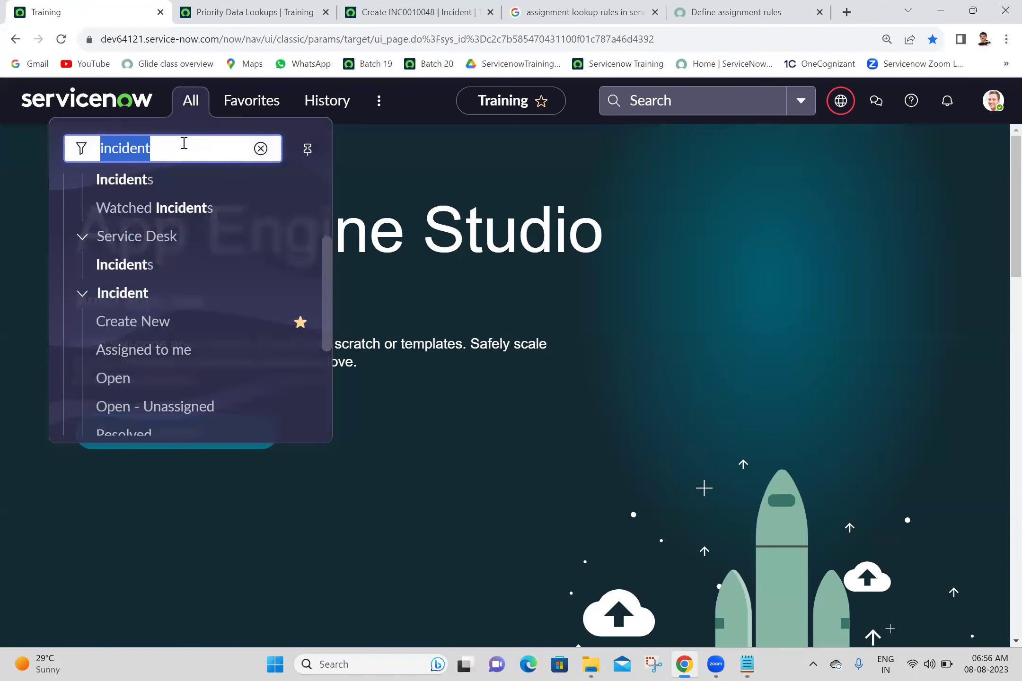
type("assignment")
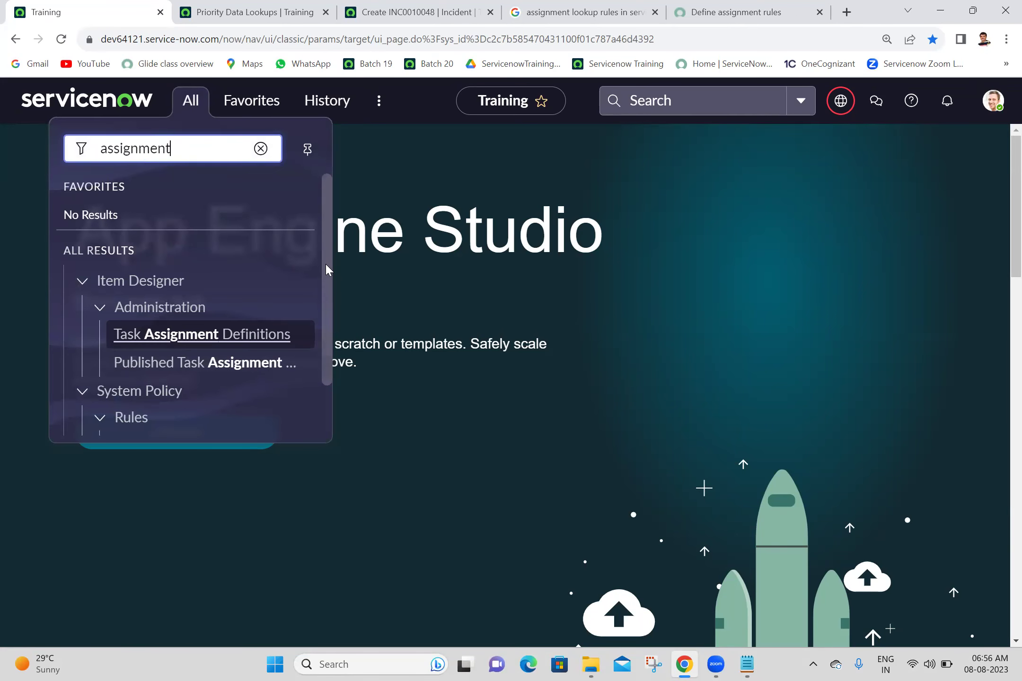
left_click_drag(326, 270, 326, 383)
middle_click(167, 388)
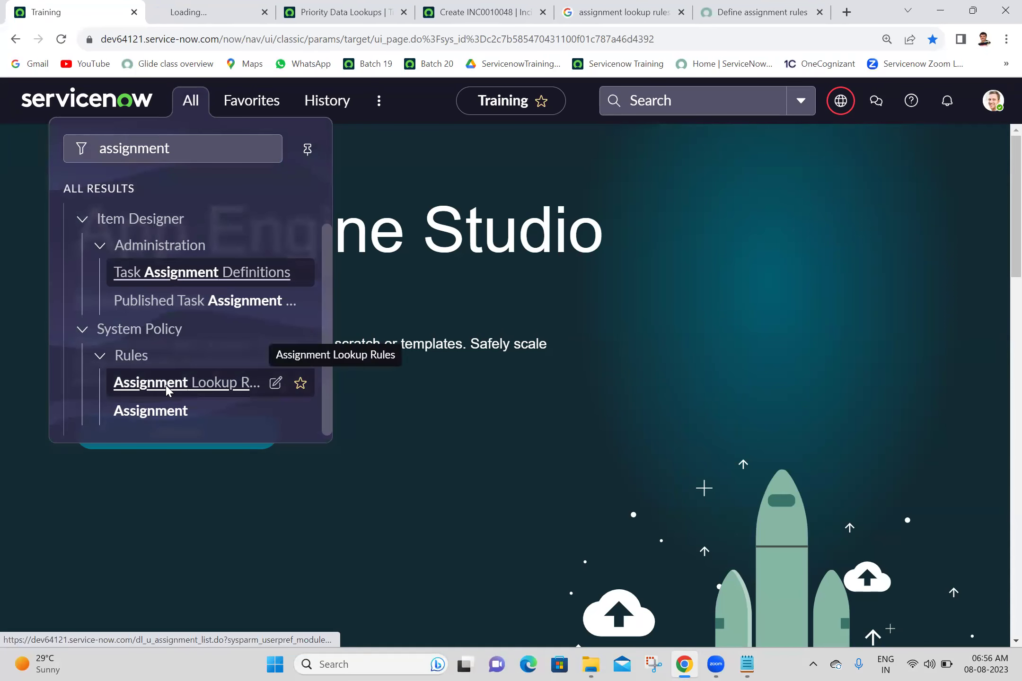
left_click(239, 9)
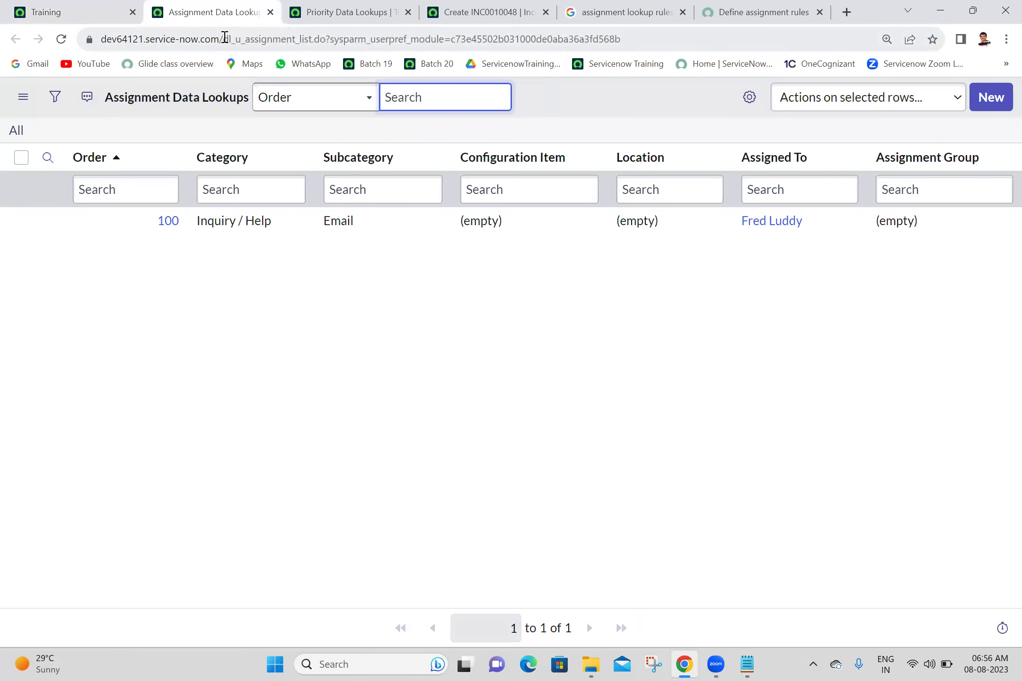
Step: Copy the table name dl_u_assignment from the list's URL, append it after "Assignment Lookup Rules=" in the notes, save, and return to Chrome
left_click_drag(223, 39, 298, 42)
key("ctrl+c")
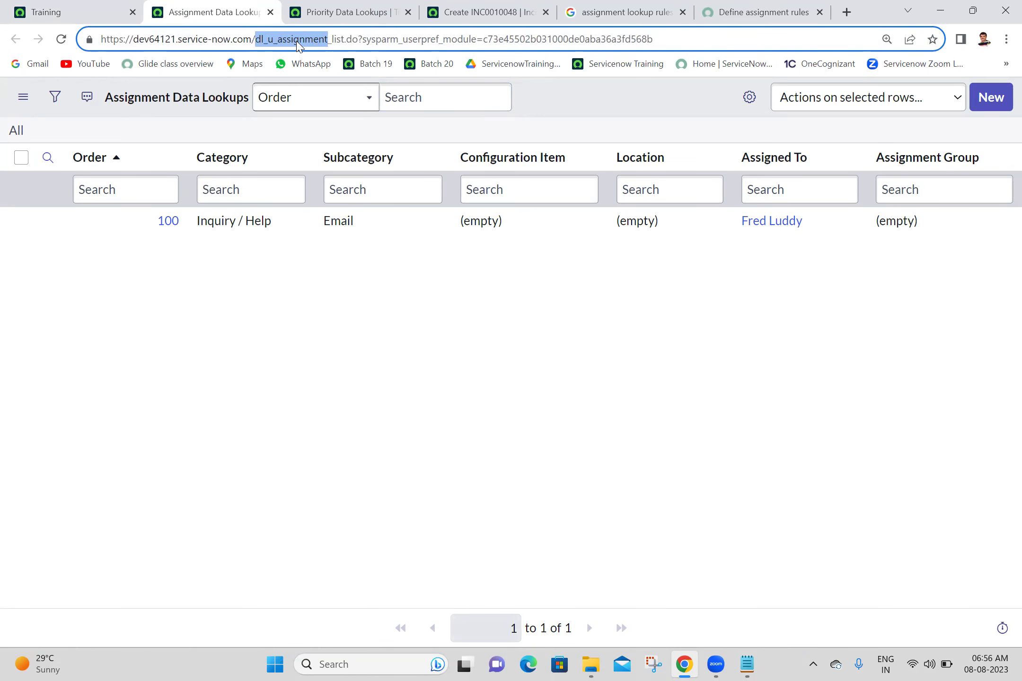
left_click(751, 659)
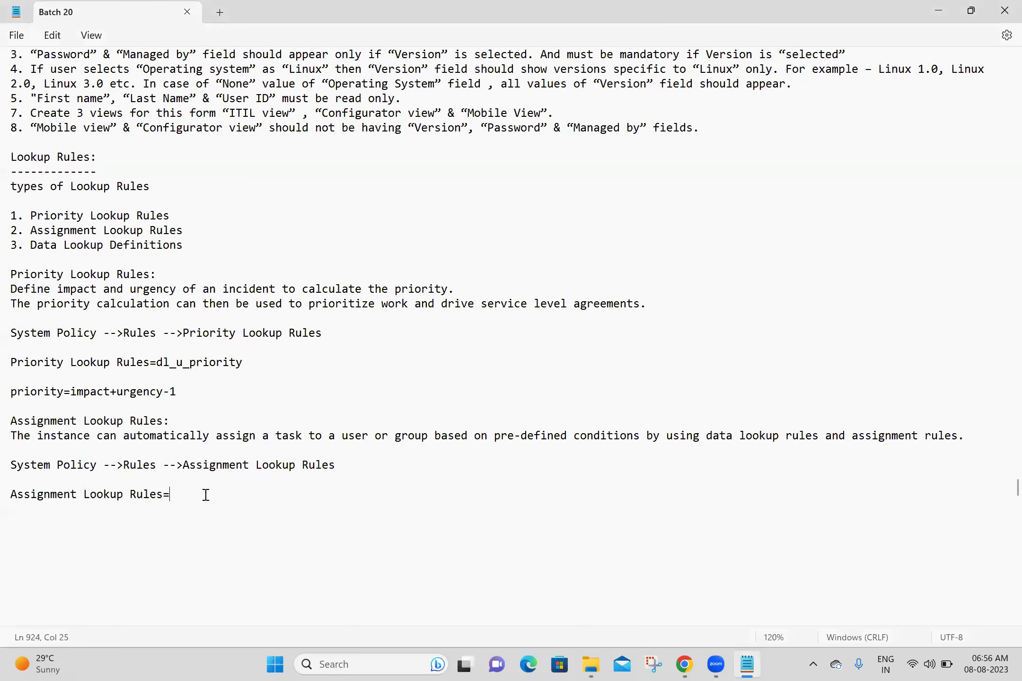
key("ctrl+v")
key("ctrl+s")
key("alt+Tab")
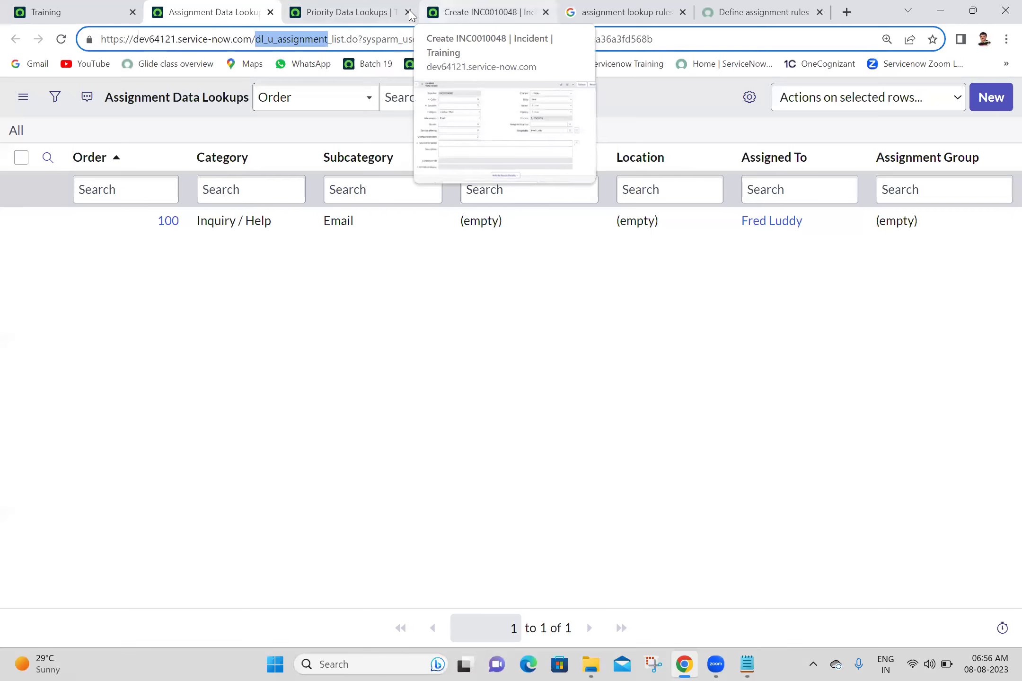
Step: Close the Priority Data Lookups and Google search tabs
left_click(409, 13)
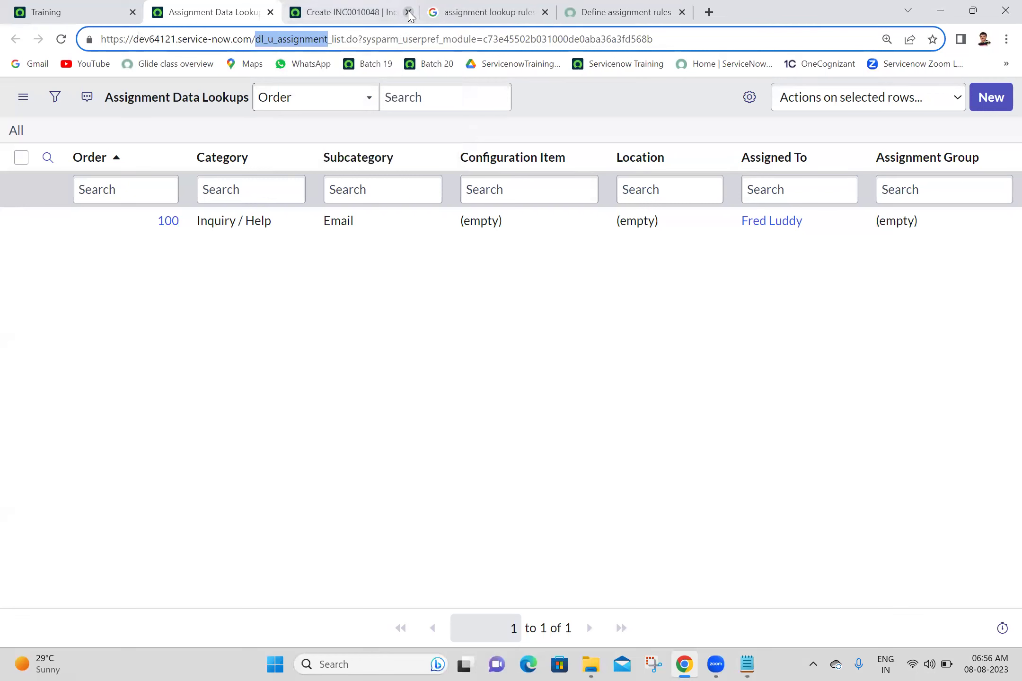
left_click(542, 18)
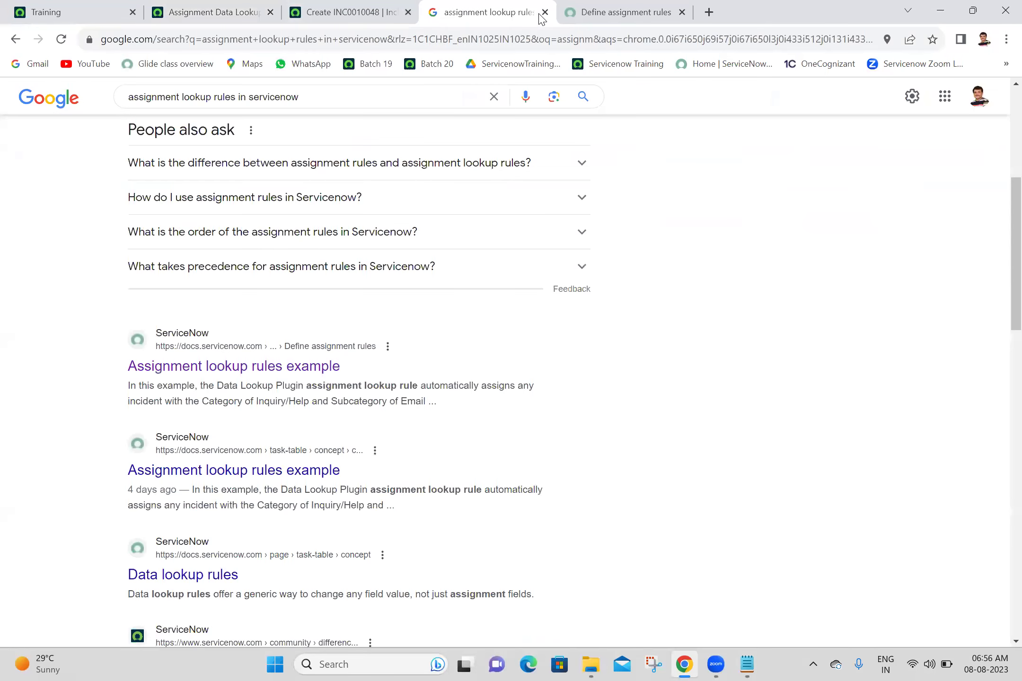
middle_click(486, 6)
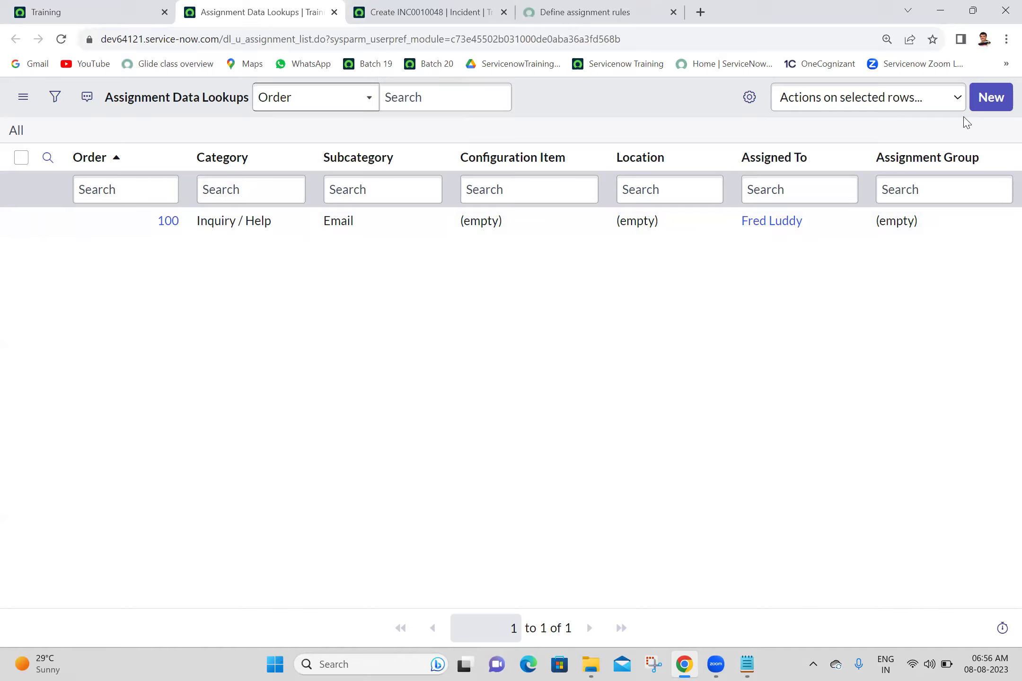
Step: Start a new assignment lookup record and review its condition fields, from Category to Location, and its Assignment Group and Assigned To fields
left_click(986, 114)
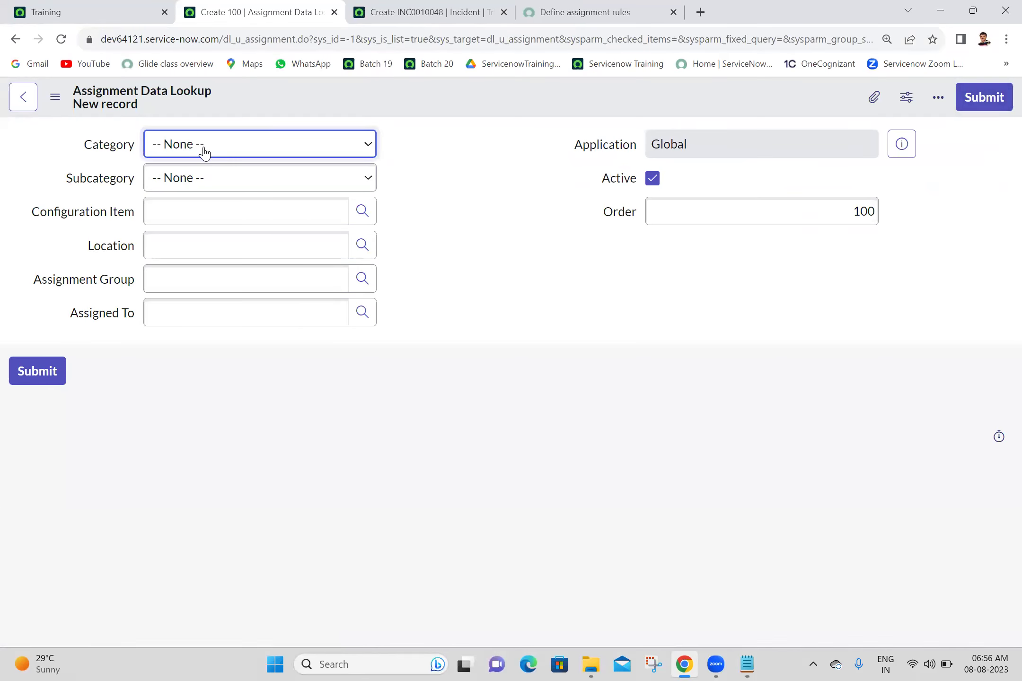
left_click(174, 255)
left_click_drag(70, 142, 142, 246)
left_click(29, 283)
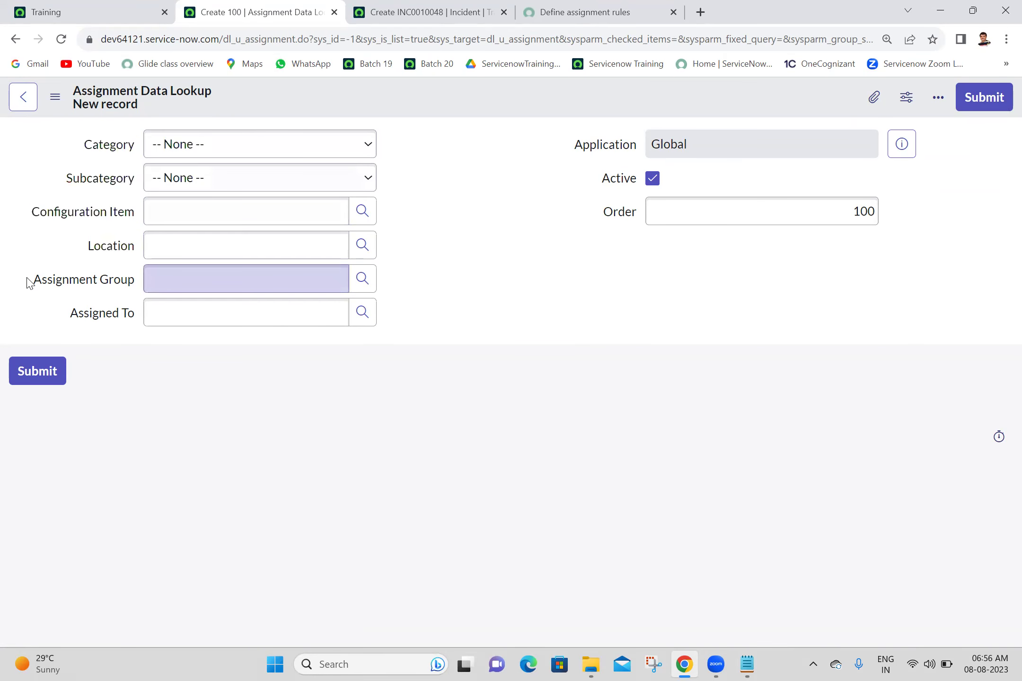
left_click_drag(28, 283, 152, 312)
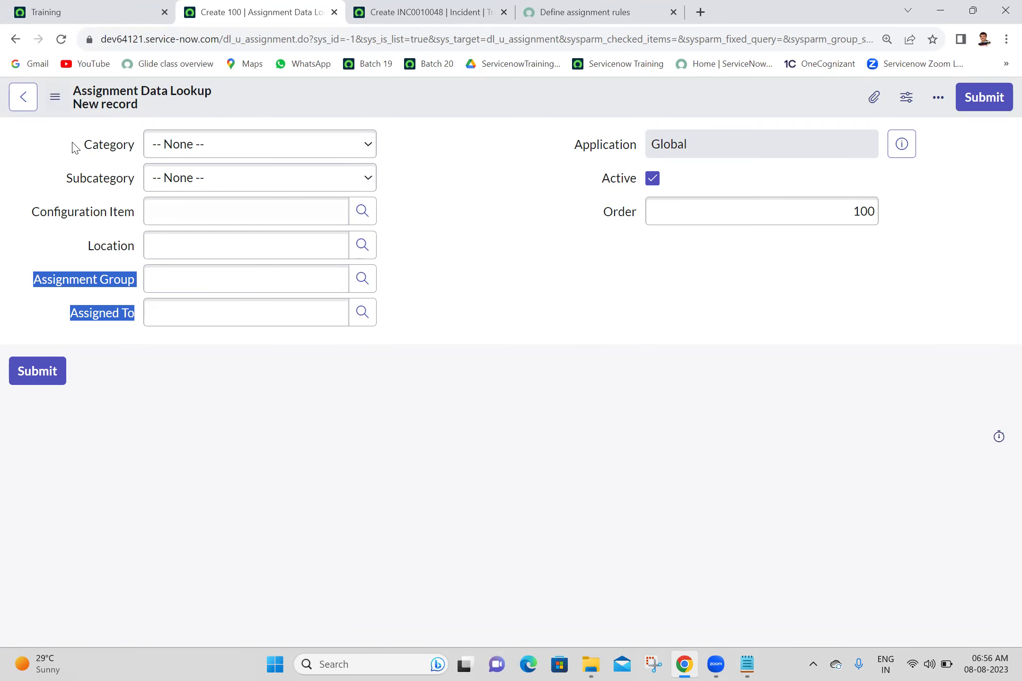
left_click_drag(73, 146, 99, 277)
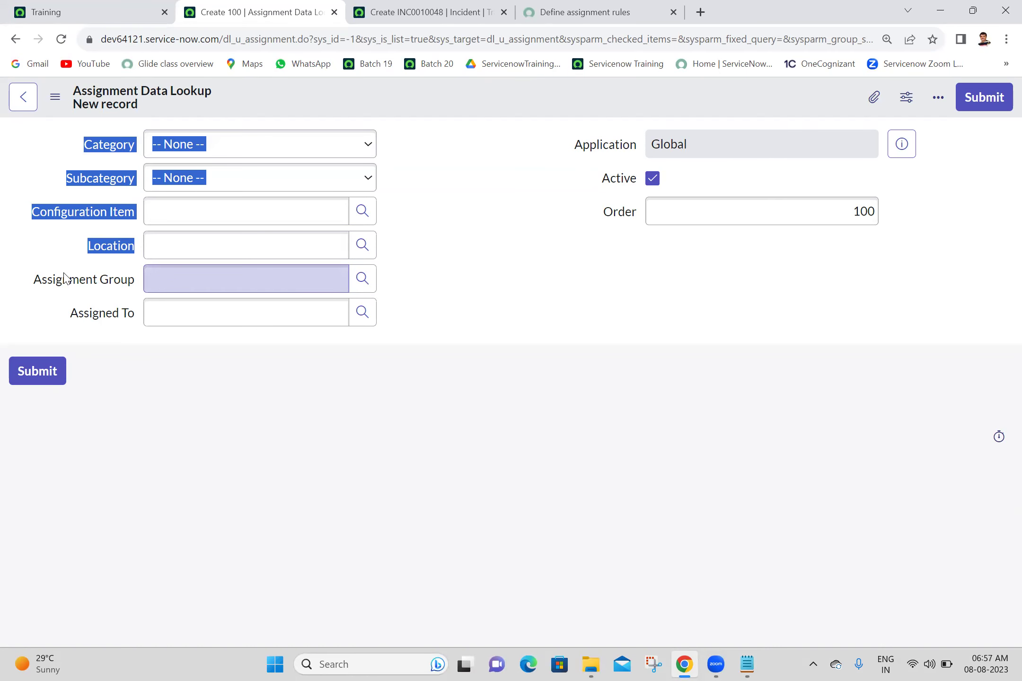
left_click(464, 216)
Step: Set the new lookup record's Category to Software and view the available Subcategory choices
left_click(256, 144)
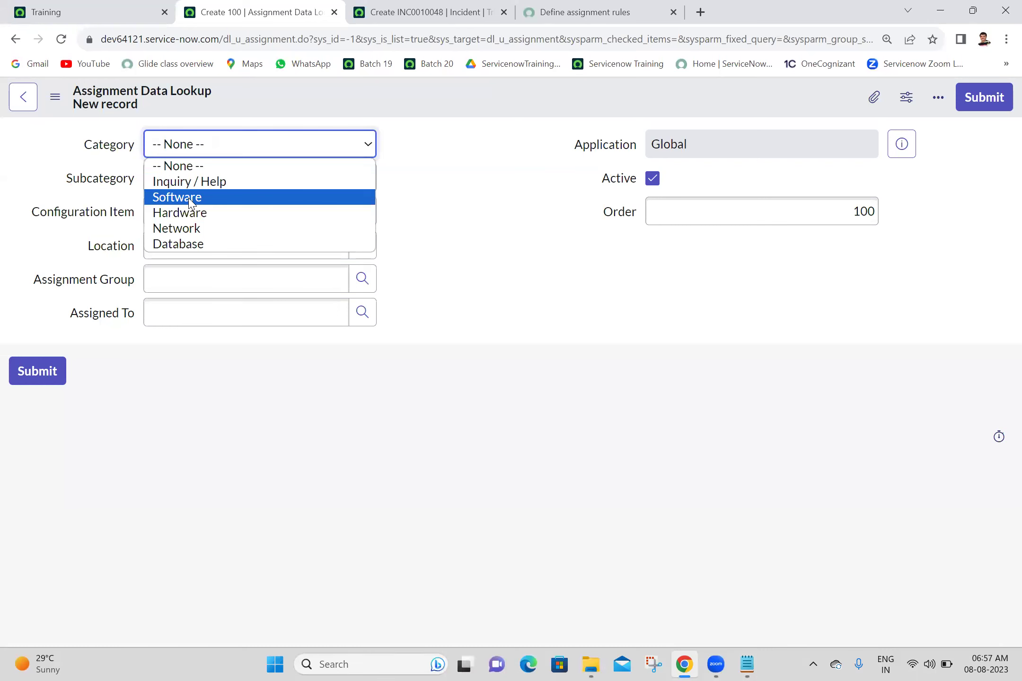
left_click(187, 197)
left_click(236, 170)
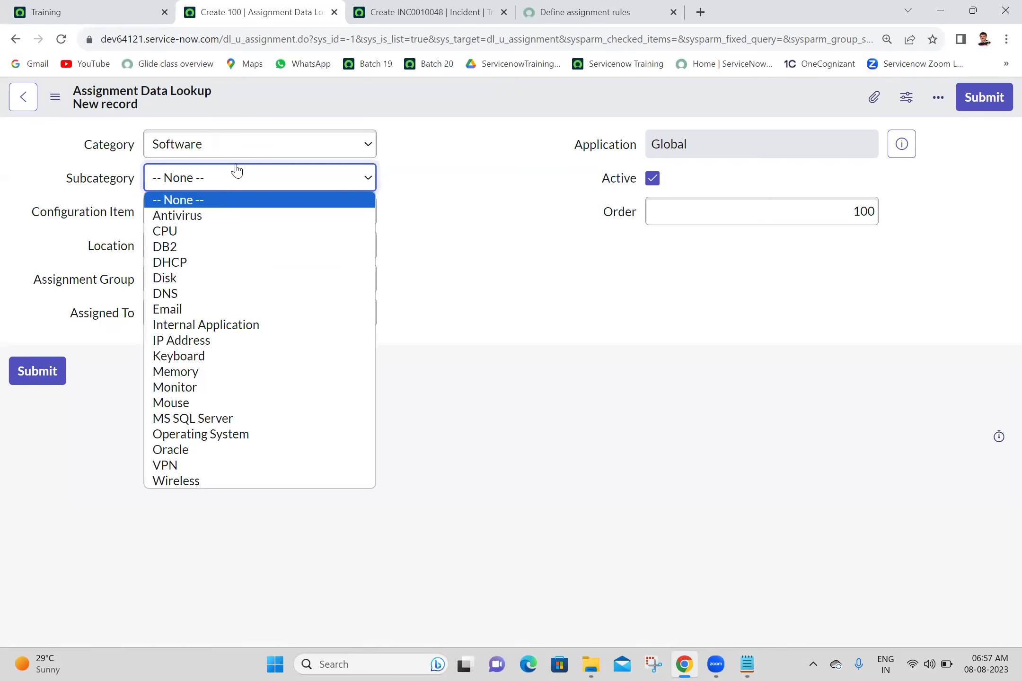
key("Escape")
Step: In the open new incident form, set Category to Software and check which Subcategory choices it offers, keeping Email
key("ctrl+Tab")
left_click(263, 253)
left_click(246, 296)
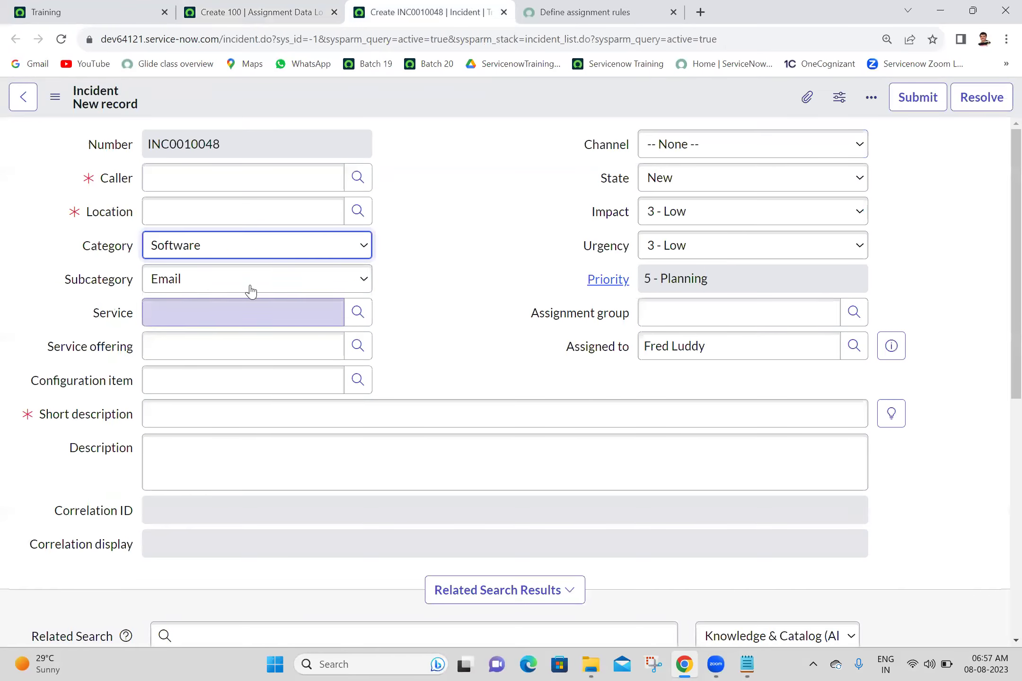
left_click(306, 281)
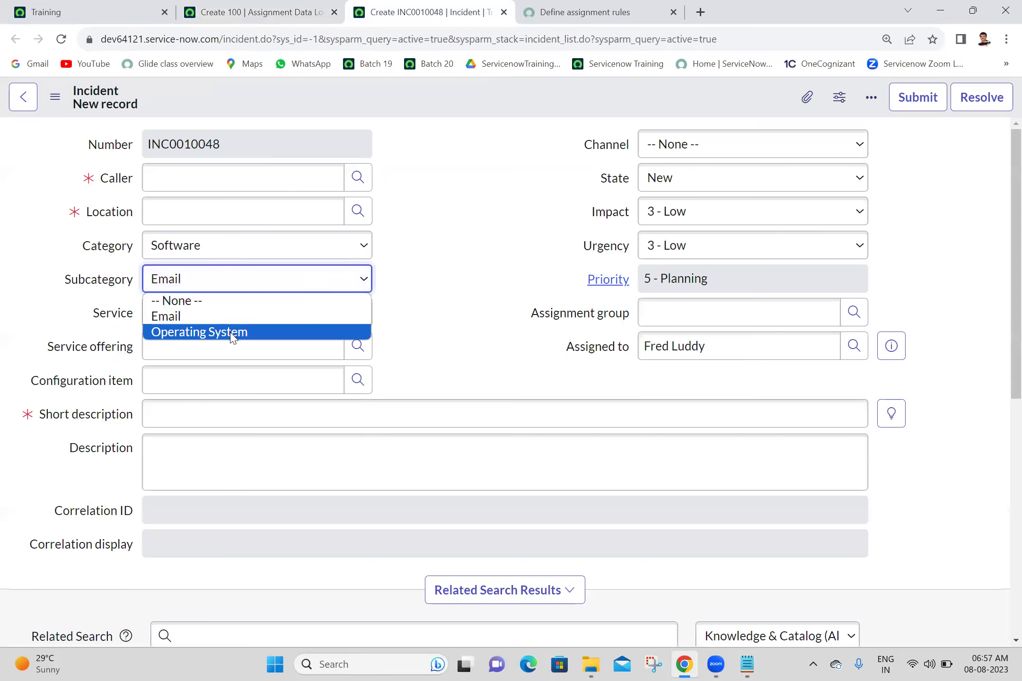
left_click(236, 323)
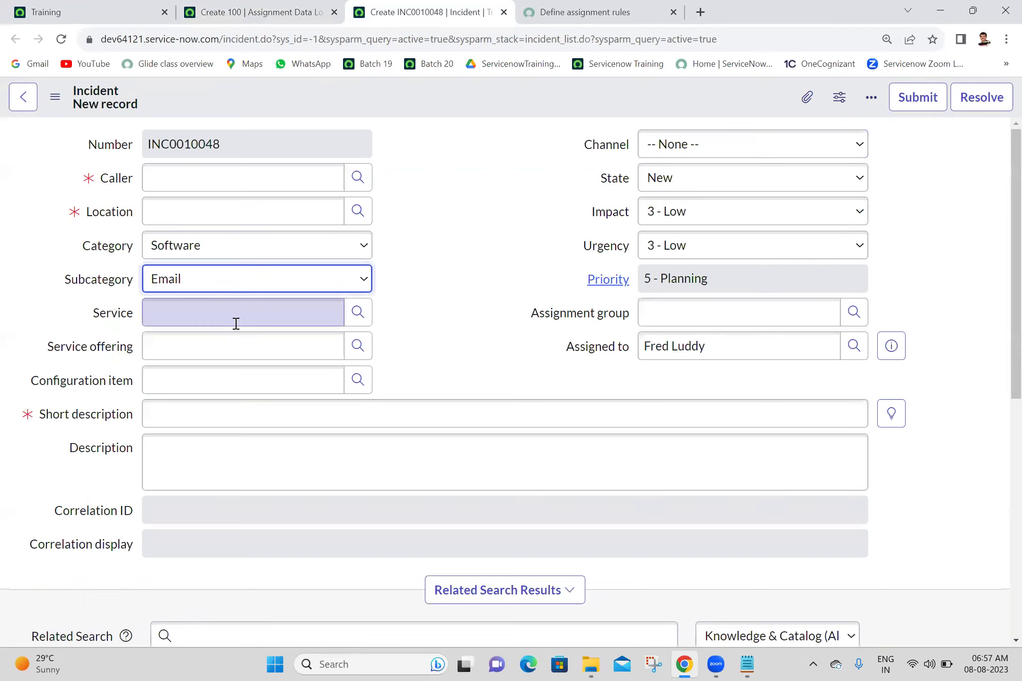
left_click(633, 7)
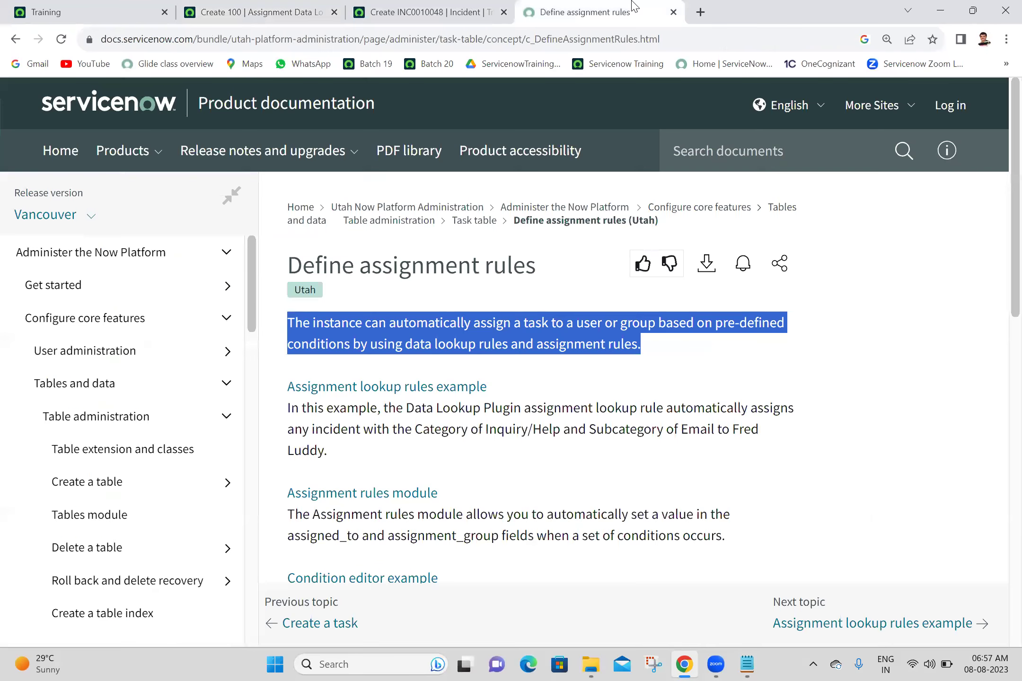
Step: Back in the new assignment lookup record, set Subcategory to Email and Assignment Group to Software
left_click(283, 8)
left_click(212, 180)
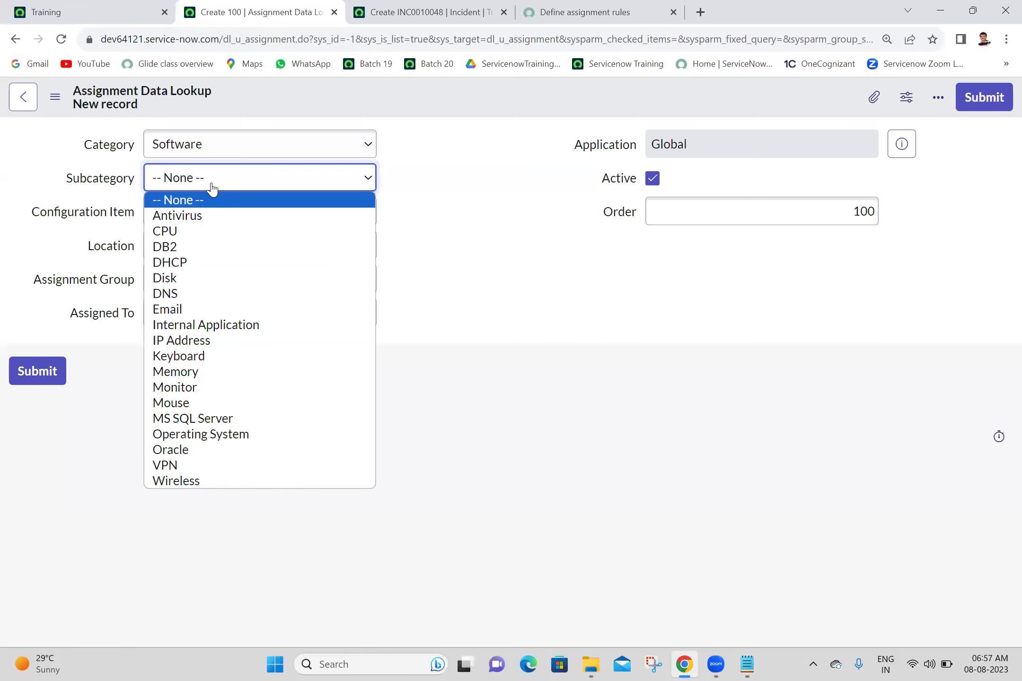
left_click(162, 310)
left_click(231, 279)
type("sof")
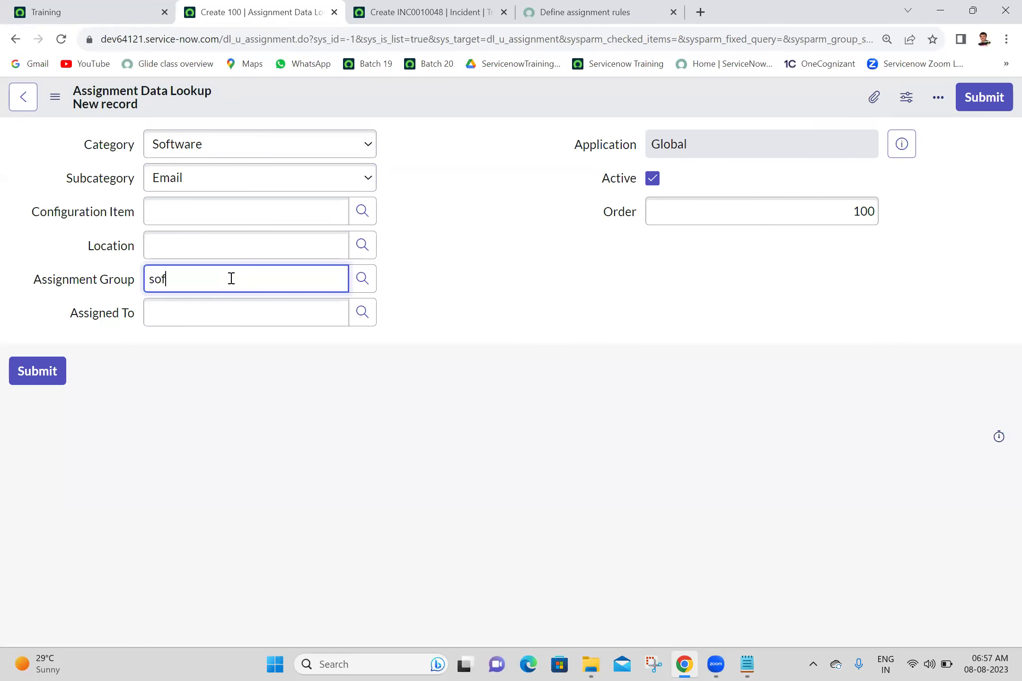
left_click(208, 308)
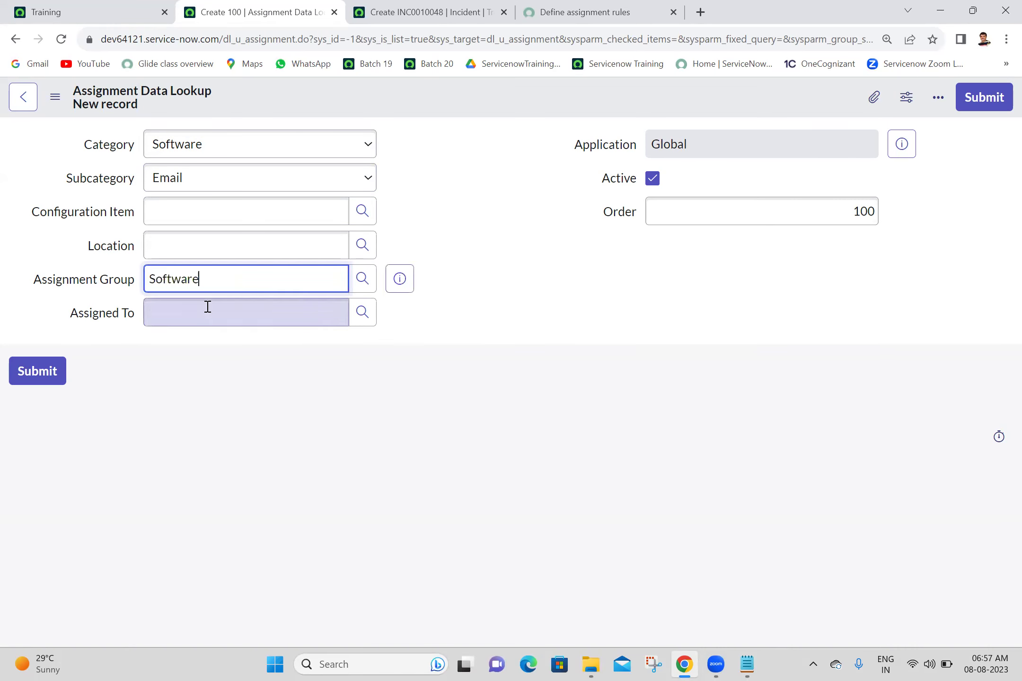
Step: Fill in the lookup record's Assigned To with the assignee's name and save the record without leaving its form
type("bet")
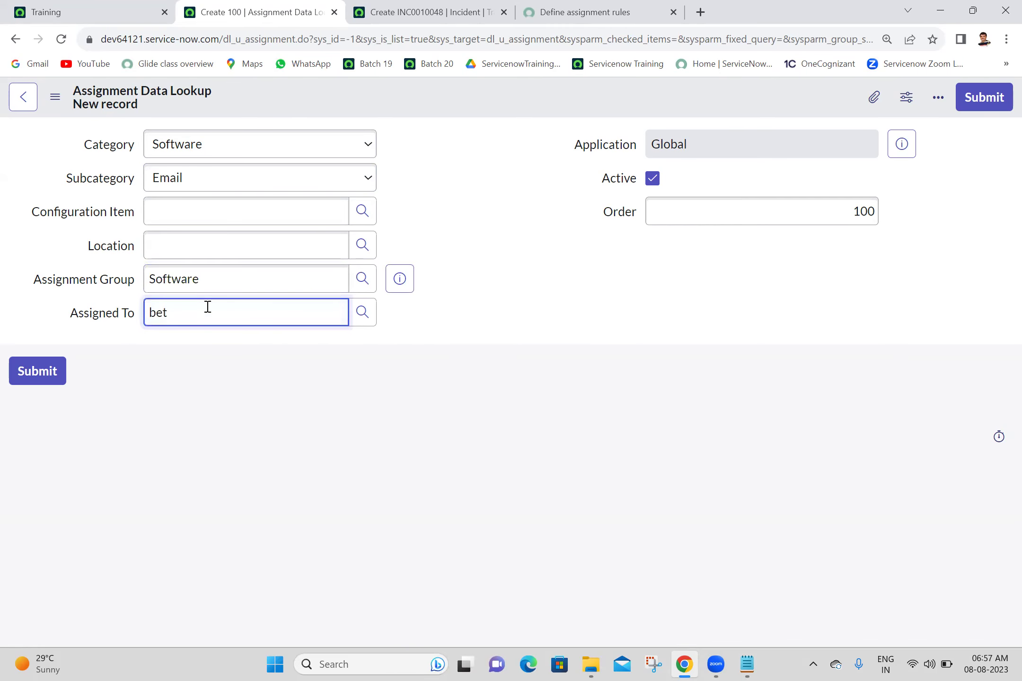
left_click(211, 361)
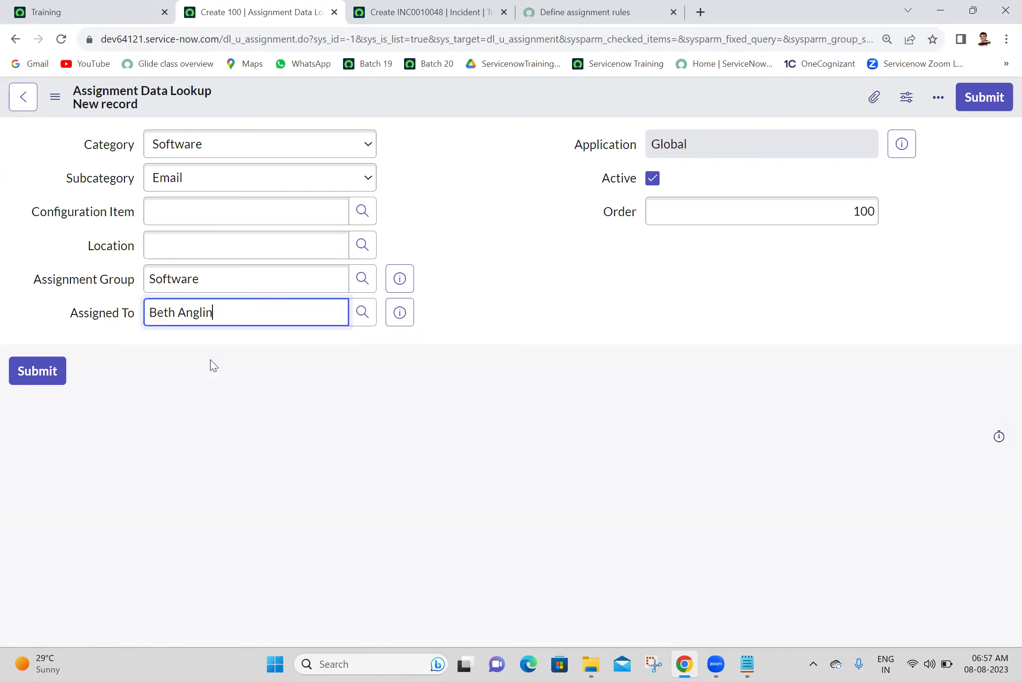
right_click(443, 98)
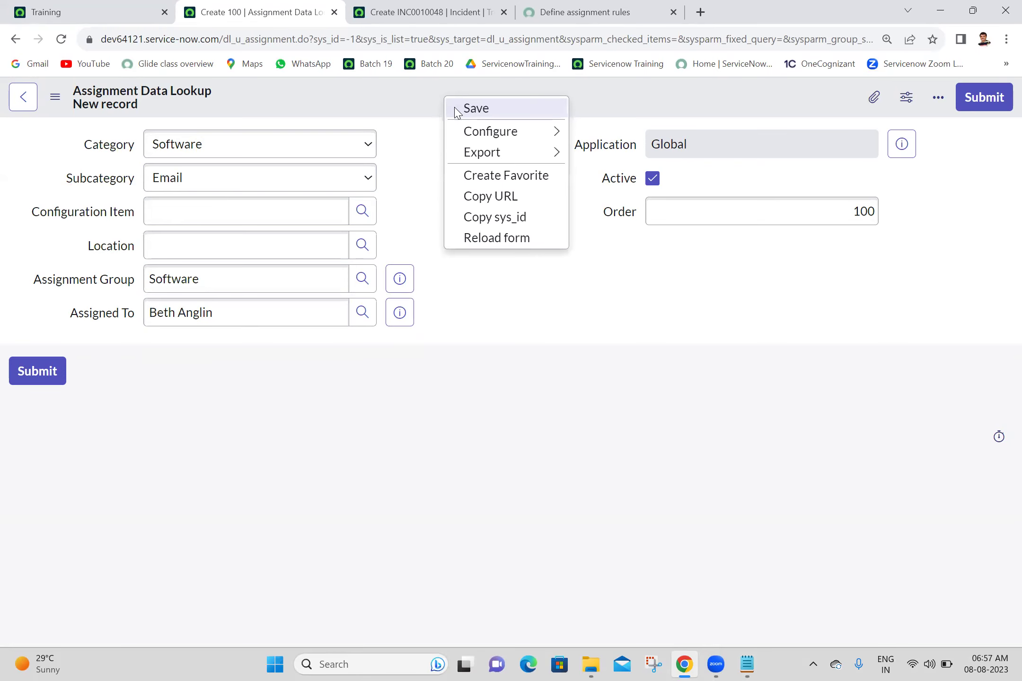
left_click(476, 108)
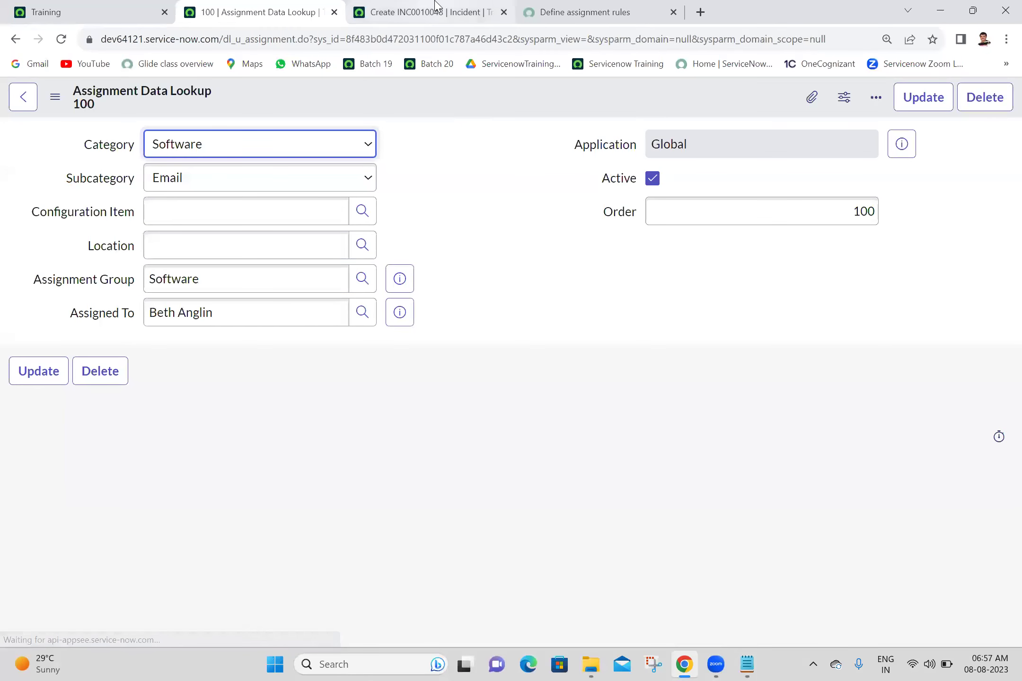
Step: Reload the new incident form, discarding its changes, and set Category to Software and Subcategory to Email to test the lookup rule
left_click(435, 6)
left_click(62, 40)
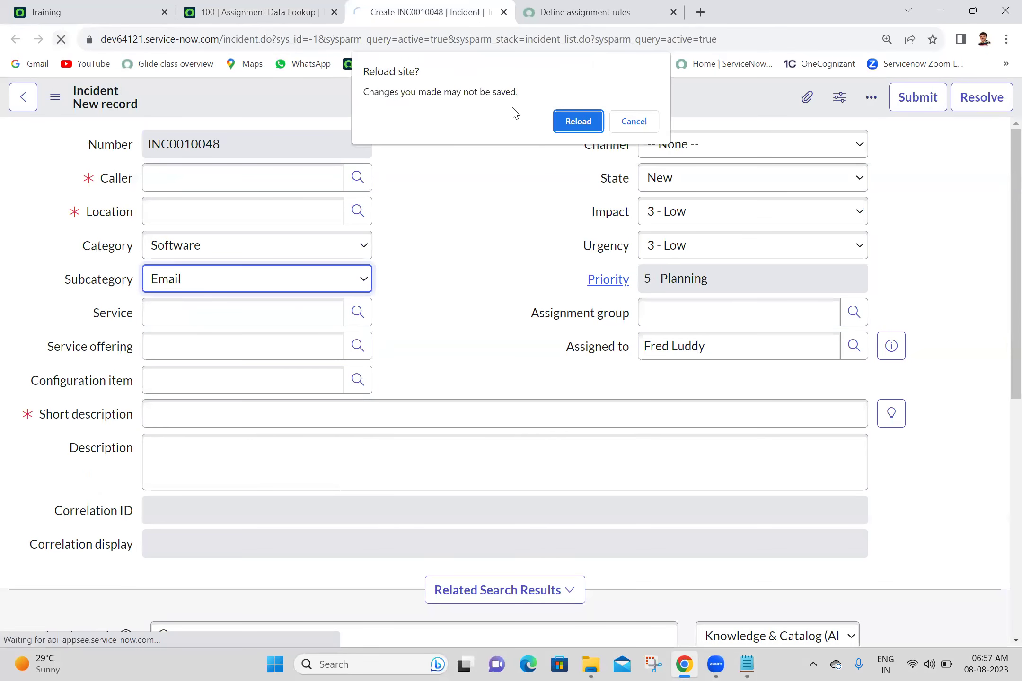
left_click(562, 123)
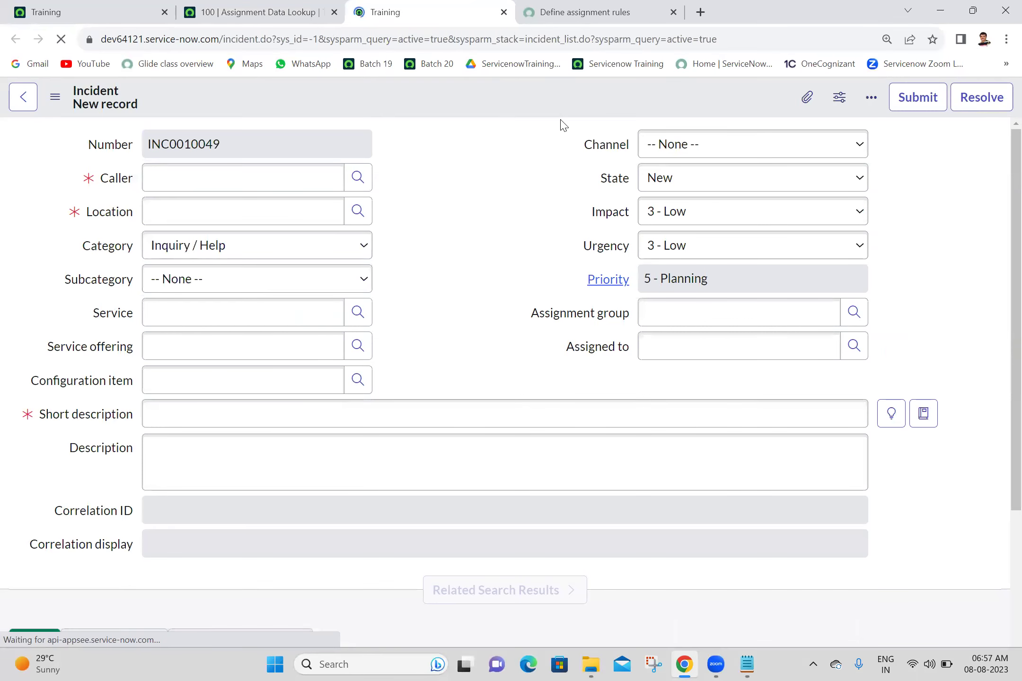
left_click(518, 175)
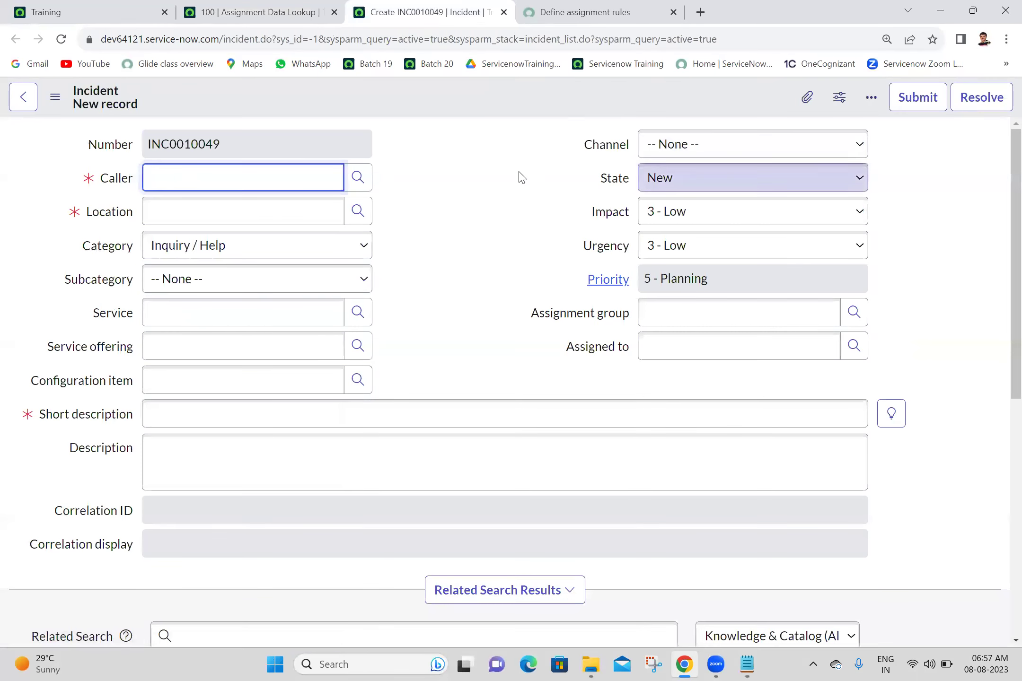
left_click(290, 251)
left_click(223, 299)
left_click(274, 286)
left_click(223, 316)
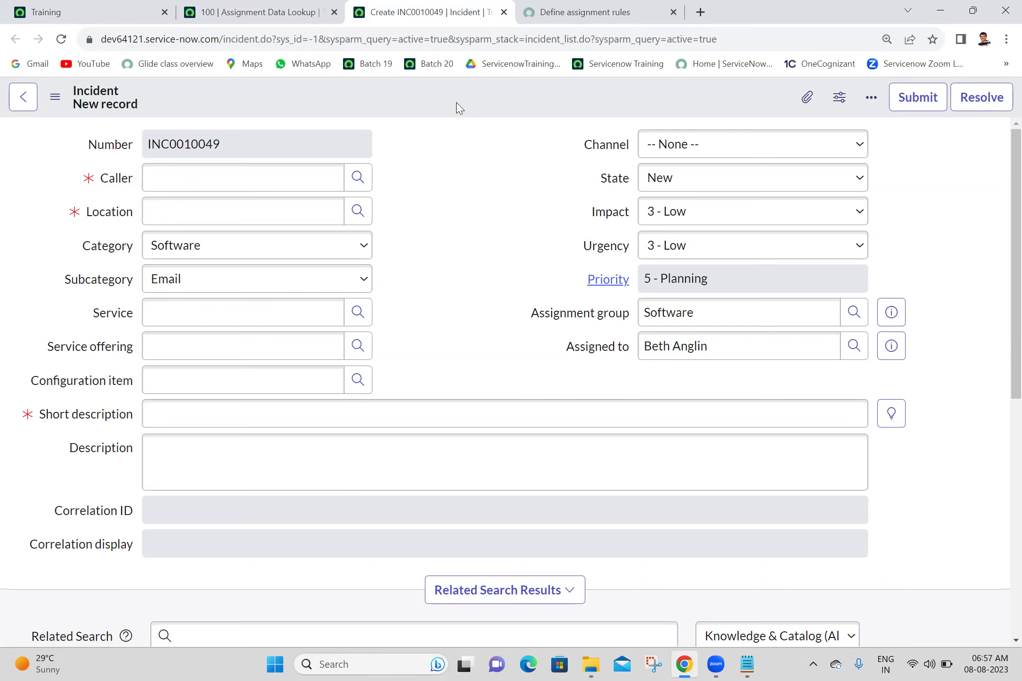
Step: Review the saved lookup record's condition fields, including Subcategory, Configuration Item and Location
left_click(273, 7)
left_click(454, 167)
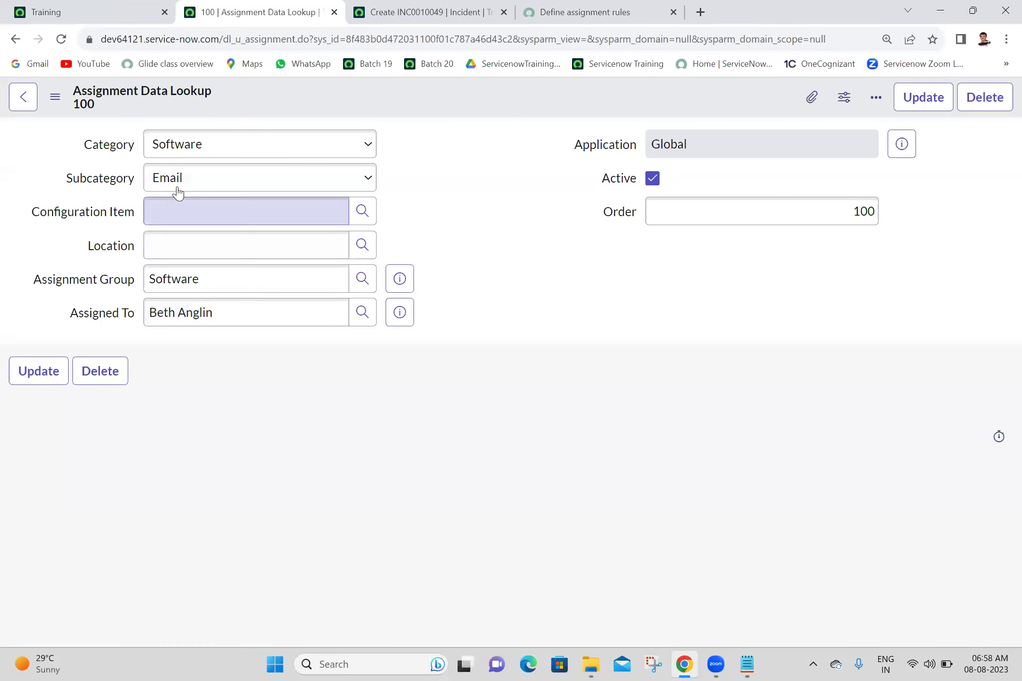
left_click(164, 216)
left_click(156, 239)
left_click(191, 209)
left_click(196, 245)
left_click(463, 184)
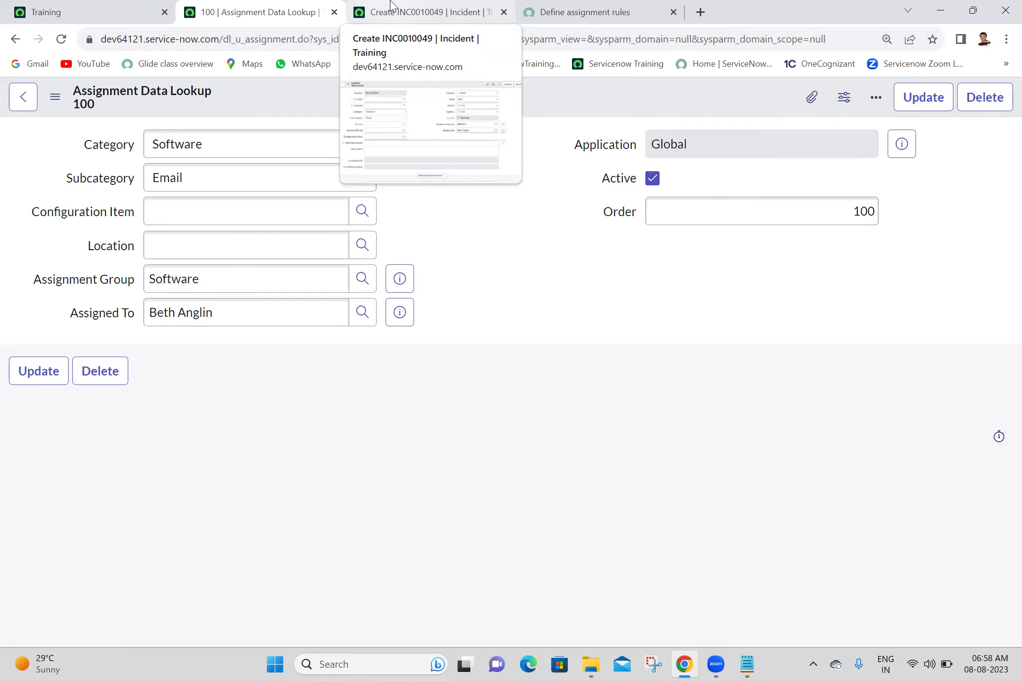
Step: From the application navigator's "assignment" results, open the Assignment module under System Policy > Rules in a new browser tab and show it
left_click(95, 12)
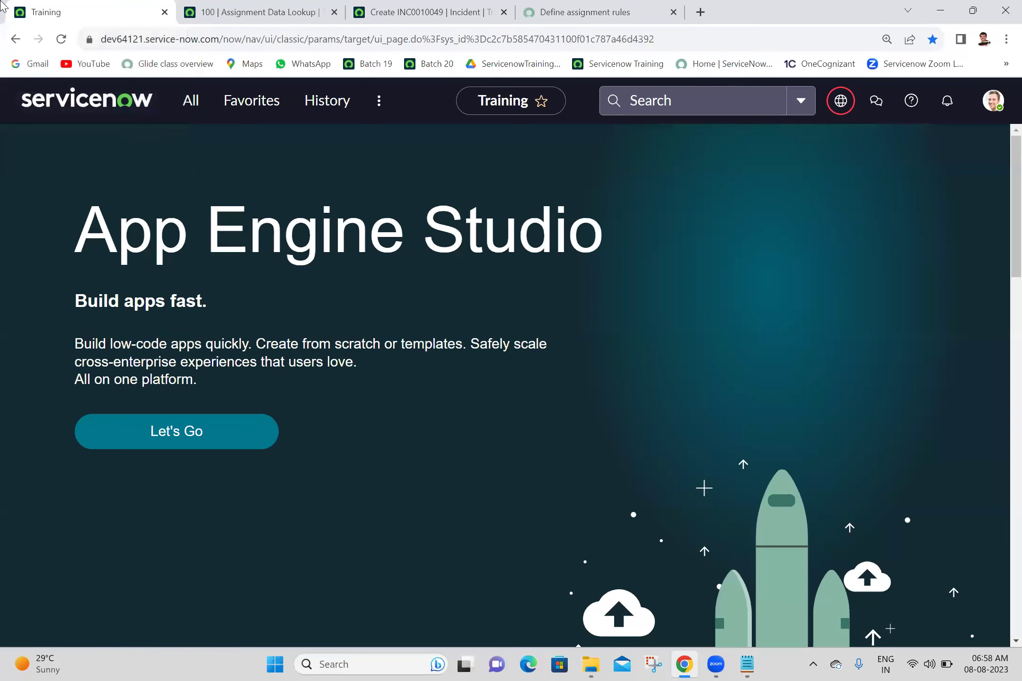
left_click(184, 101)
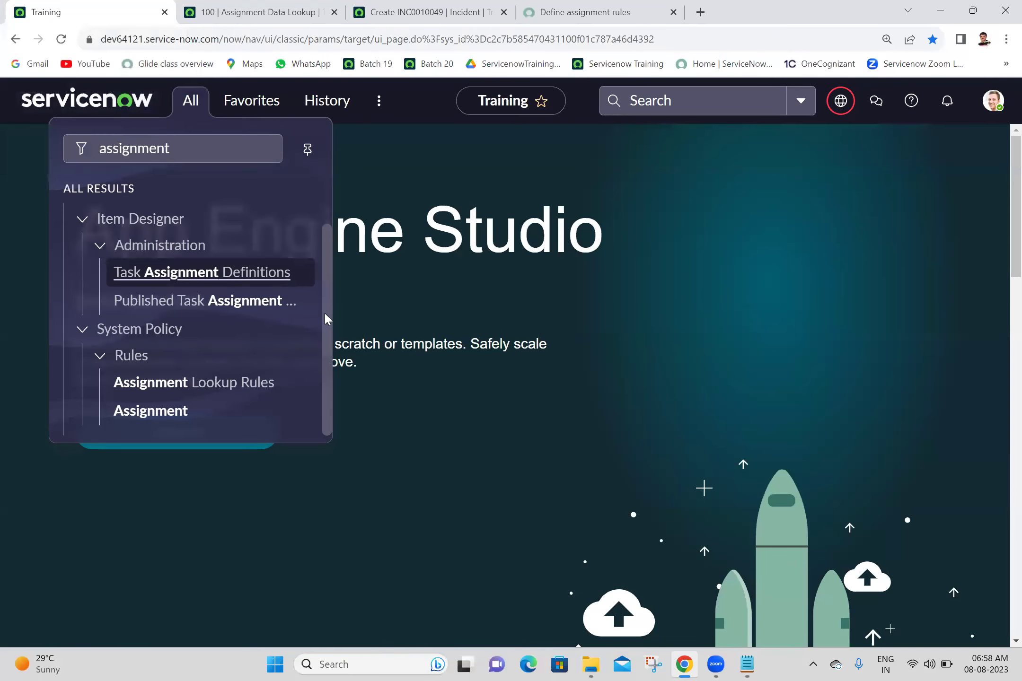
left_click(180, 420, "ctrl")
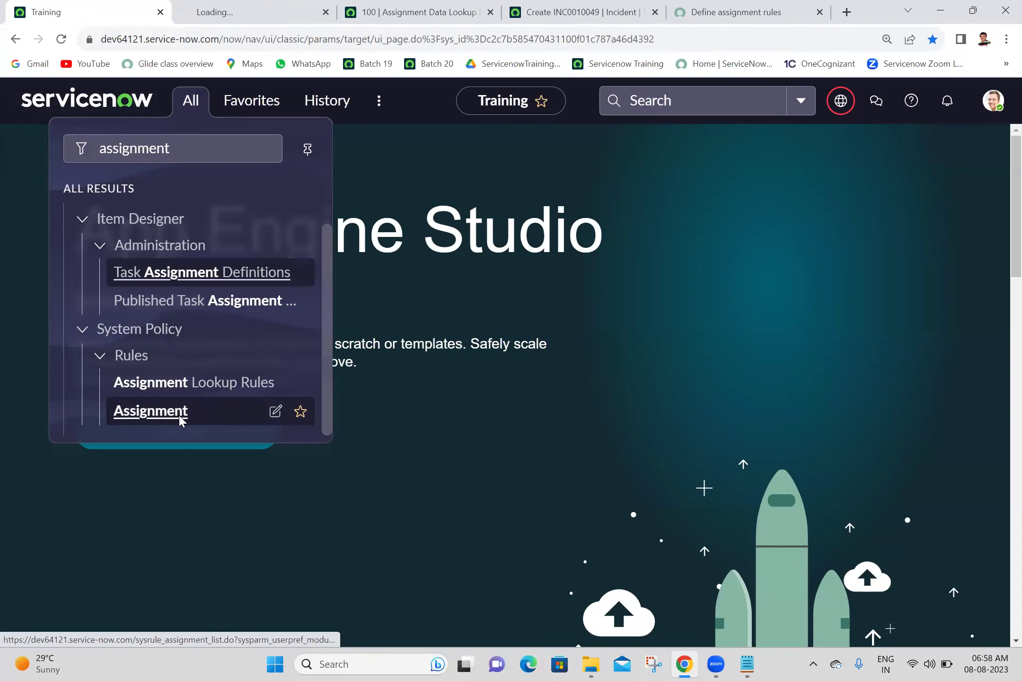
left_click(228, 10)
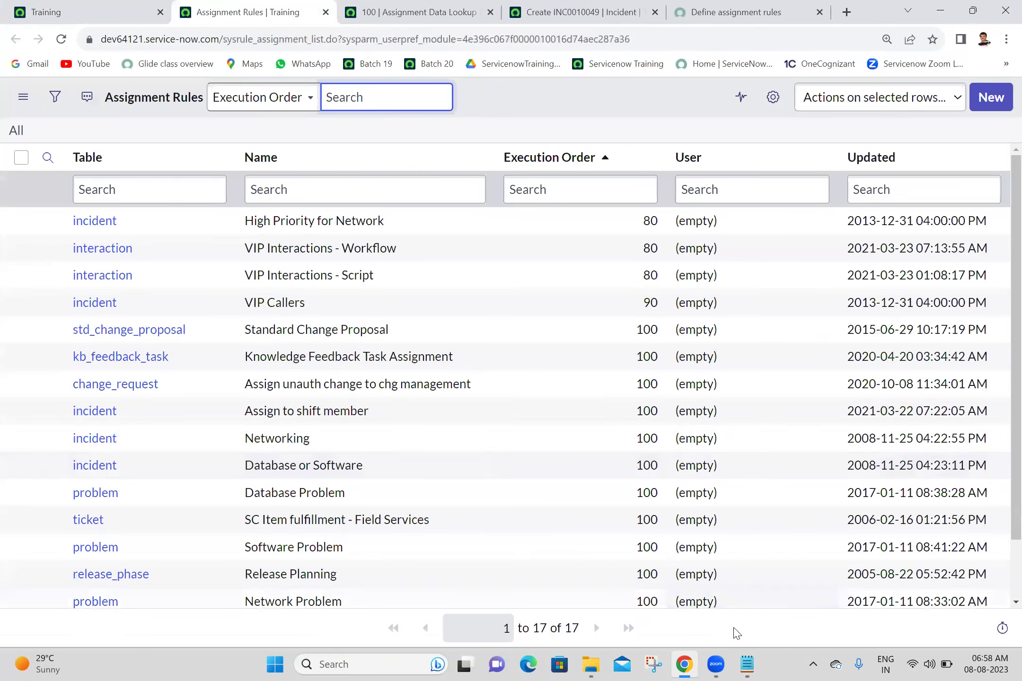
Step: Add an "Assignment:" heading to the Batch 20 notes and paste beneath it the documentation's sentence describing the Assignment rules module
left_click(738, 660)
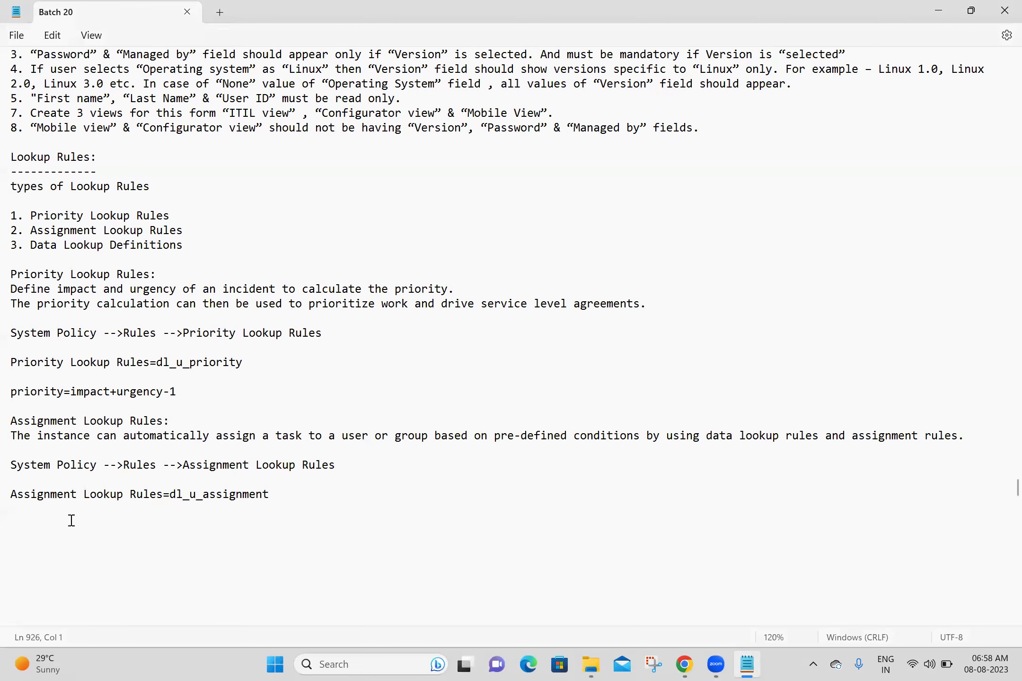
type("Assignment:")
key("alt+Tab")
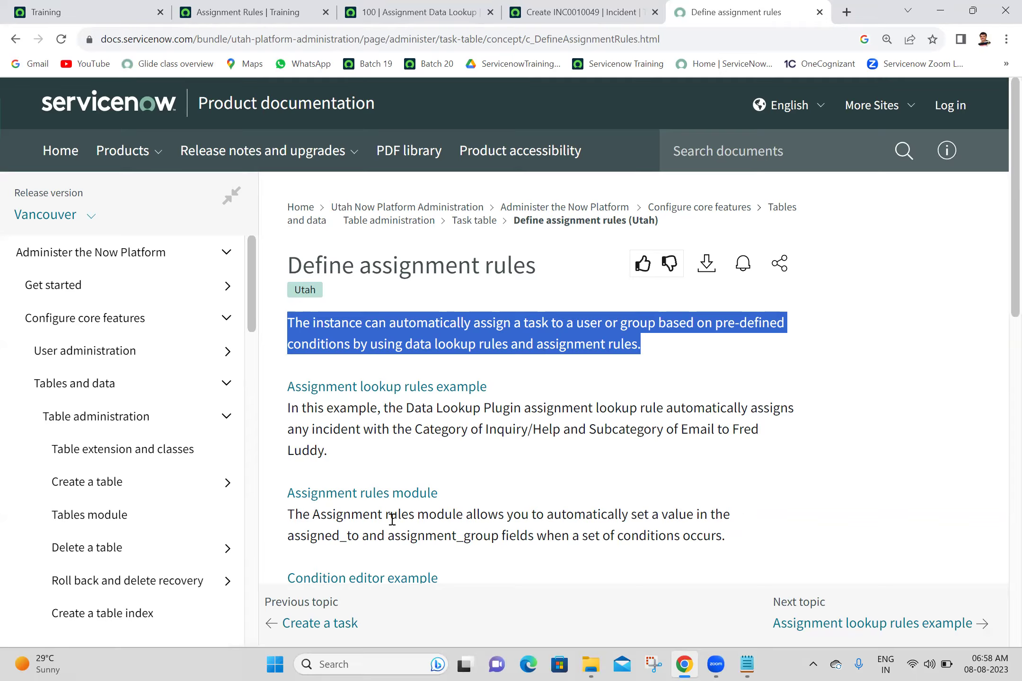
left_click(746, 540)
left_click_drag(746, 539, 280, 516)
key("ctrl+c")
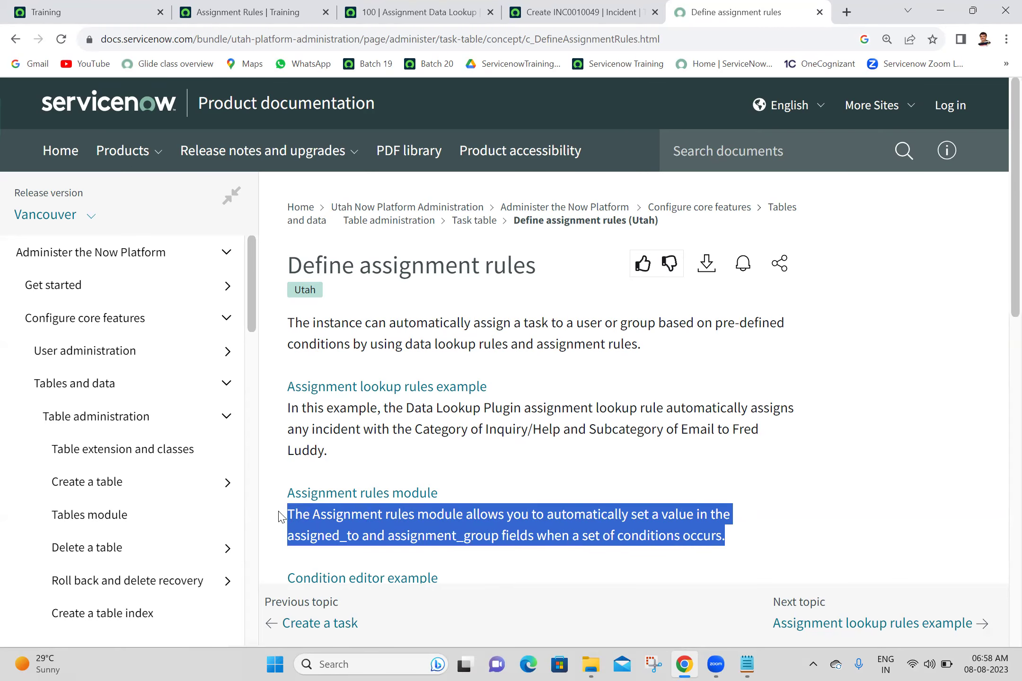
left_click(740, 665)
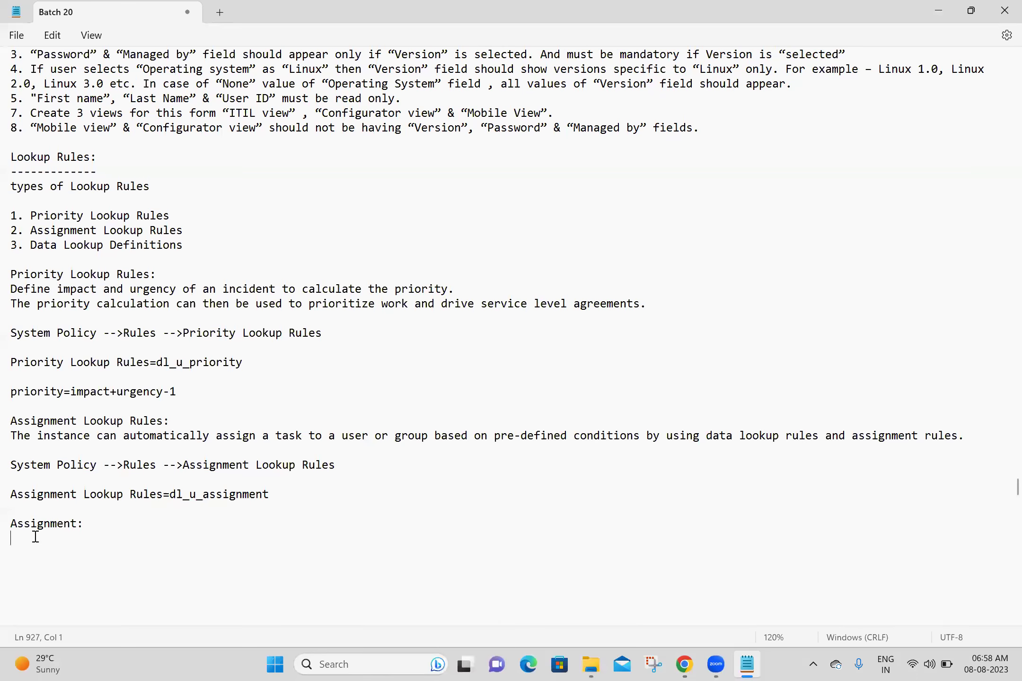
key("ctrl+v")
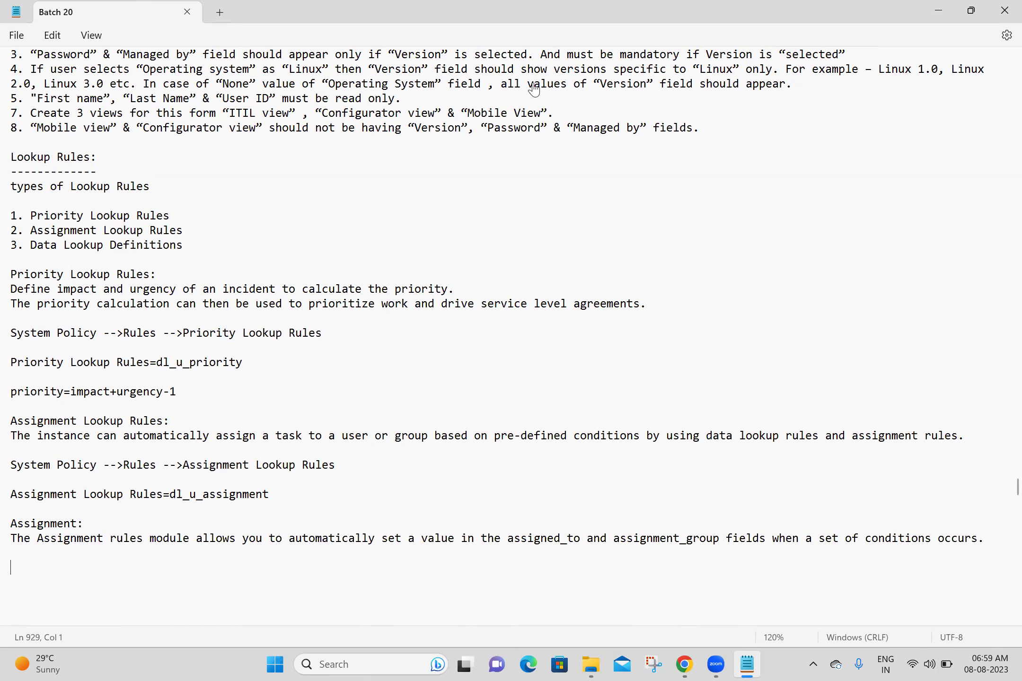
Step: Get the table name sysrule_assignment from the Assignment Rules list's URL and add "Assignment Rules=sysrule_assignment" to the notes
key("alt+Tab")
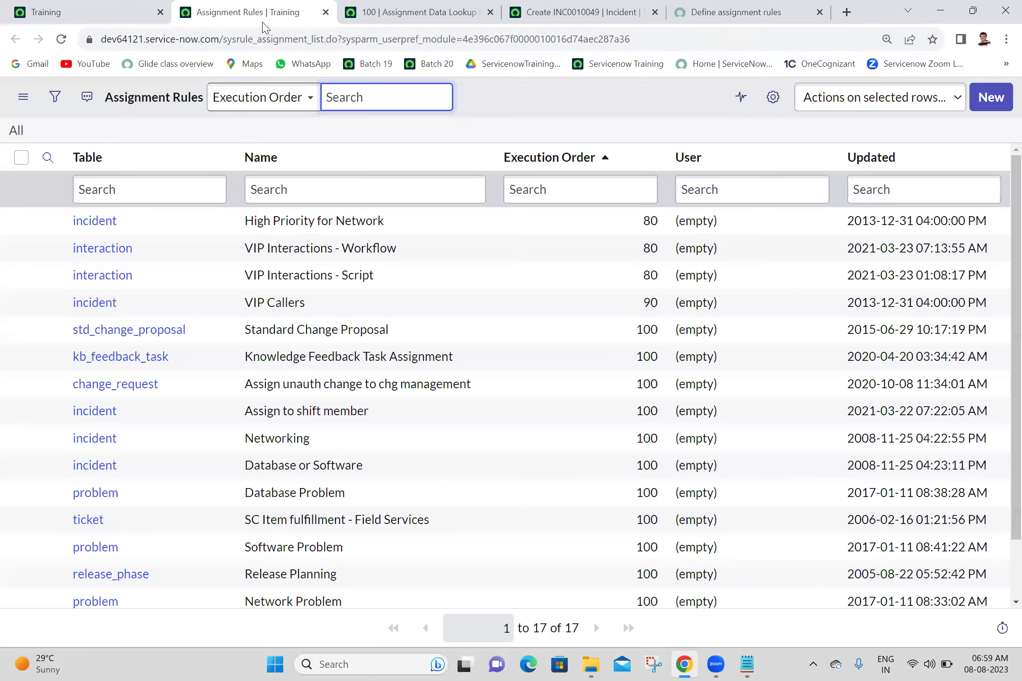
left_click_drag(222, 41, 308, 43)
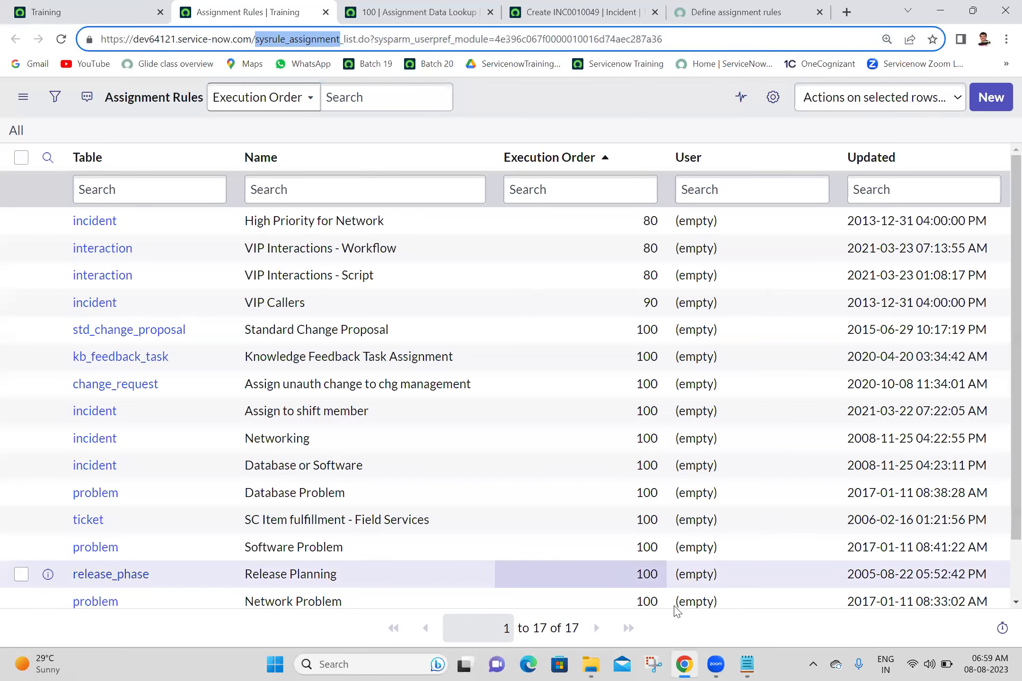
left_click(746, 664)
type("A")
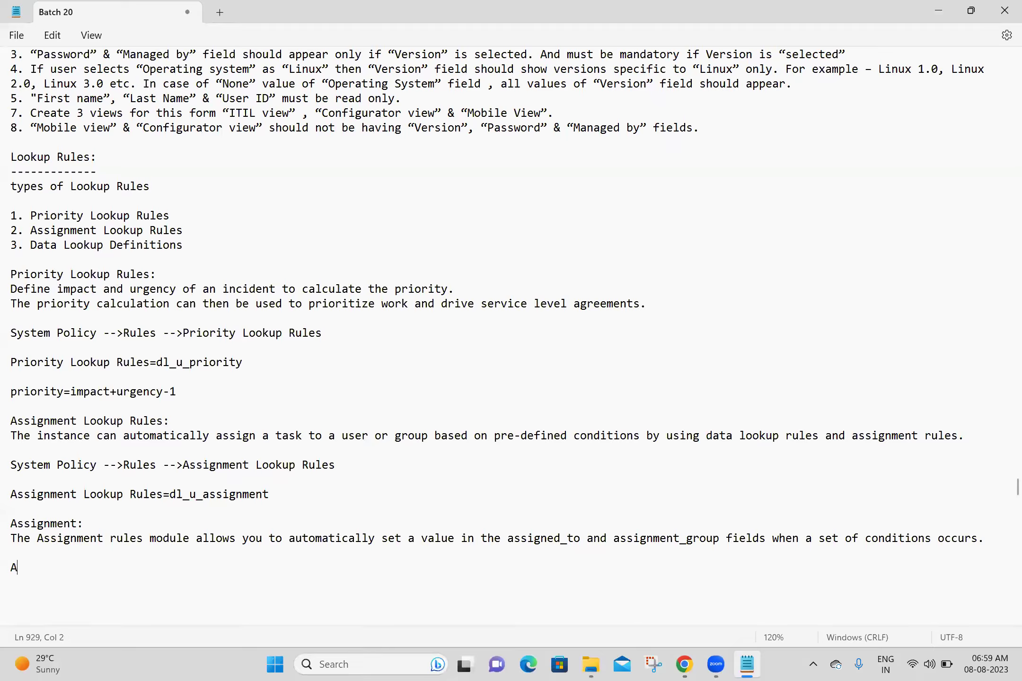
type("ssignment Rules=sysrule_assignment")
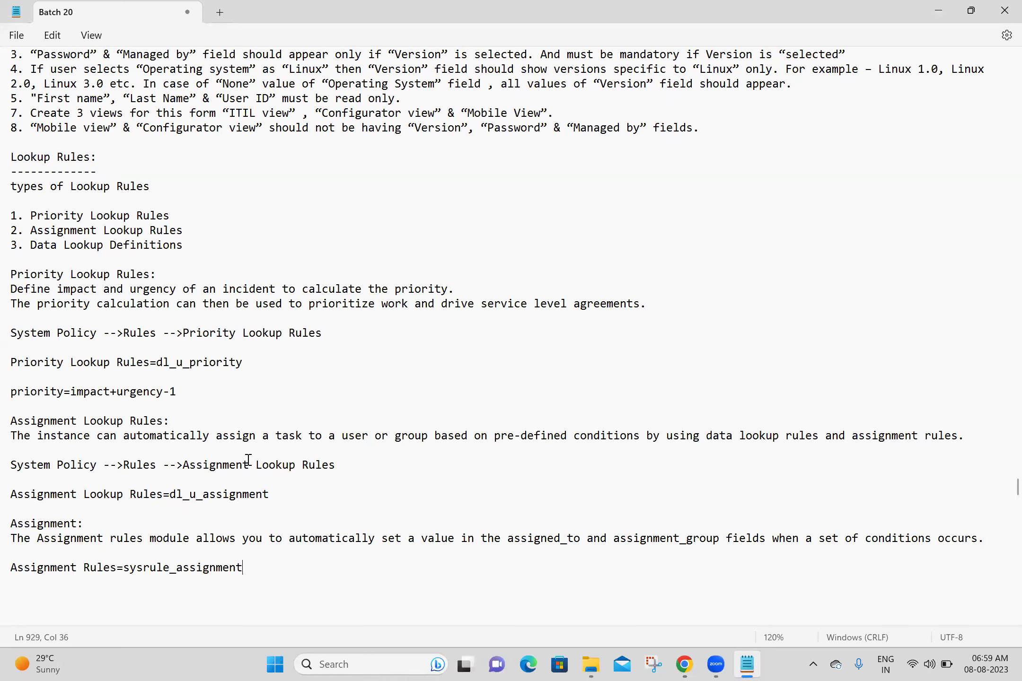
Step: Copy "System Policy -->Rules -->Assignment" from the lookup rules path and insert it above the "Assignment Rules=sysrule_assignment" line
left_click_drag(249, 462, 19, 474)
key("ctrl+c")
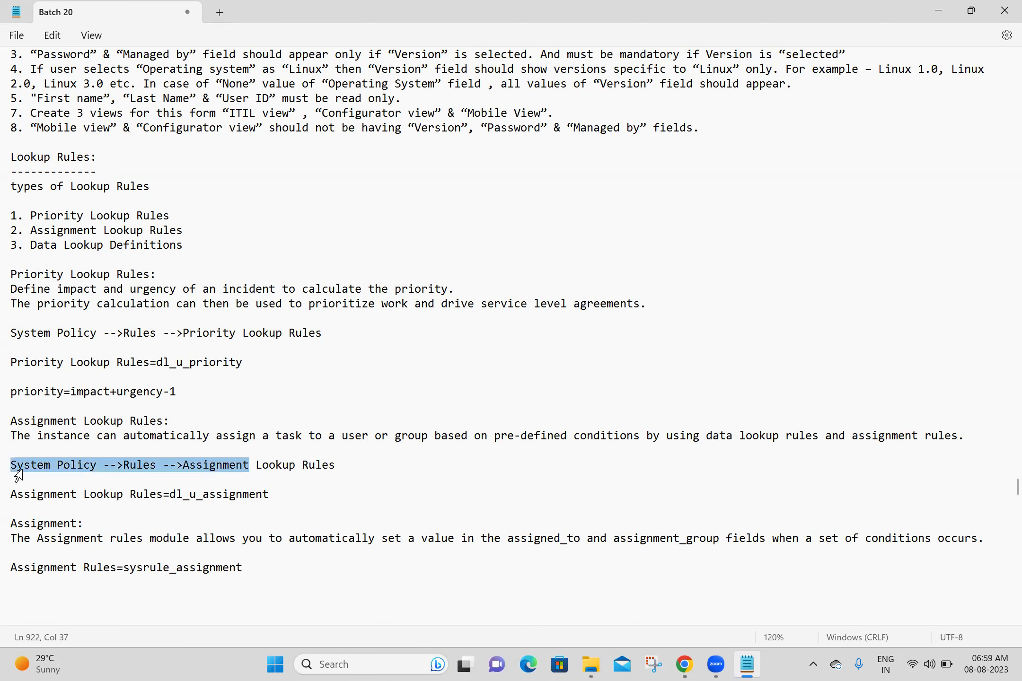
left_click(134, 559)
key("Return")
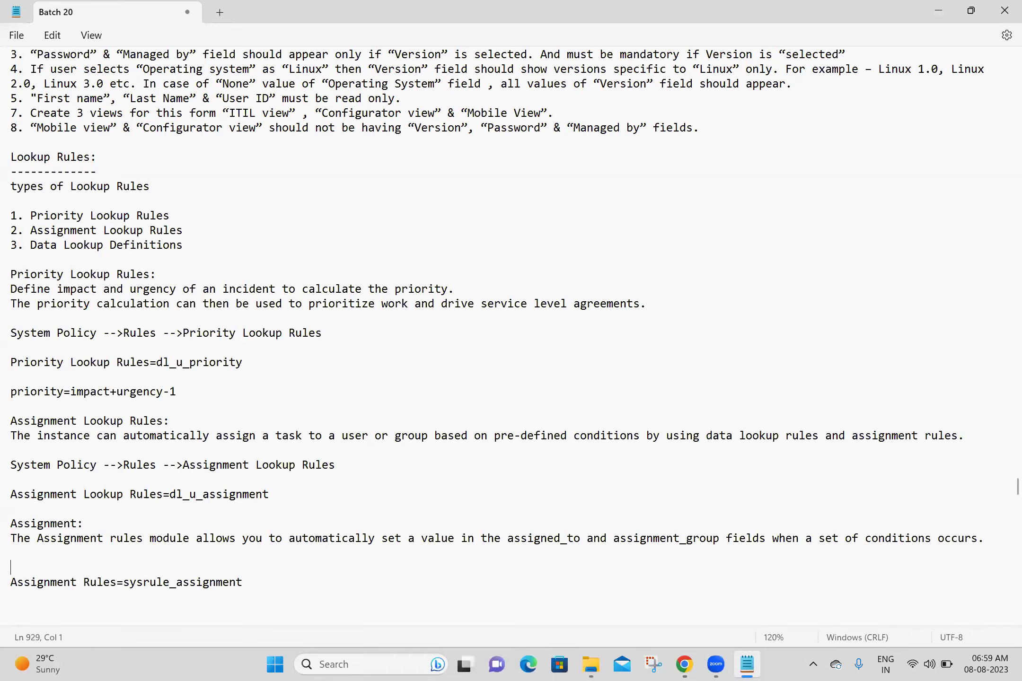
key("ctrl+v")
key("Return")
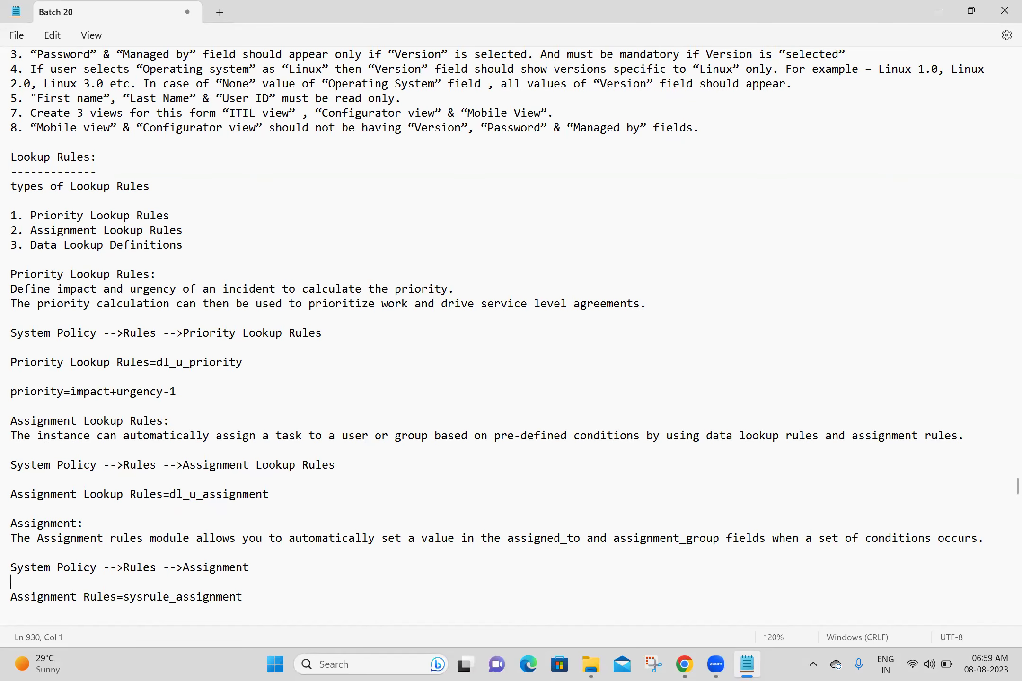
Step: Add several blank lines at the end of the notes, save the file, and return to the Assignment Rules list in Chrome
key("ctrl+End")
key("Return")
key("Return")
key("Return")
key("Return")
key("Return")
key("Return")
key("Return")
key("Return")
key("Return")
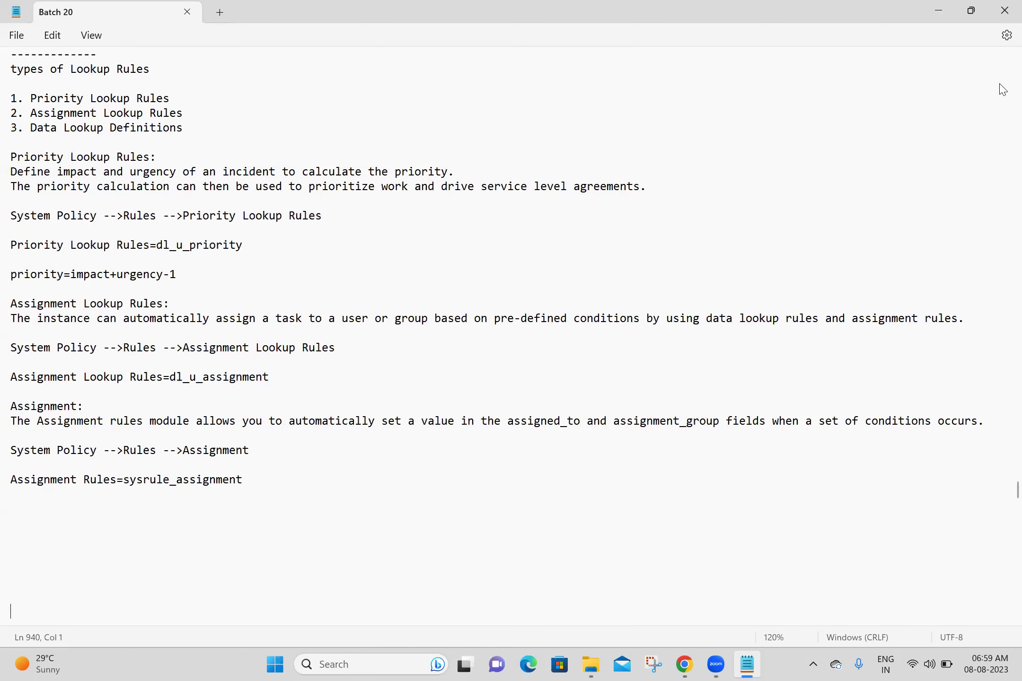
key("alt+Tab")
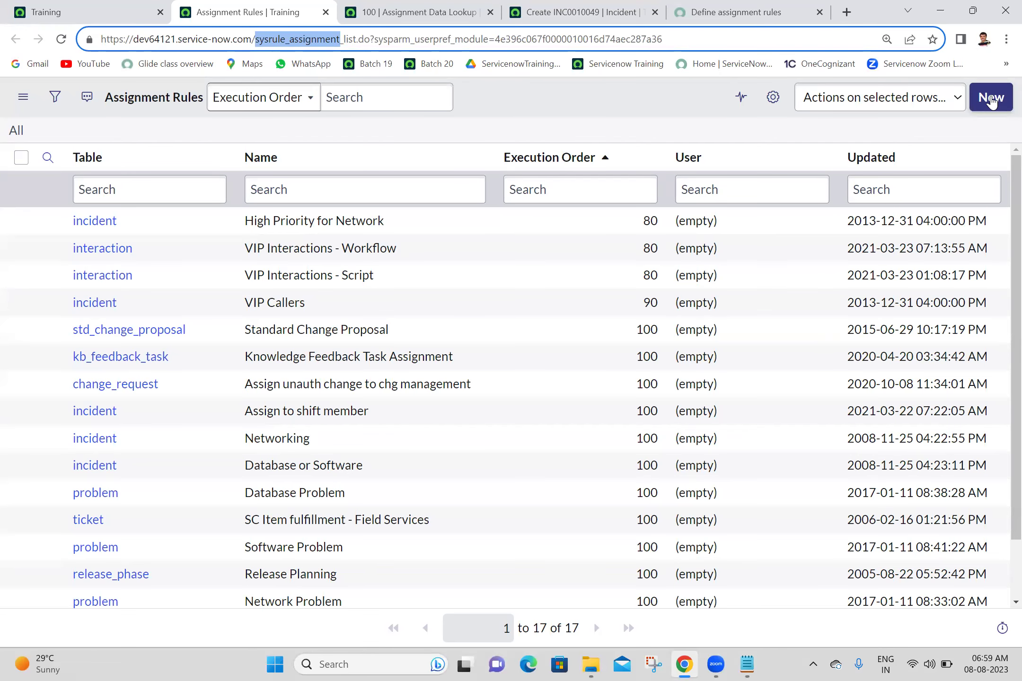
Step: Create a new assignment rule named "my assignment"
left_click(990, 98)
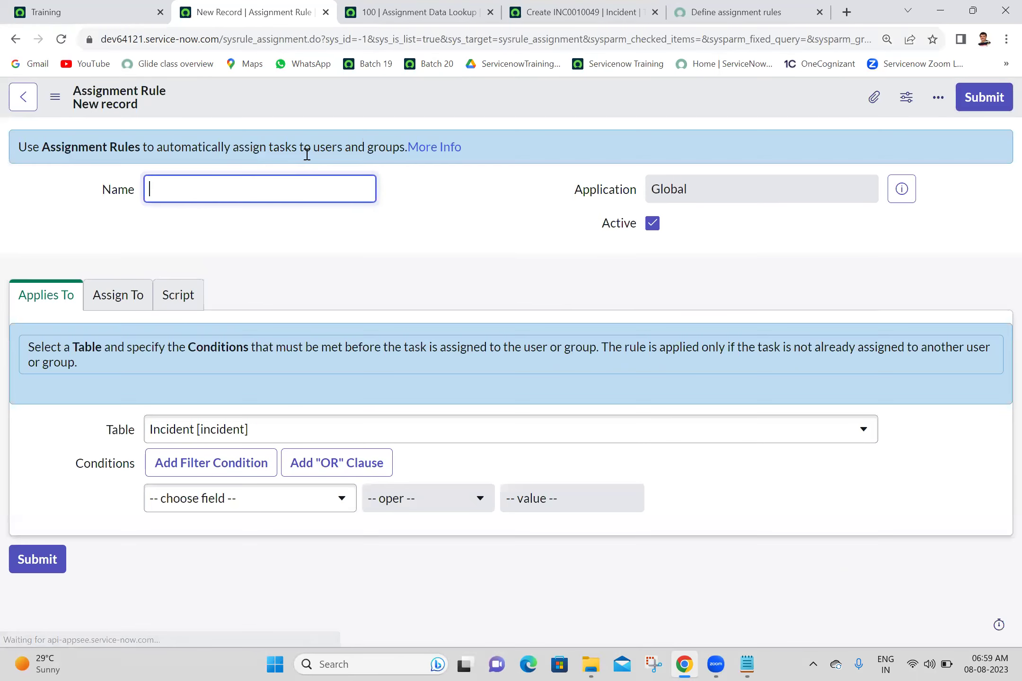
type("my ")
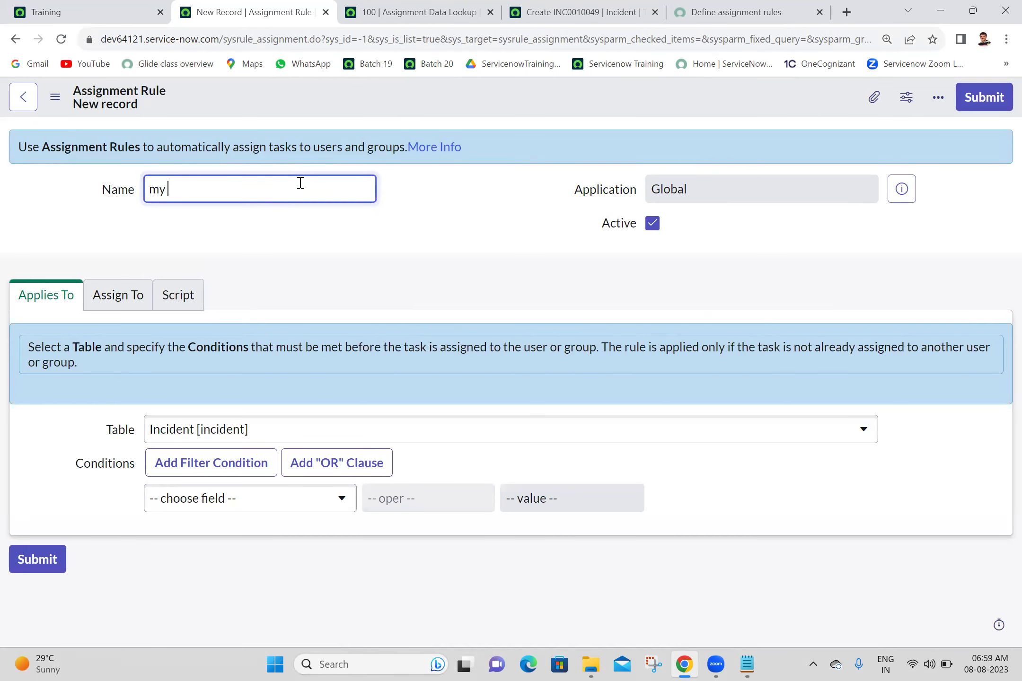
type("assignment")
left_click(291, 263)
Step: Add a condition to the assignment rule that Short description contains "anji"
left_click(225, 496)
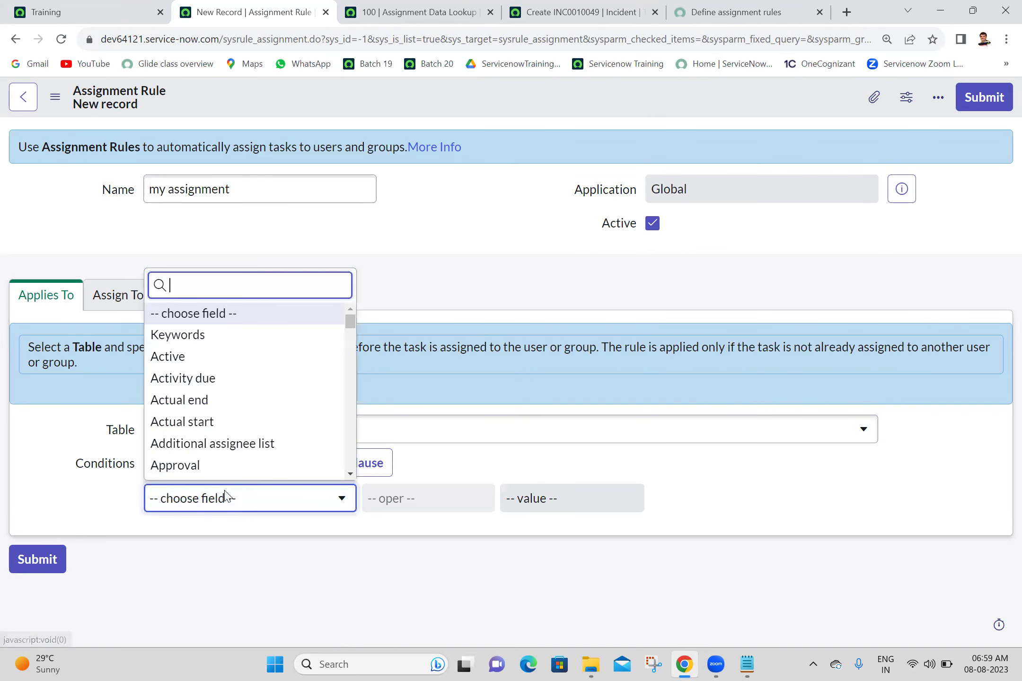
type("short")
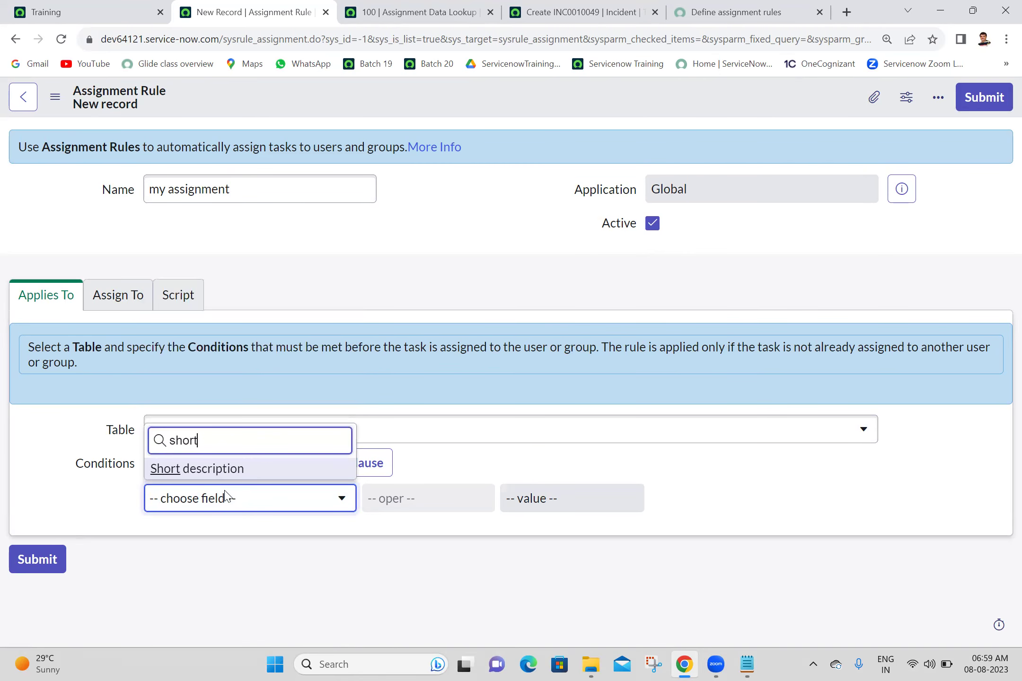
left_click(243, 476)
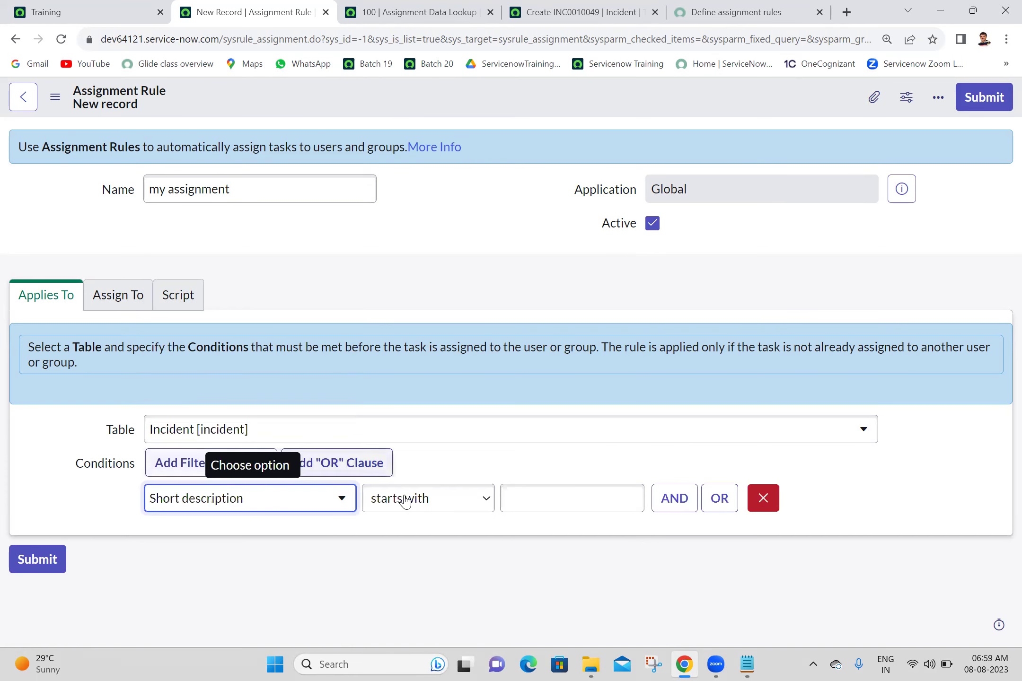
left_click(413, 518)
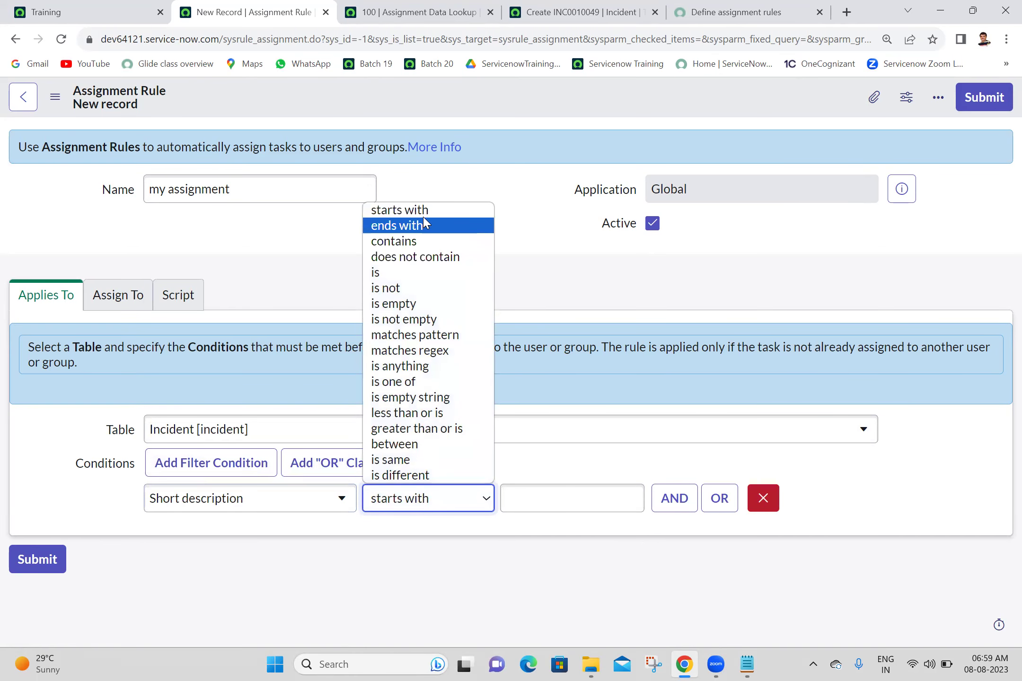
left_click(428, 246)
left_click(543, 500)
type("anji")
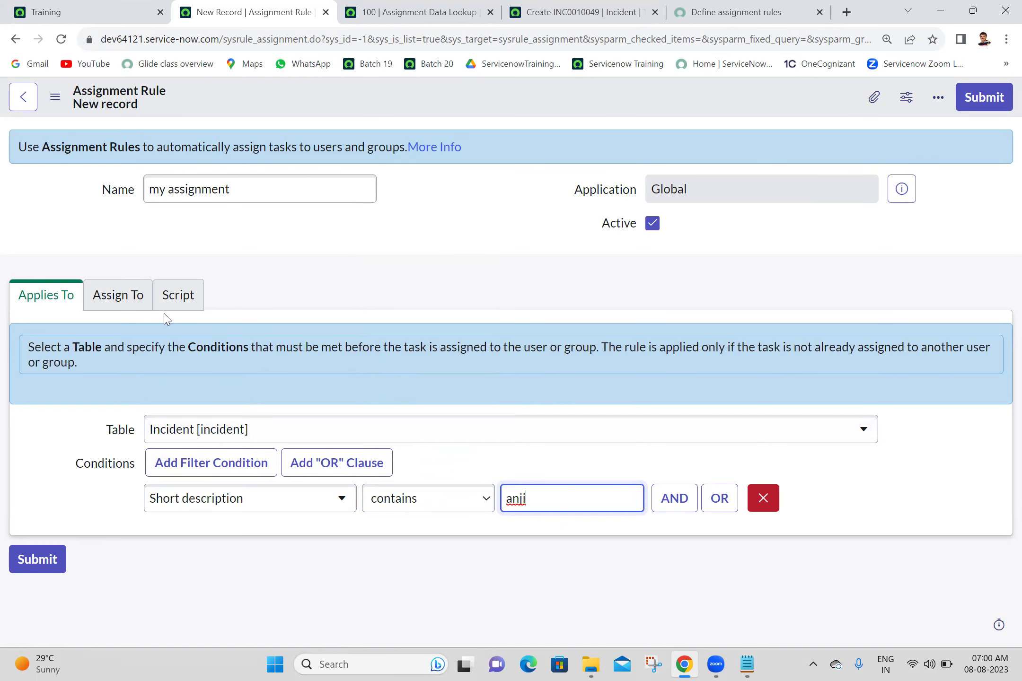
Step: Set the group that the "my assignment" rule assigns incidents to as Hardware
left_click(139, 297)
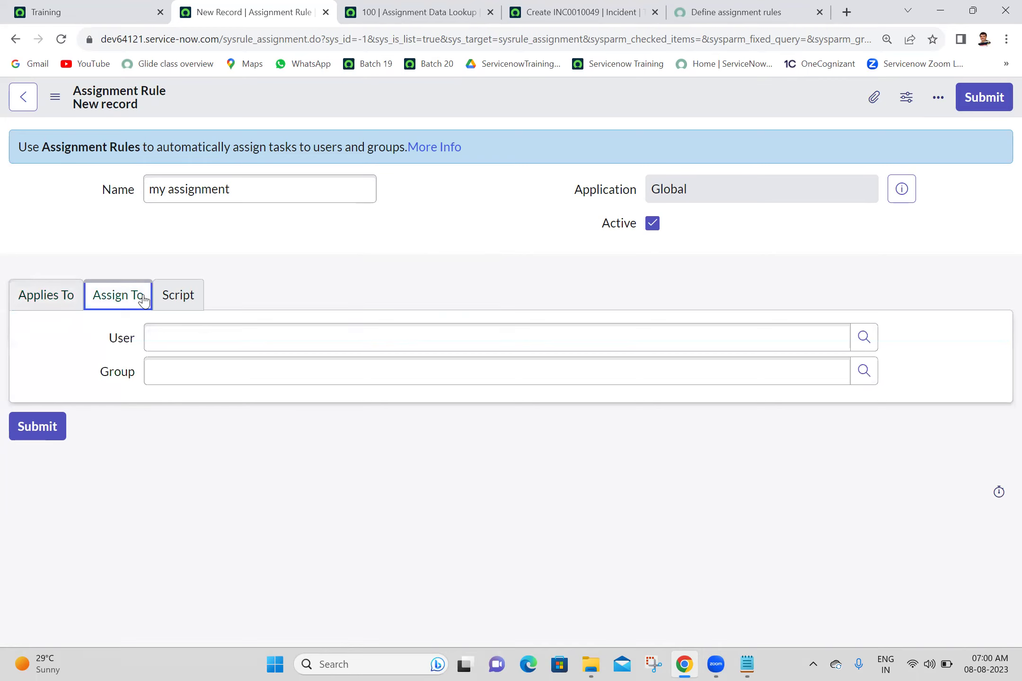
left_click(284, 343)
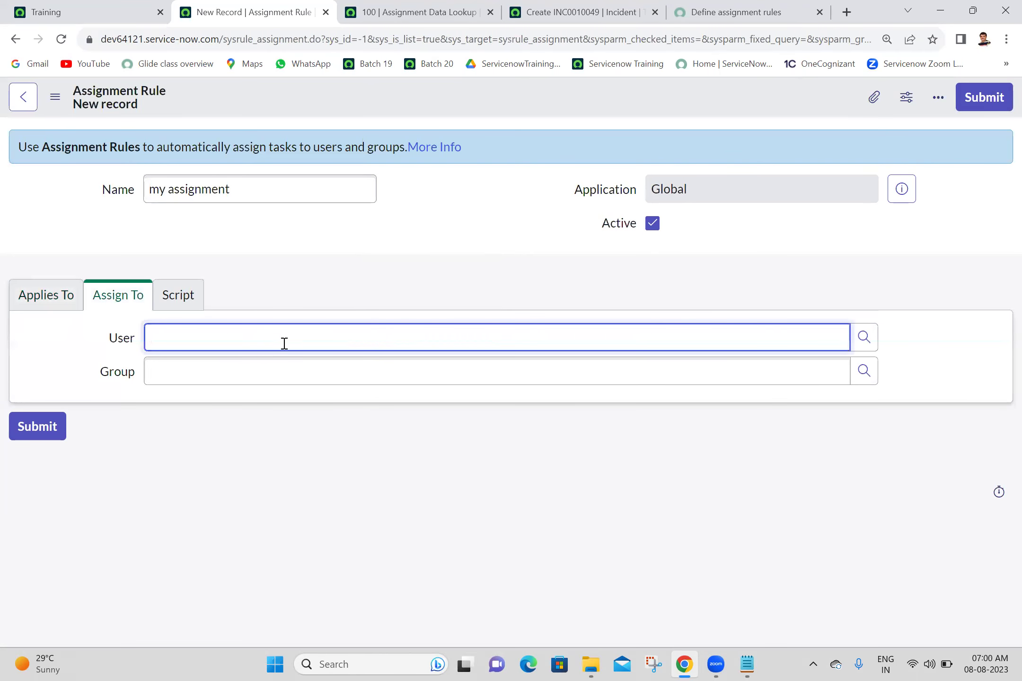
left_click(271, 367)
type("hafr")
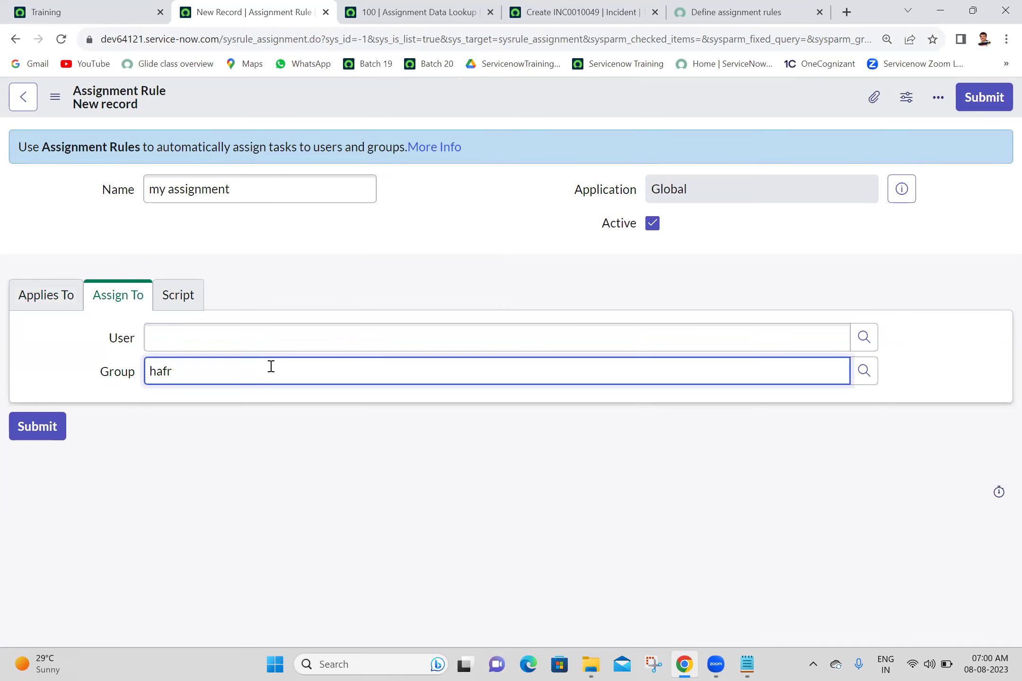
type("drd")
left_click(214, 406)
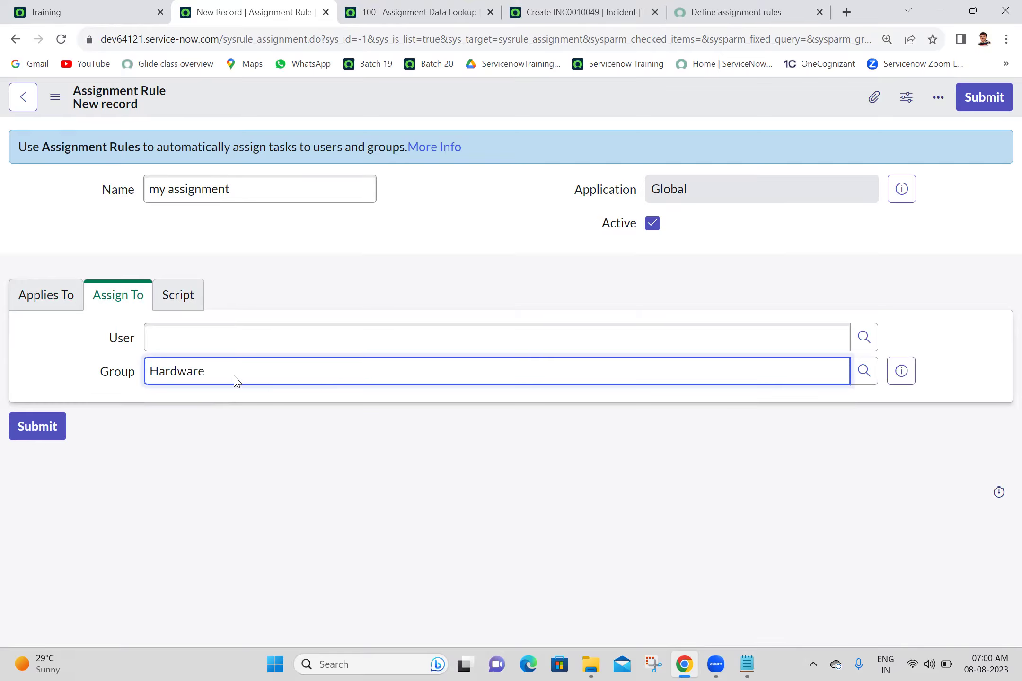
left_click(260, 331)
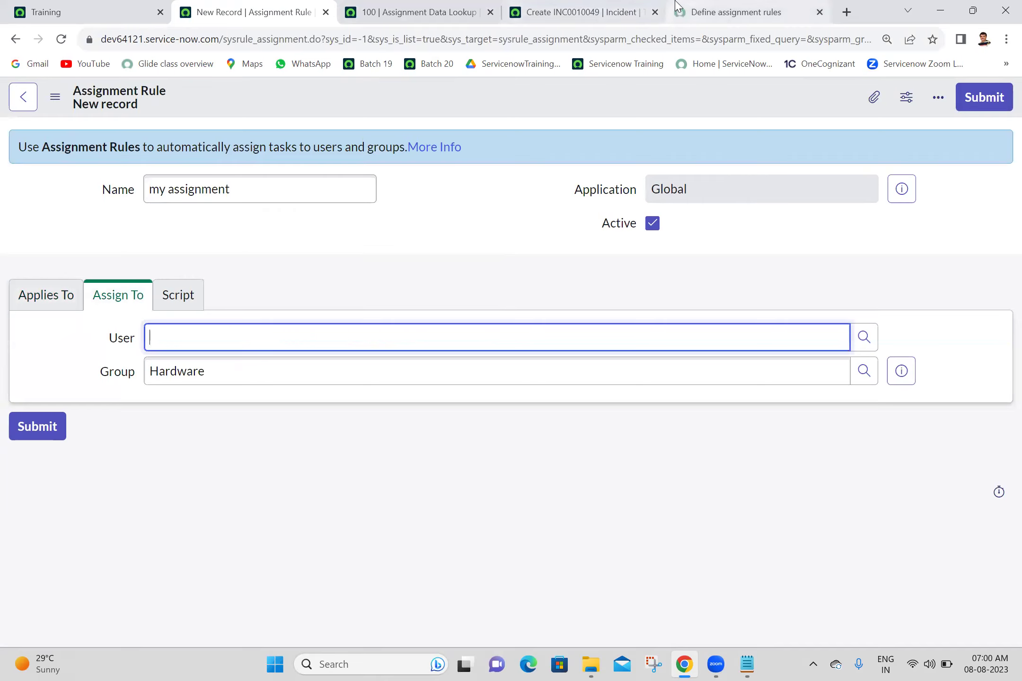
Step: Try Hardware as the unsaved incident's assignment group, and check the assignee in the Assignment Data Lookup record
left_click(605, 7)
left_click(693, 339)
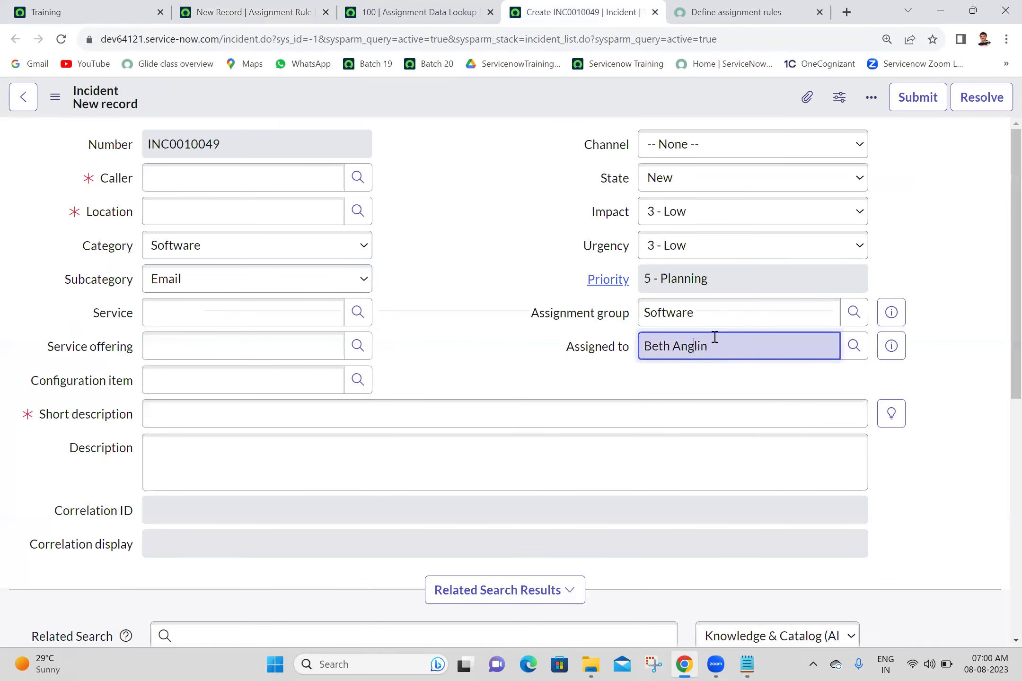
double_click(731, 317)
type("hard")
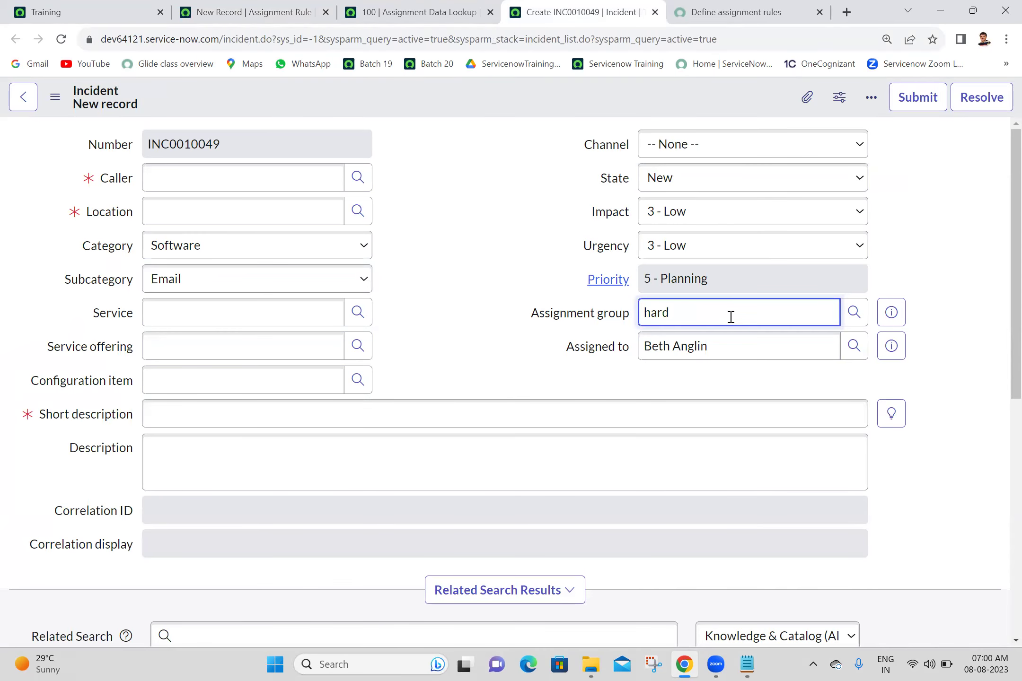
left_click(471, 288)
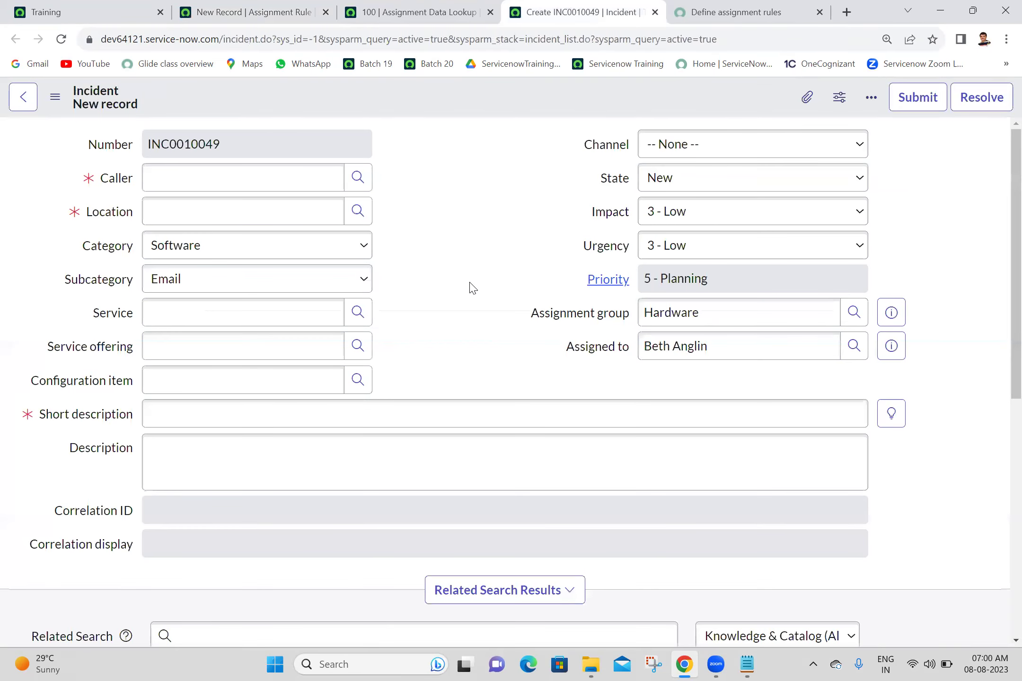
left_click(393, 8)
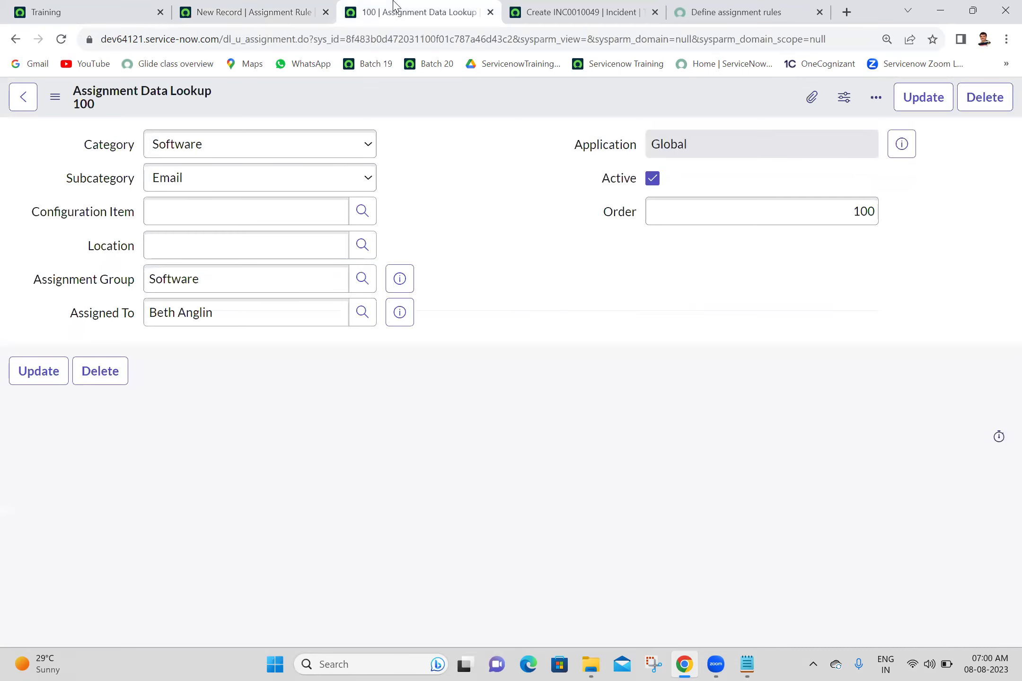
Step: Set the assignment rule's user to the same assignee as in the Assignment Data Lookup record and save the rule
left_click(232, 6)
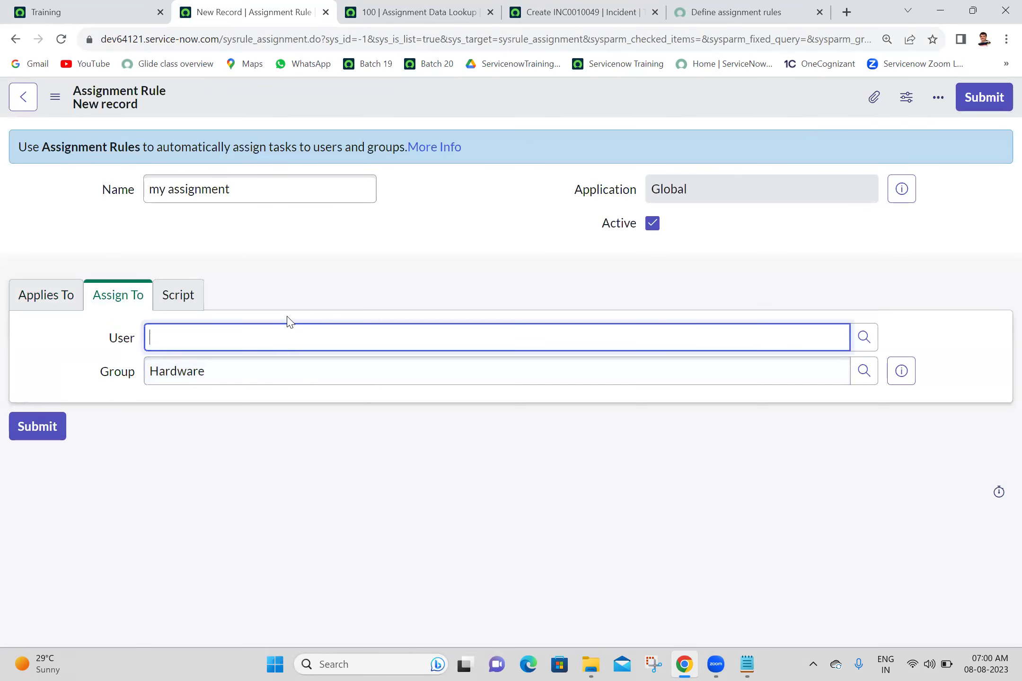
type("beth")
left_click(244, 385)
right_click(415, 97)
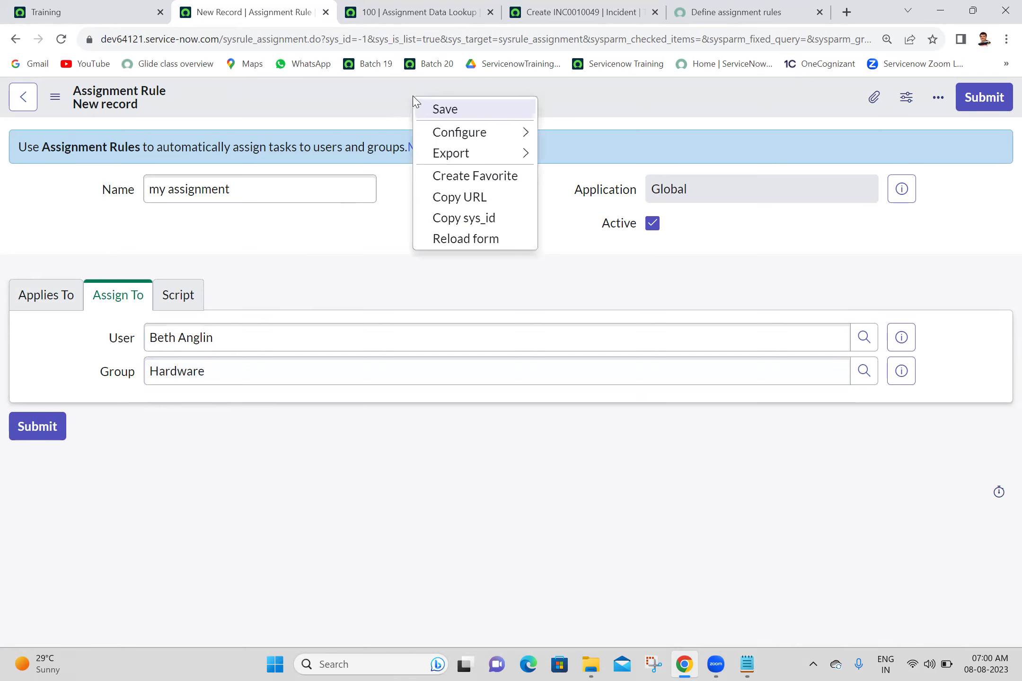
left_click(418, 102)
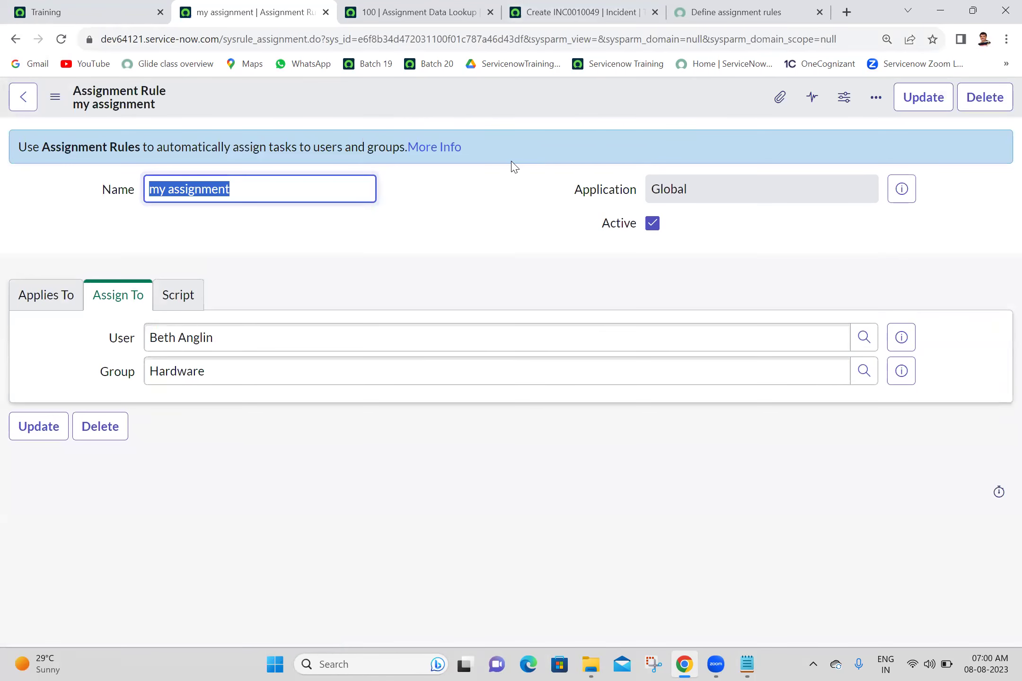
Step: Reload the new incident form and choose the first recently selected caller
left_click(578, 11)
left_click(61, 40)
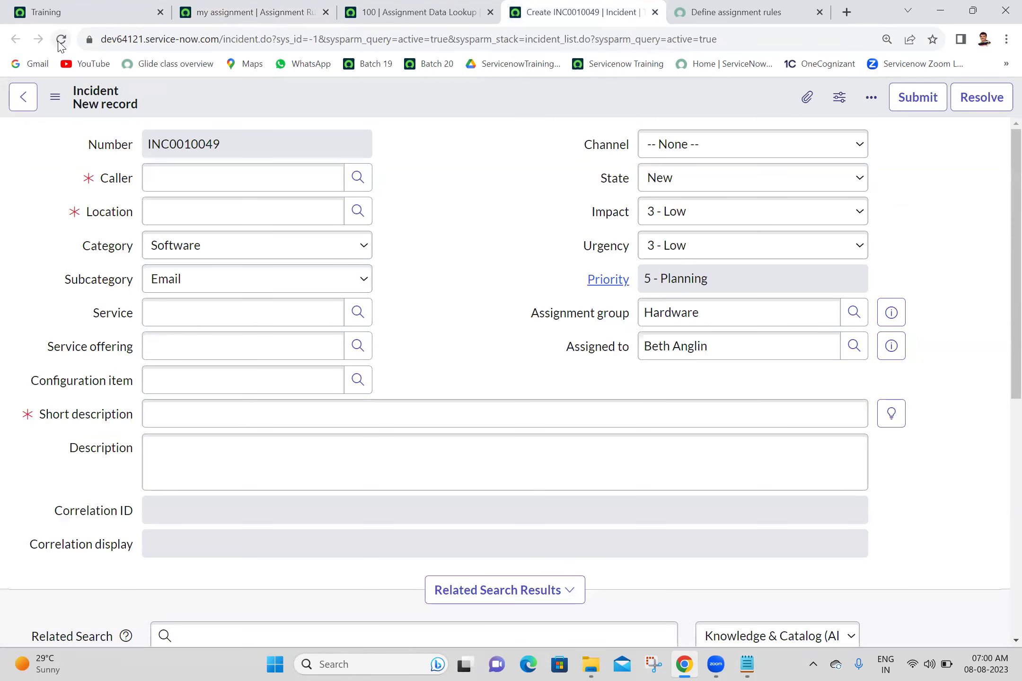
left_click(571, 122)
left_click(251, 188)
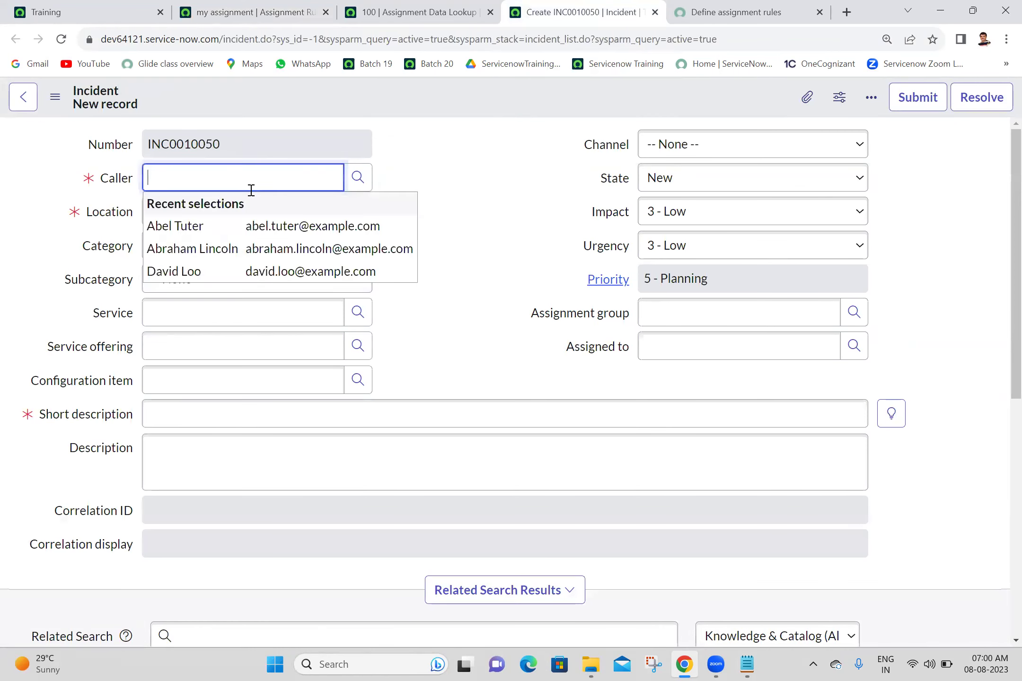
left_click(226, 229)
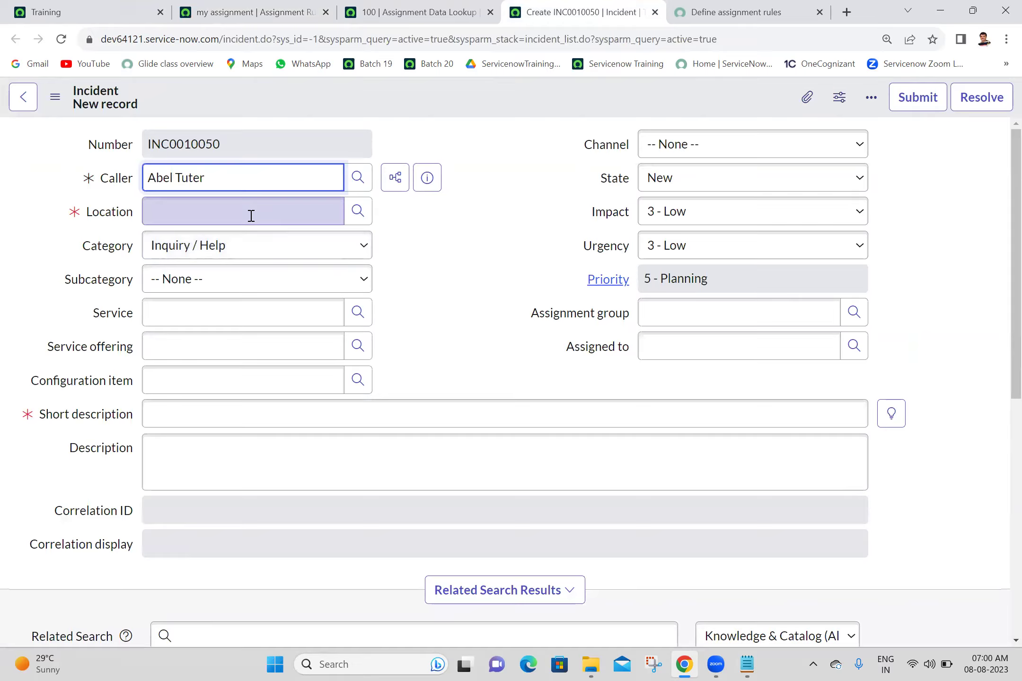
Step: Enter "hello anji" as the incident's short description and save the incident without filling in the assignment fields
left_click(222, 417)
type("h")
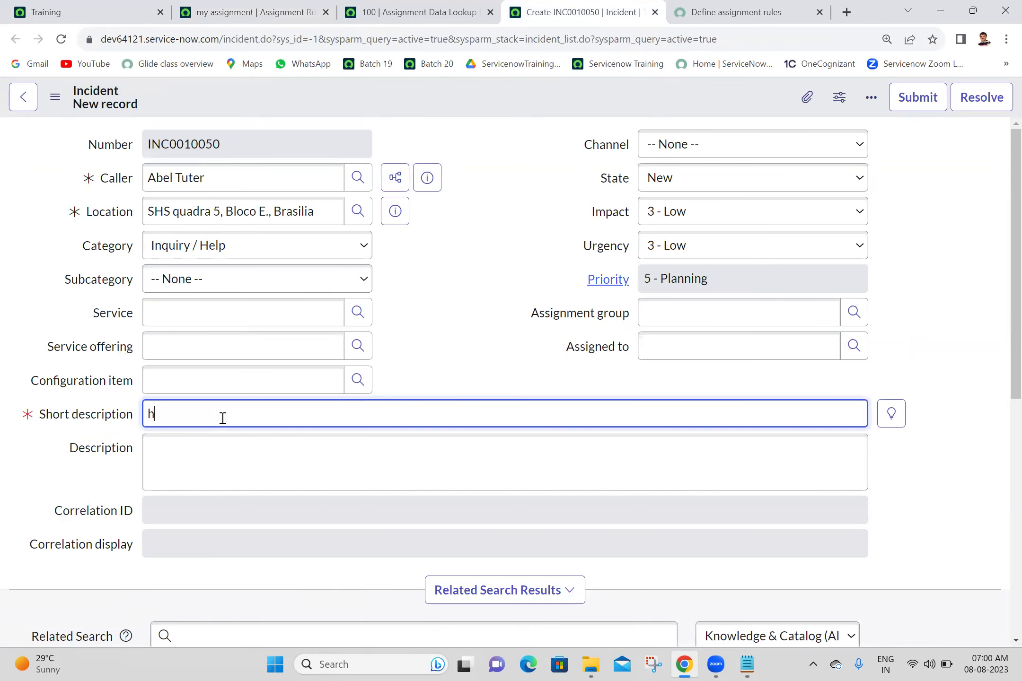
type("ello anji")
left_click(449, 340)
right_click(449, 90)
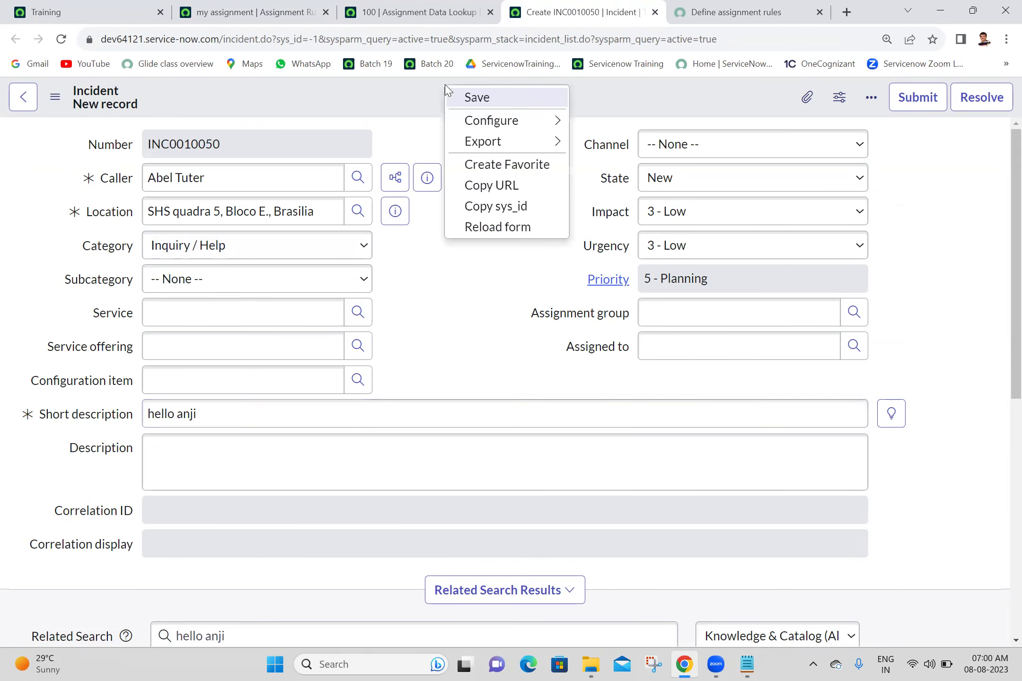
left_click(471, 106)
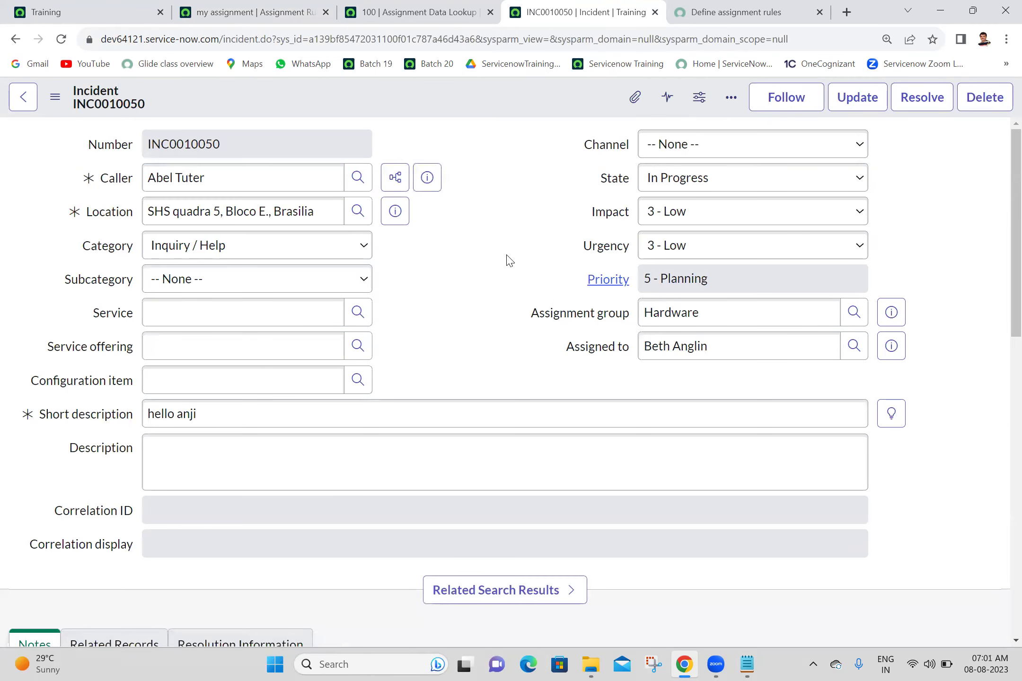
triple_click(292, 413)
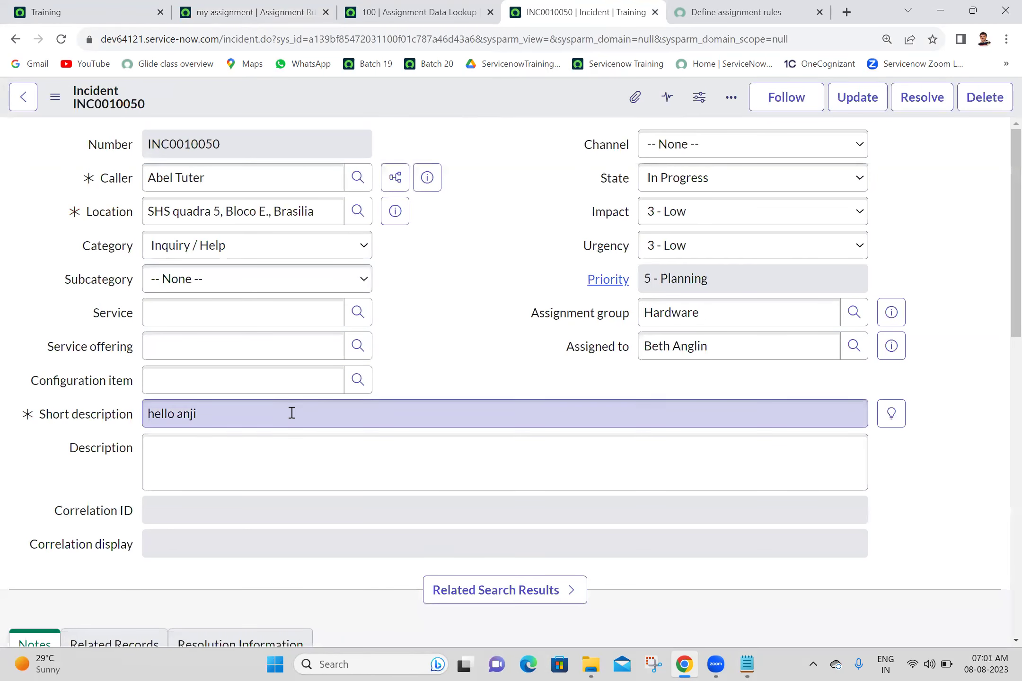
left_click(392, 370)
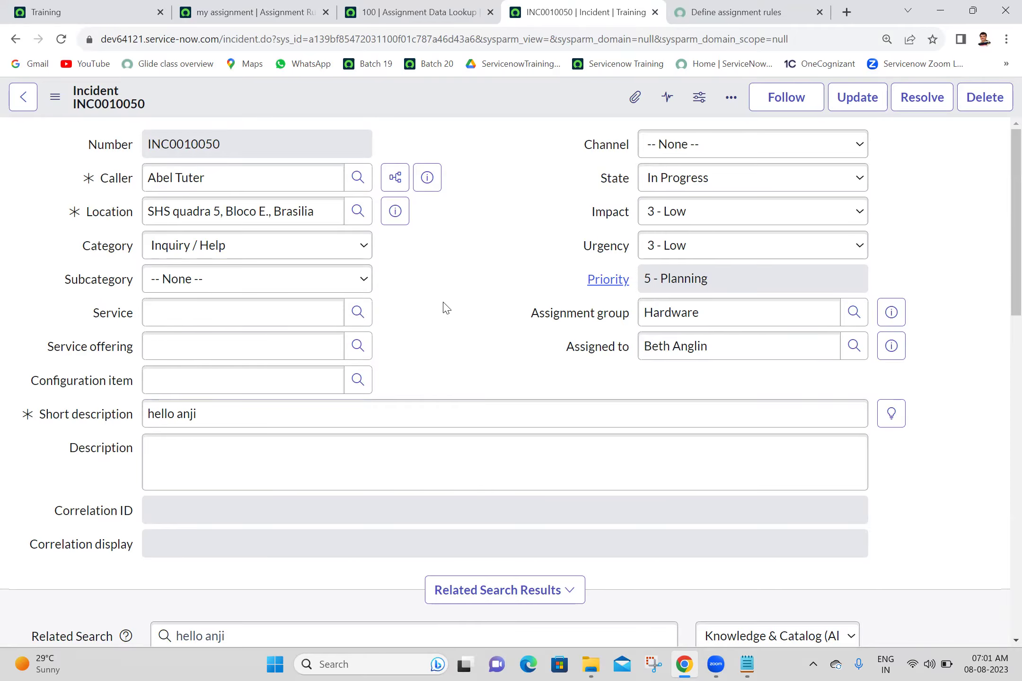
left_click(727, 7)
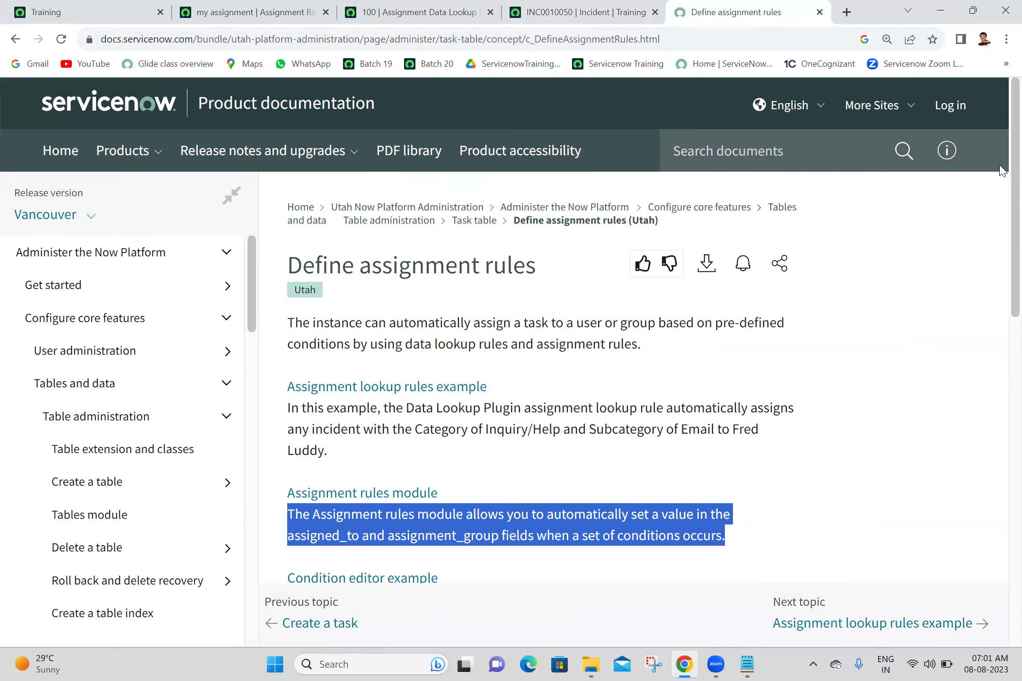
left_click_drag(252, 295, 233, 584)
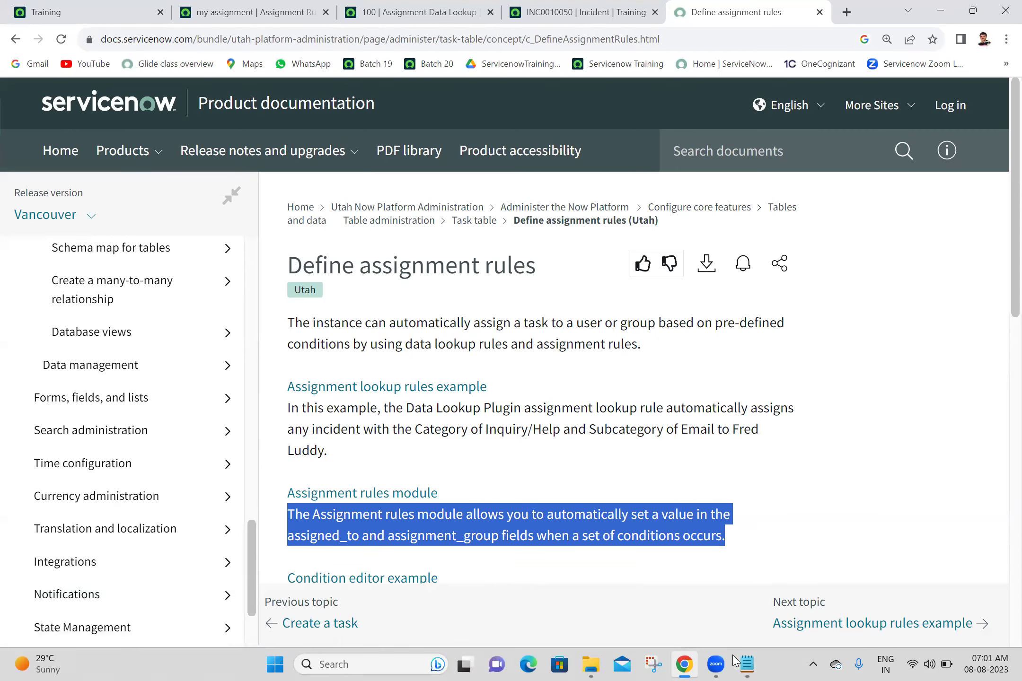
Step: Copy "Data Lookup Definitions" from the list of lookup rule types into a "Data Lookup Definitions:" heading at the end of the Batch 20 notes and save
left_click(747, 664)
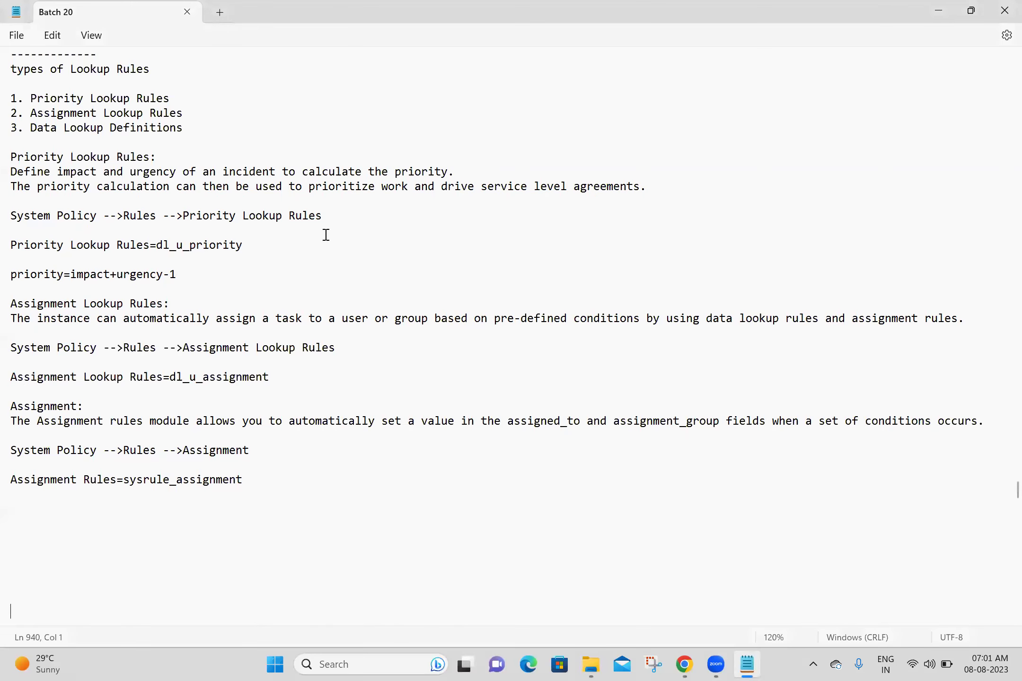
left_click_drag(30, 127, 187, 128)
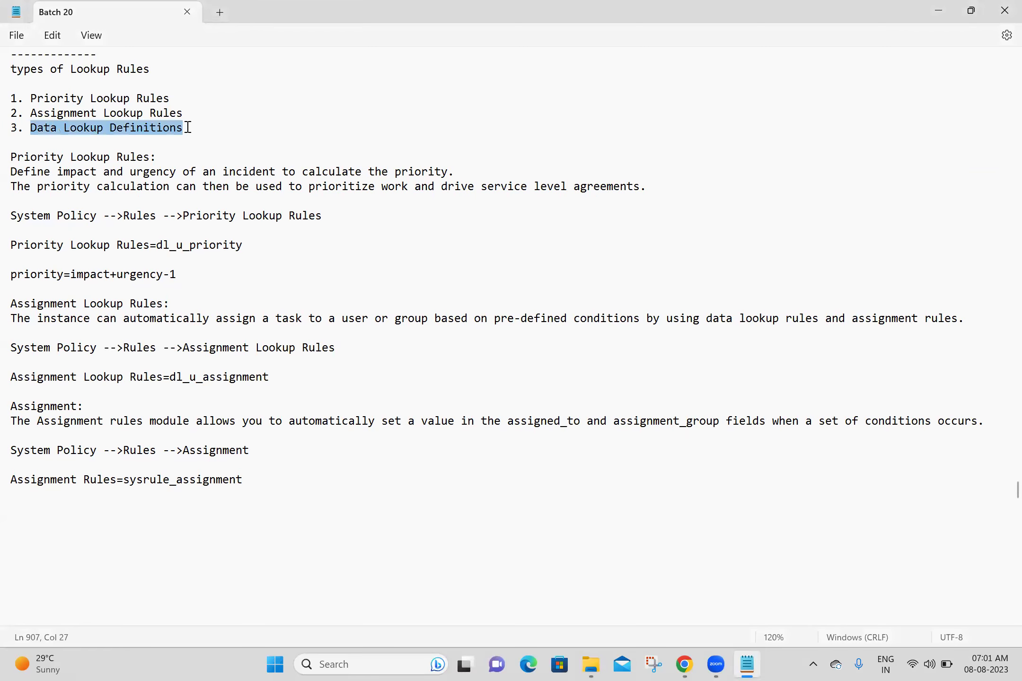
left_click(188, 128)
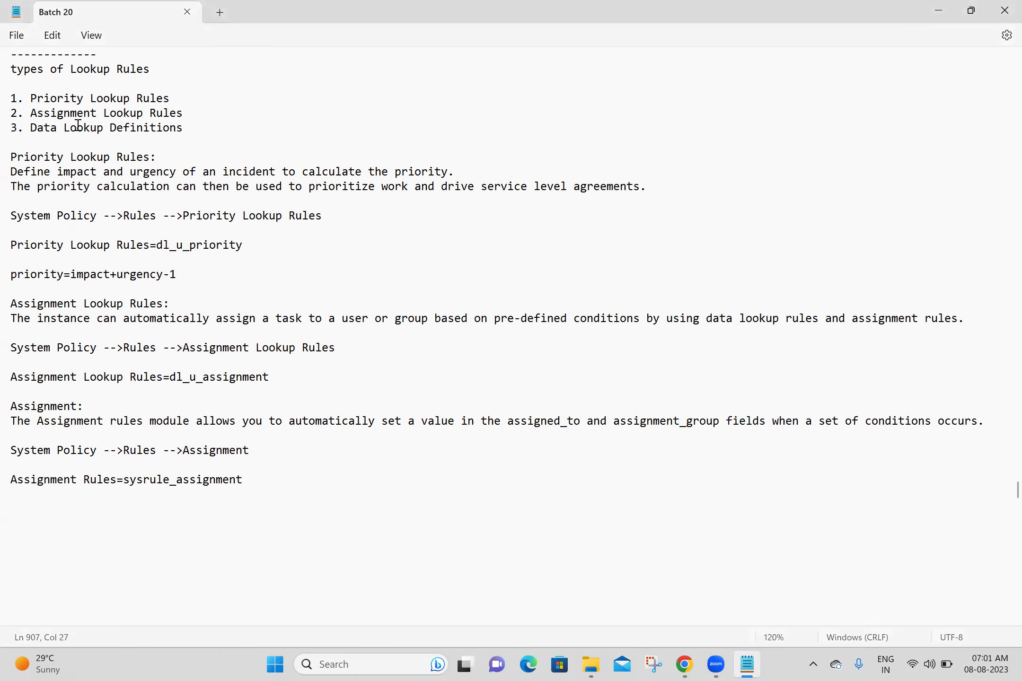
left_click(31, 128, "shift")
key("ctrl+c")
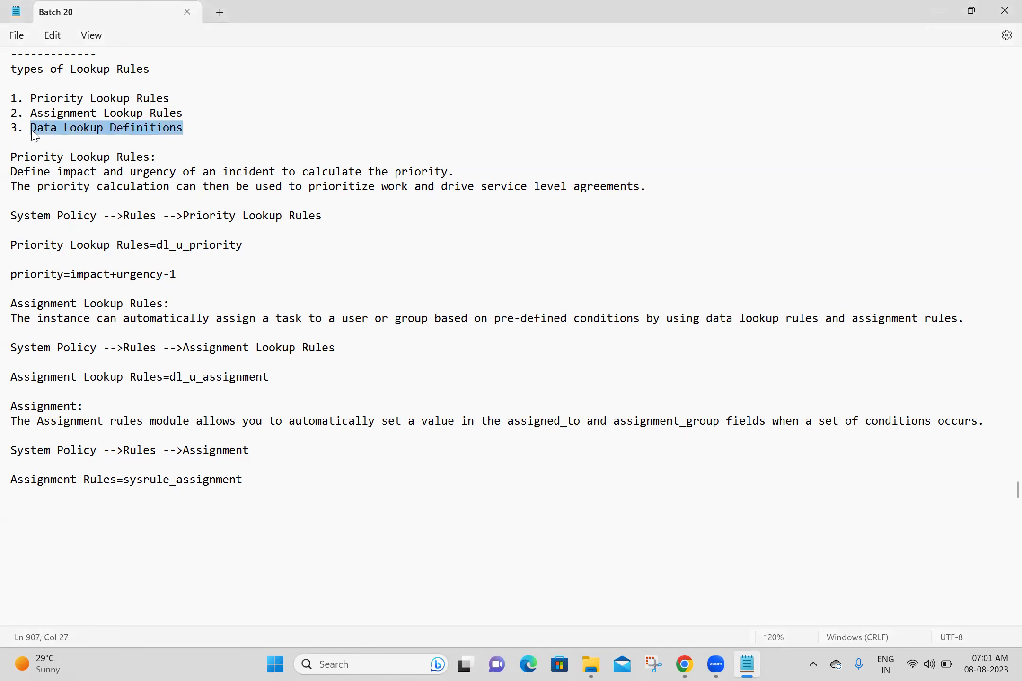
left_click(31, 500)
key("ctrl+v")
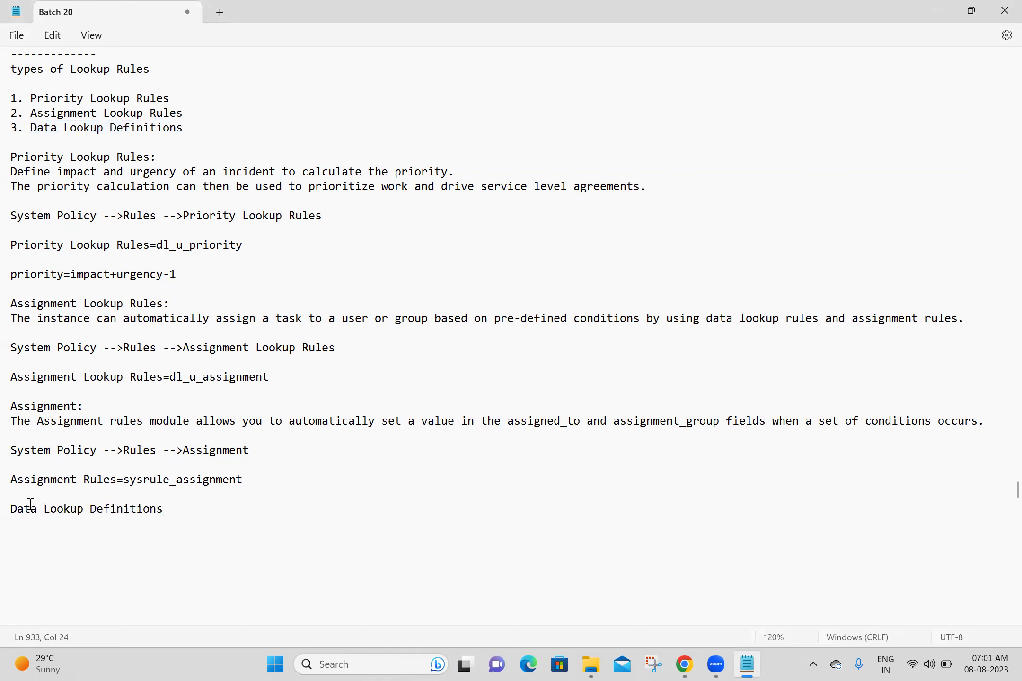
type(":")
key("Return")
key("Return")
key("ctrl+s")
Step: Switch to Chrome and duplicate the ServiceNow home tab titled Training
key("alt+Tab")
right_click(23, 5)
left_click(57, 202)
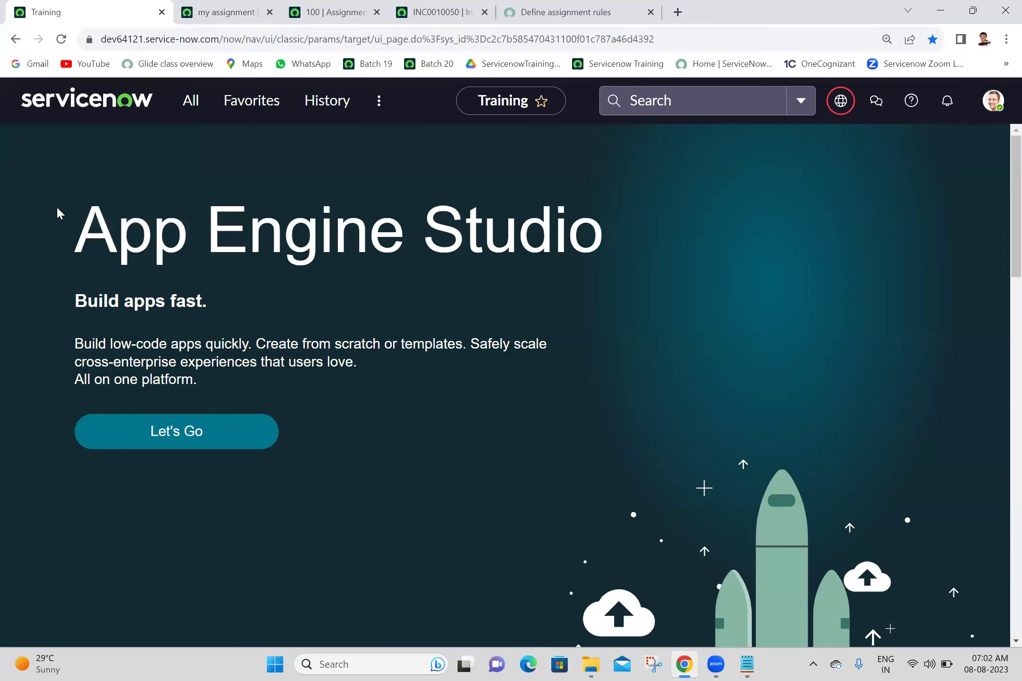
Step: Search Google for "data lookup definitions in servicenow" and open the "Data lookup rules" ServiceNow documentation page in a new tab, declining the login offer
left_click(195, 9)
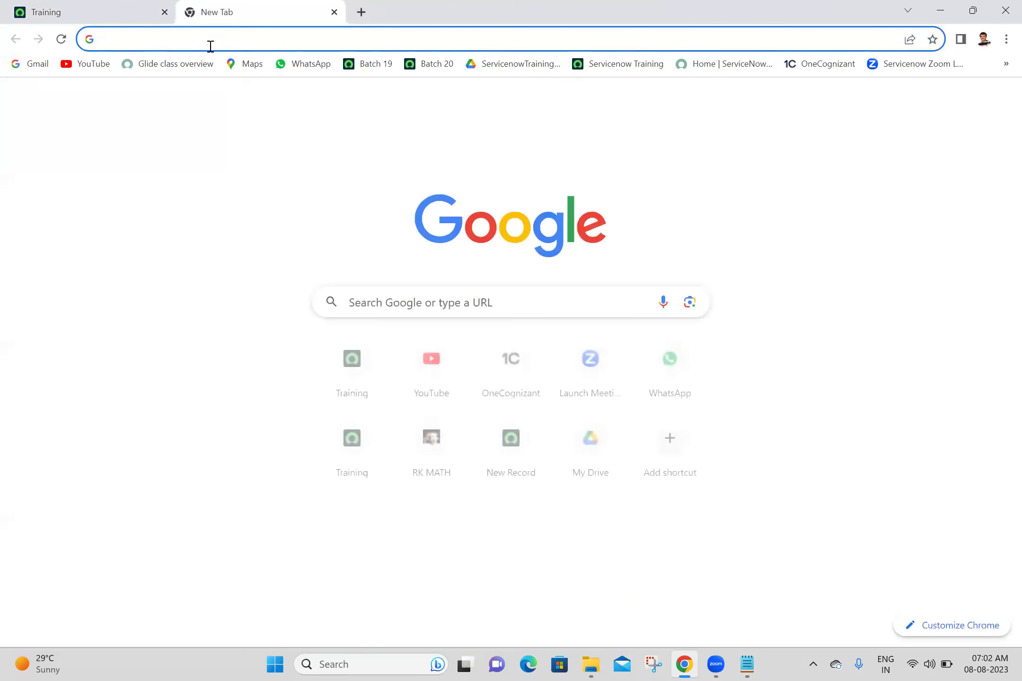
left_click(210, 42)
key("ctrl+v")
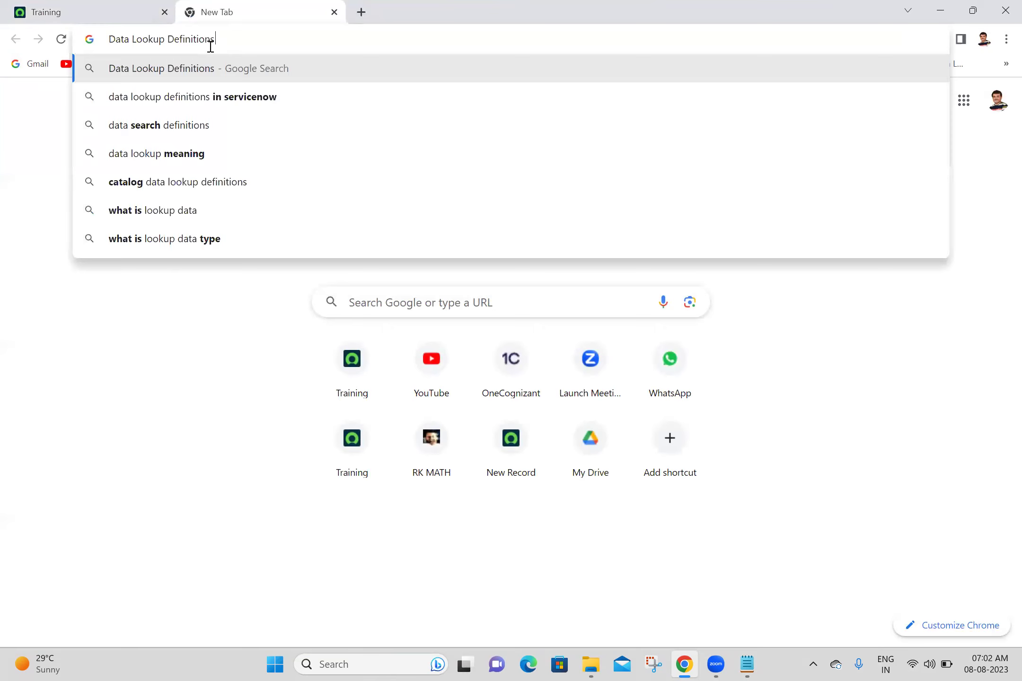
left_click(218, 102)
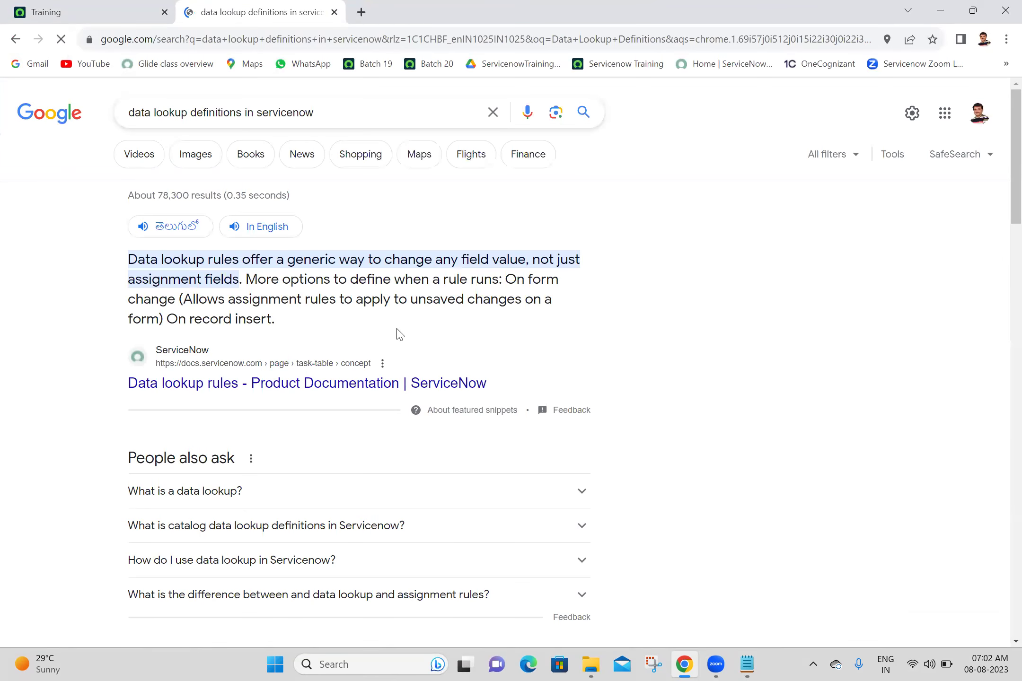
middle_click(330, 391)
left_click(452, 6)
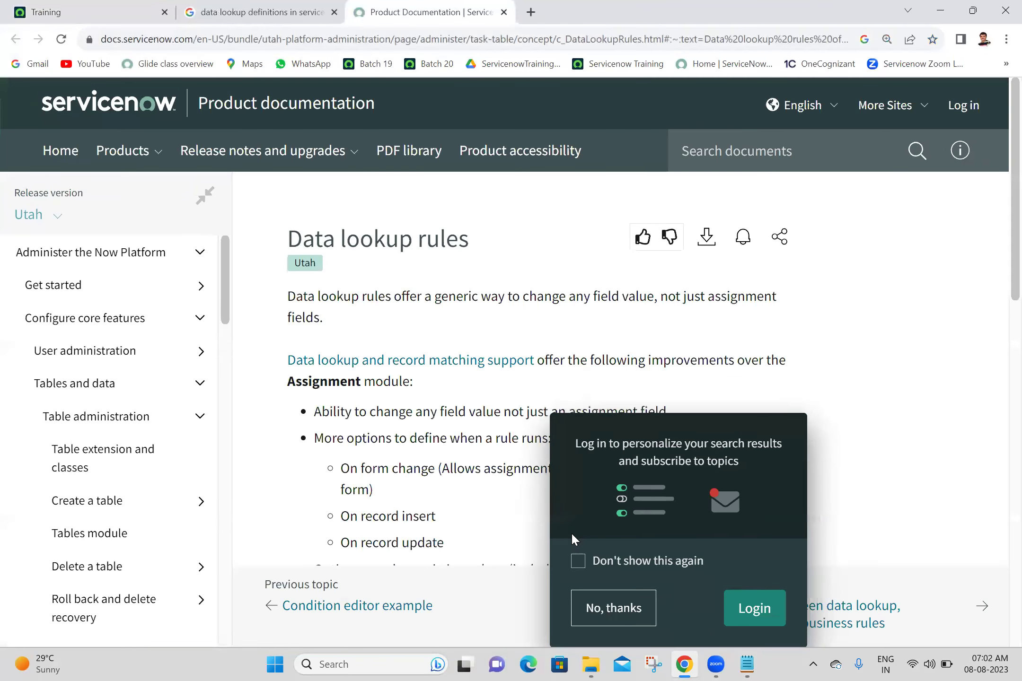
left_click(607, 612)
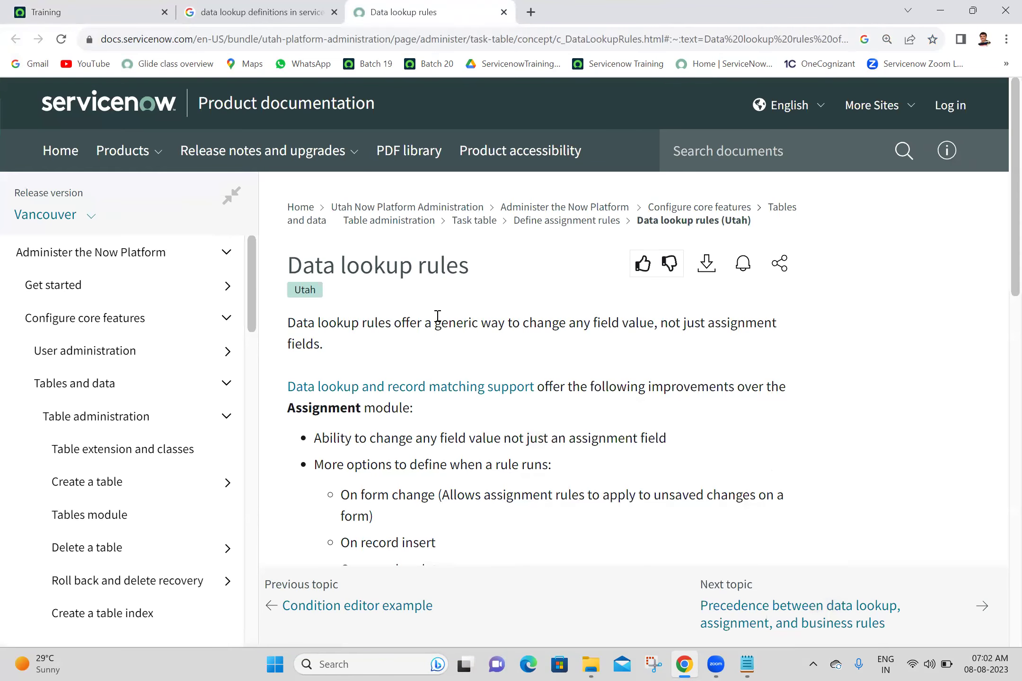
Step: Copy the introductory sentence about data lookup rules into the Batch 20 notes under the "Data Lookup Definitions:" heading and save
triple_click(630, 325)
key("ctrl+c")
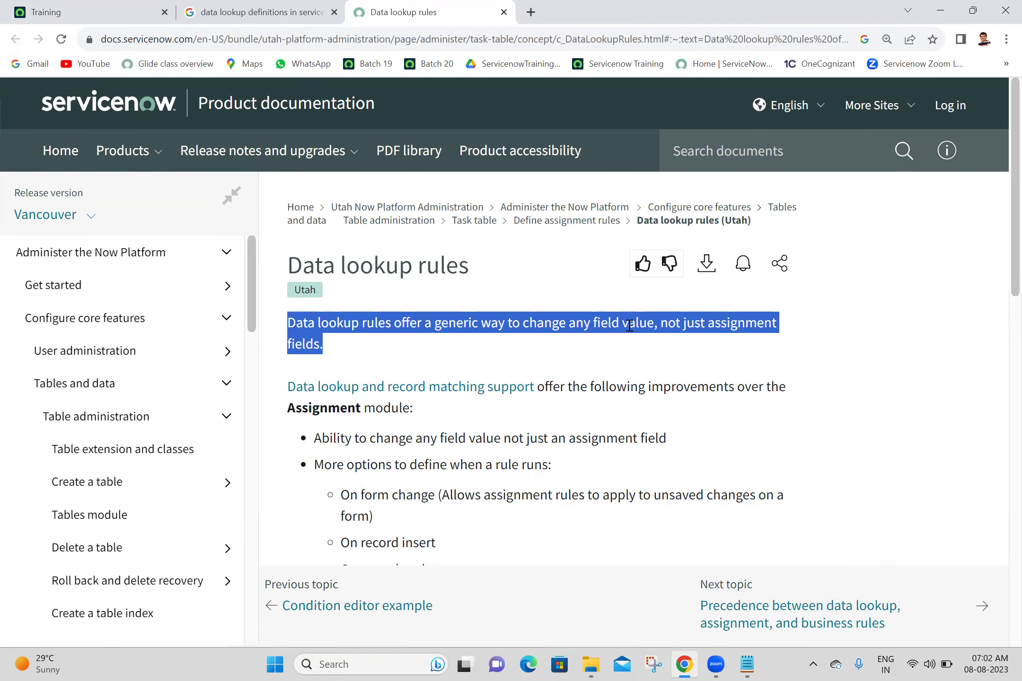
left_click(748, 664)
left_click(99, 521)
key("ctrl+v")
key("ctrl+s")
Step: Copy the Priority Lookup Rules path below the new definition, change it to "System Policy -->Rules -->Data Lookup Definitions", and save the notes
left_click_drag(330, 214, 18, 226)
key("ctrl+c")
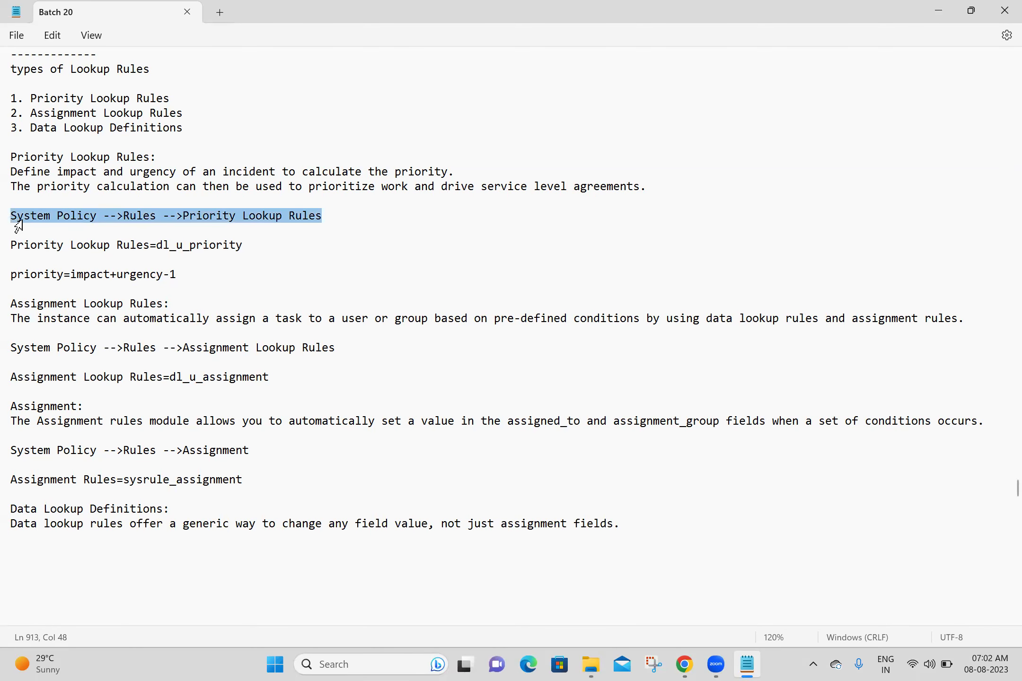
left_click(112, 544)
key("Return")
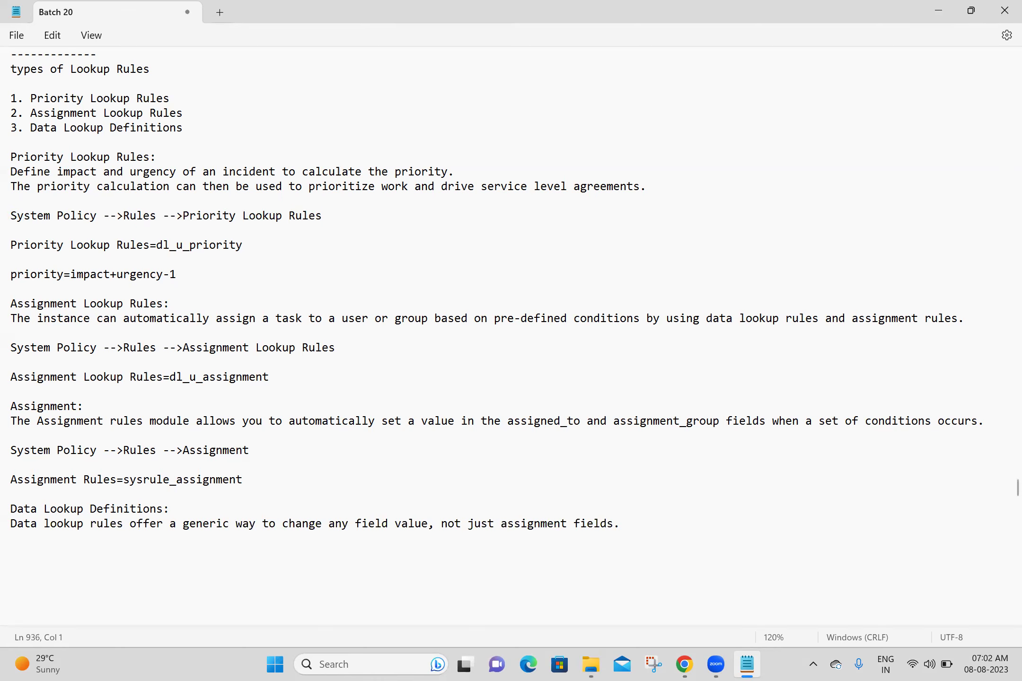
key("ctrl+v")
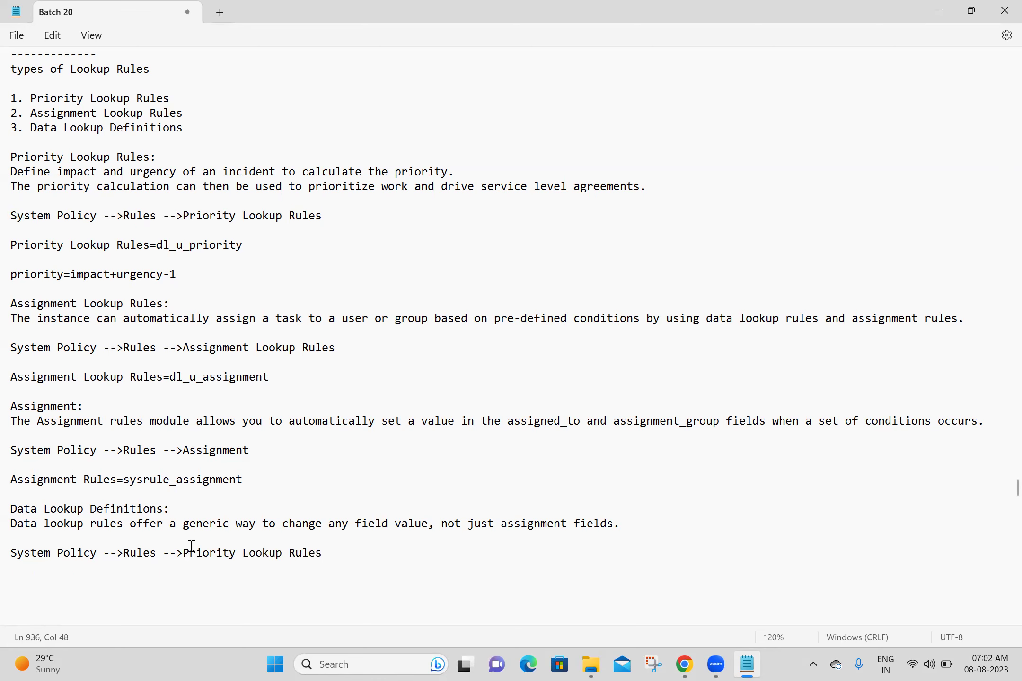
left_click_drag(184, 552, 237, 554)
type("Data")
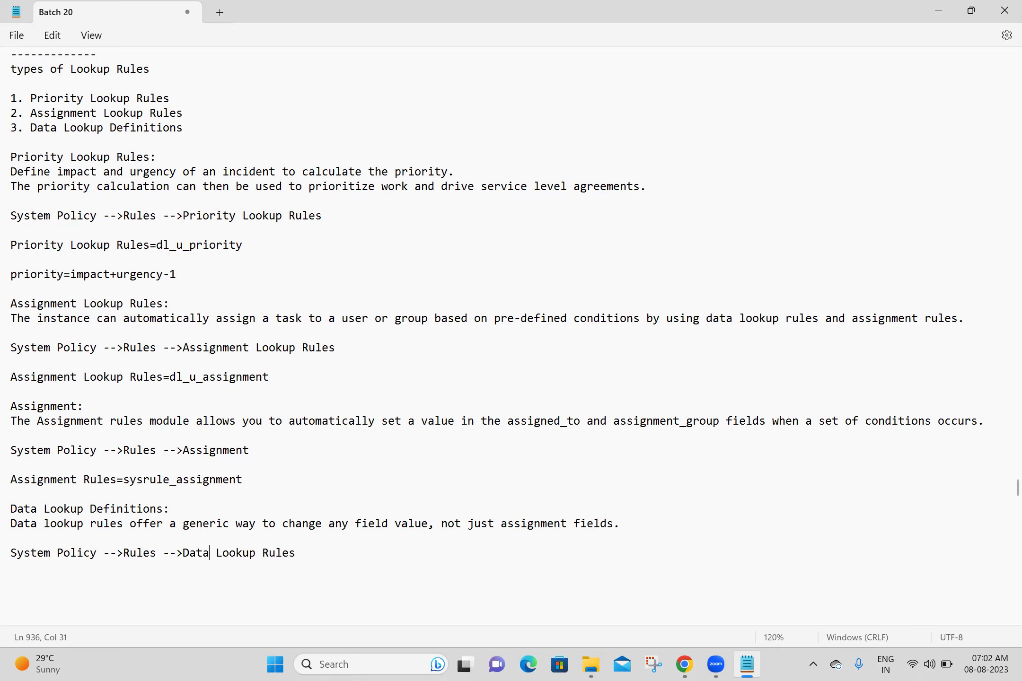
double_click(283, 553)
type("Definitions")
key("Return")
key("Return")
key("ctrl+s")
Step: Add the line "Data Lookup Definitions=" below the new path by copying the module name, and save the notes
left_click_drag(183, 552, 341, 557)
key("ctrl+c")
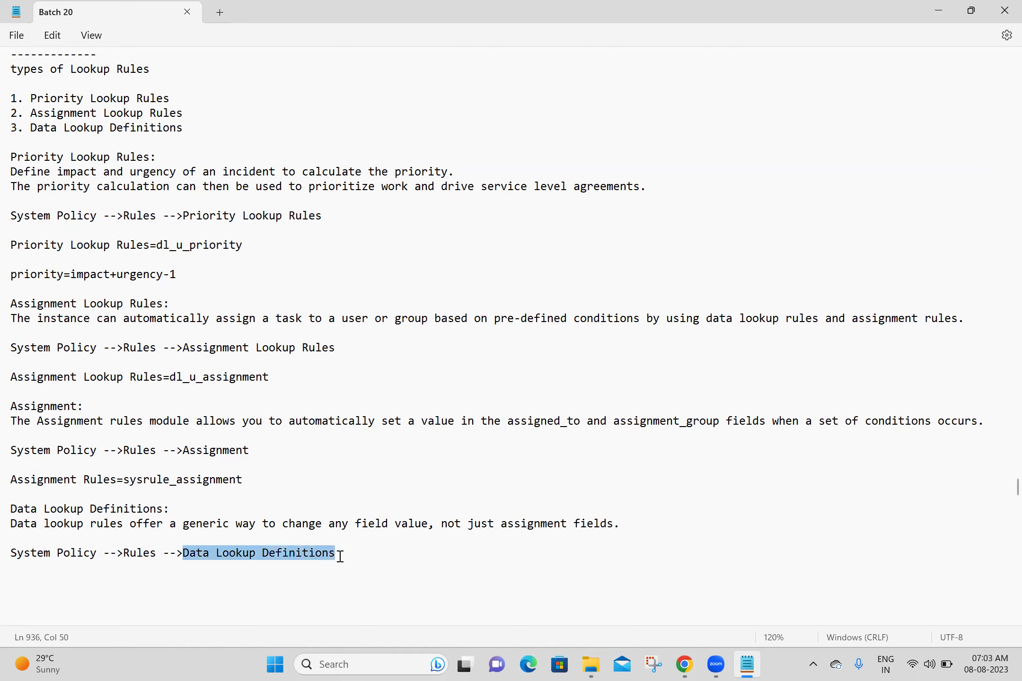
left_click(18, 578)
key("ctrl+v")
type("=")
key("ctrl+s")
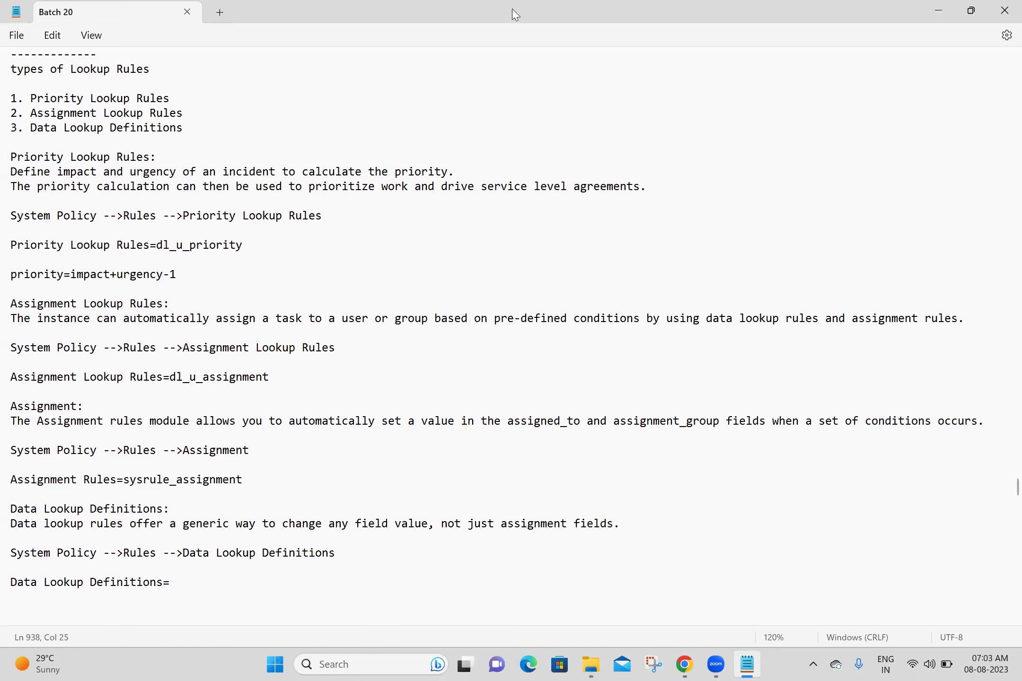
Step: Switch to Chrome, close the Google results, filter the ServiceNow navigator for "data look" and open Data Lookup Definitions in a new tab
key("alt+Tab")
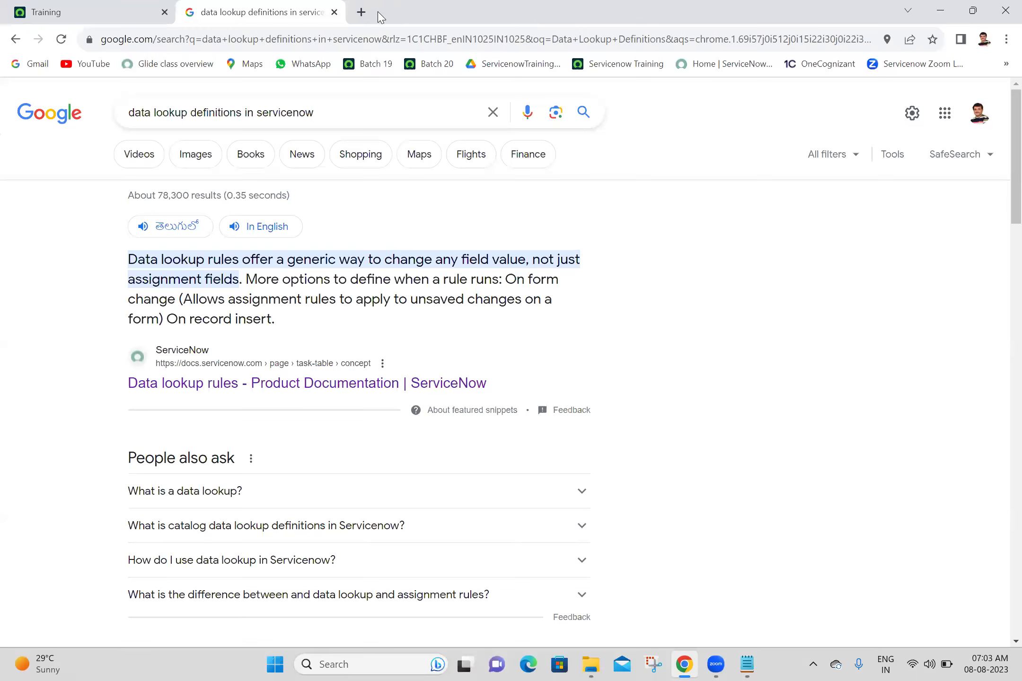
left_click(335, 12)
left_click(191, 101)
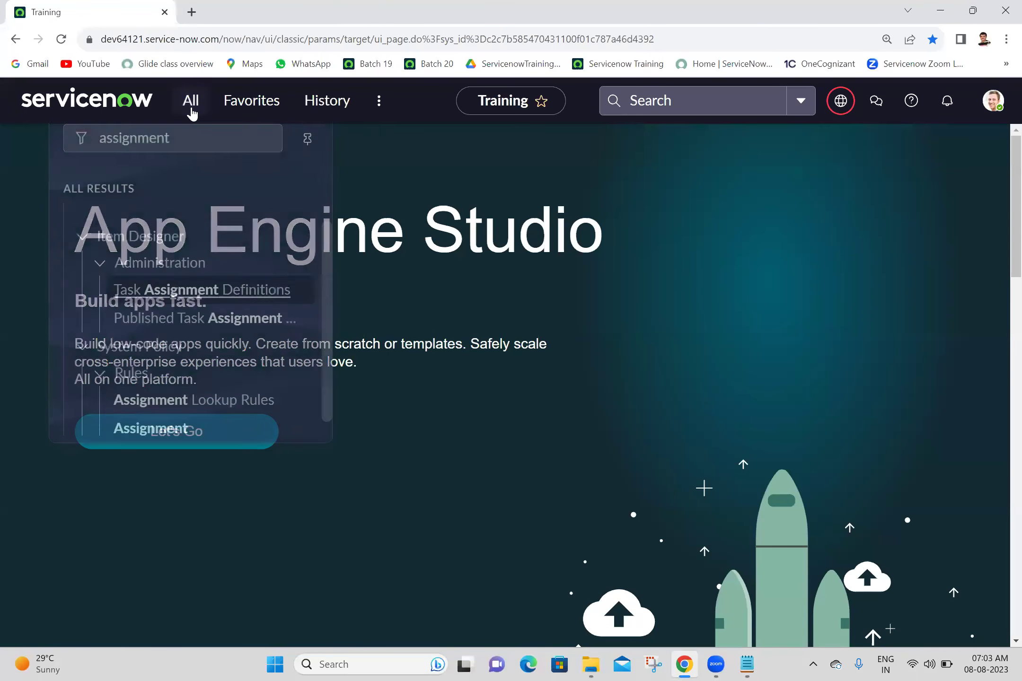
double_click(205, 140)
type("d")
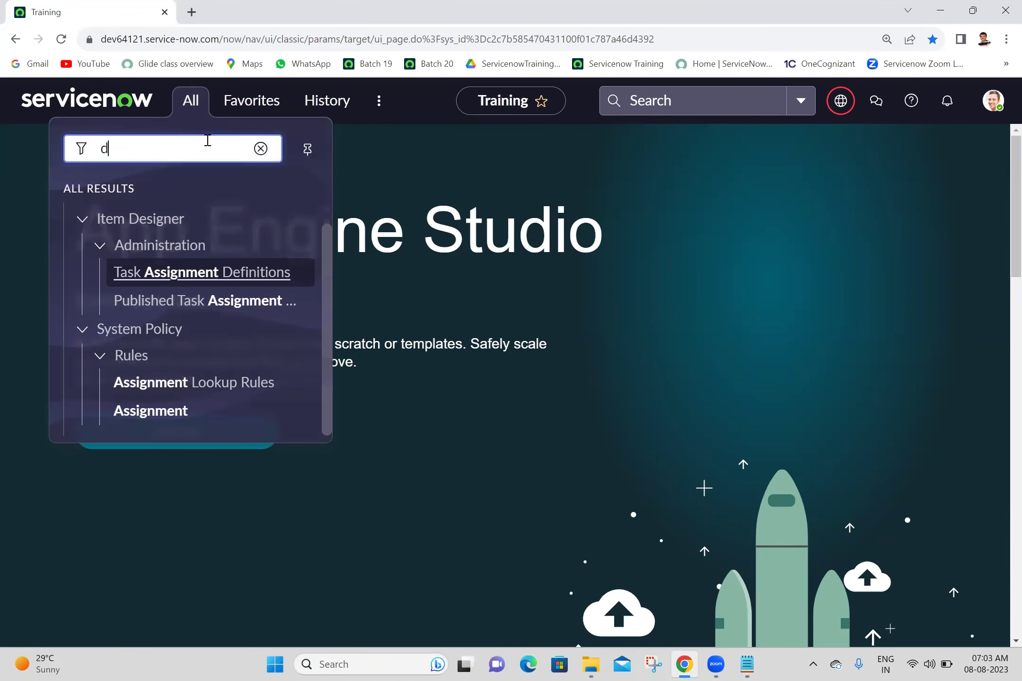
type("ata look")
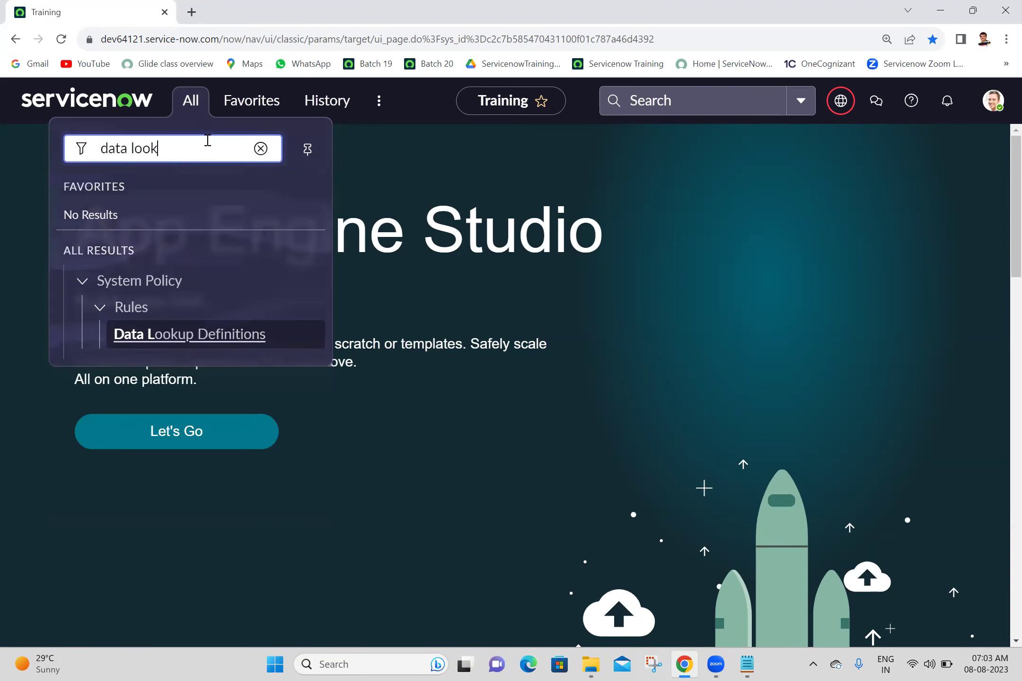
middle_click(189, 337)
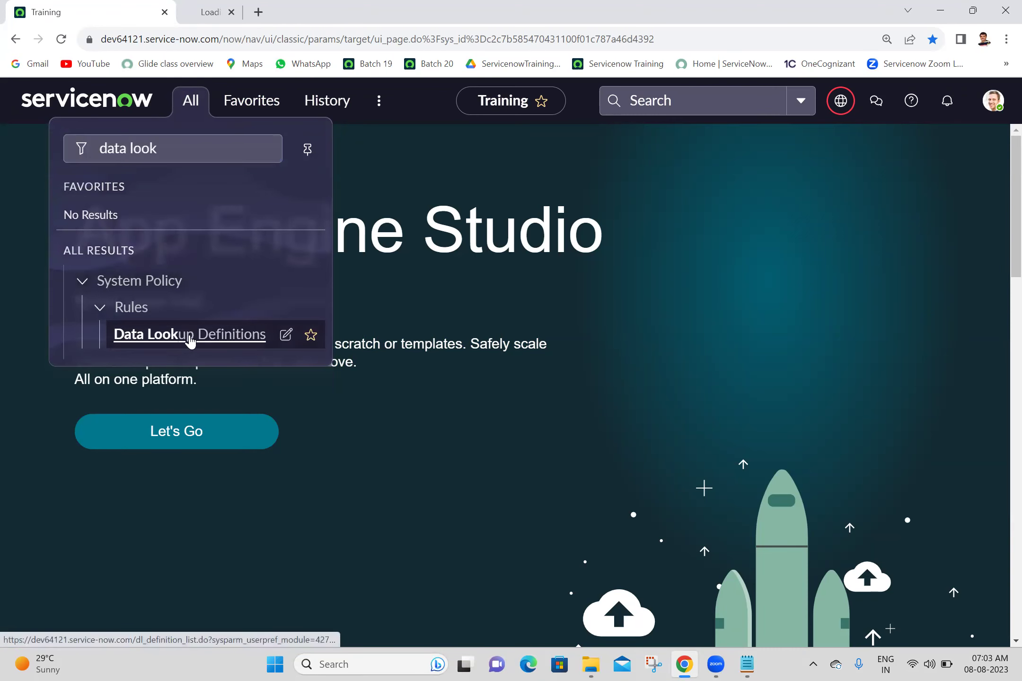
left_click(254, 6)
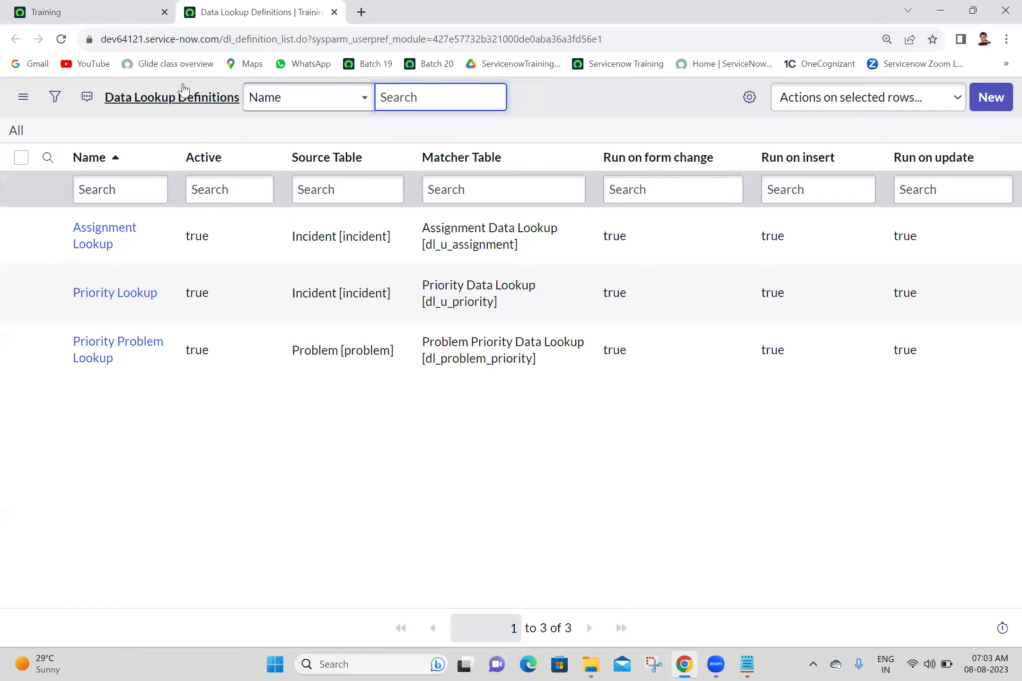
Step: Copy the table name dl_definition from the list's URL into the Batch 20 notes after "Data Lookup Definitions=" and add blank lines below
left_click_drag(223, 39, 280, 45)
key("ctrl+c")
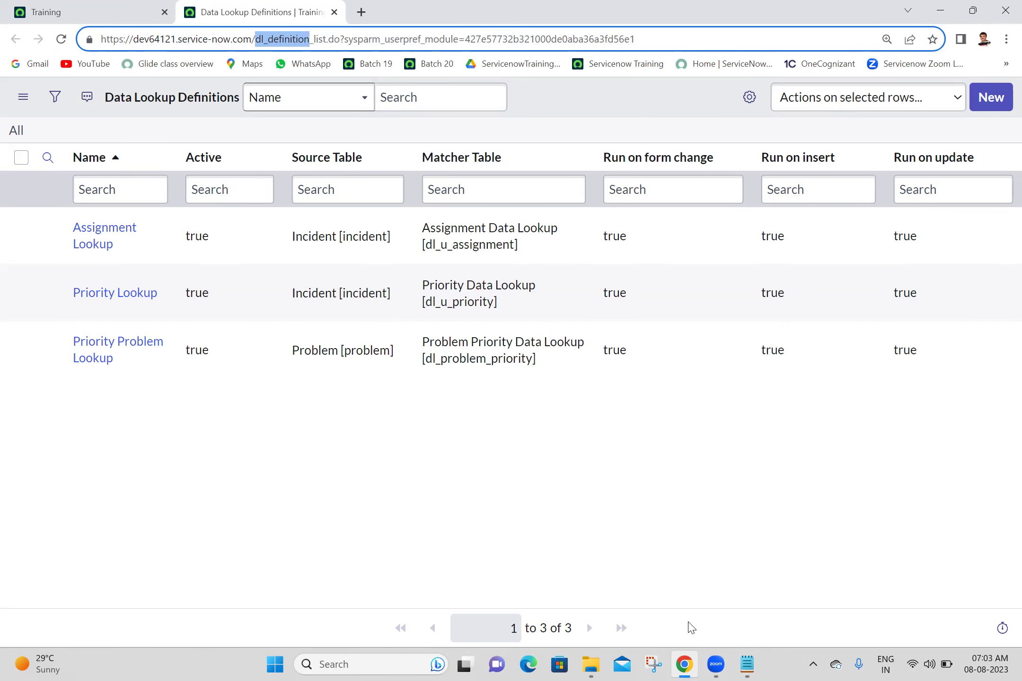
left_click(747, 664)
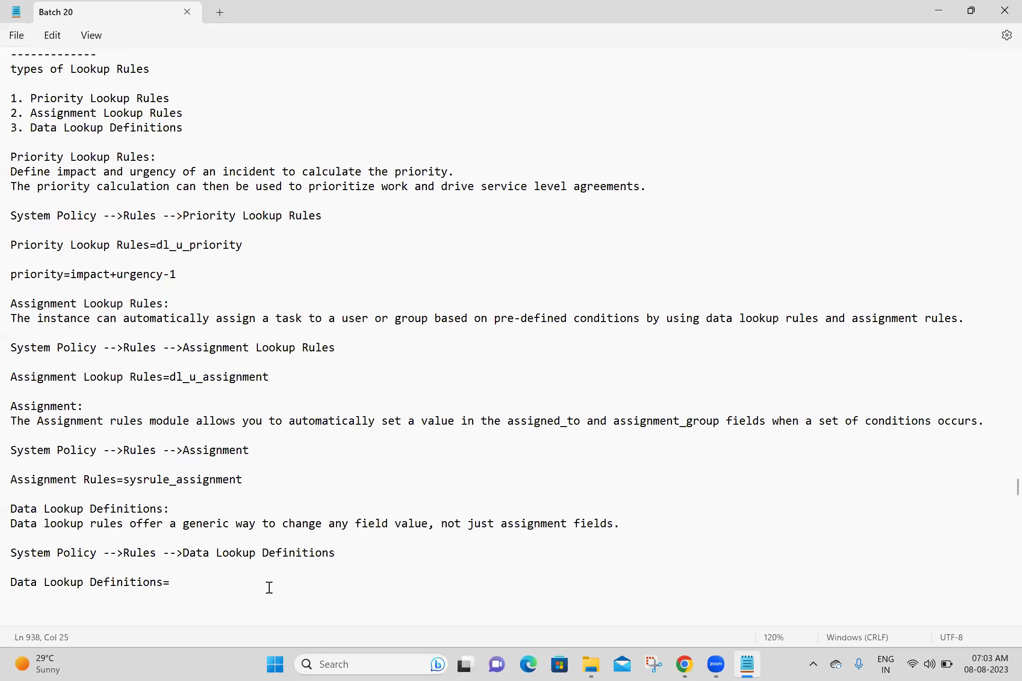
key("ctrl+v")
key("Return")
key("Return")
Step: Switch to Chrome and open the Priority Lookup data lookup definition in a new tab
key("alt+Tab")
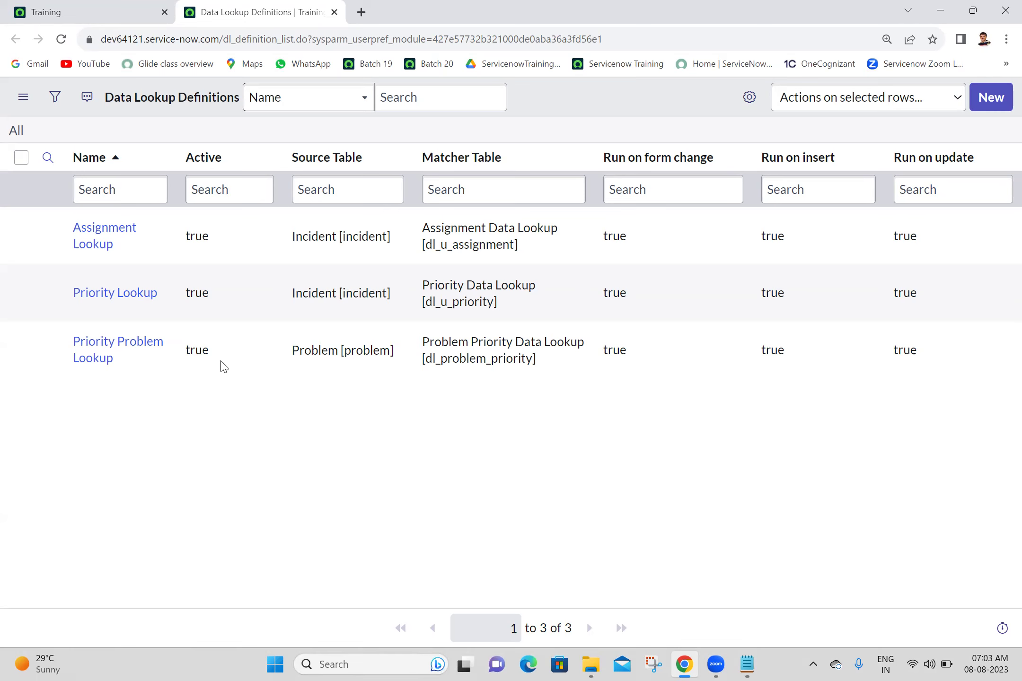
middle_click(122, 294)
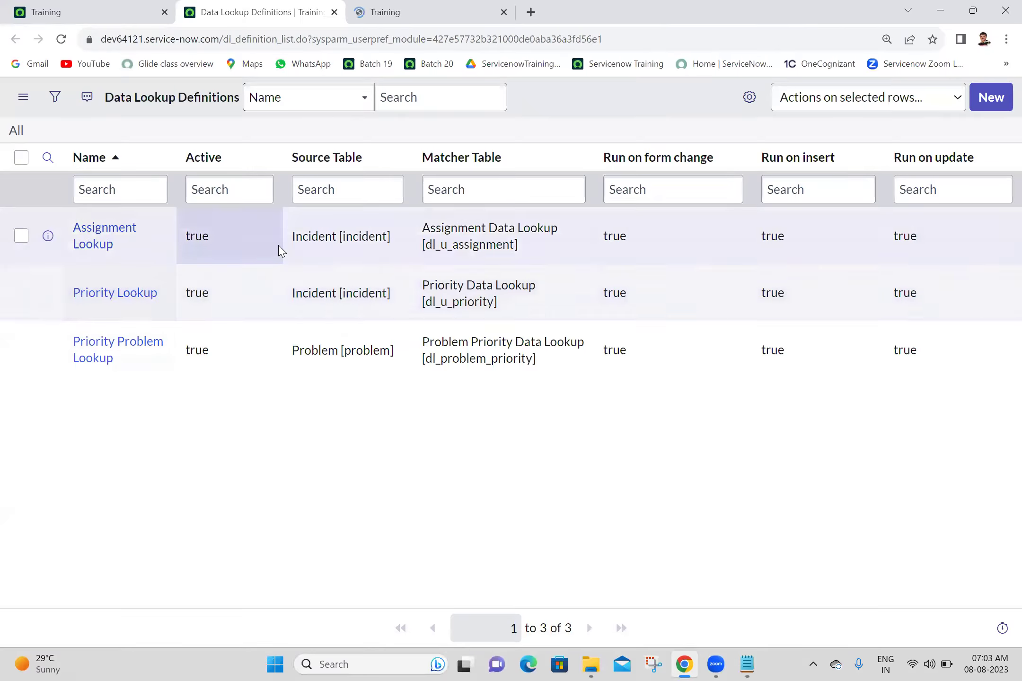
left_click(386, 9)
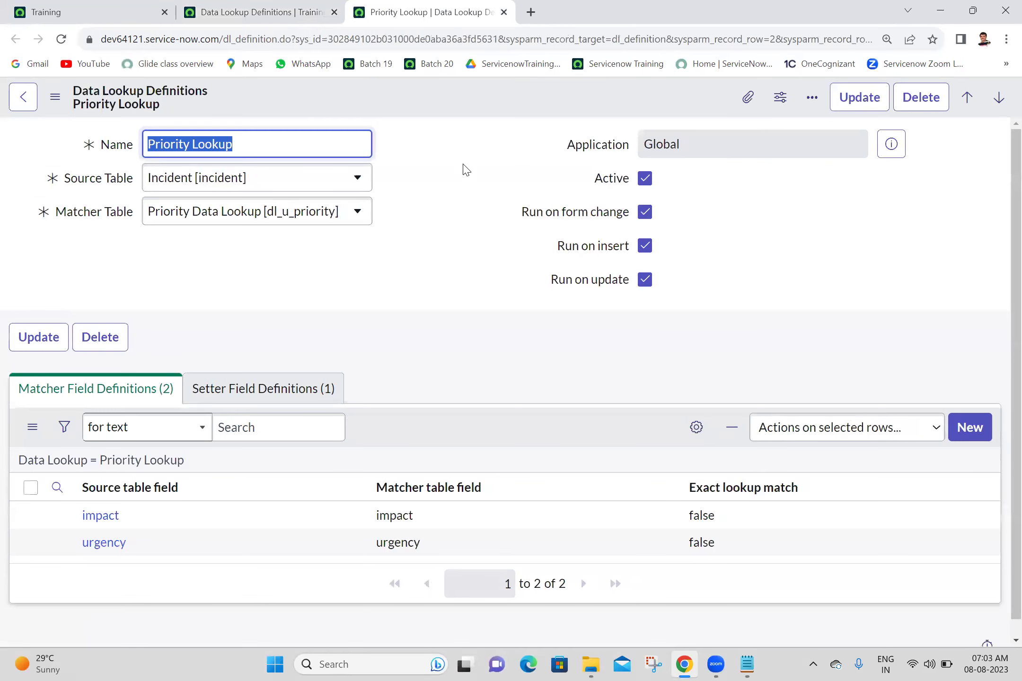
left_click(464, 166)
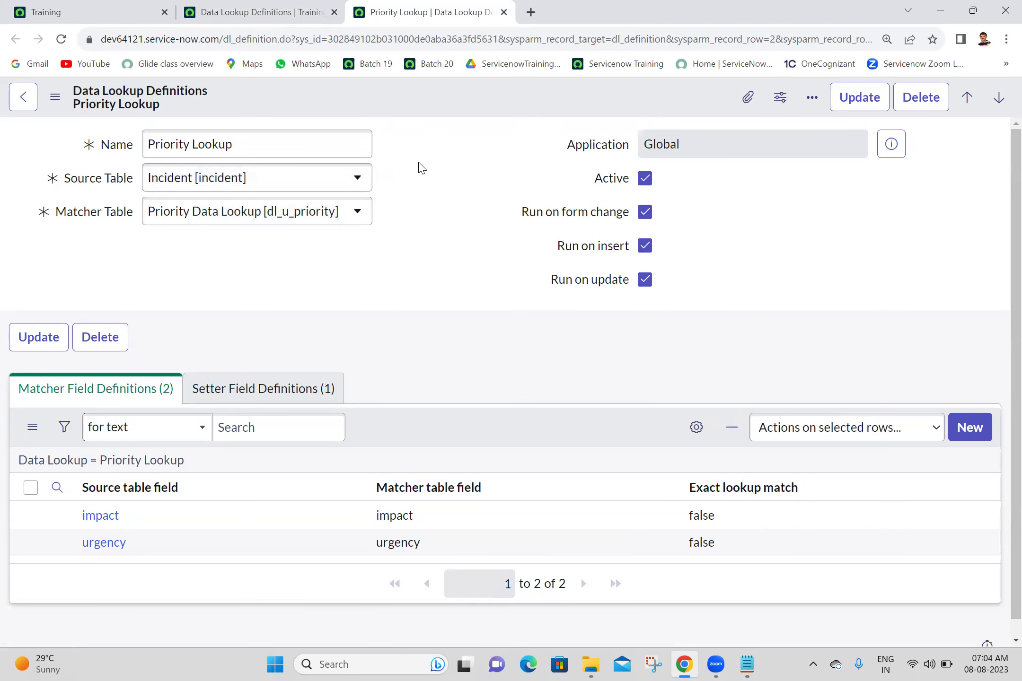
Step: Examine the matcher and setter field definitions of the Priority Lookup record
scroll(277, 410, "down", 1)
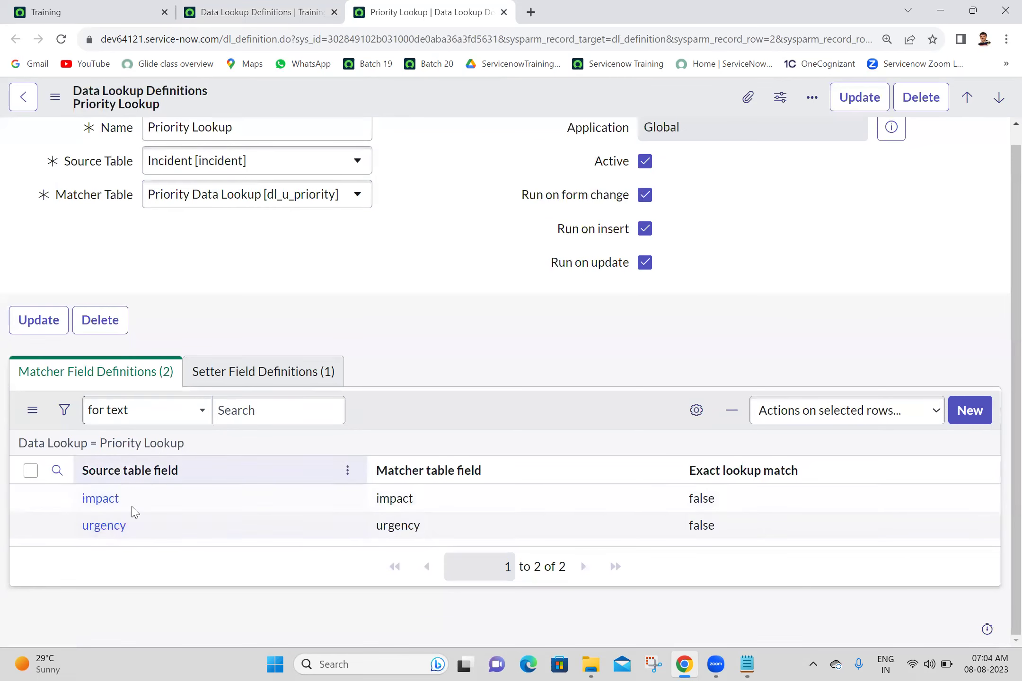
left_click(244, 384)
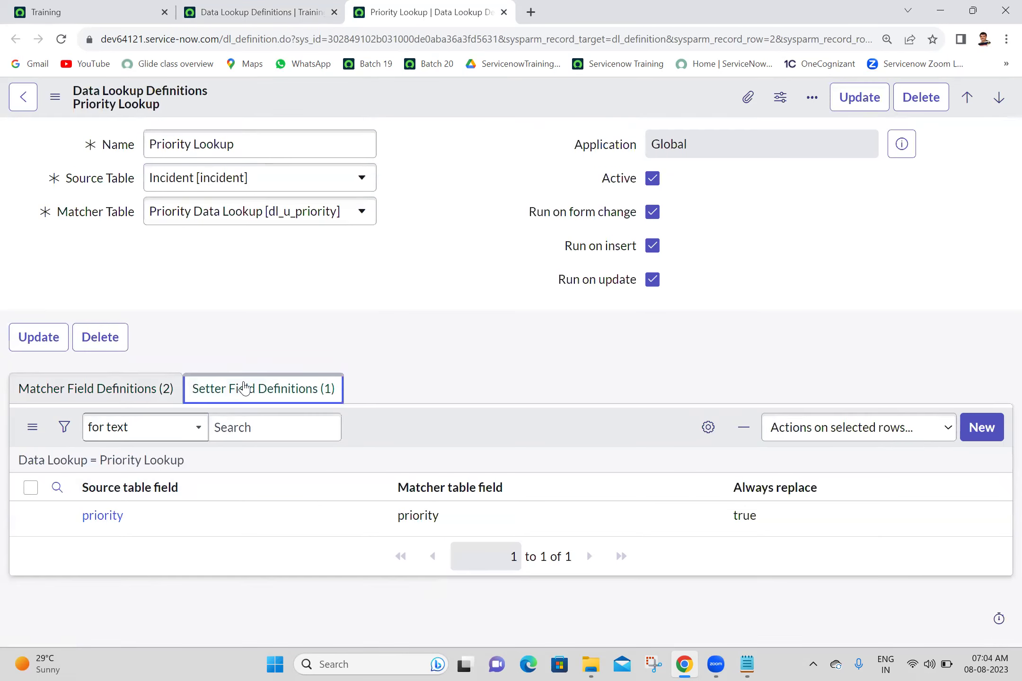
left_click(170, 518)
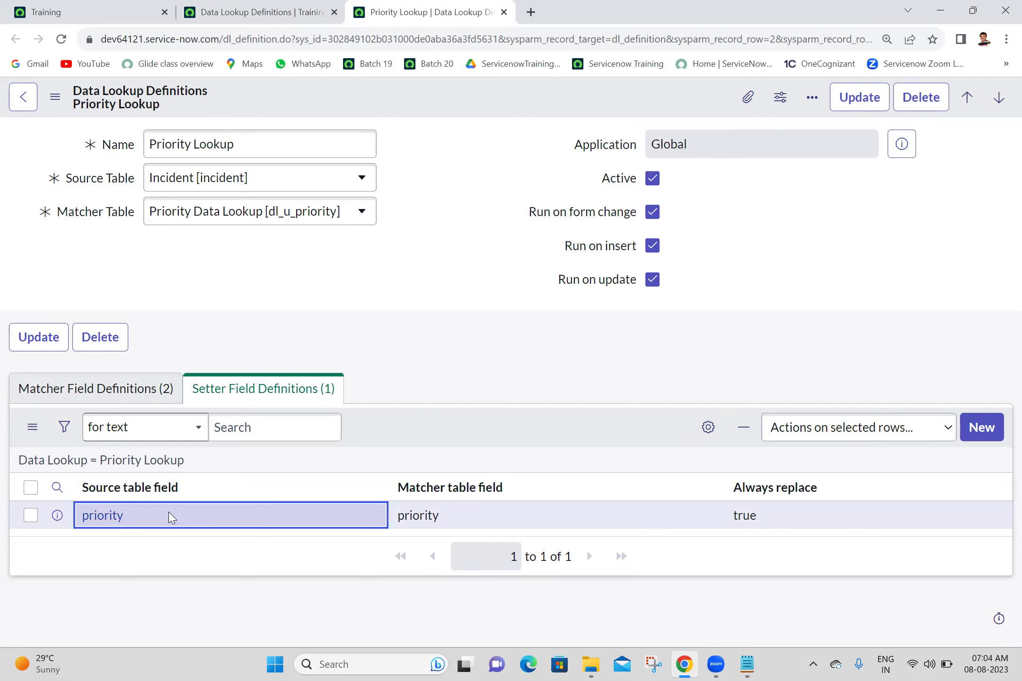
left_click(453, 202)
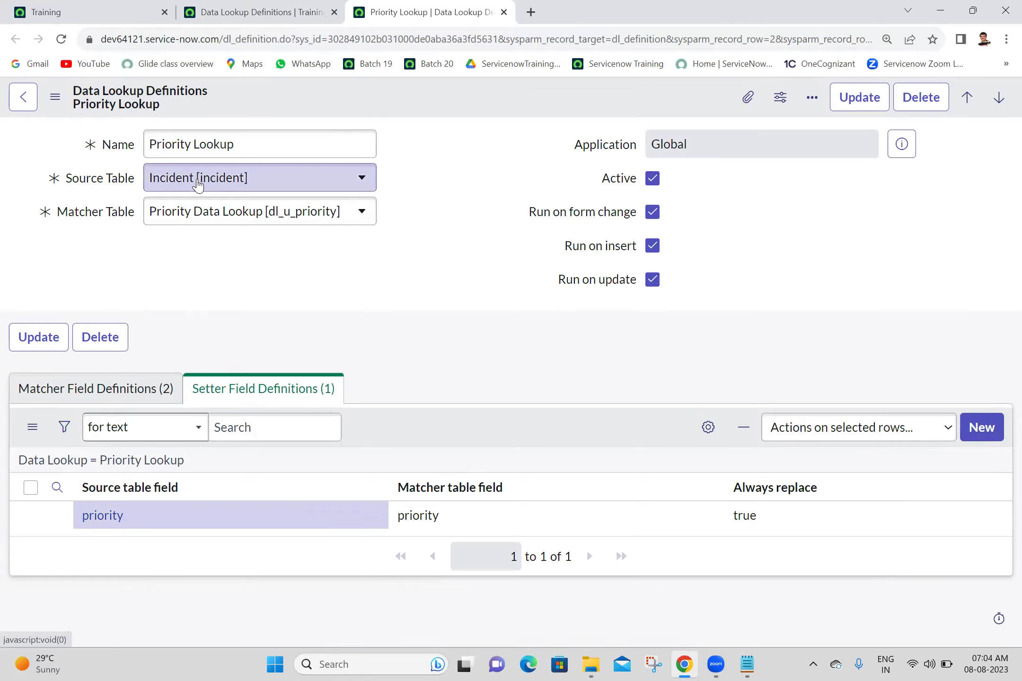
left_click(130, 387)
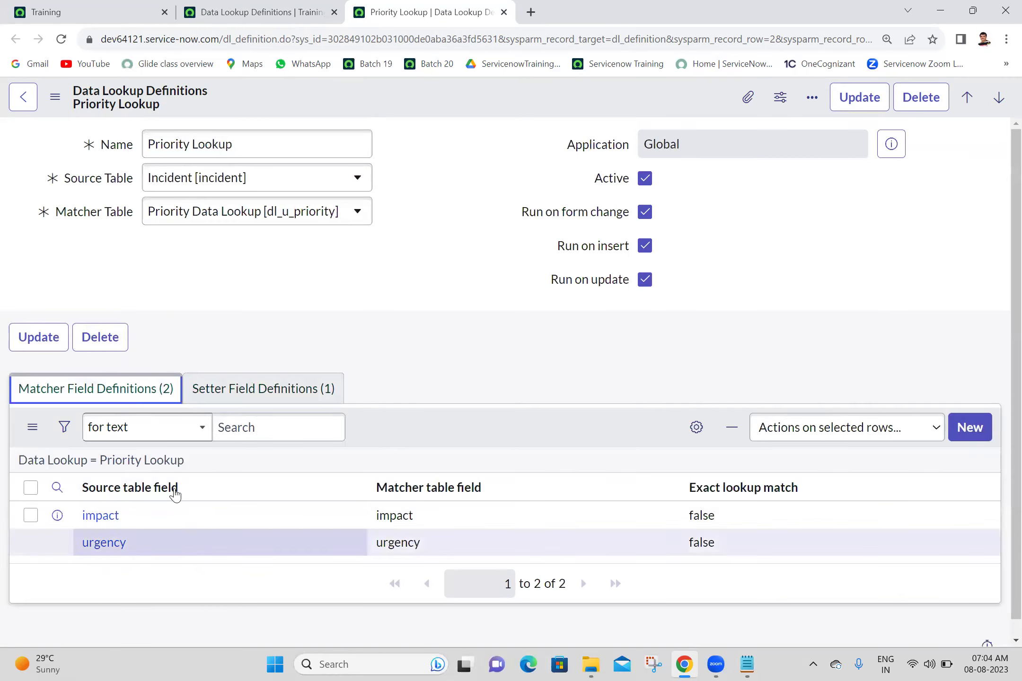
left_click(261, 390)
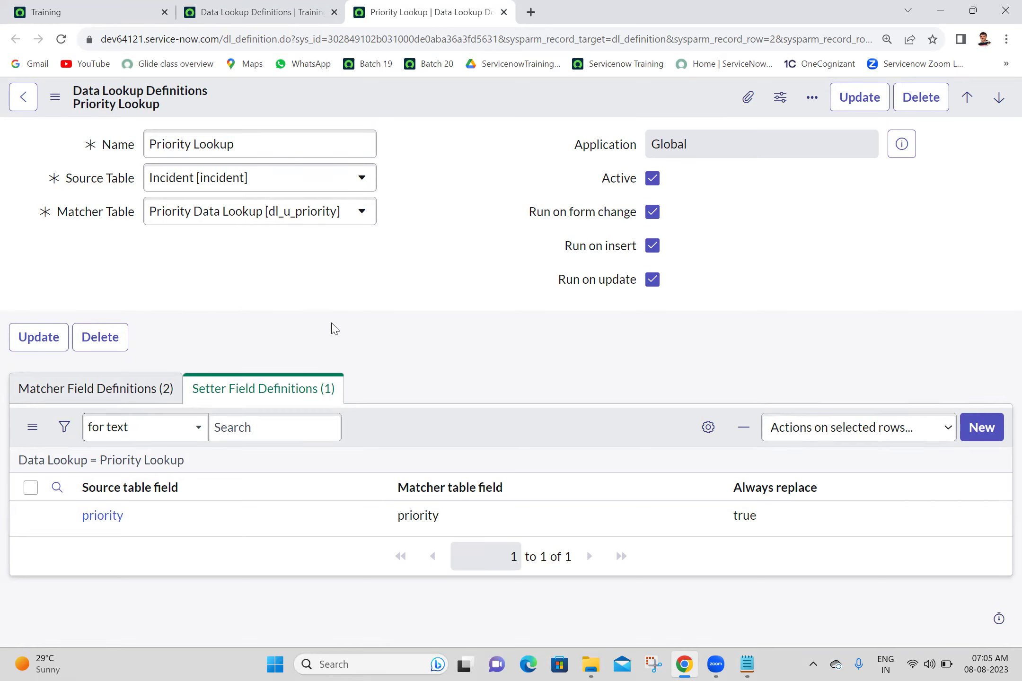
Step: Open the Assignment Lookup definition from the list in a new tab and examine its matcher and setter field definitions
left_click(243, 4)
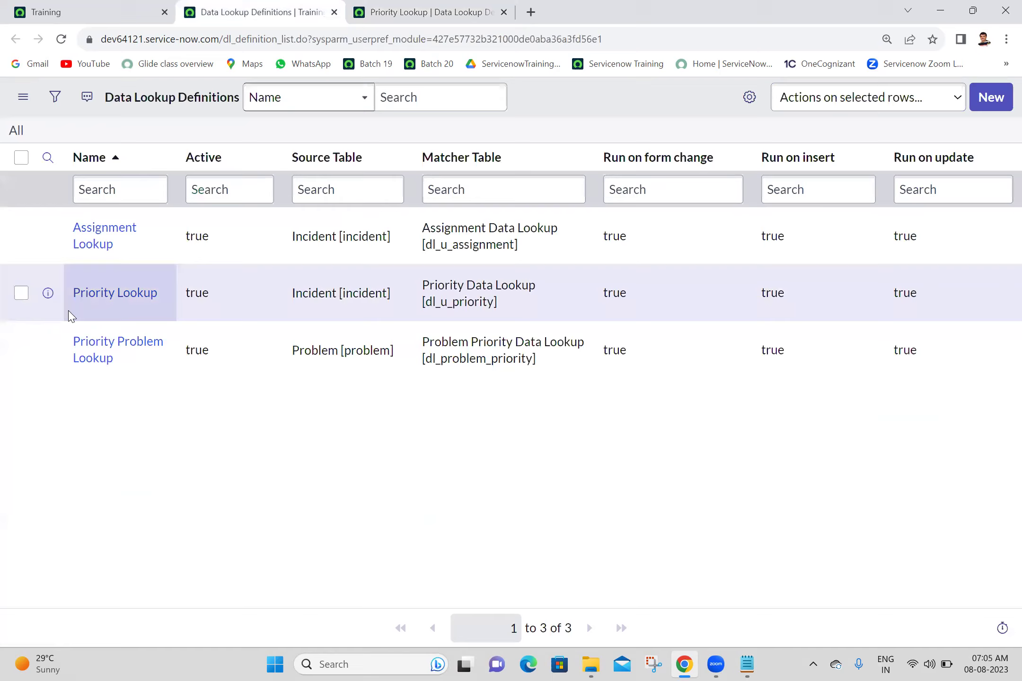
left_click(104, 245, "ctrl")
left_click(601, 5)
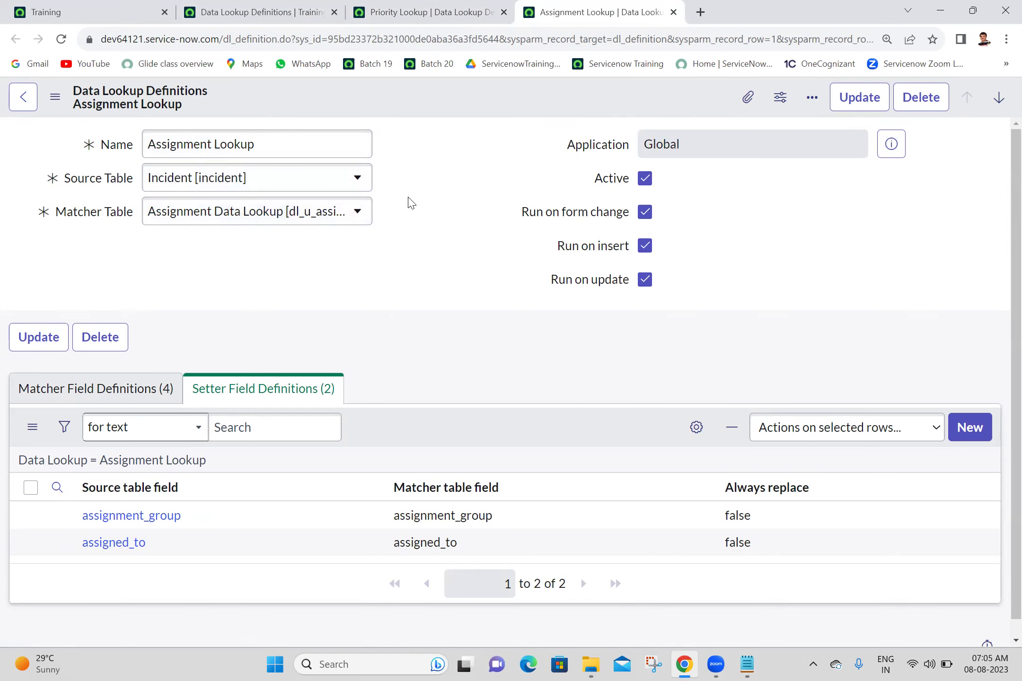
scroll(1000, 227, "down", 1)
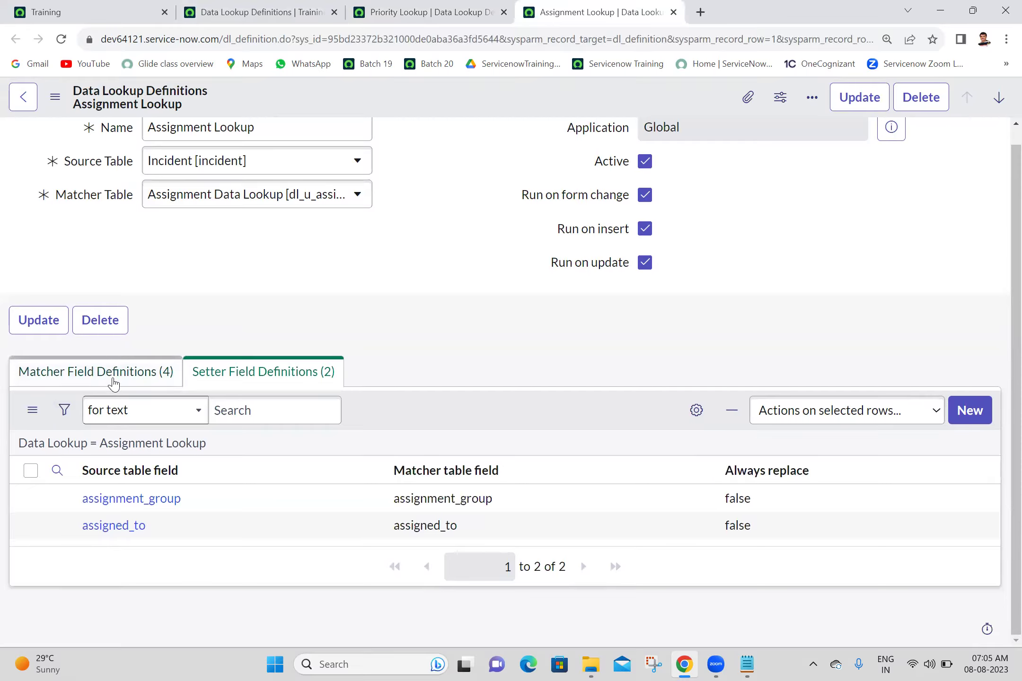
left_click(112, 379)
scroll(1001, 423, "down", 1)
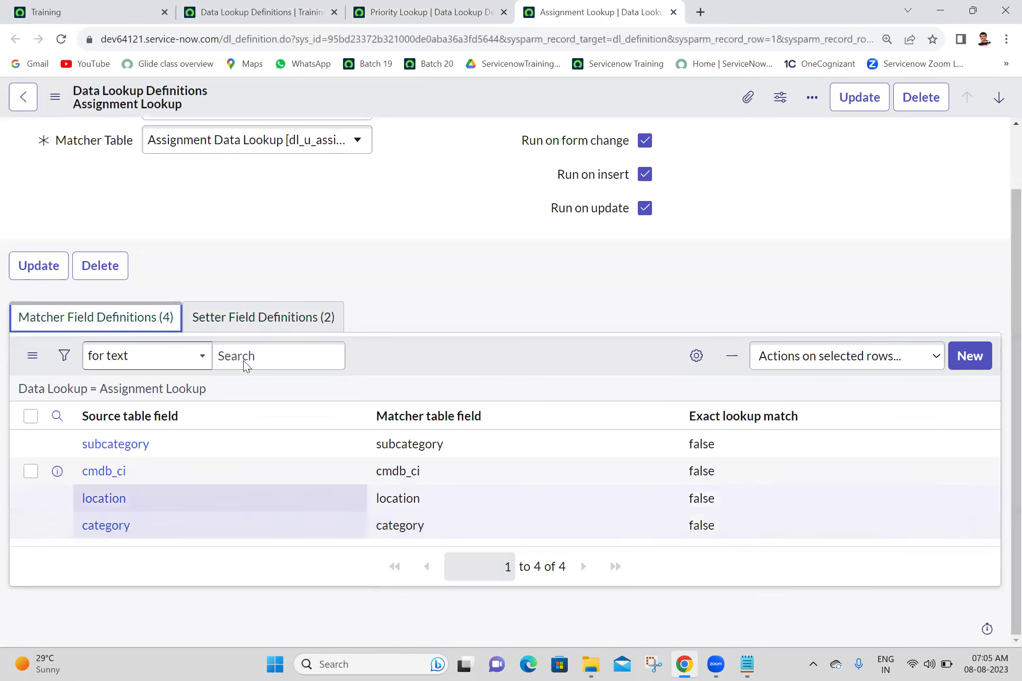
left_click(260, 321)
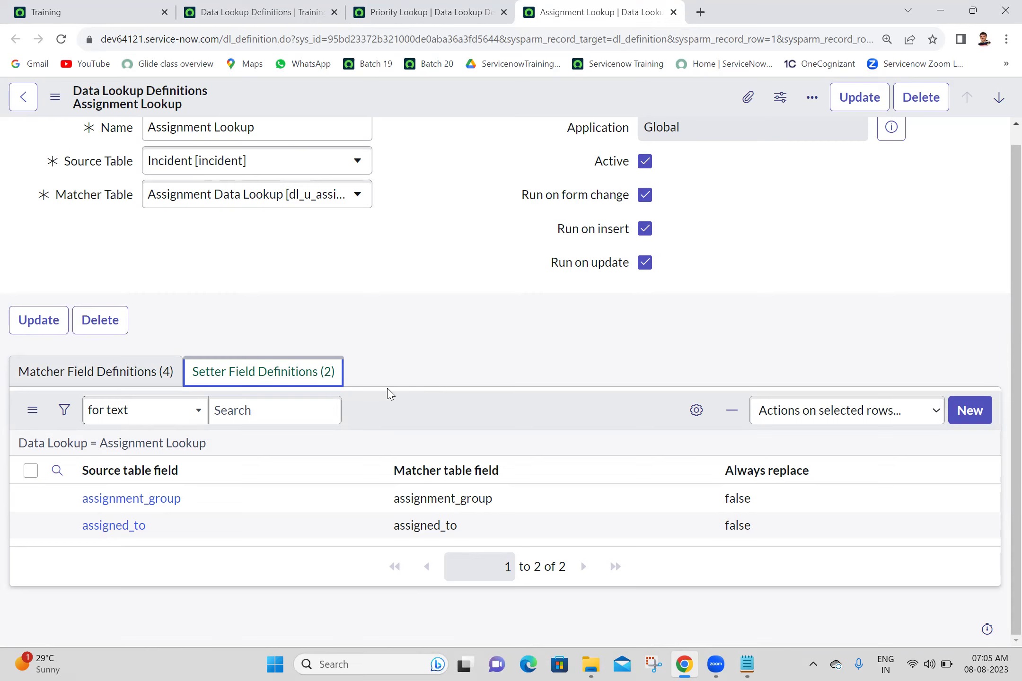
Step: Filter the ServiceNow navigator for "tables" and open the System Definition Tables list in a new tab
left_click(479, 304)
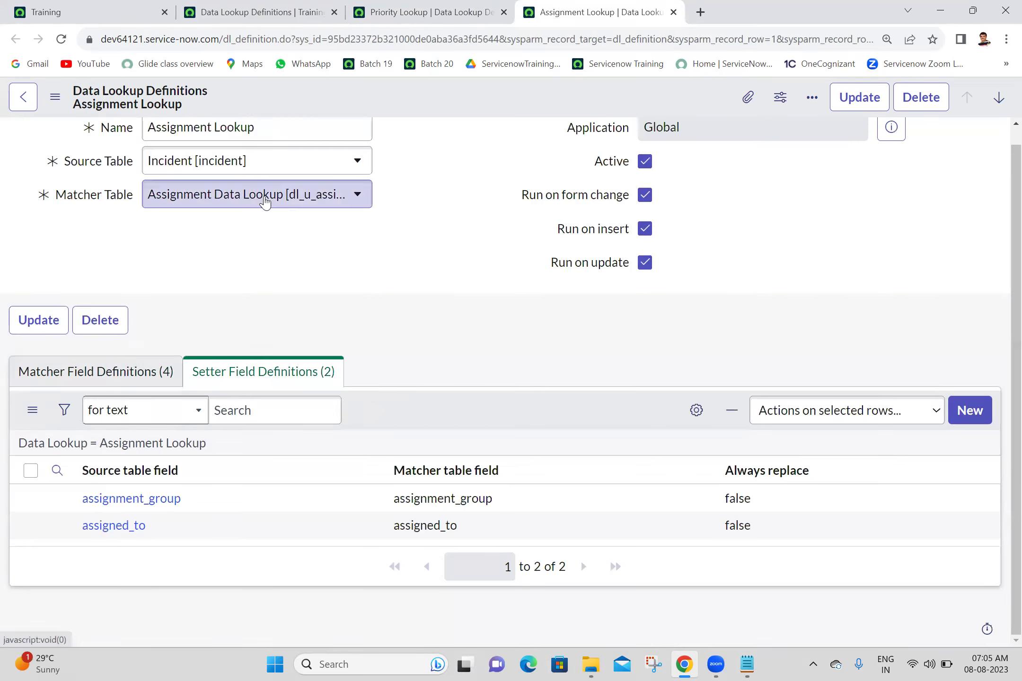
left_click(134, 9)
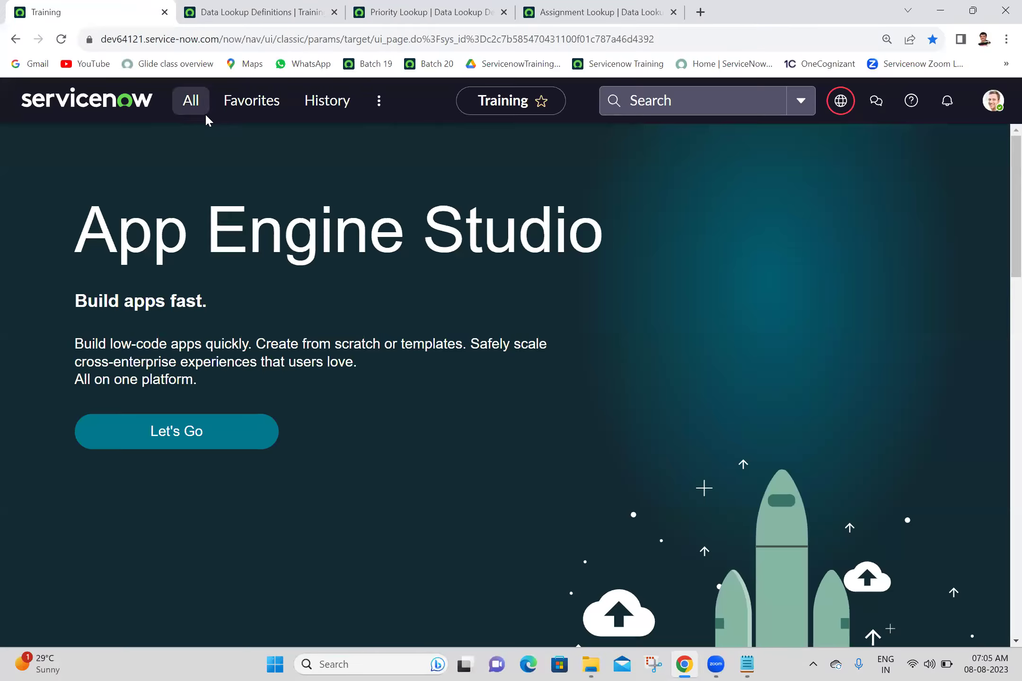
left_click(192, 101)
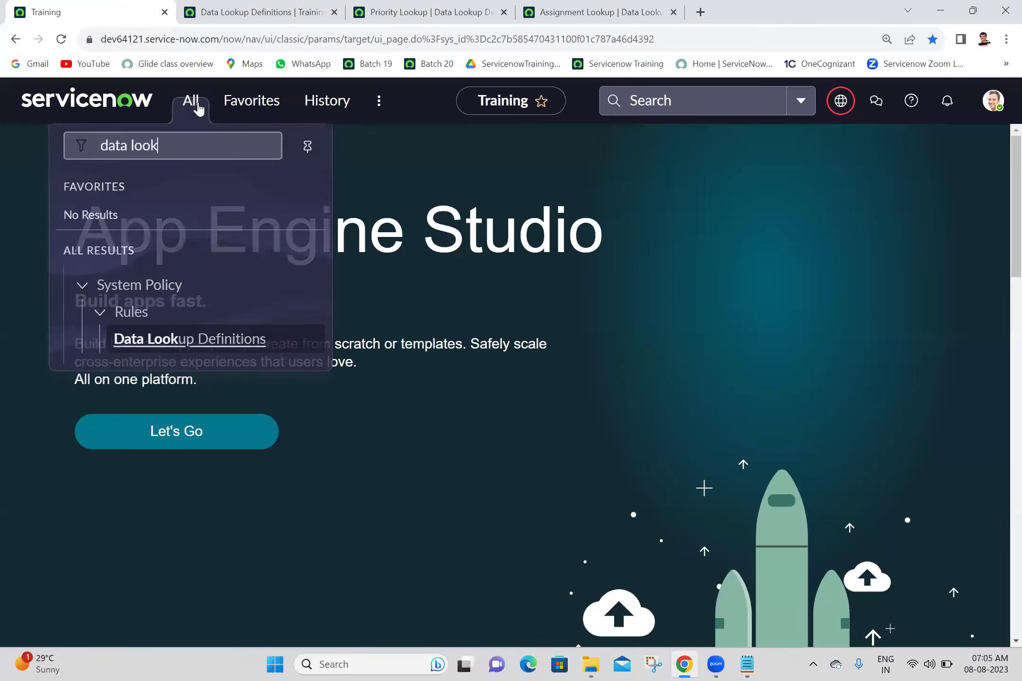
triple_click(199, 155)
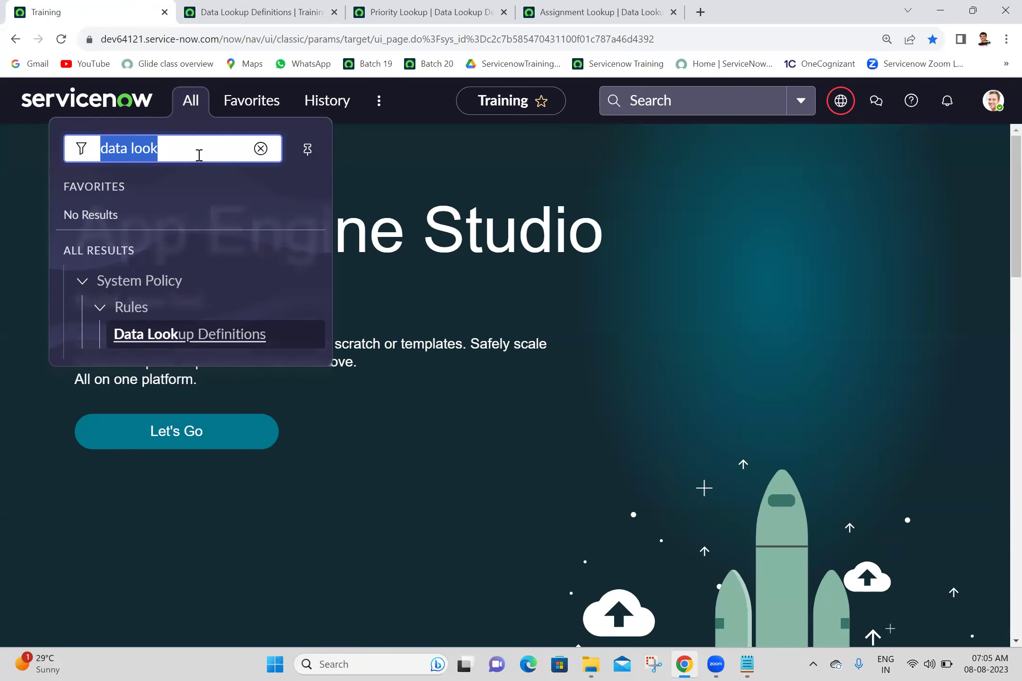
type("tables")
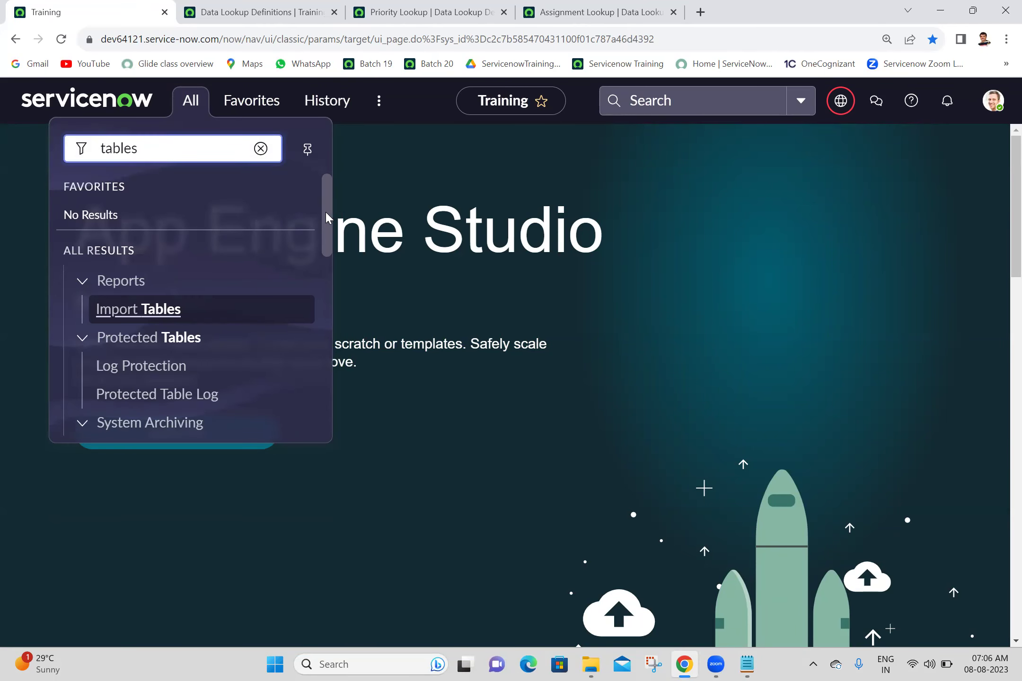
left_click_drag(328, 215, 330, 312)
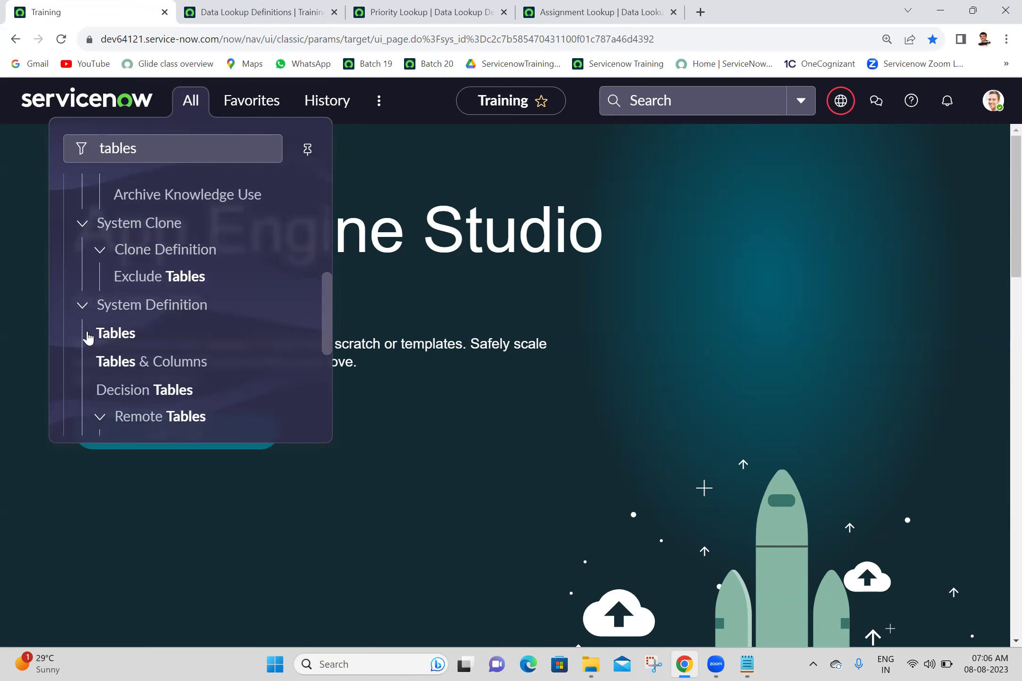
middle_click(107, 337)
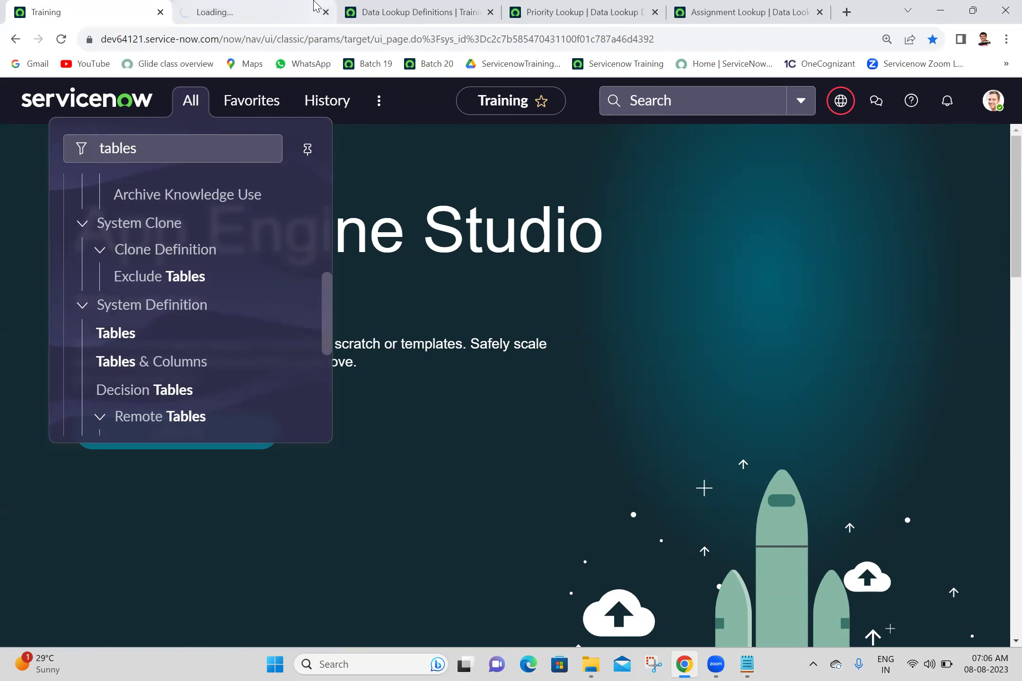
left_click(315, 6)
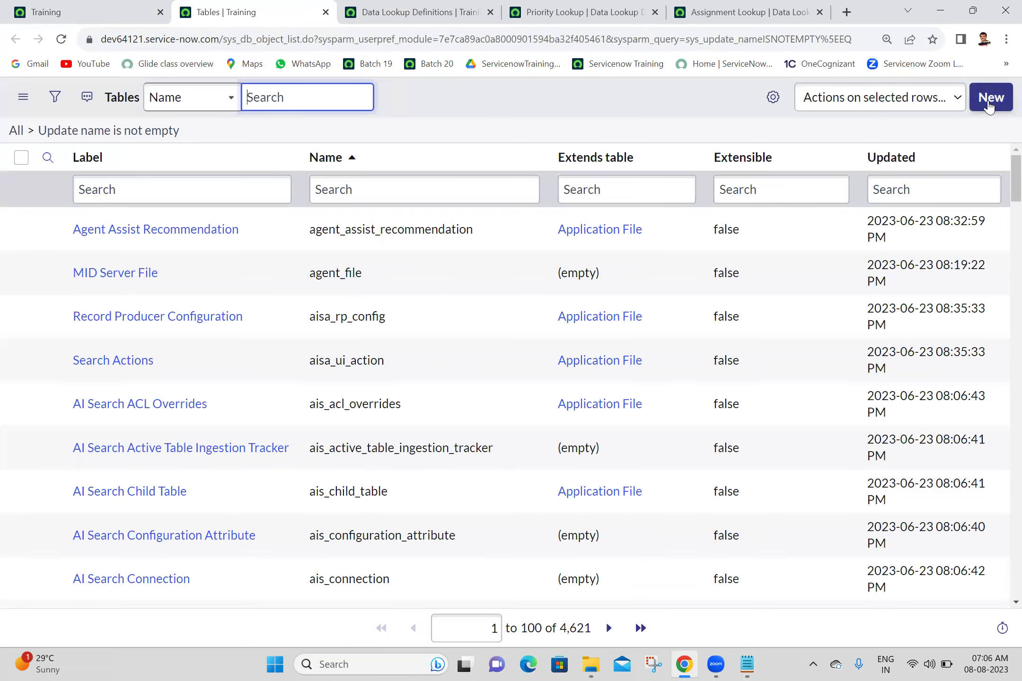
Step: Start a new table record that extends Data Lookup Matcher Rules and preview the parent table's details
left_click(989, 105)
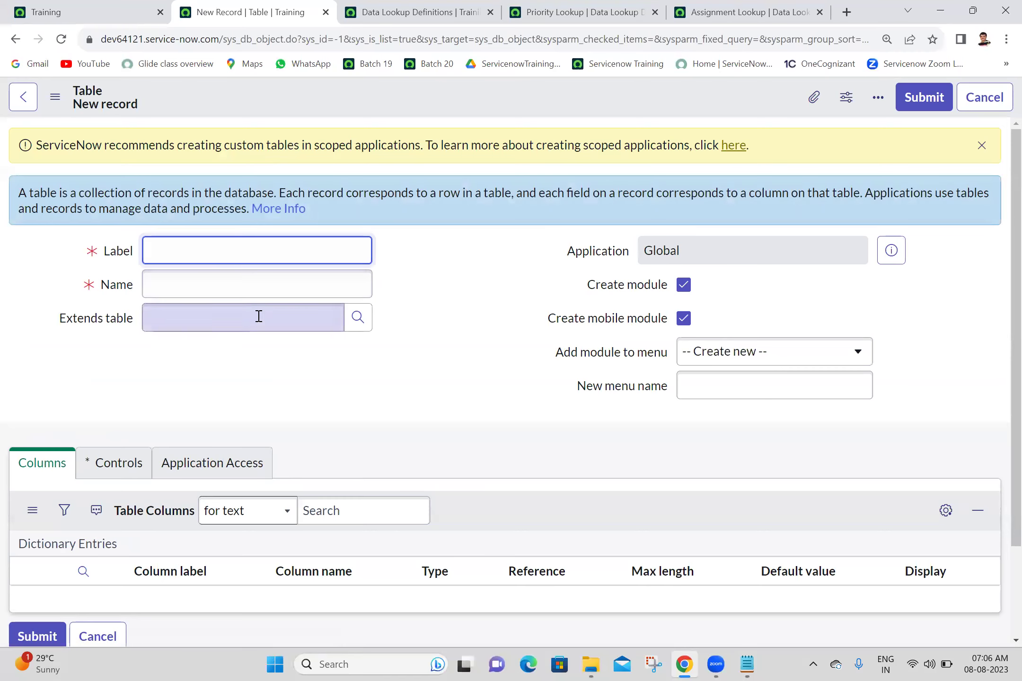
left_click(259, 316)
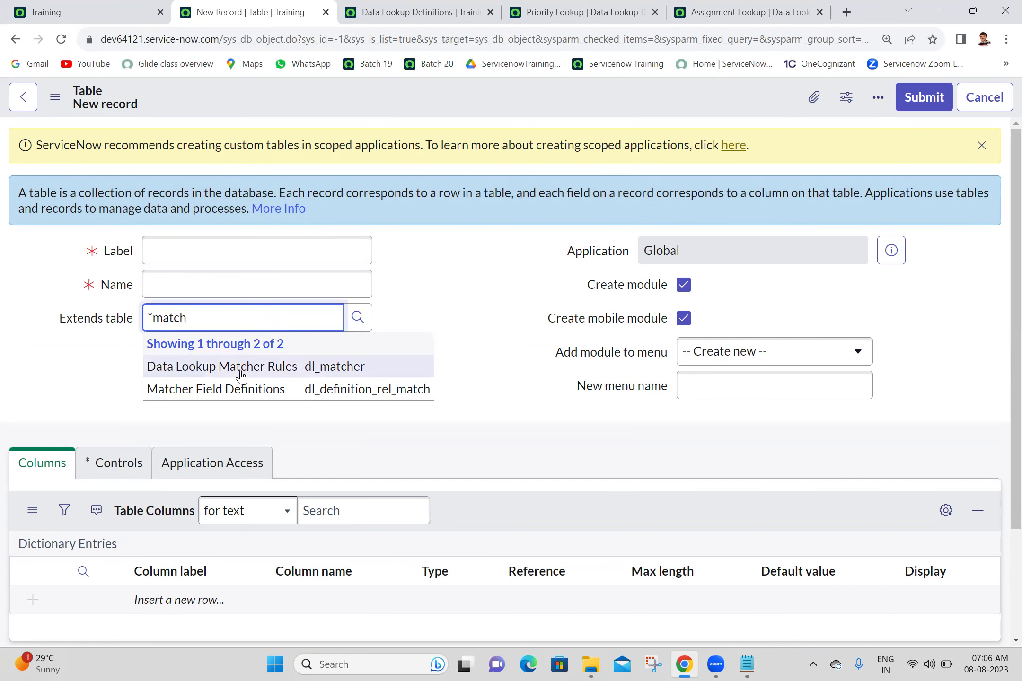
left_click(242, 374)
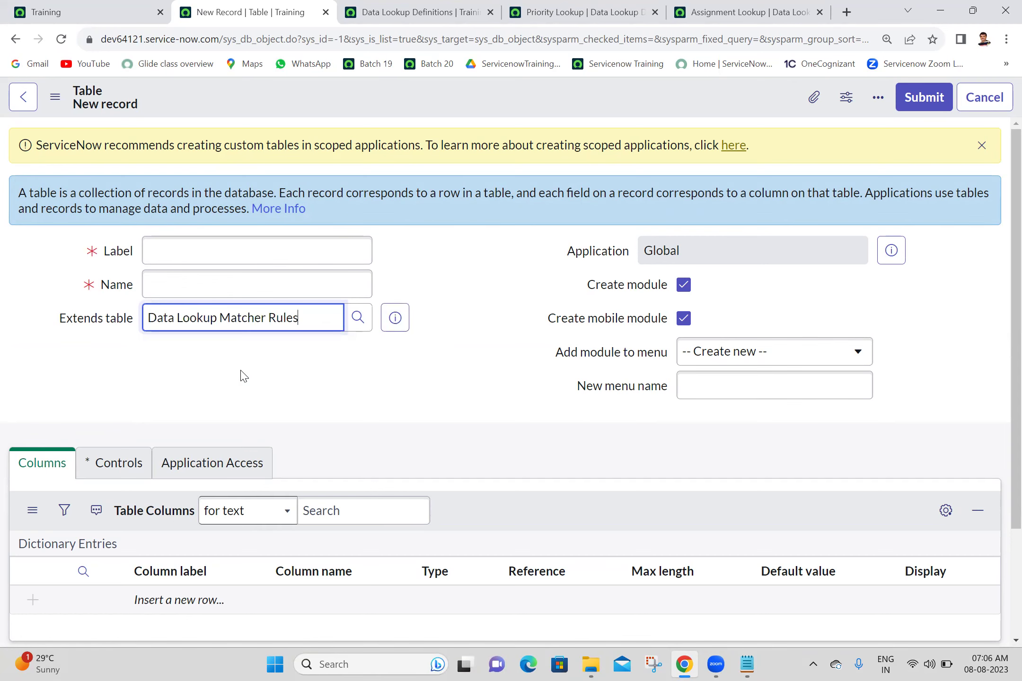
left_click(400, 326)
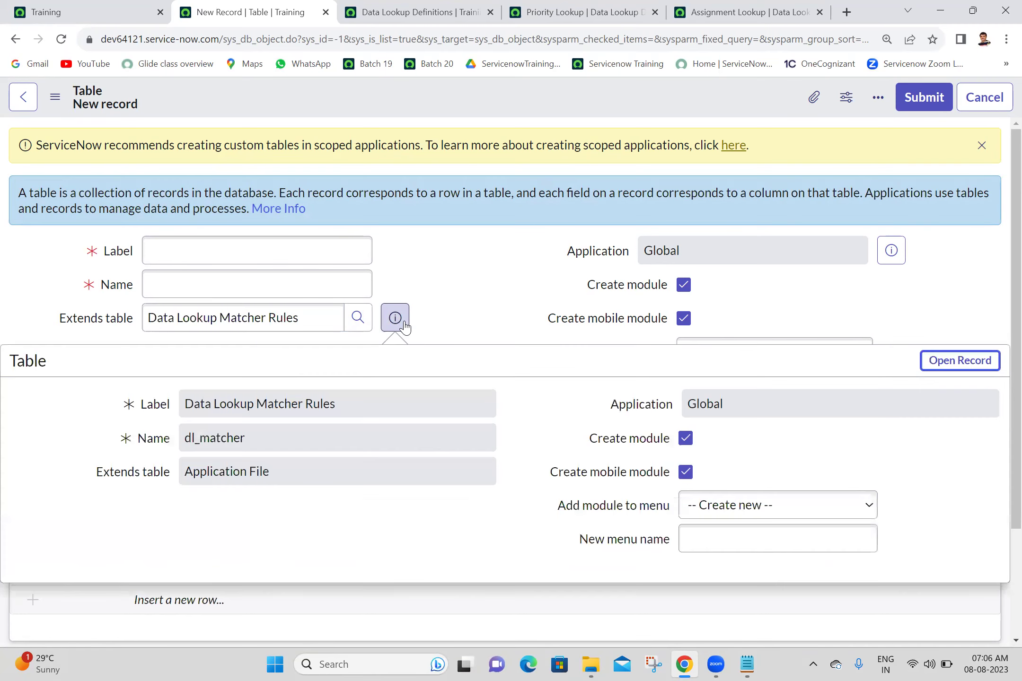
Step: Copy the parent table's name and add "Data Lookup Matcher Rules=dl_matcher" with blank lines below it to the Batch 20 notes
double_click(228, 441)
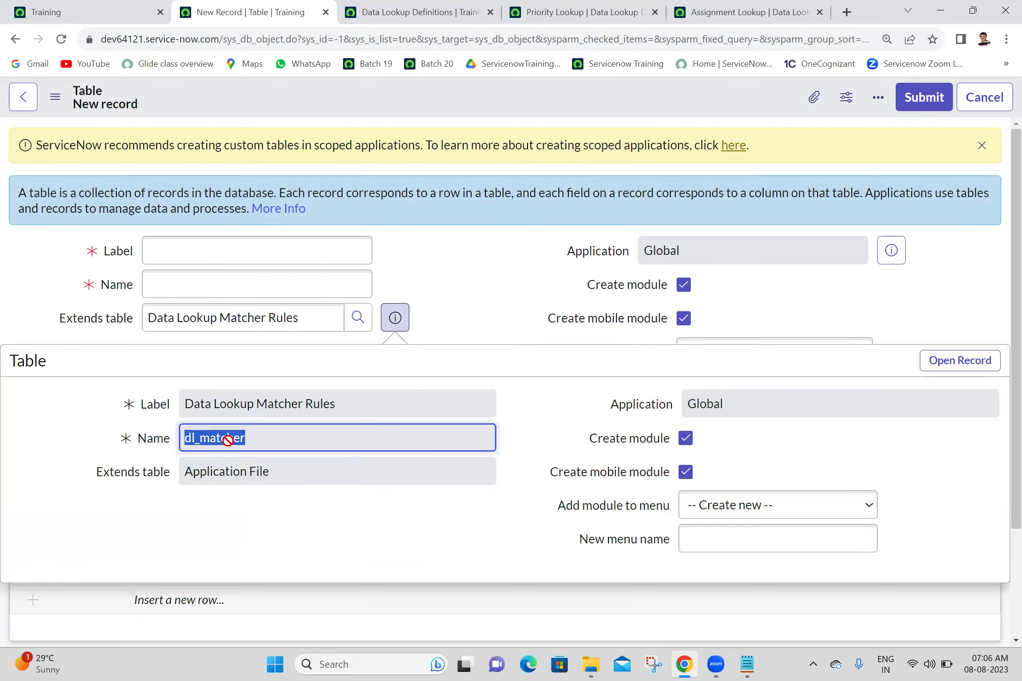
left_click(747, 664)
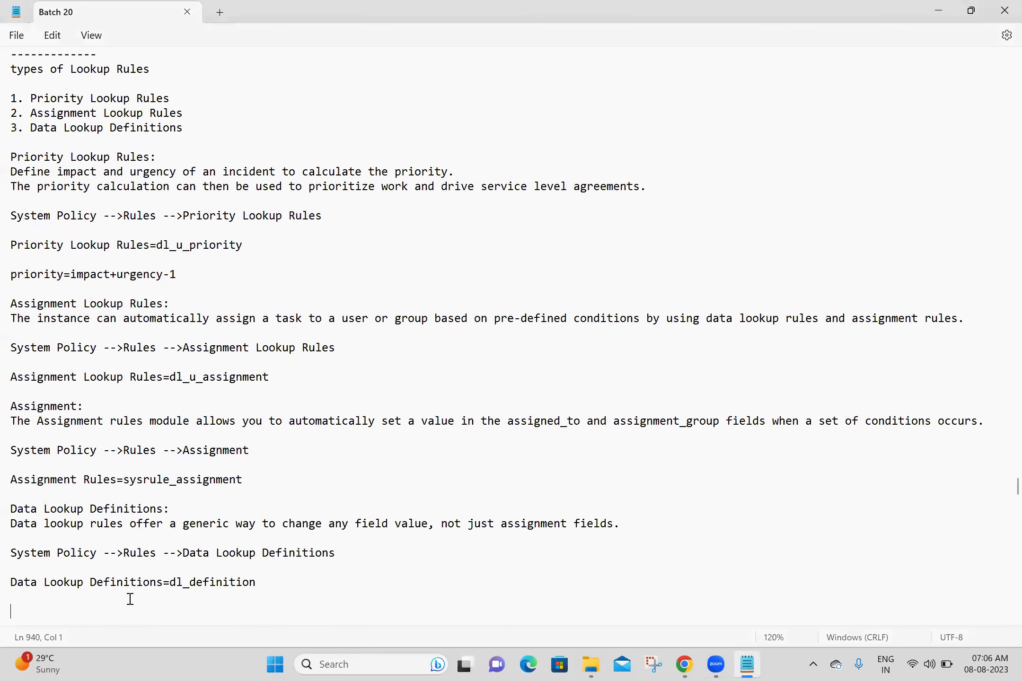
type("Data Lookup Matcher Rules=dl_matcher")
key("Return")
key("Return")
key("Return")
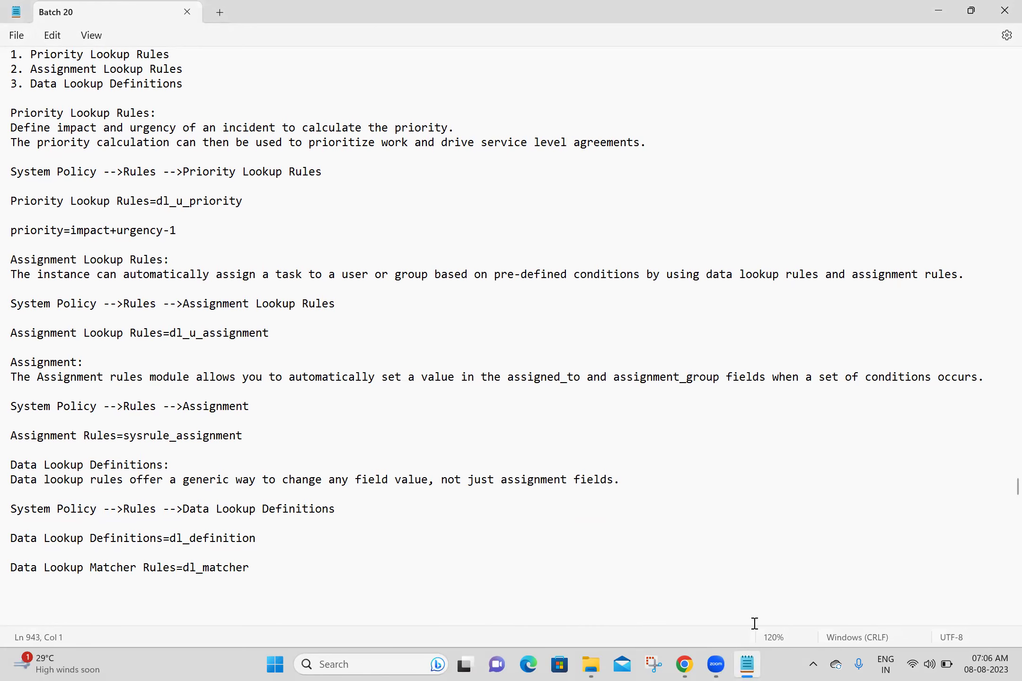
Step: Return to Chrome and close the new table record's tab, discarding the unsaved record
left_click(686, 665)
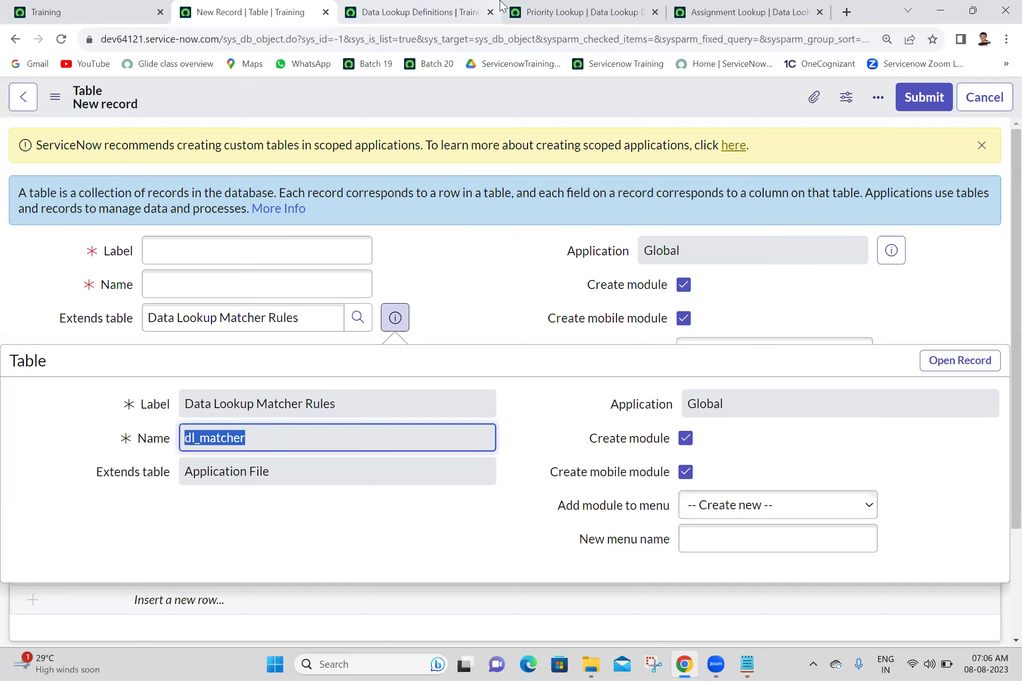
left_click(326, 13)
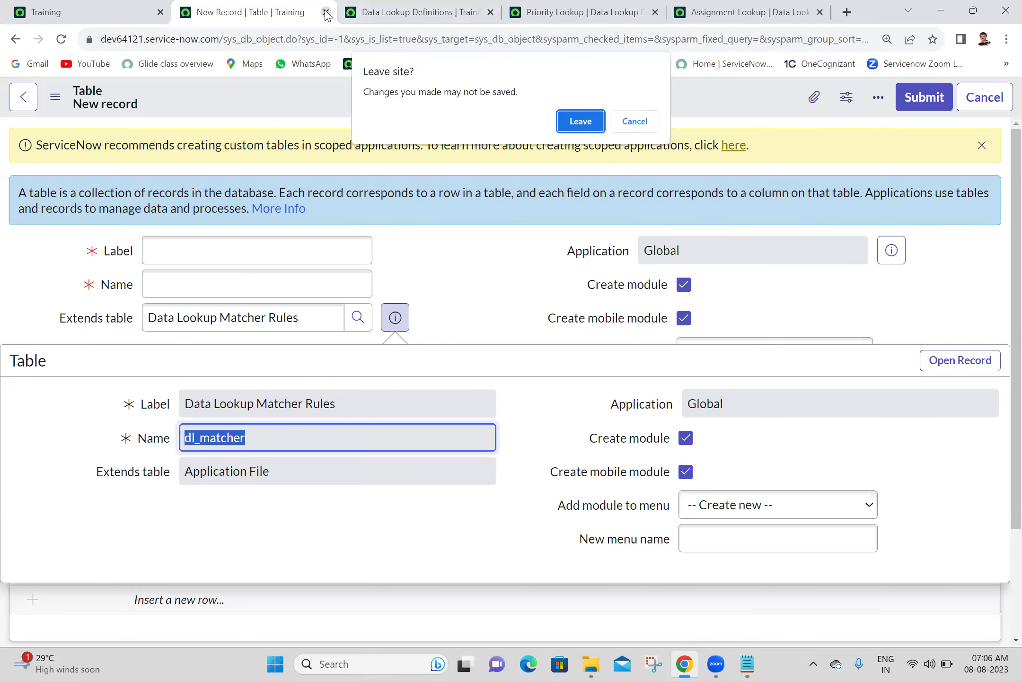
left_click(579, 119)
Step: Switch to the Batch 20 notes and review the table names of the priority, assignment and matcher rules
left_click(747, 664)
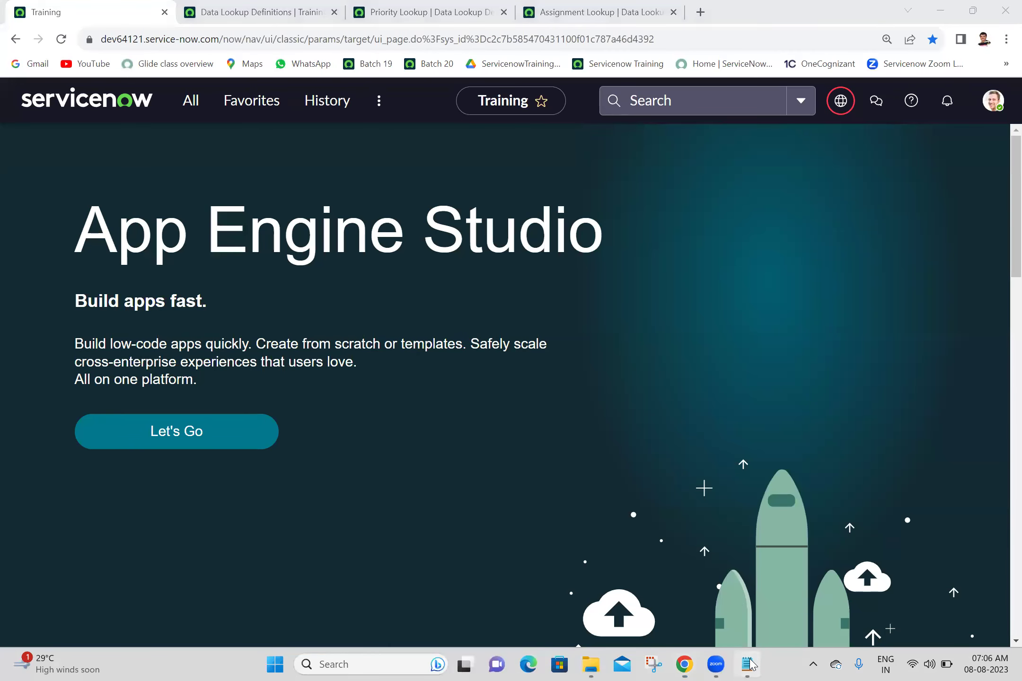
left_click_drag(264, 571, 8, 570)
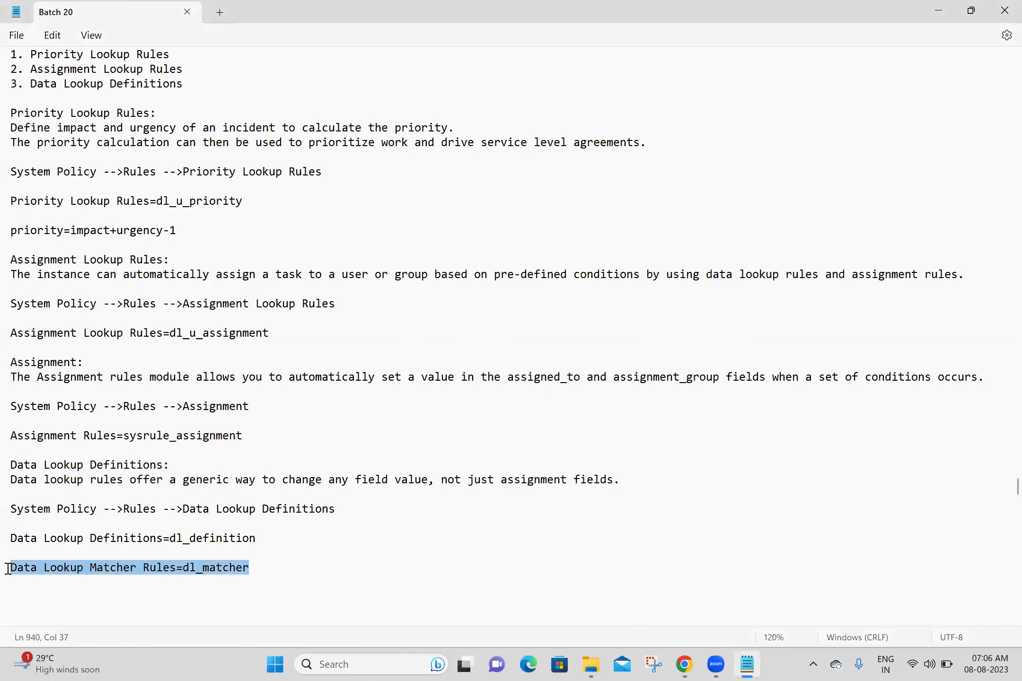
left_click(440, 543)
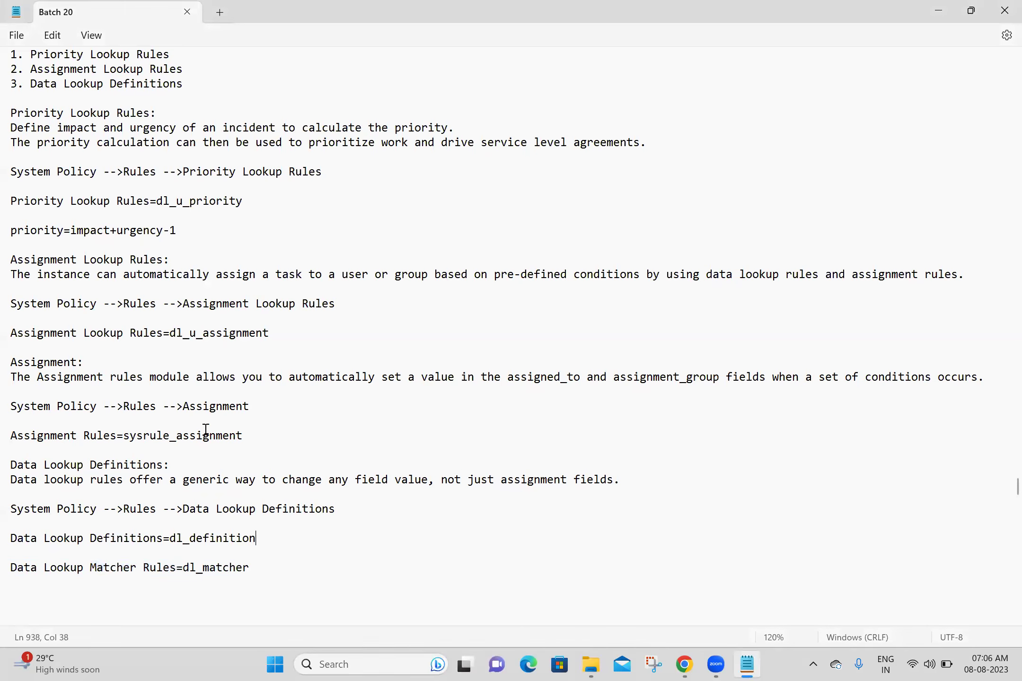
left_click(246, 435)
left_click(8, 436, "shift")
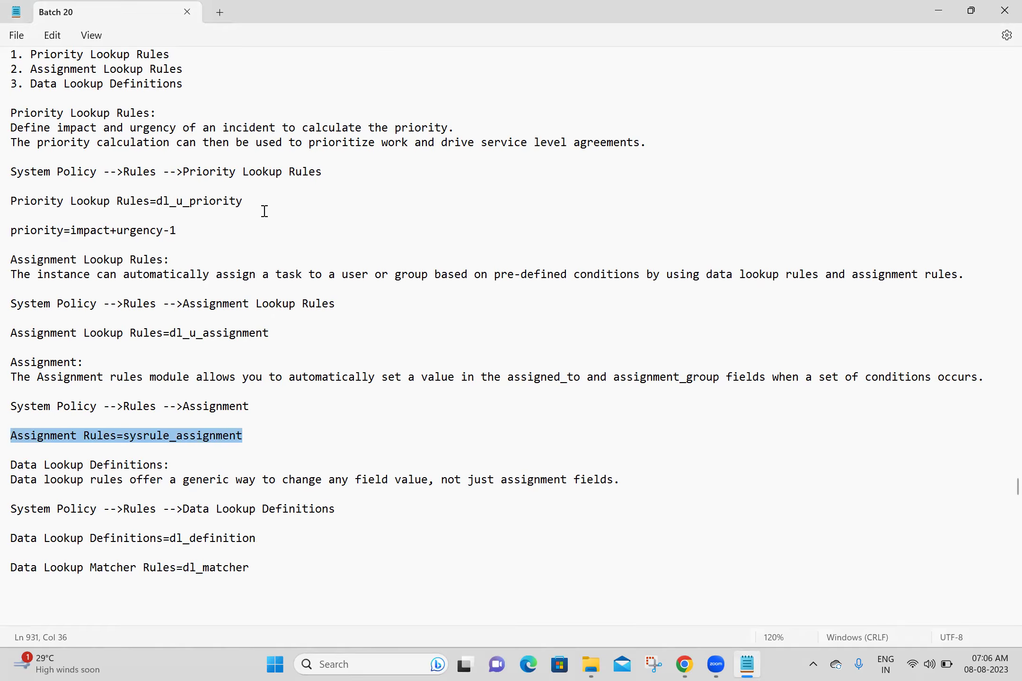
triple_click(112, 194)
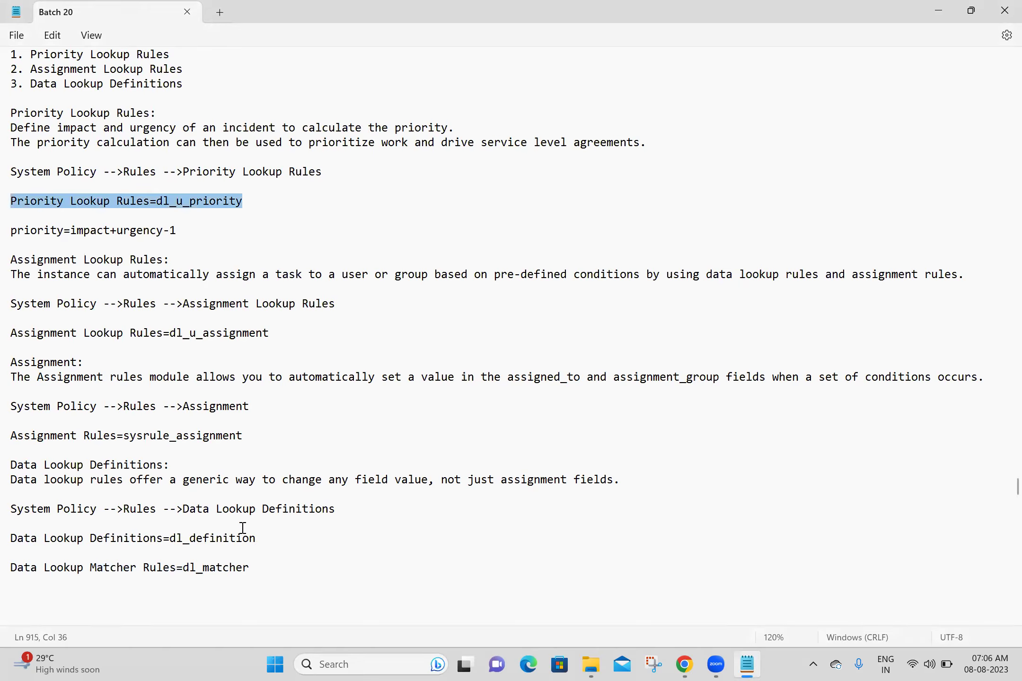
left_click(250, 576)
triple_click(9, 569)
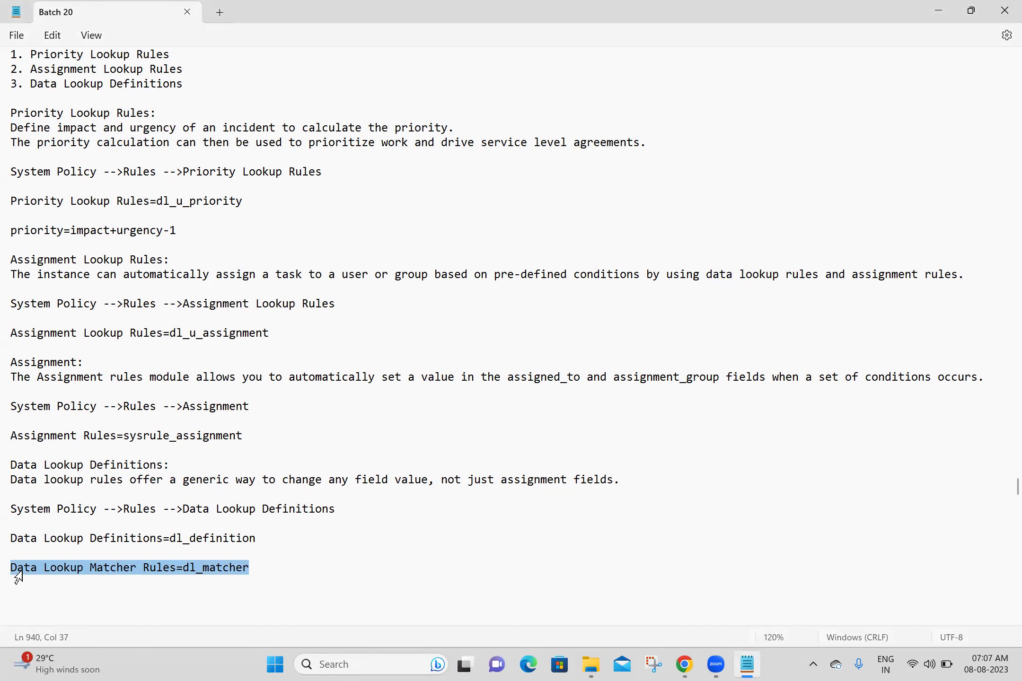
left_click(454, 404)
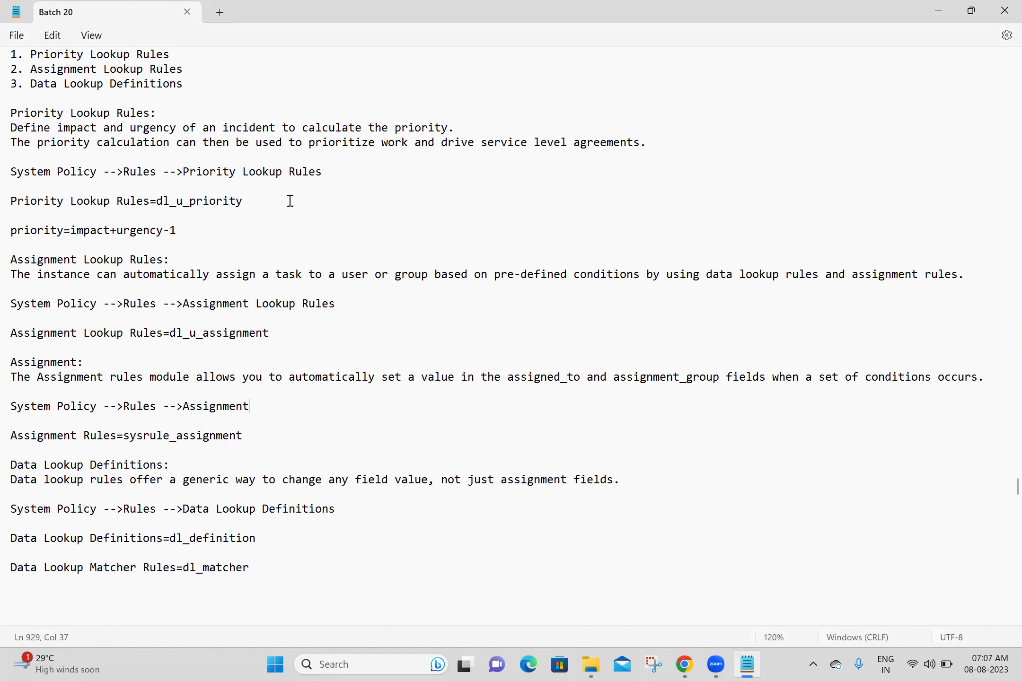
left_click_drag(250, 201, 10, 201)
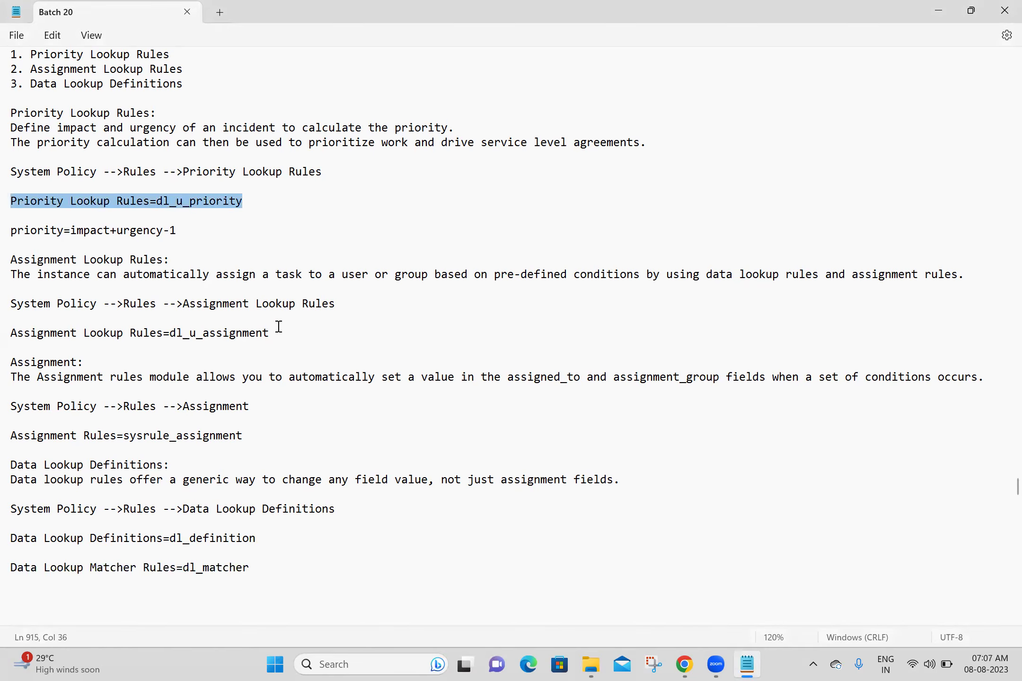
left_click_drag(279, 333, 9, 332)
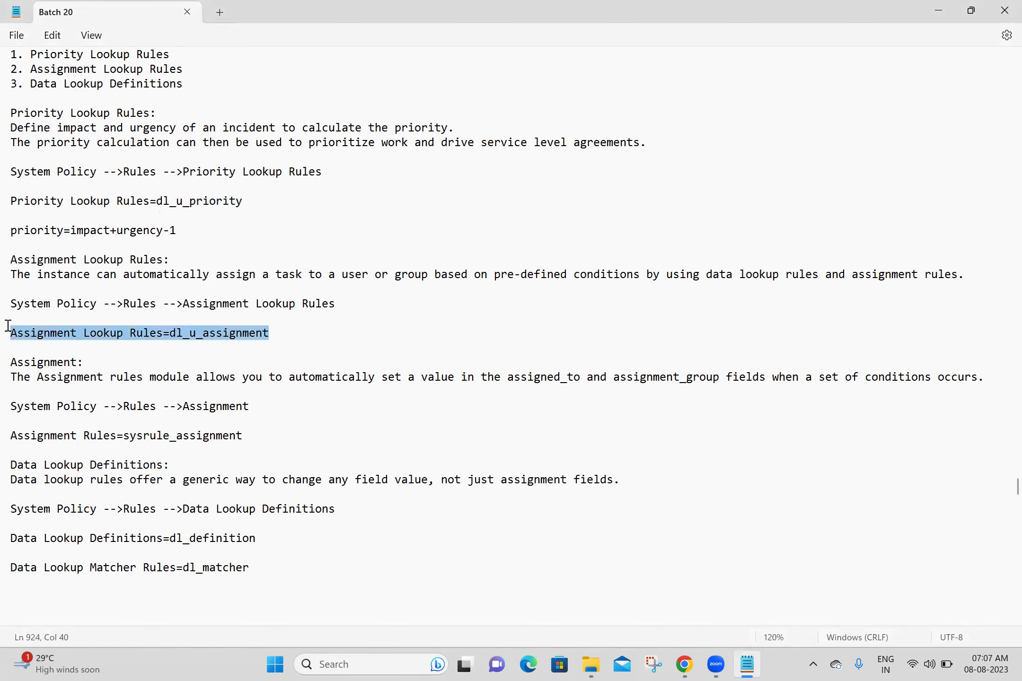
left_click(262, 568)
left_click_drag(8, 559, 16, 568)
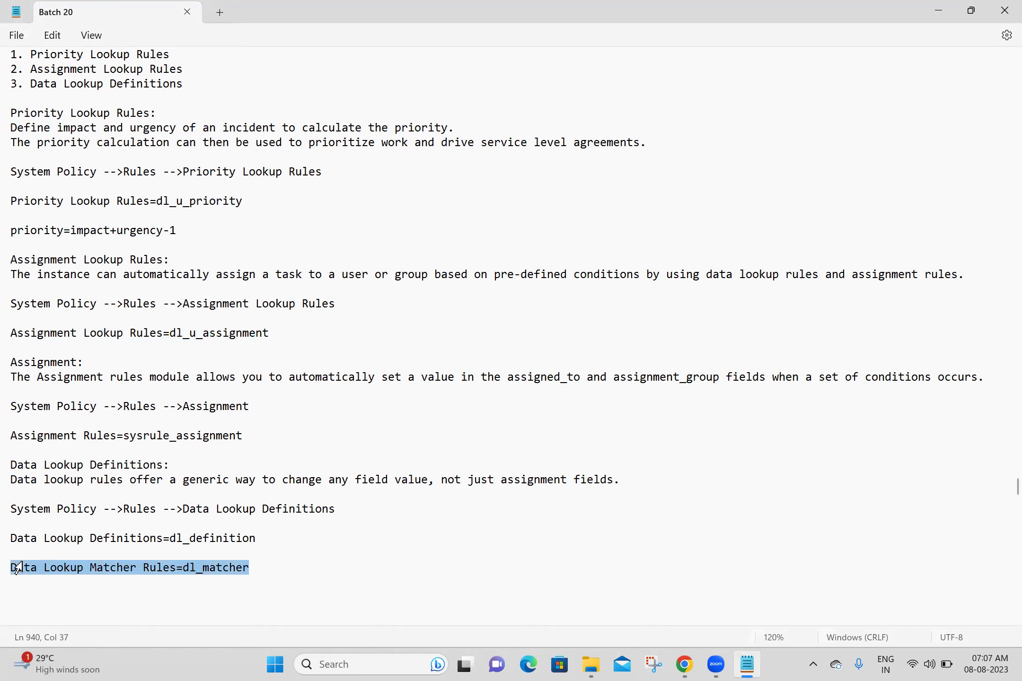
left_click(460, 528)
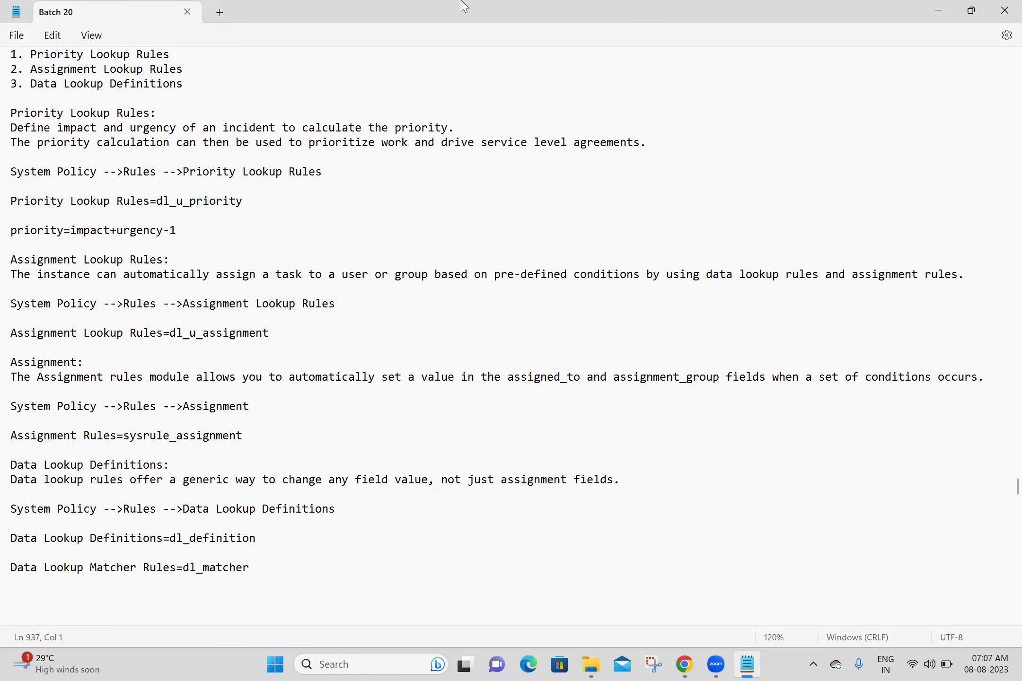
Step: Switch to Chrome and review the Assignment Lookup record's matcher and setter field definitions again
key("alt+Tab")
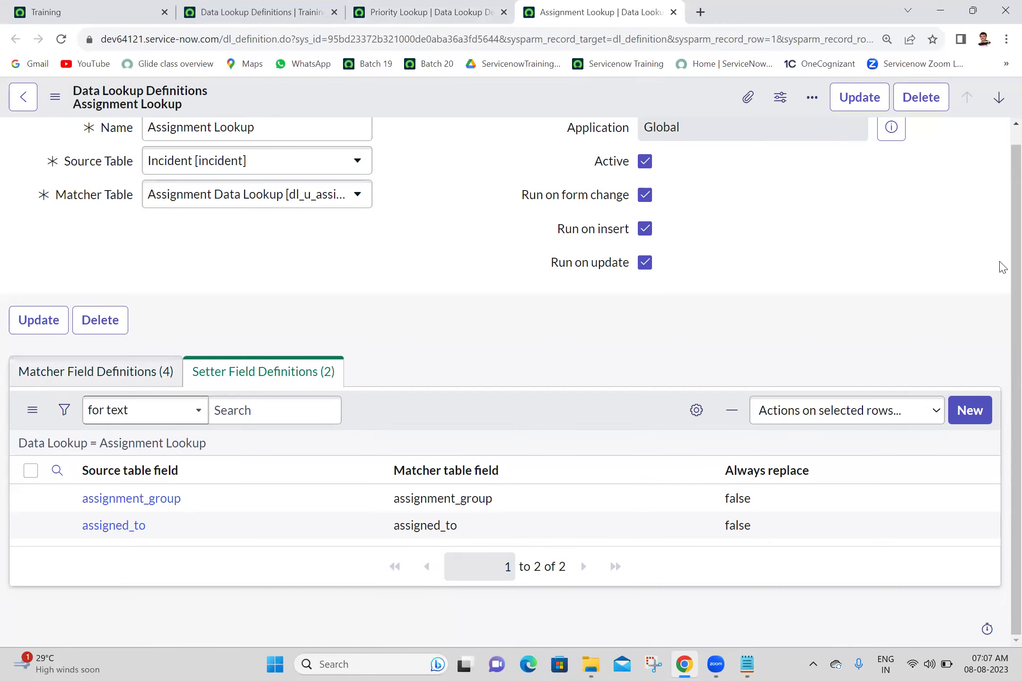
scroll(1001, 269, "up", 1)
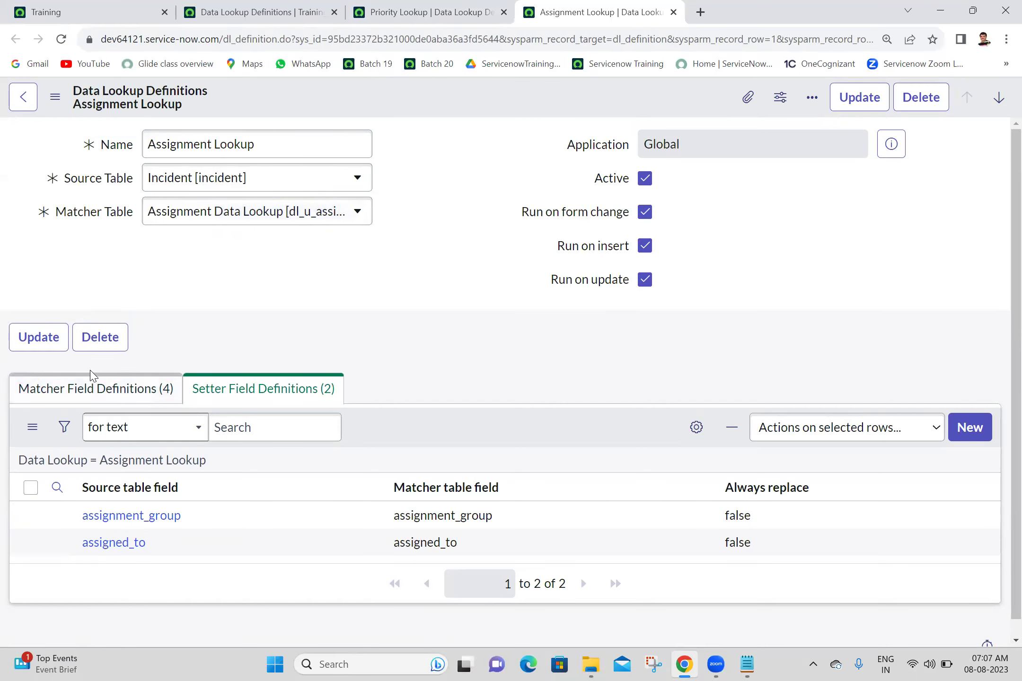
left_click(92, 390)
left_click(256, 390)
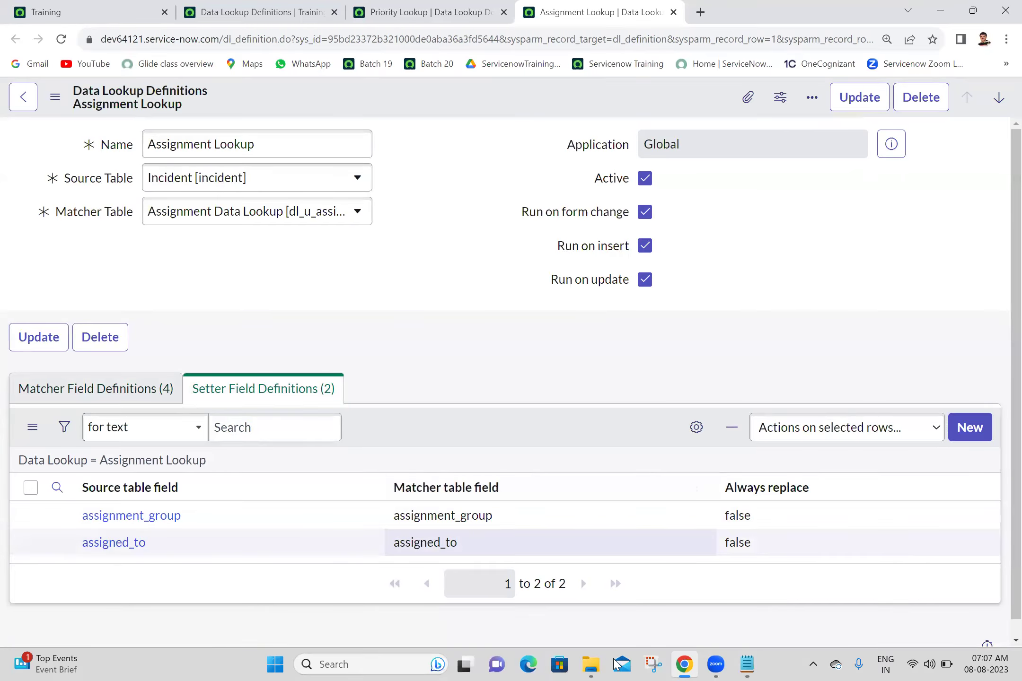
Step: Capture a rectangular snip of the Zoom participants list with Snipping Tool and bring up the captured image
left_click(654, 665)
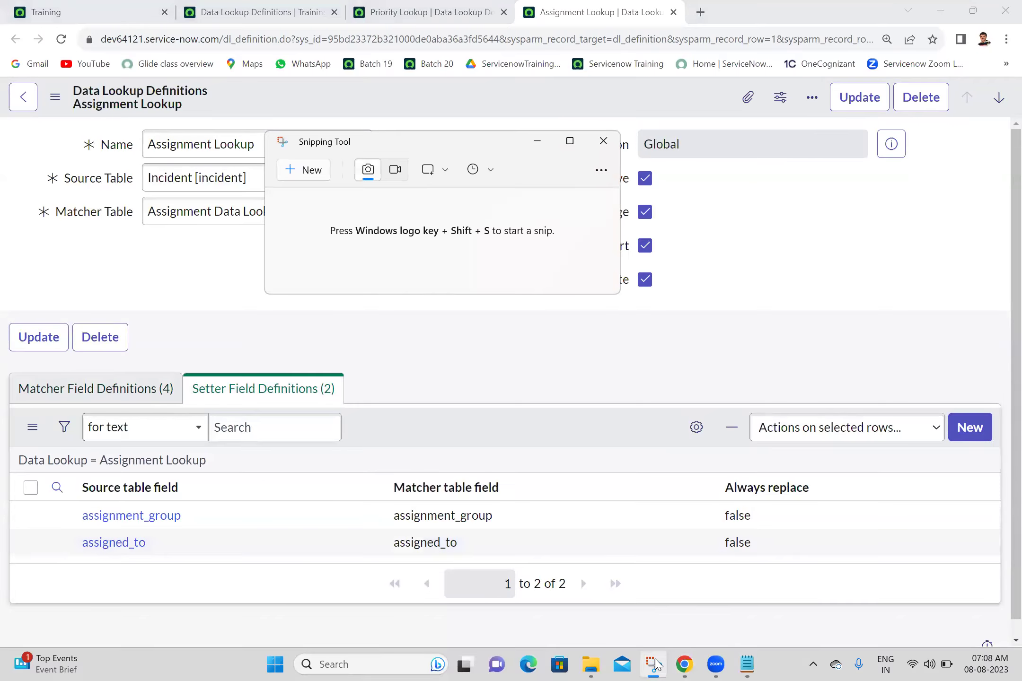
left_click(298, 176)
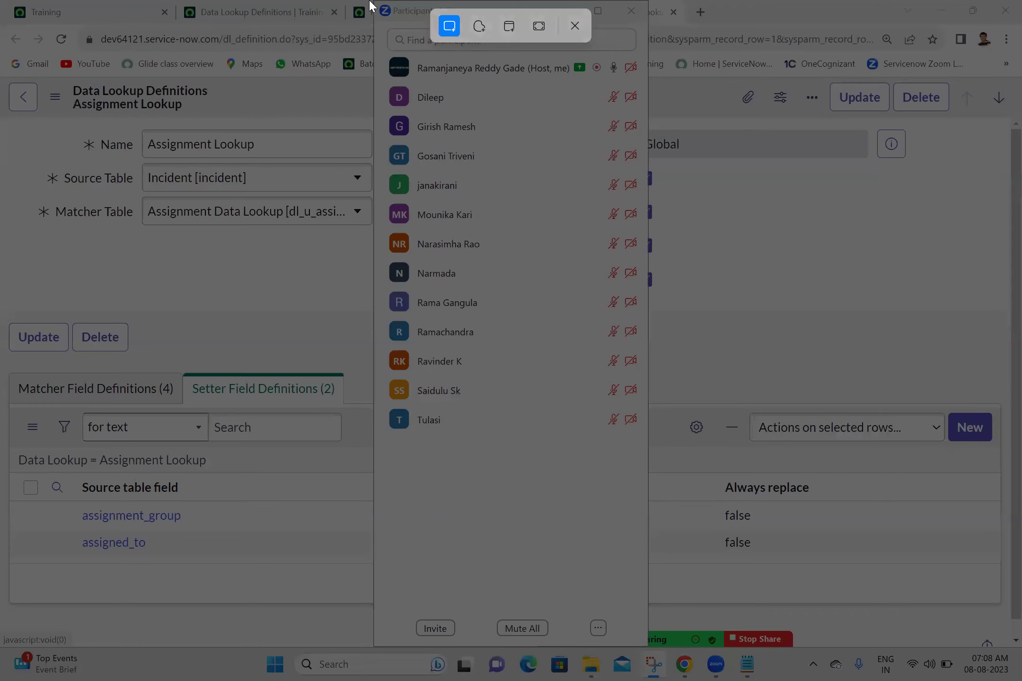
left_click_drag(374, 1, 650, 432)
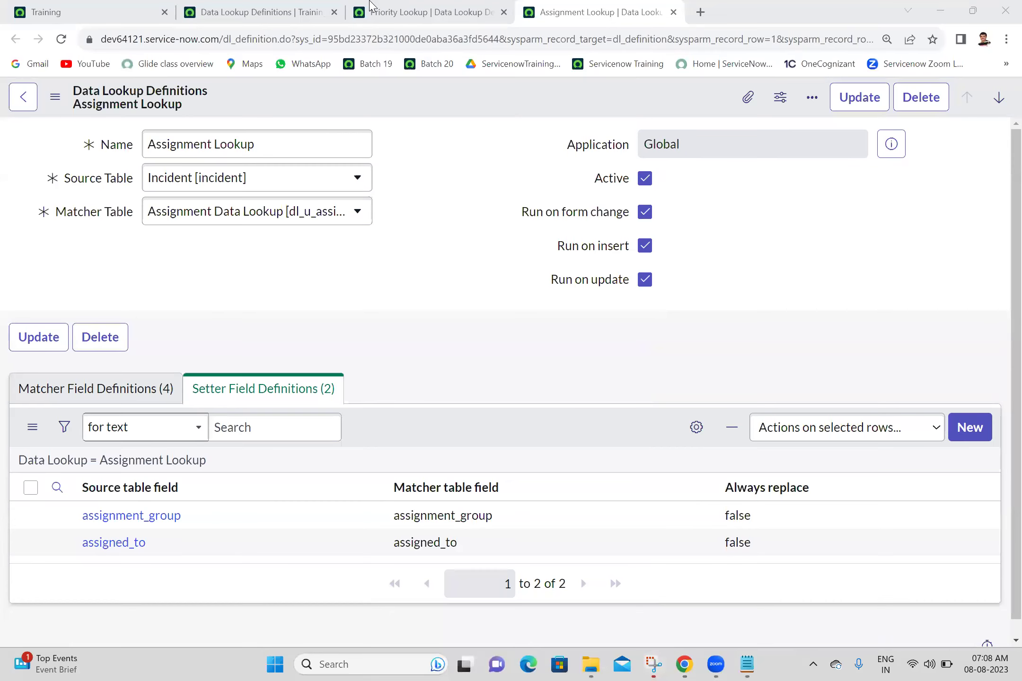
left_click(655, 665)
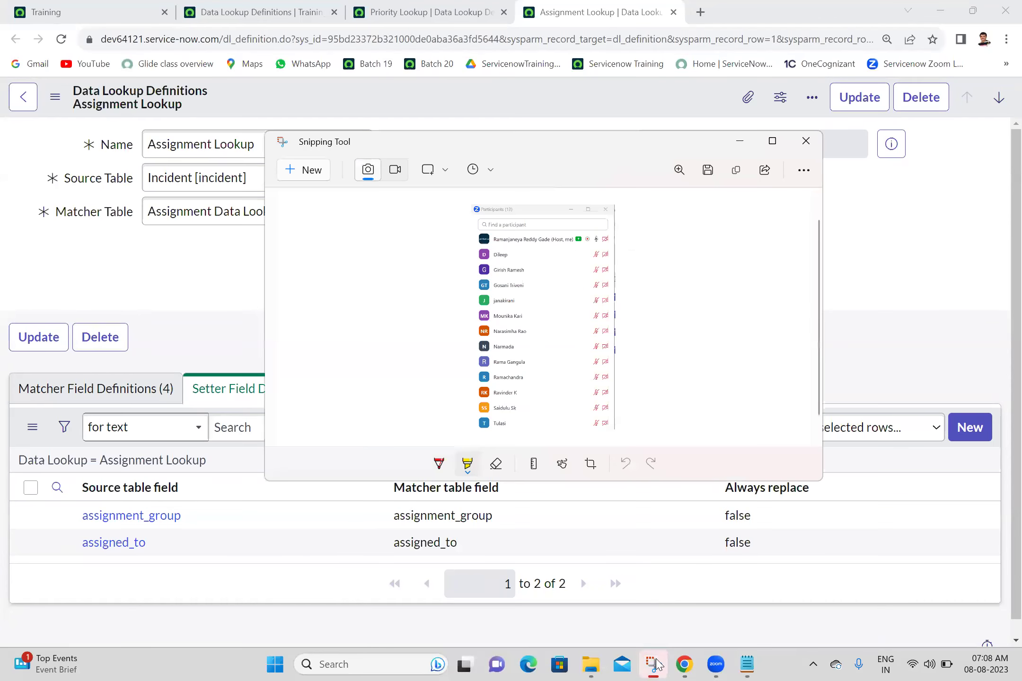
Step: Save the captured participants snip as a PNG image in the Batch 20 folder and close Snipping Tool
left_click(708, 172)
left_click(656, 450)
left_click(807, 145)
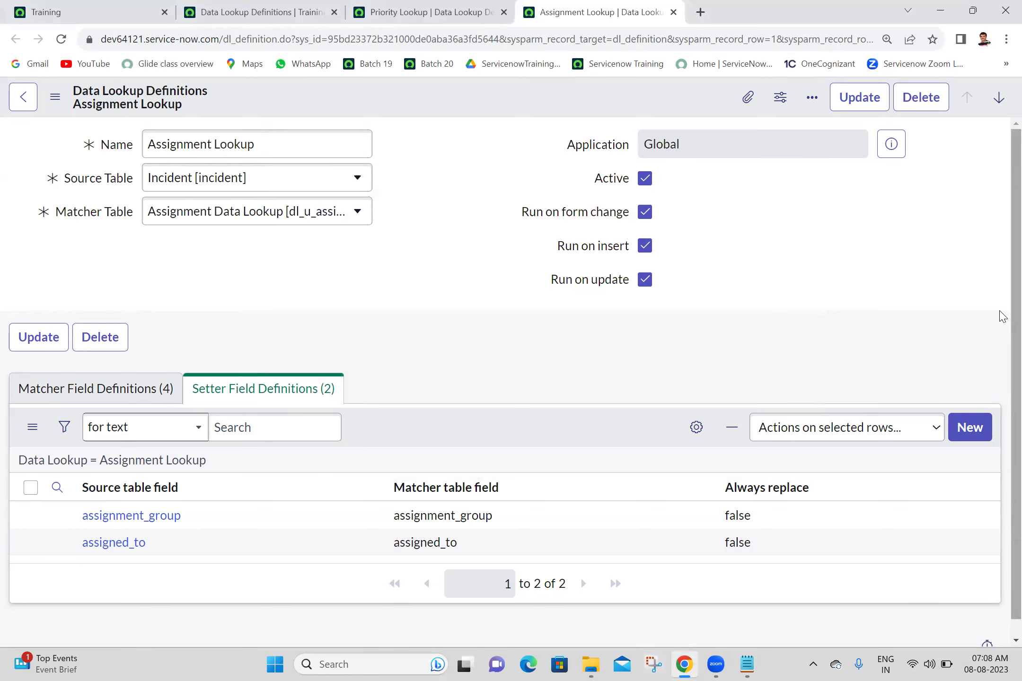
scroll(998, 379, "down", 1)
scroll(1002, 395, "up", 1)
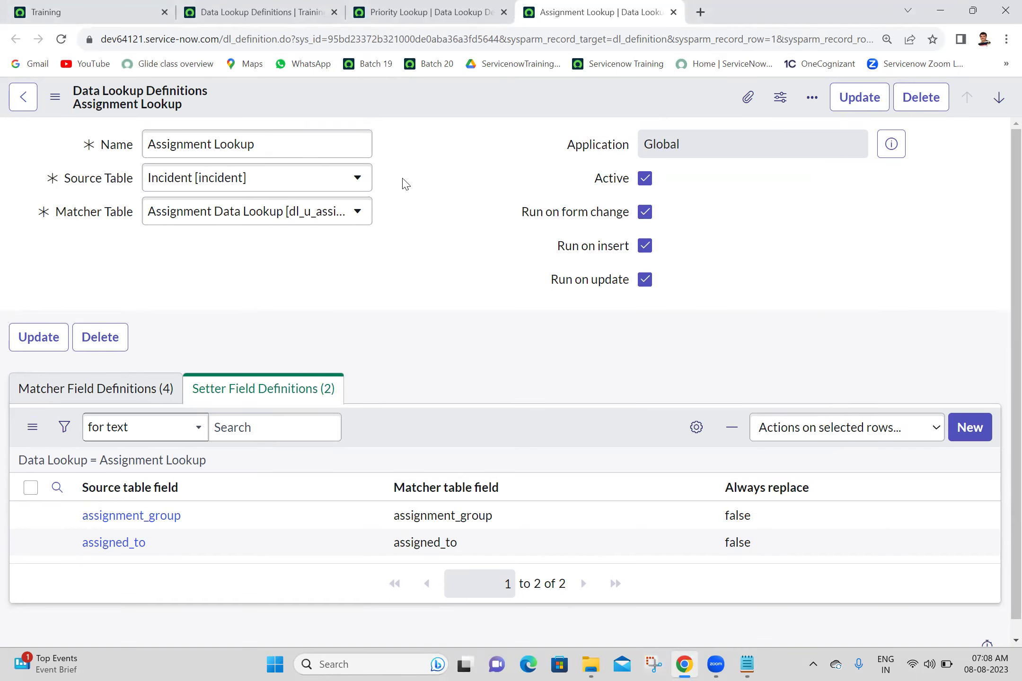
scroll(1000, 379, "down", 1)
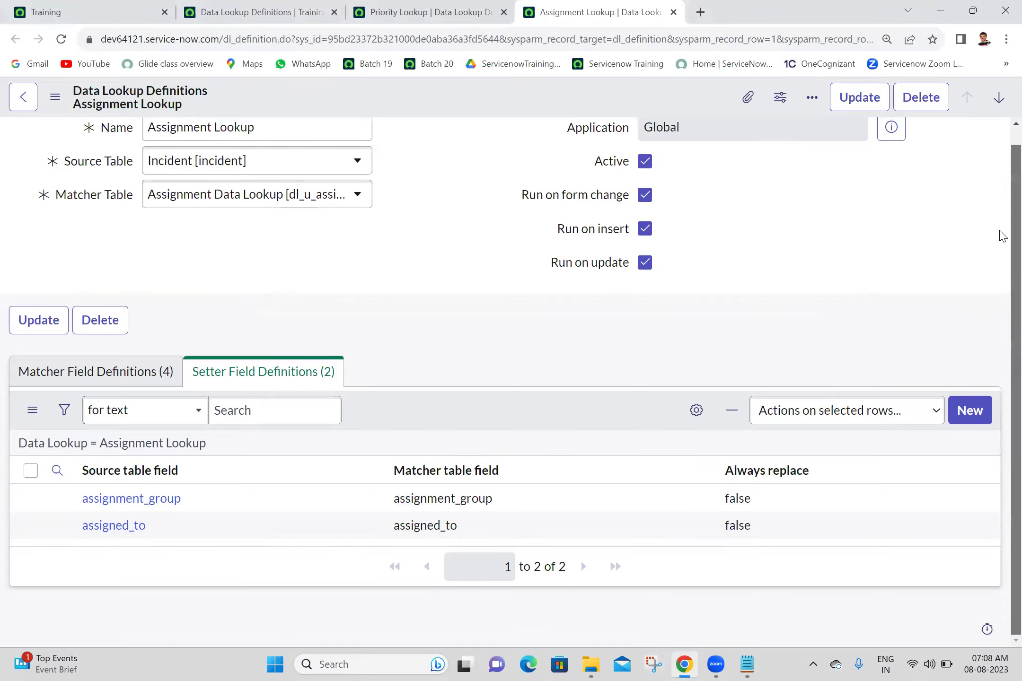
scroll(1003, 223, "up", 1)
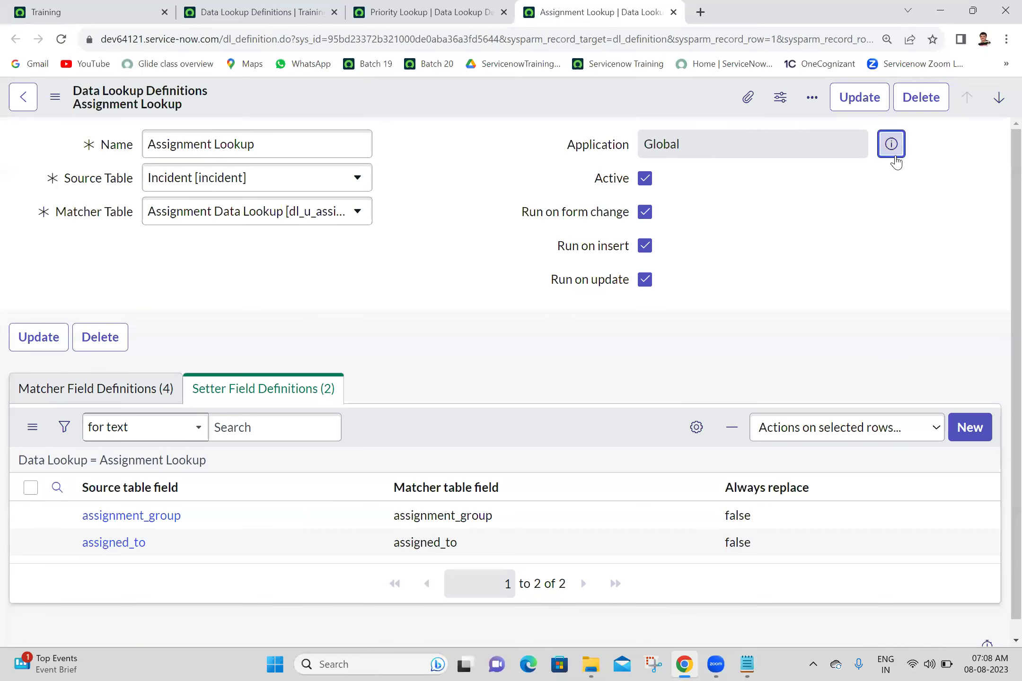
left_click(880, 154)
left_click(541, 139)
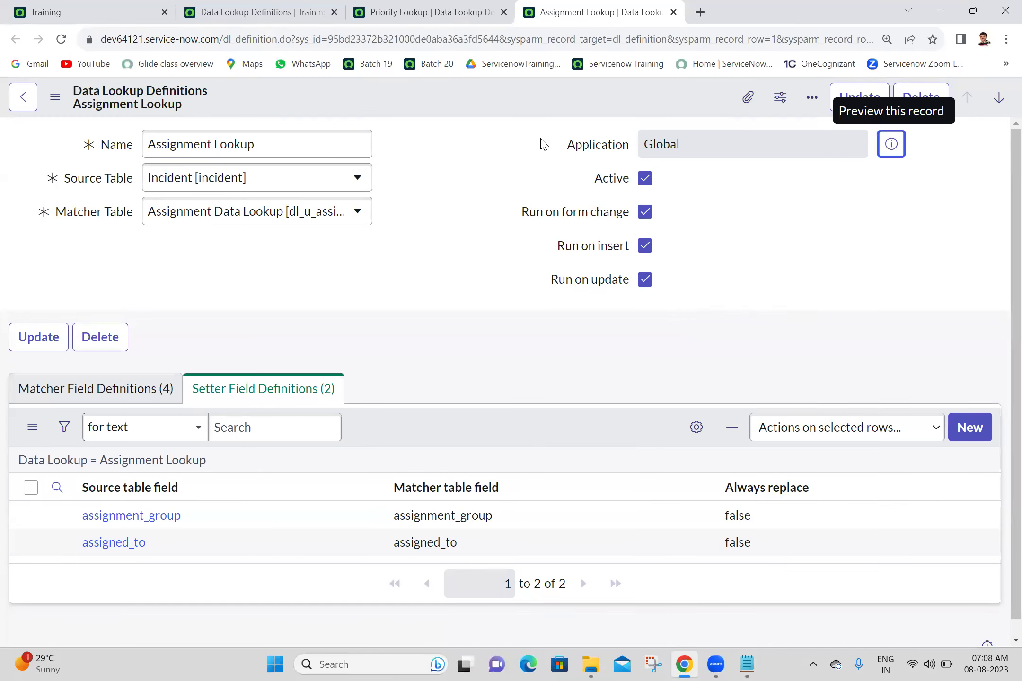
left_click(540, 139)
left_click(539, 116)
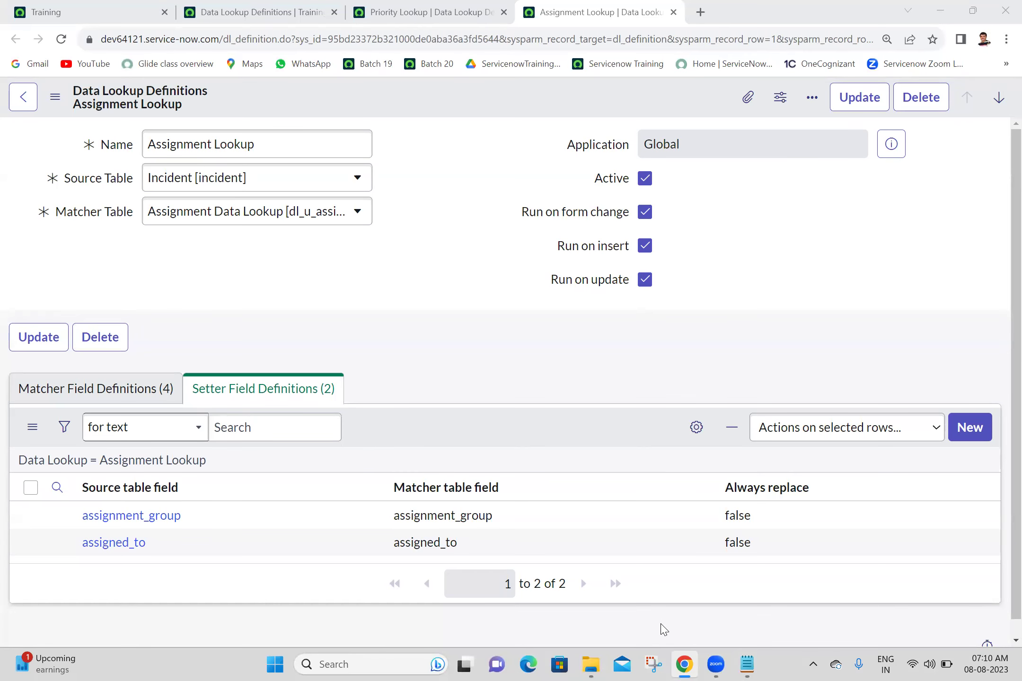
left_click(429, 12)
left_click(668, 7)
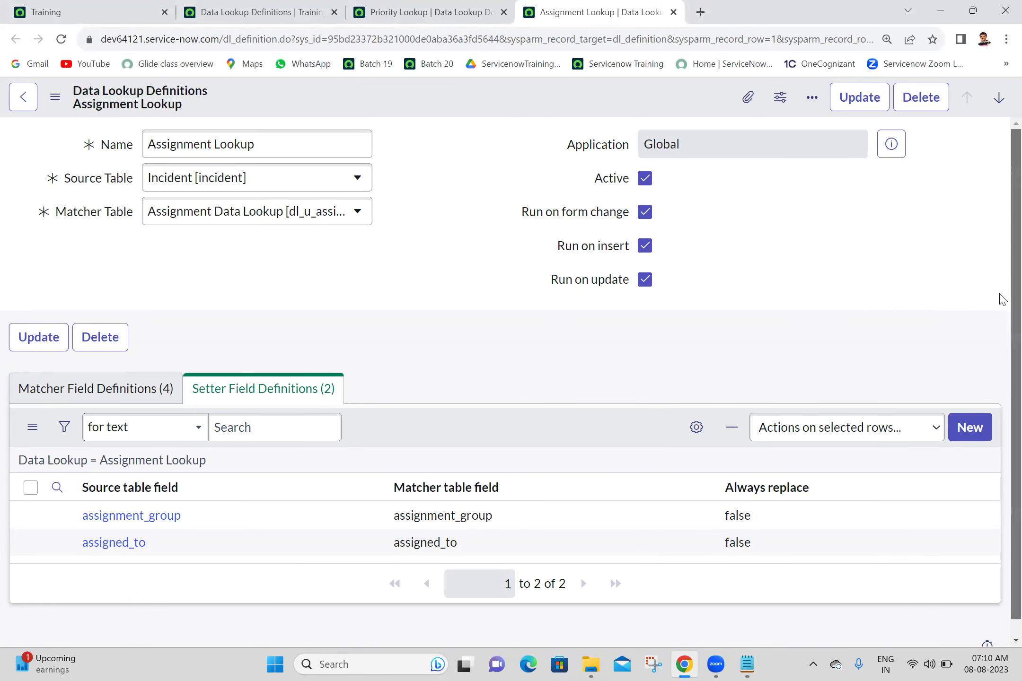
scroll(1002, 631, "down", 1)
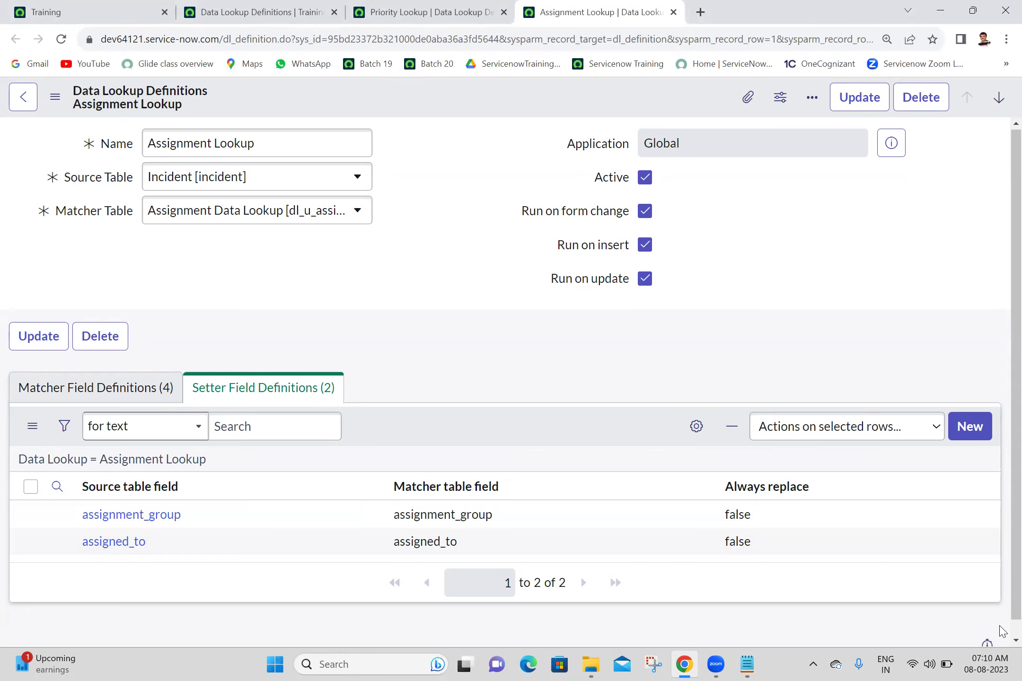
scroll(1002, 147, "up", 1)
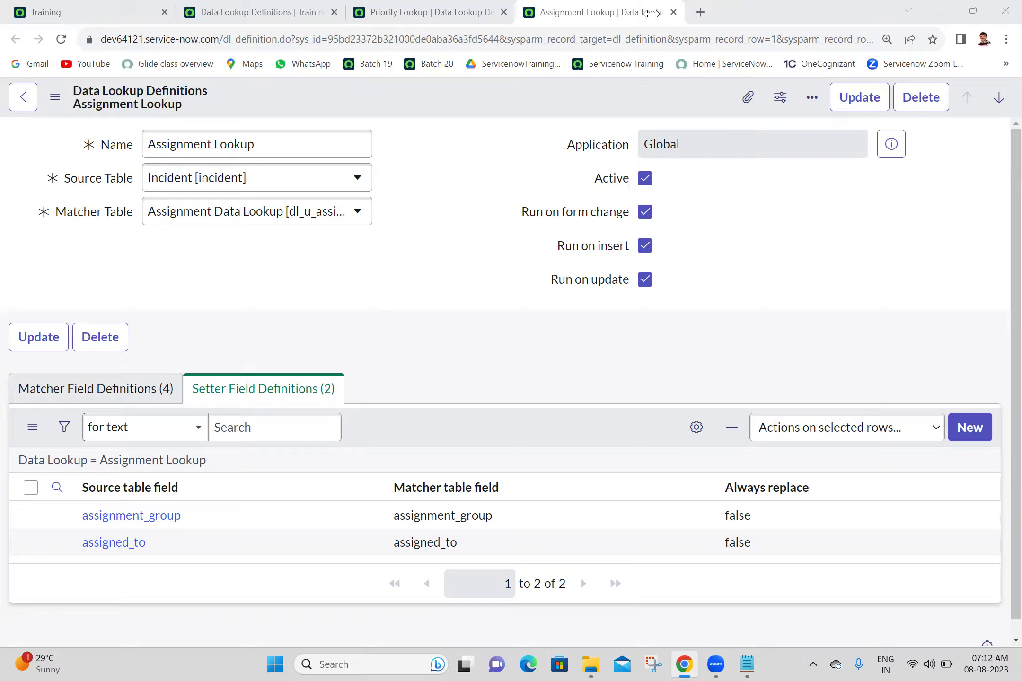
left_click(527, 206)
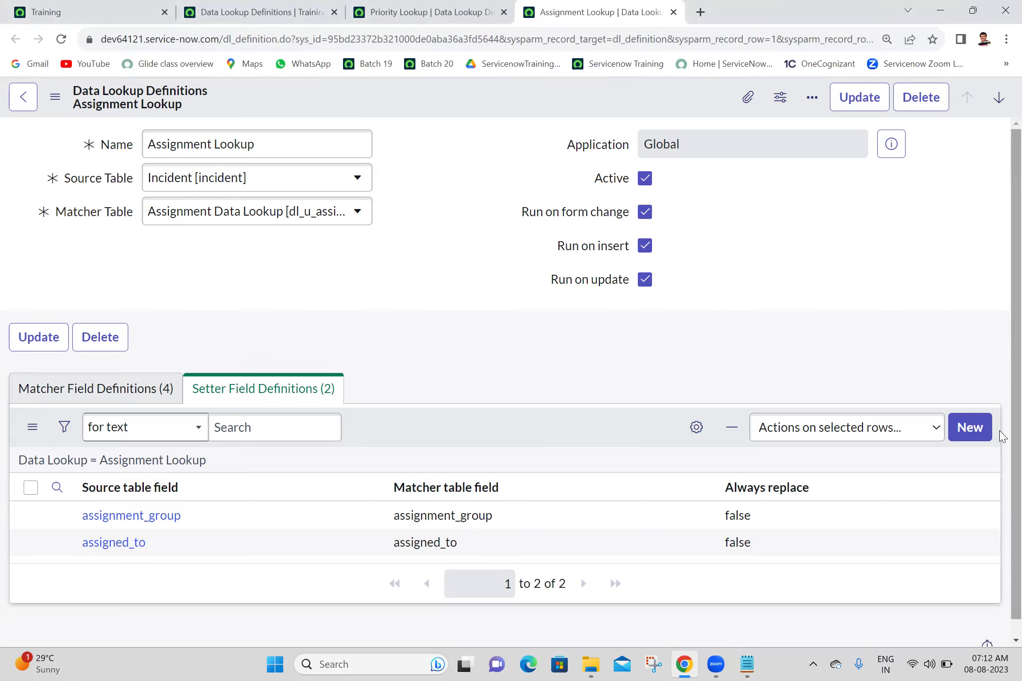
left_click(1015, 642)
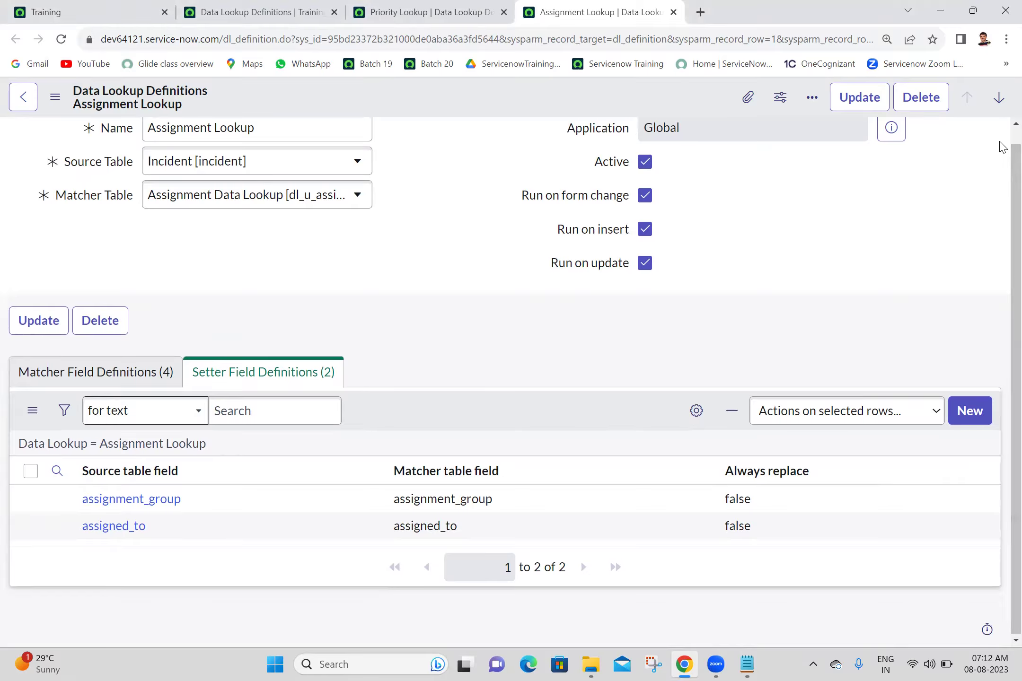
scroll(1002, 147, "up", 1)
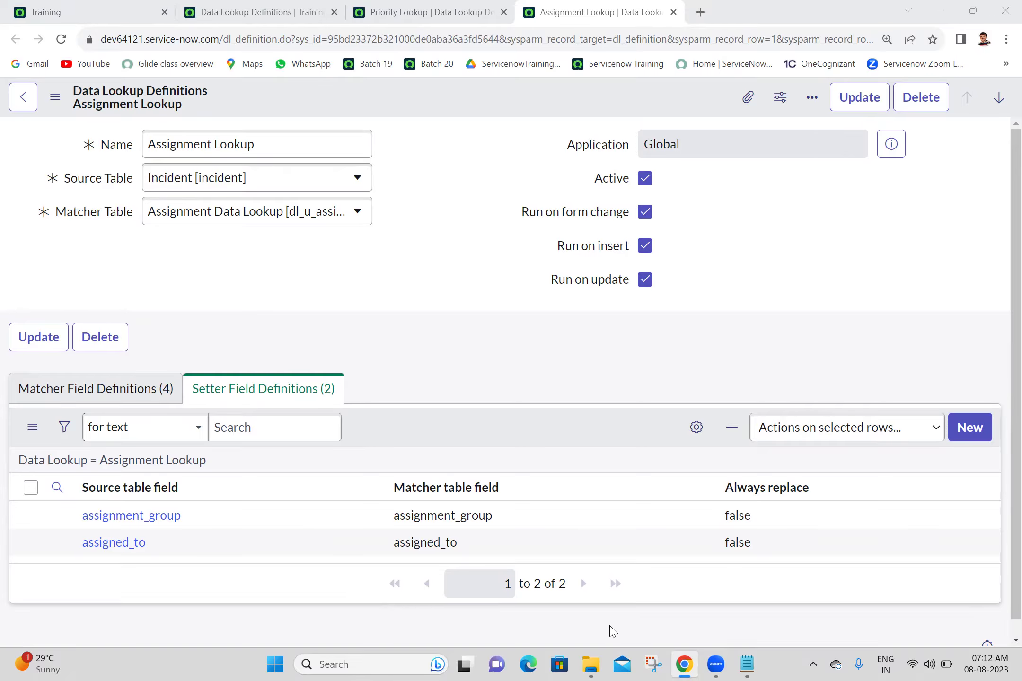
Step: Switch to File Explorer and open the ServiceNow Syllabus document from the Batch 20 folder
left_click(591, 665)
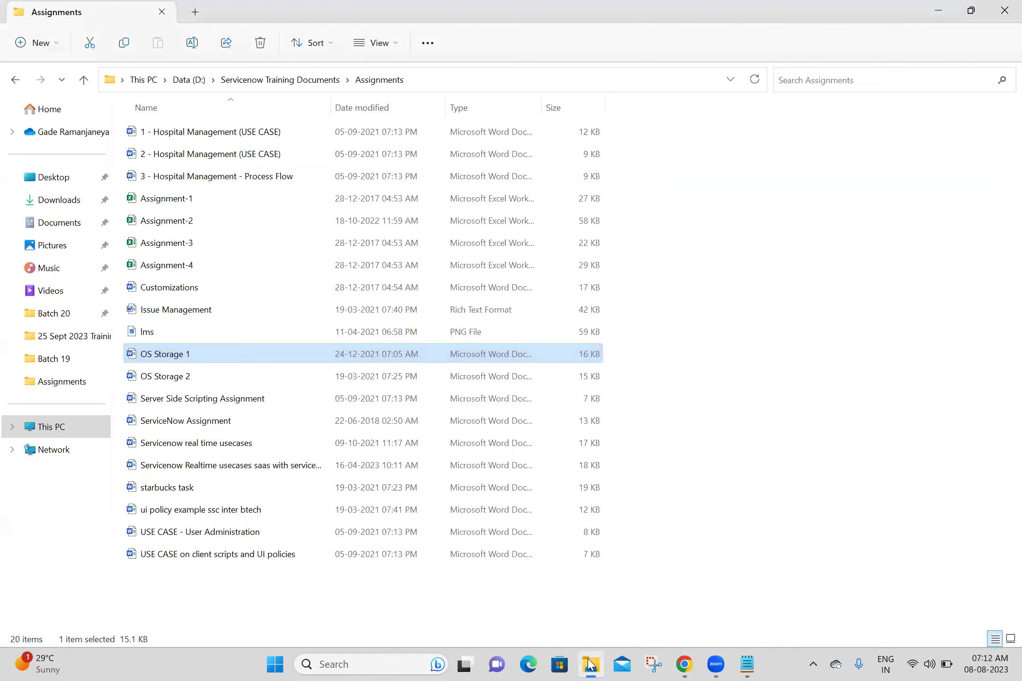
left_click(29, 313)
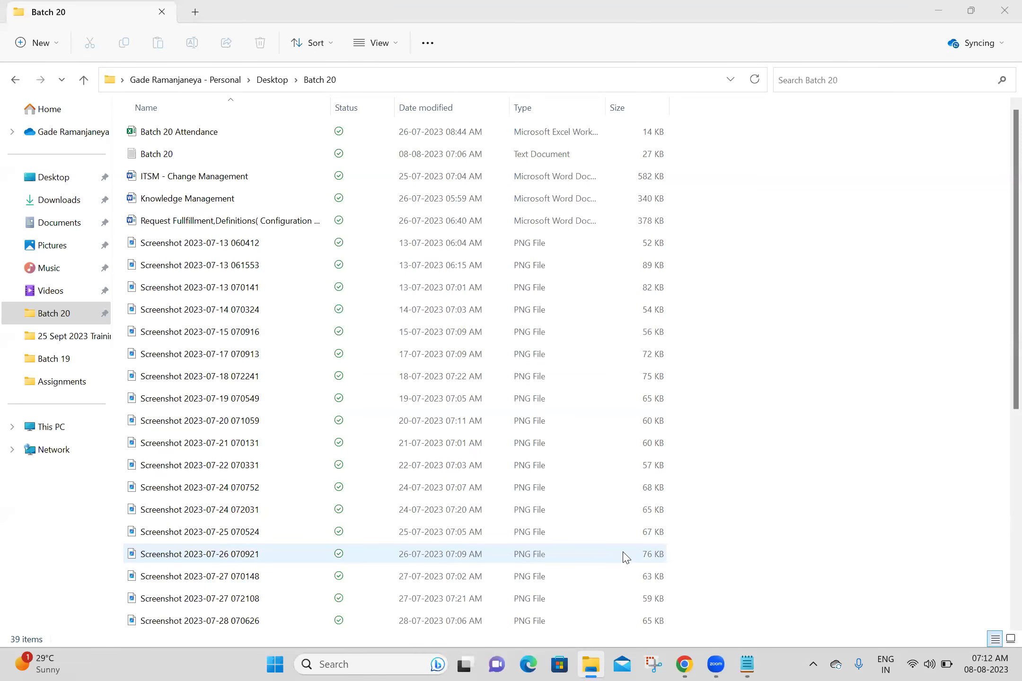
scroll(1001, 481, "down", 6)
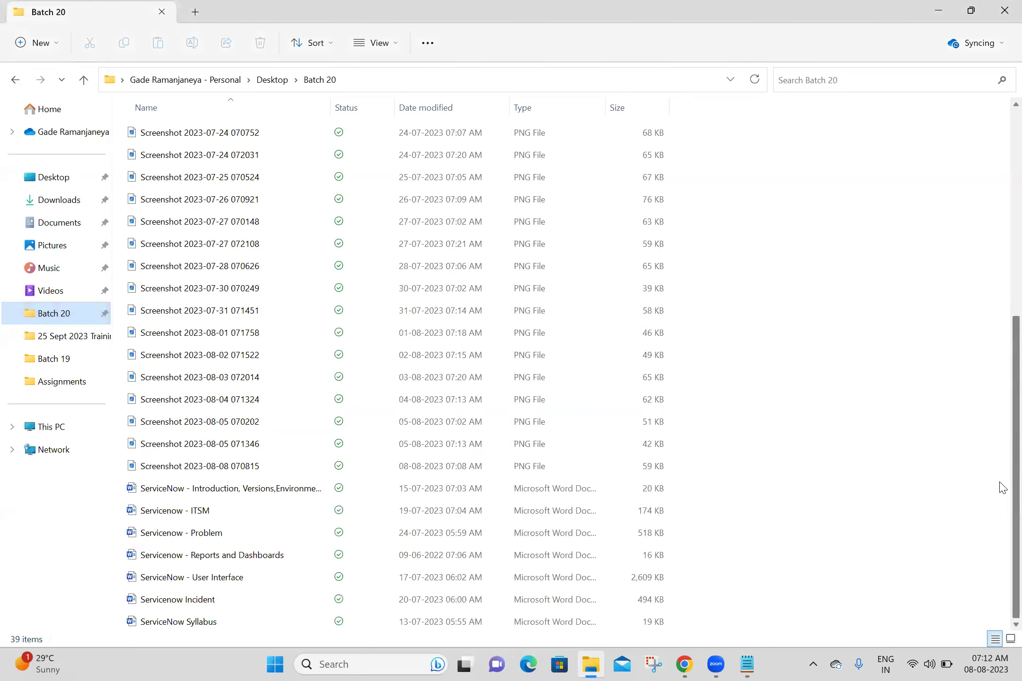
double_click(218, 621)
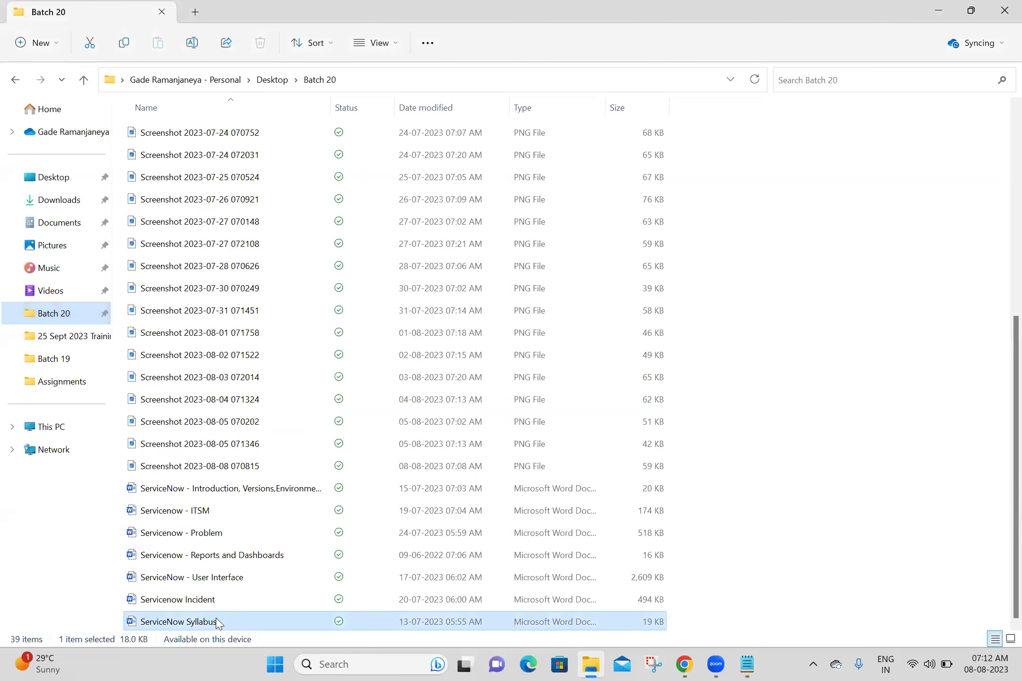